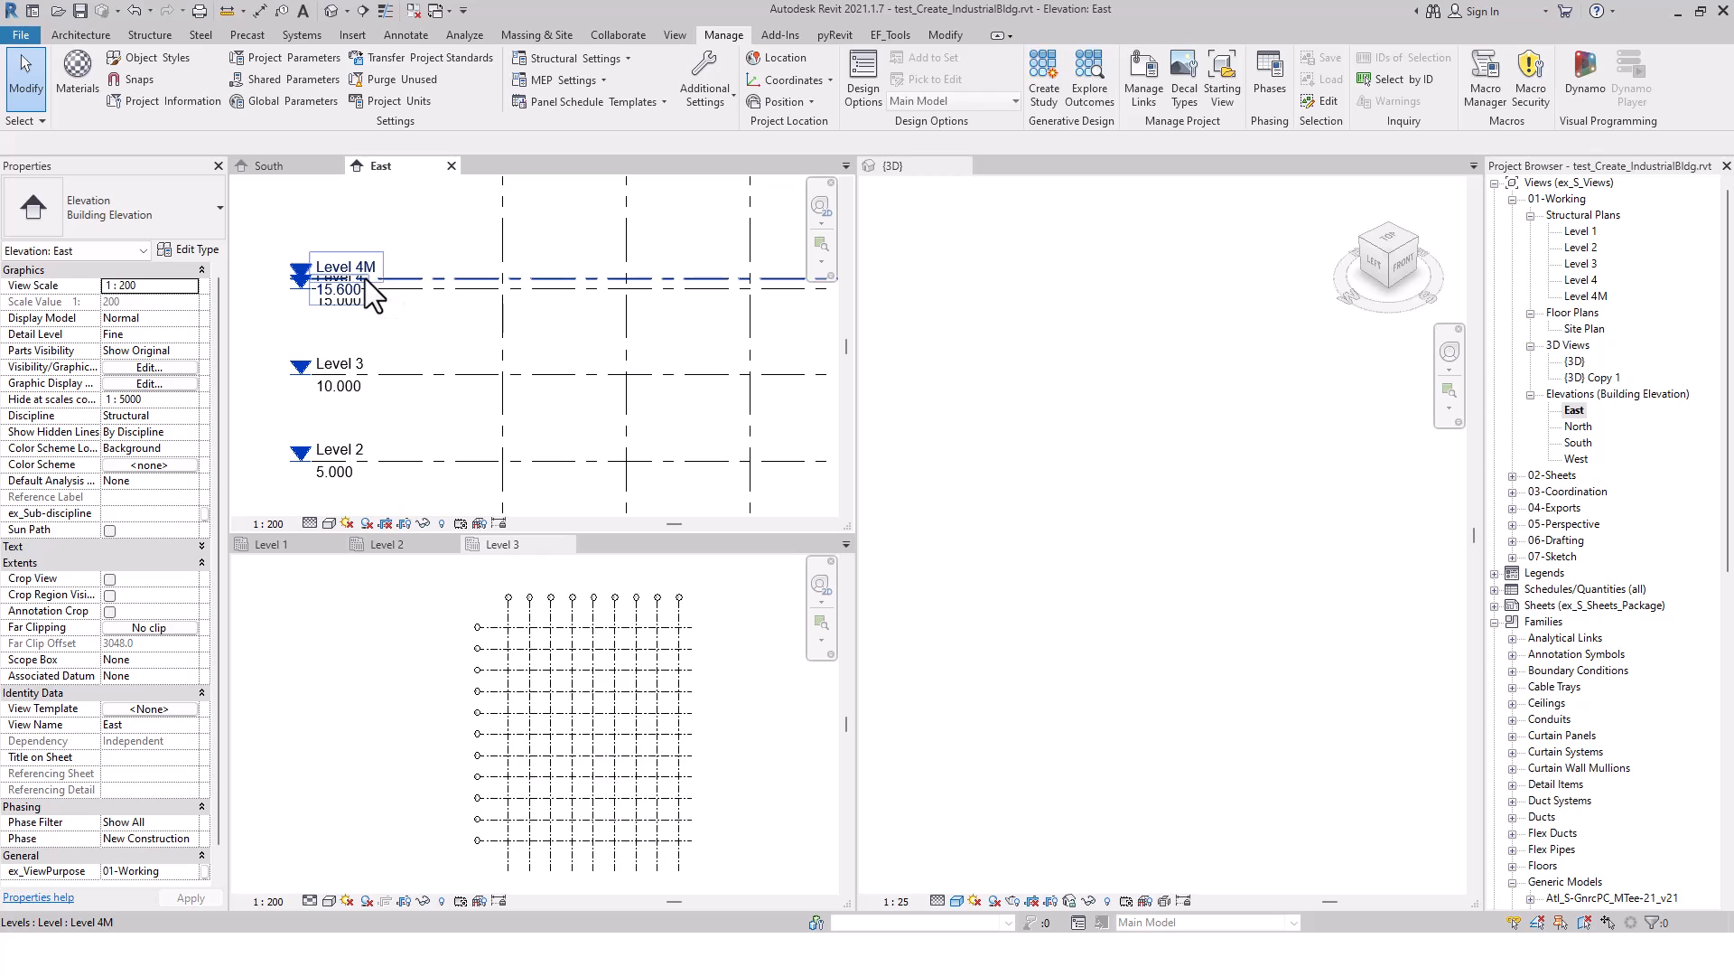
Add an elbow to the Level 4M line in the East elevation and move its head above the Level 4 head
click(361, 278)
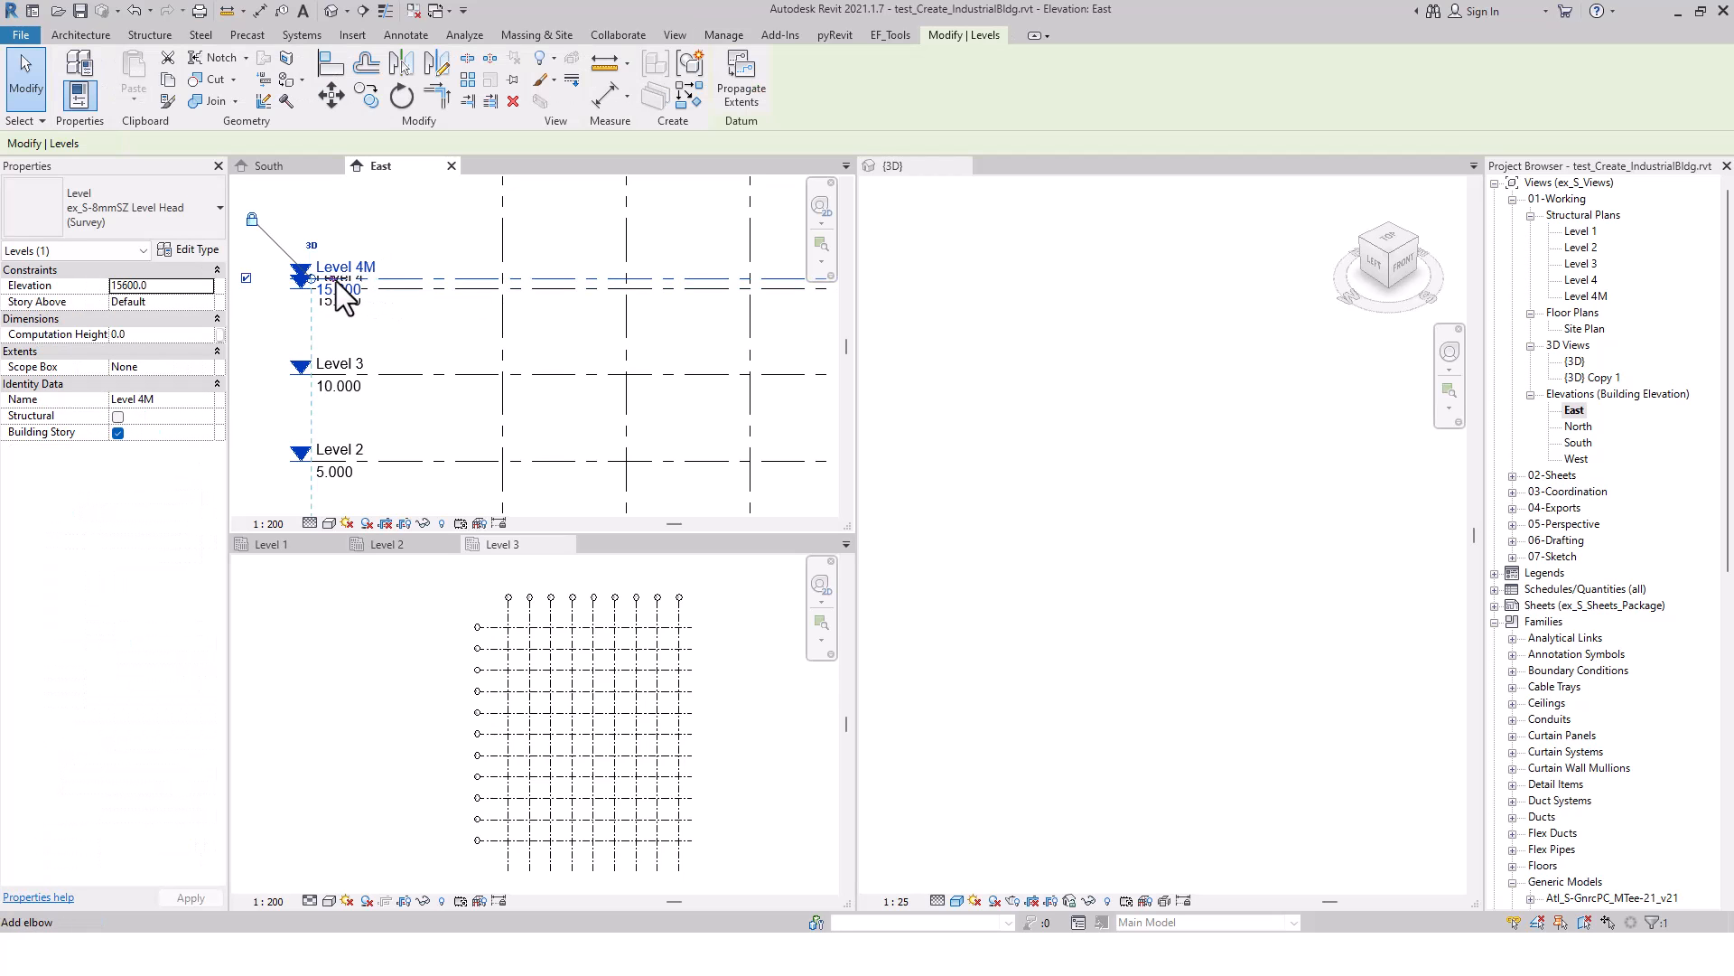
scroll(352, 271, up, 5)
click(470, 265)
middle_drag(526, 284, 658, 271)
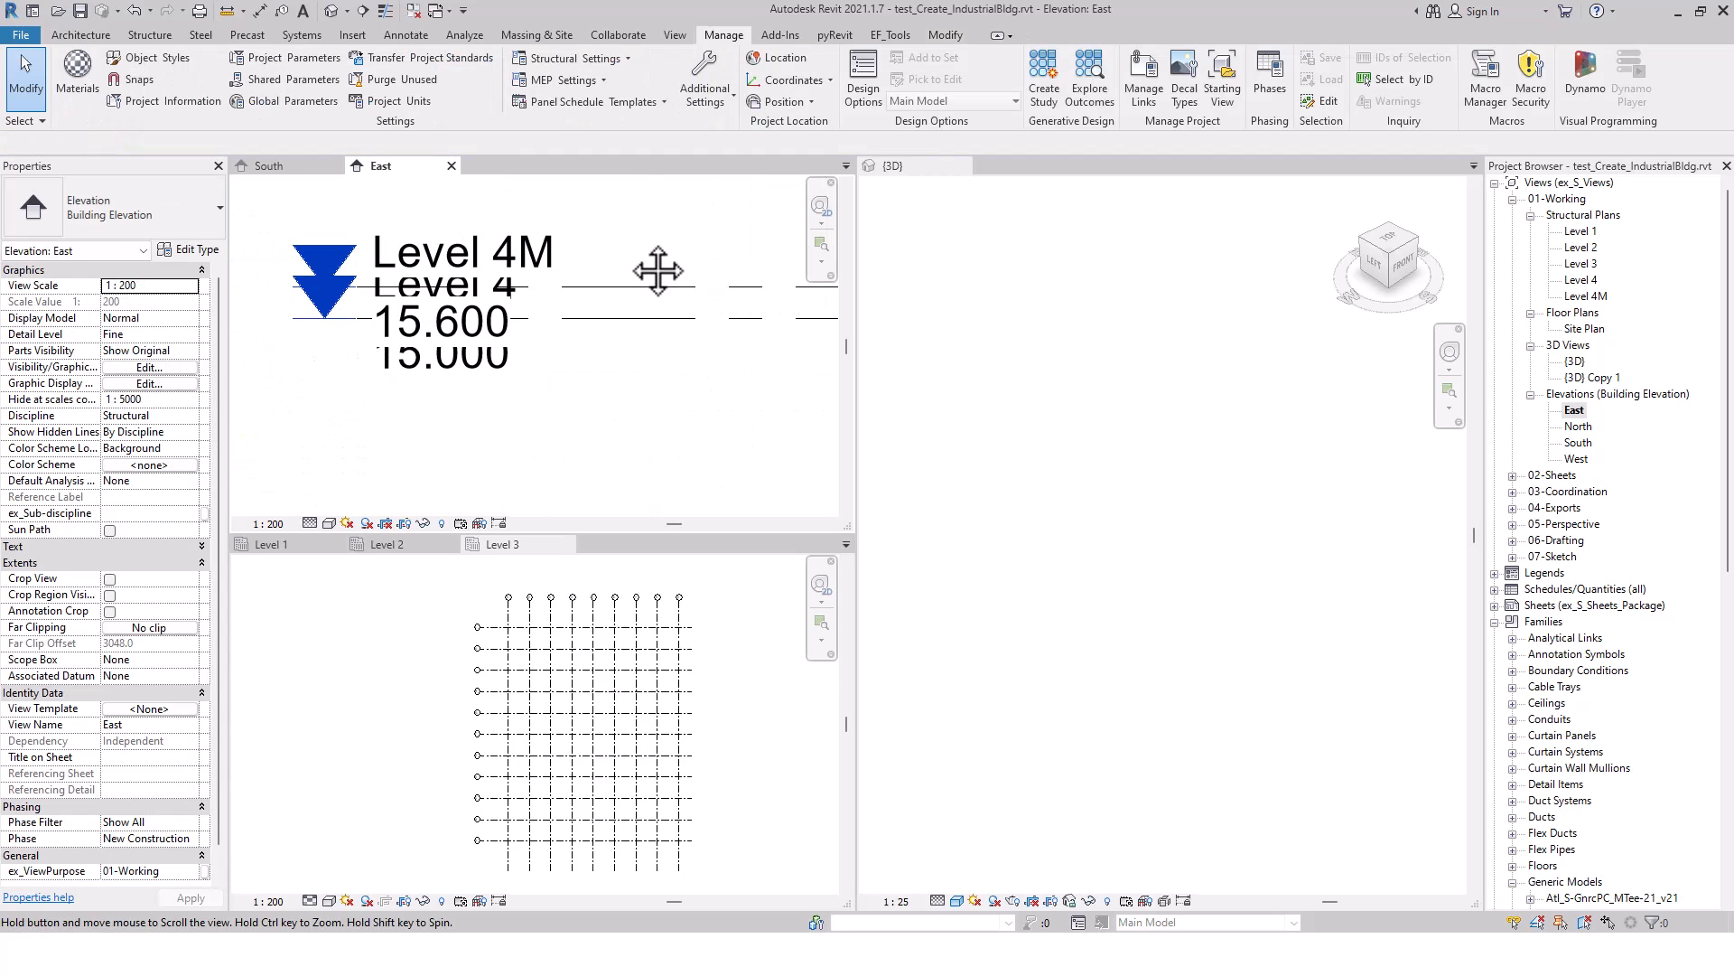
click(592, 287)
click(423, 287)
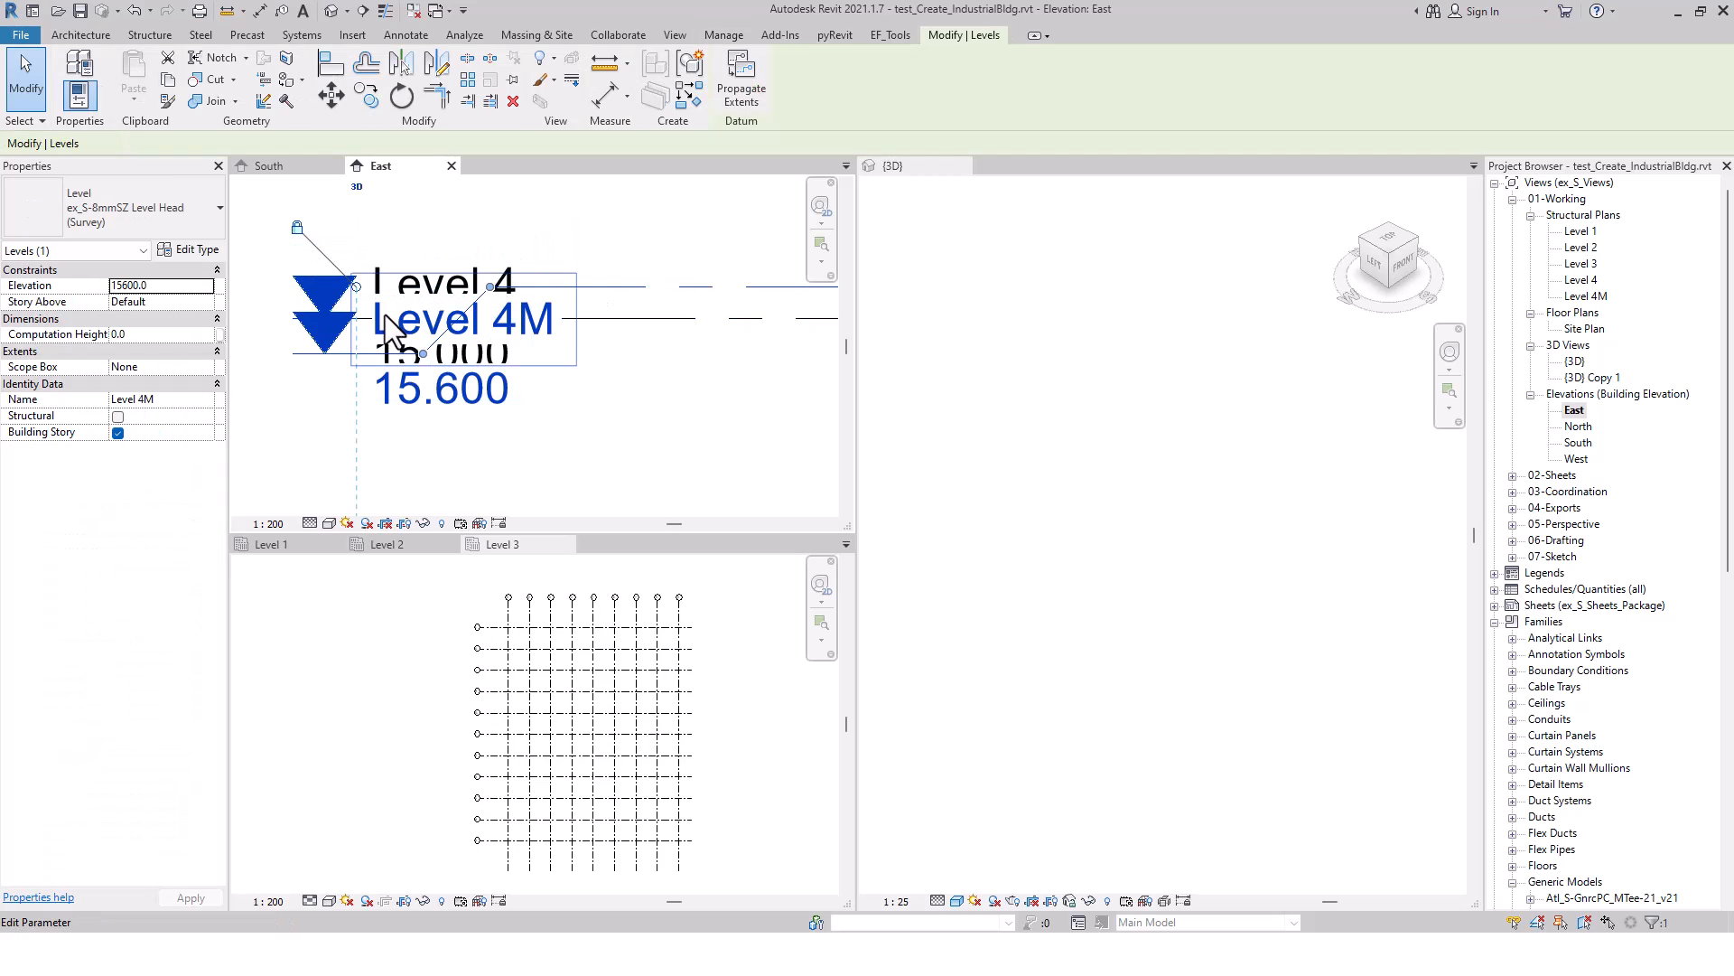
drag(423, 354, 411, 181)
drag(489, 286, 591, 287)
drag(490, 191, 591, 189)
click(658, 226)
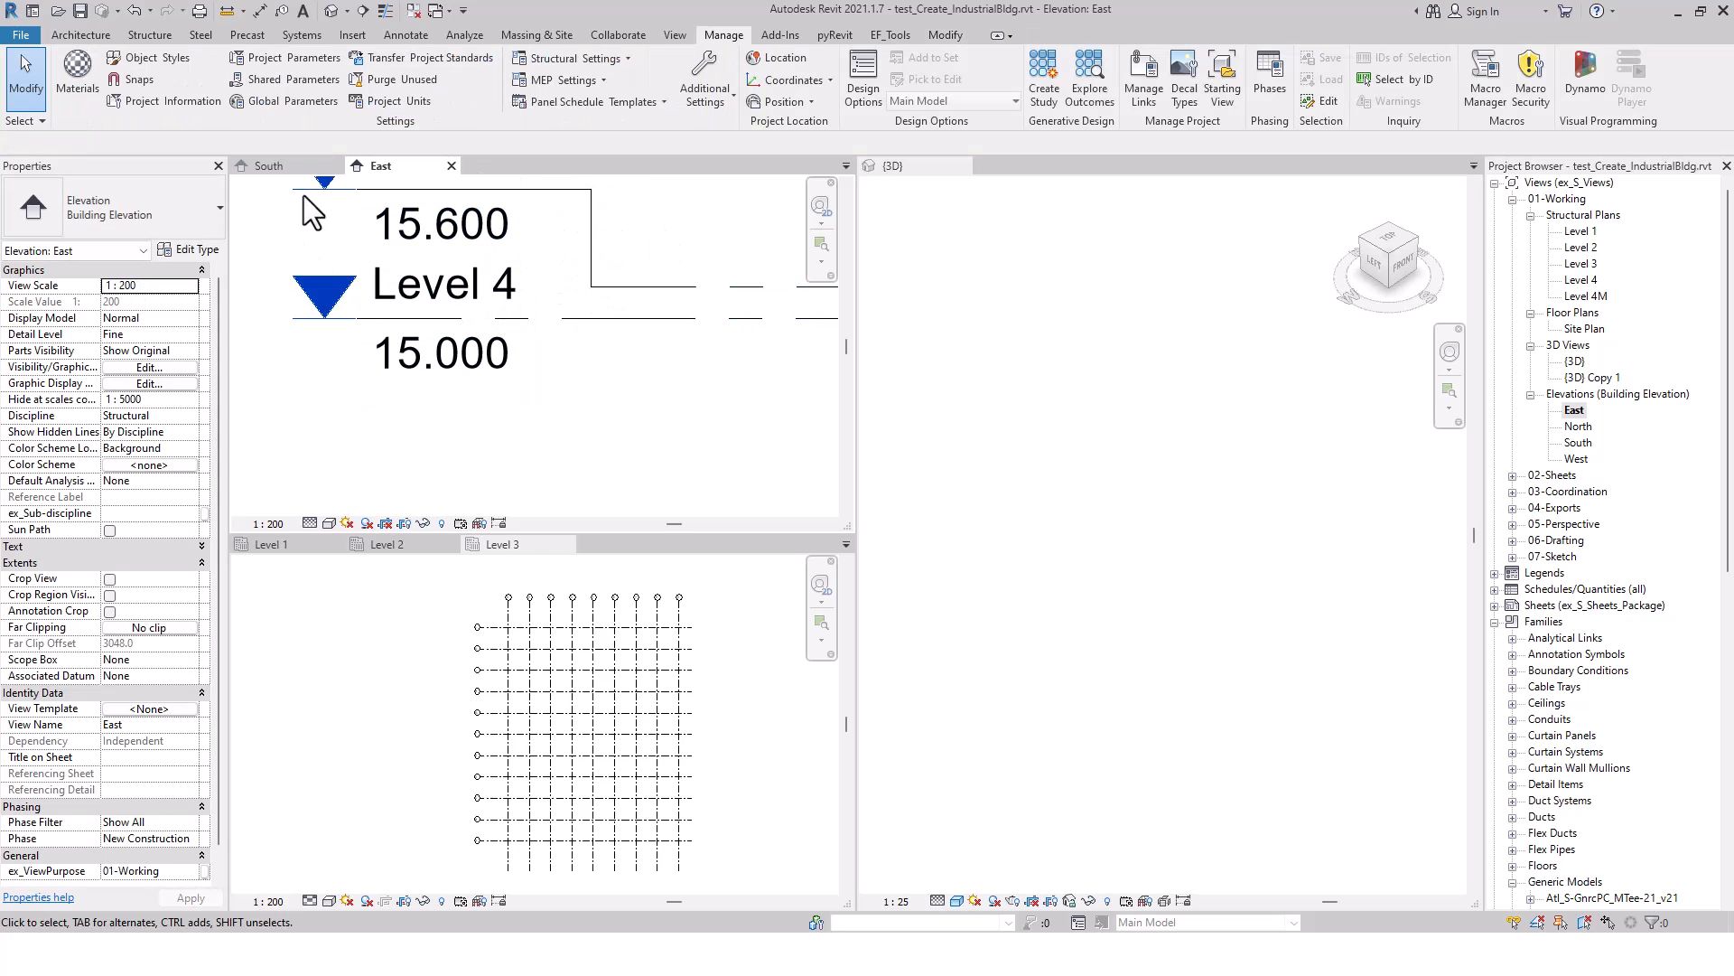
Examine the levels in the South elevation and the grids in the Level 3 plan, and activate the {3D} view
click(294, 166)
scroll(392, 329, up, 5)
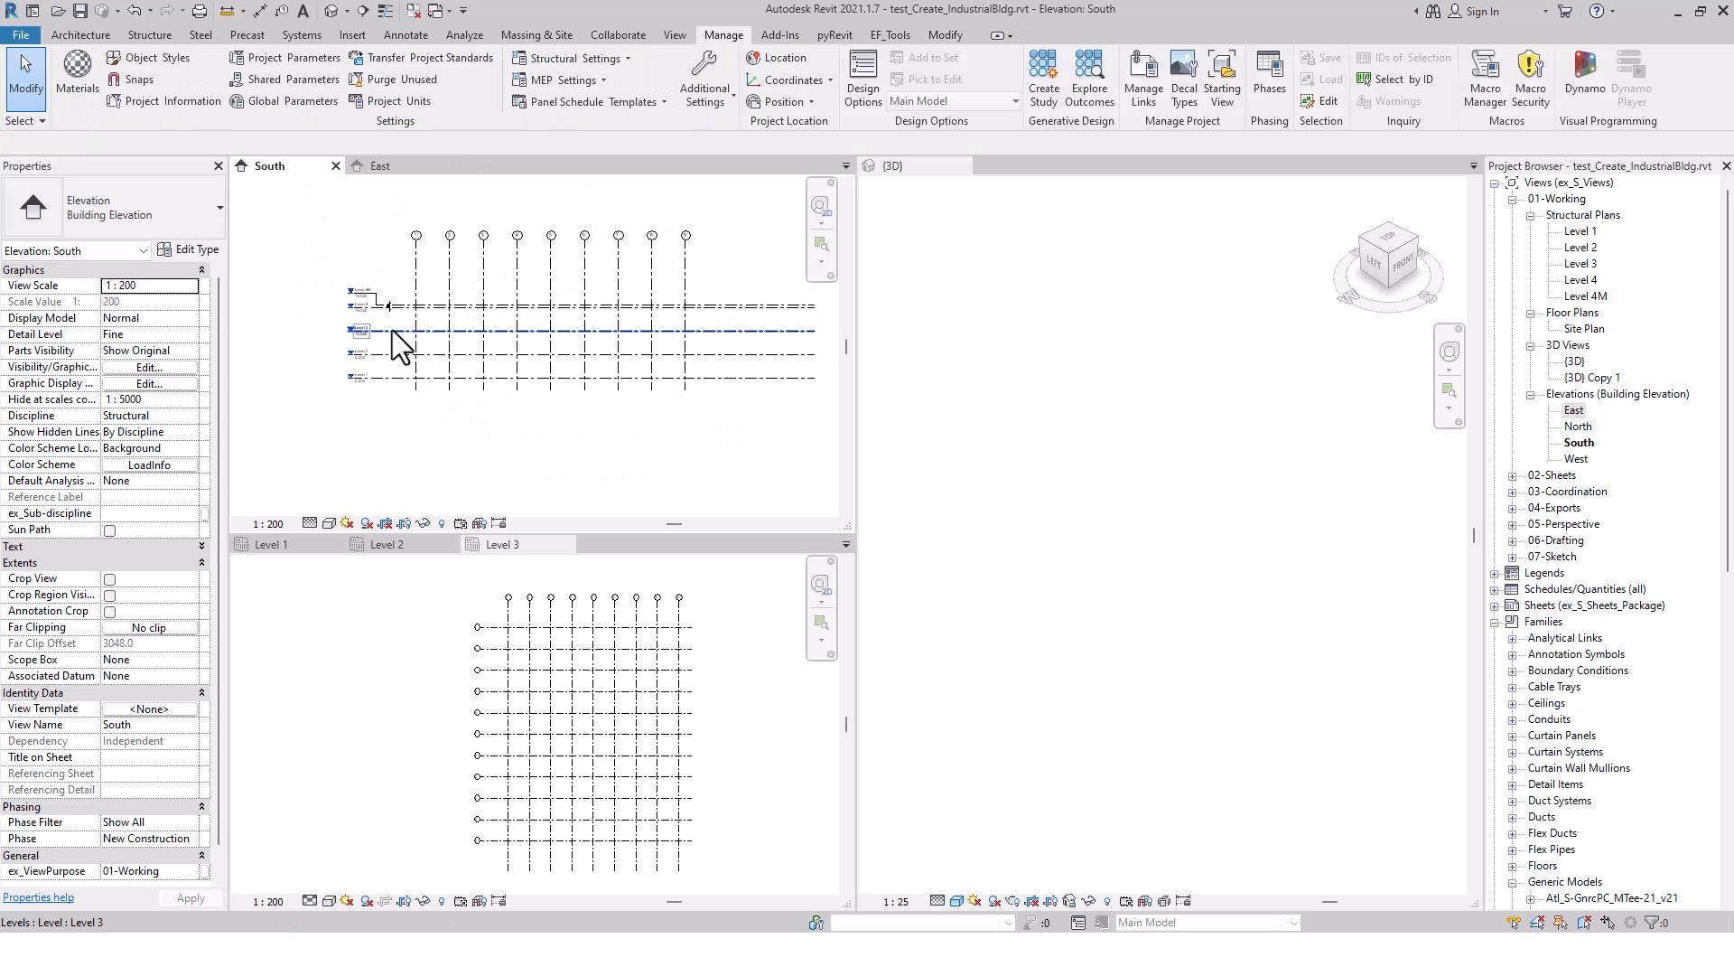
middle_drag(388, 323, 411, 378)
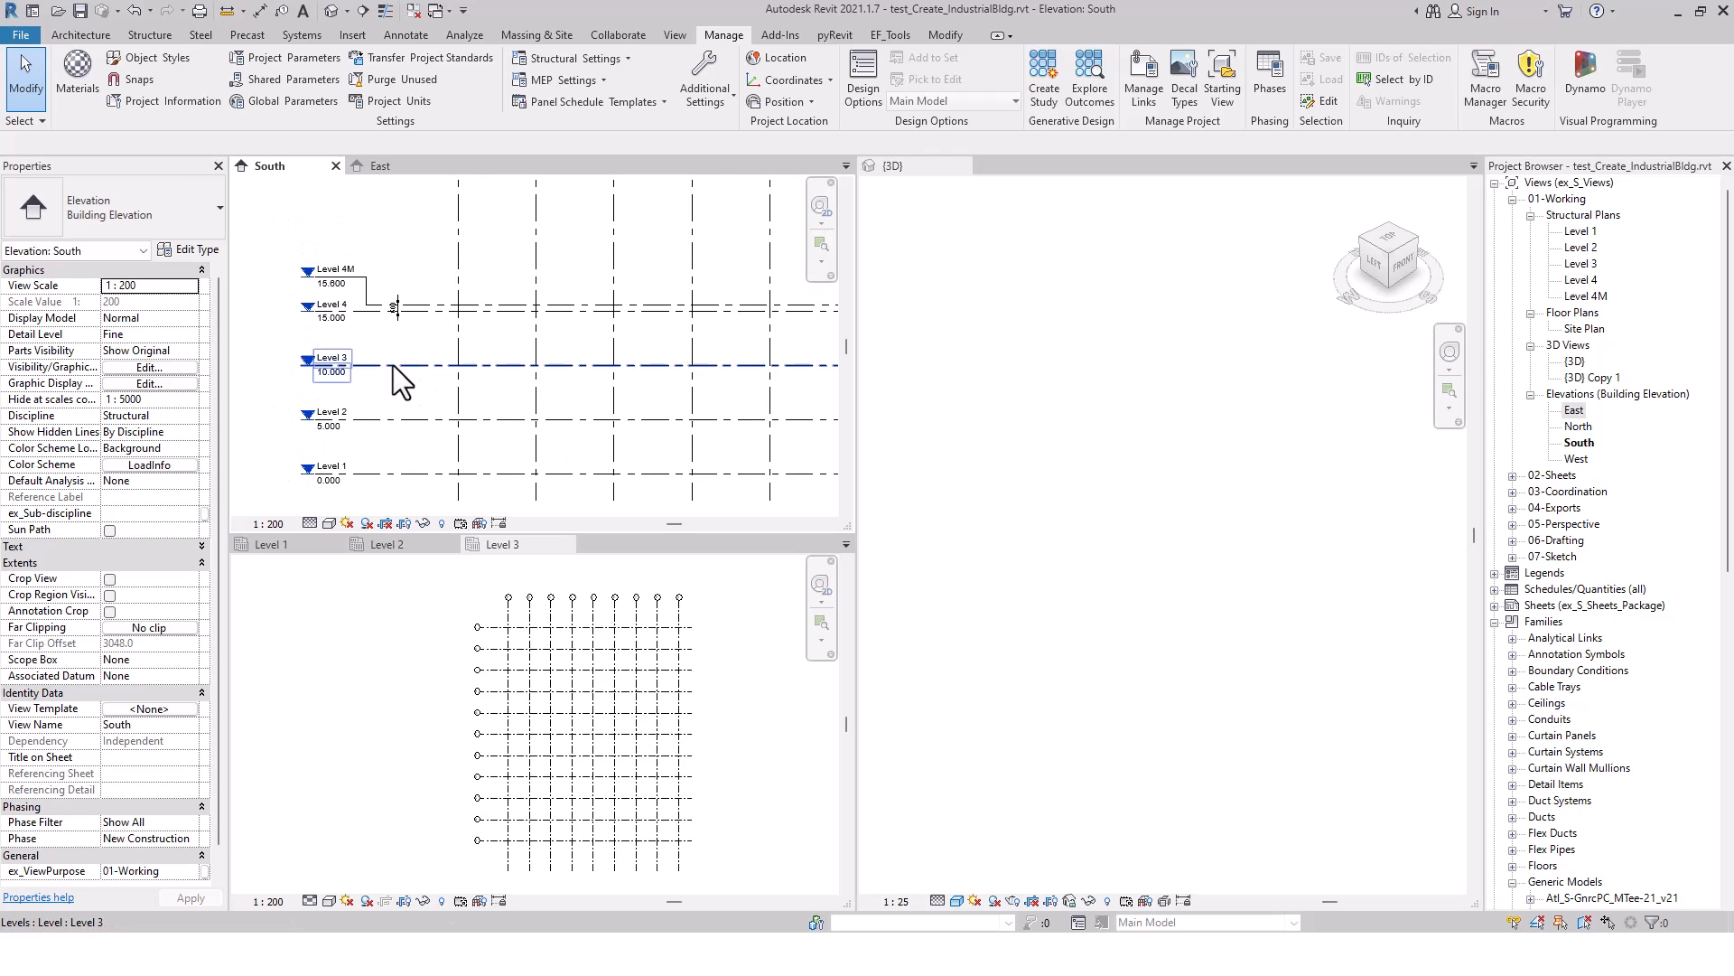
scroll(389, 365, down, 1)
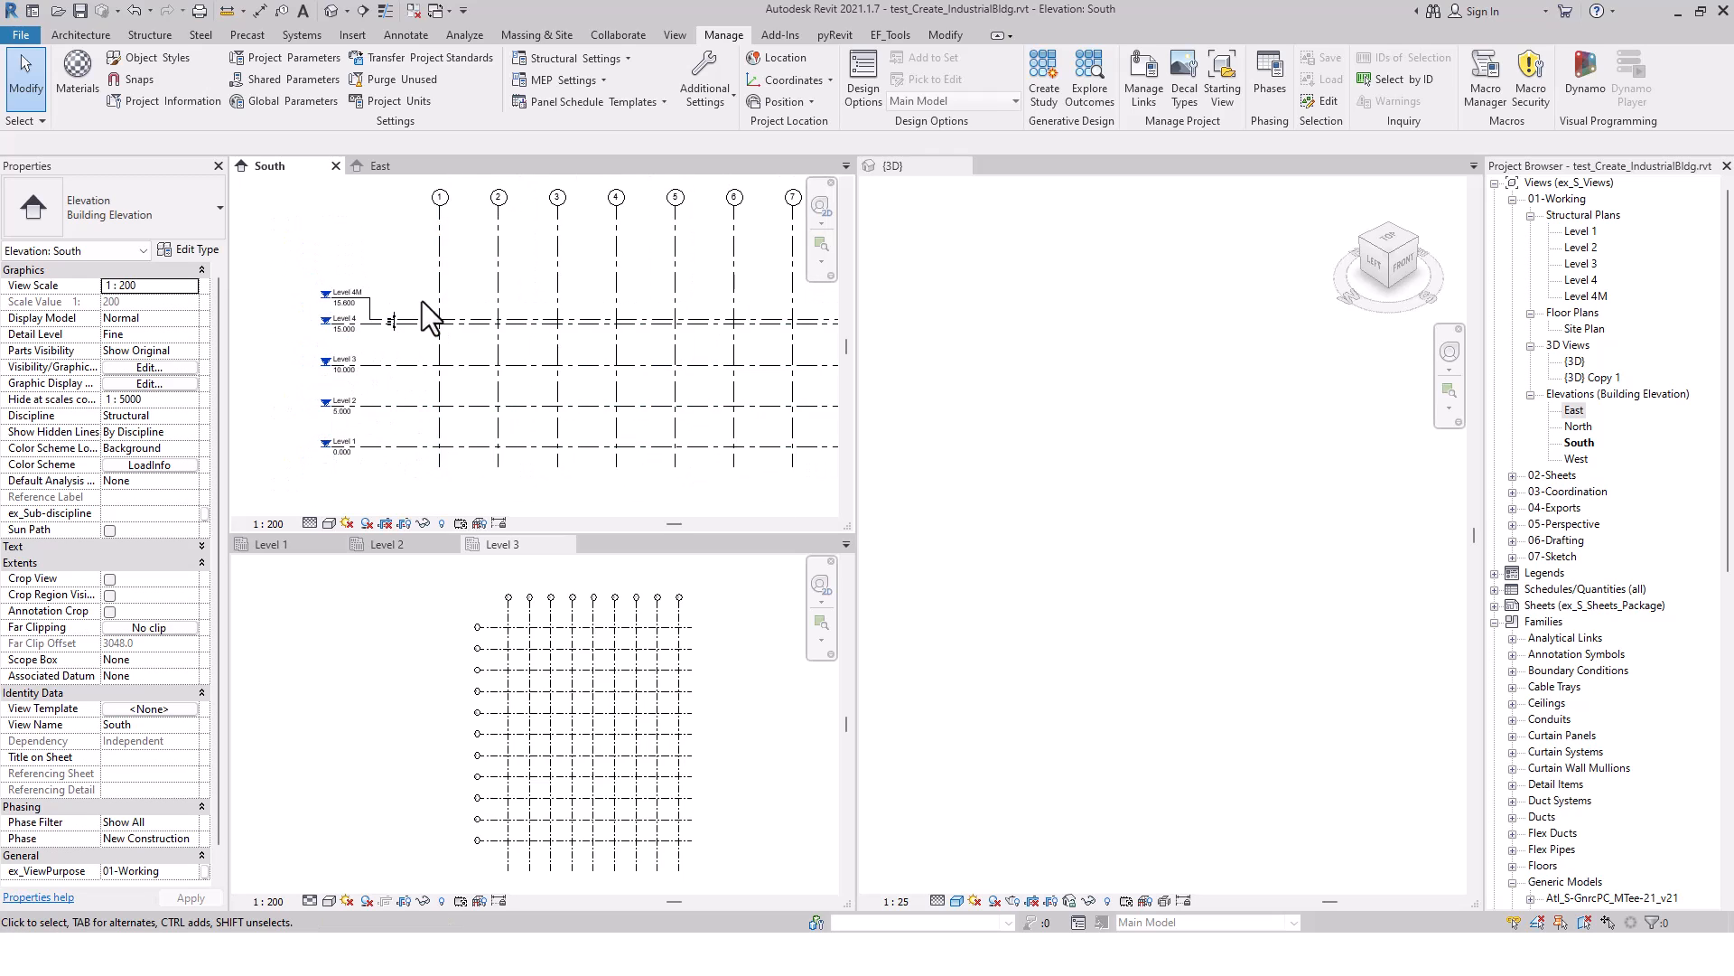
click(503, 567)
middle_drag(402, 685, 372, 668)
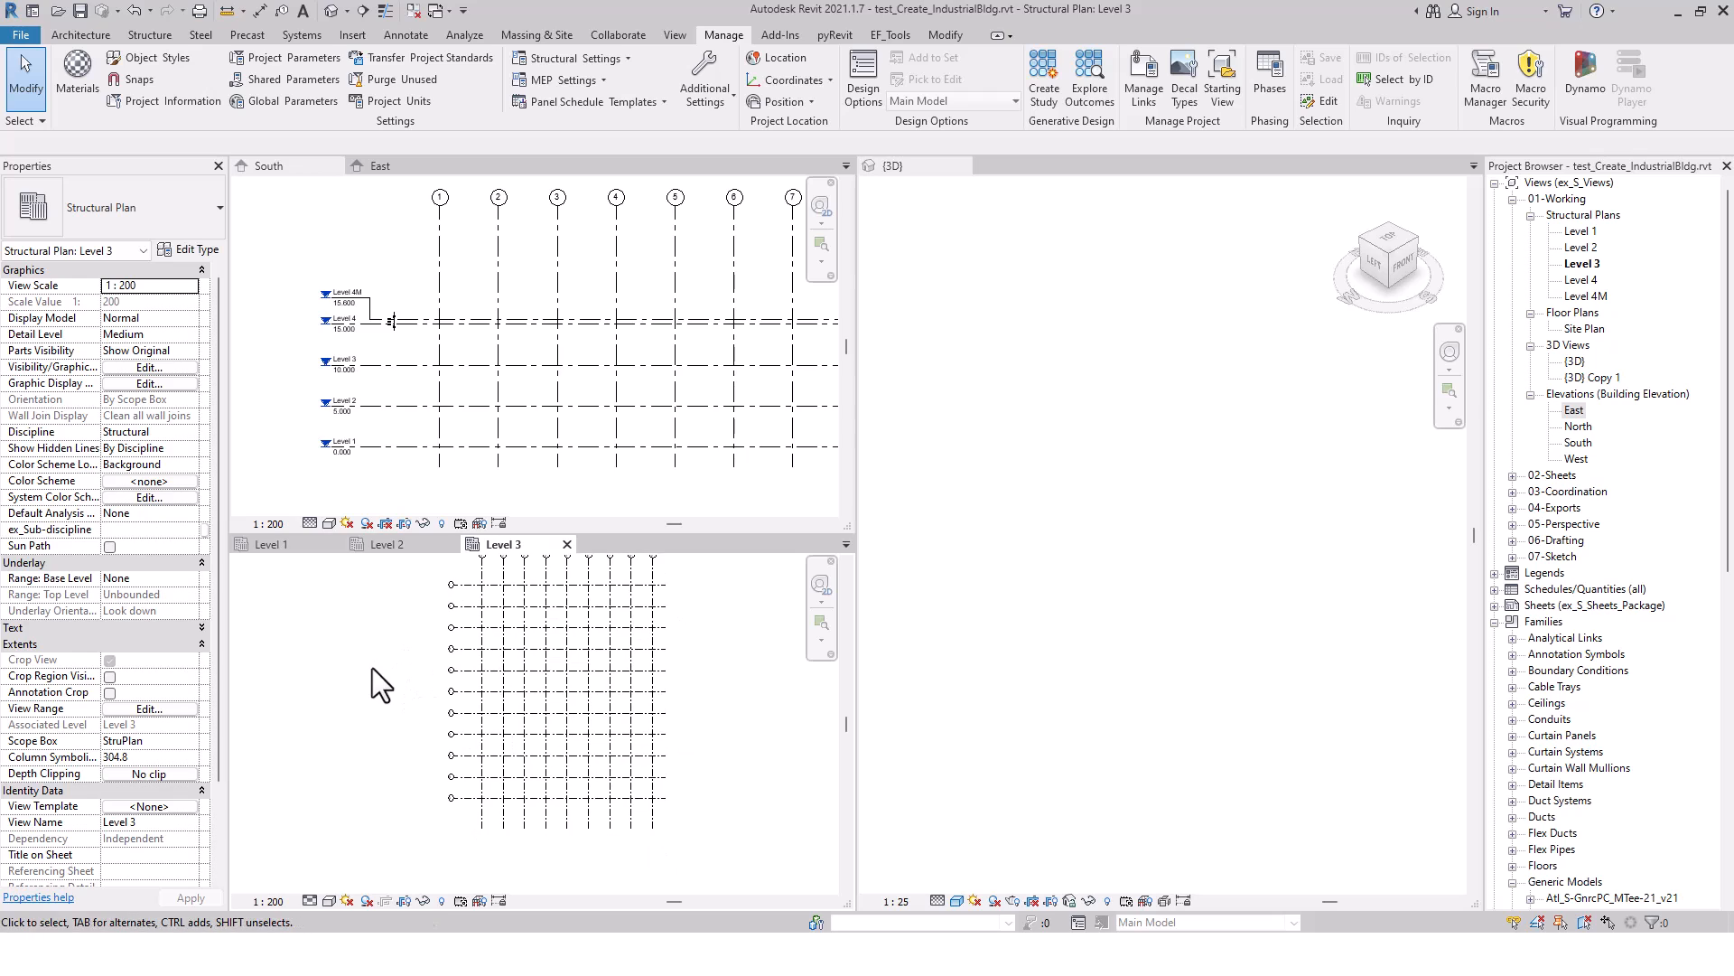
middle_drag(722, 665, 725, 684)
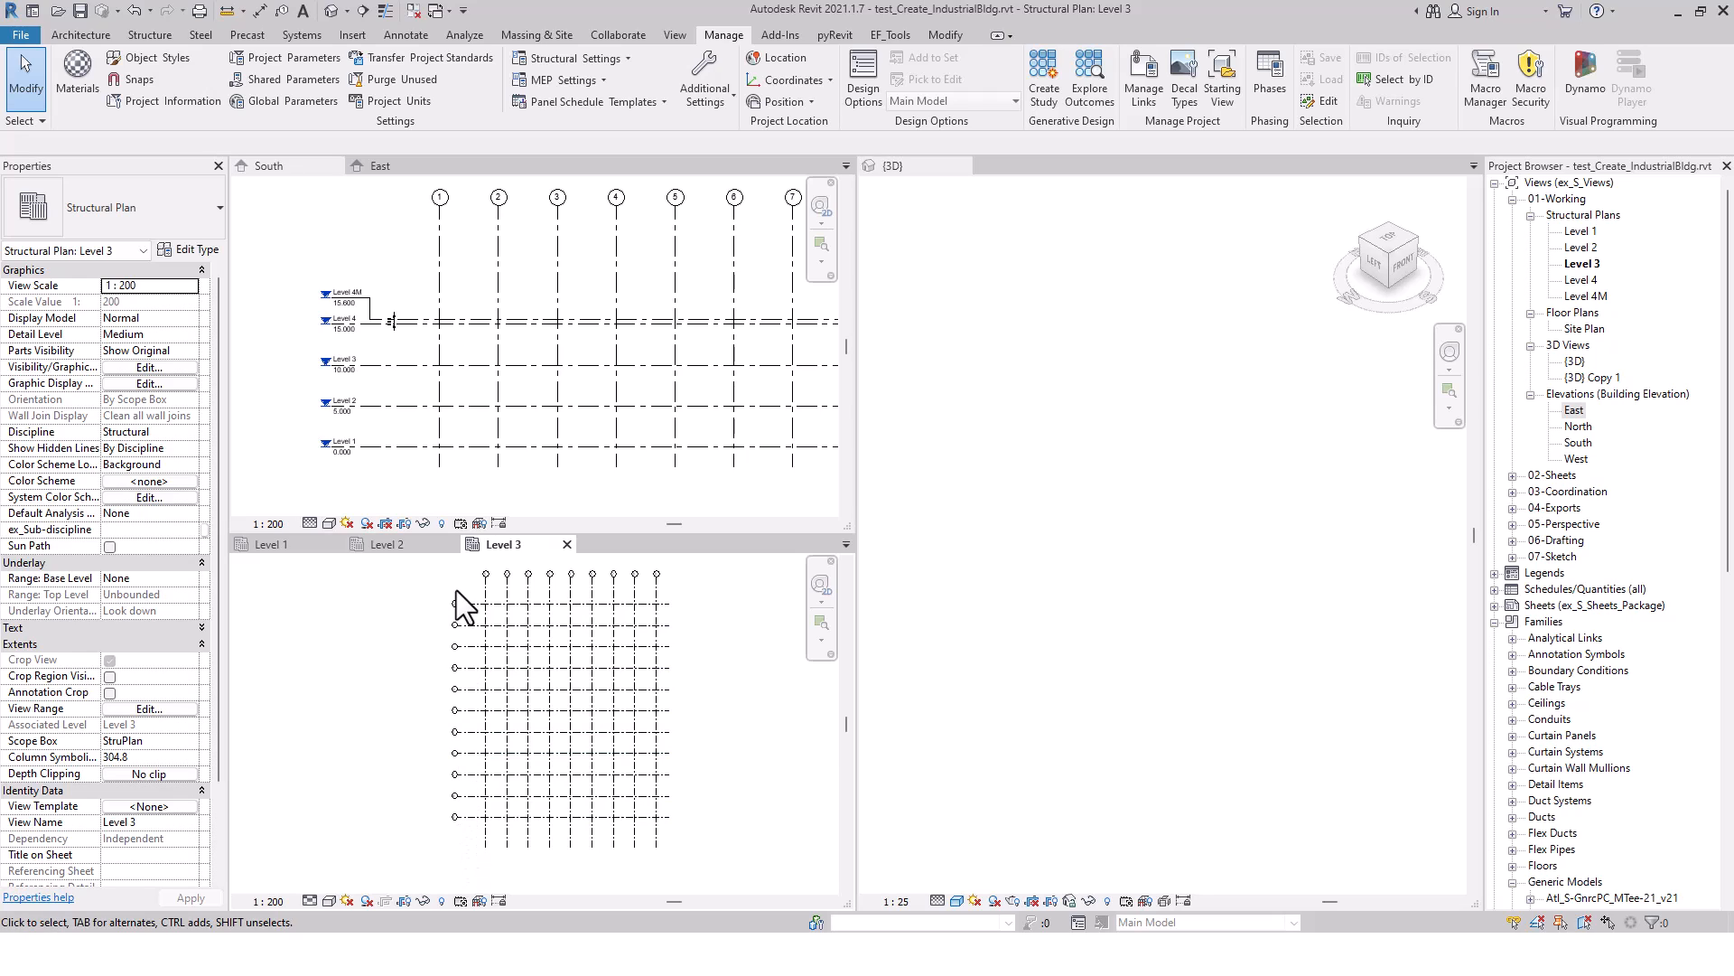
click(1023, 647)
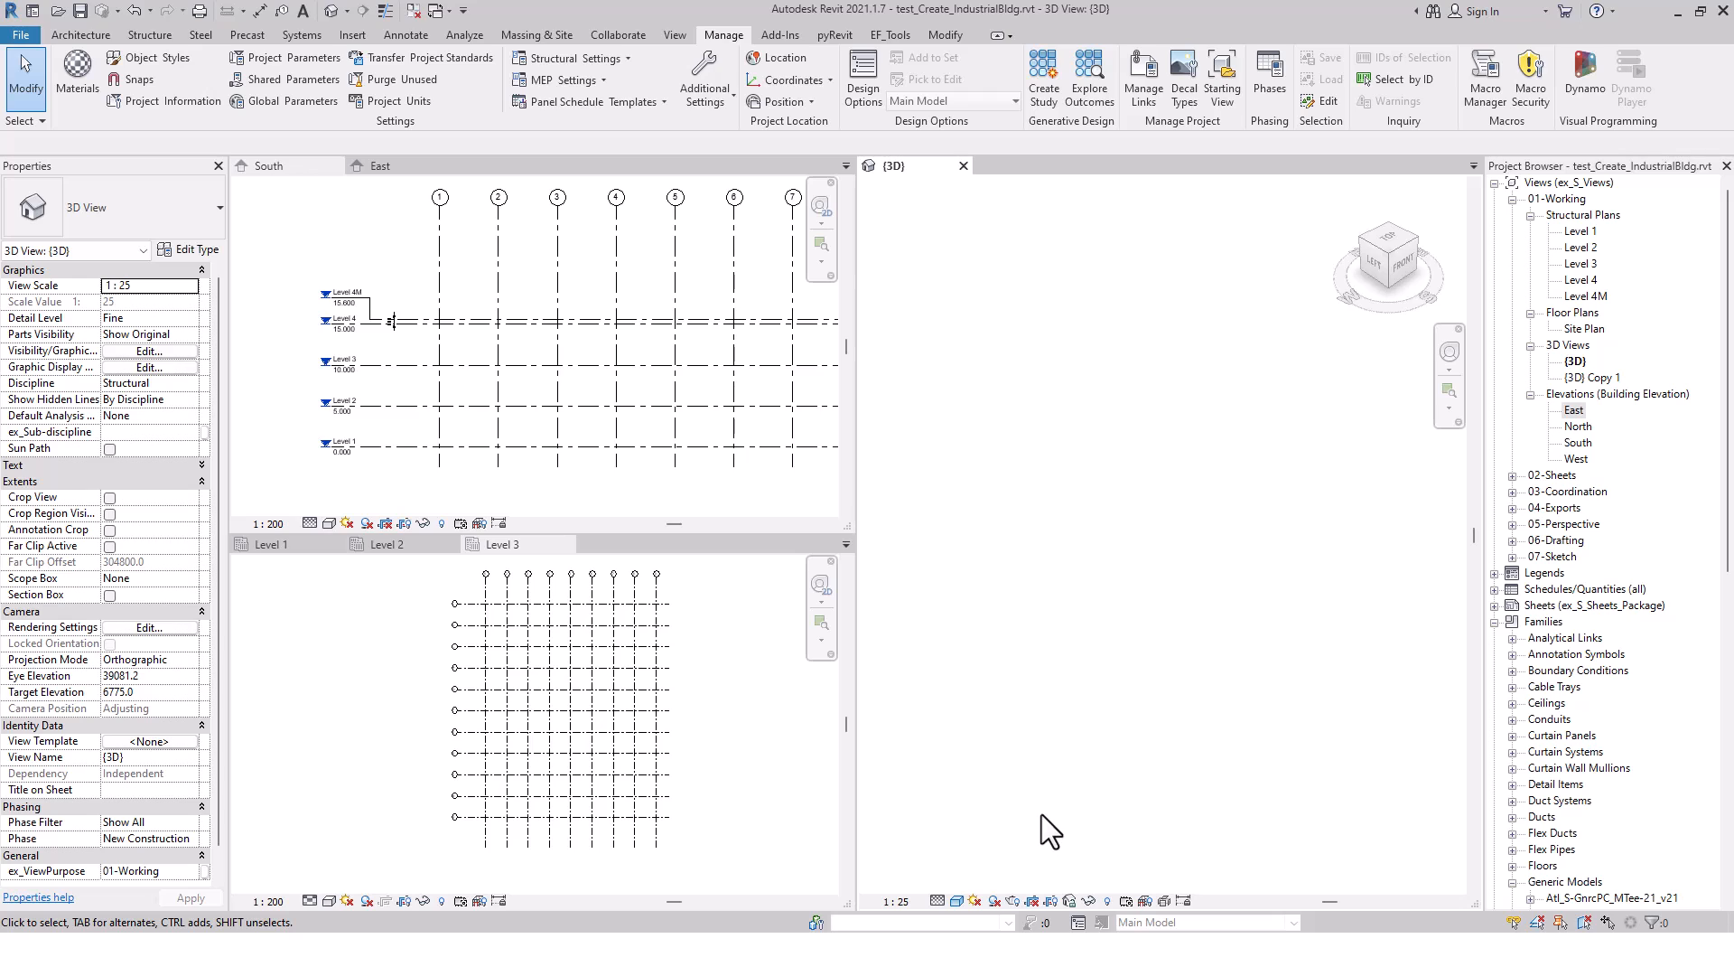
Switch to Dynamo Player, move its window over the 3D view, and open the inputs of Bldg-Create_PC-Bldg_w_Internal_v2.6
key(alt+Tab)
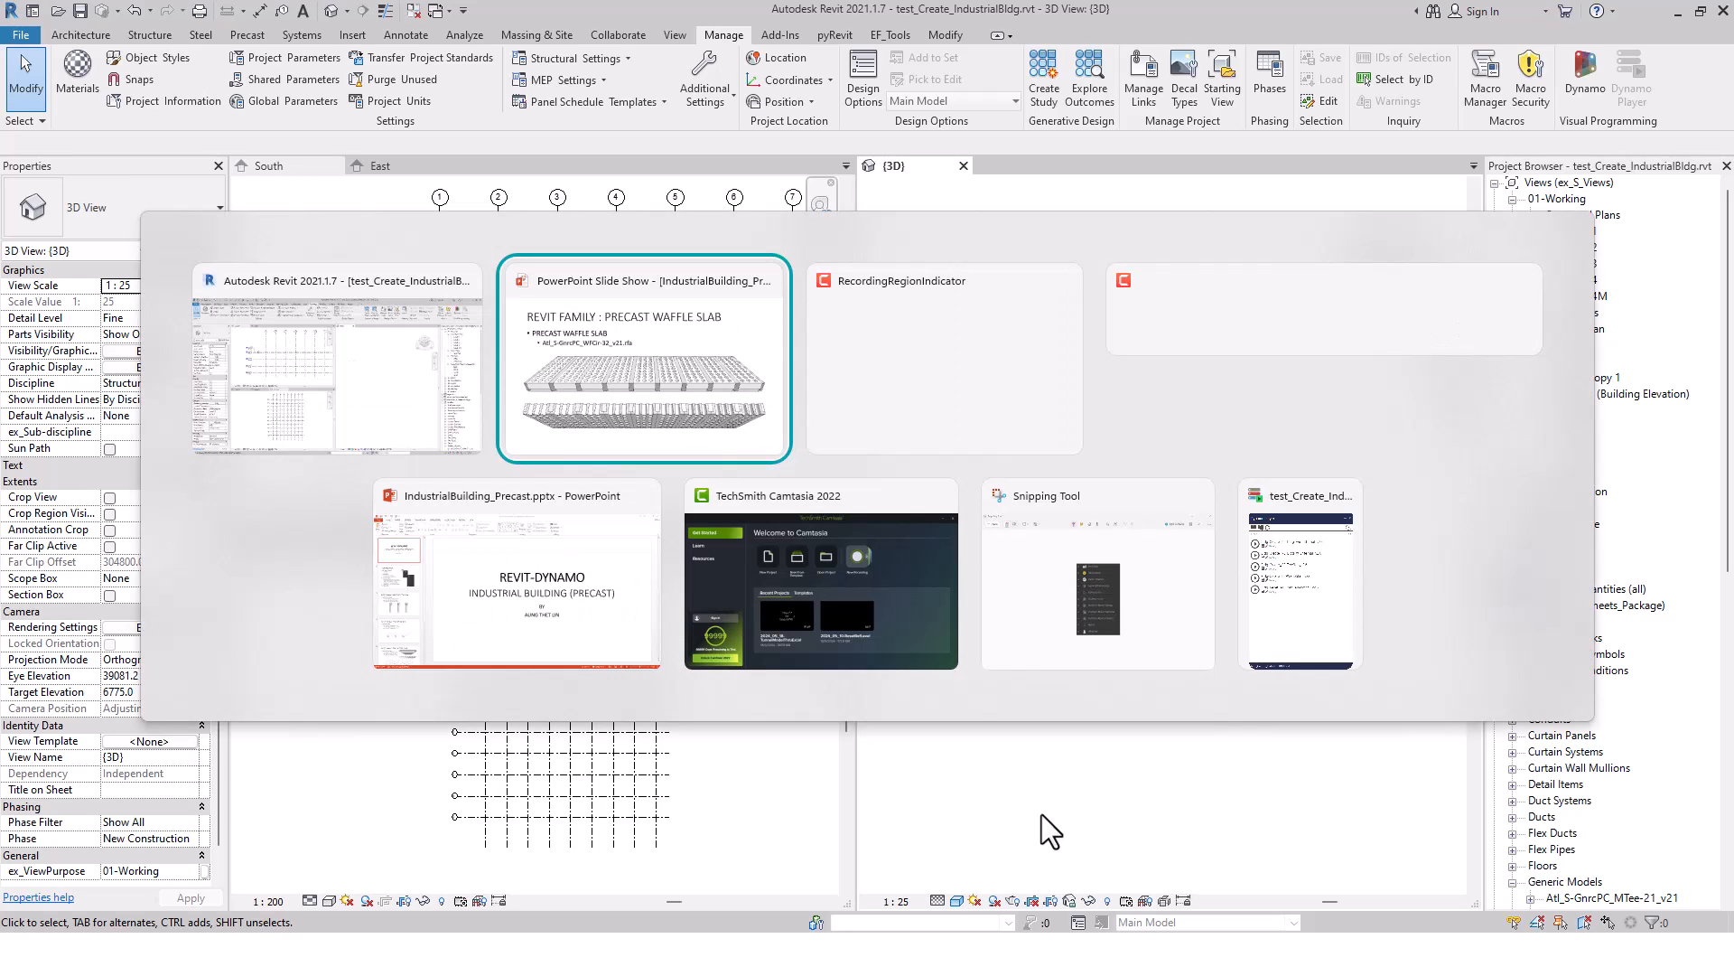
key(alt+Tab)
key(alt+Tab)
key(alt+Tab)
key(alt+Tab)
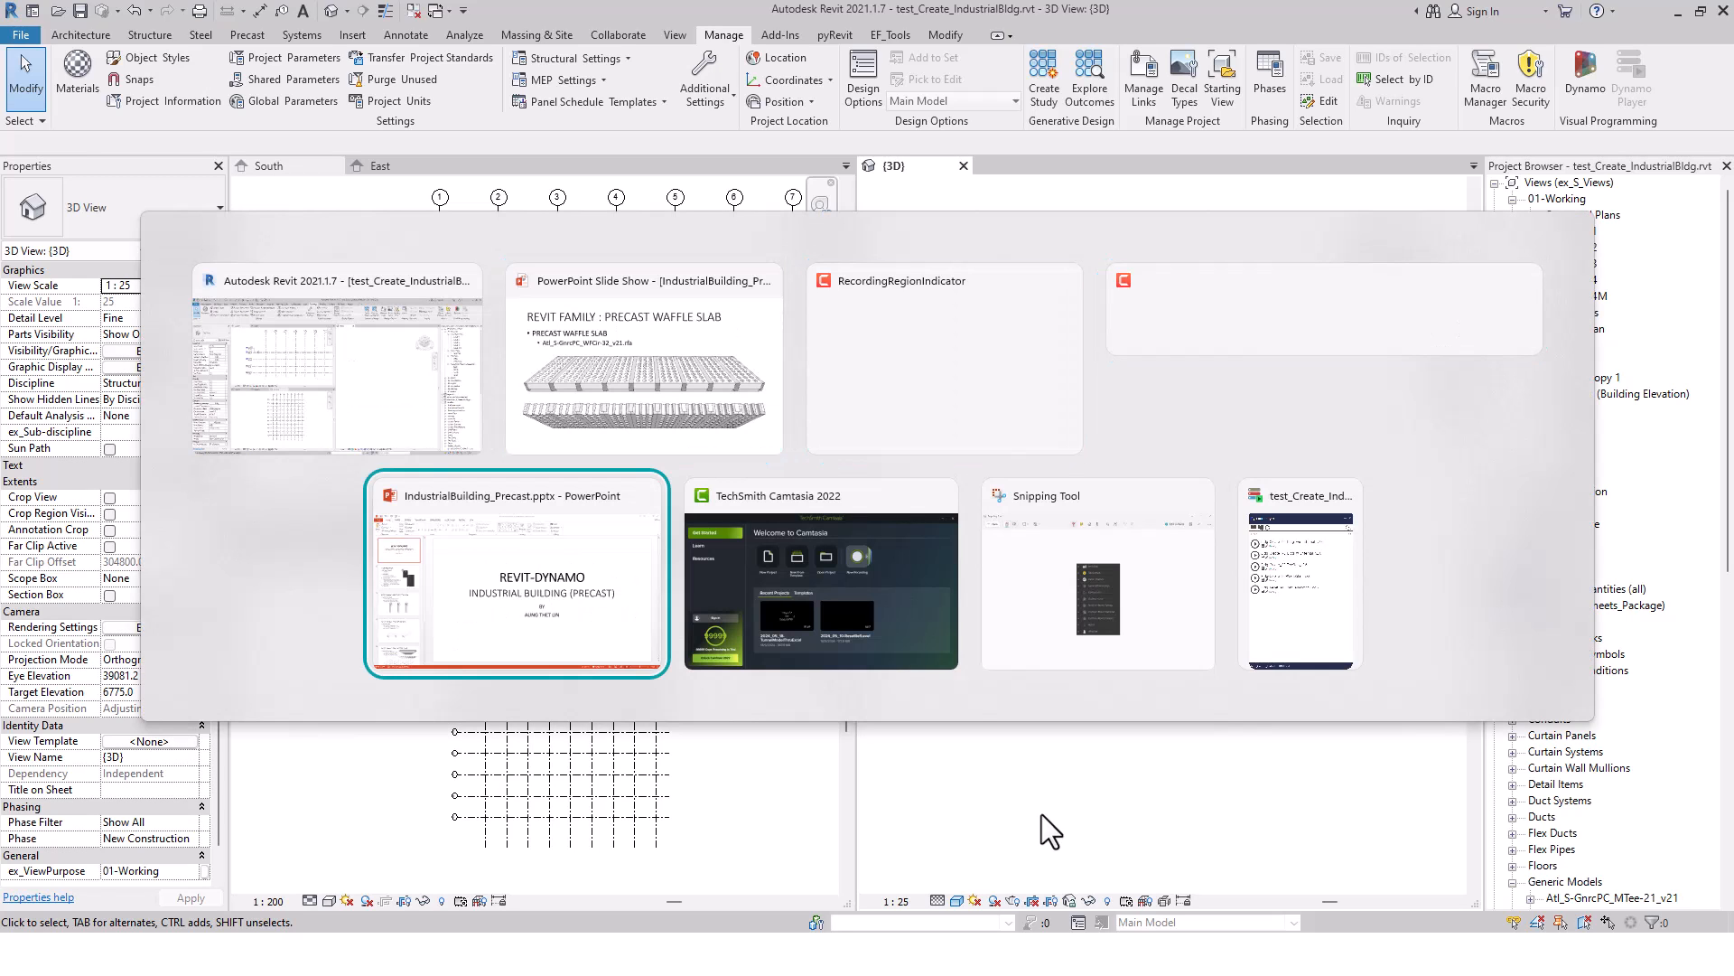
key(alt+Tab)
key(alt+Tab)
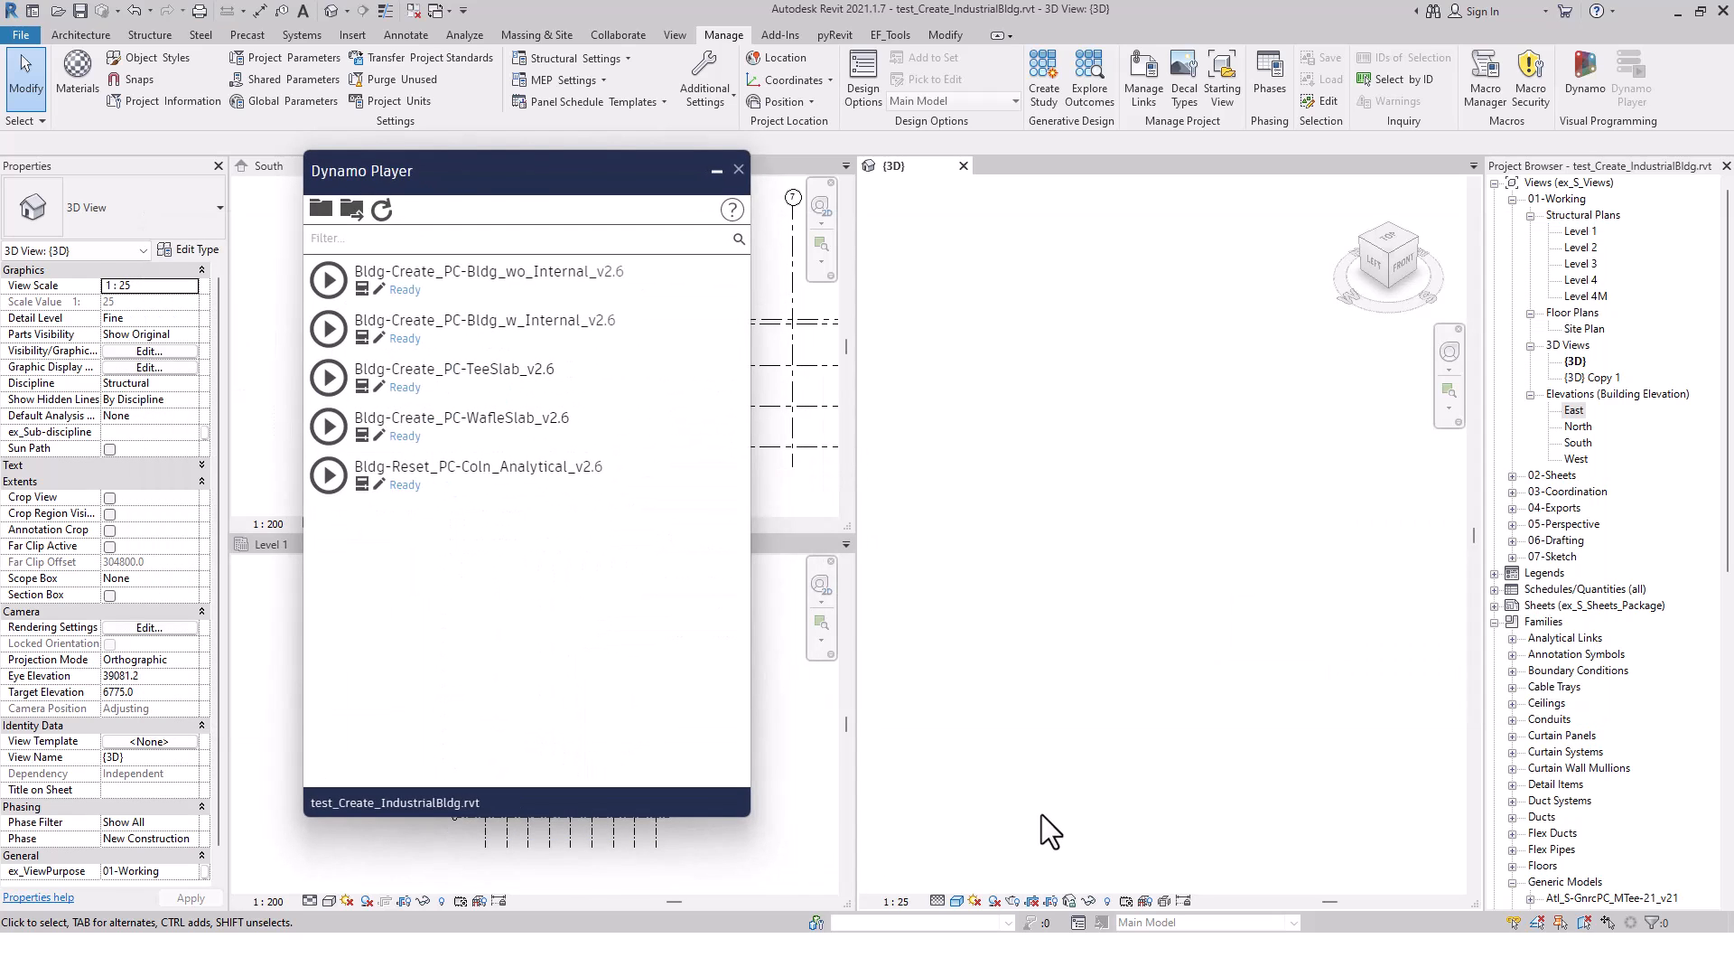
drag(525, 171, 1455, 176)
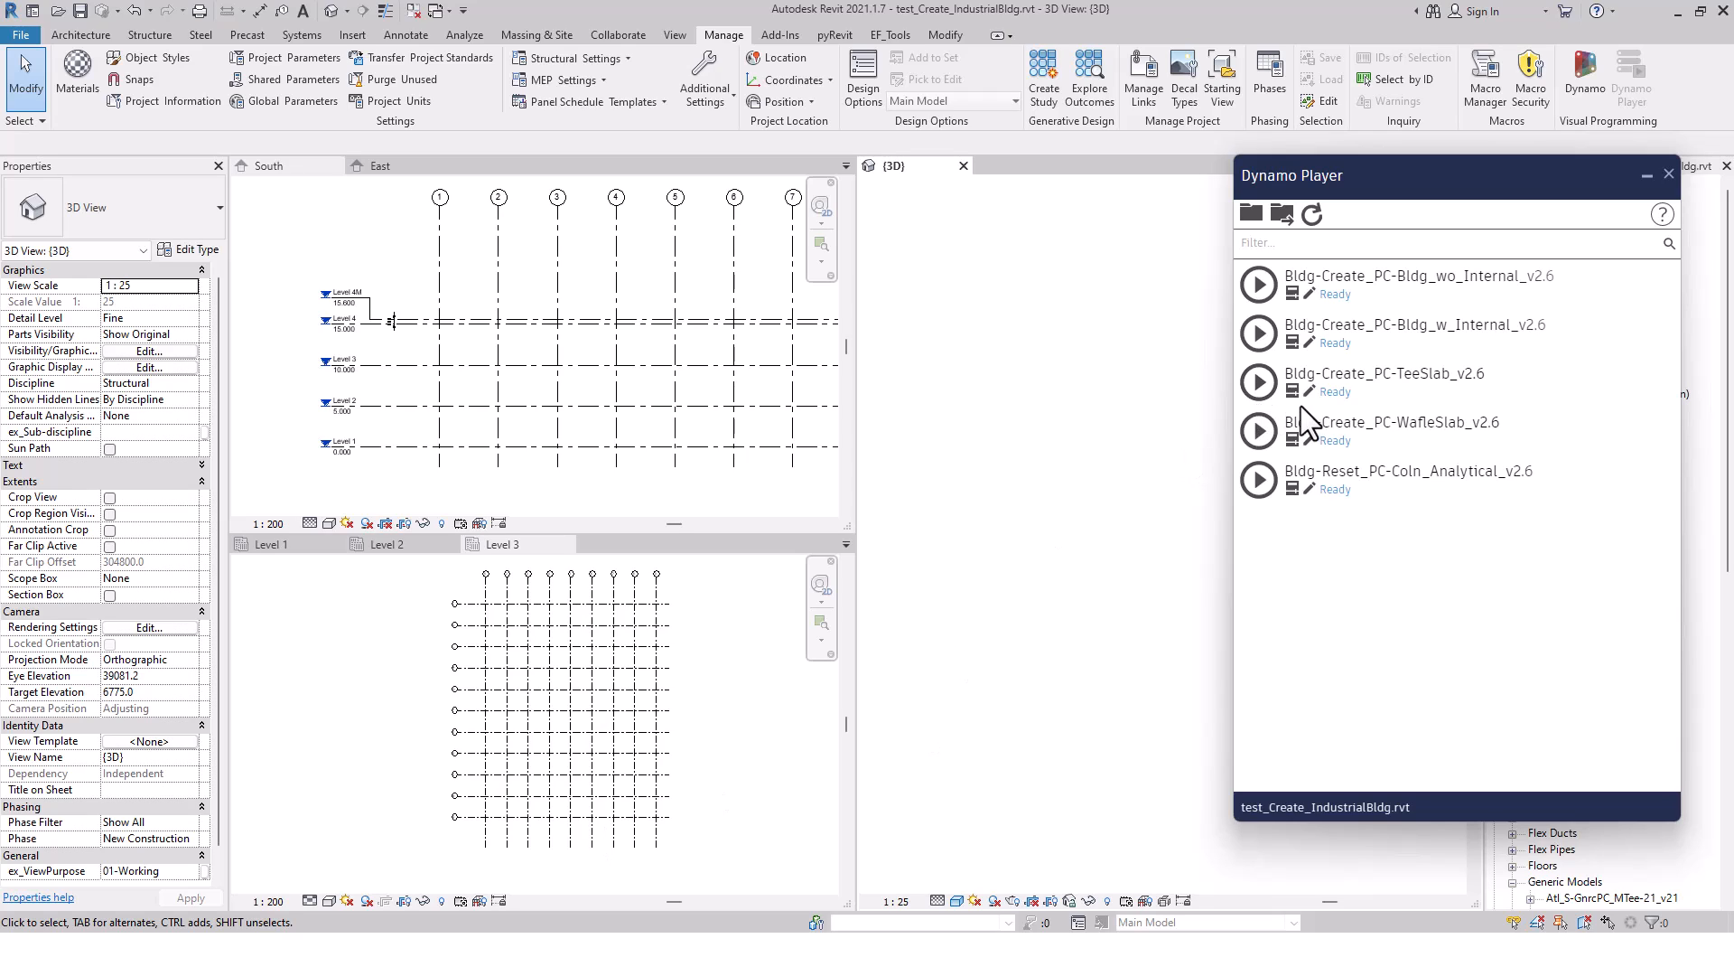
click(1292, 339)
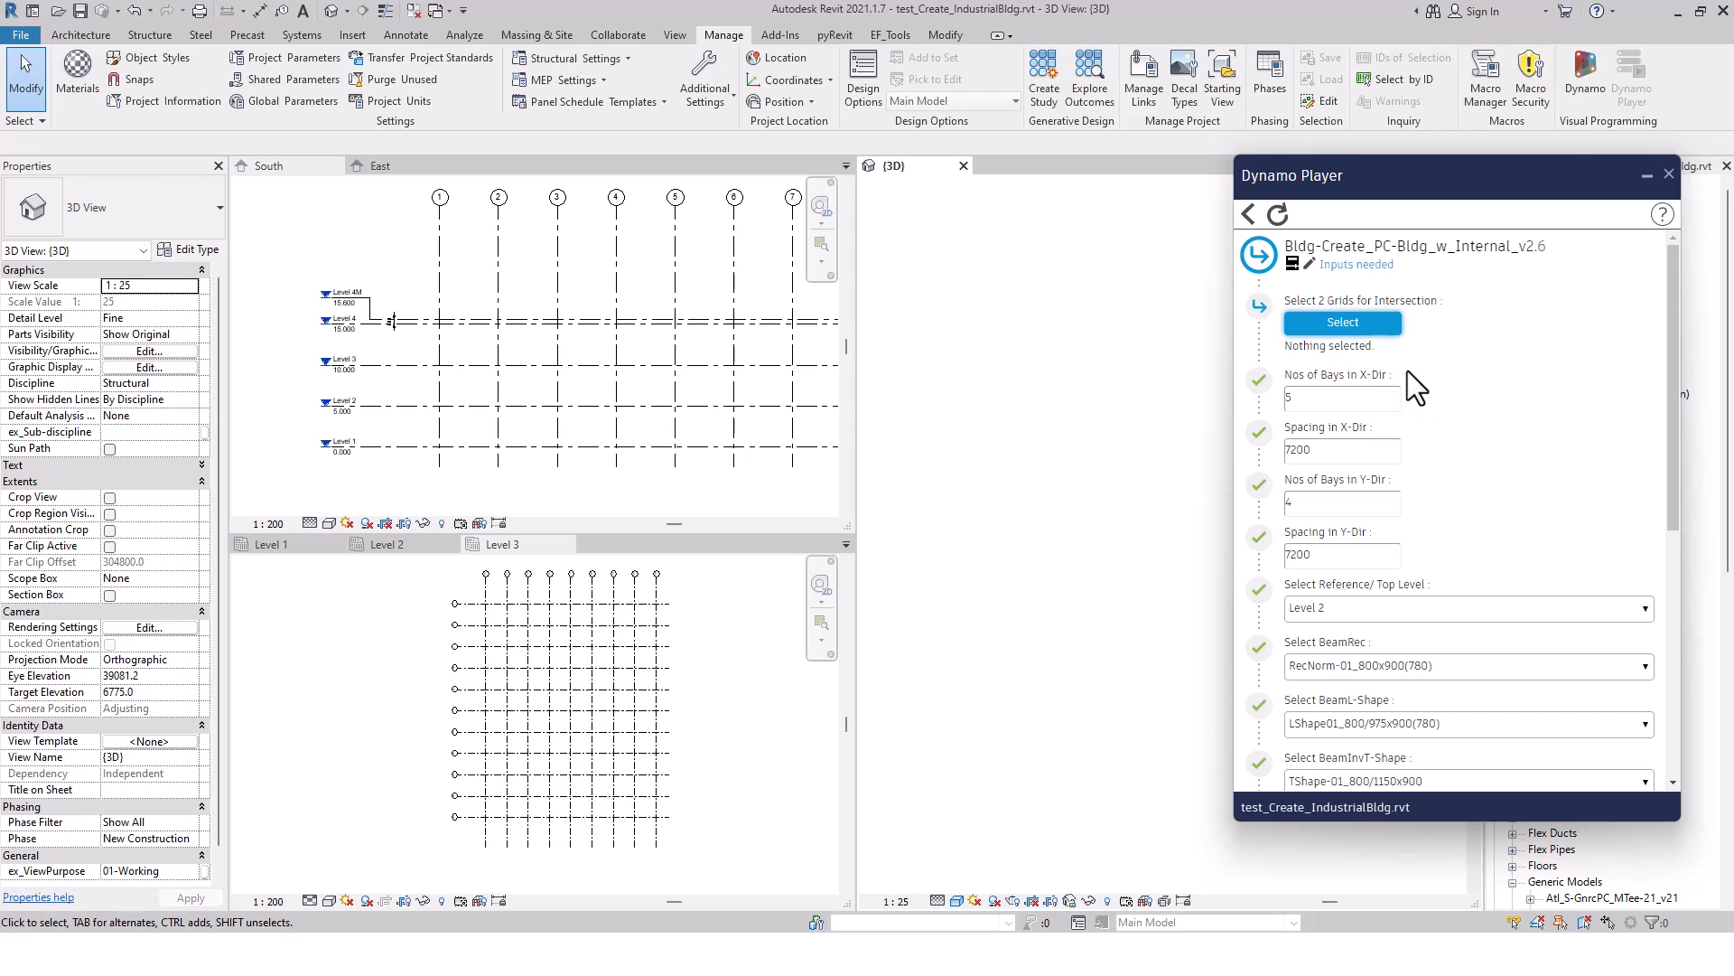
Pick grids 1 and A in the Level 3 plan as the script's two intersecting grids
click(1342, 321)
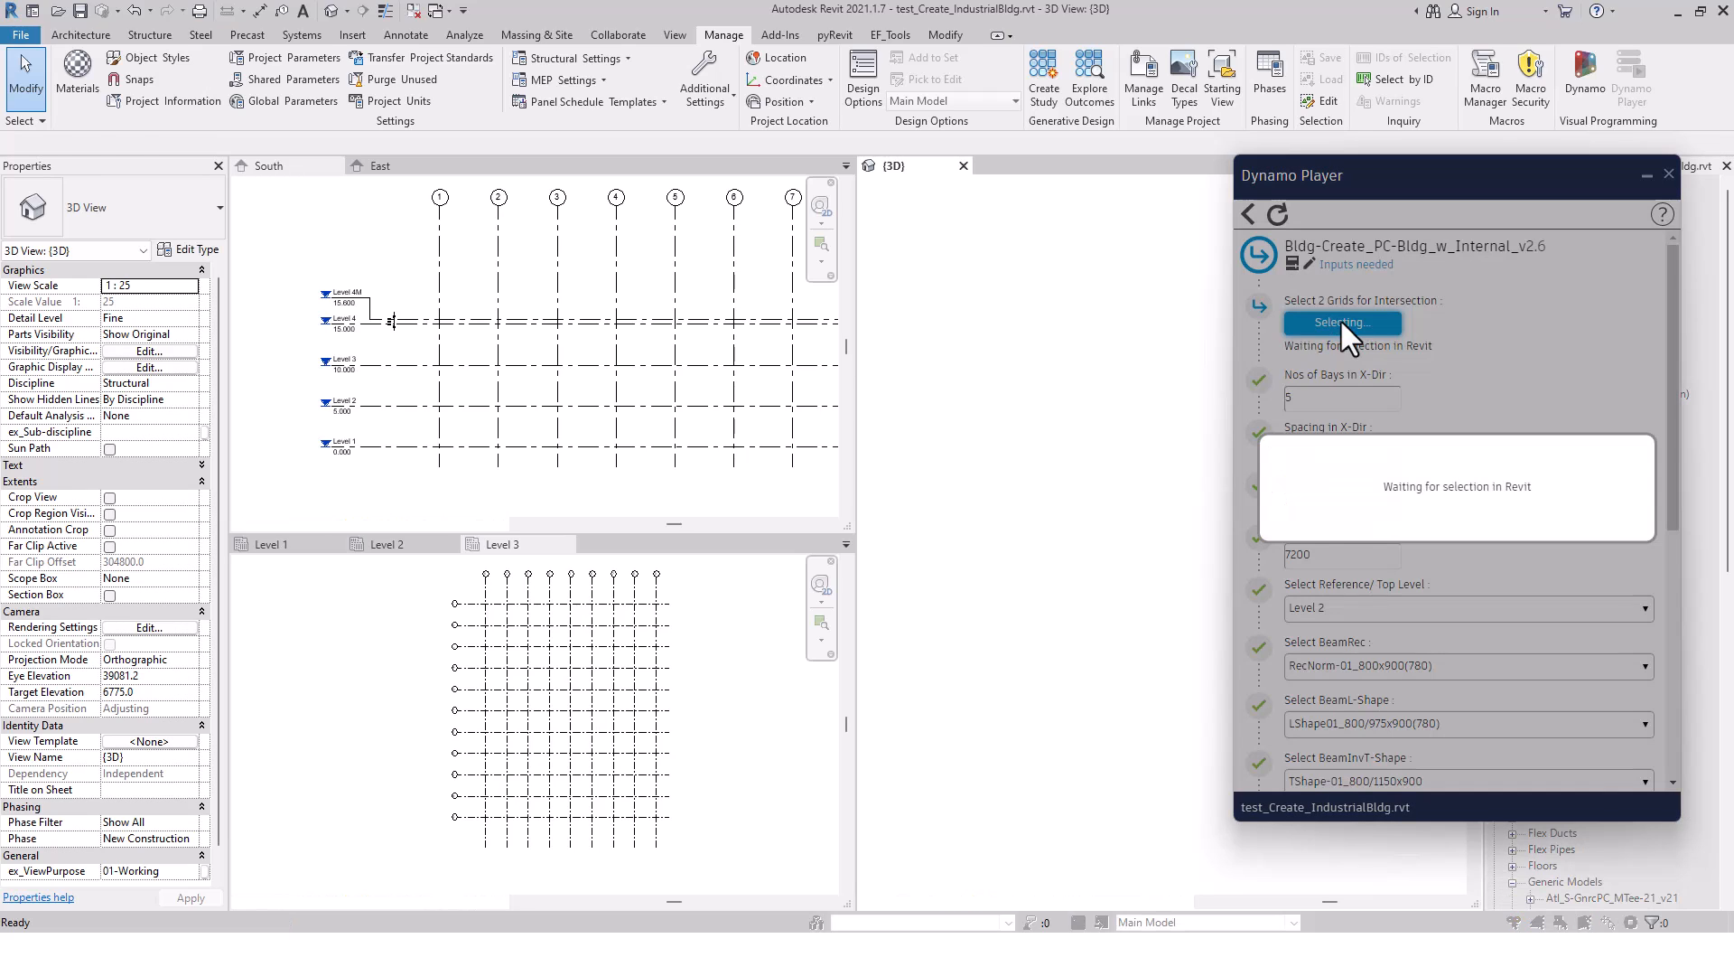
click(492, 831)
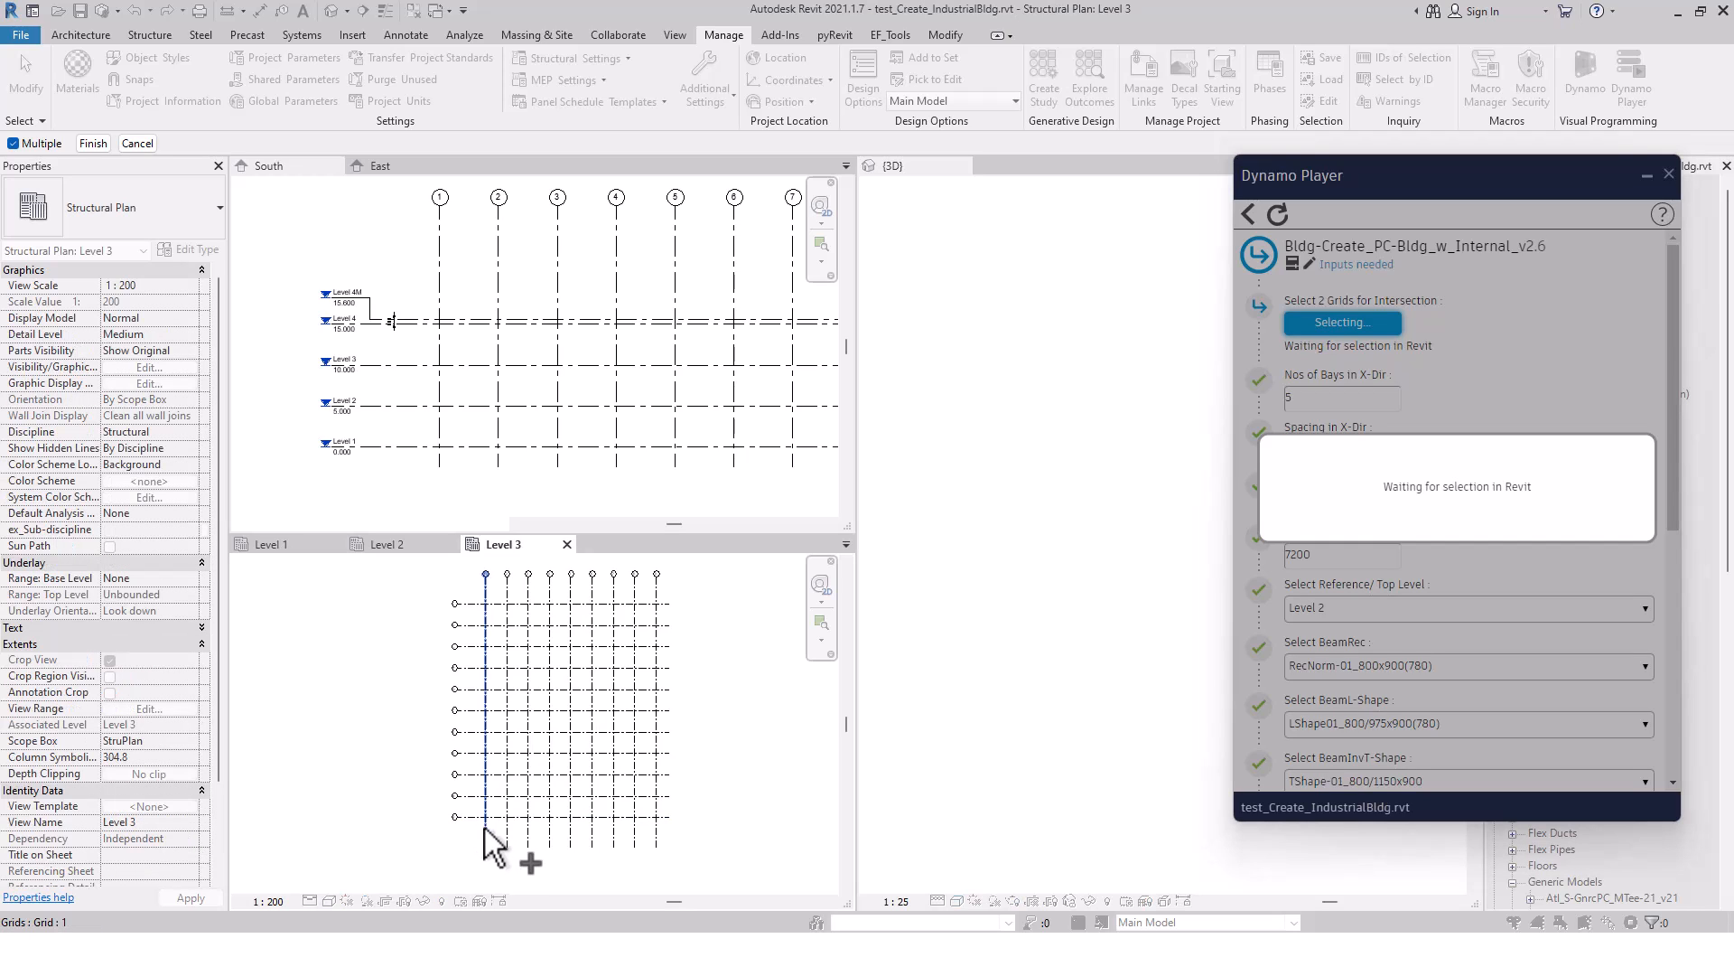
click(488, 831)
click(465, 813)
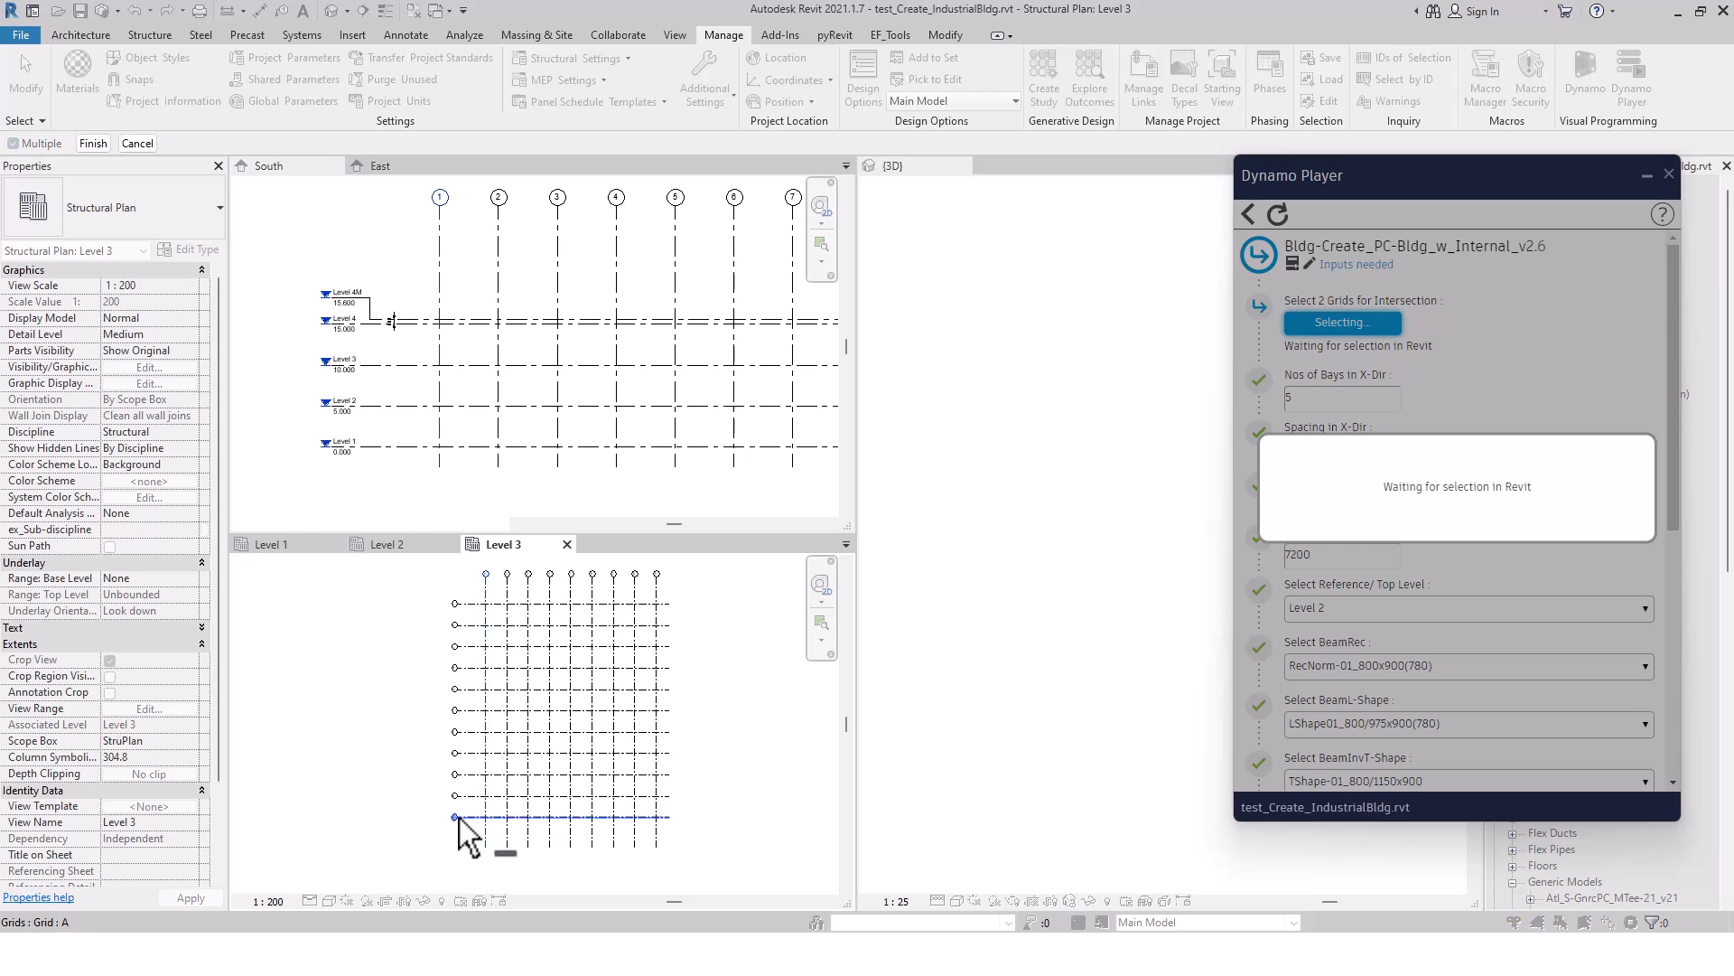
click(99, 143)
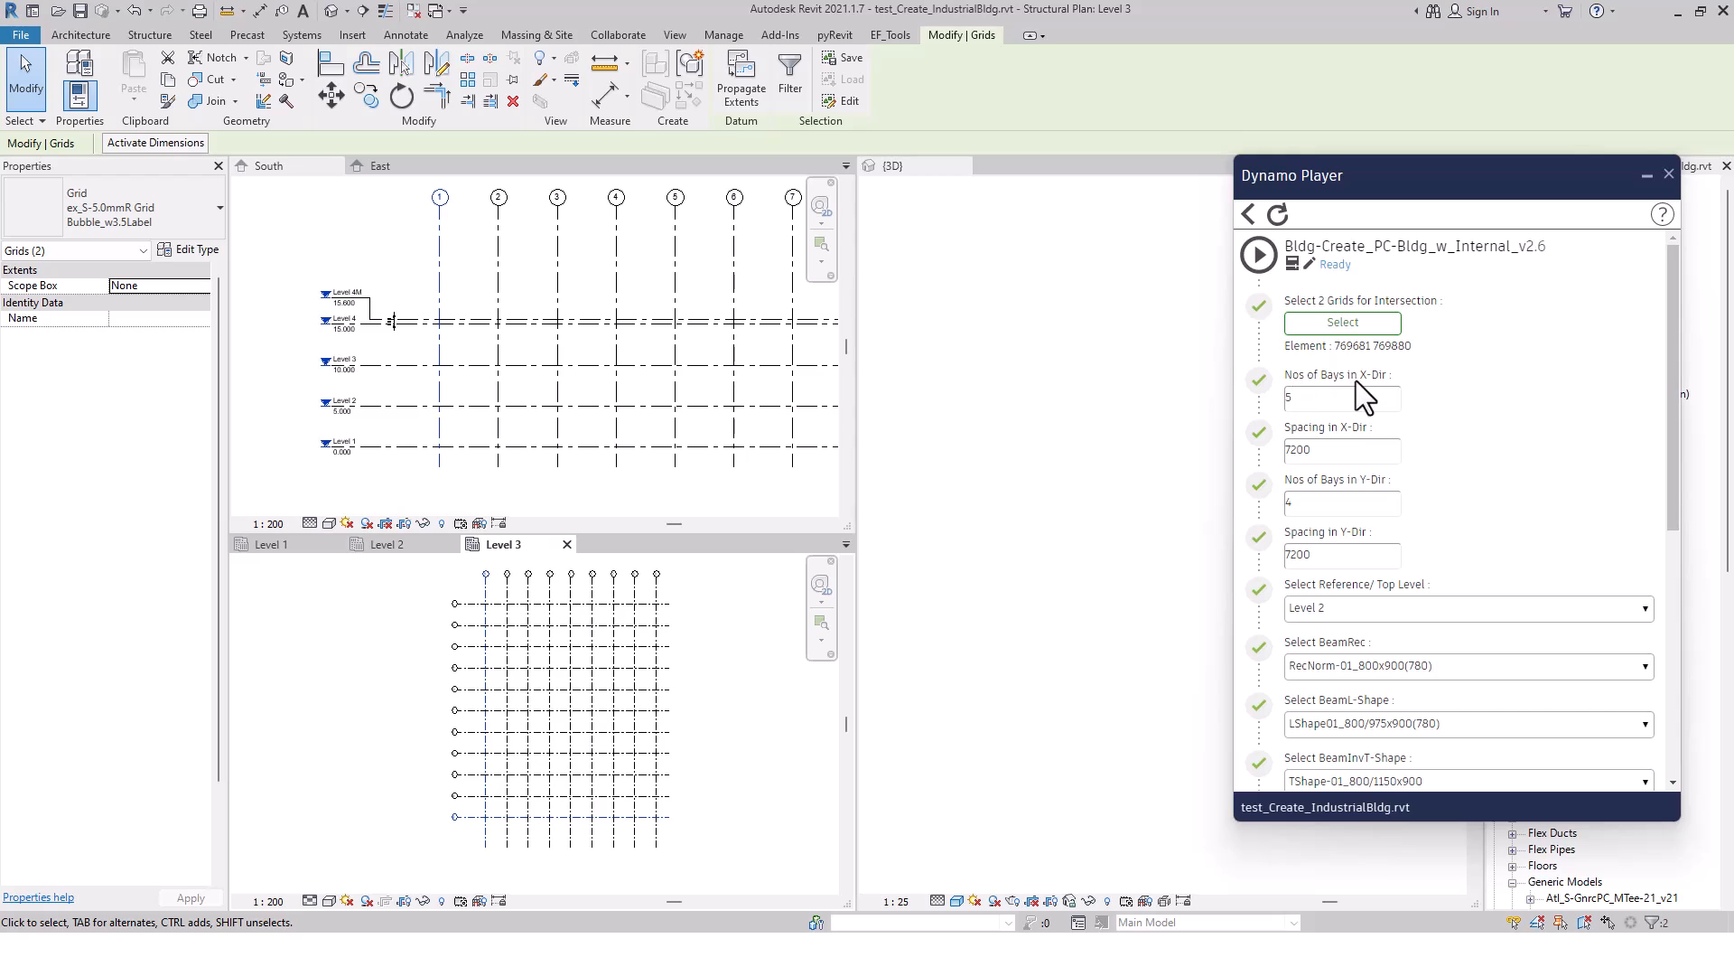
Set the number of bays to 8 in X and 10 in Y, keeping both spacings at 7200
double_click(1324, 398)
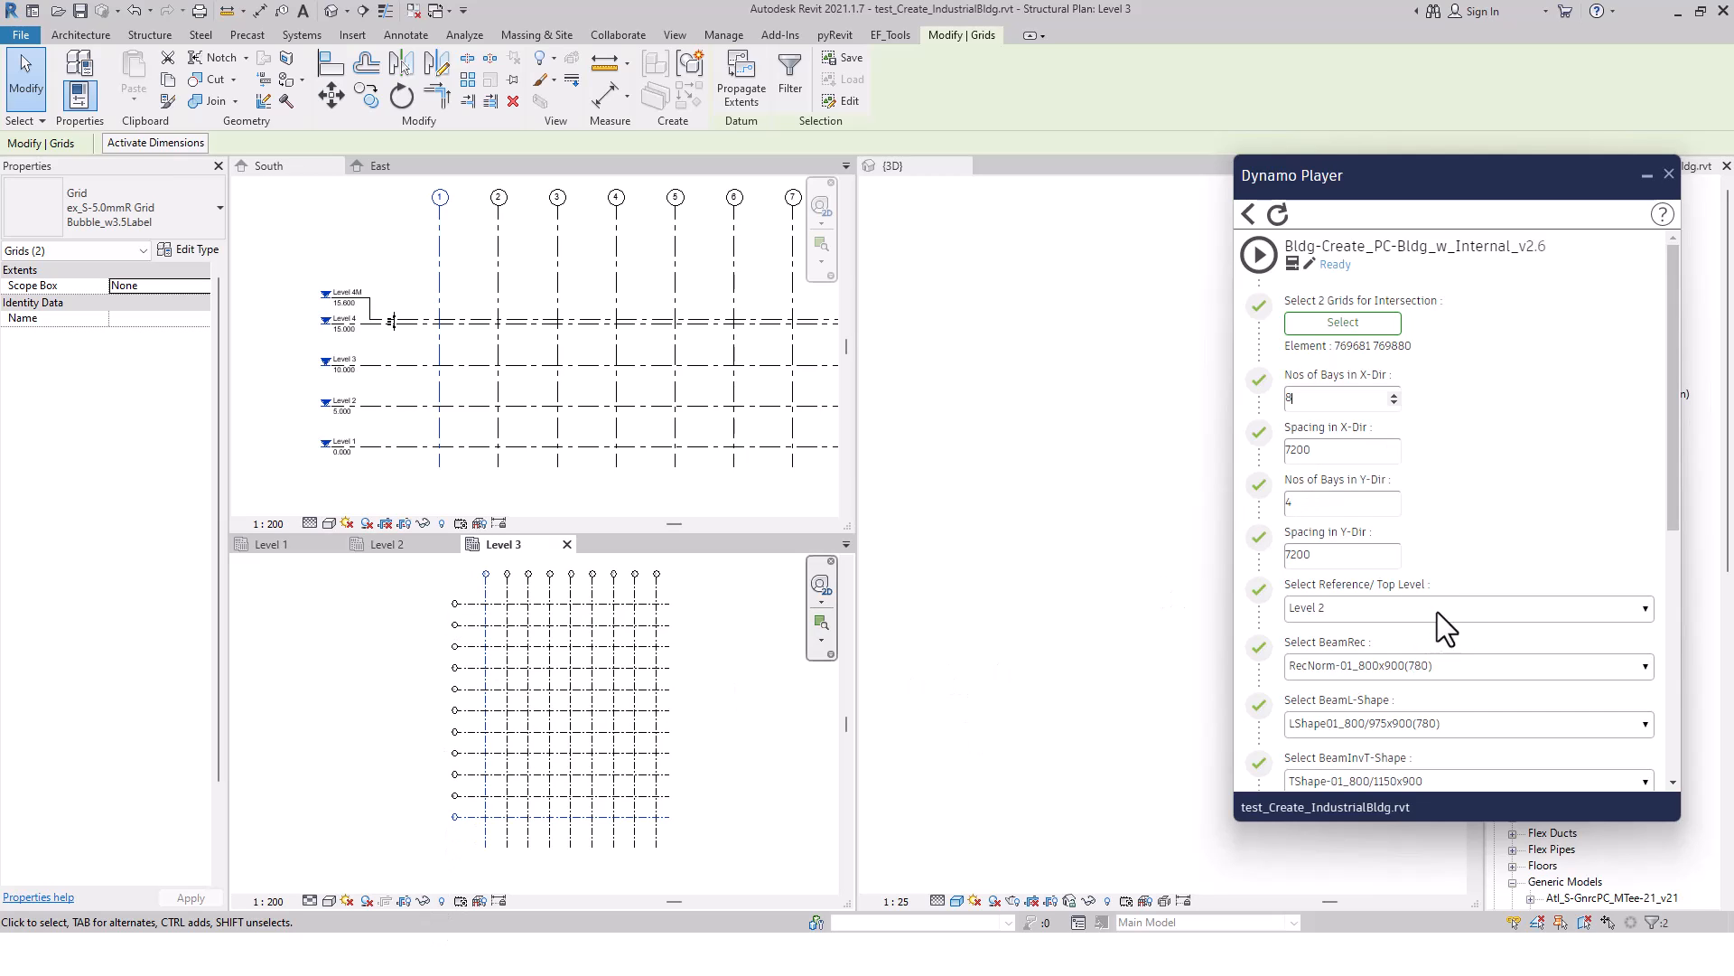
double_click(1306, 502)
click(1515, 517)
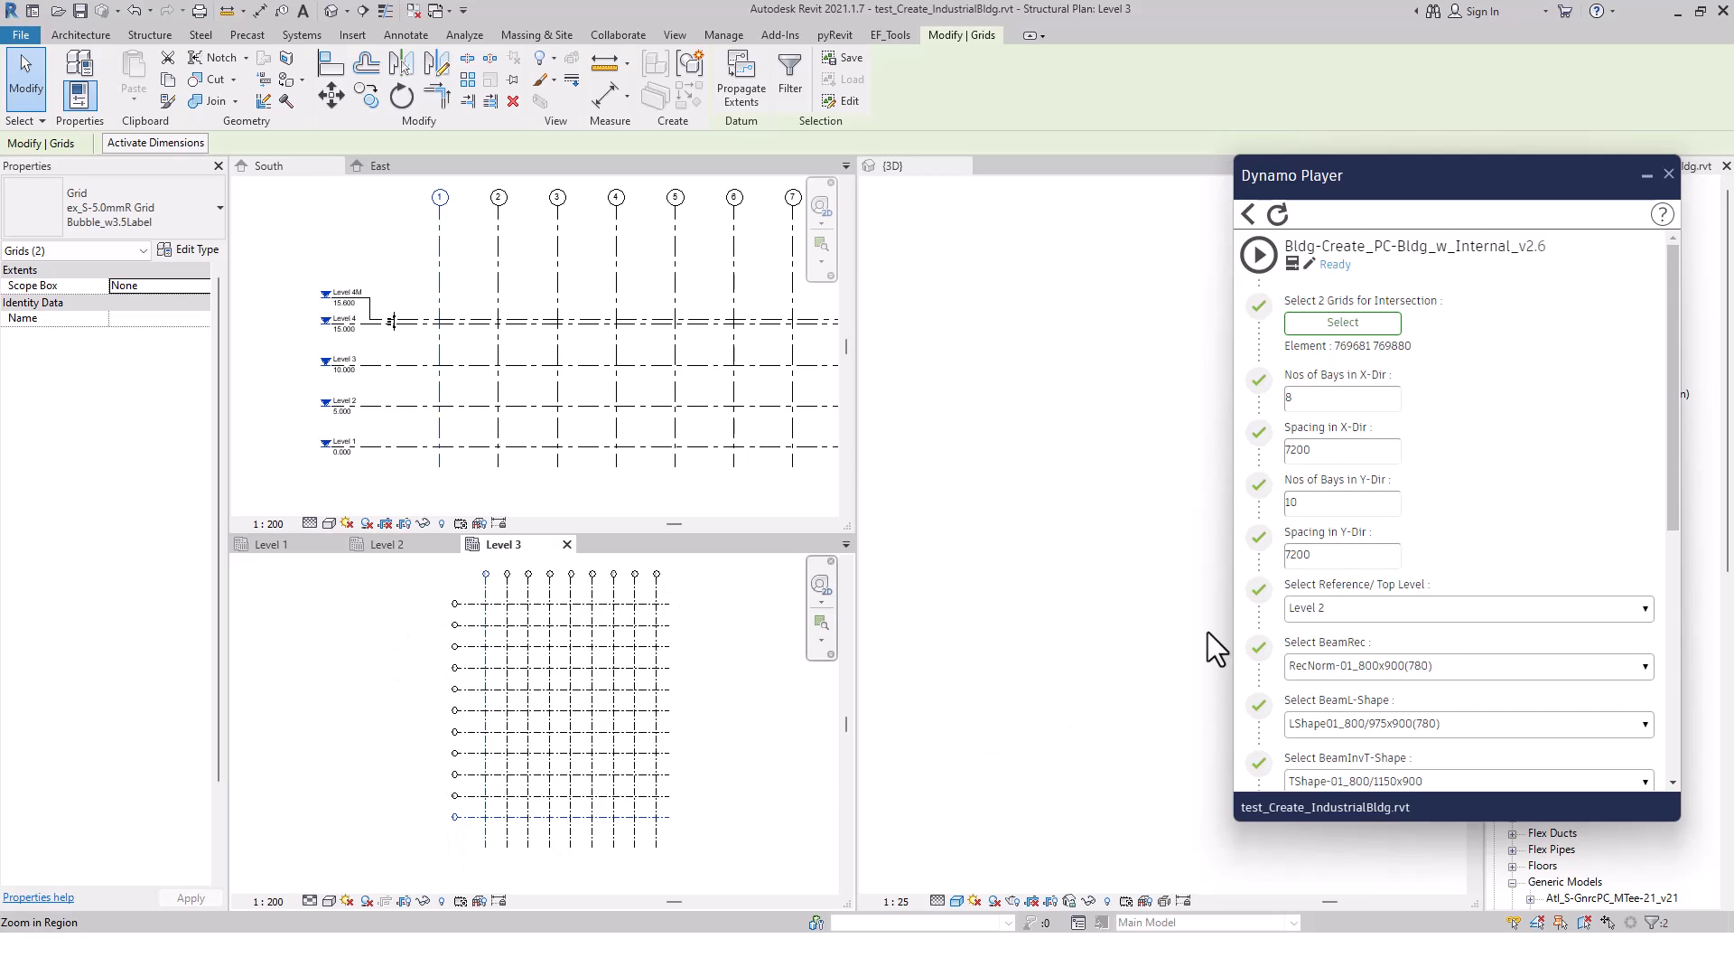
drag(1327, 560, 1259, 555)
drag(1309, 450, 1155, 448)
click(1552, 536)
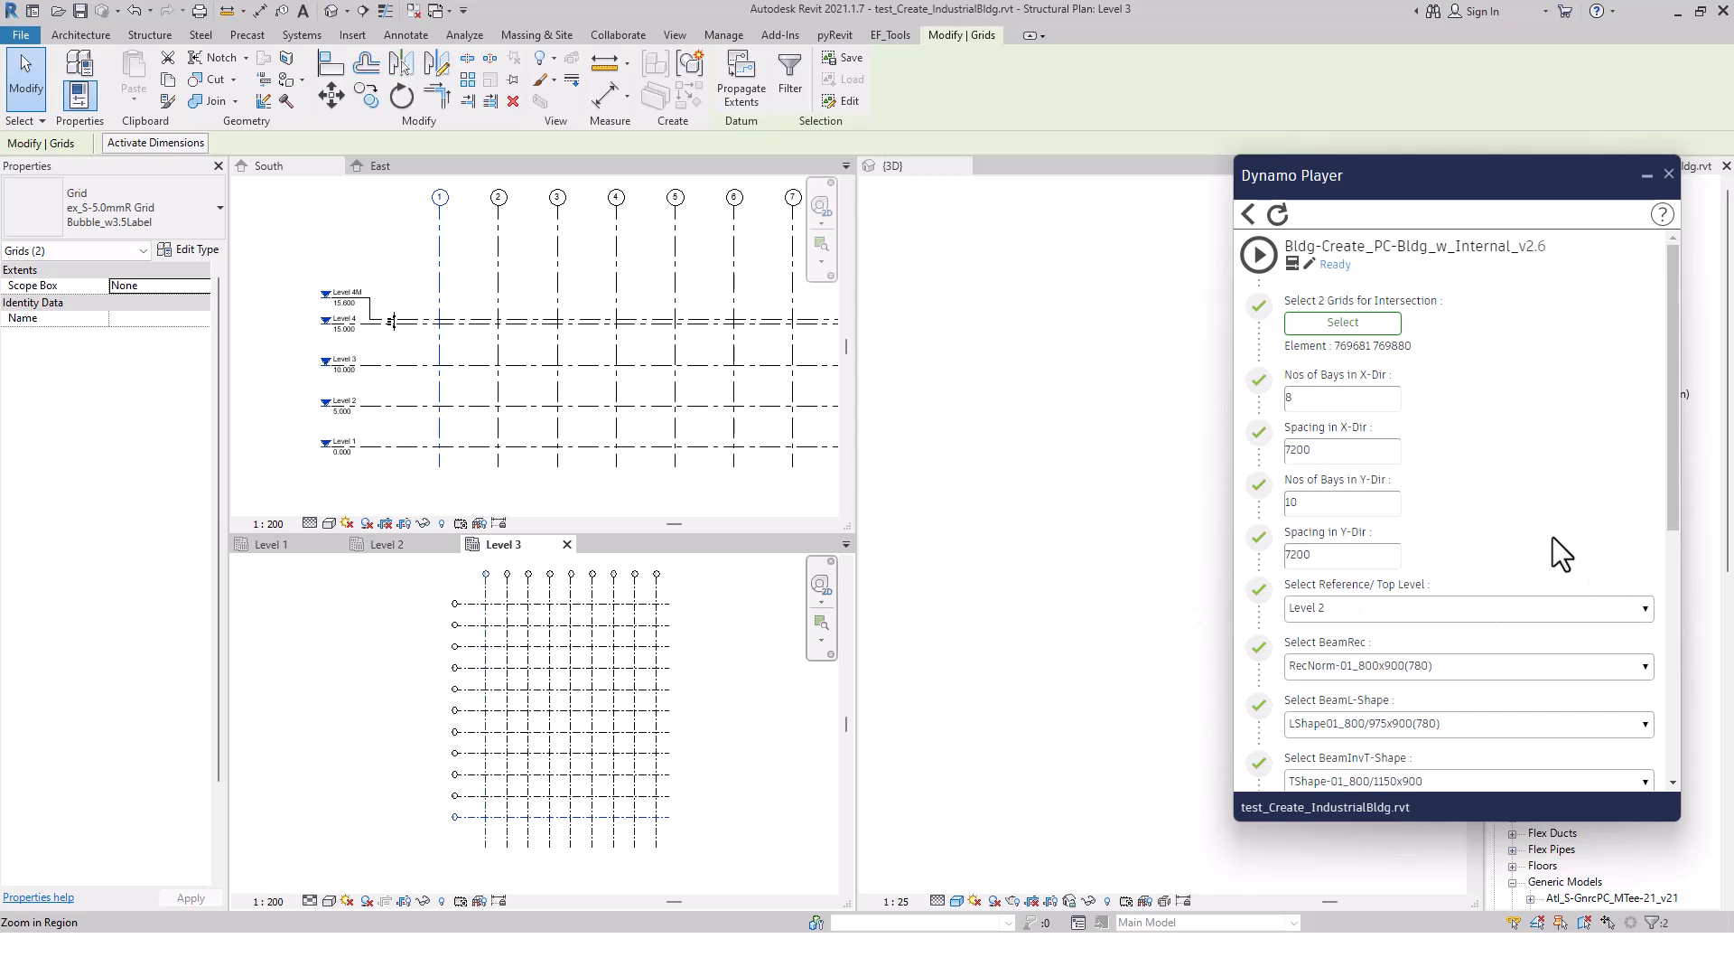
Keep Level 2 as the reference level and choose RecNorm-01_800x900(780) as the rectangular beam type
click(1390, 604)
click(1389, 604)
click(1460, 668)
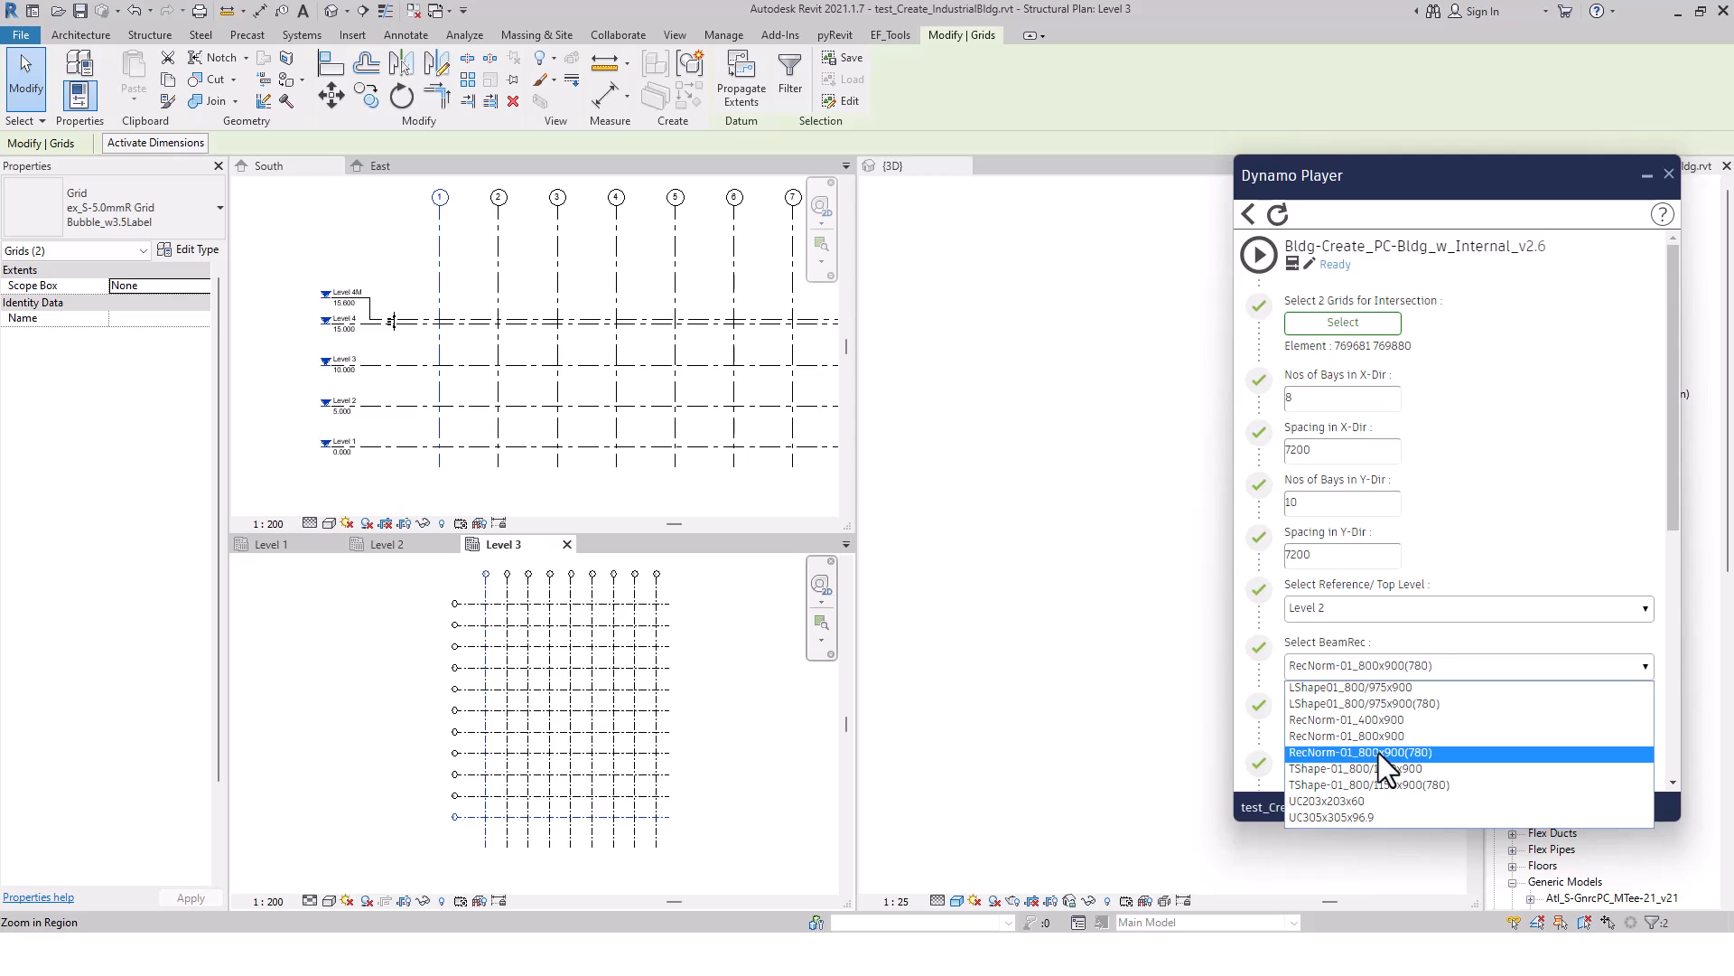
click(1407, 751)
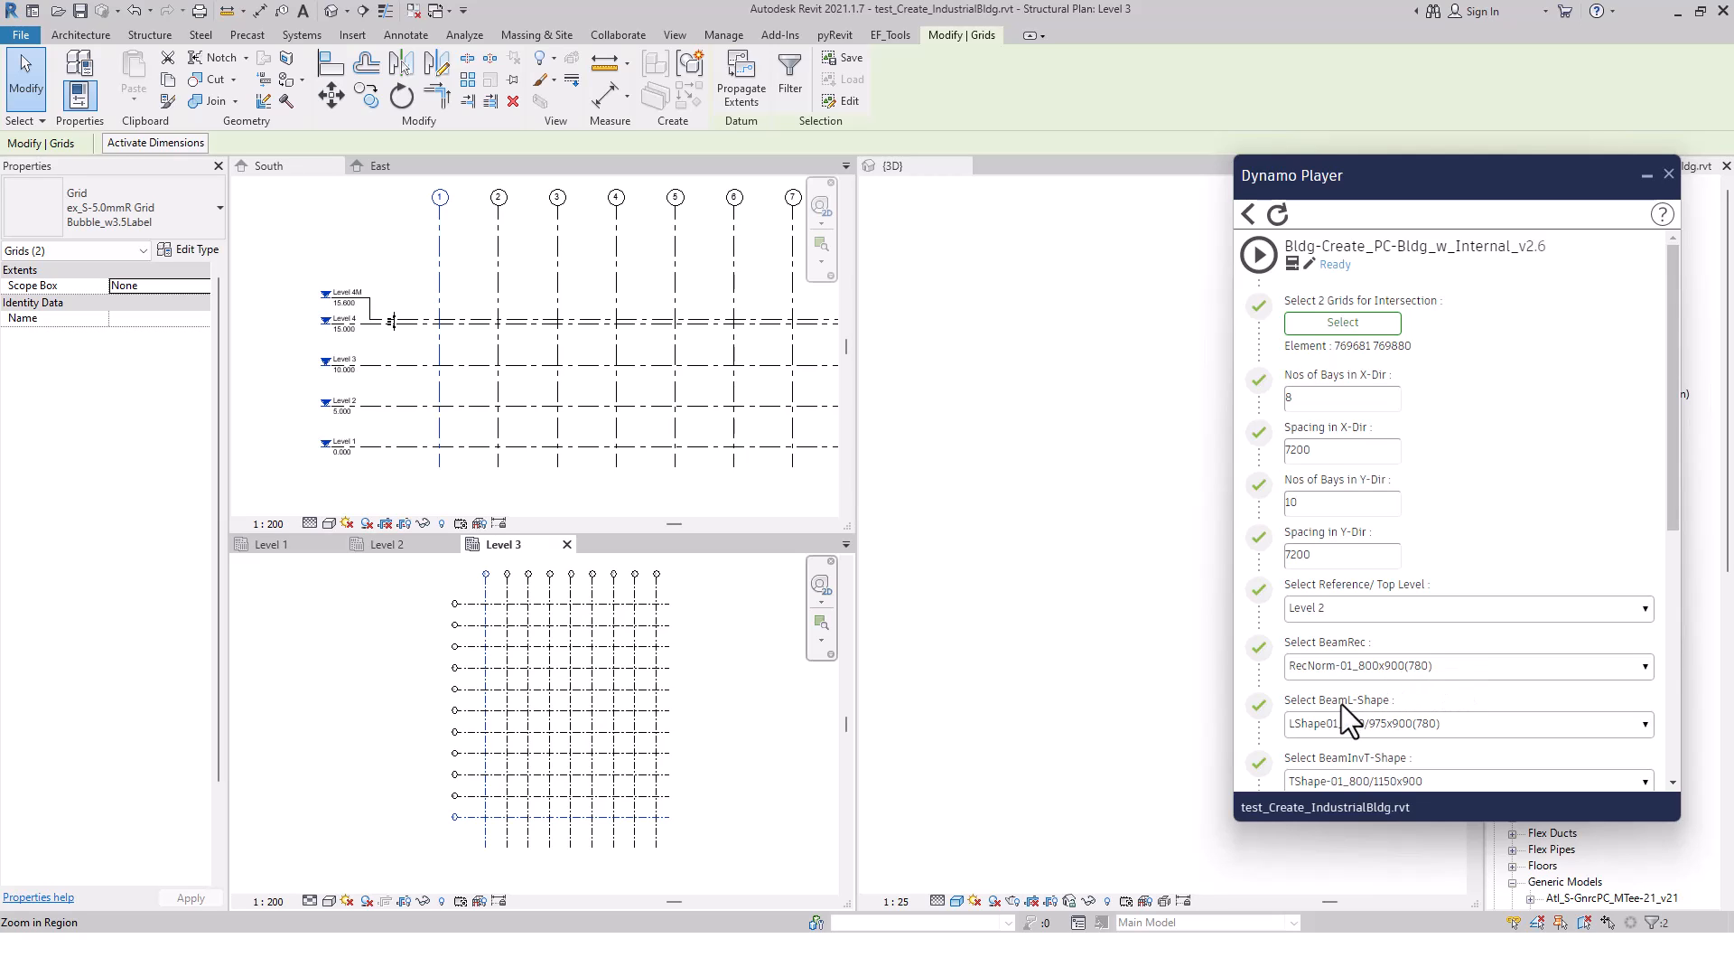
Choose LShape01_800/975x900(780) for the L-shaped beam and TShape-01_800/1150x900(780) for the inverted-T beam
click(1471, 724)
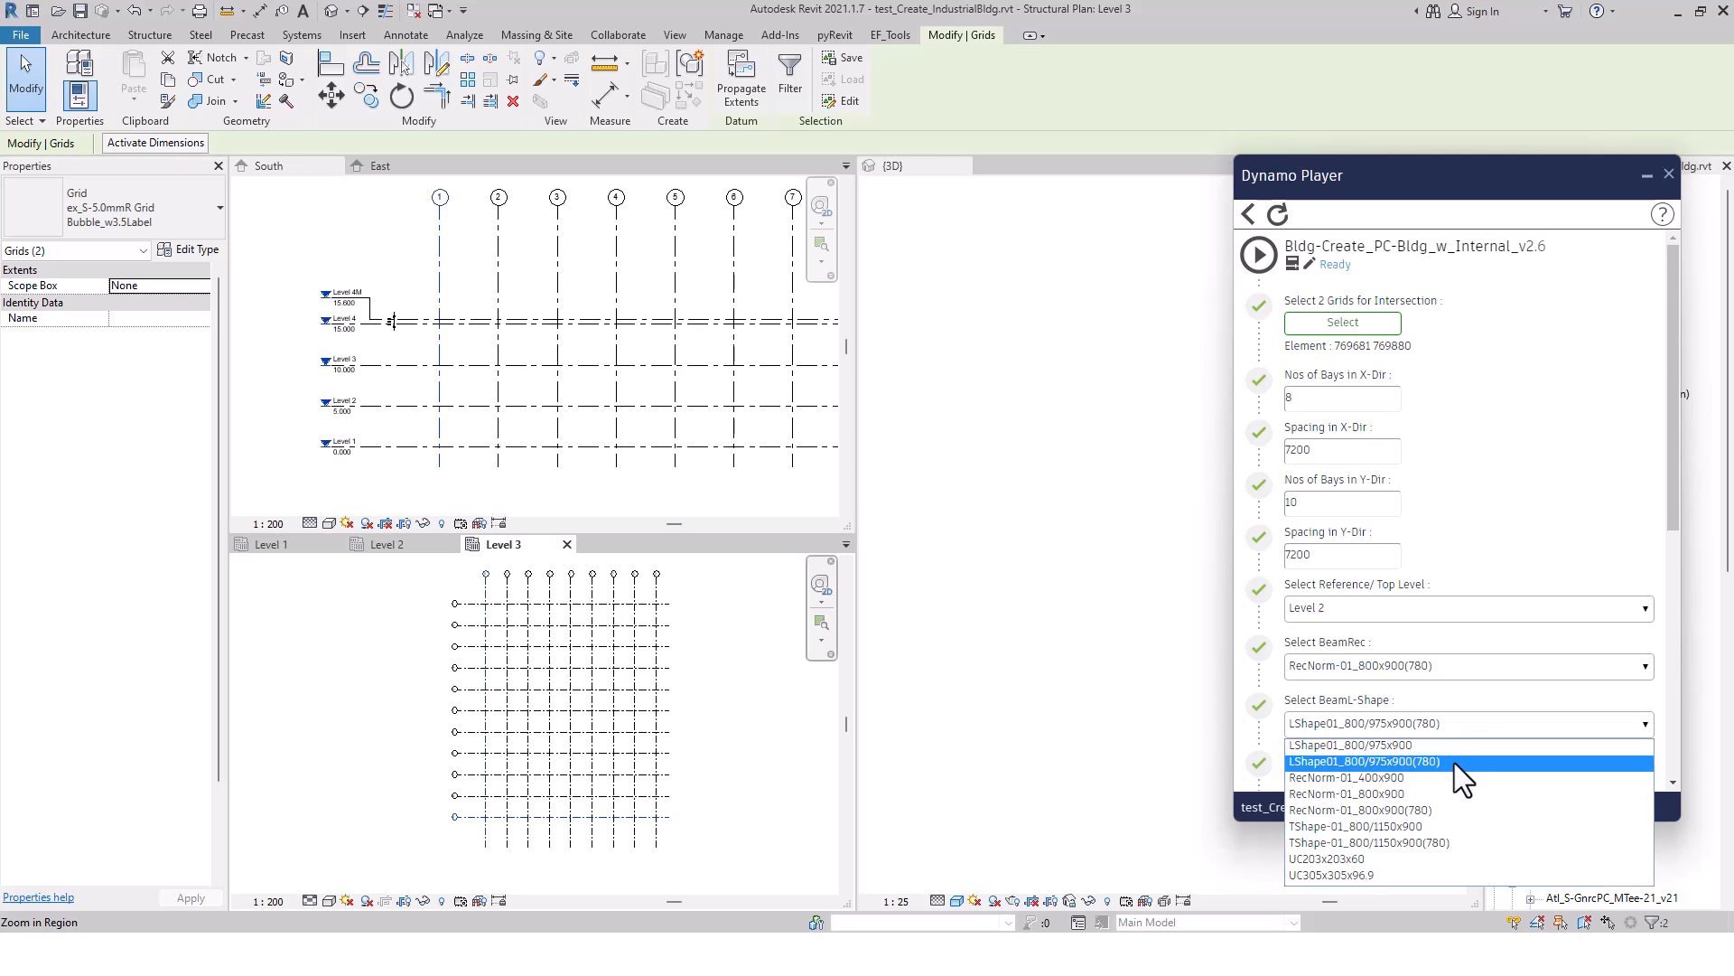
click(1454, 763)
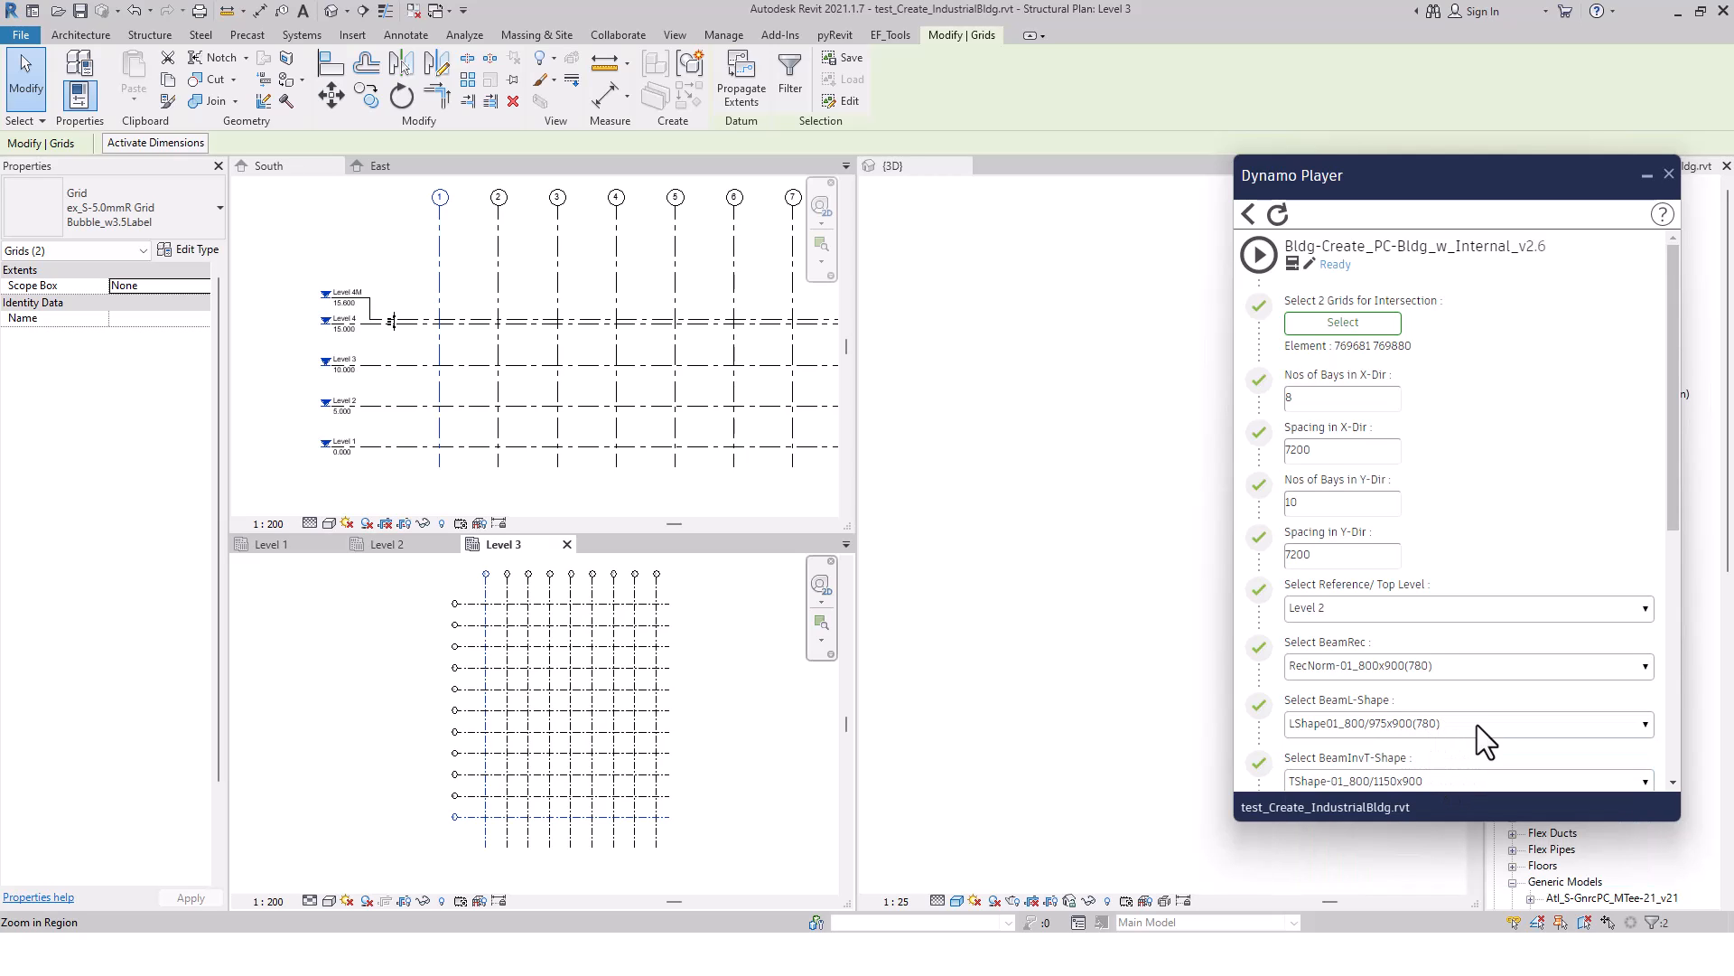
scroll(1677, 522, down, 3)
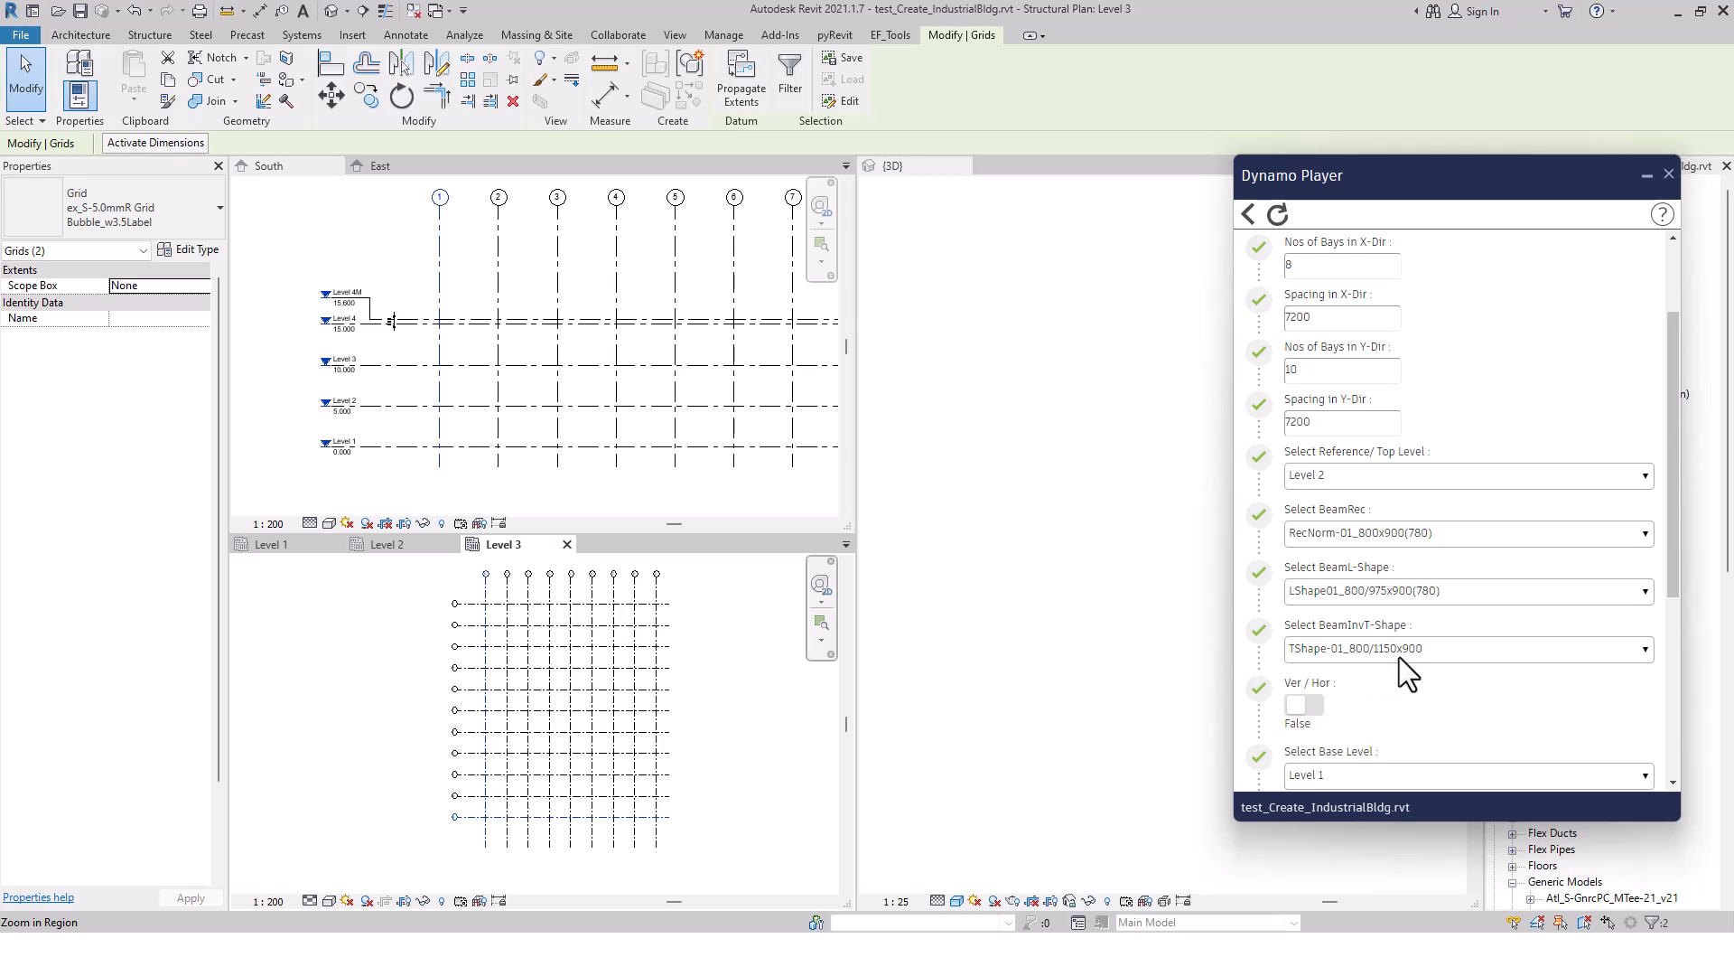
click(1463, 652)
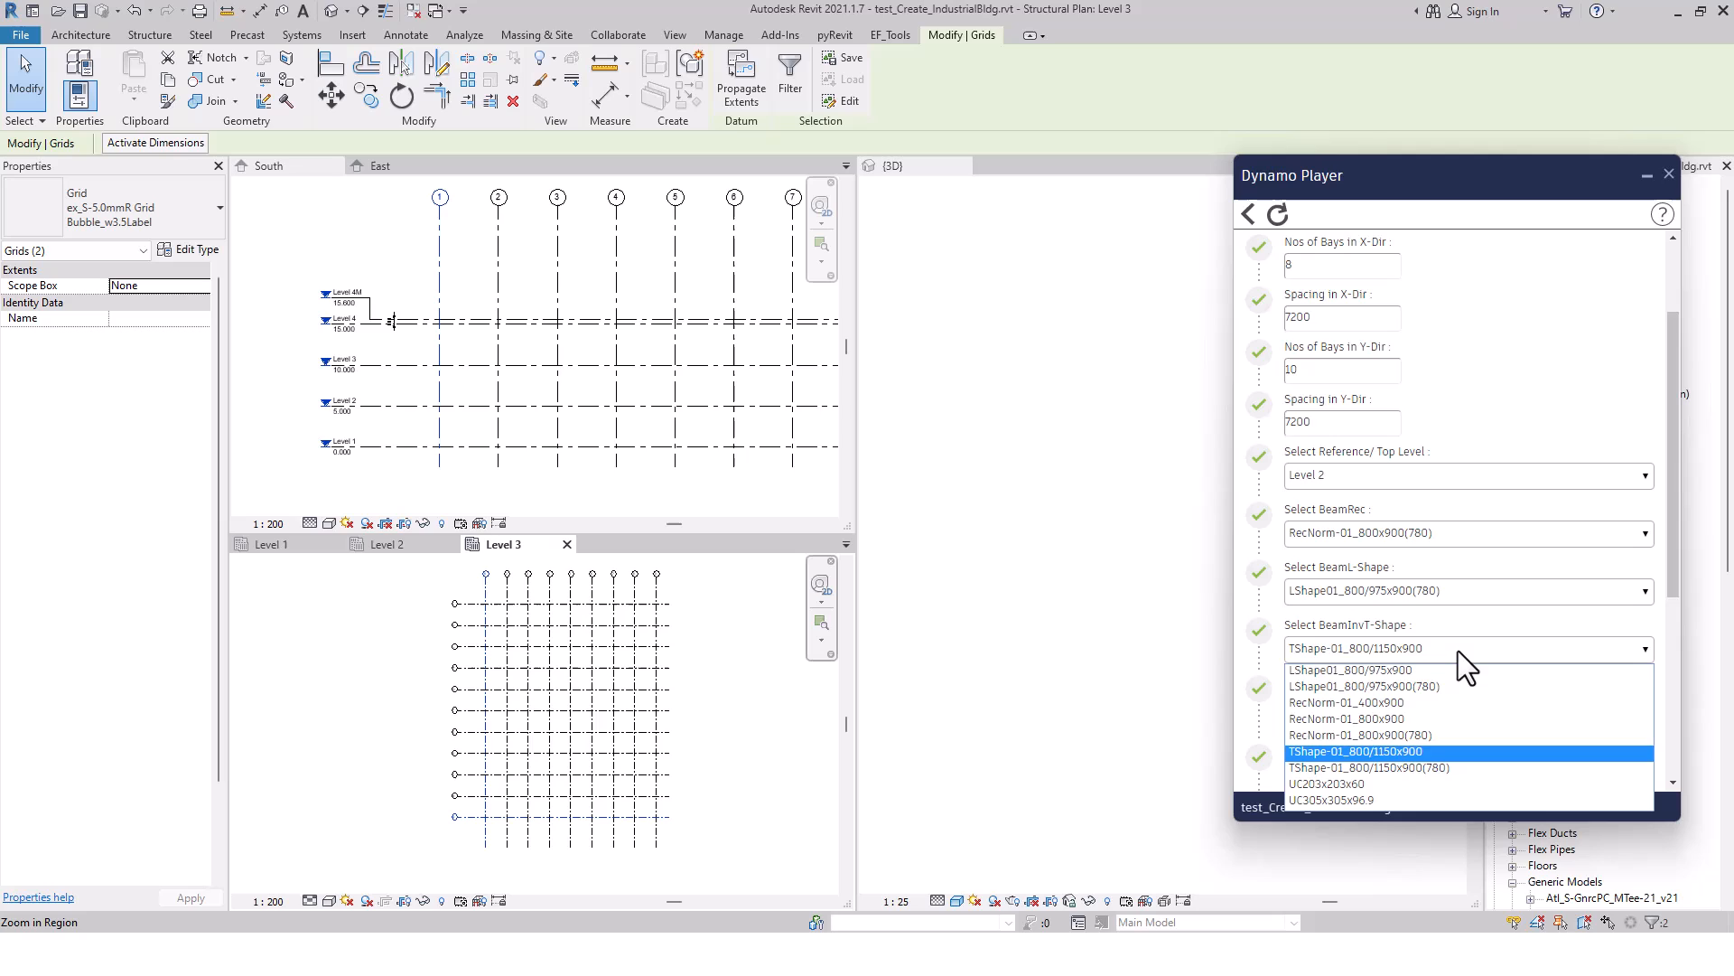
click(1430, 769)
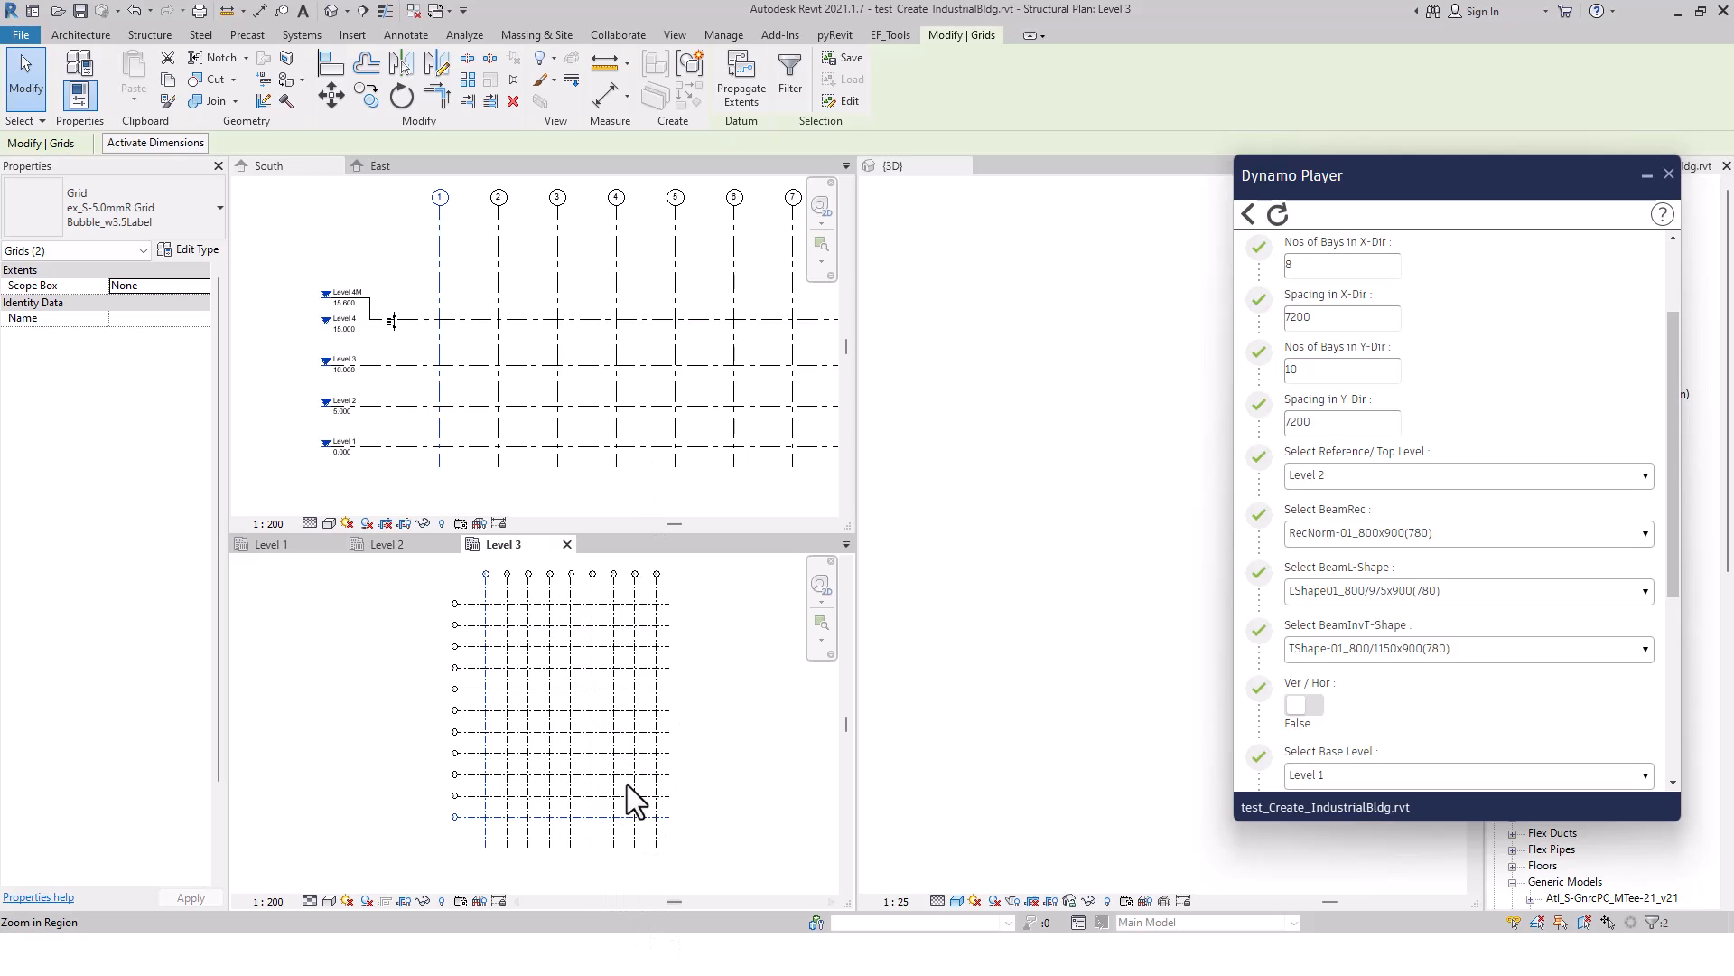
Set the Ver / Hor option to True and review the base level, column types and top offset inputs
click(1298, 706)
scroll(1402, 714, down, 4)
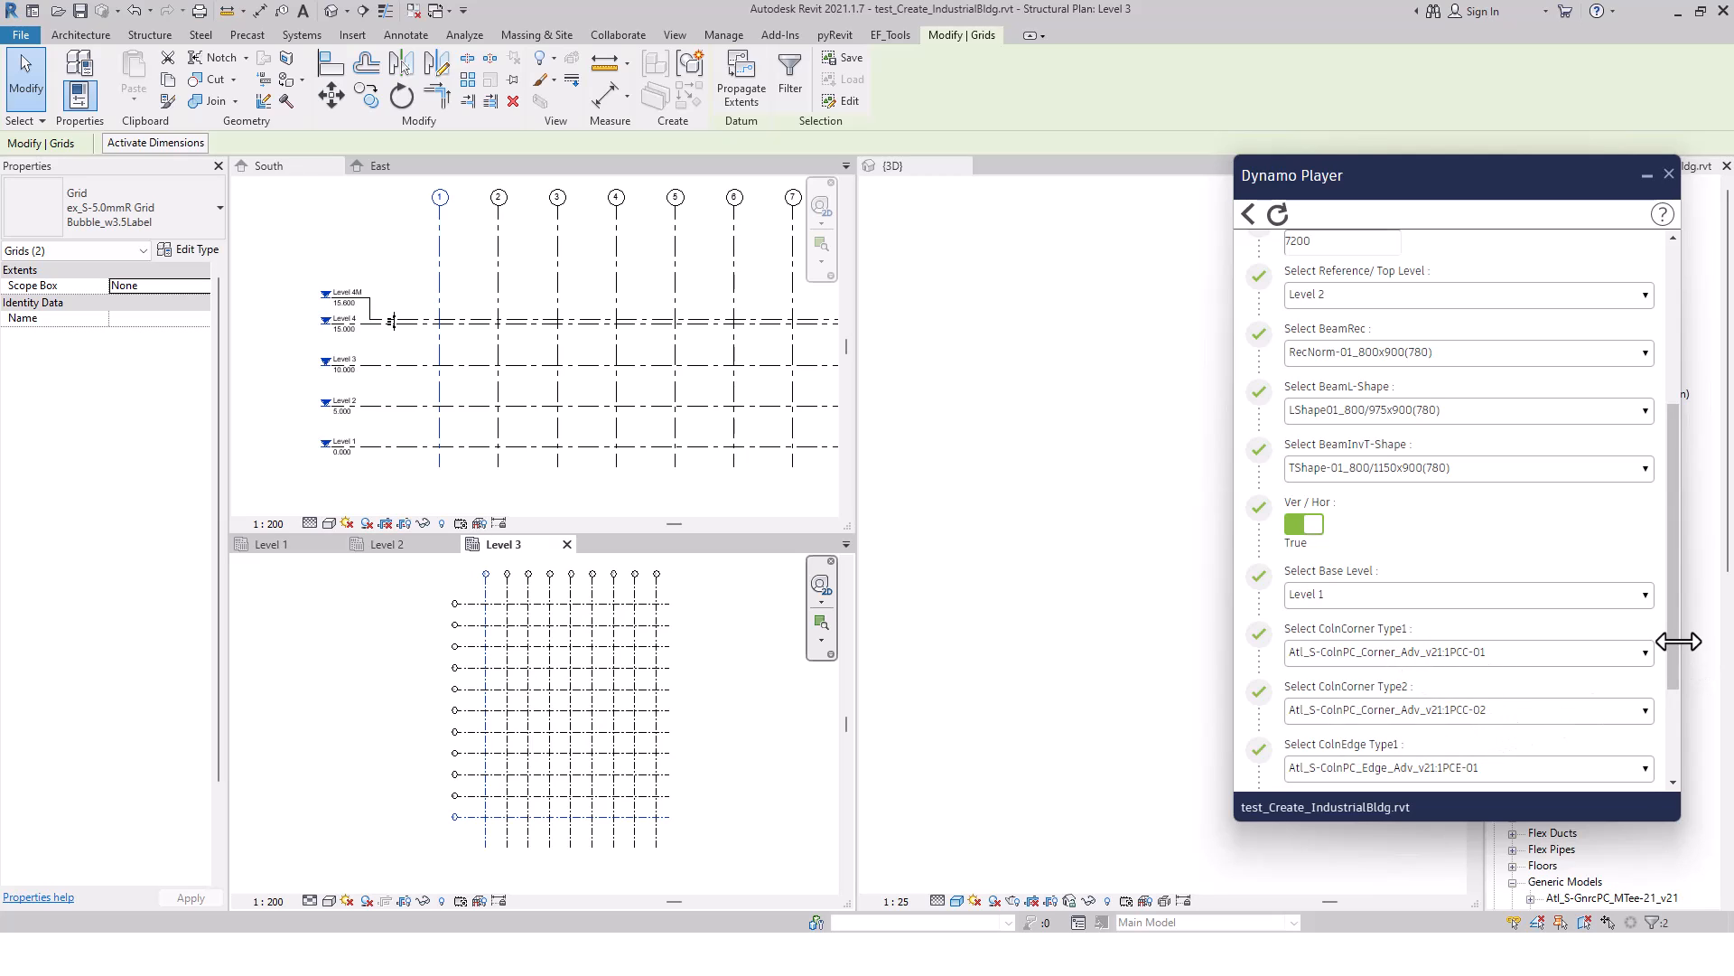
drag(1672, 638, 1673, 708)
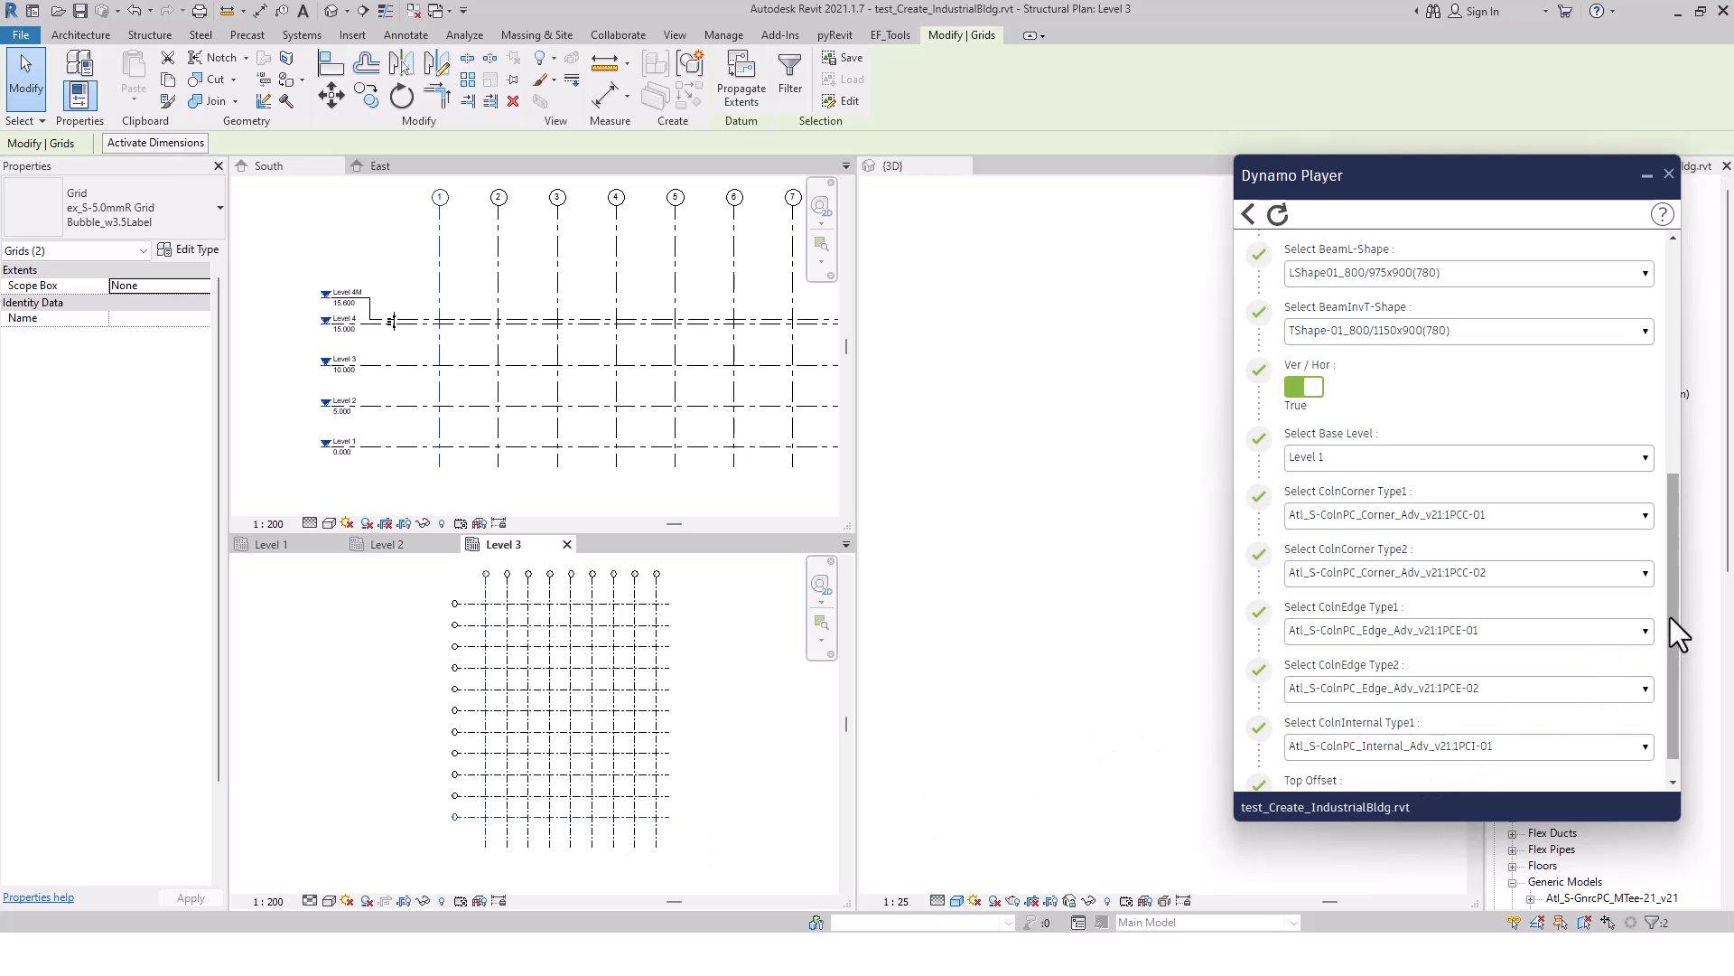
drag(1672, 616, 1673, 647)
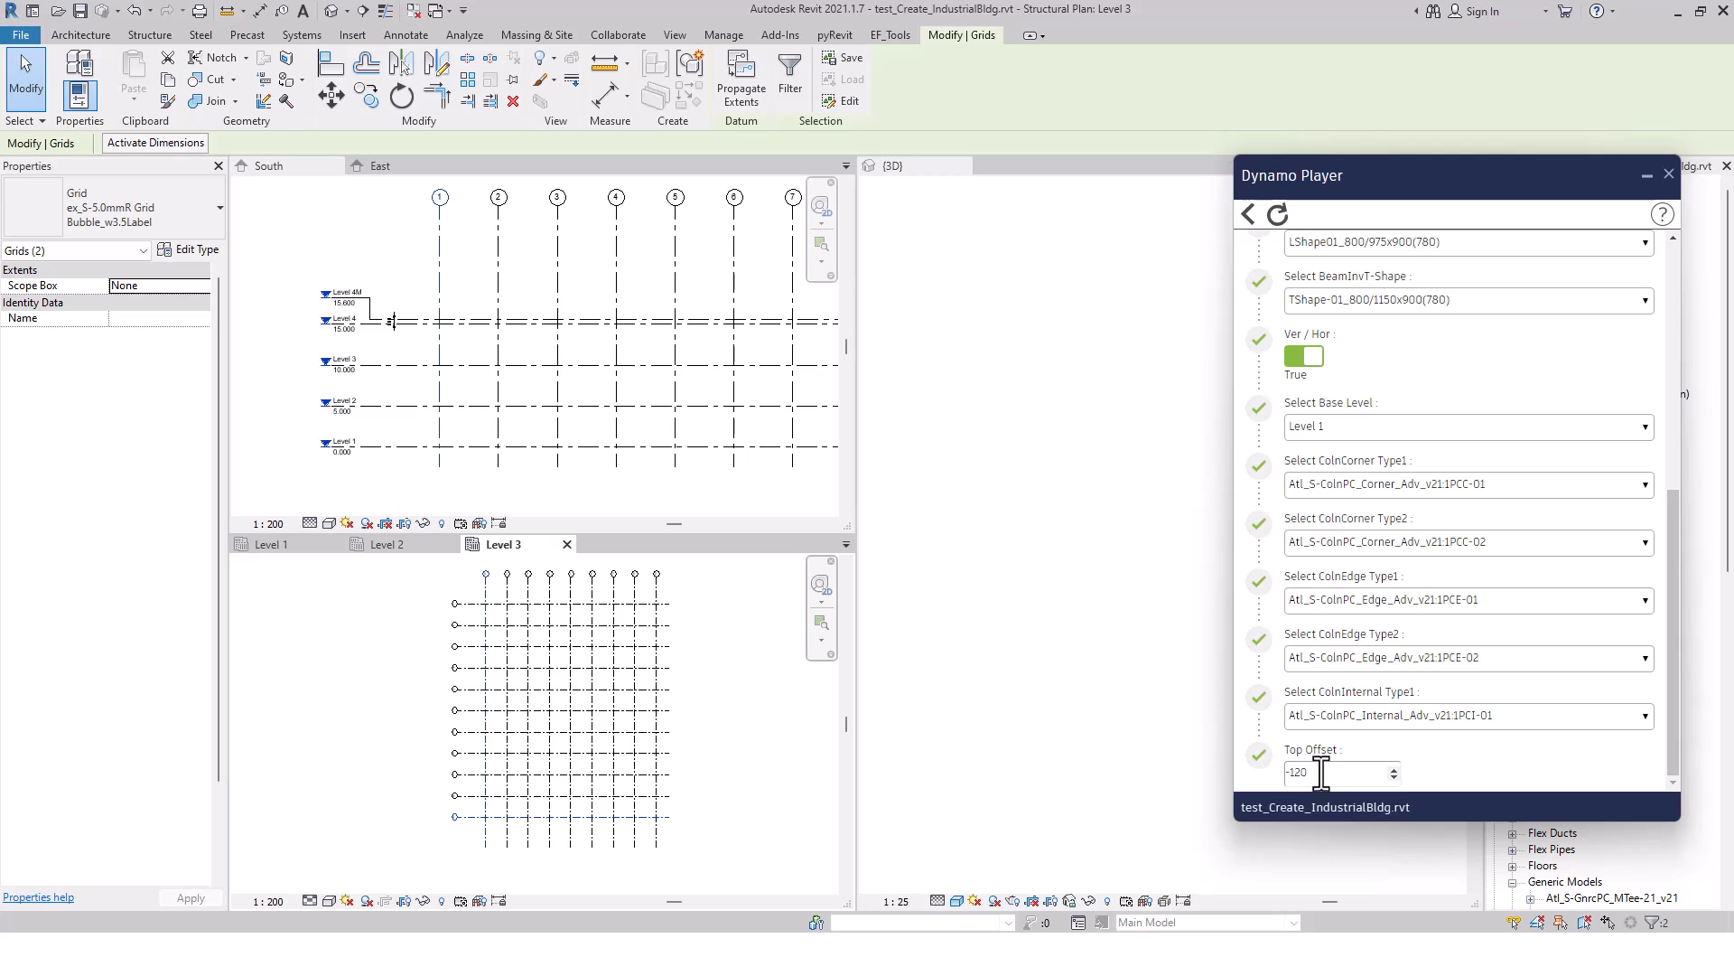
drag(1321, 772, 1210, 783)
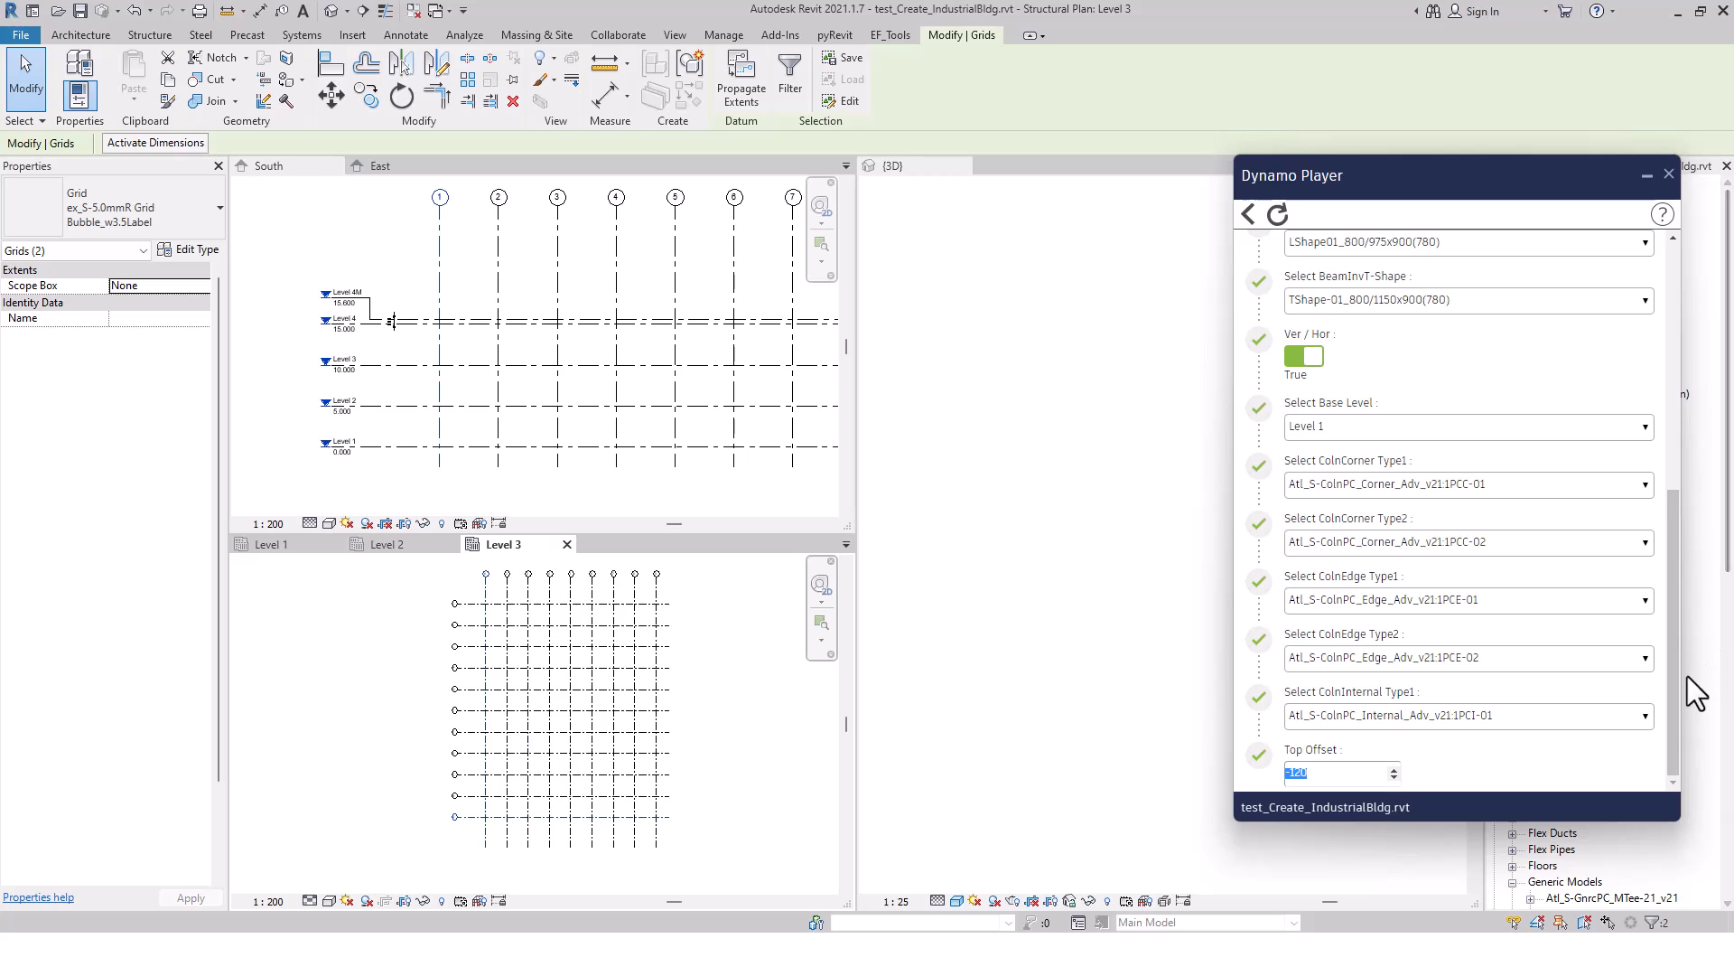
Run the script to generate the precast beams and columns, and close Dynamo Player
drag(1673, 665, 1671, 351)
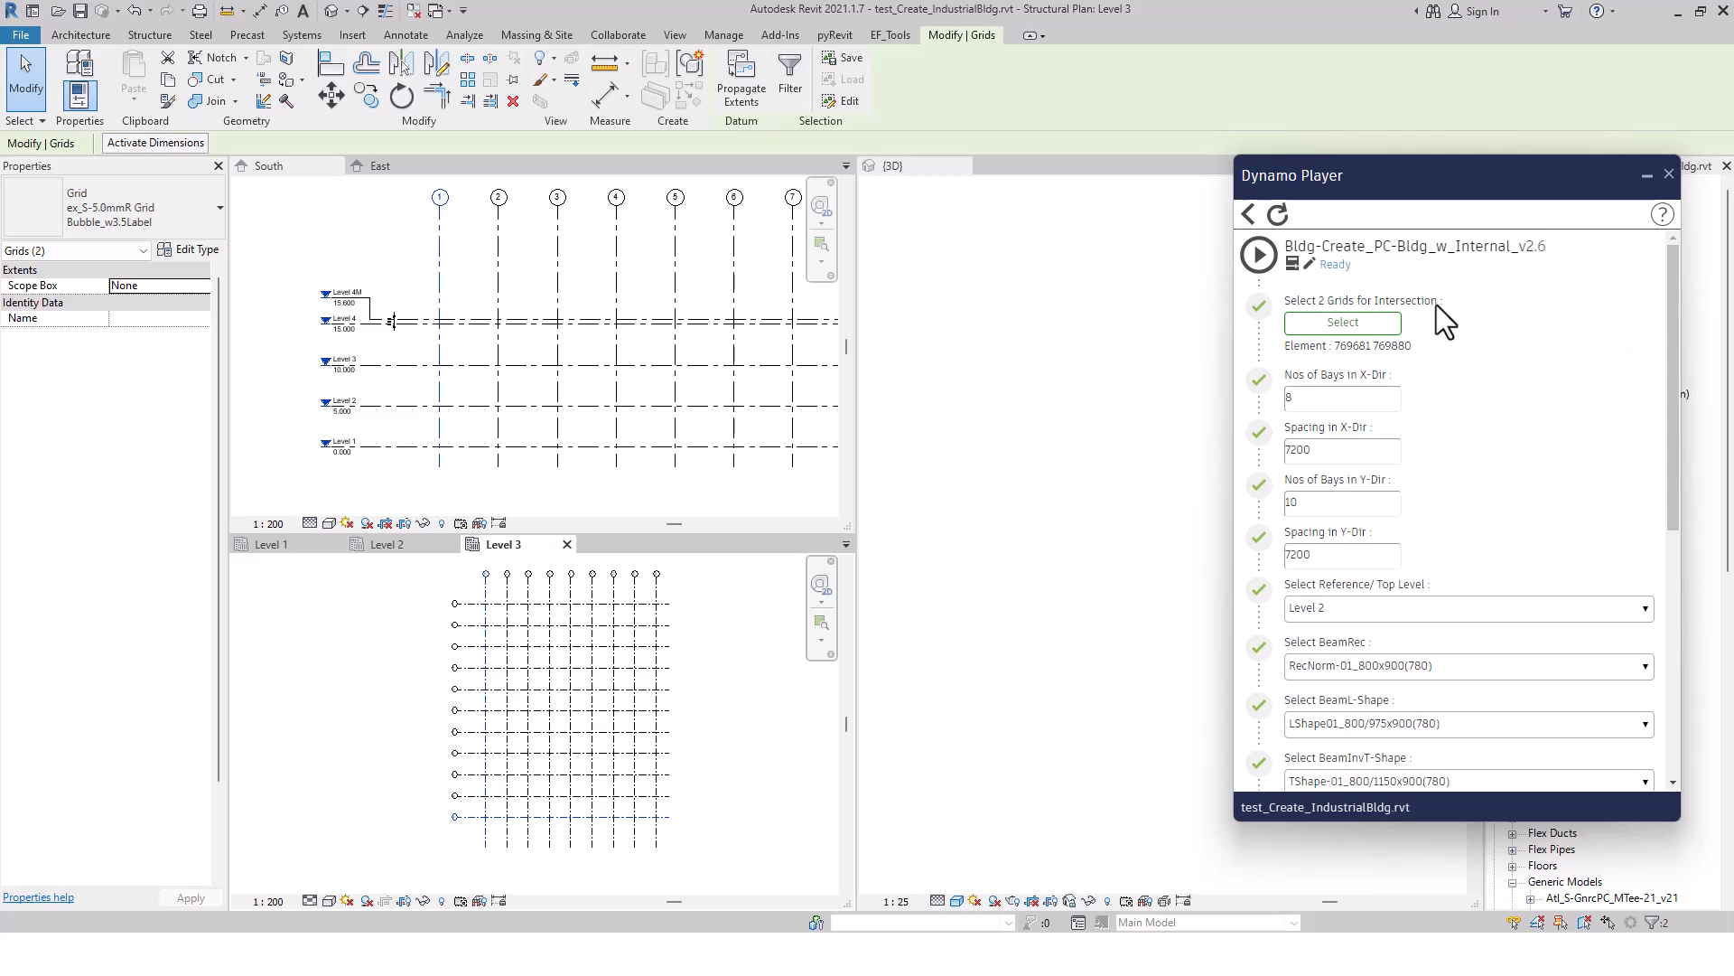
click(1260, 256)
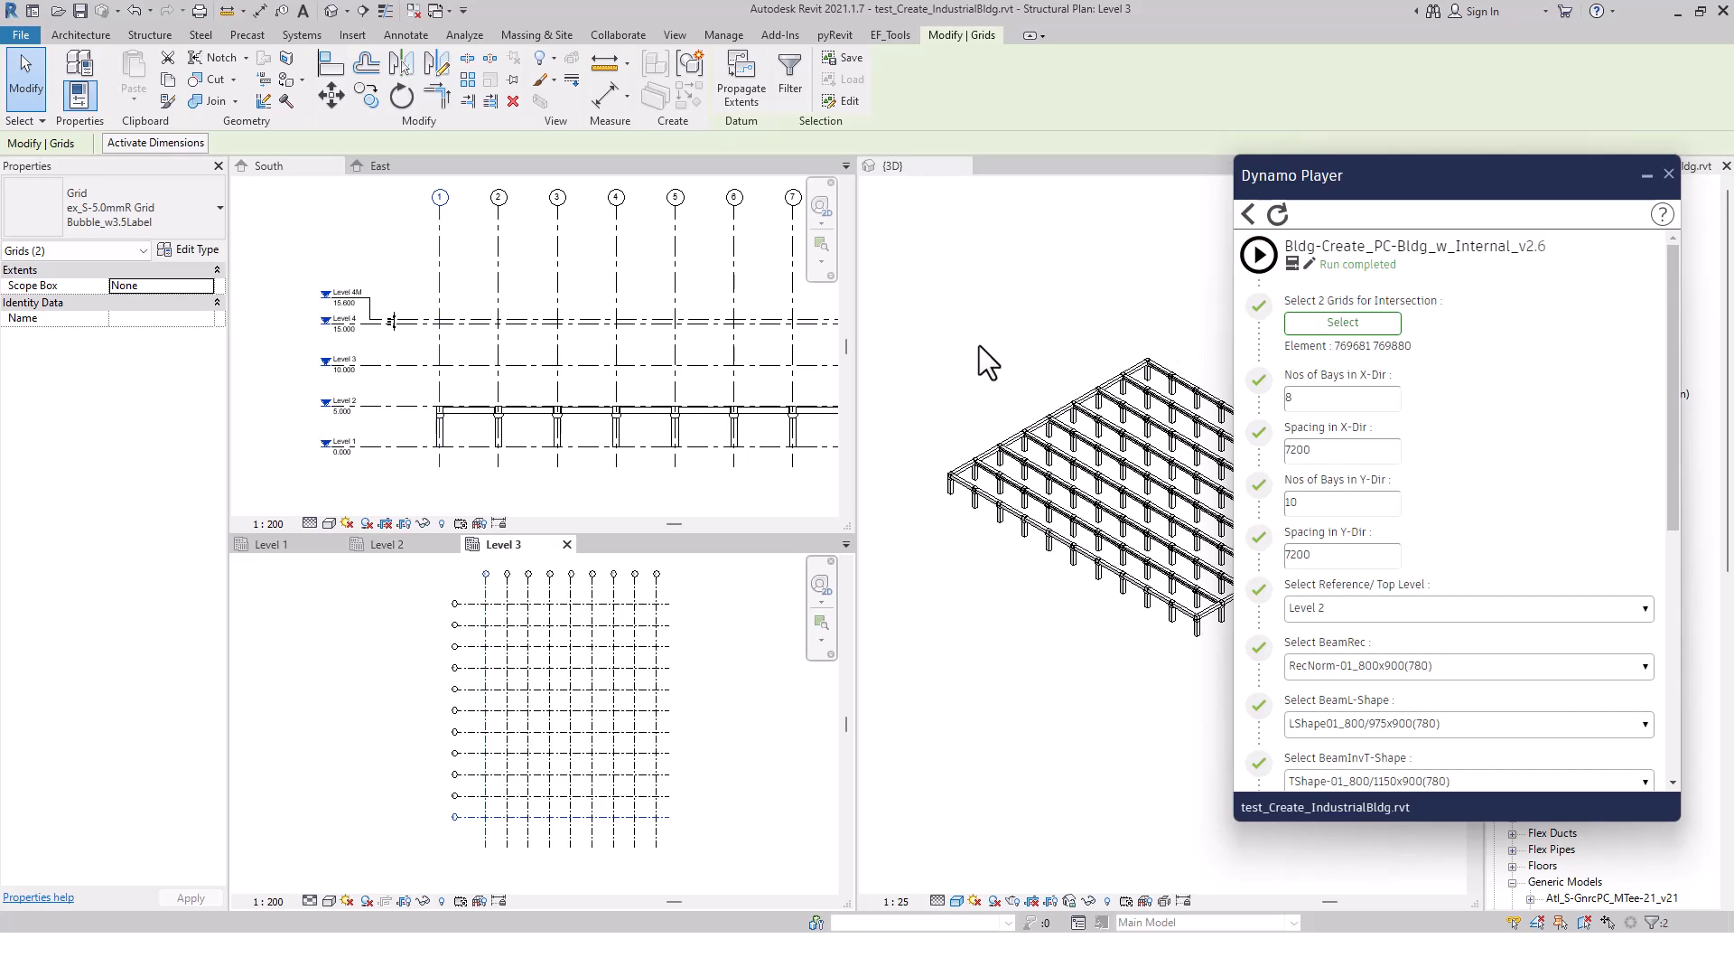
click(1668, 173)
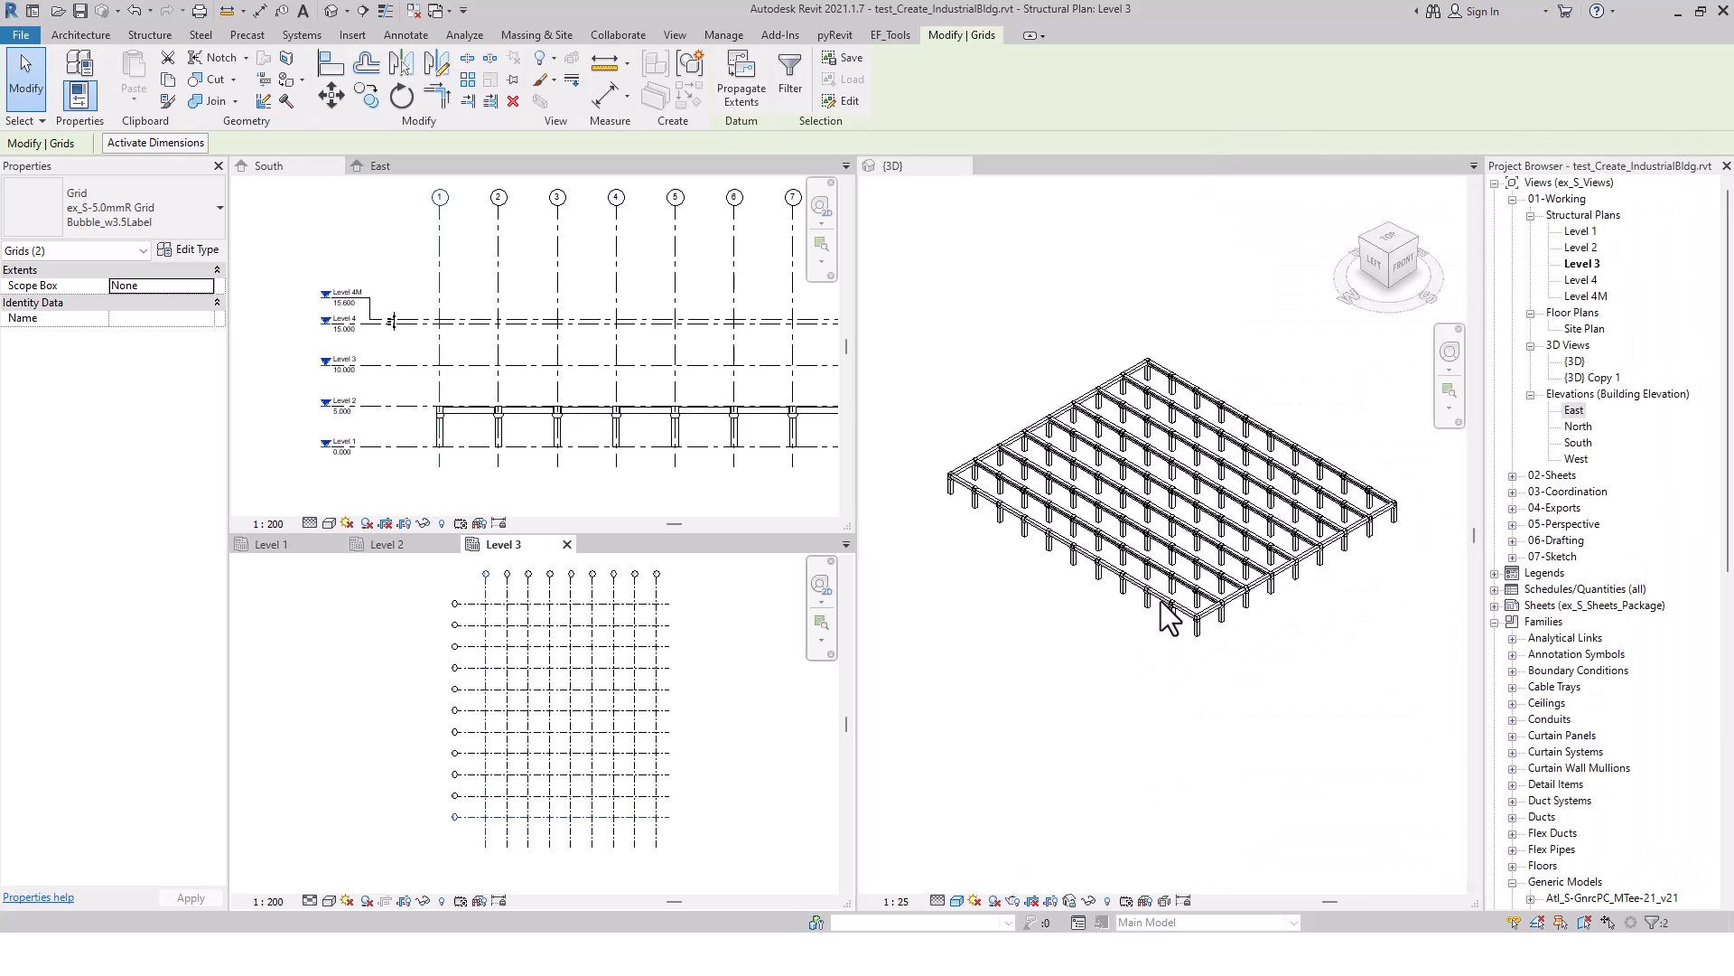
Examine the generated corner columns, rectangular beams and inverted-T beams at the near corner of the frame in the 3D view
click(1205, 668)
scroll(1206, 637, up, 5)
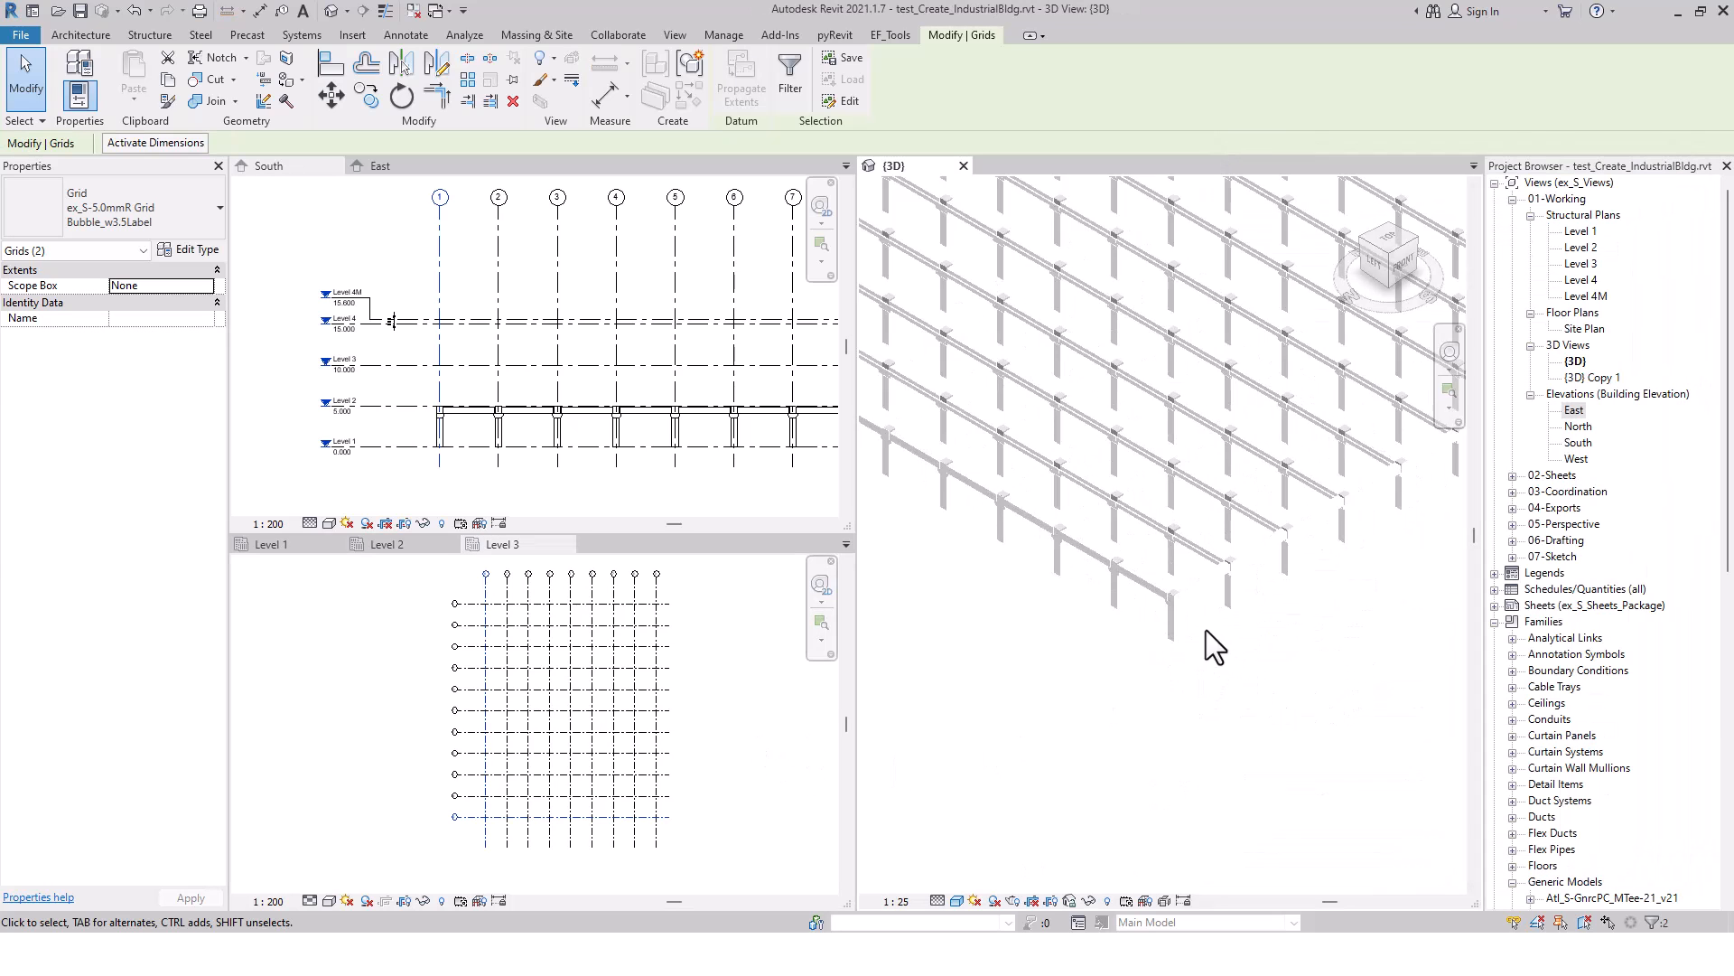
scroll(1205, 630, up, 4)
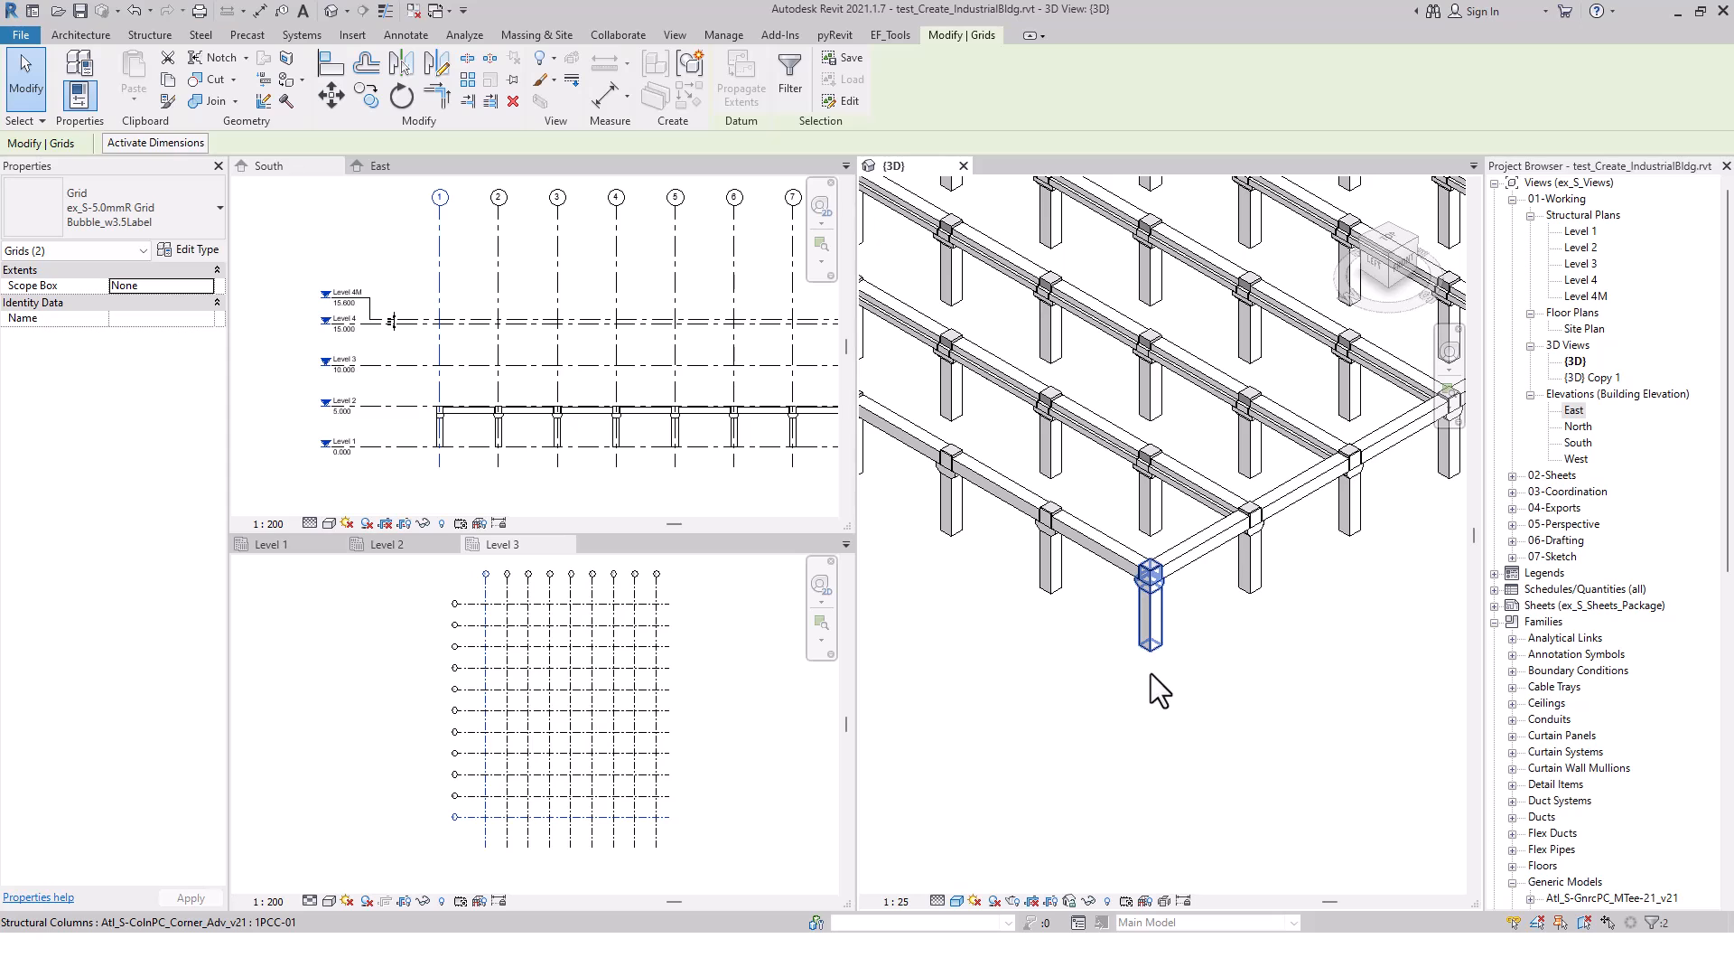
scroll(1191, 647, down, 8)
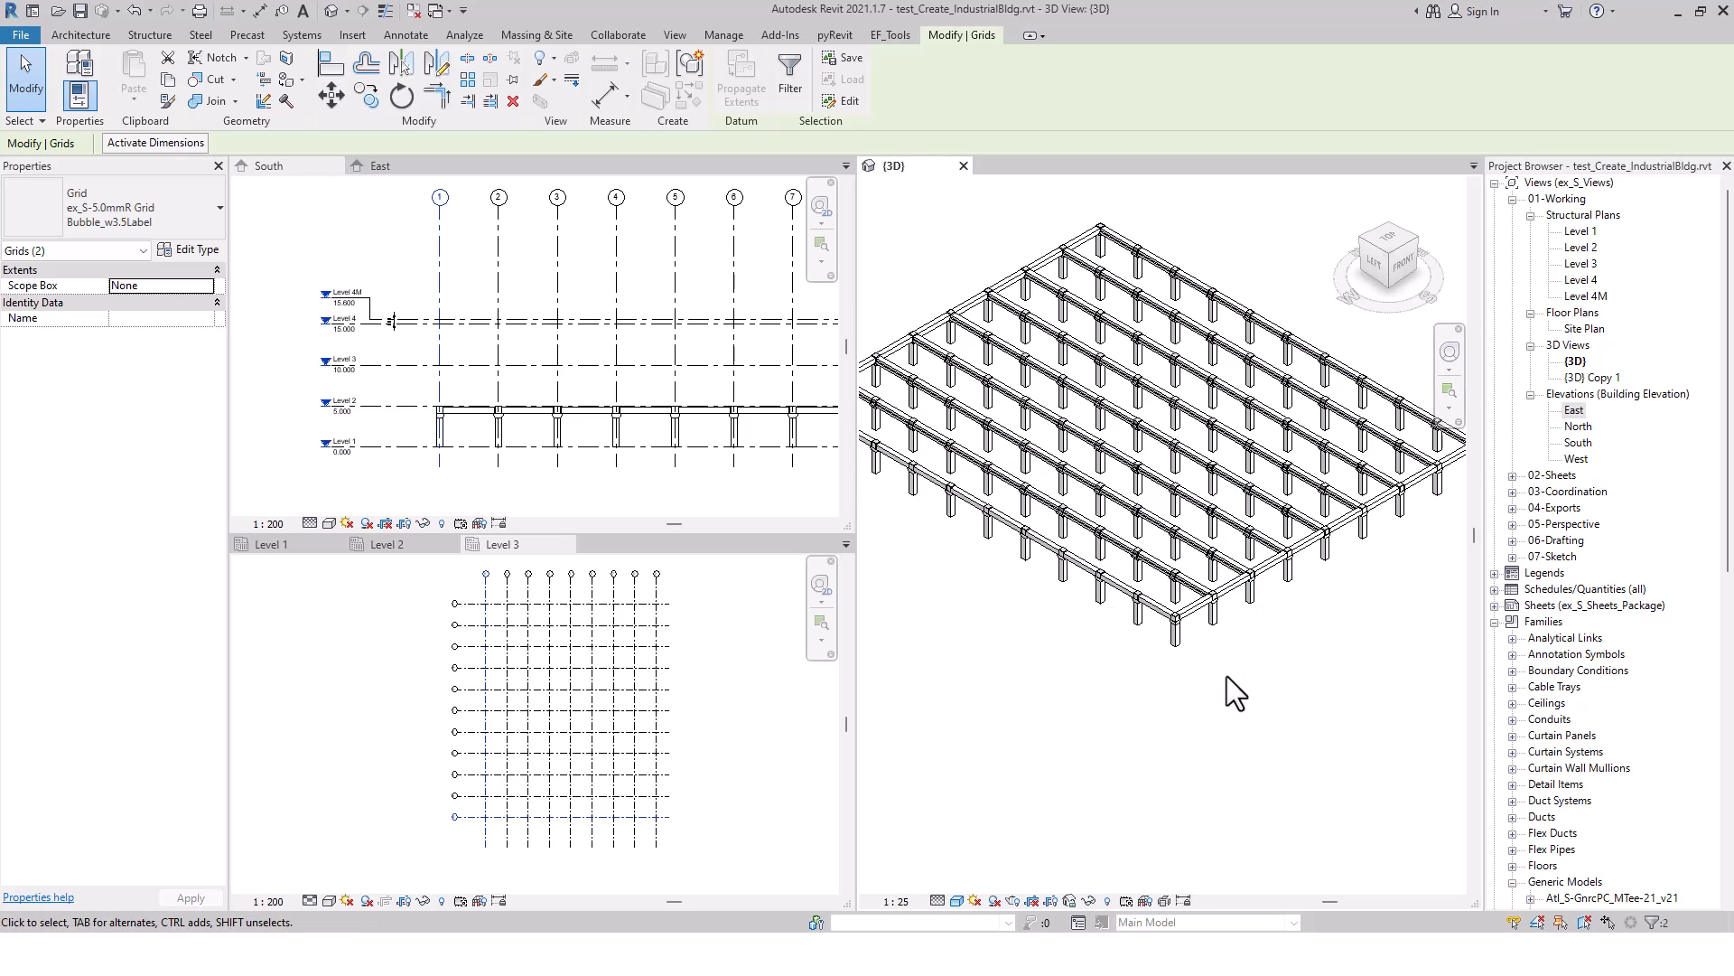
scroll(1227, 677, up, 8)
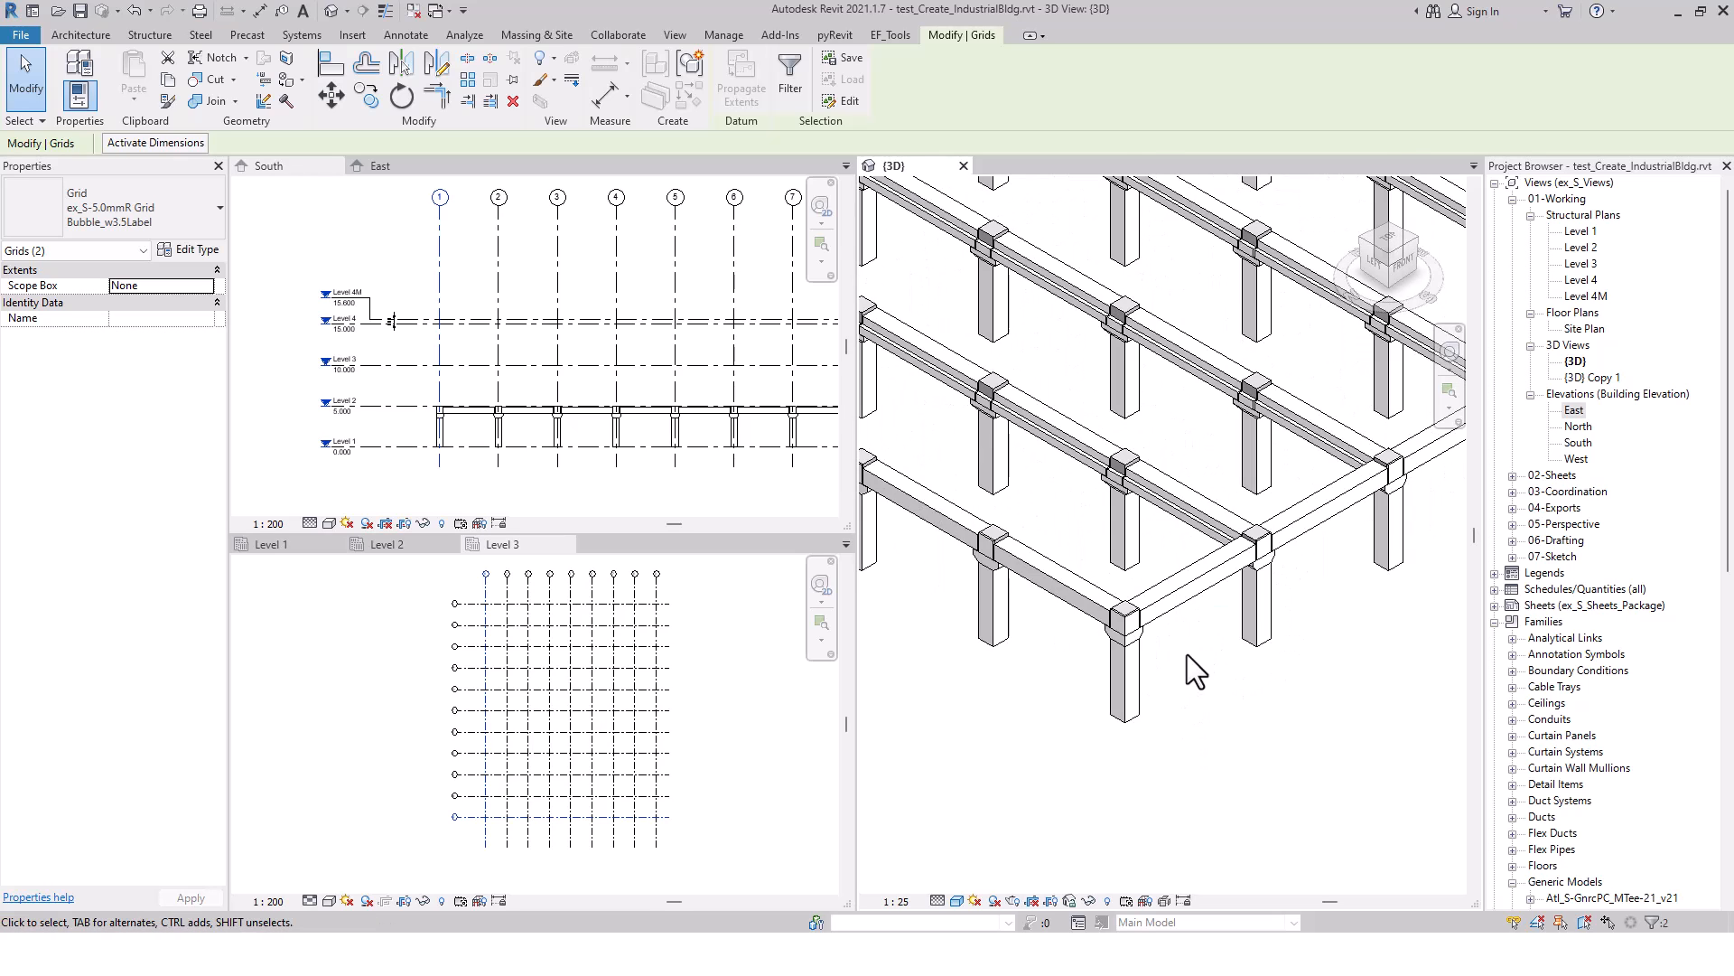
scroll(945, 496, up, 4)
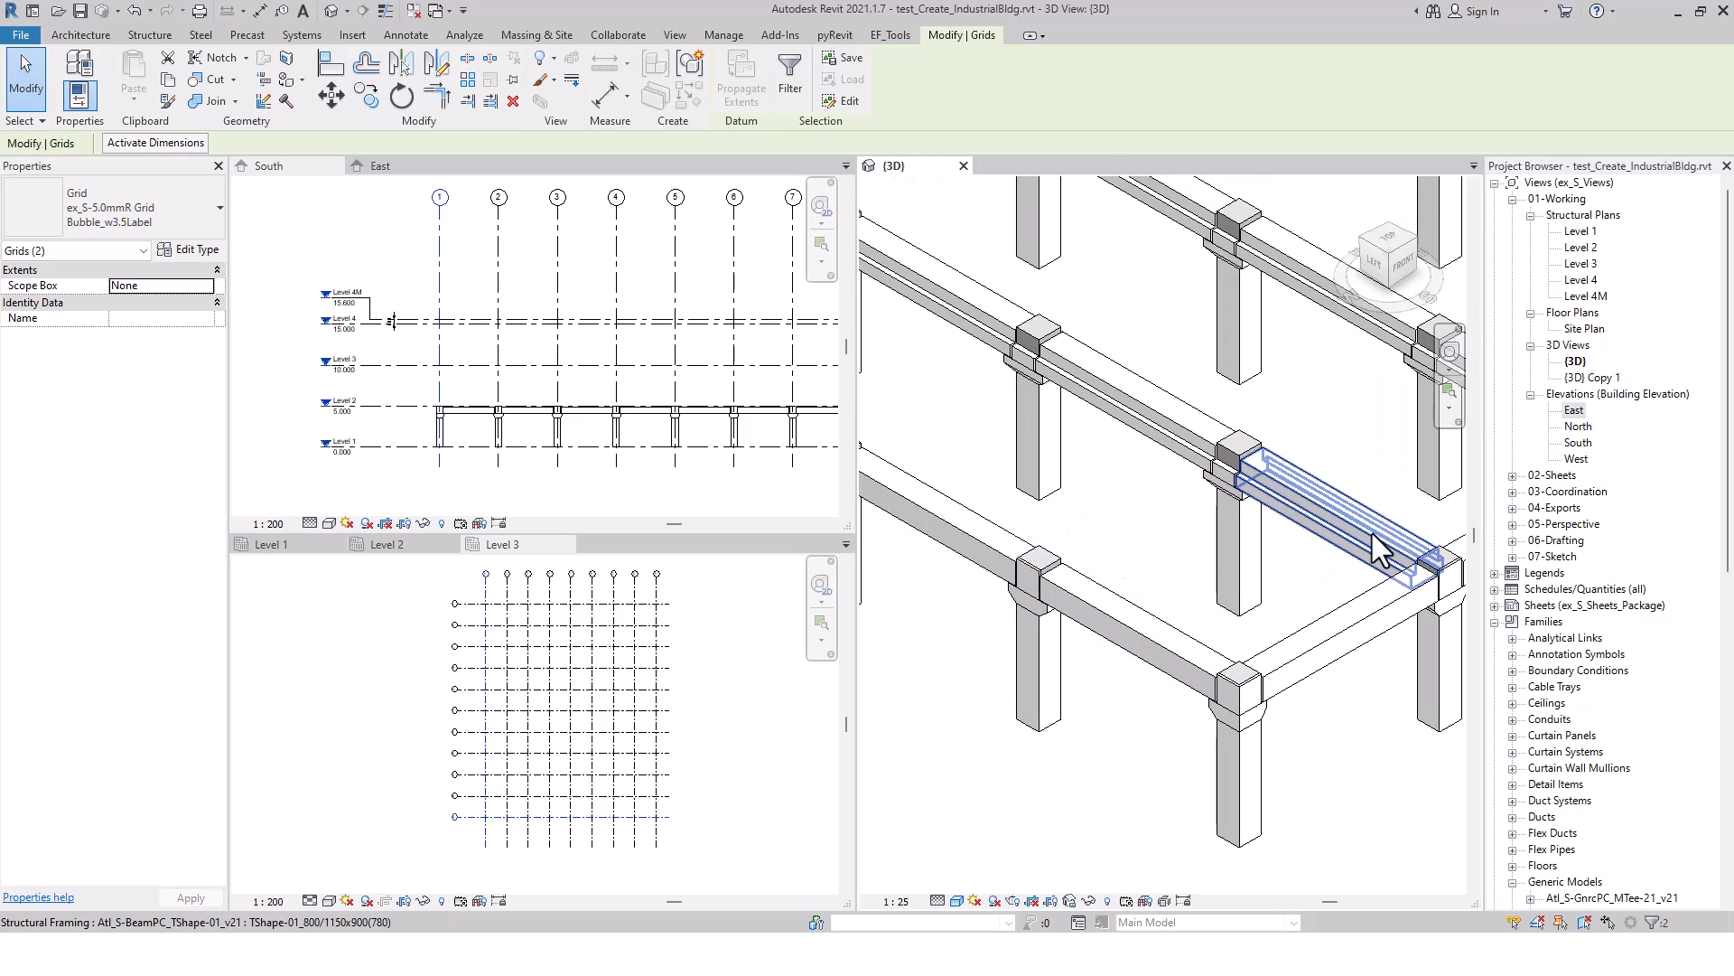
scroll(1261, 583, down, 2)
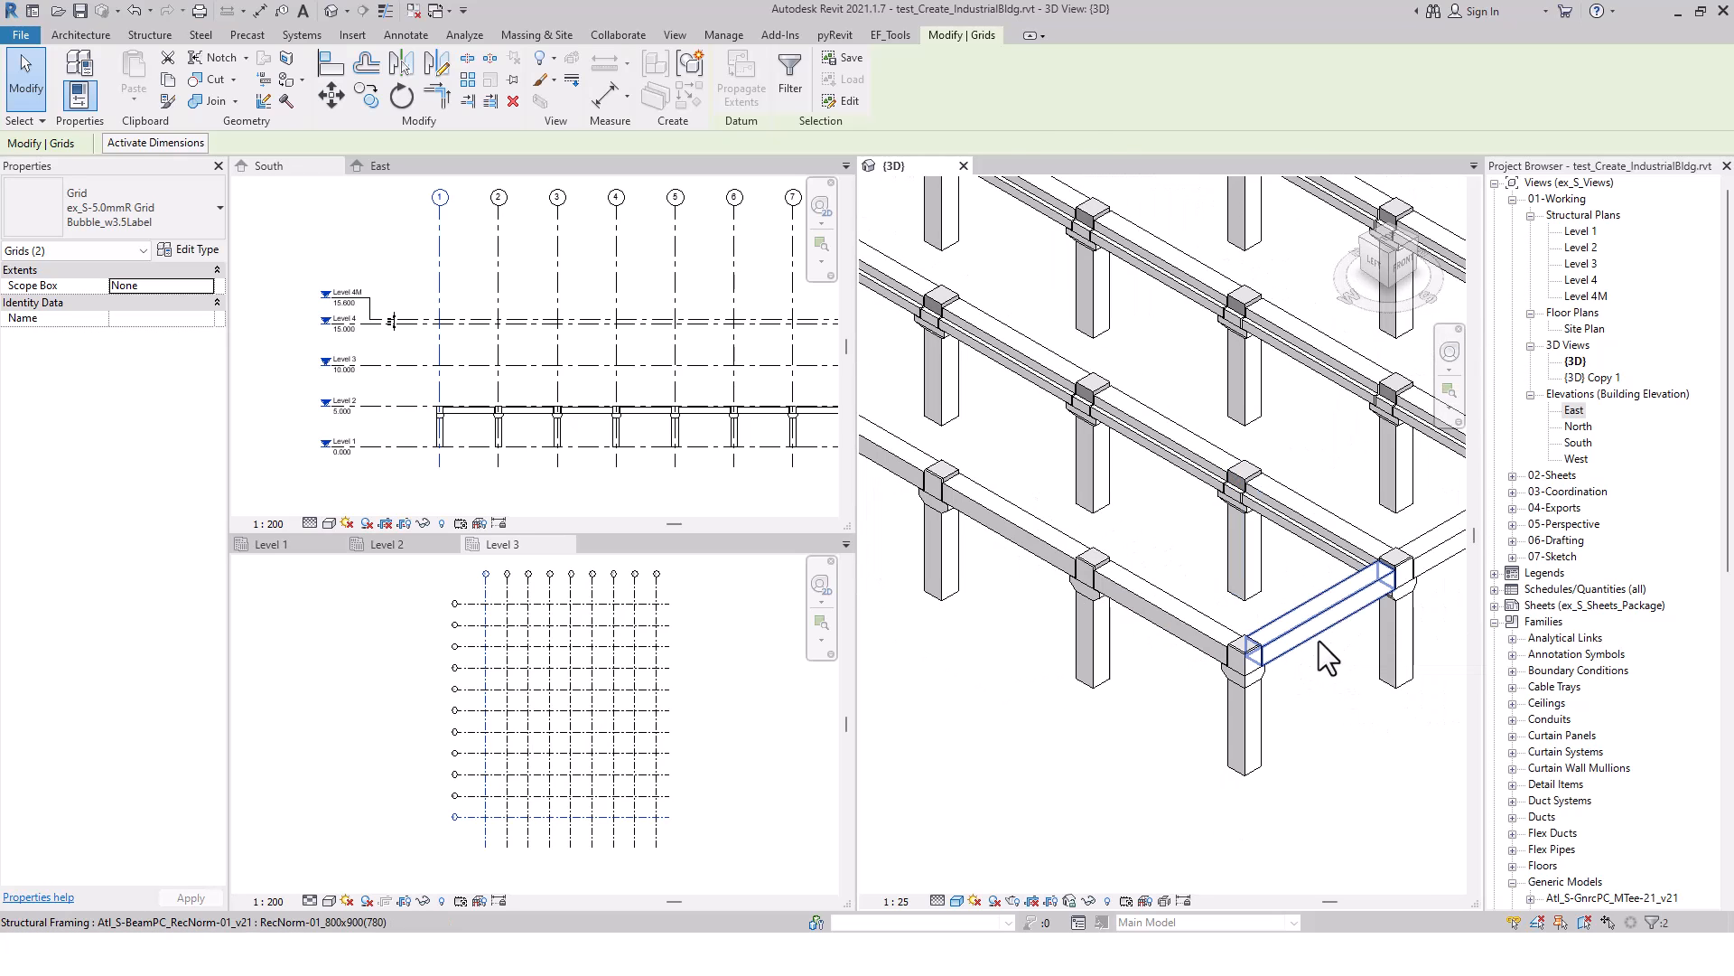
Examine the beam-to-column connections along the short edge and at the L-shaped beam corner of the frame
scroll(1321, 678, down, 2)
middle_drag(1343, 704, 1128, 730)
middle_drag(1413, 603, 1130, 795)
middle_drag(1457, 564, 1186, 707)
scroll(1265, 581, up, 4)
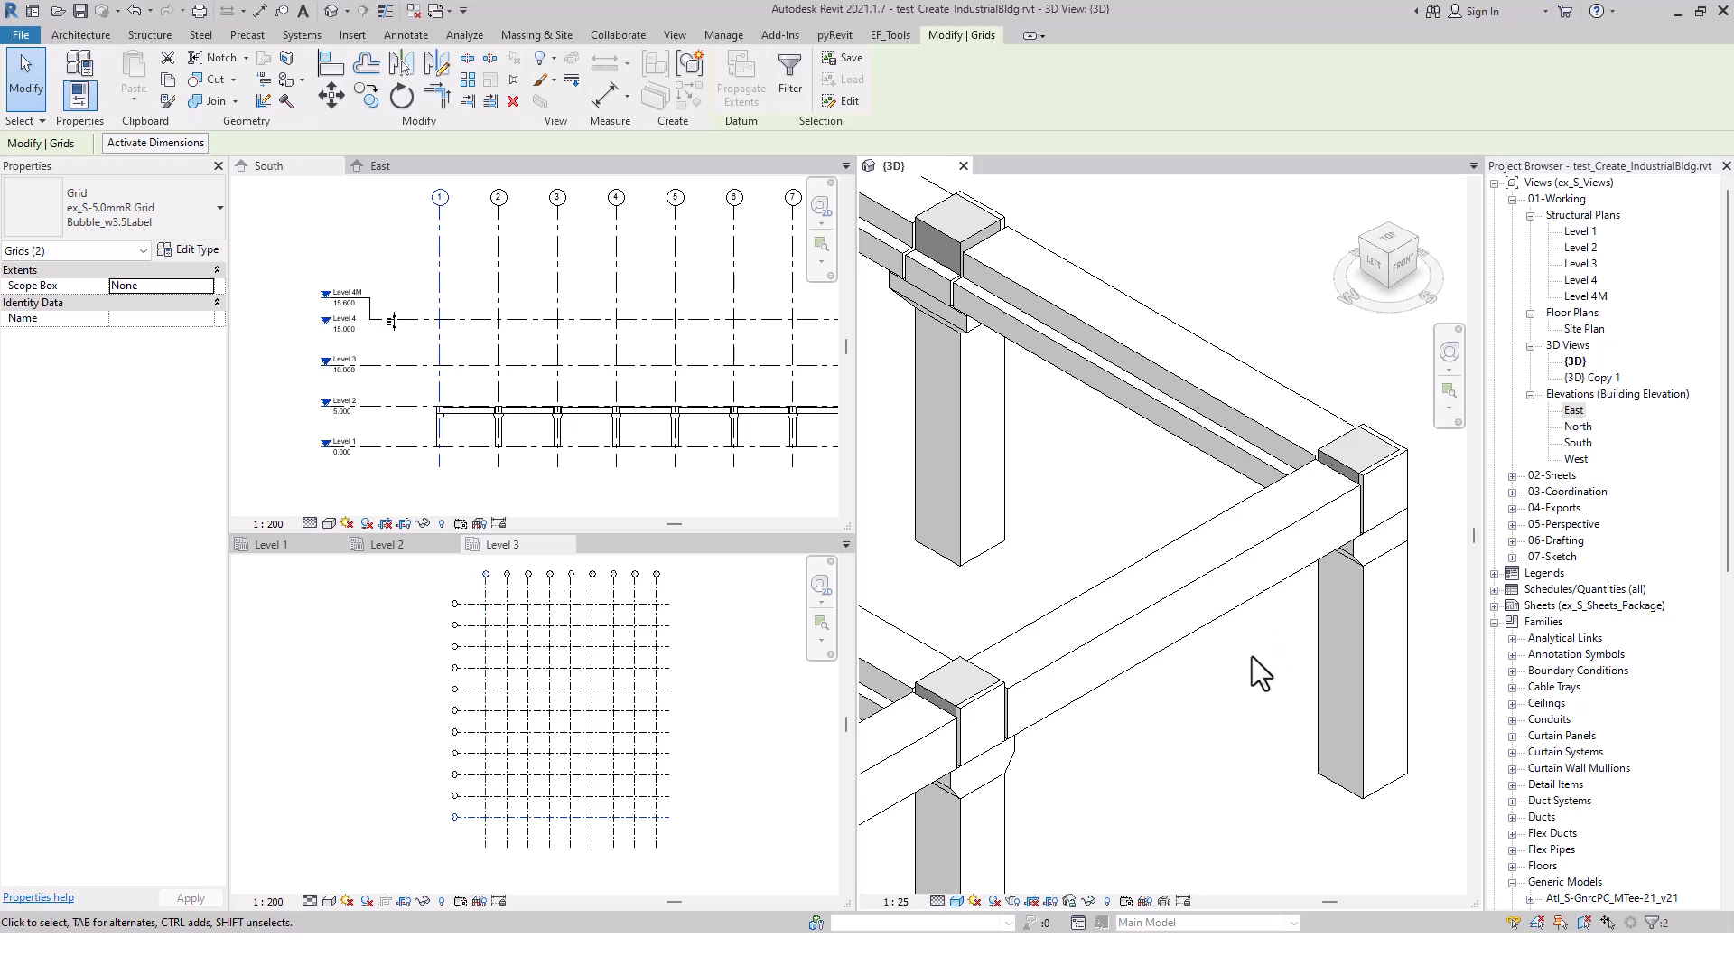
scroll(1367, 483, up, 3)
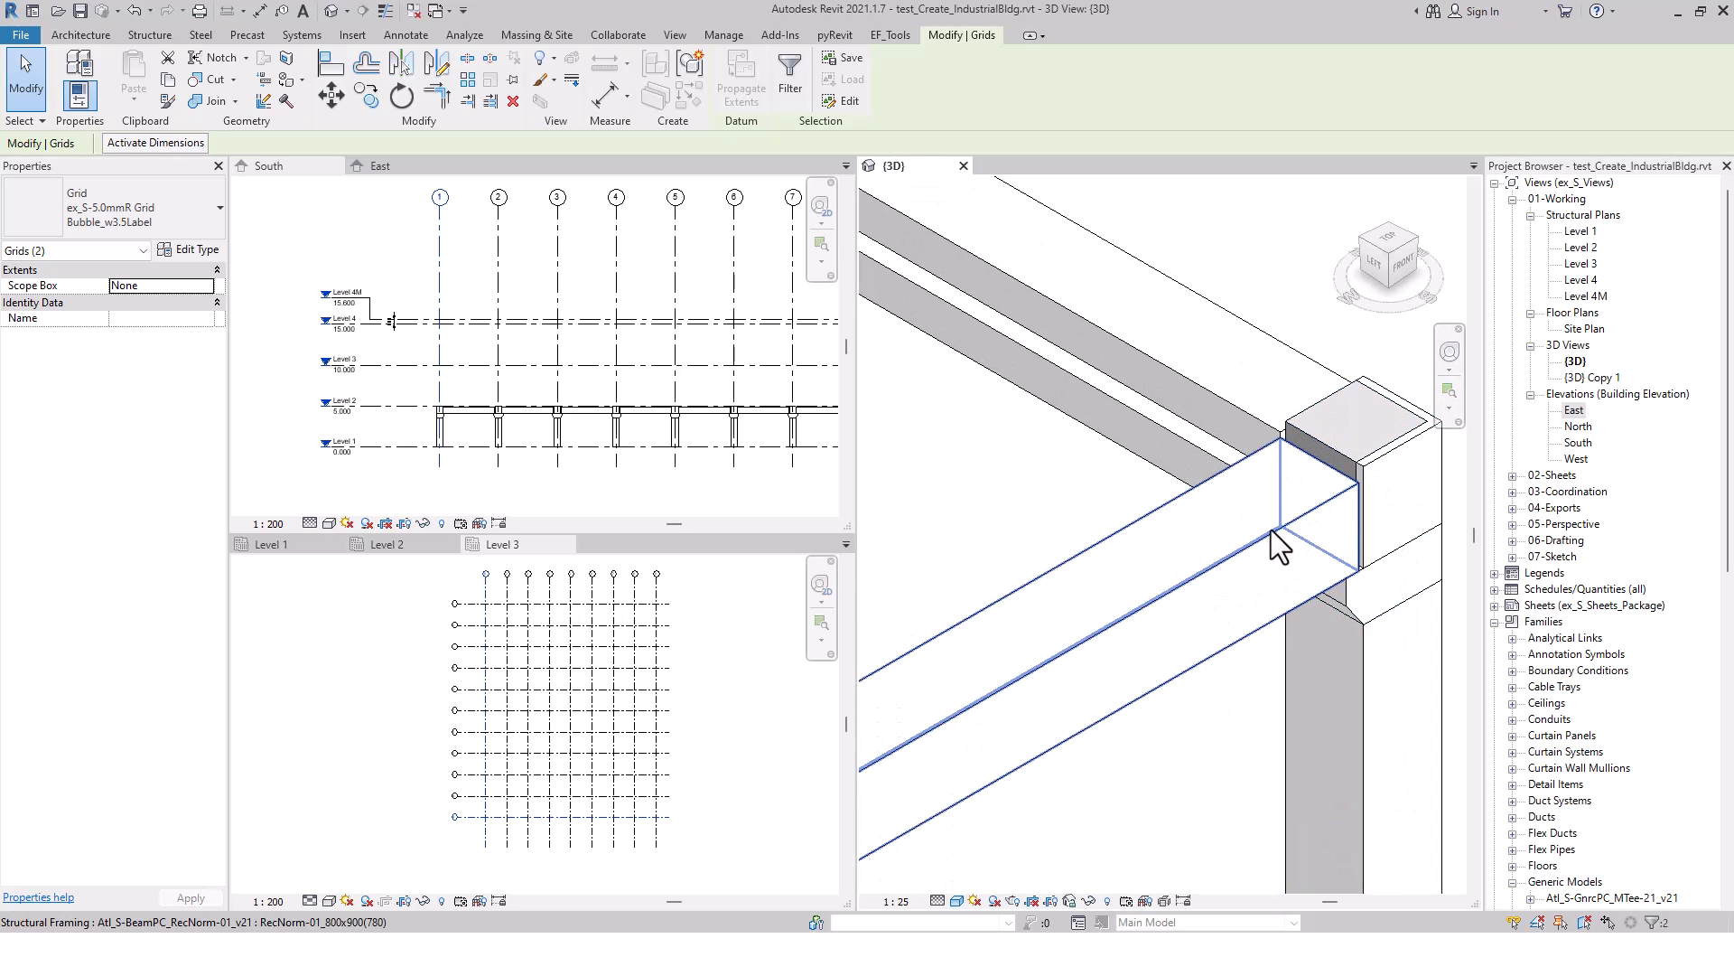
scroll(1271, 529, down, 2)
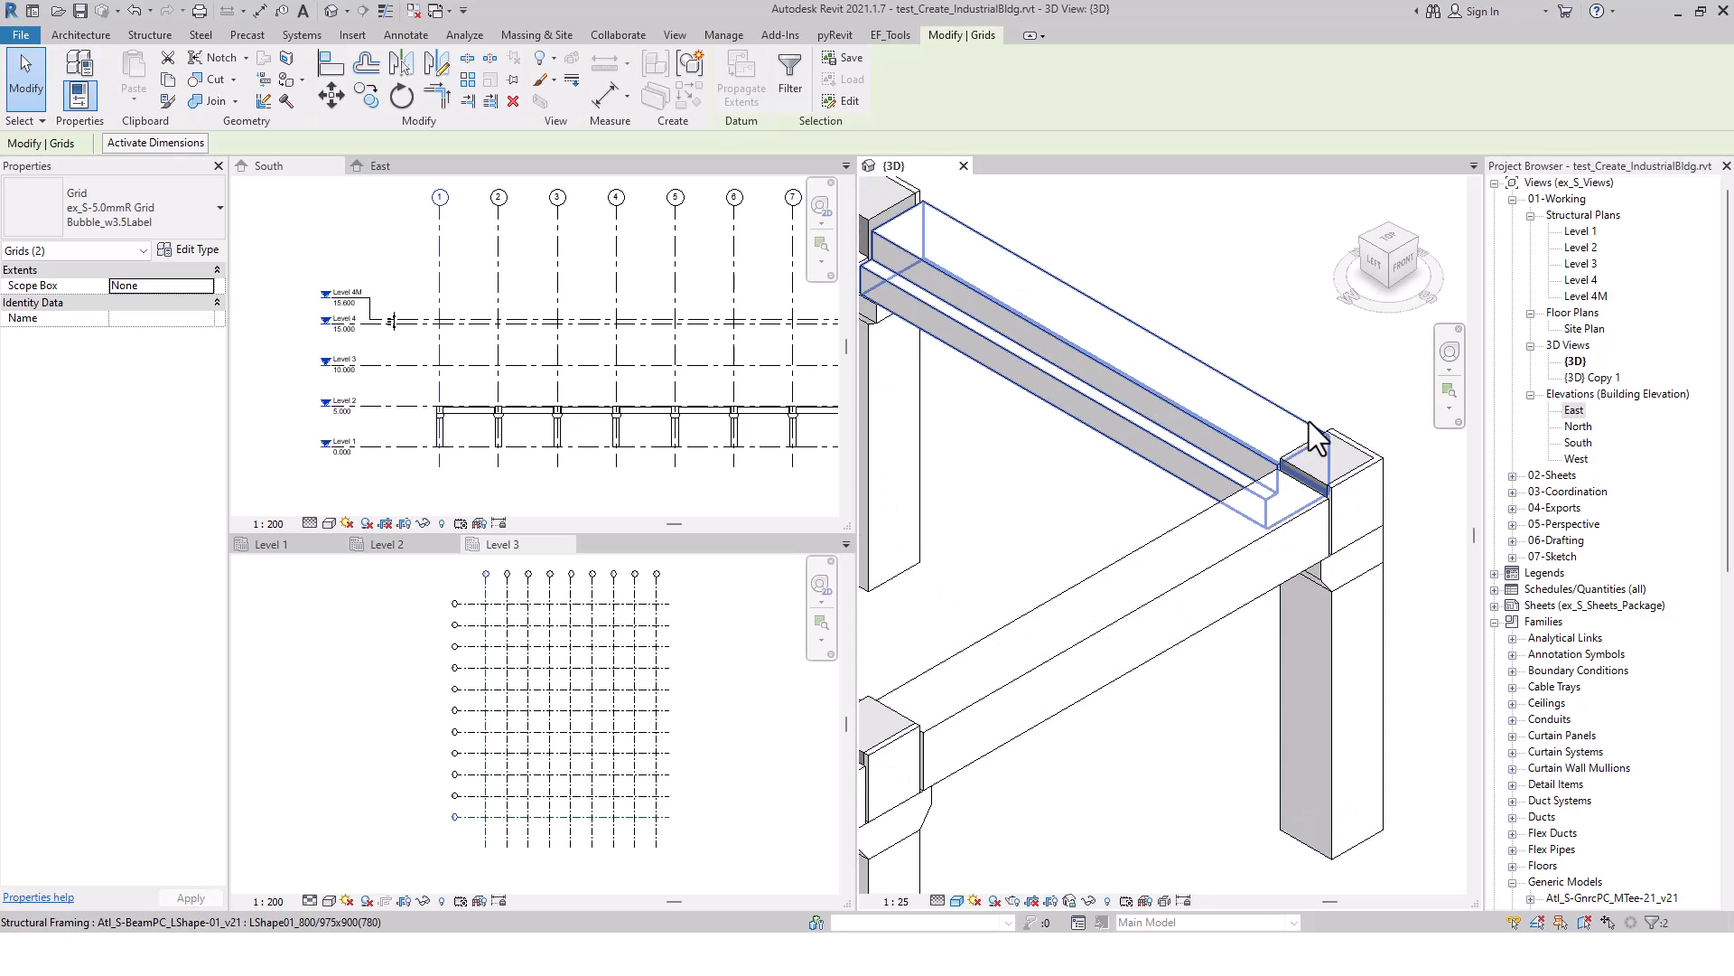
scroll(1314, 447, down, 4)
middle_drag(1243, 642, 1310, 613)
scroll(1310, 616, down, 5)
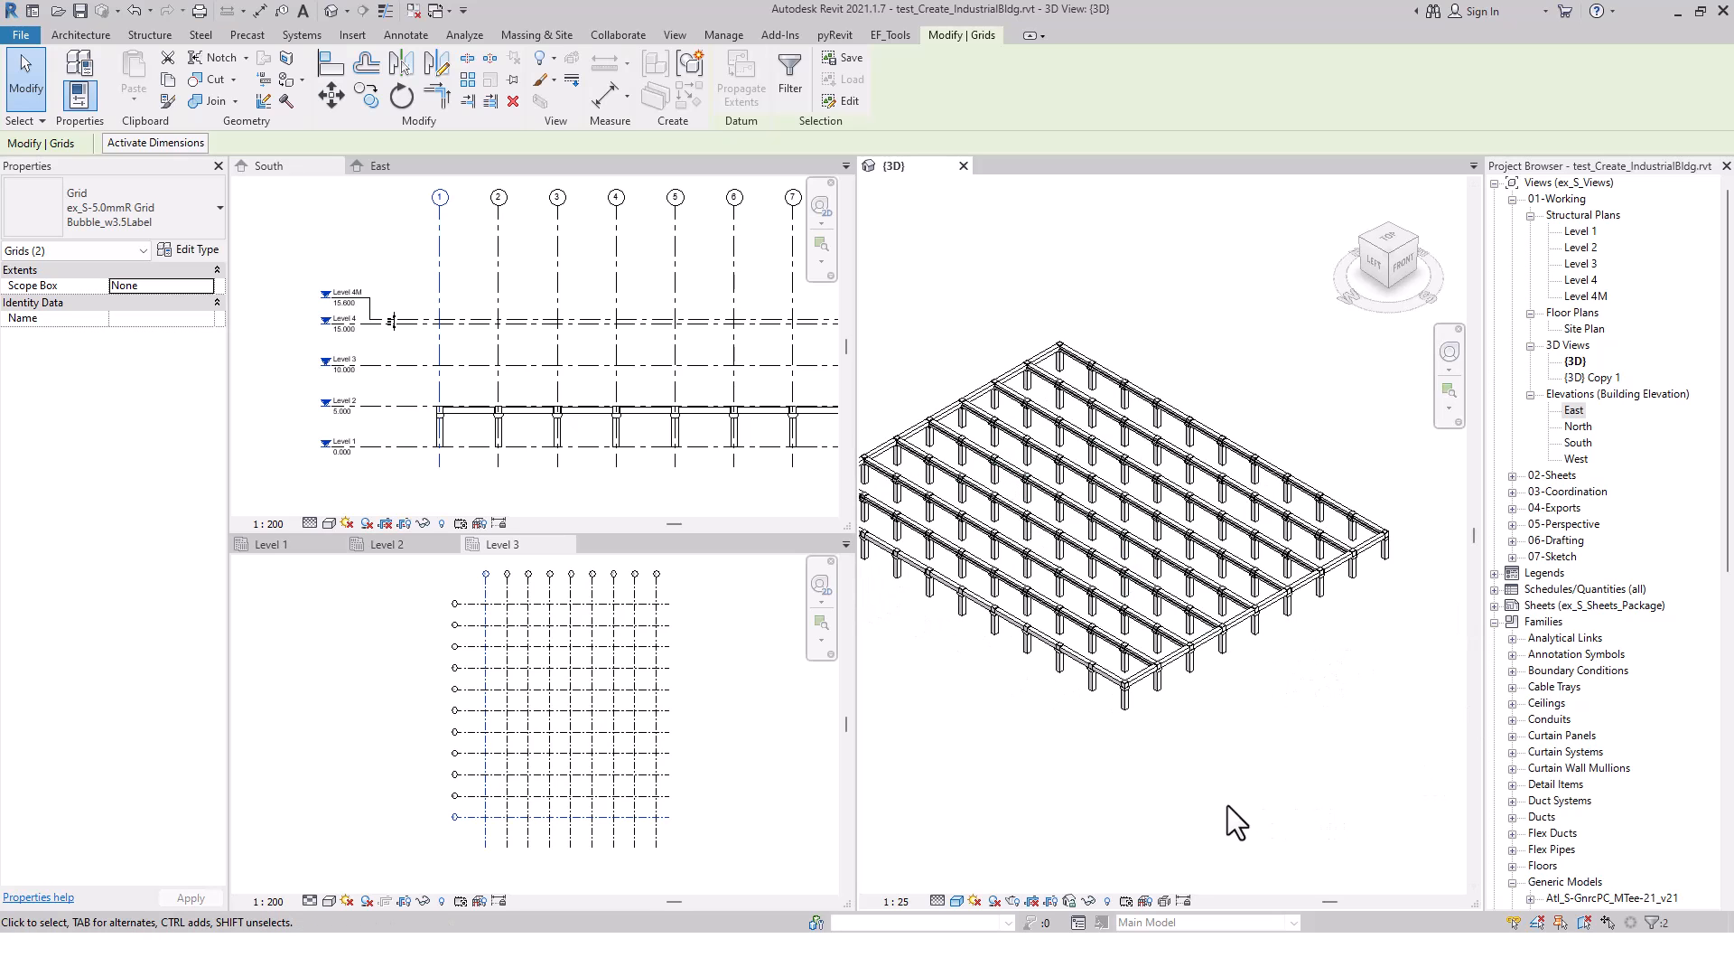
Switch to Dynamo Player and open the inputs of the Bldg-Create_PC-TeeSlab_v2.6 script
key(alt+Tab)
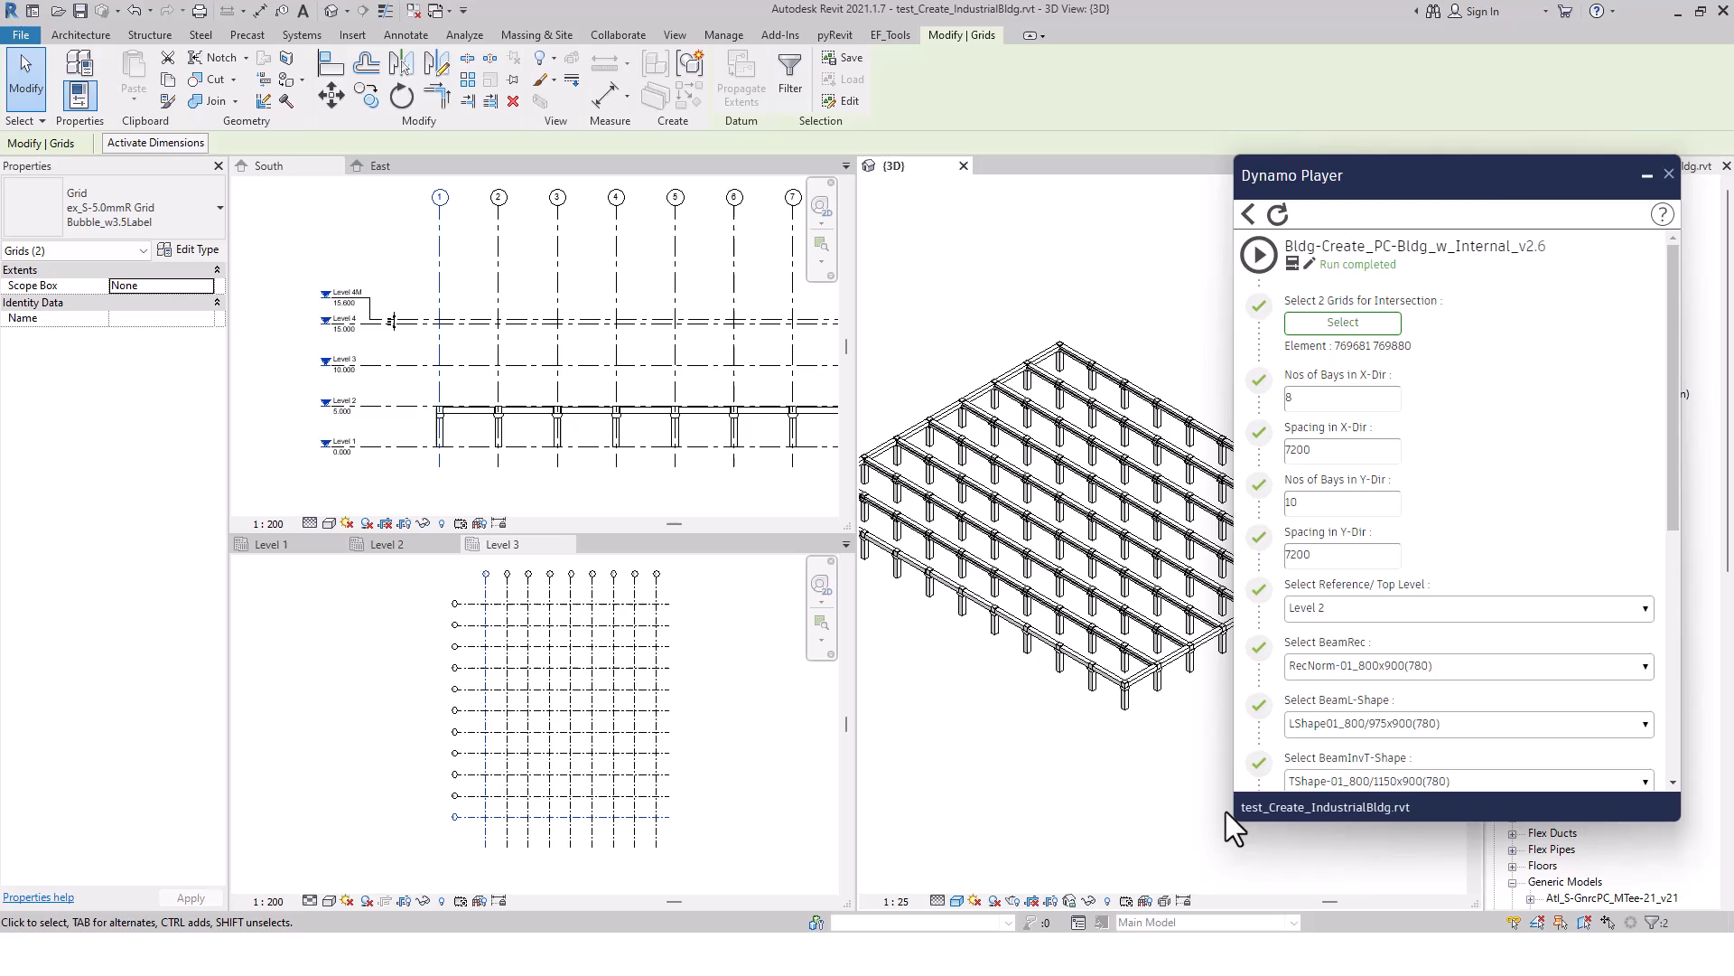
click(1249, 214)
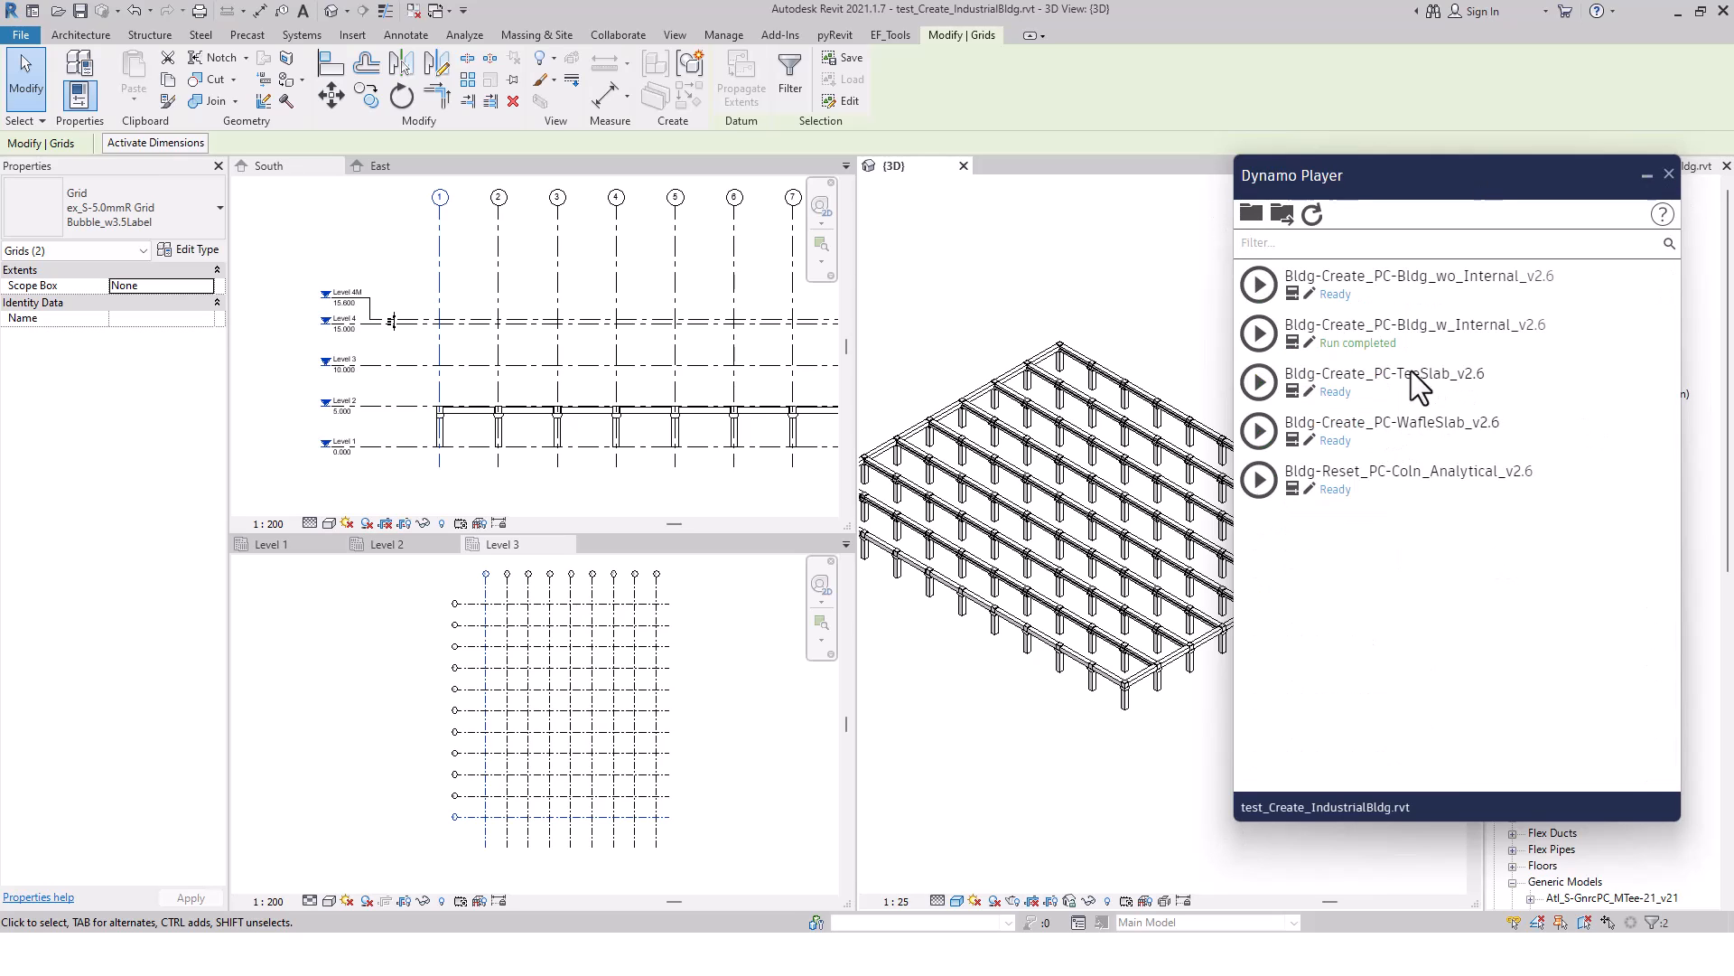
click(1292, 390)
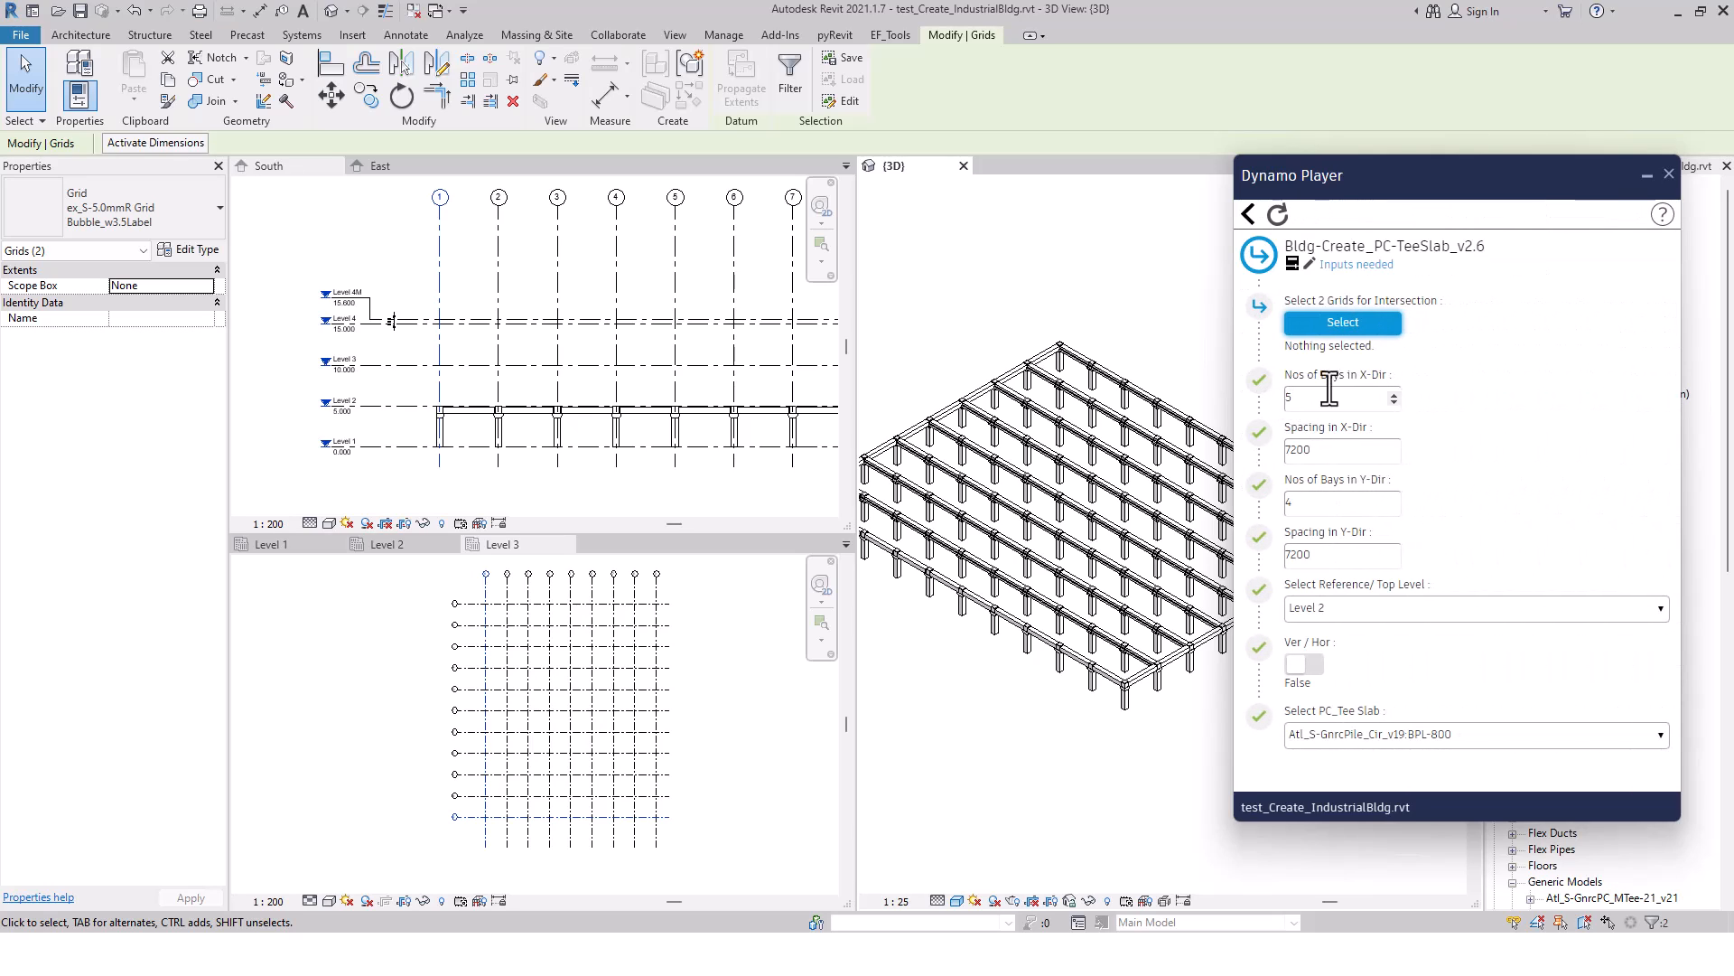
Pick vertical grid 1 and the lowest horizontal grid in the Level 3 plan as the script's two intersection grids
click(1342, 322)
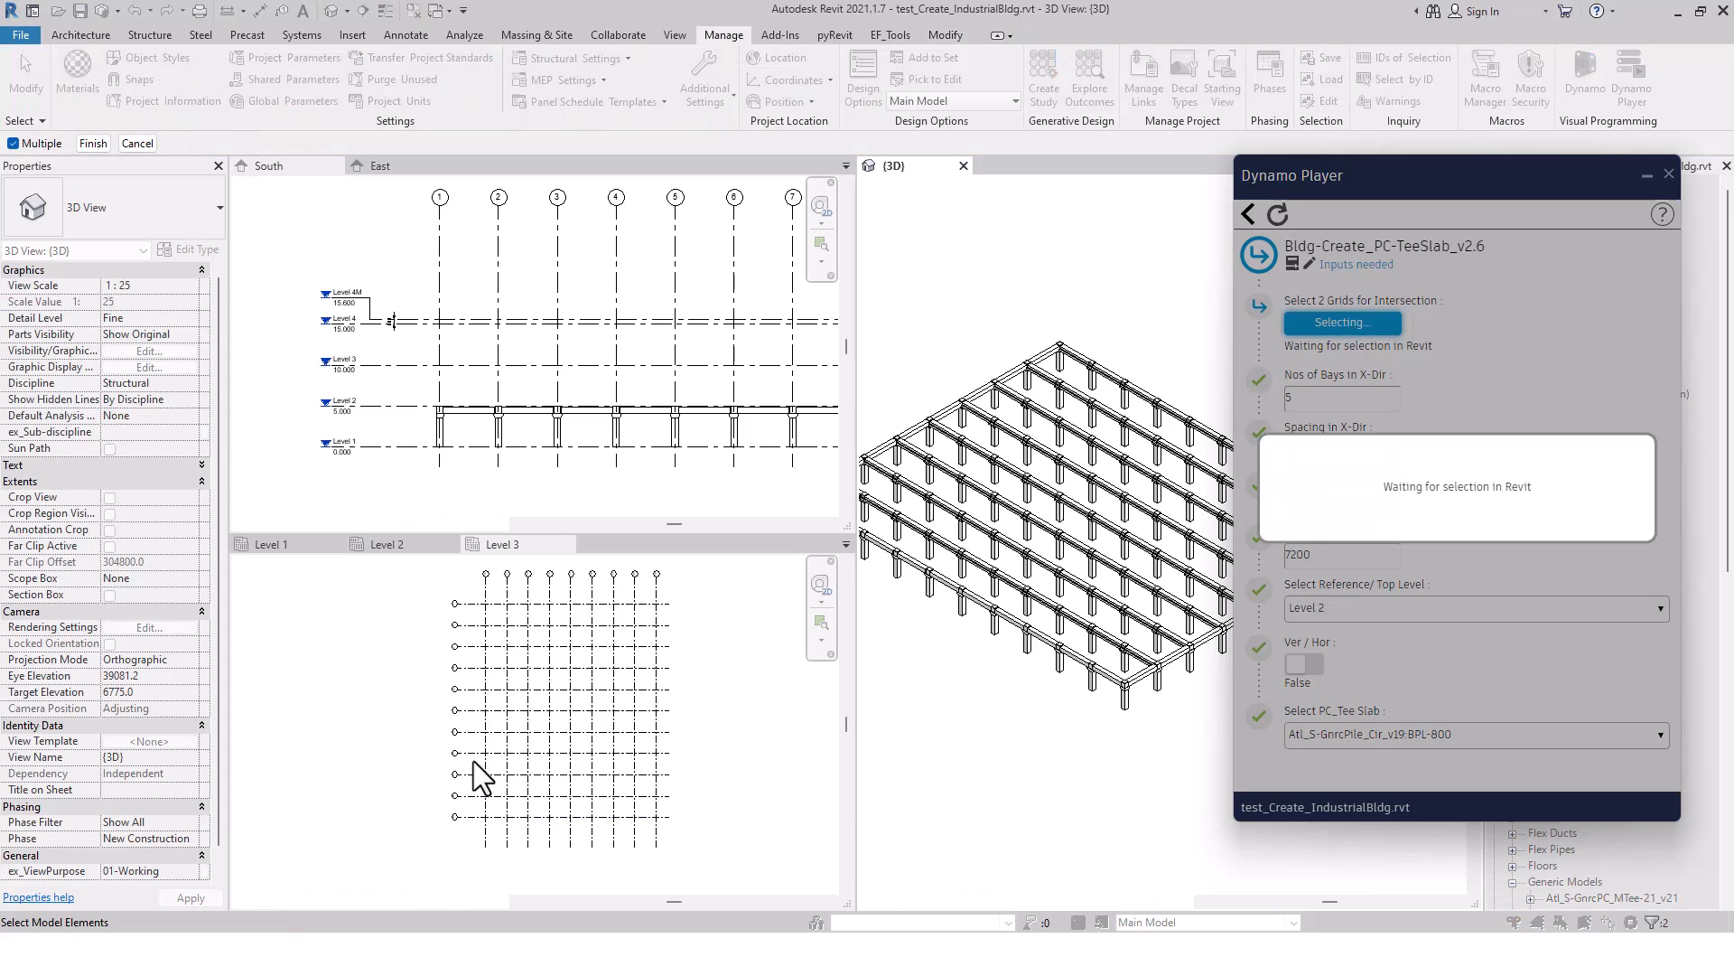
click(493, 829)
click(492, 832)
click(477, 814)
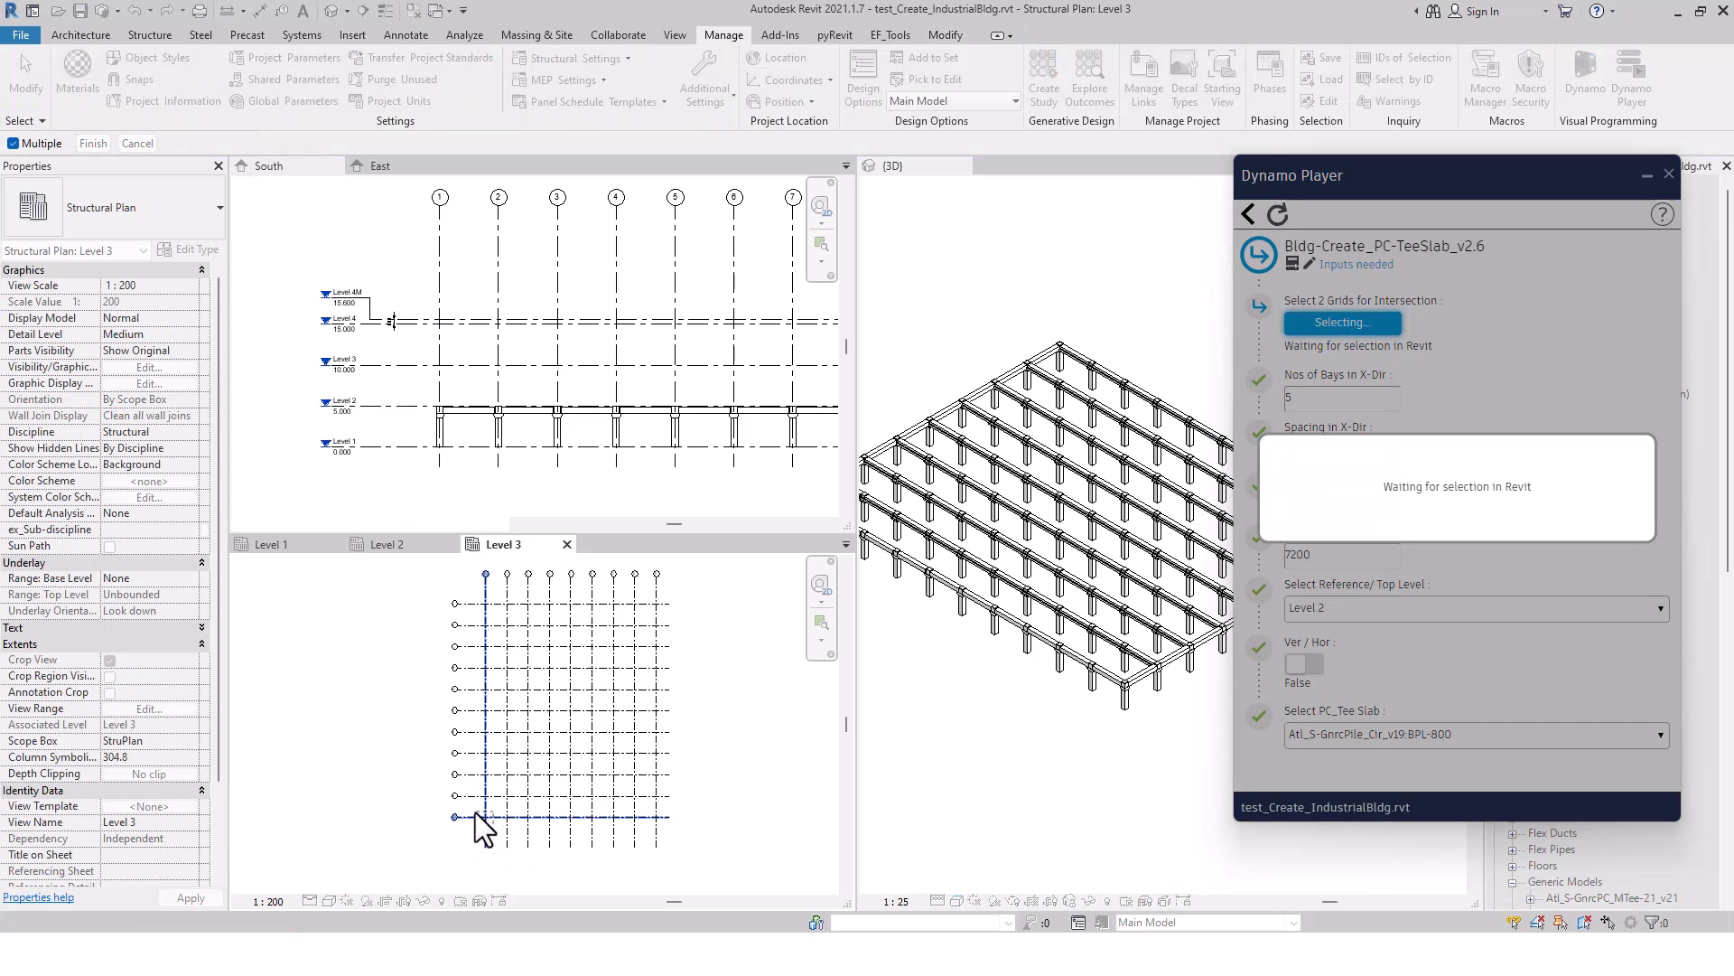
click(488, 827)
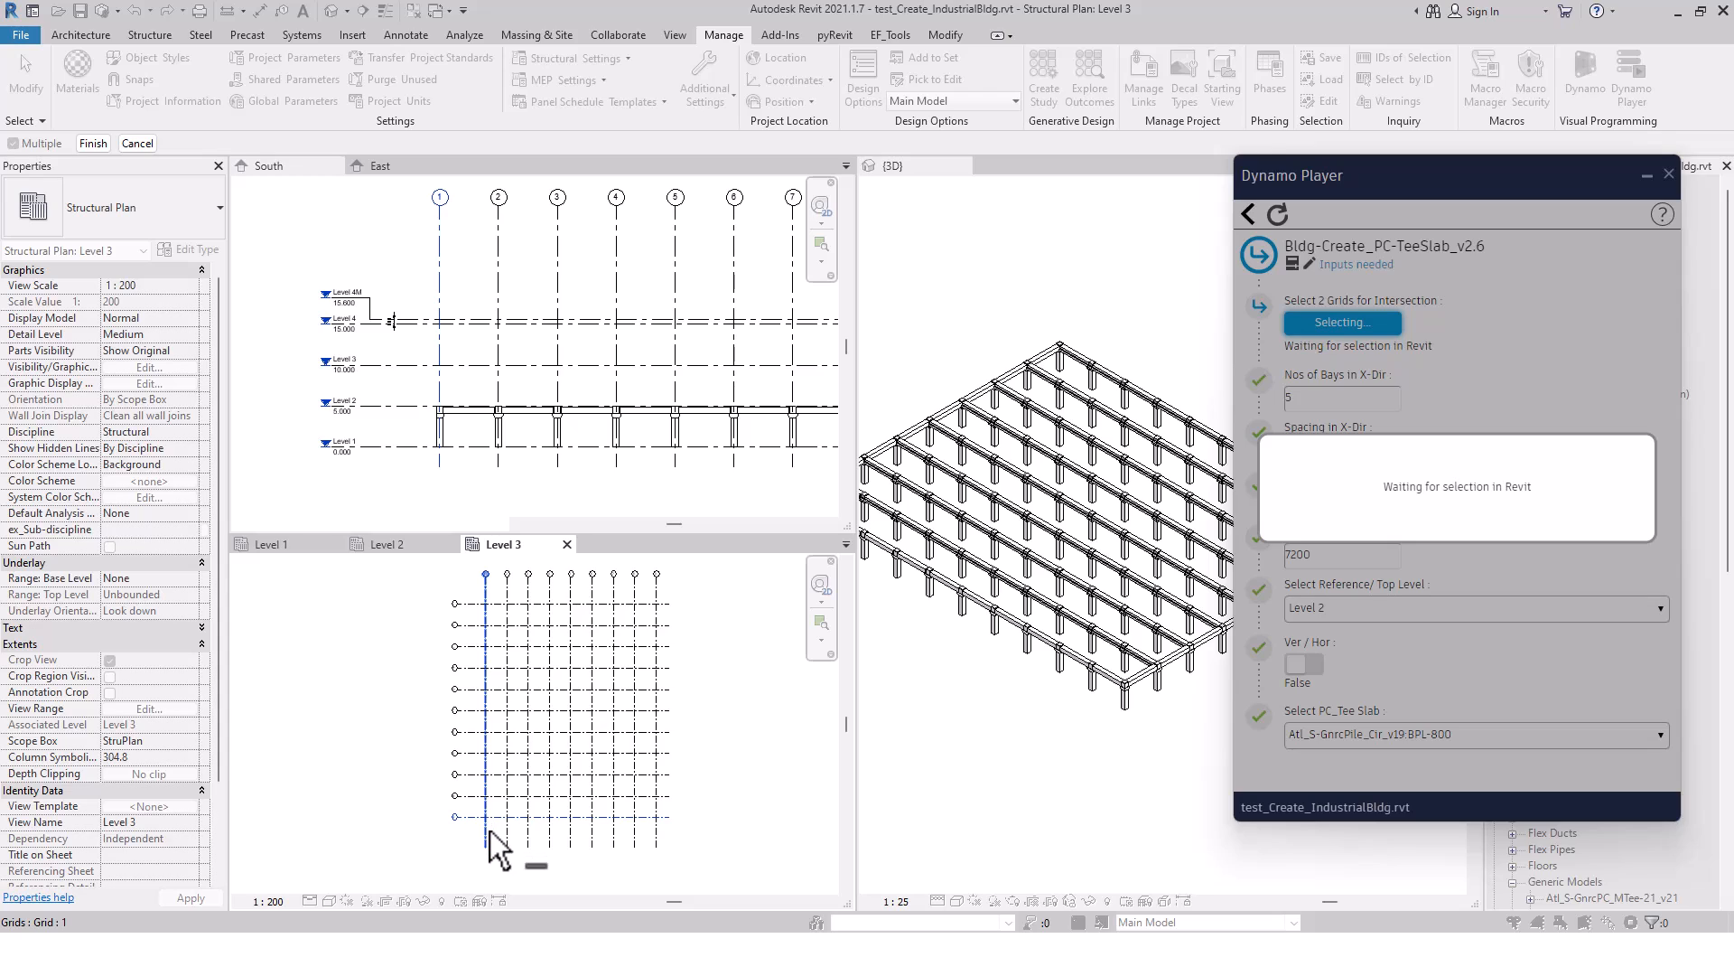
scroll(489, 823, up, 1)
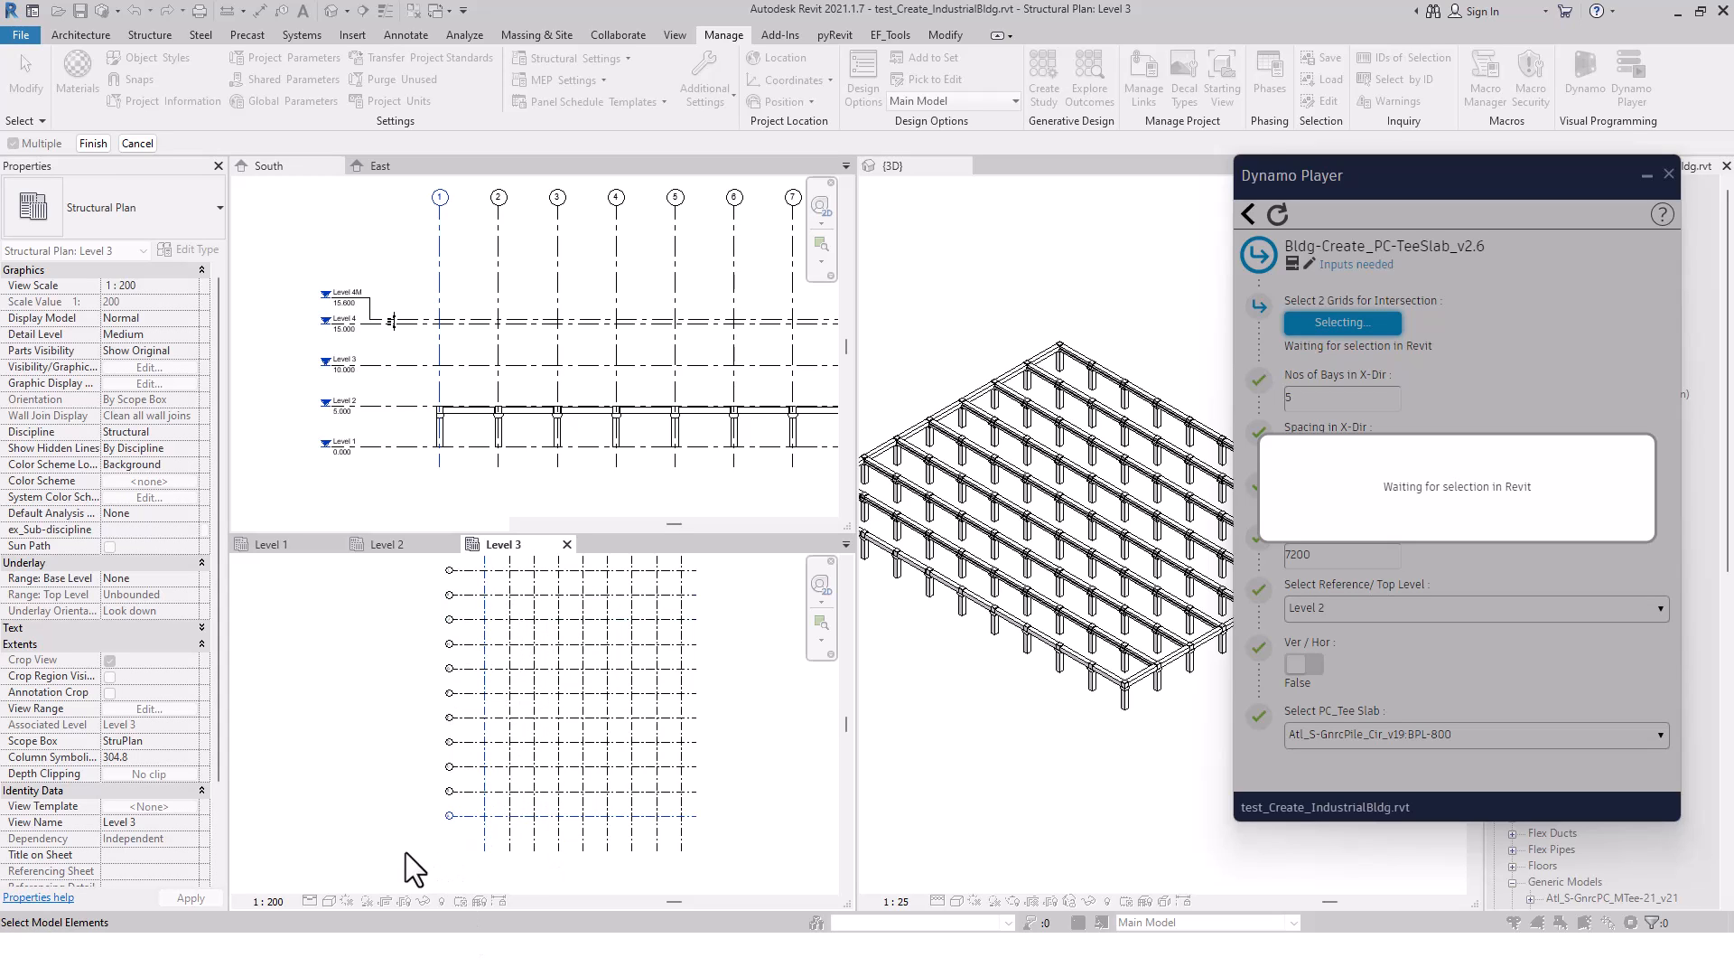
click(91, 143)
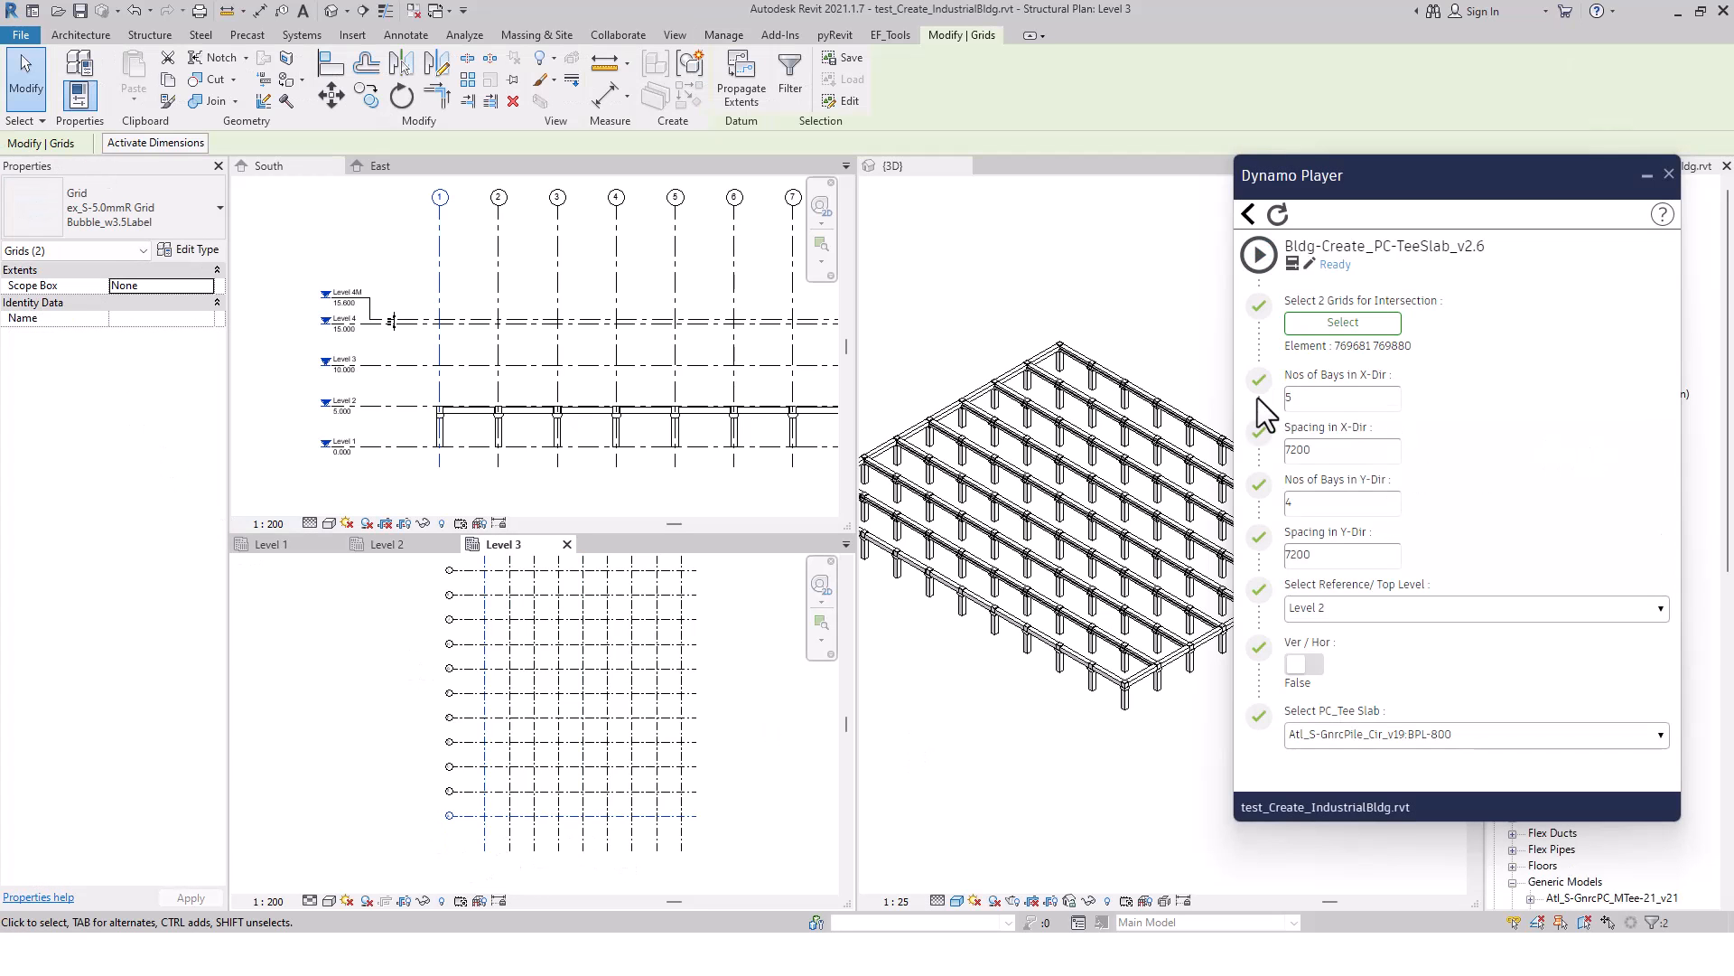
Set 8 bays in the X direction and 10 in the Y direction, keeping both spacings at 7200
double_click(1292, 399)
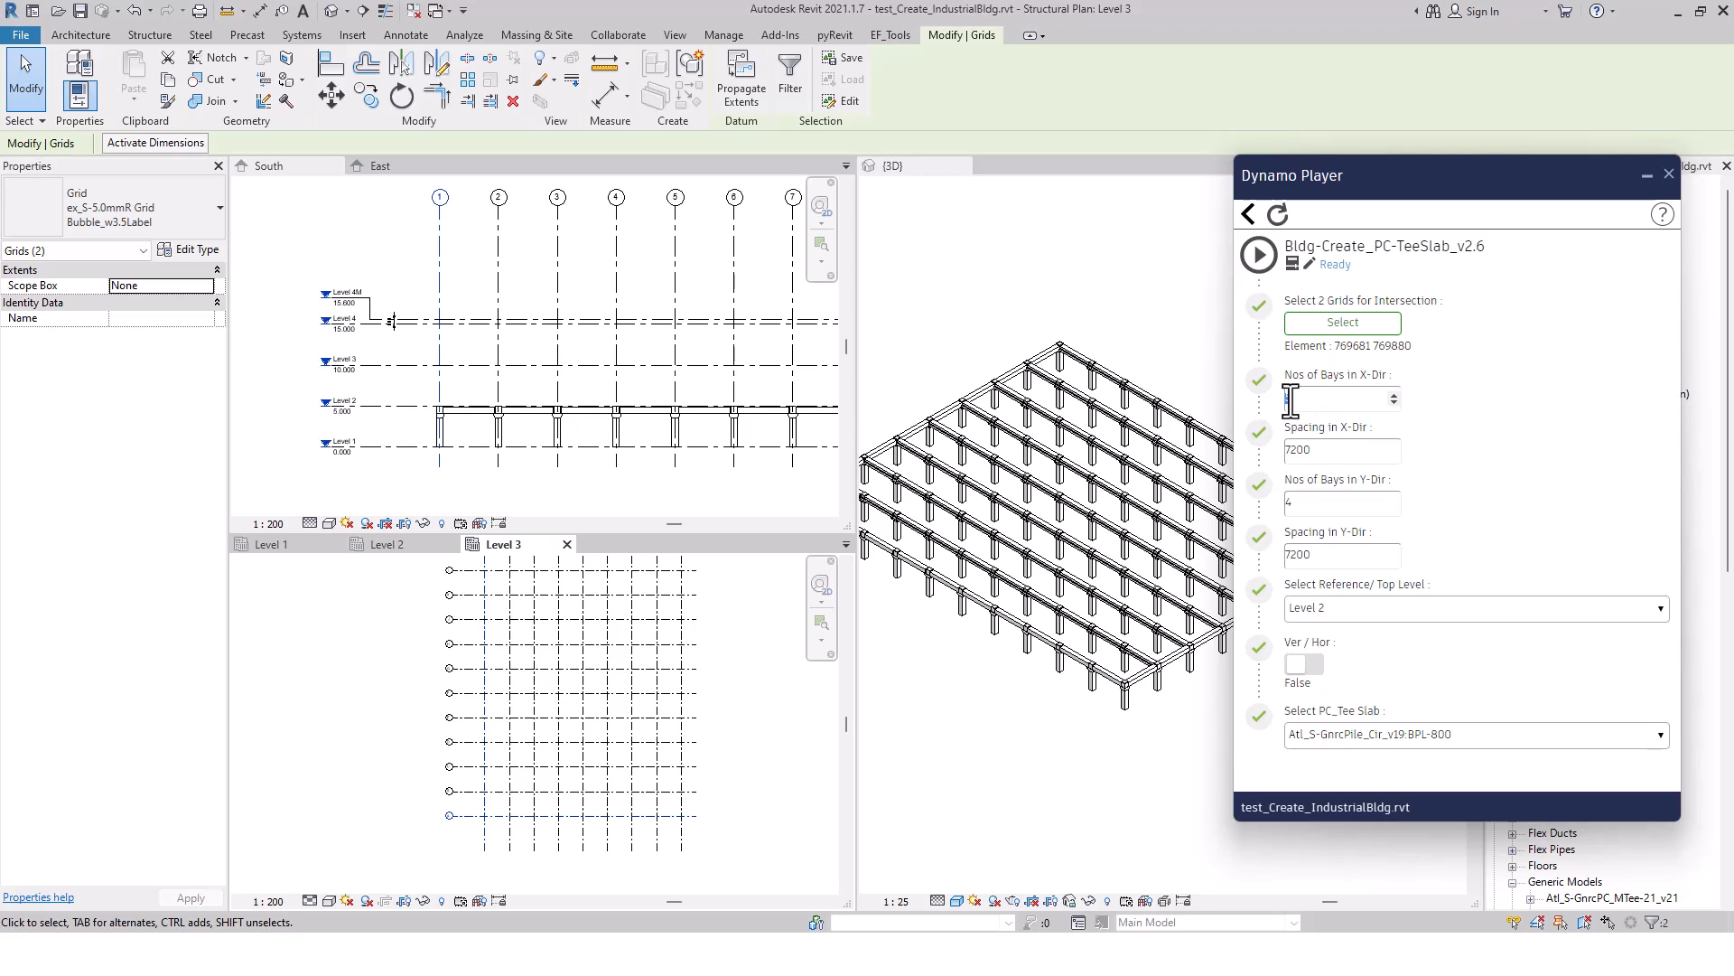
text(8)
double_click(1314, 502)
text(10)
double_click(1327, 450)
drag(1335, 555, 1283, 557)
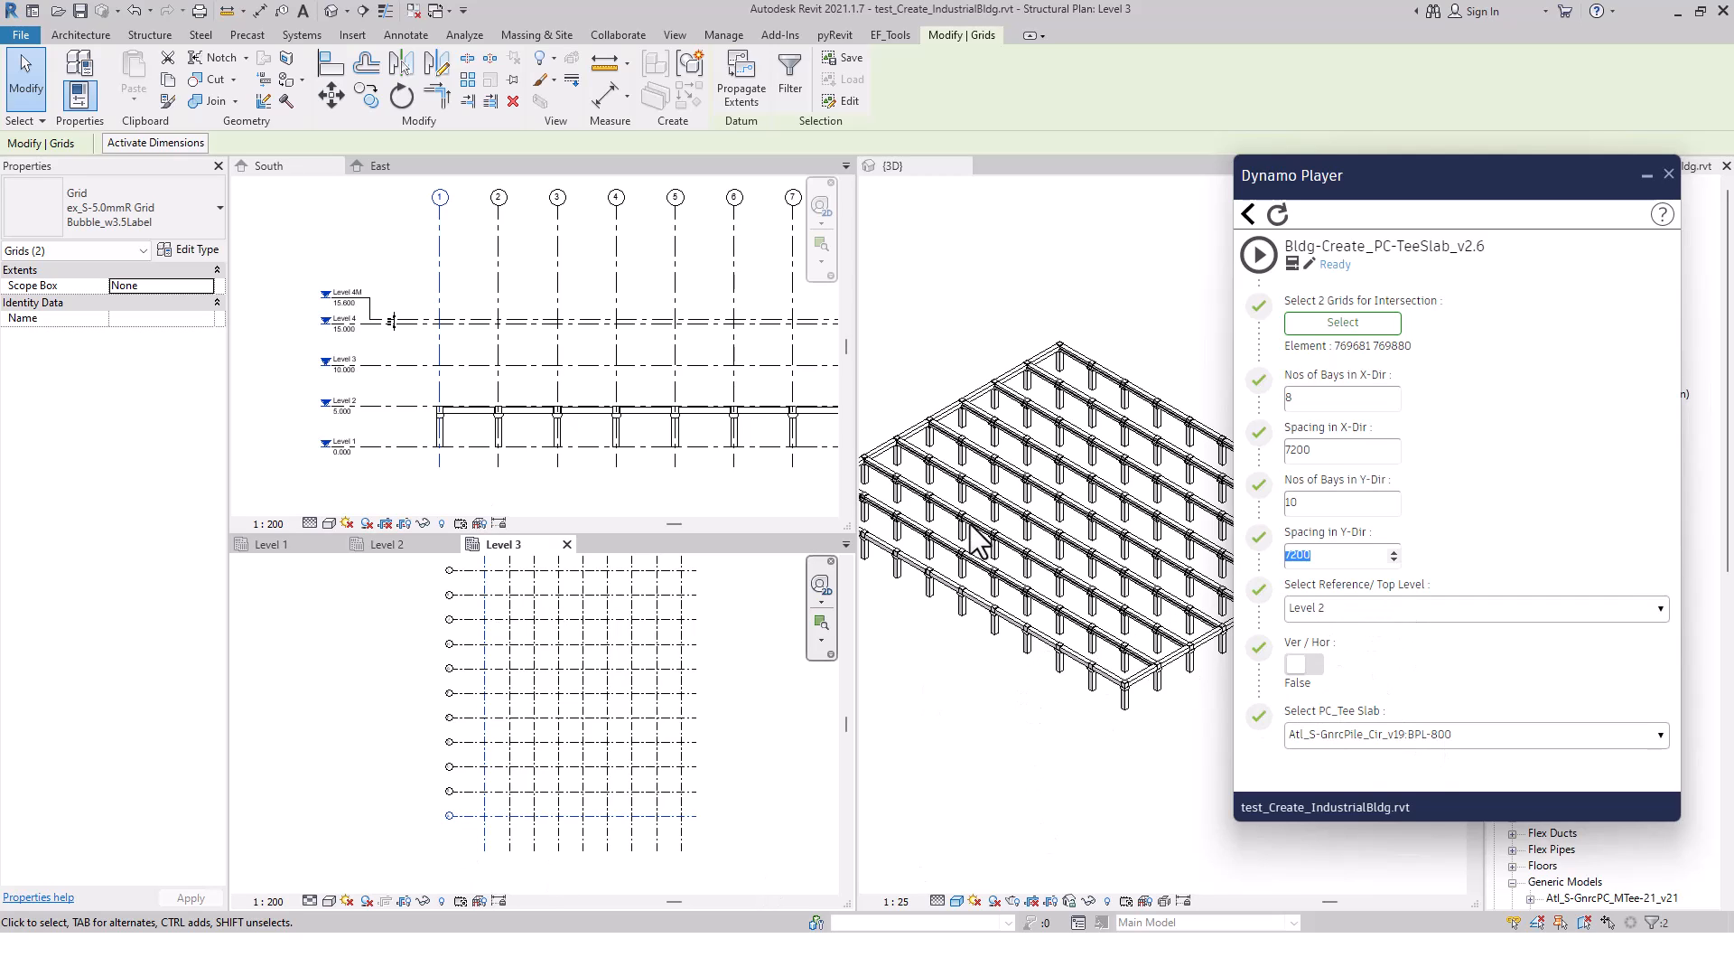
Generate the tee slabs with Ver / Hor set to True and slab type Atl_S-GnrcPC_MTee-21_v21:MTee-21_H680, and close Dynamo Player
click(1305, 666)
click(1509, 735)
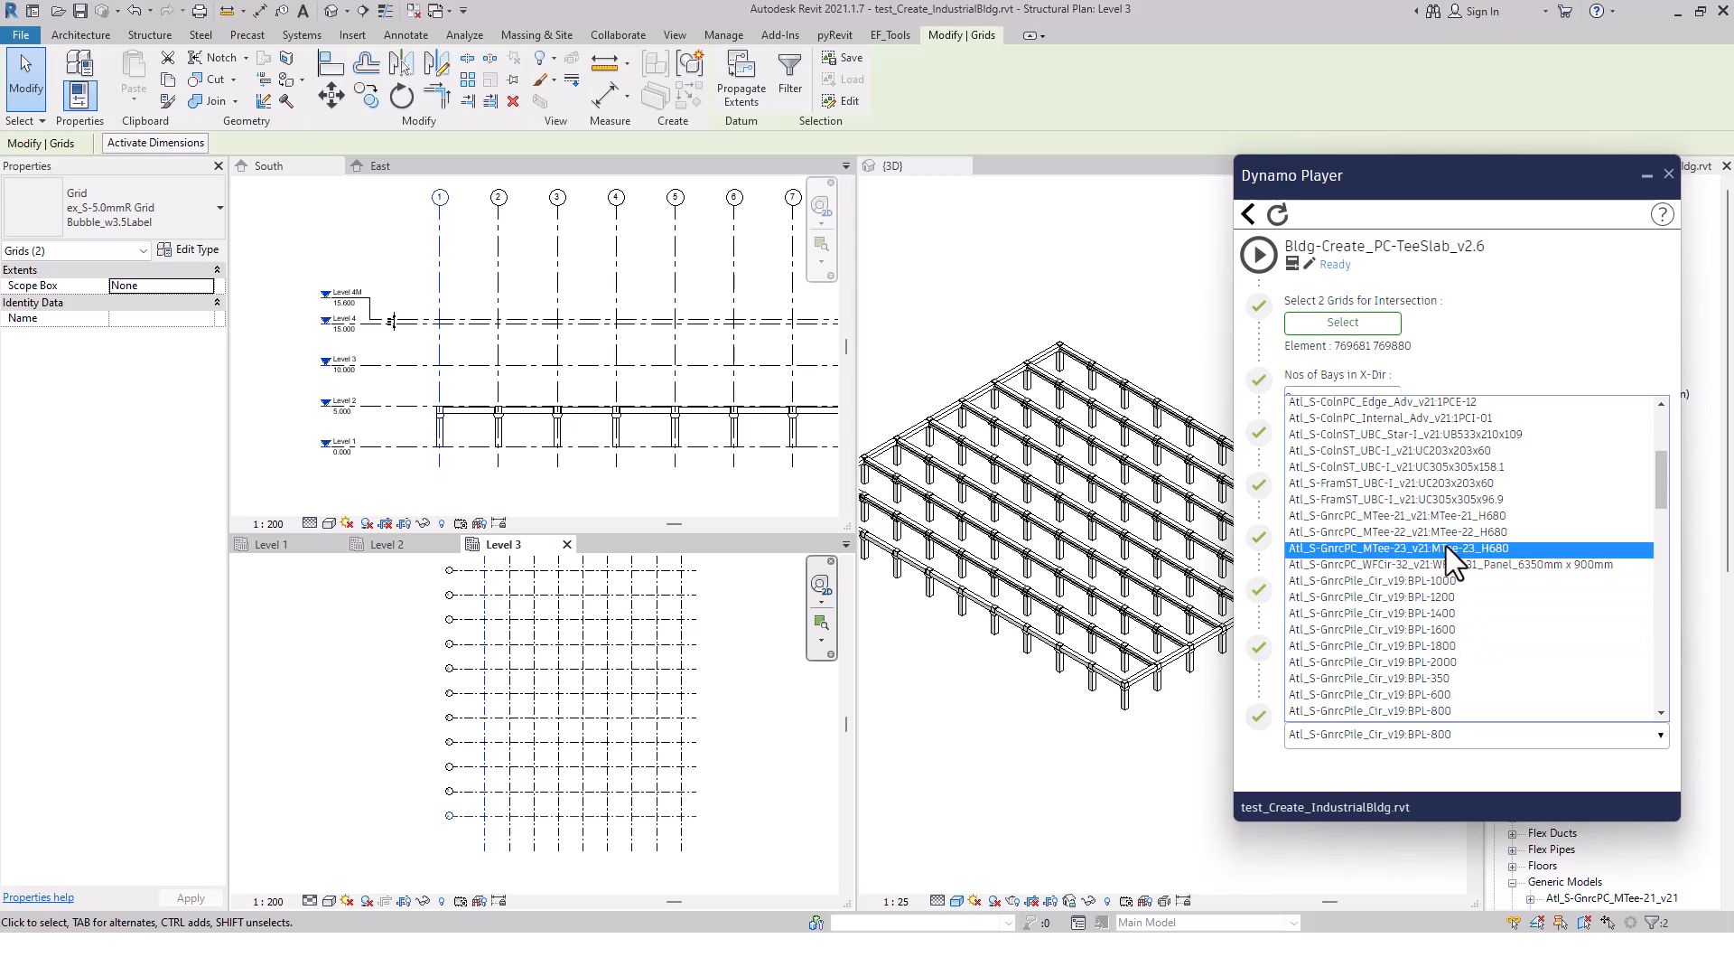
click(1444, 517)
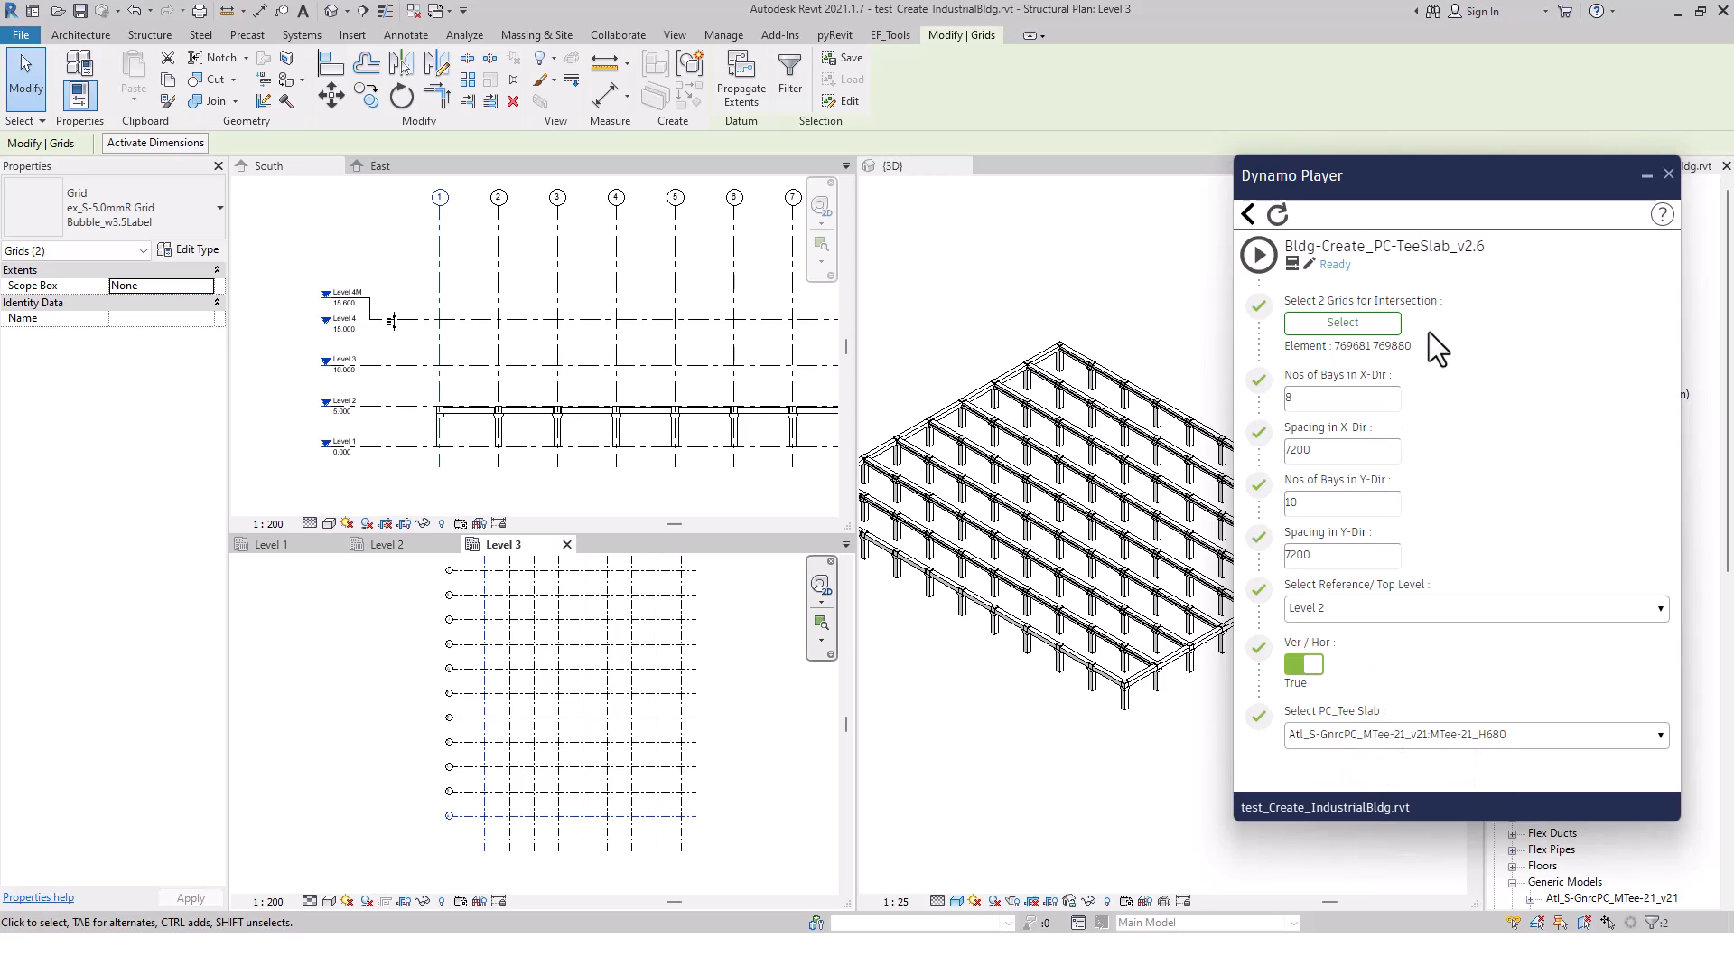
click(1259, 253)
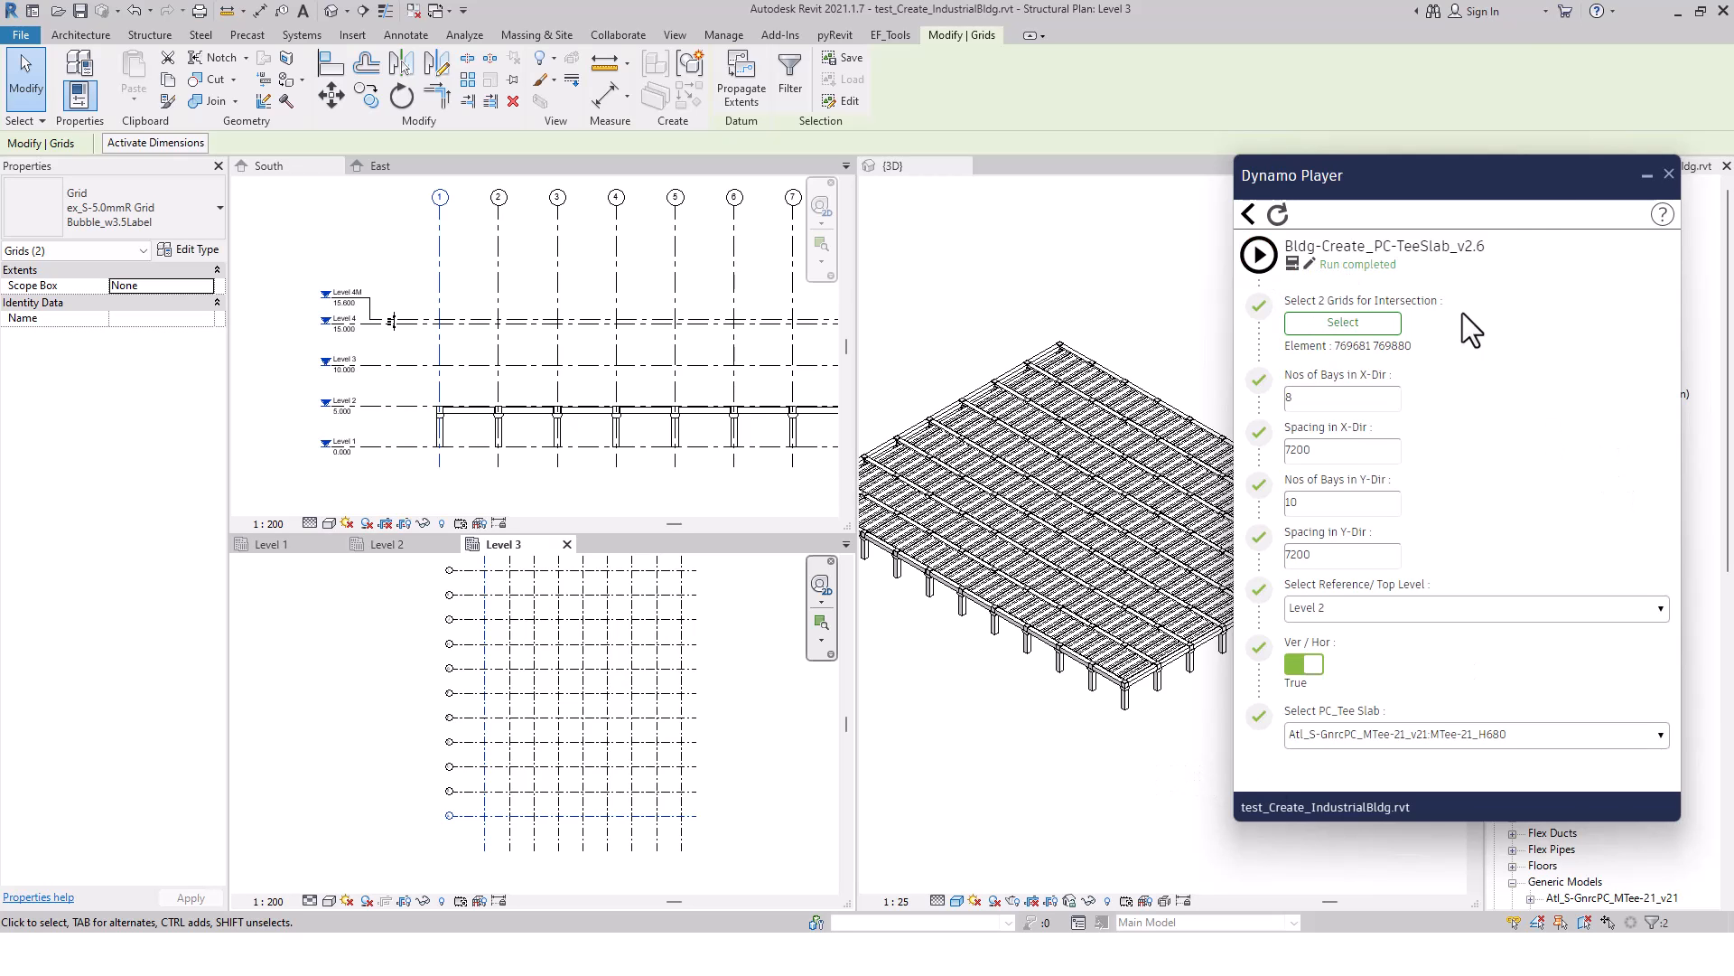
click(1668, 174)
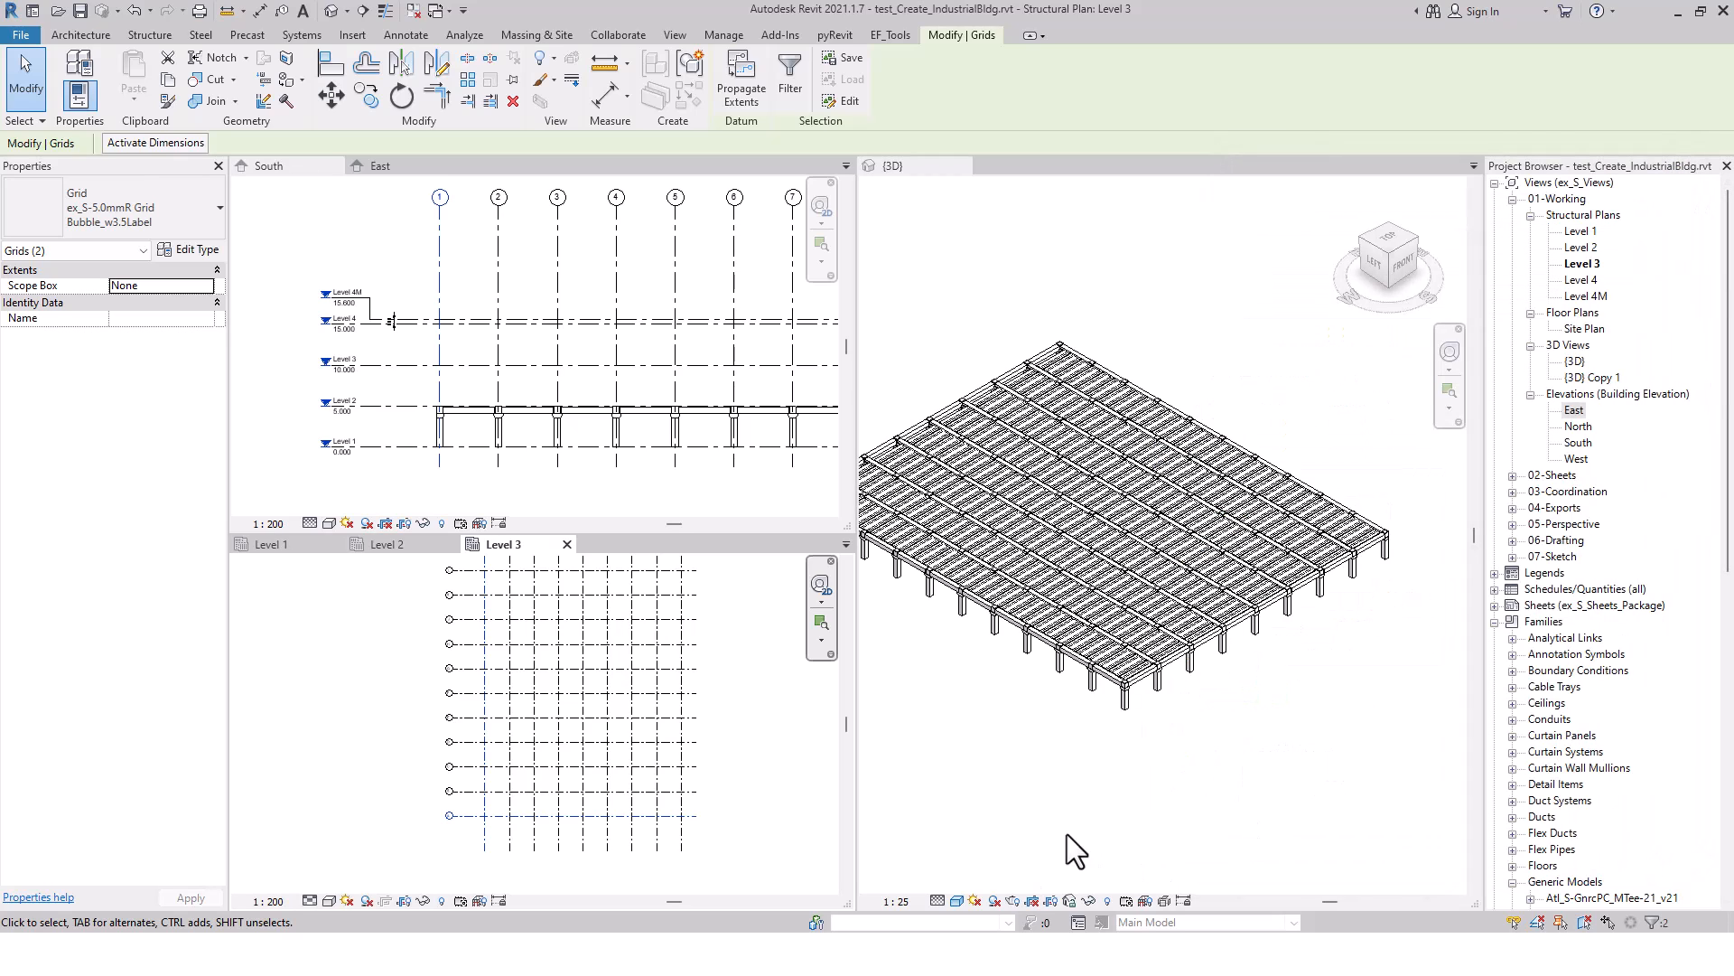
Examine the generated tee slabs in 3D and from the top view, checking the first and last planks near the edge beams
click(1106, 794)
middle_drag(1027, 710, 1150, 724)
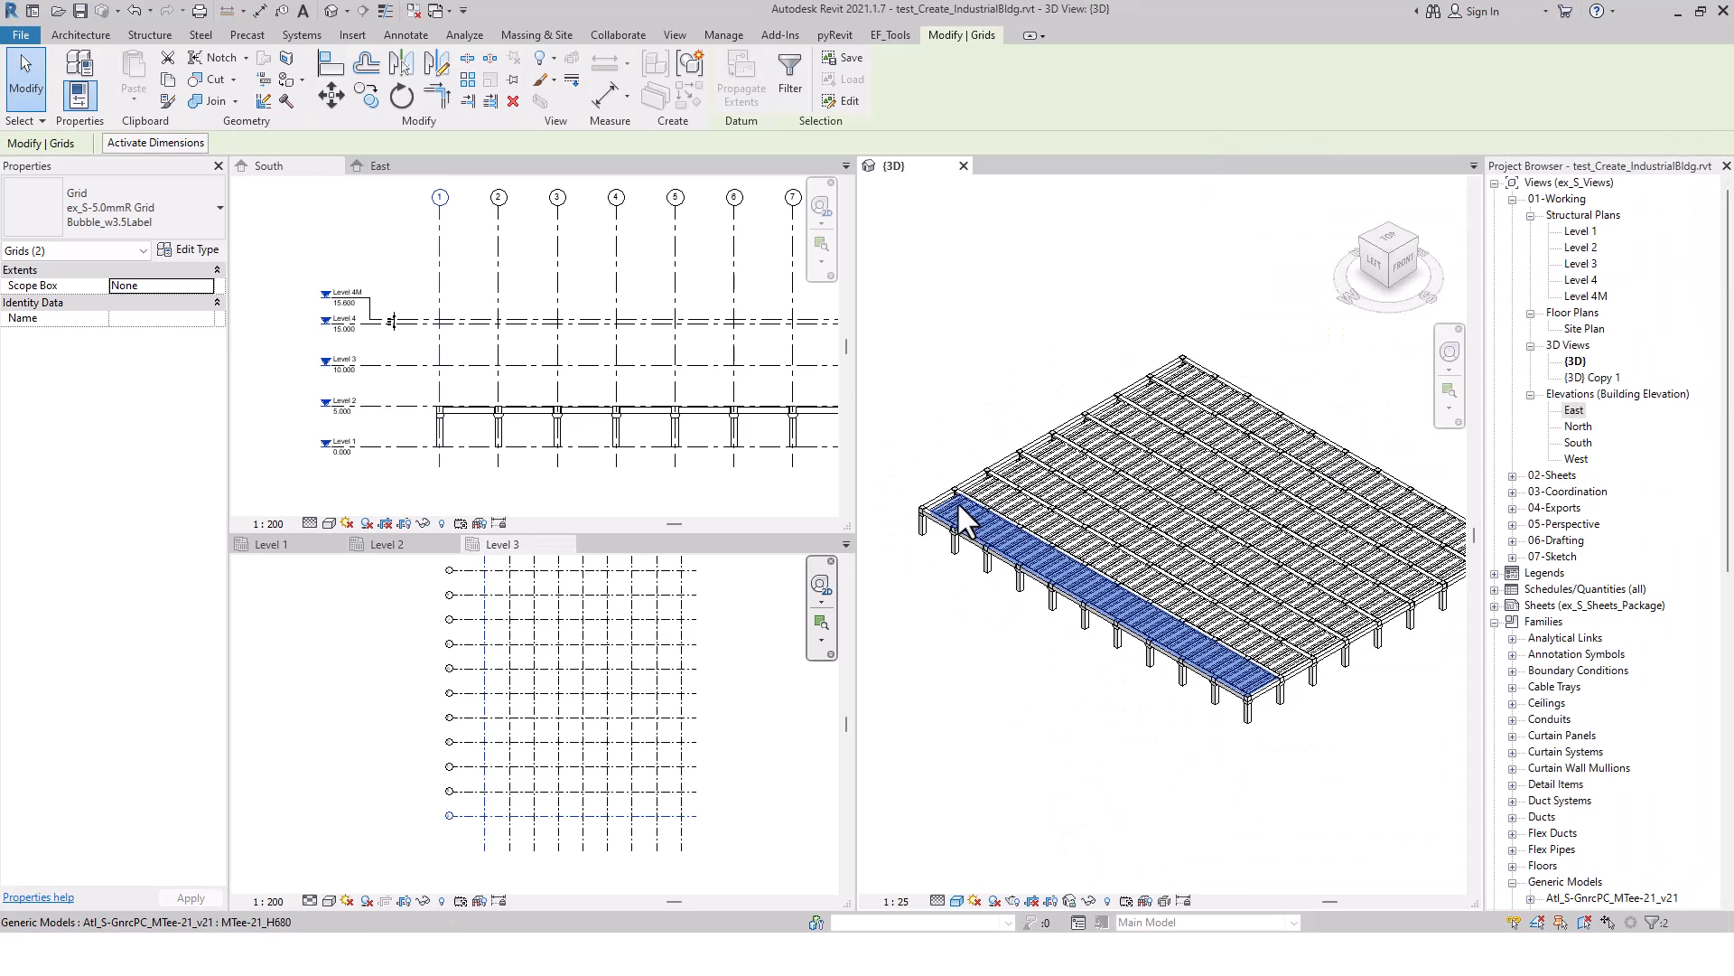
scroll(956, 501, up, 6)
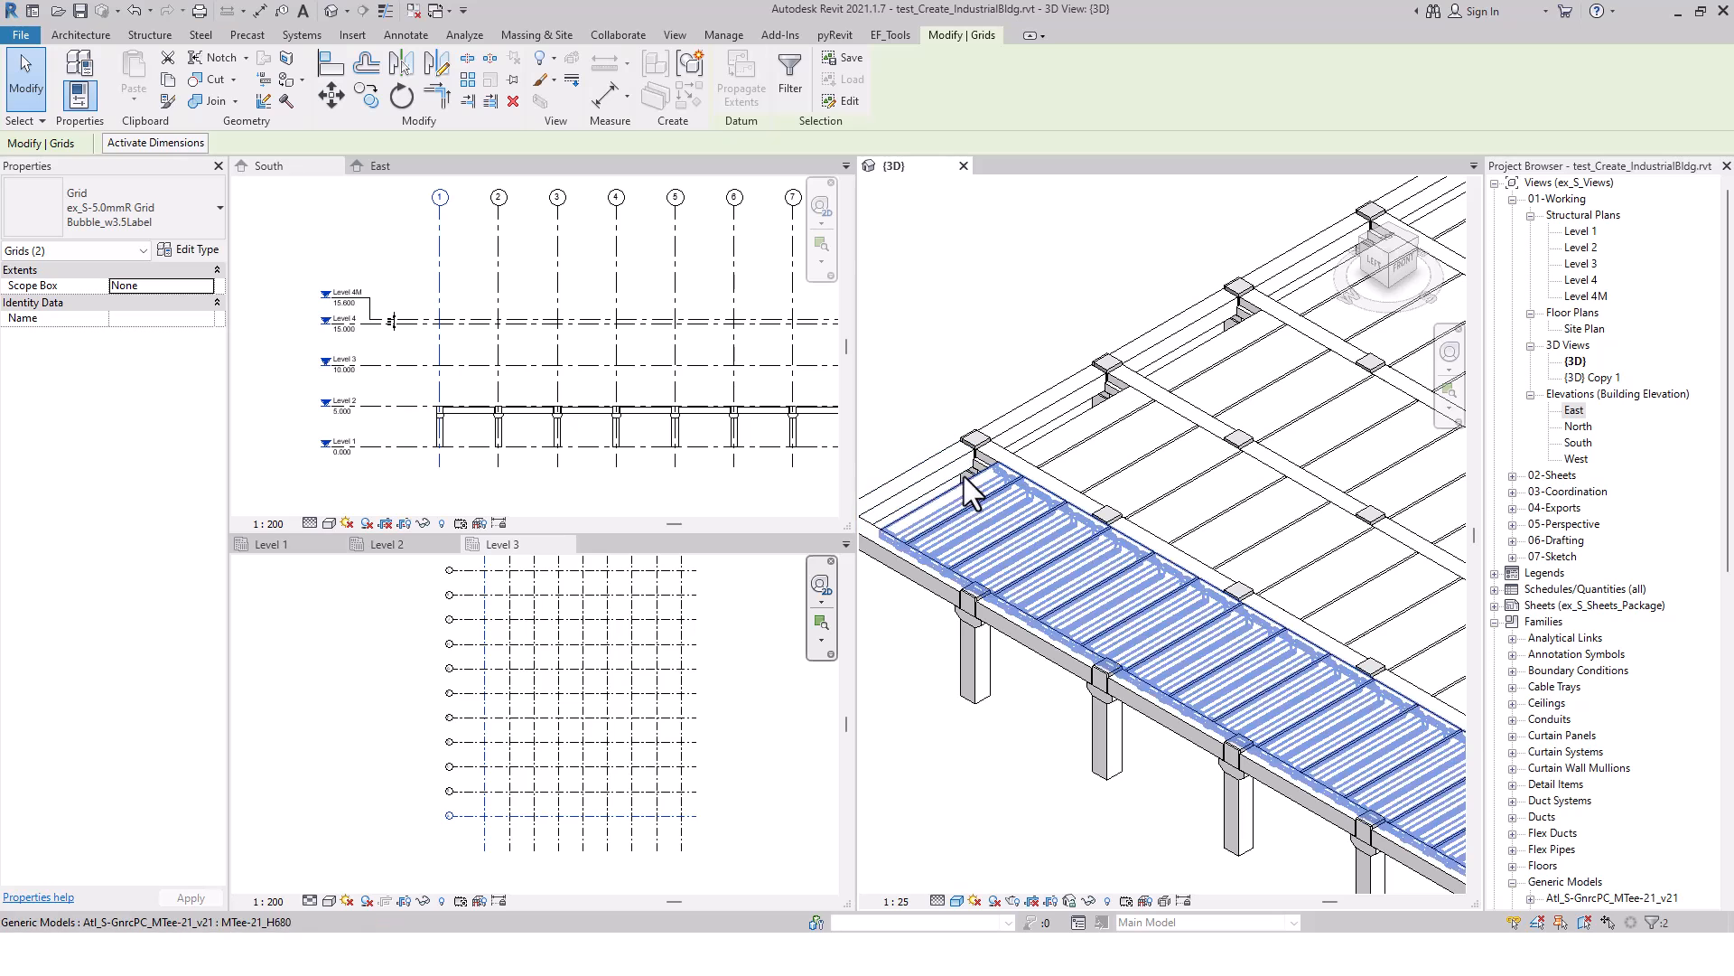
scroll(954, 500, down, 3)
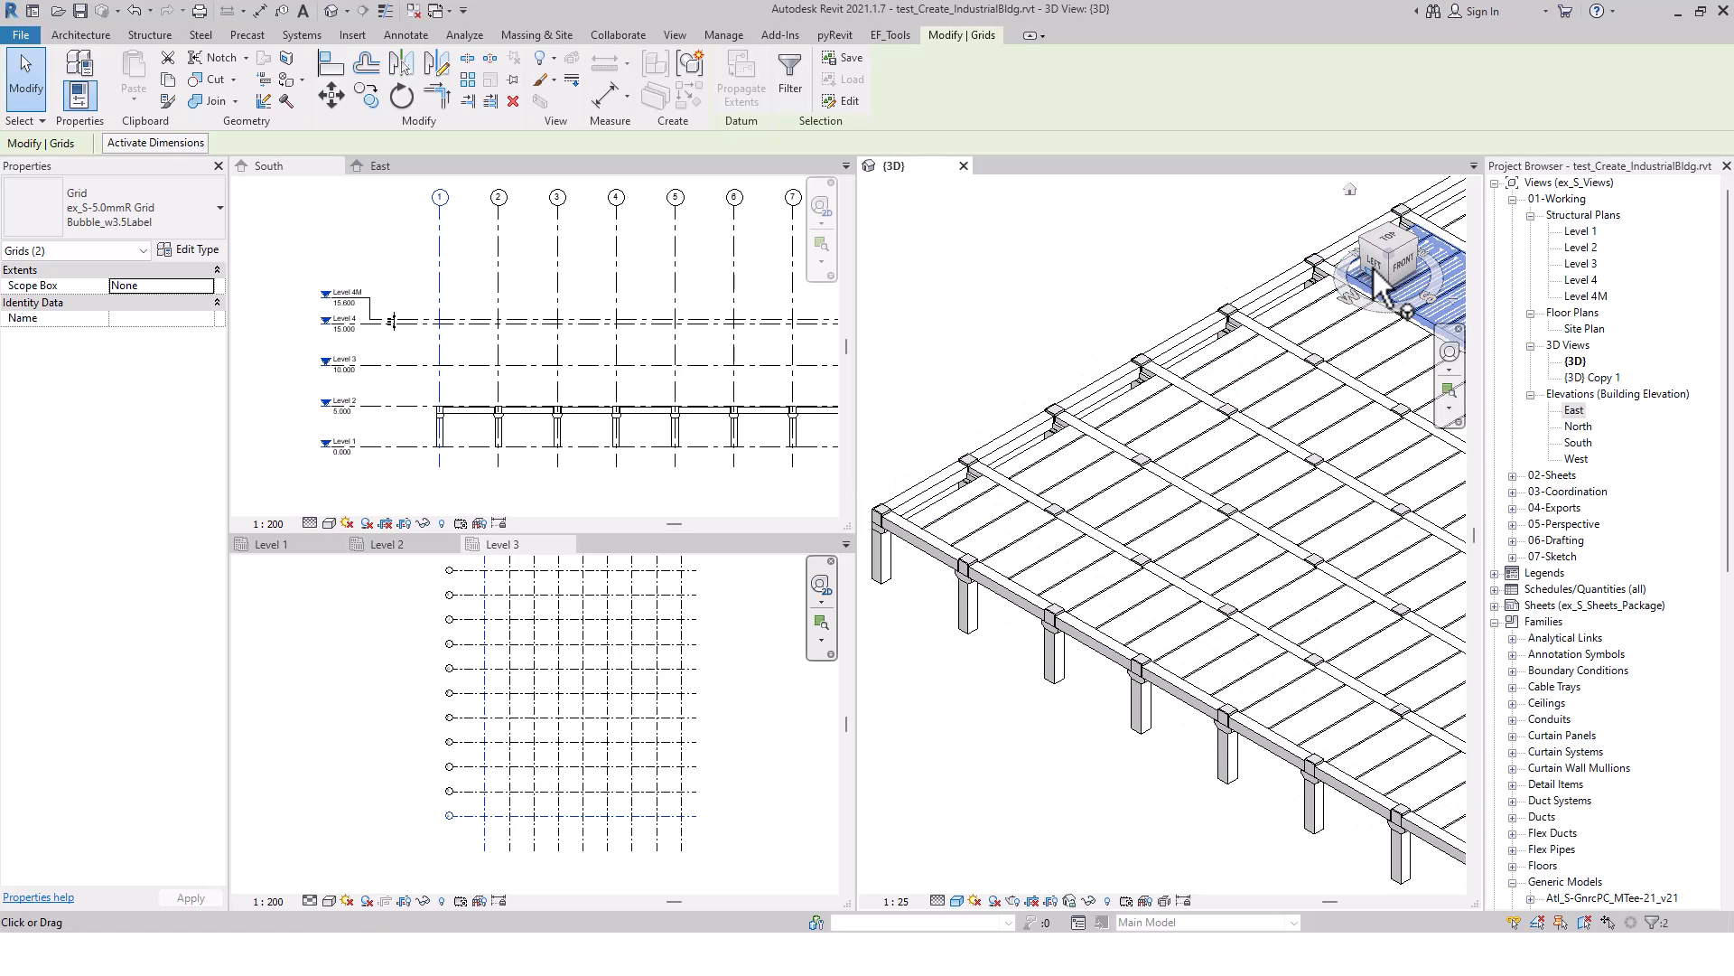
click(1393, 240)
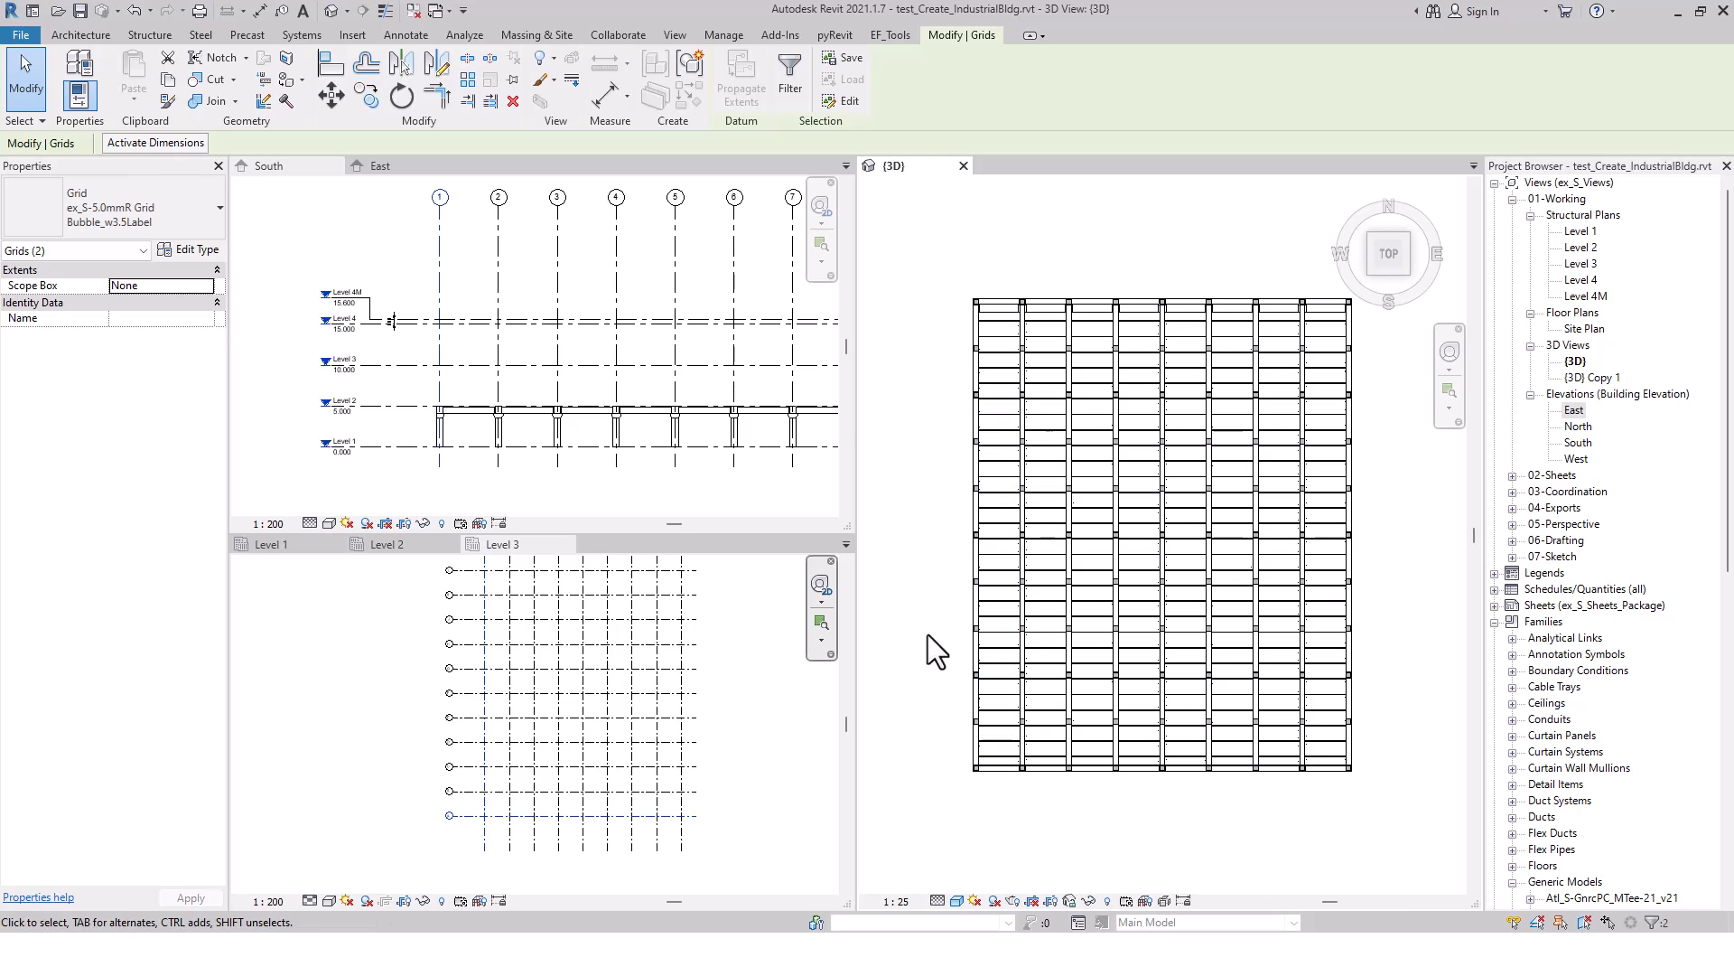
scroll(951, 772, up, 3)
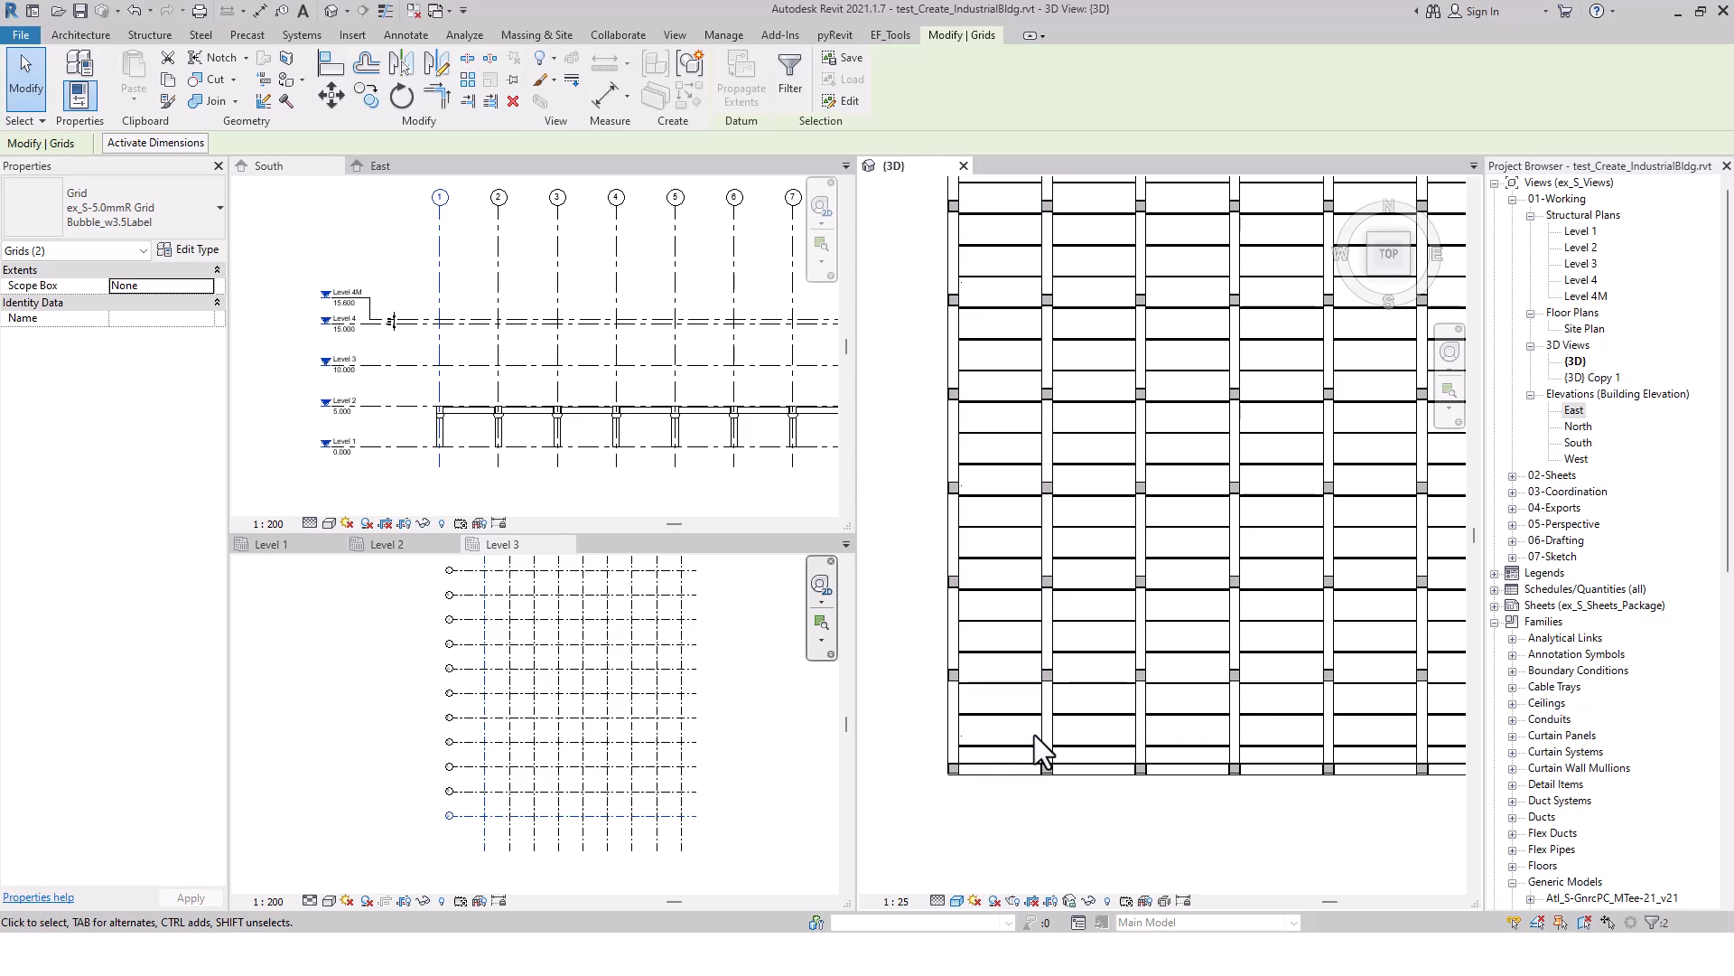
scroll(1035, 732, down, 3)
scroll(1028, 396, up, 3)
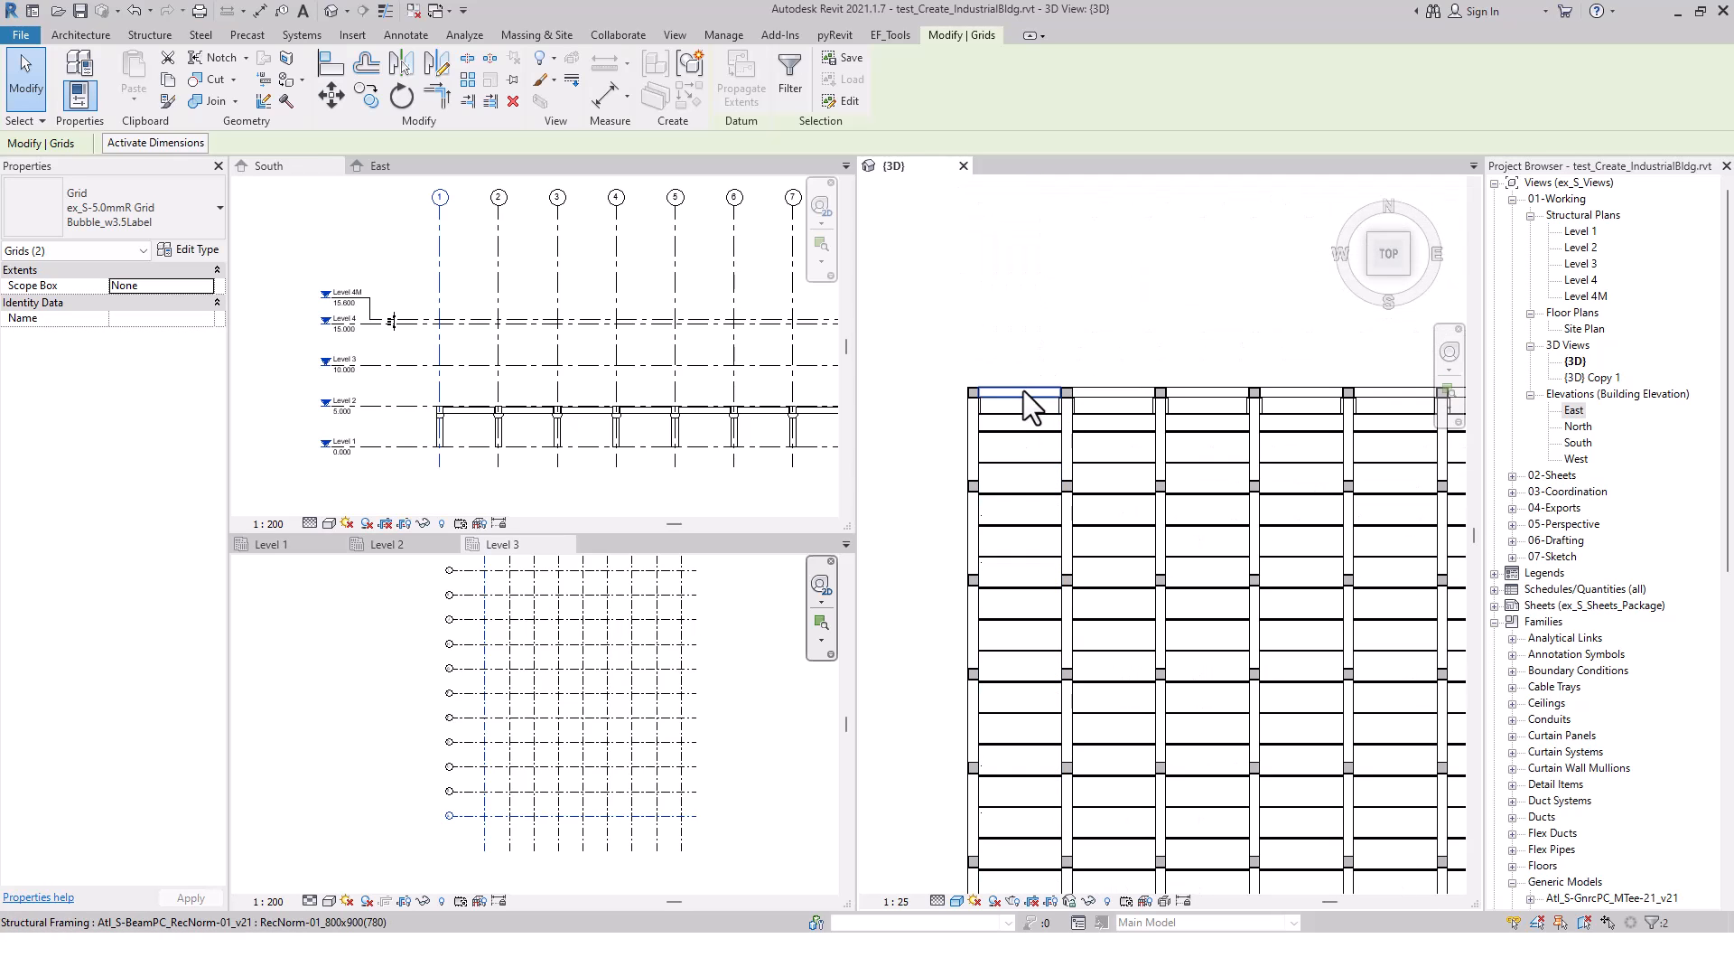
scroll(1021, 397, up, 2)
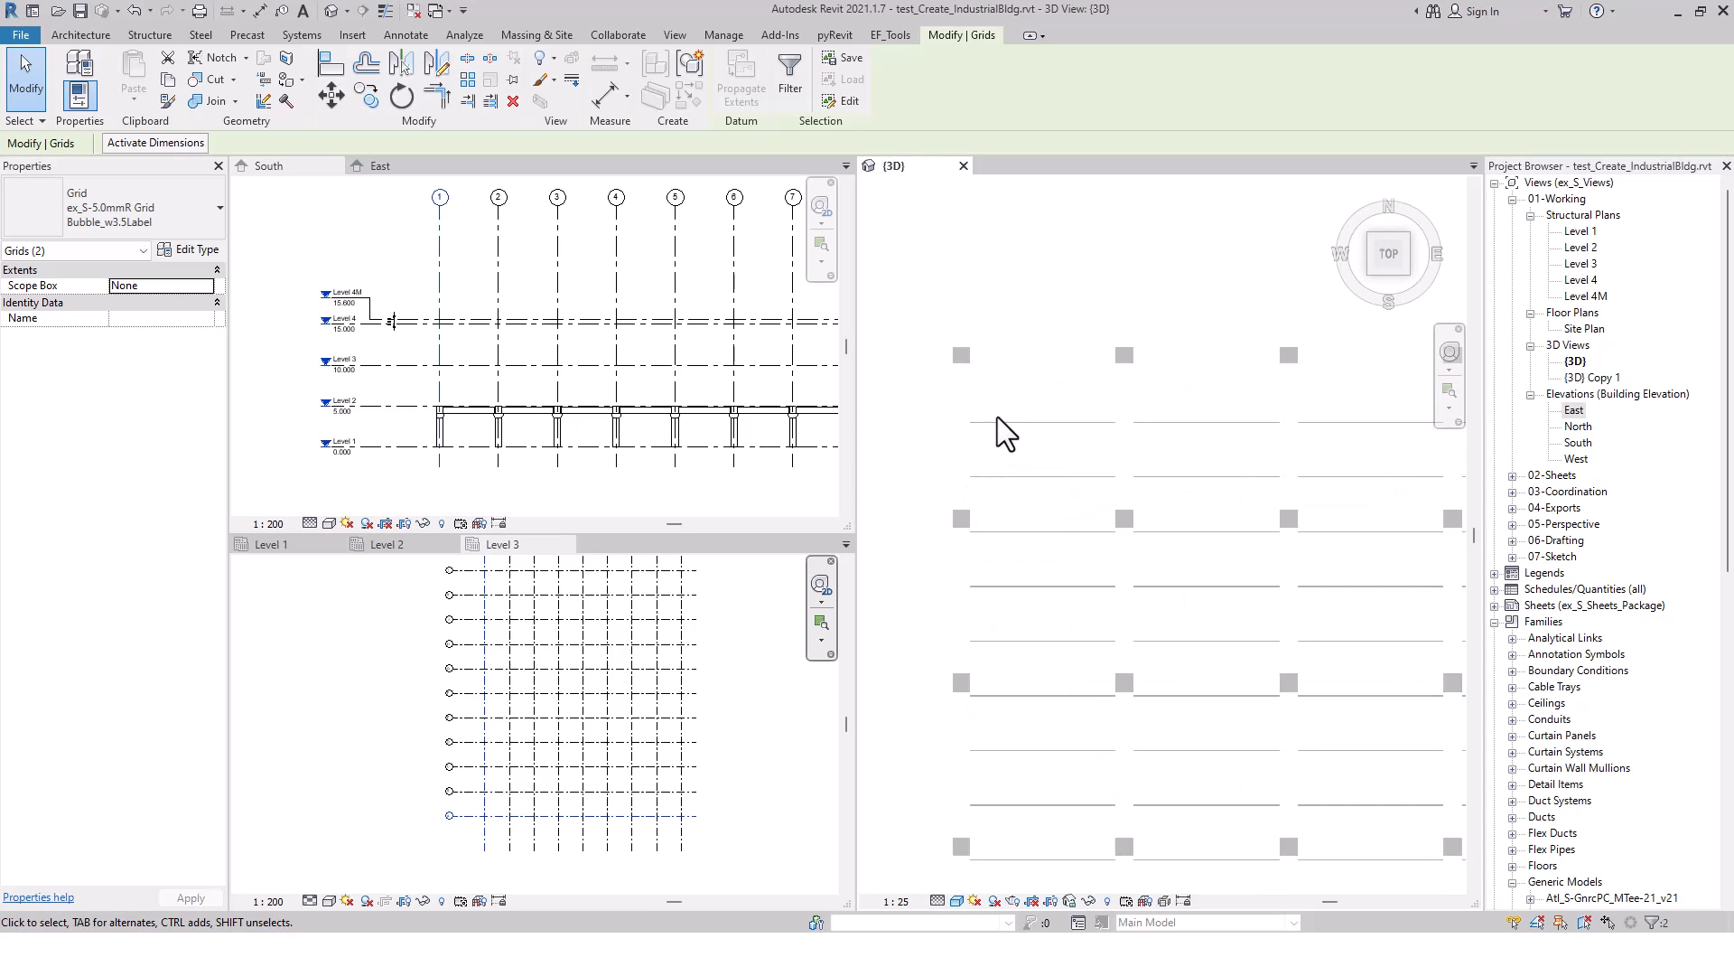
Select the tee slab in the first bay column, review its first and last plank overhang parameters, and clear the selection
click(1037, 426)
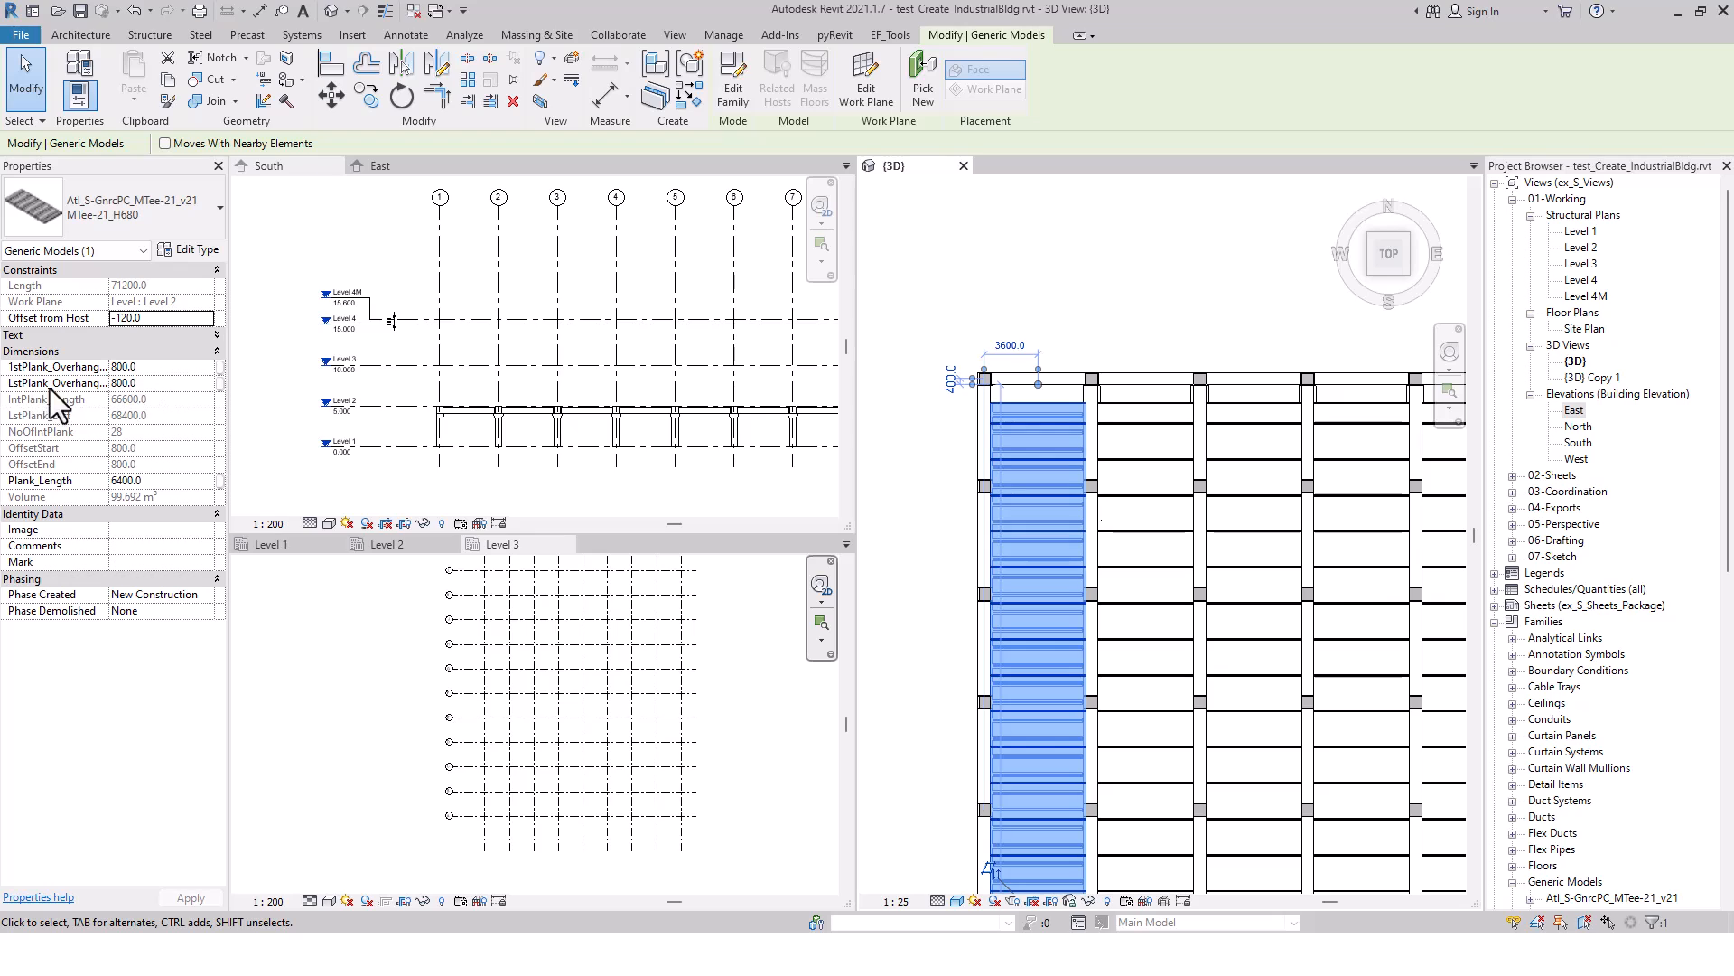
click(150, 370)
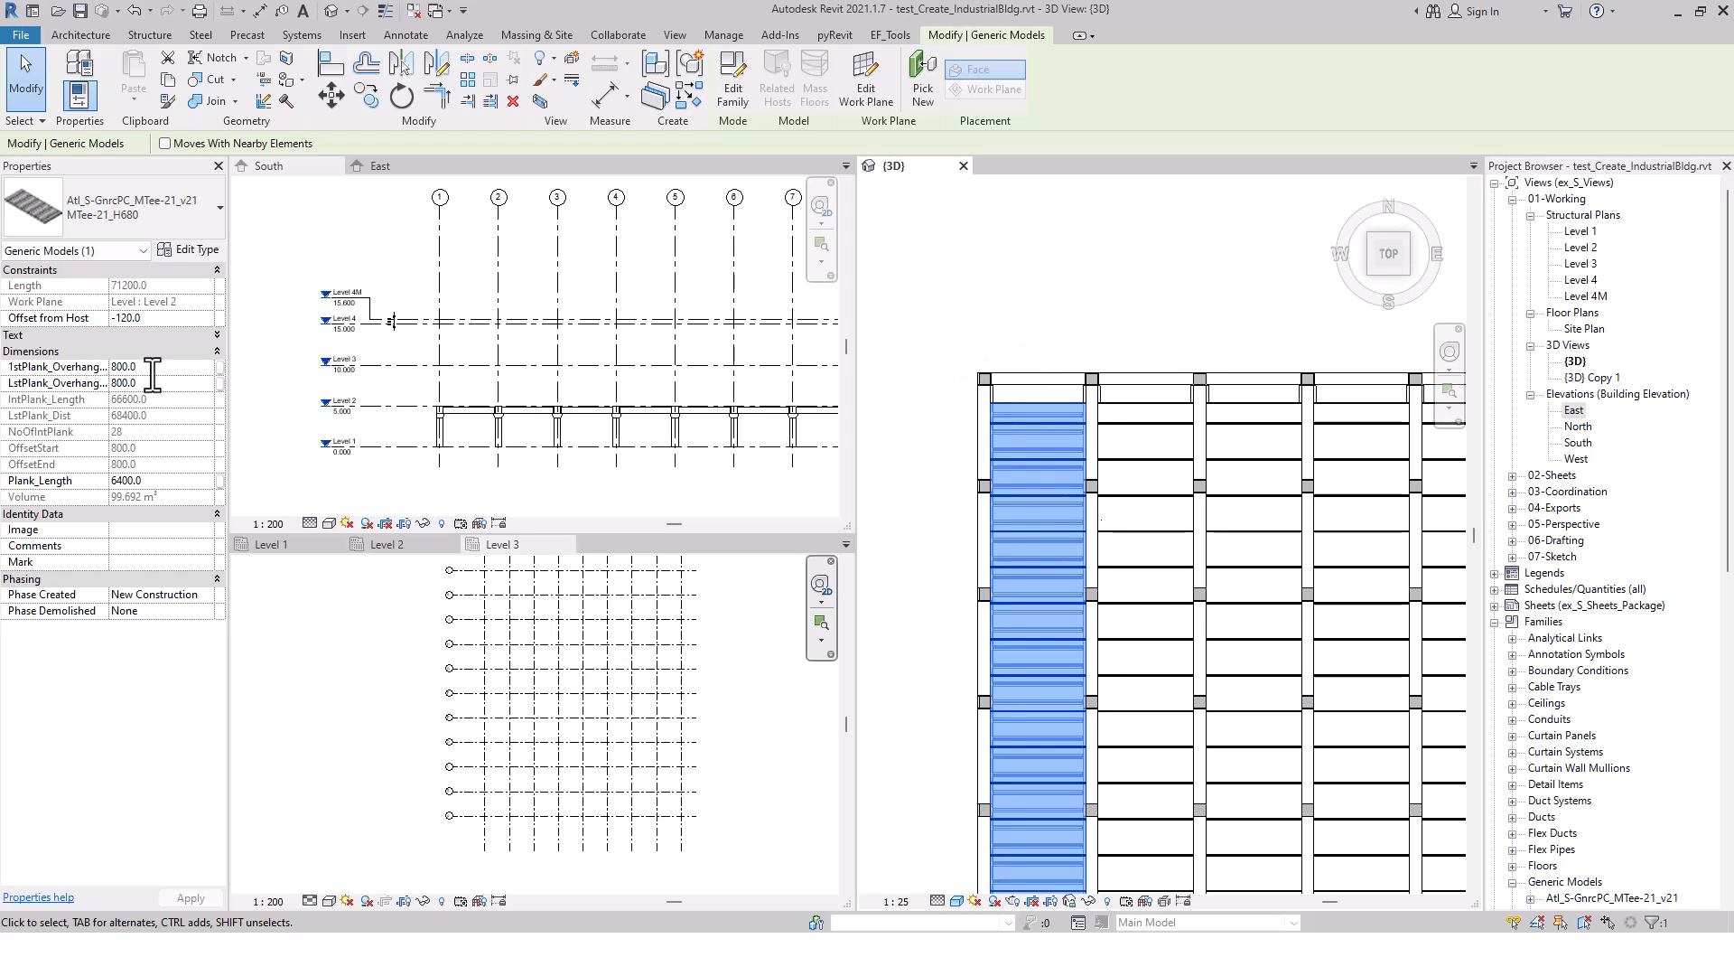
click(33, 369)
click(144, 383)
key(Return)
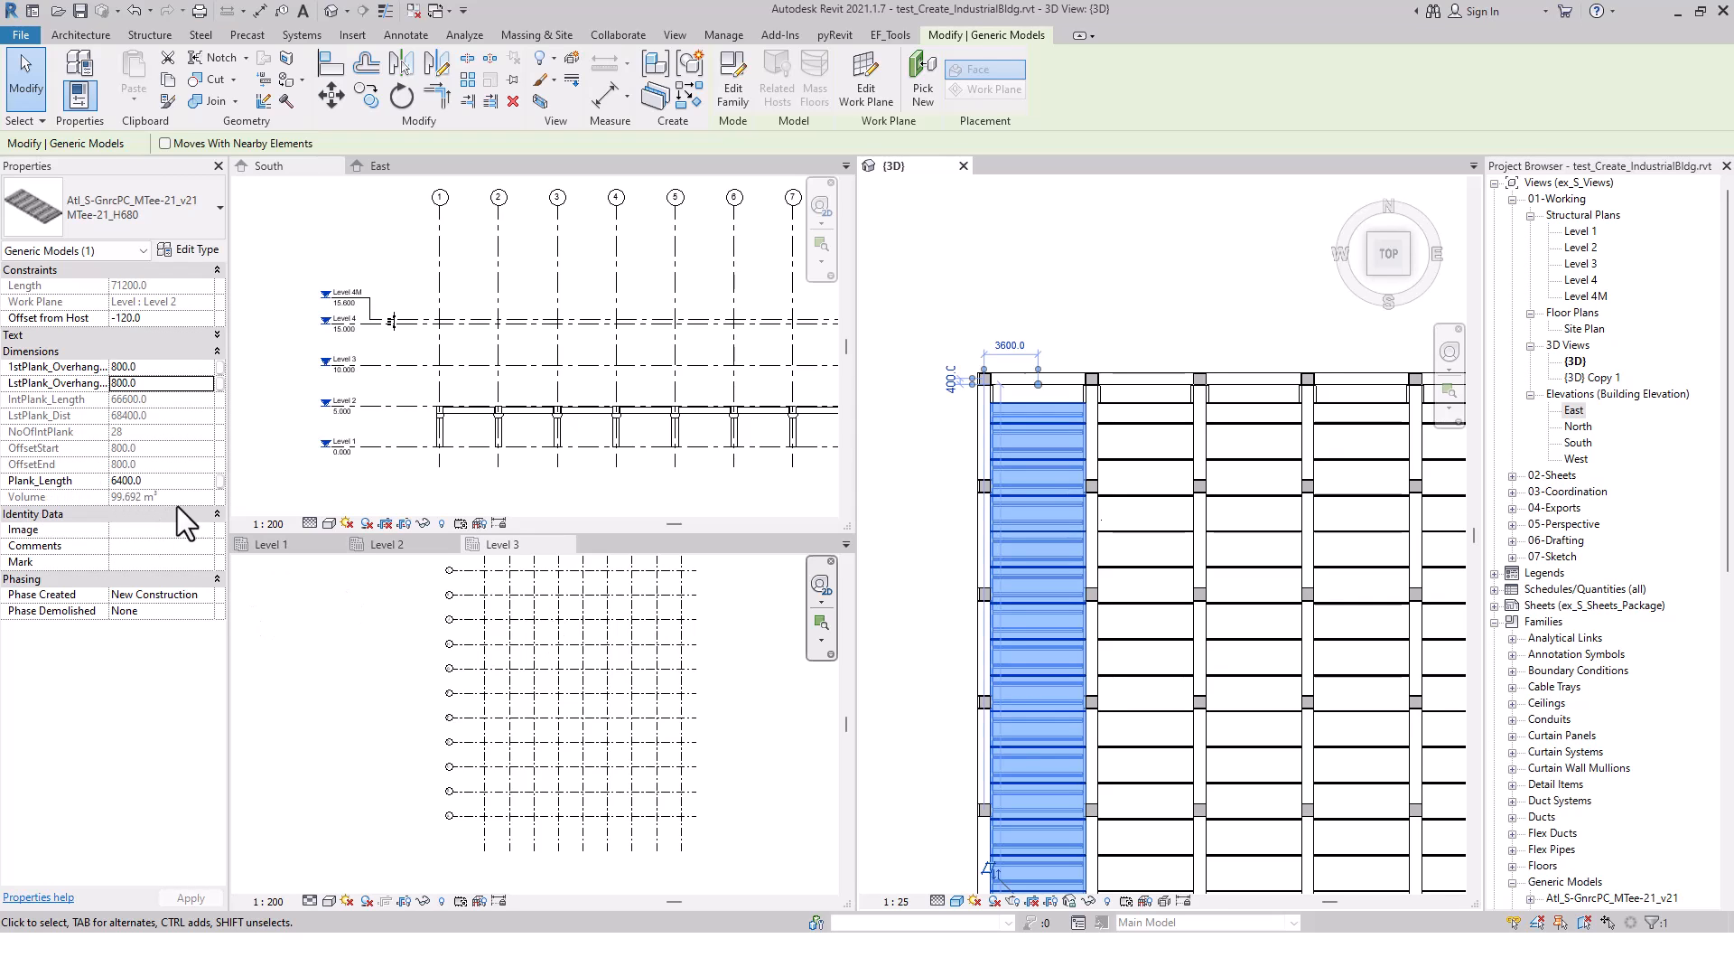
click(1027, 294)
scroll(1024, 302, down, 4)
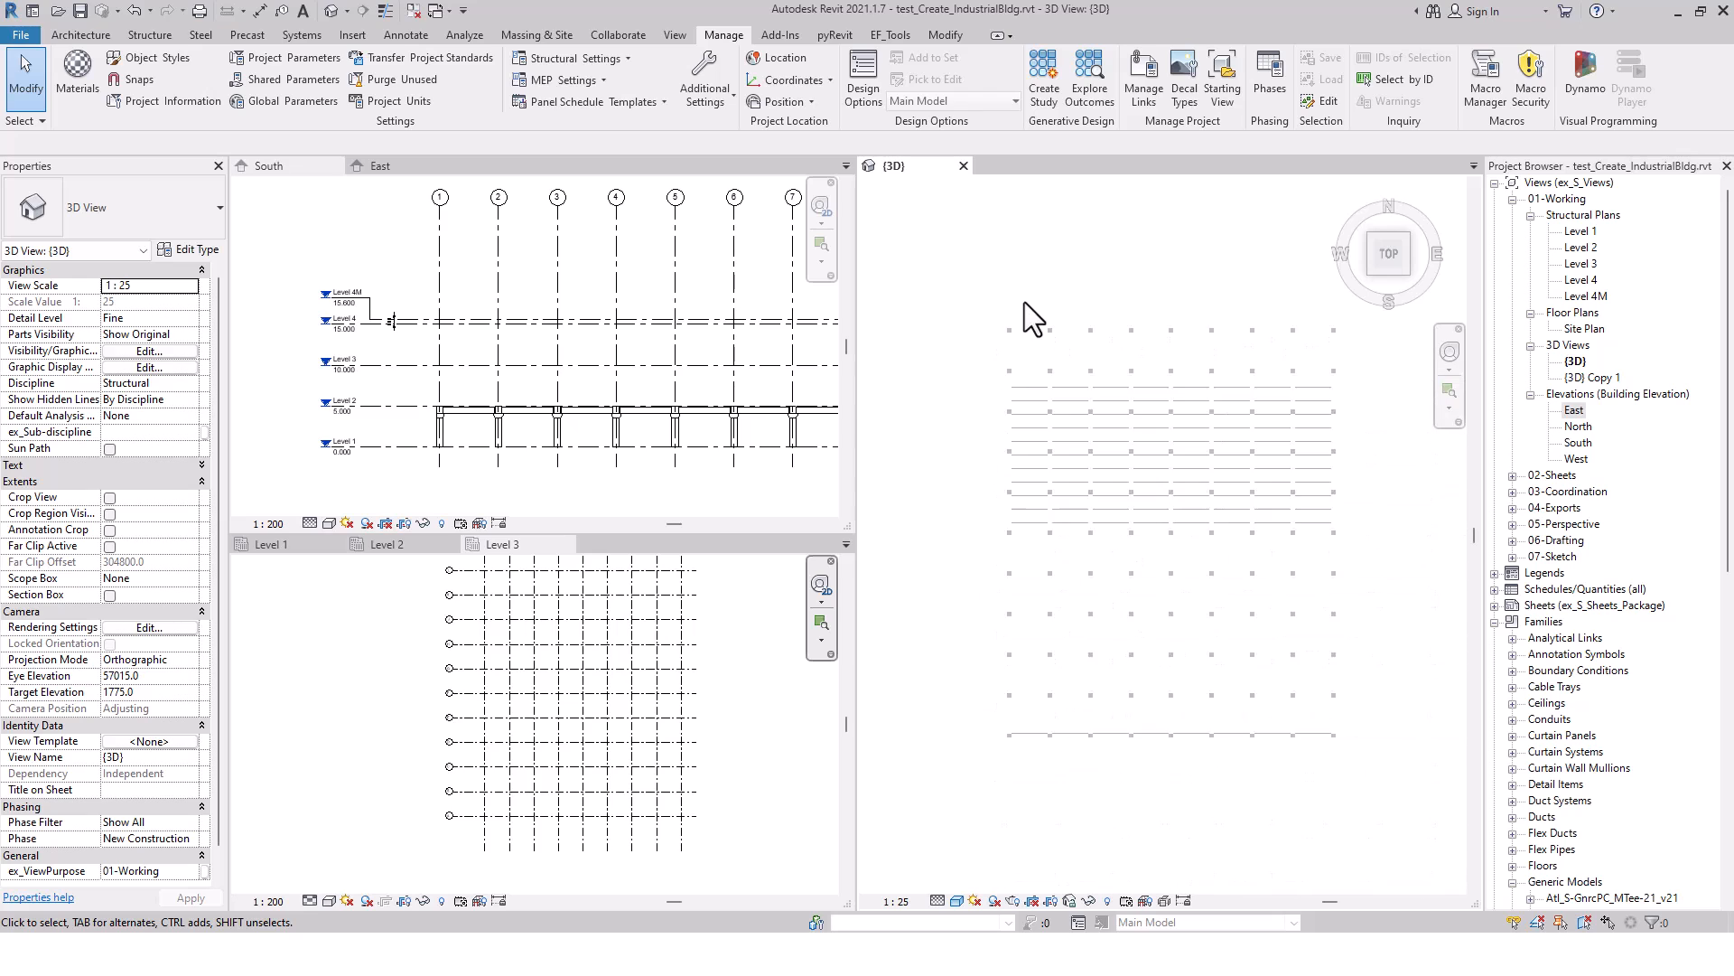
Select all MTee-21_H680 tee slabs visible in the 3D view and change their type to Atl_S-GnrcPC_MTee-22_v21 MTee-22_H680
click(1033, 573)
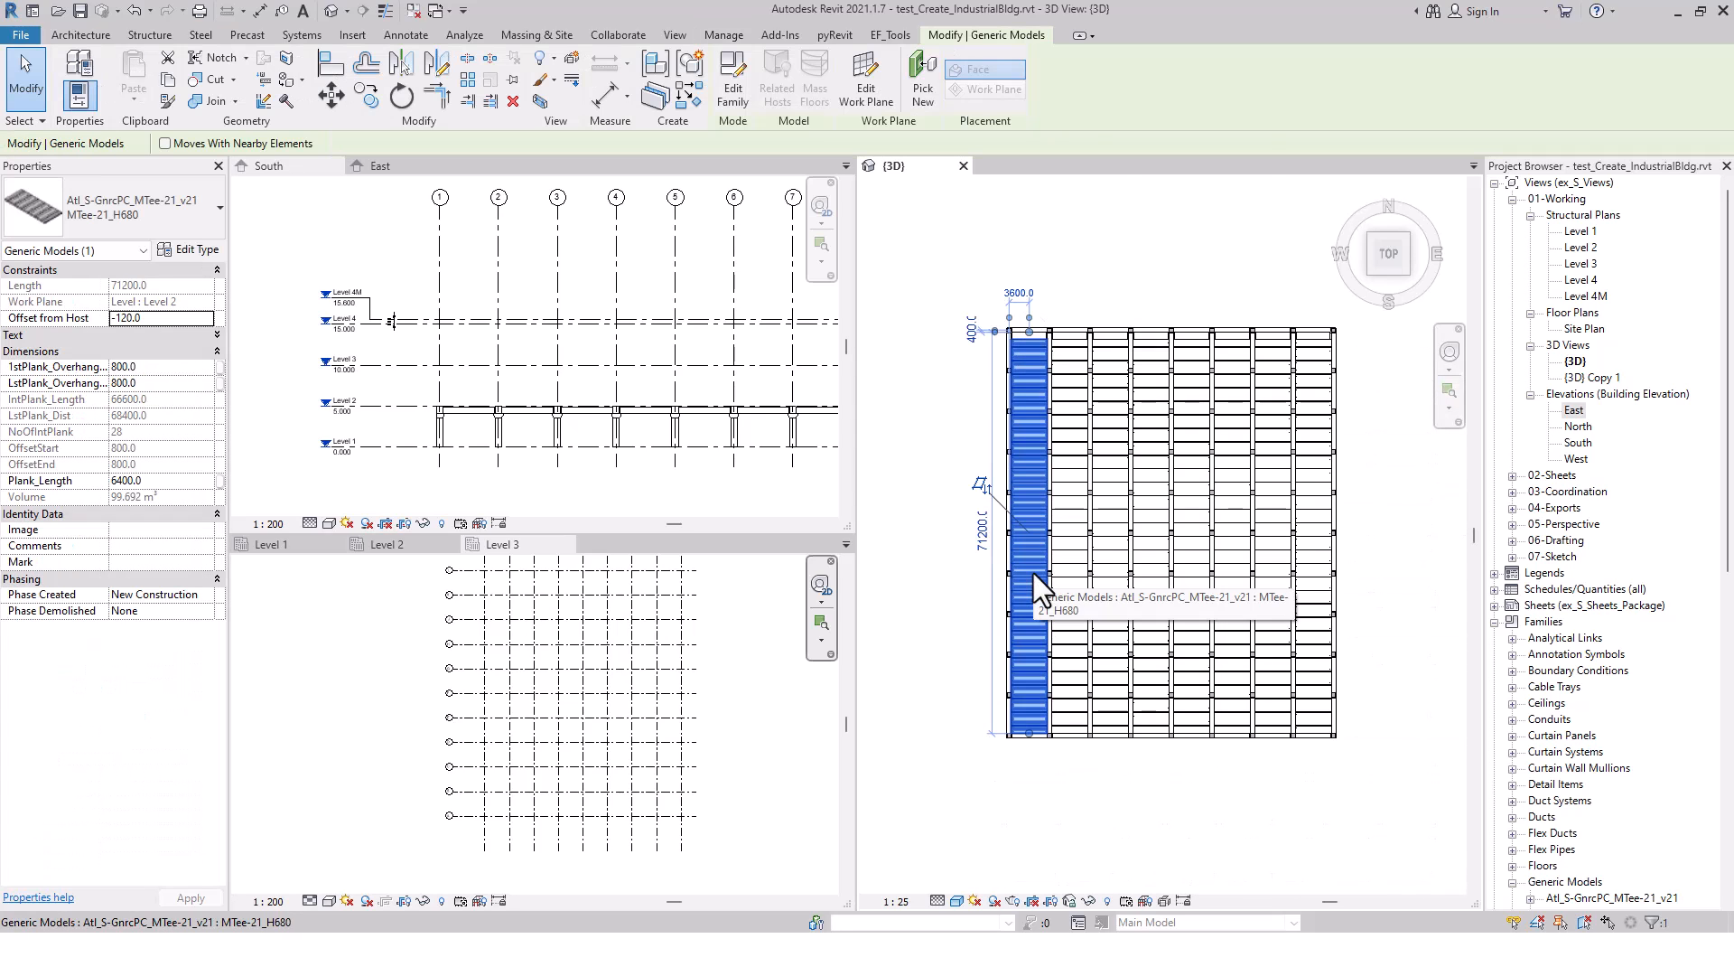
right_click(1034, 572)
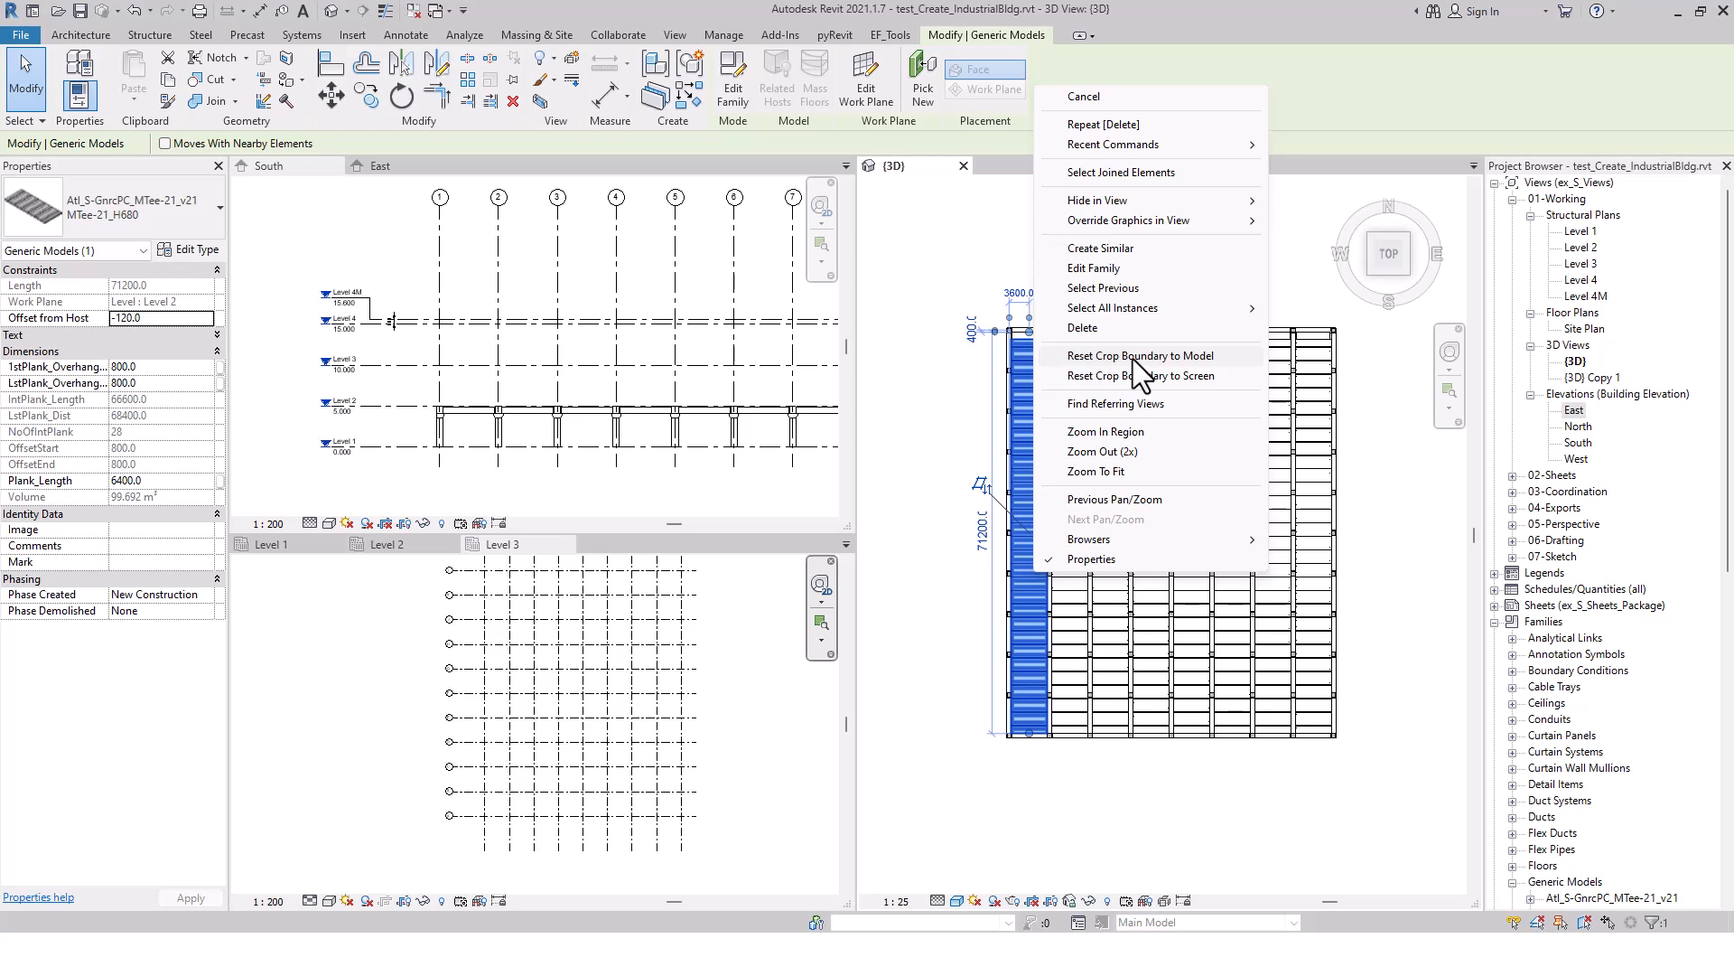
mouse_move(1174, 308)
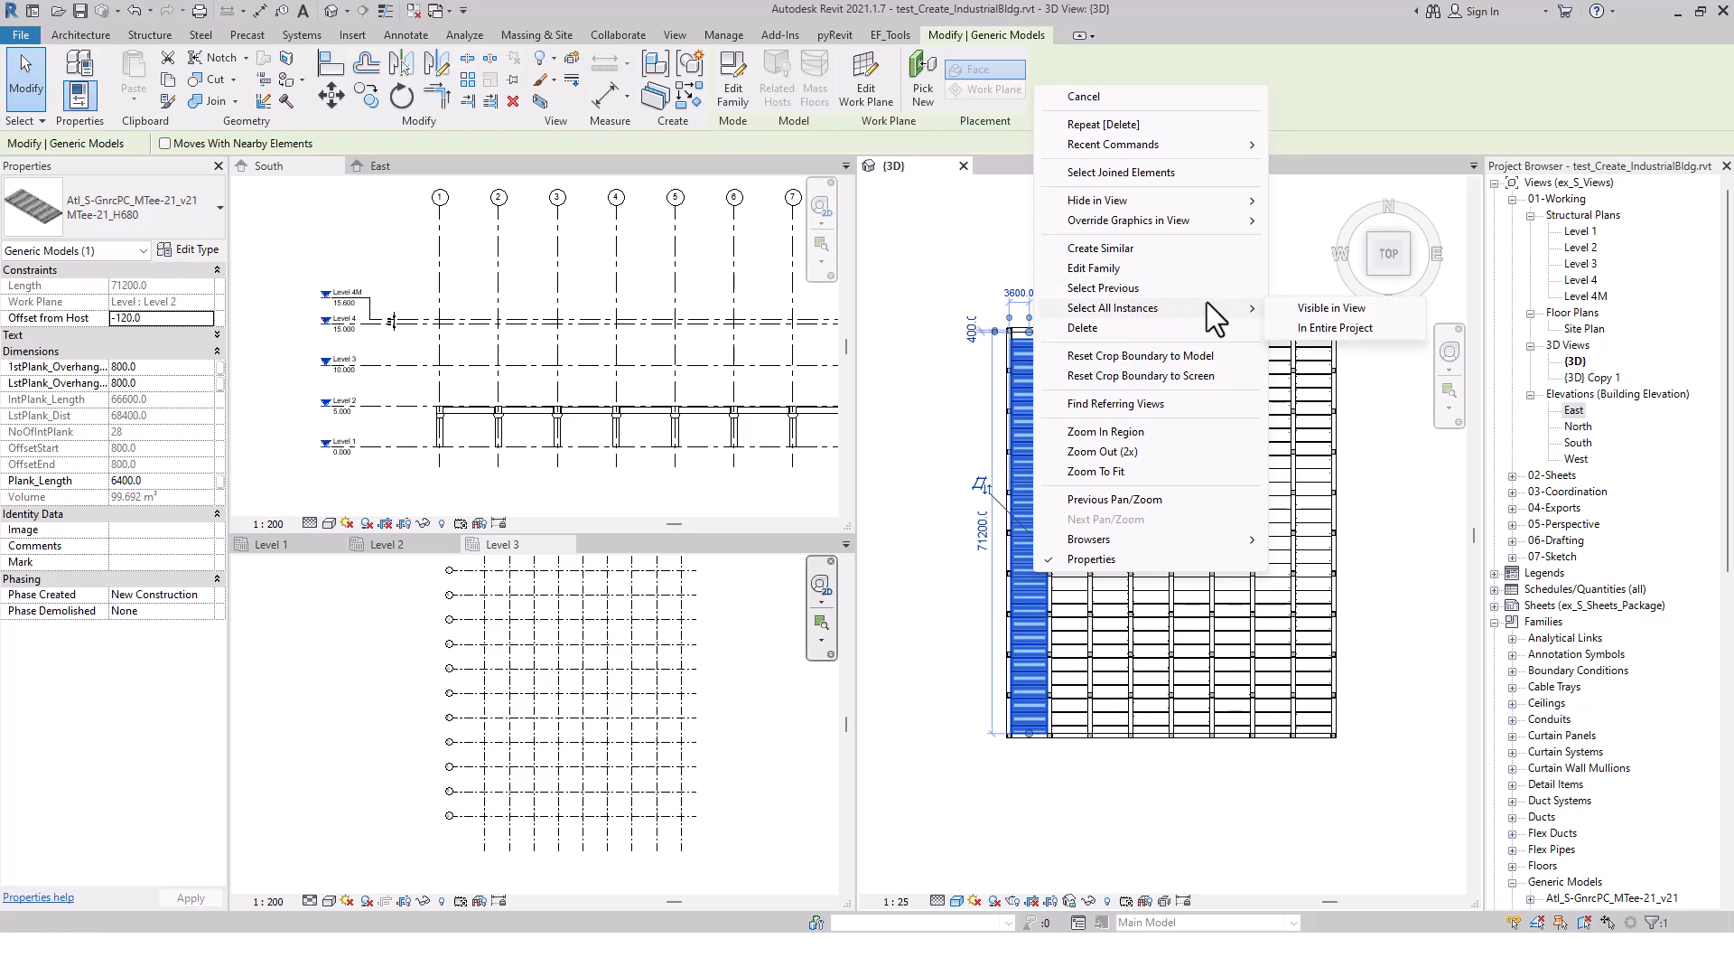
click(1312, 310)
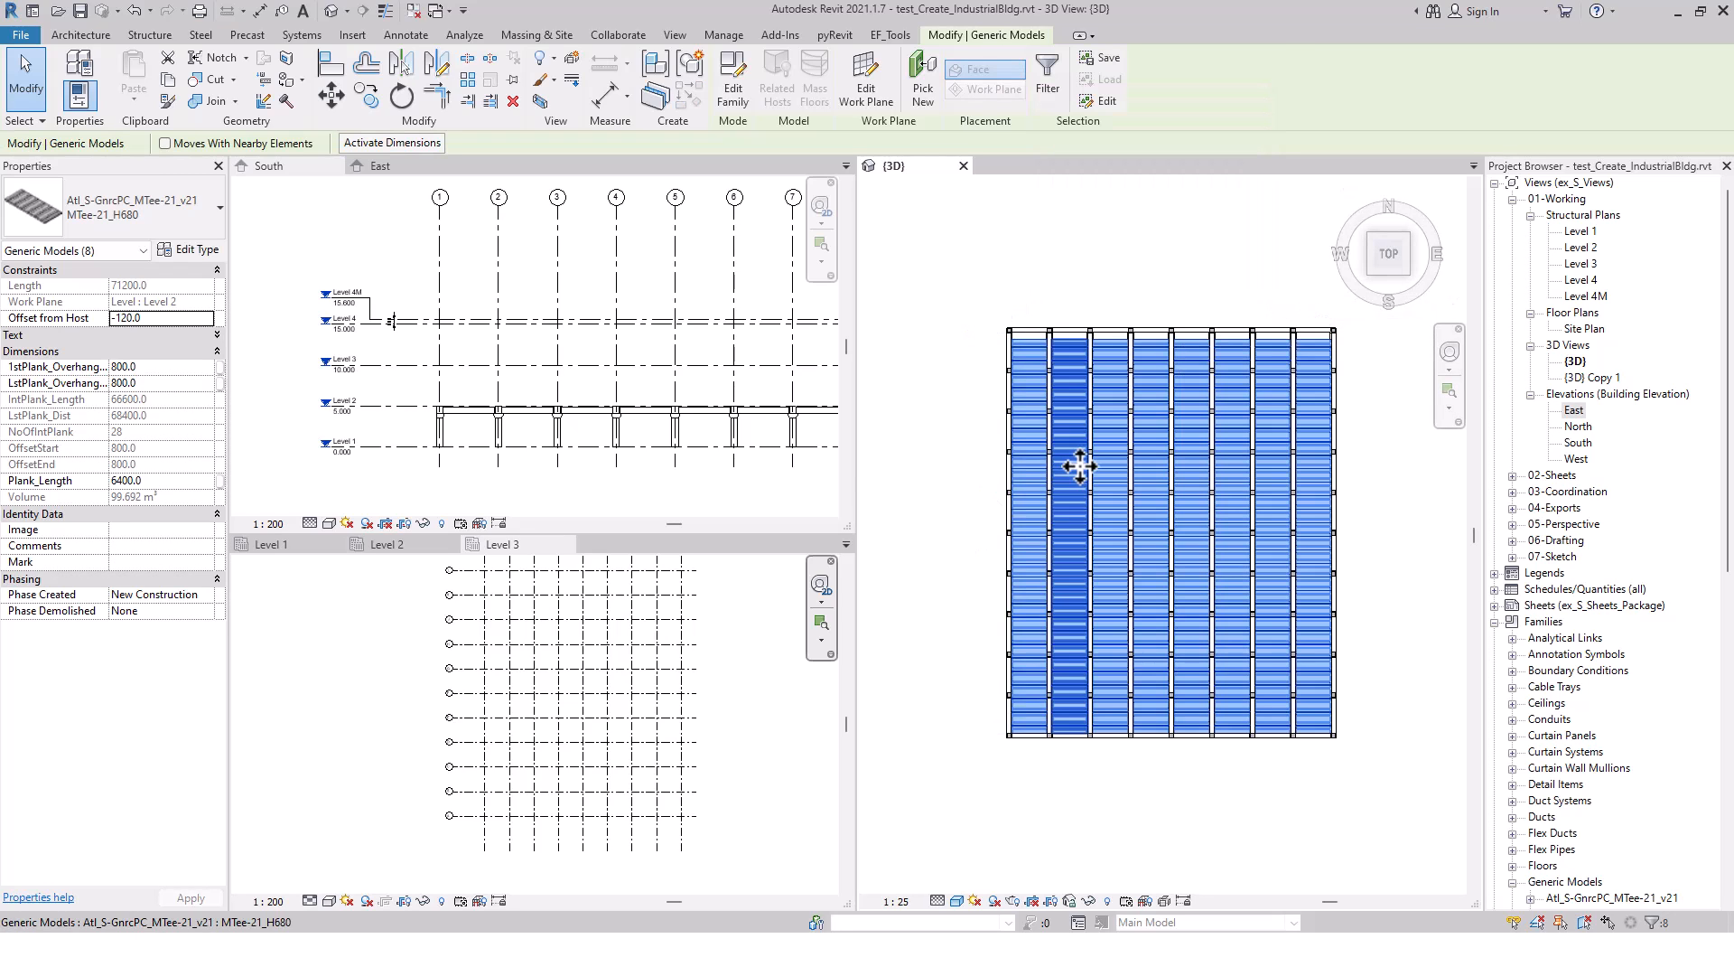
click(168, 216)
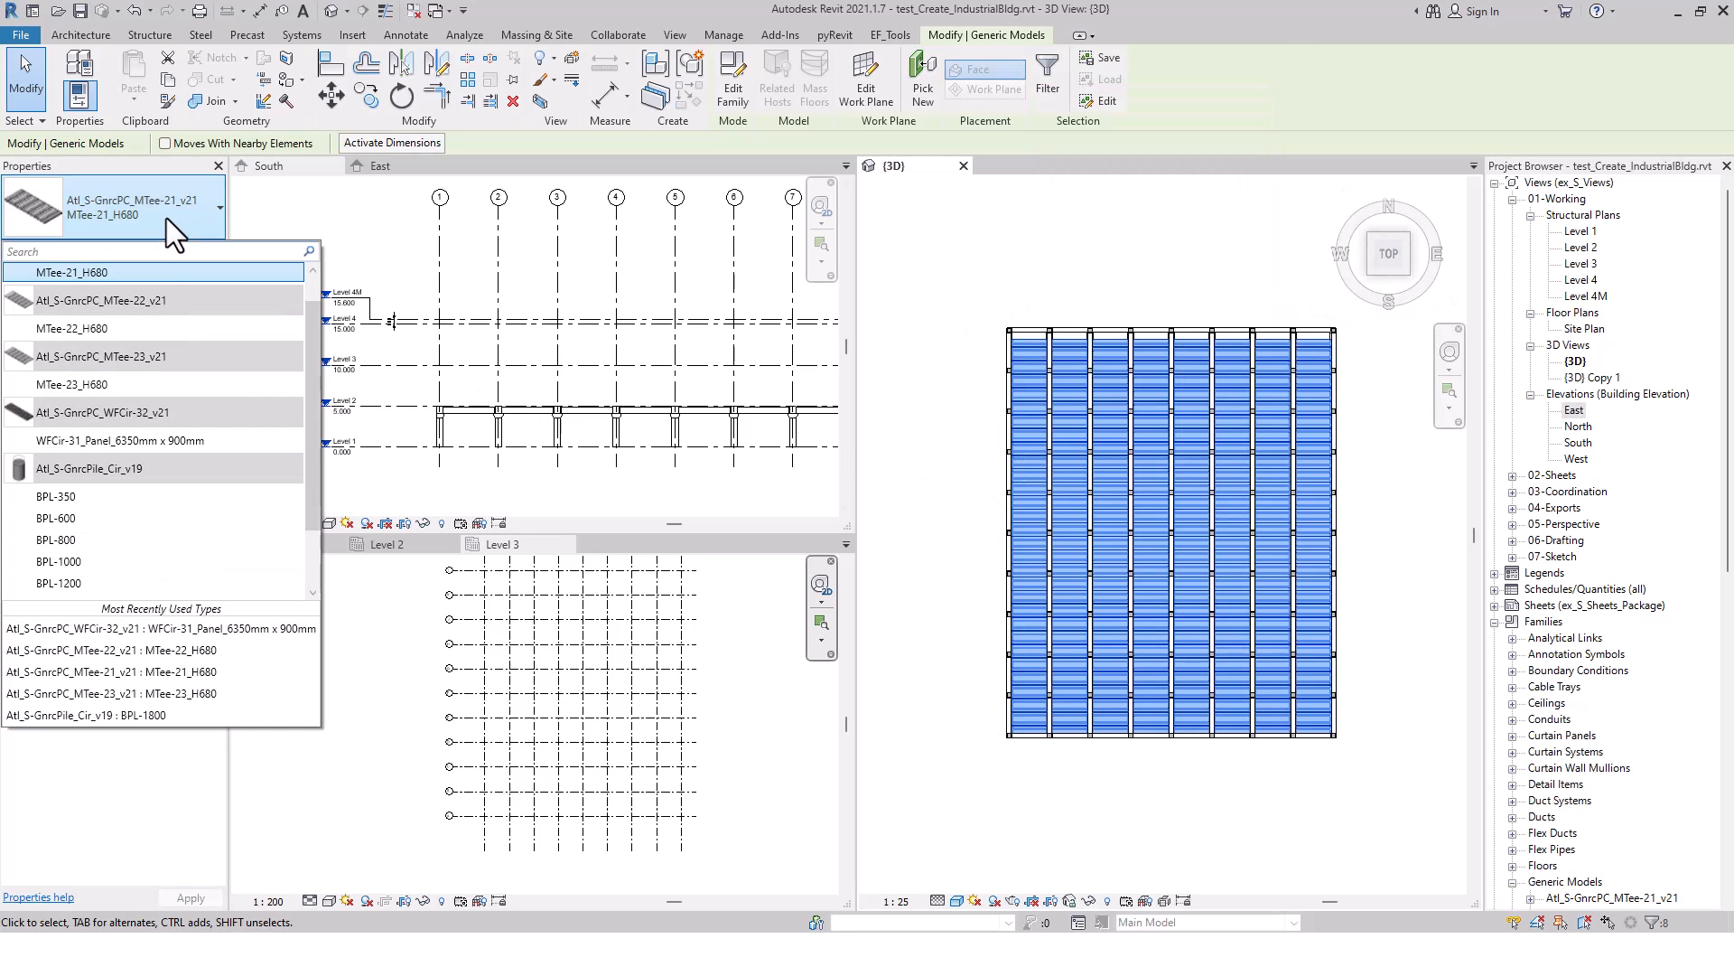
click(139, 327)
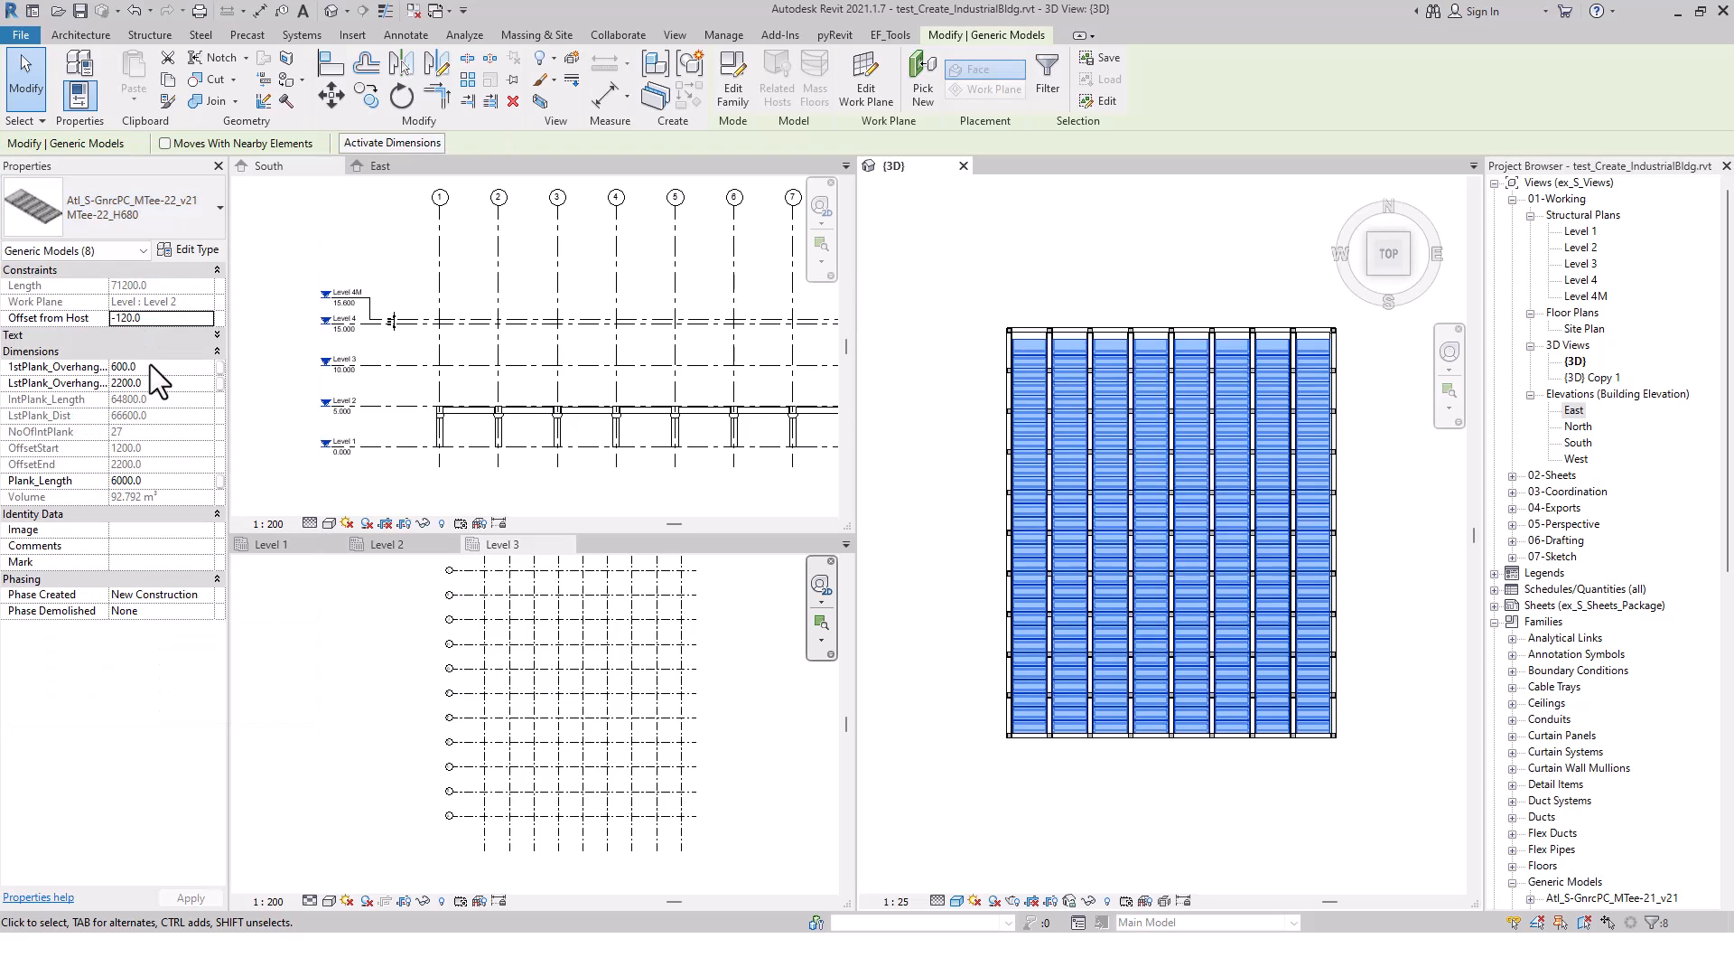
Set the selected tee slabs' first and last plank overhangs to 800 and their plank length to 6400, and apply
click(150, 365)
text(8)
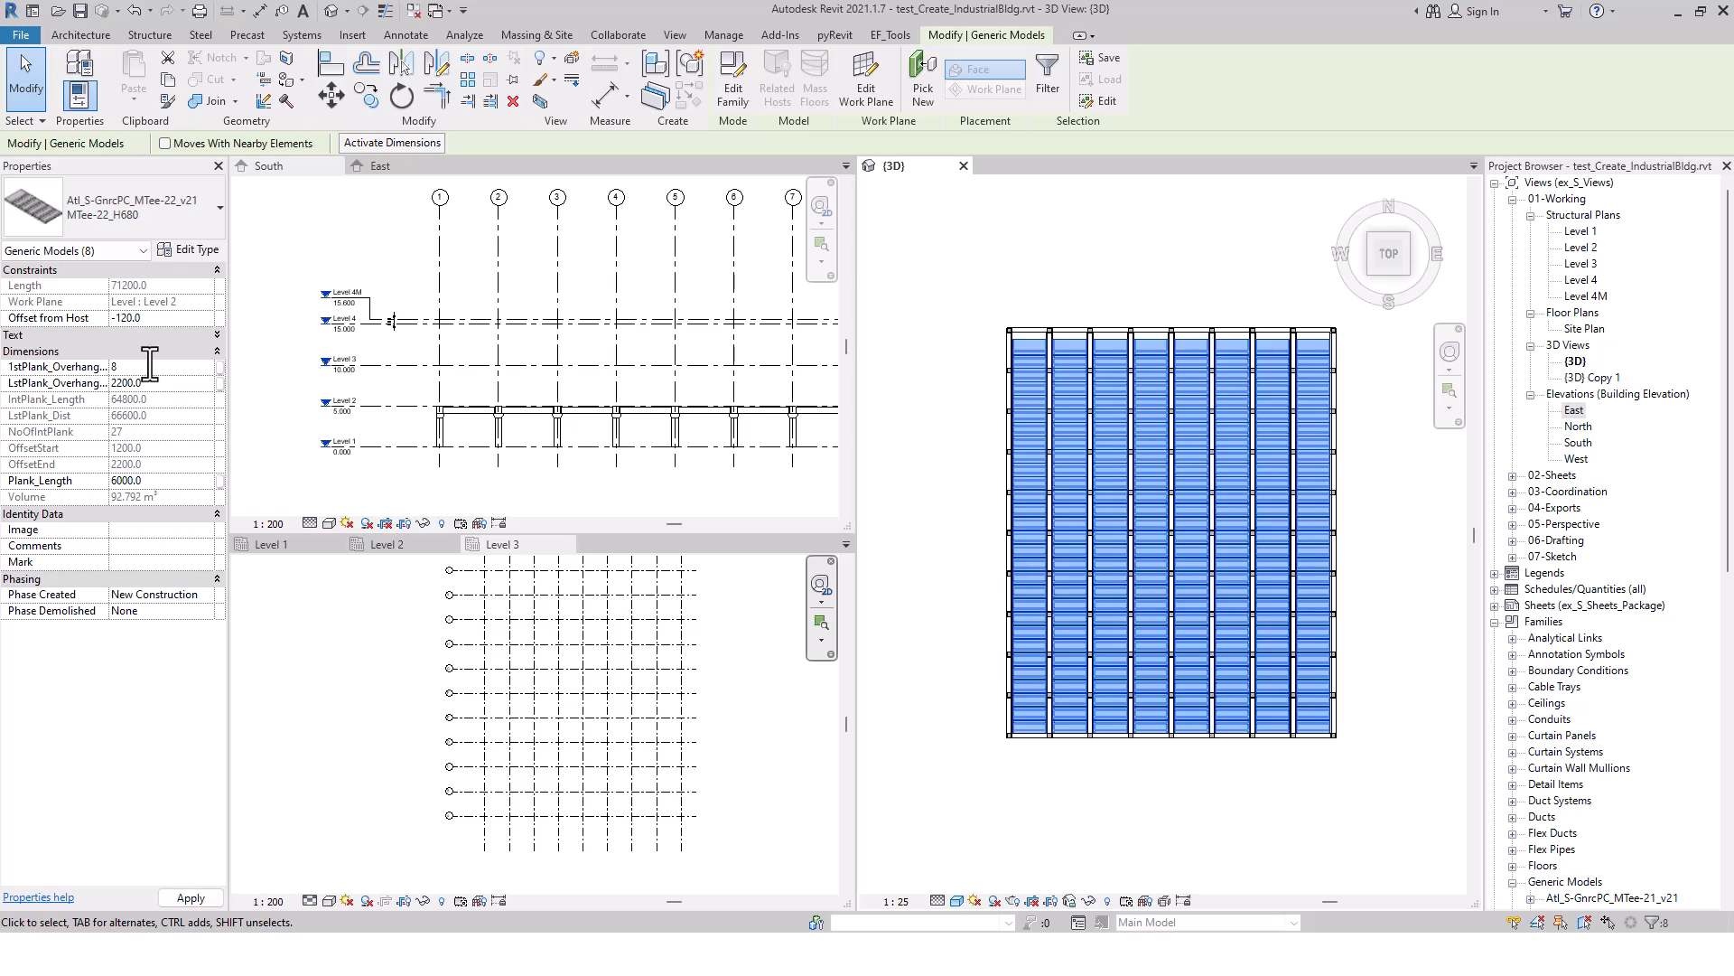
text(00)
click(149, 385)
text(800)
click(159, 481)
text(6400)
click(184, 892)
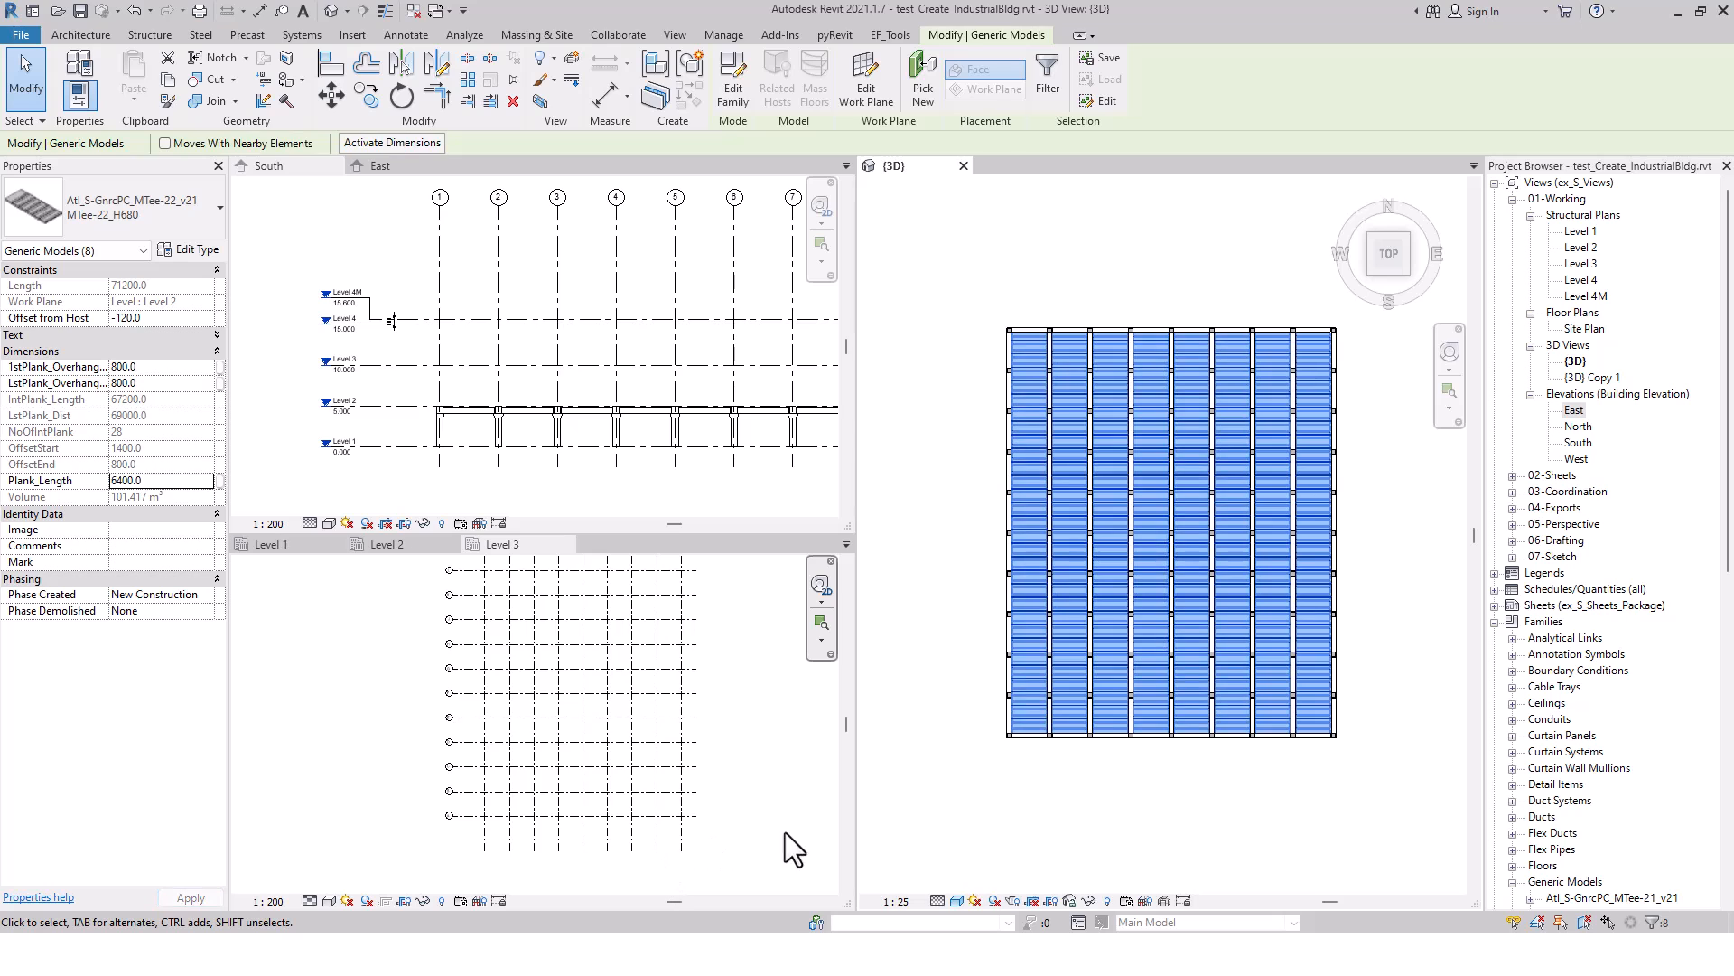
Examine the first and last planks of the modified tee slabs against the edge beams, clear the selection, and inspect the floor isometrically
scroll(1017, 750, up, 3)
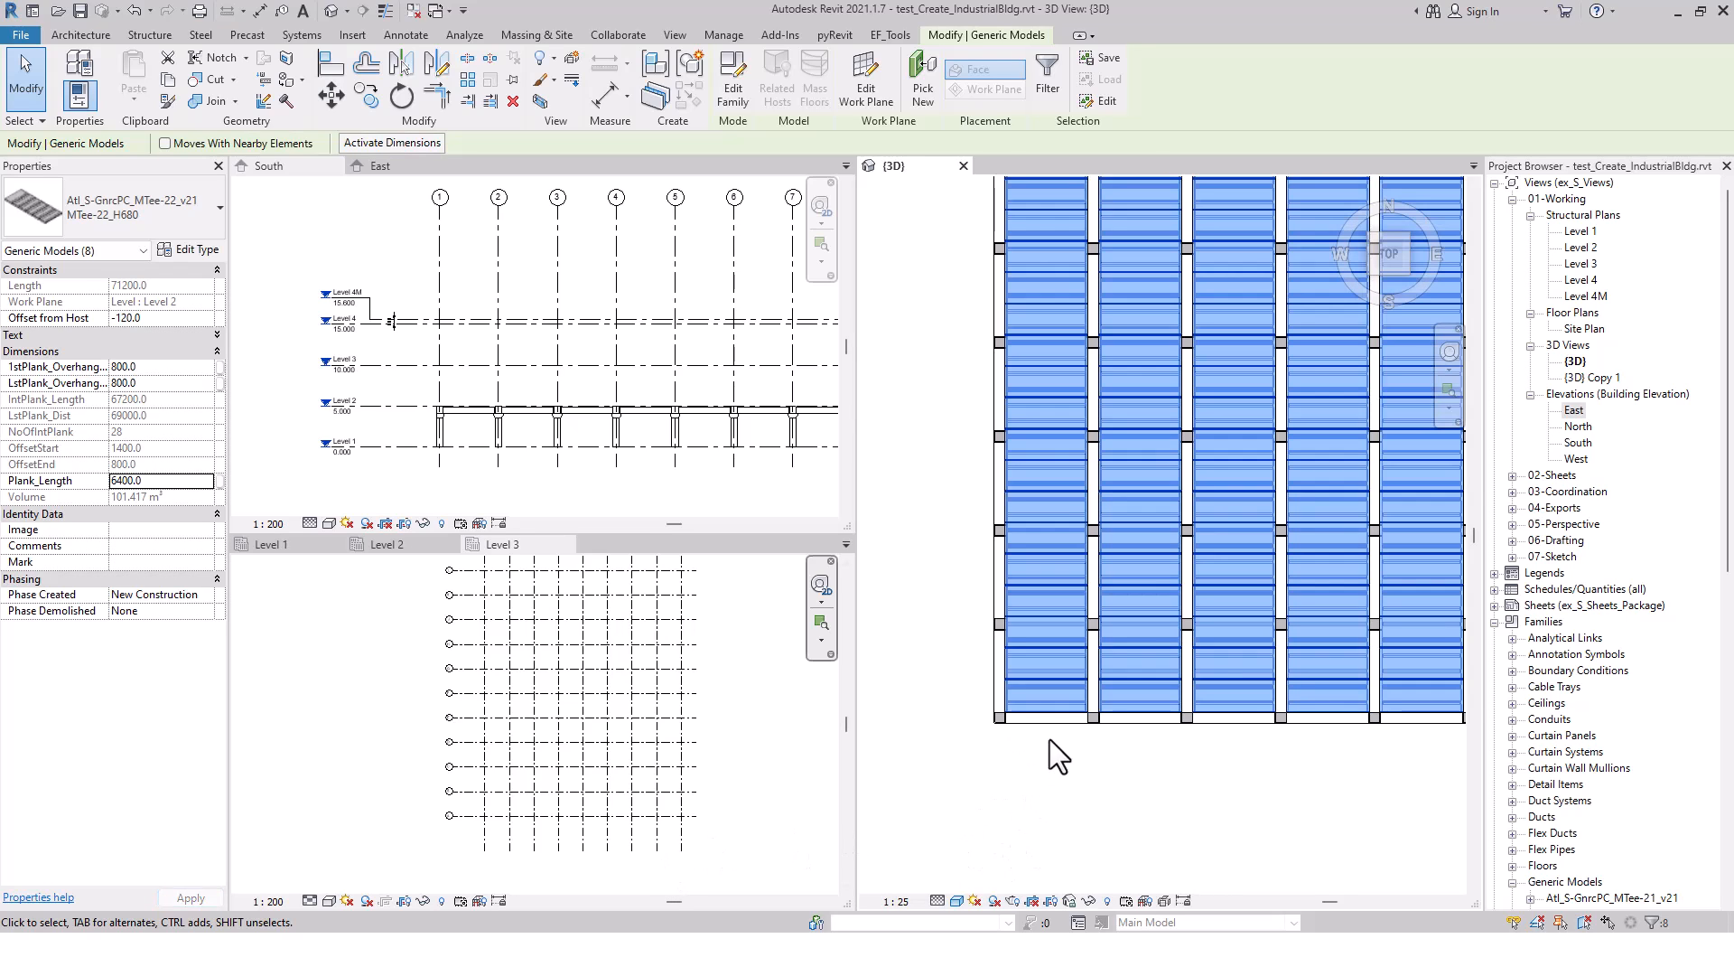
scroll(1048, 741, up, 5)
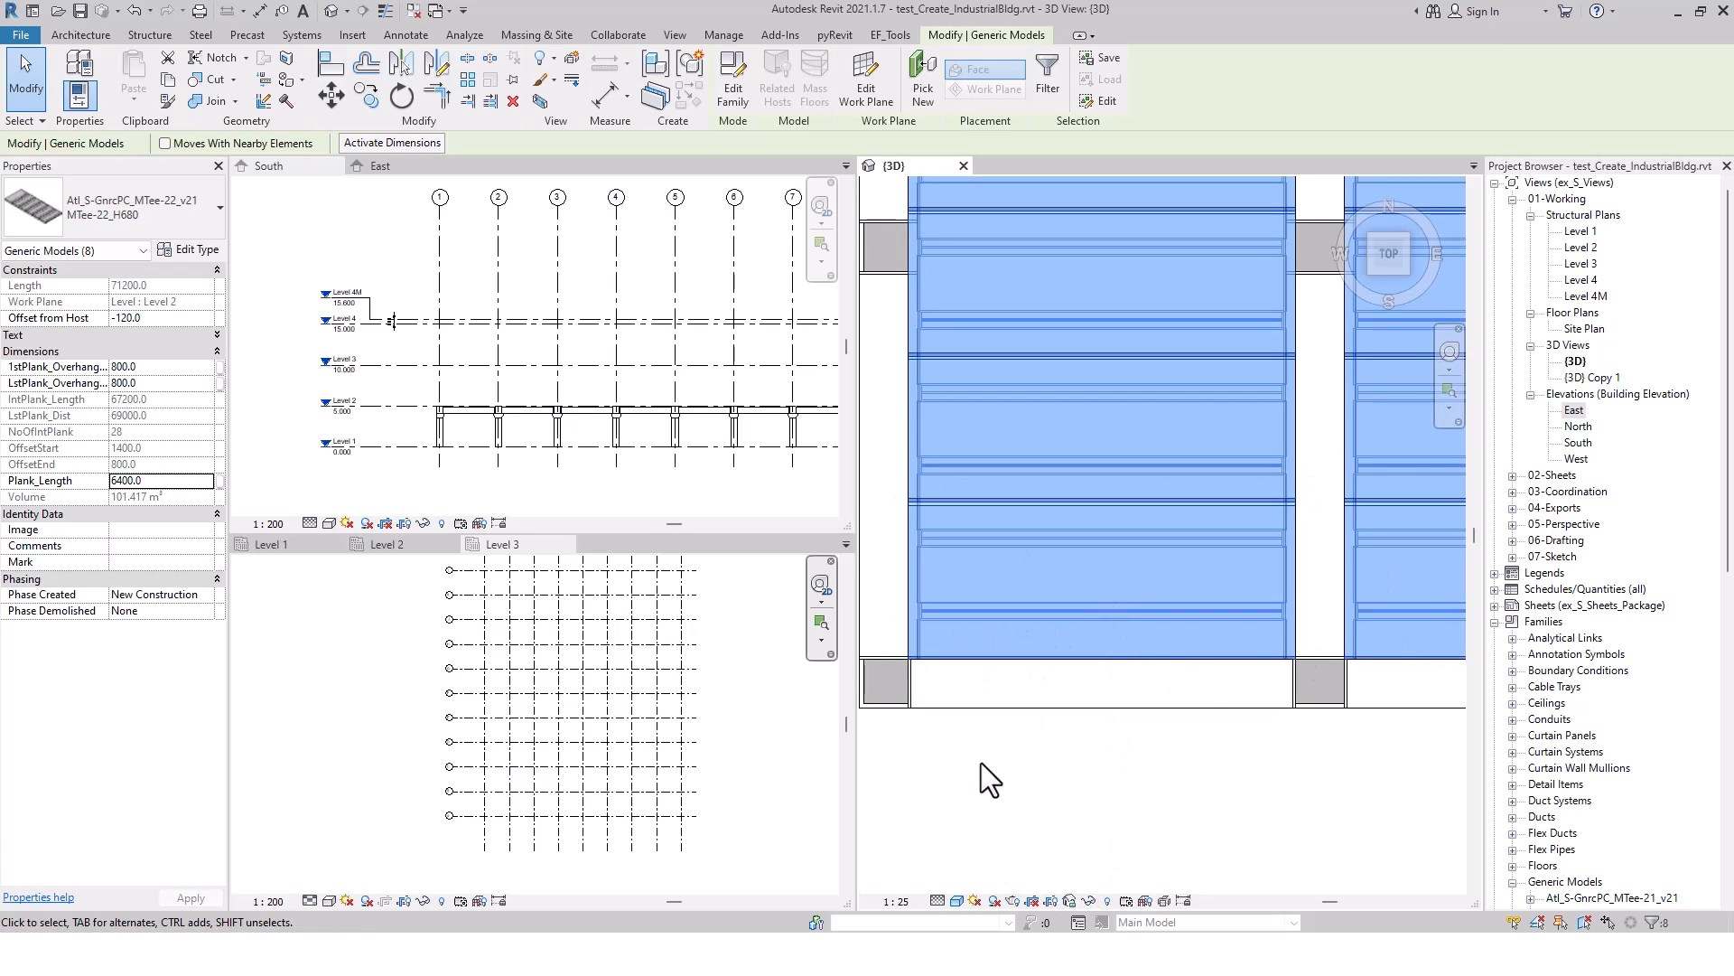
scroll(1237, 673, down, 2)
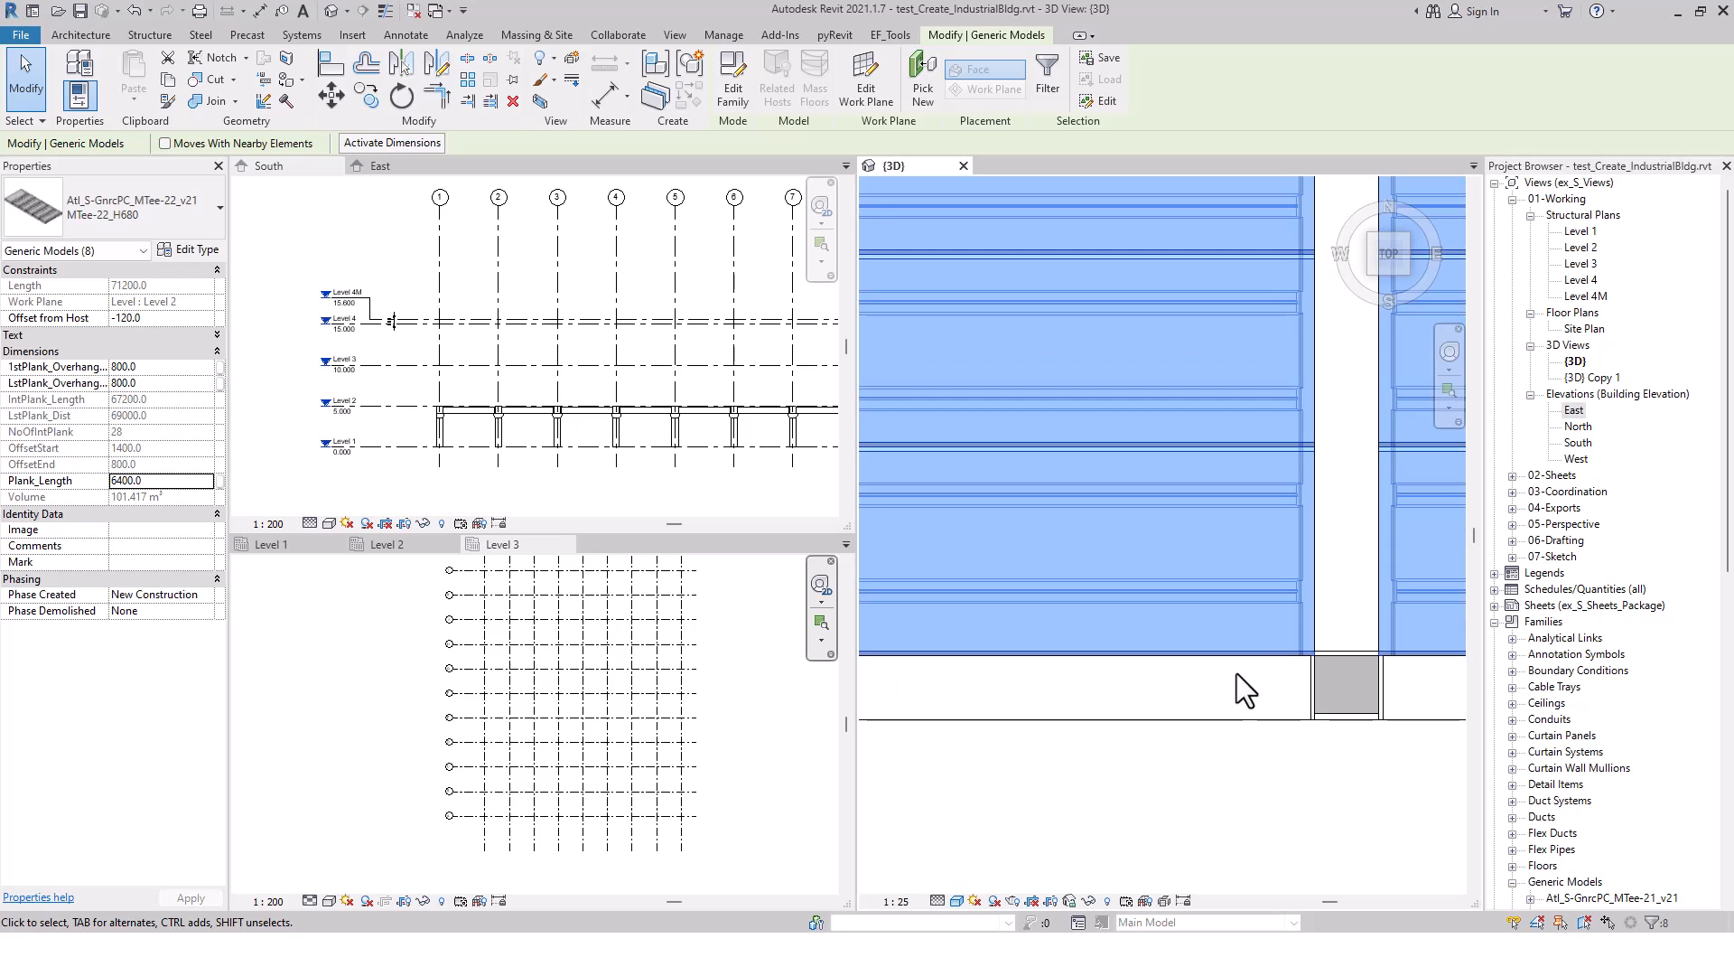
scroll(1223, 708, down, 2)
scroll(1190, 774, down, 2)
middle_drag(1170, 462, 1167, 681)
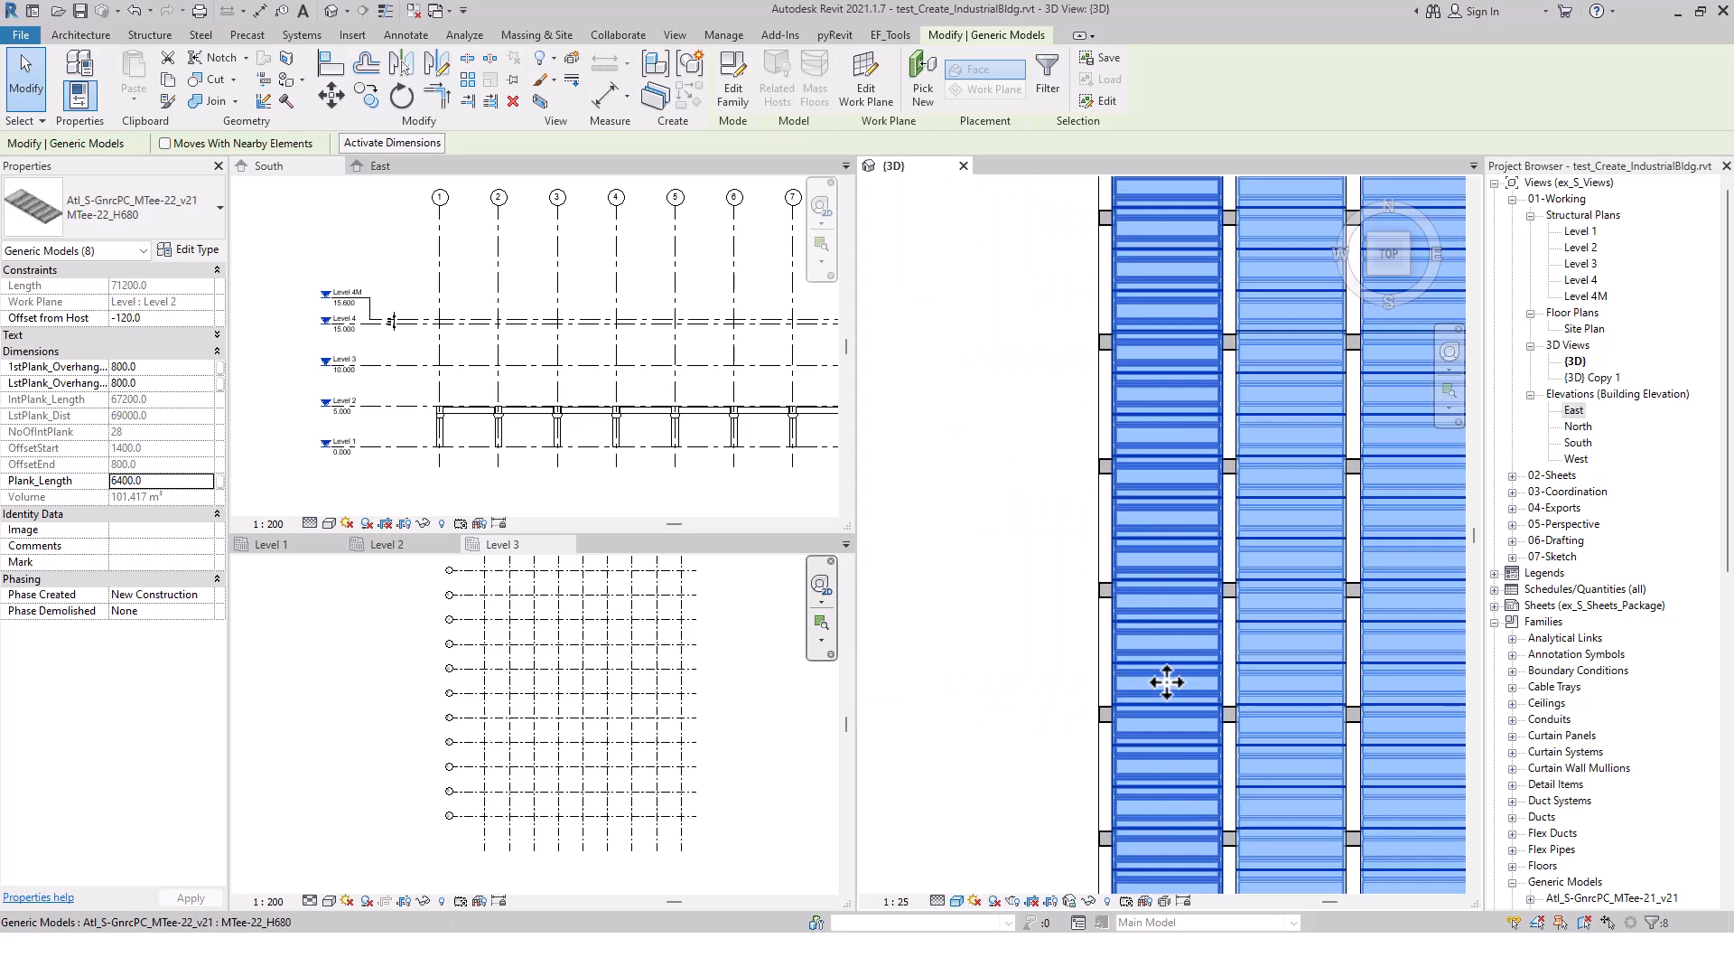
middle_drag(1205, 497, 1196, 813)
middle_drag(1209, 309, 1217, 652)
scroll(1164, 509, up, 9)
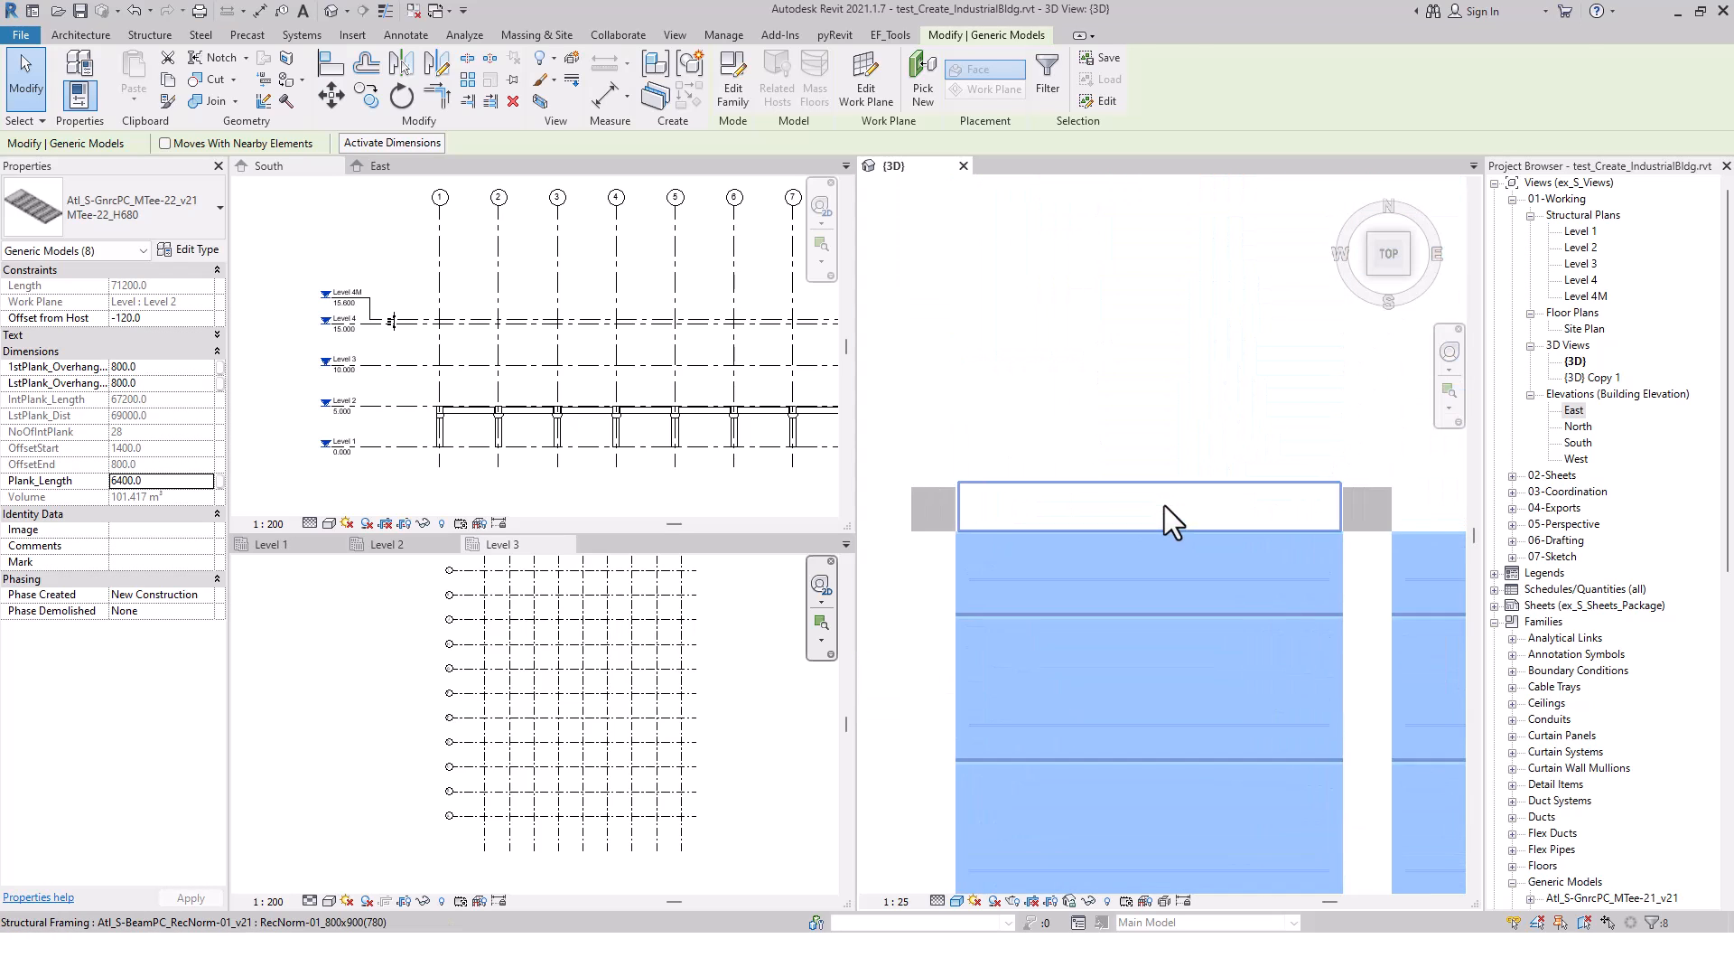
click(1158, 425)
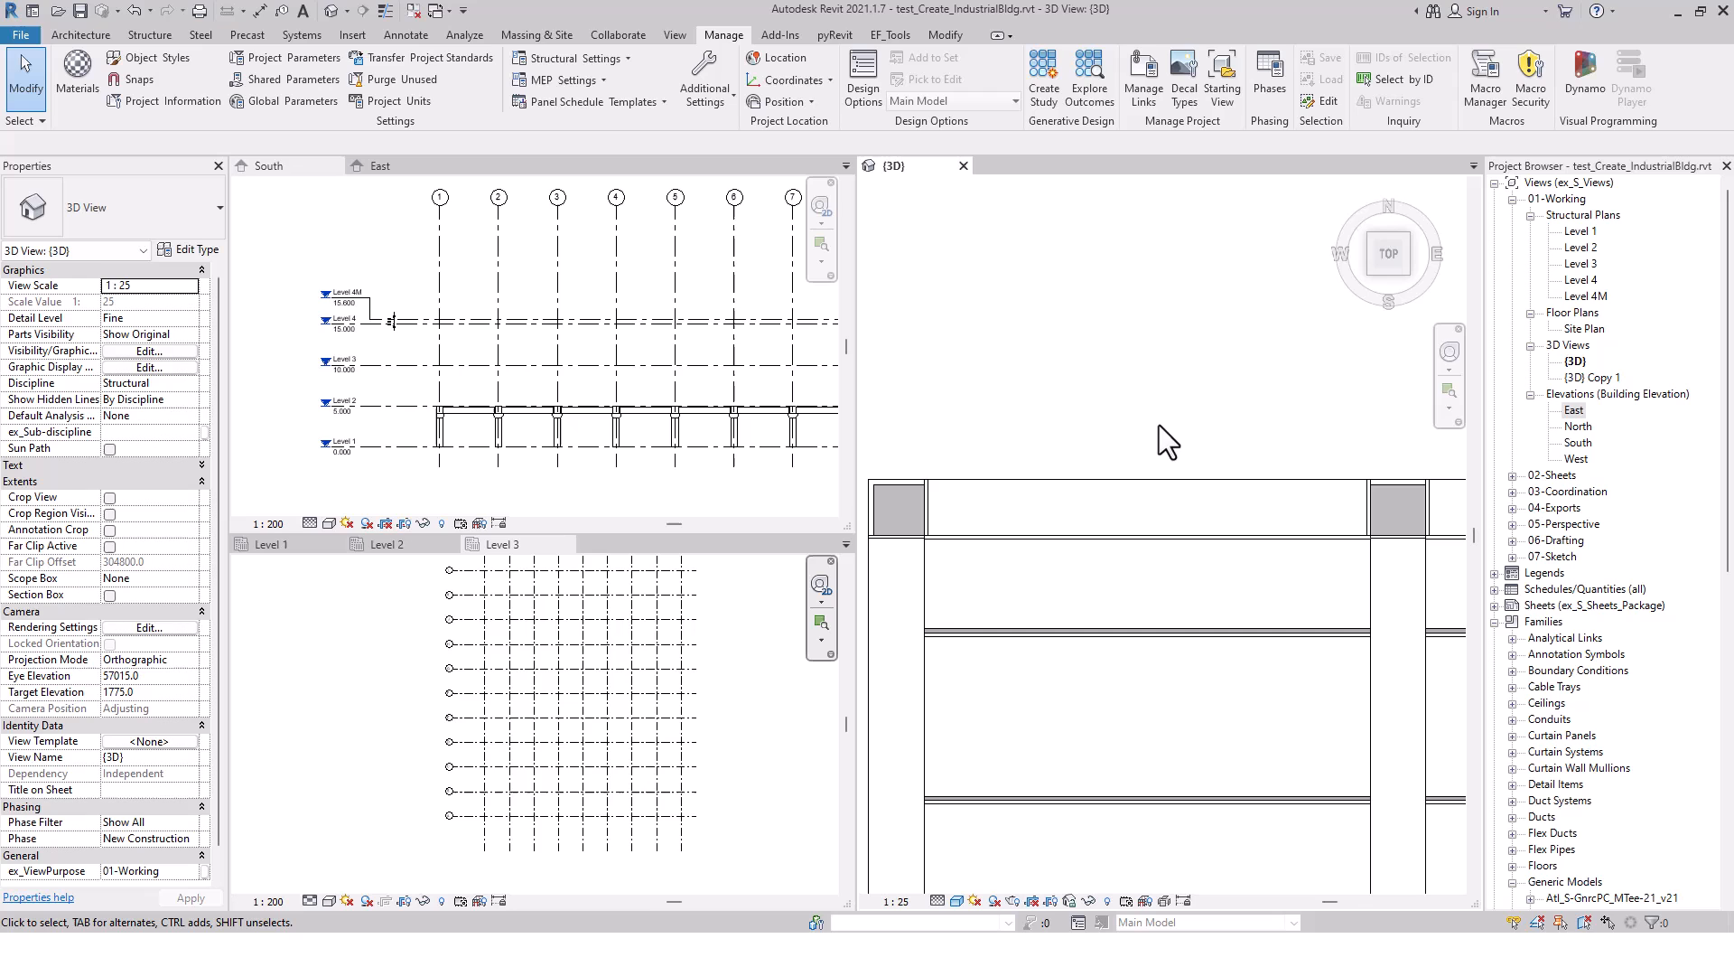
click(1370, 273)
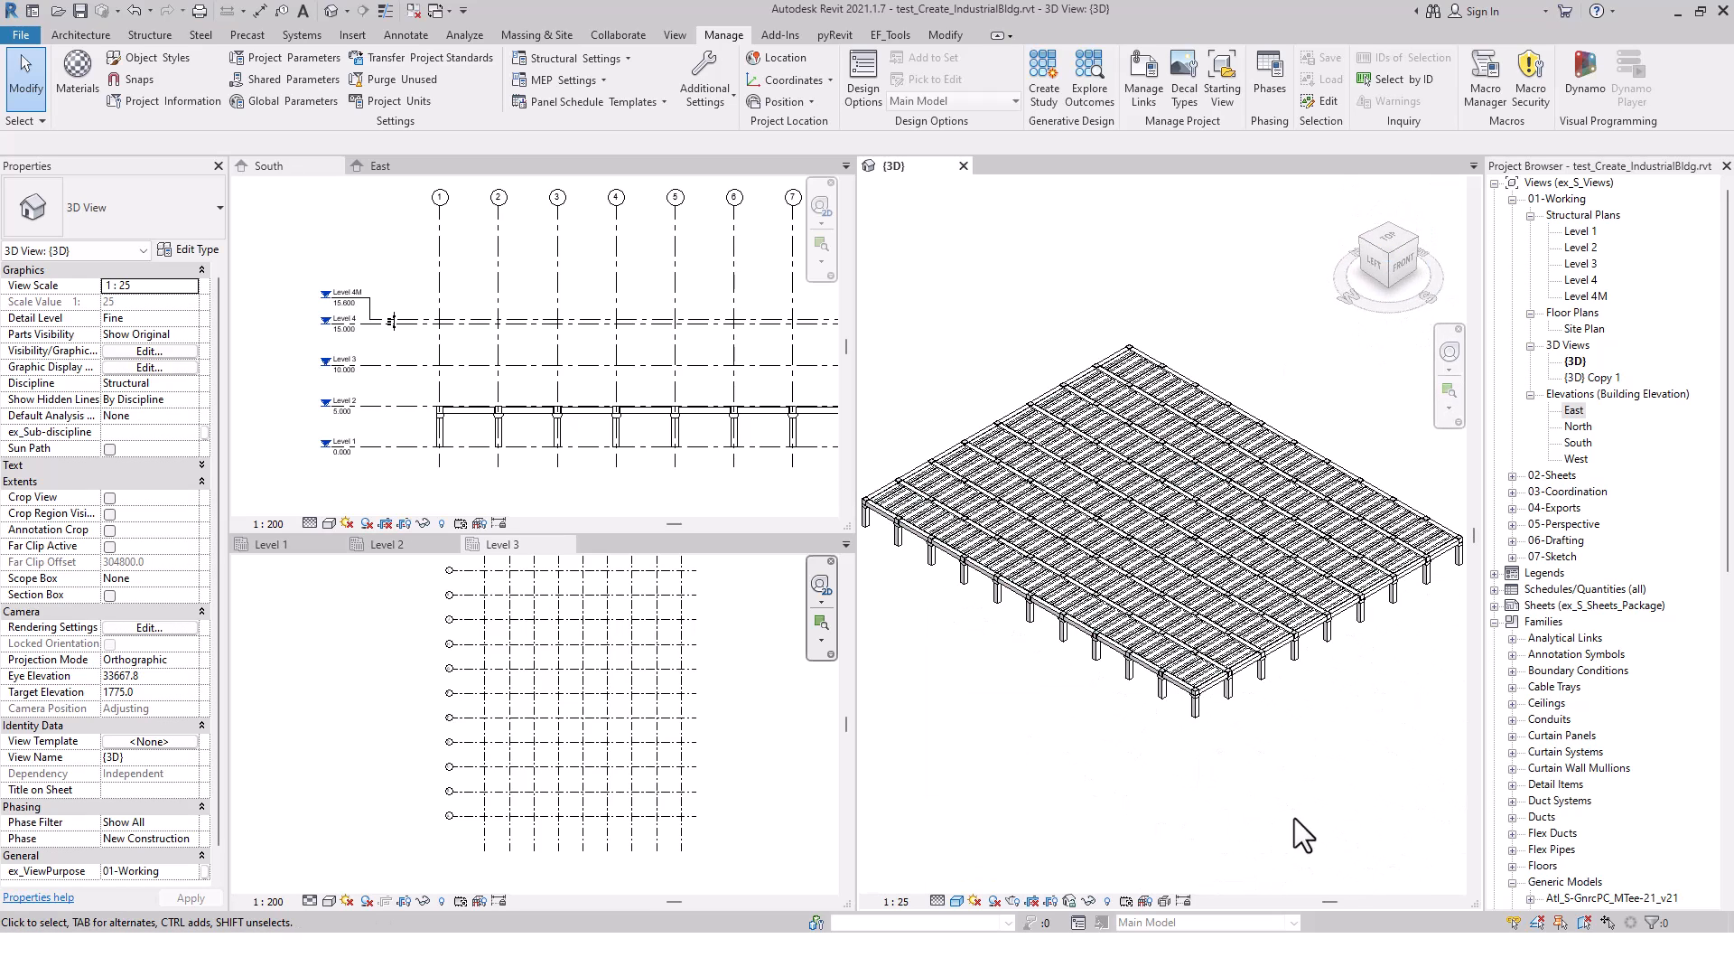
scroll(1265, 710, up, 5)
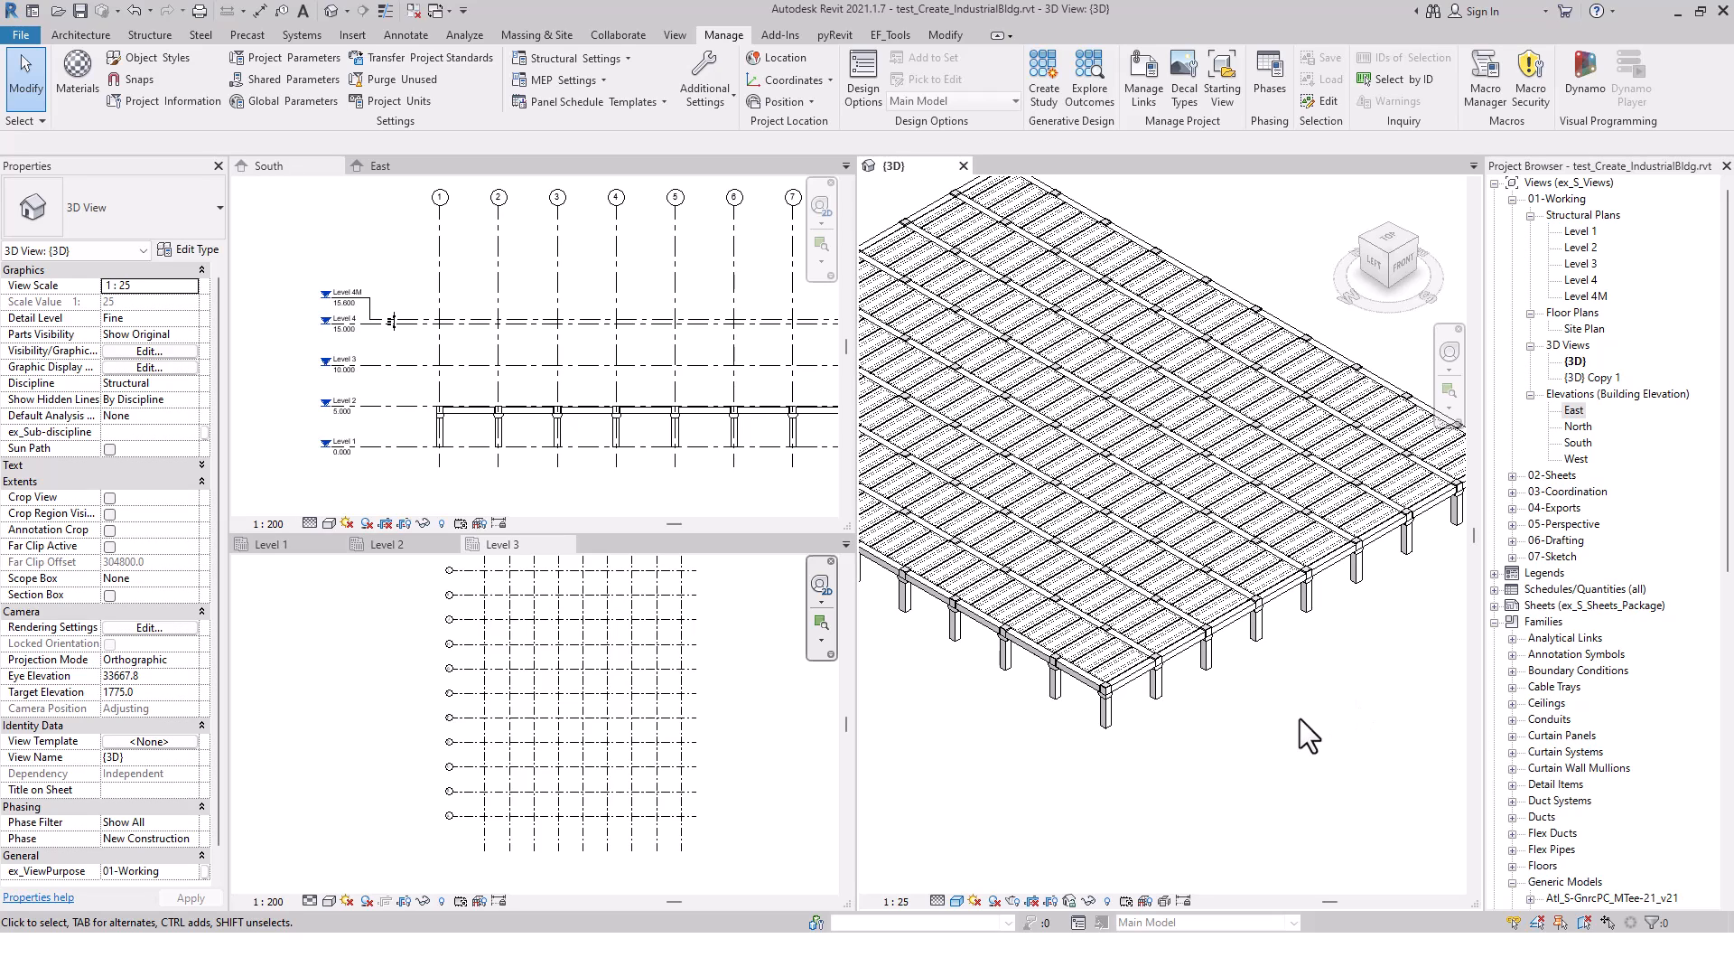
scroll(1281, 723, down, 3)
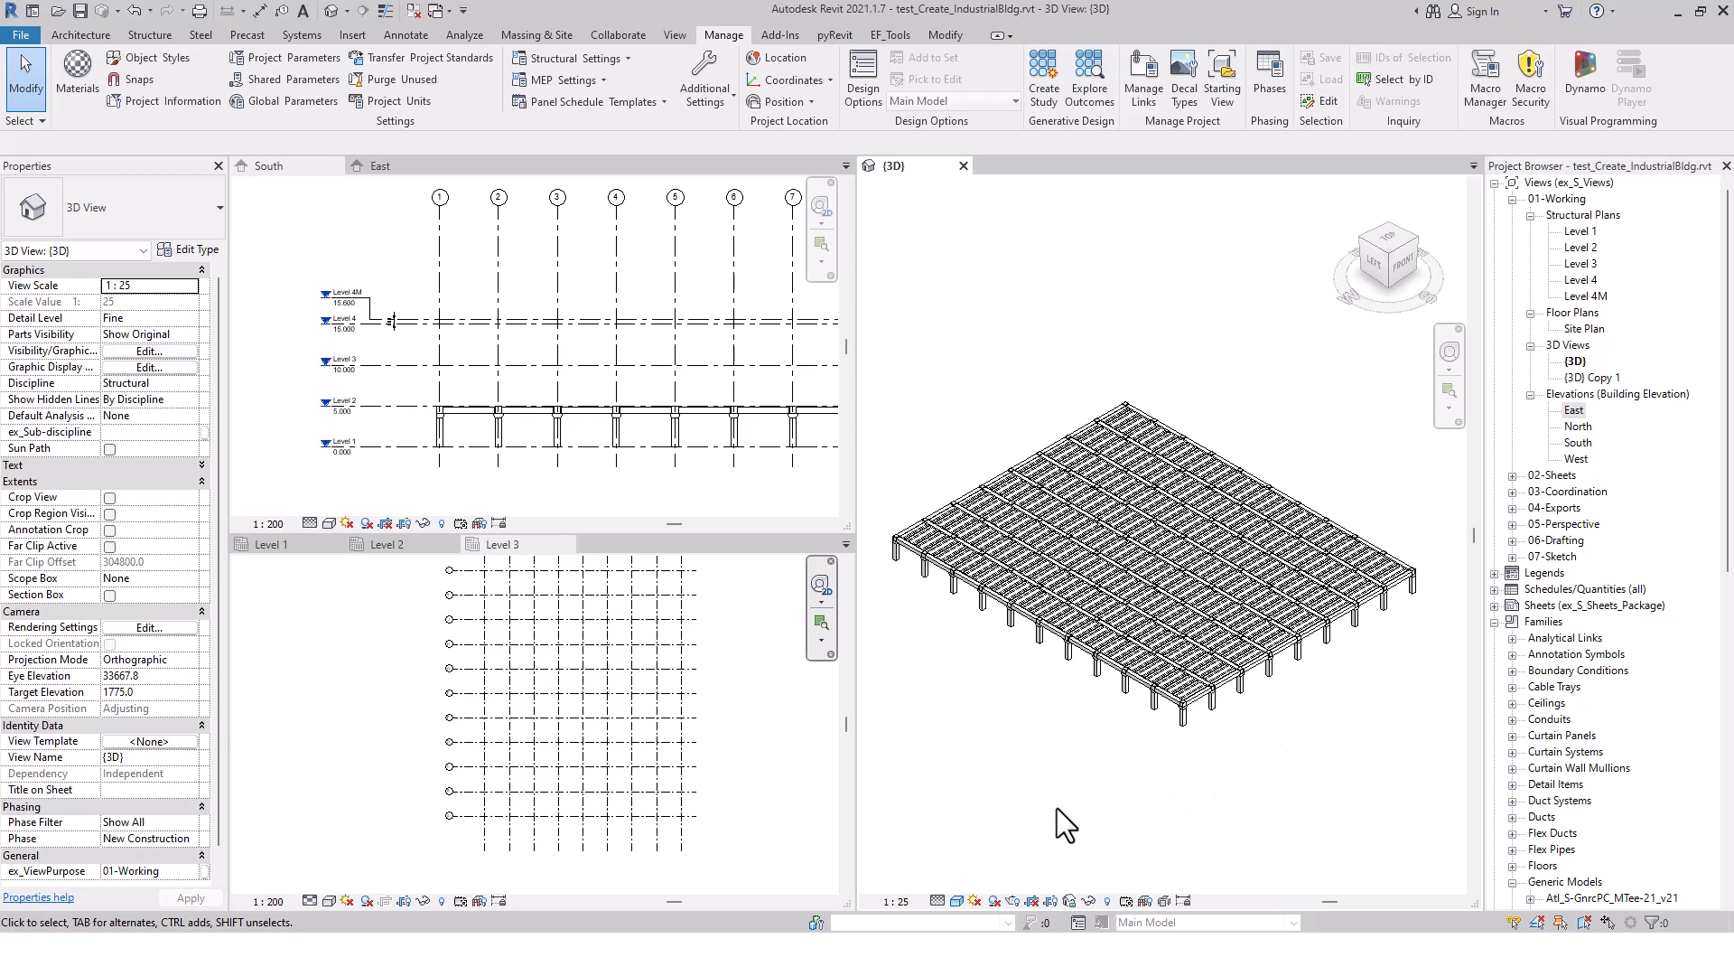
Switch to Dynamo Player, open the inputs of Bldg-Create_PC-Bldg_w_Internal_v2.6, and pick grid 1 and the lowest horizontal grid in the Level 3 plan
key(alt+Tab)
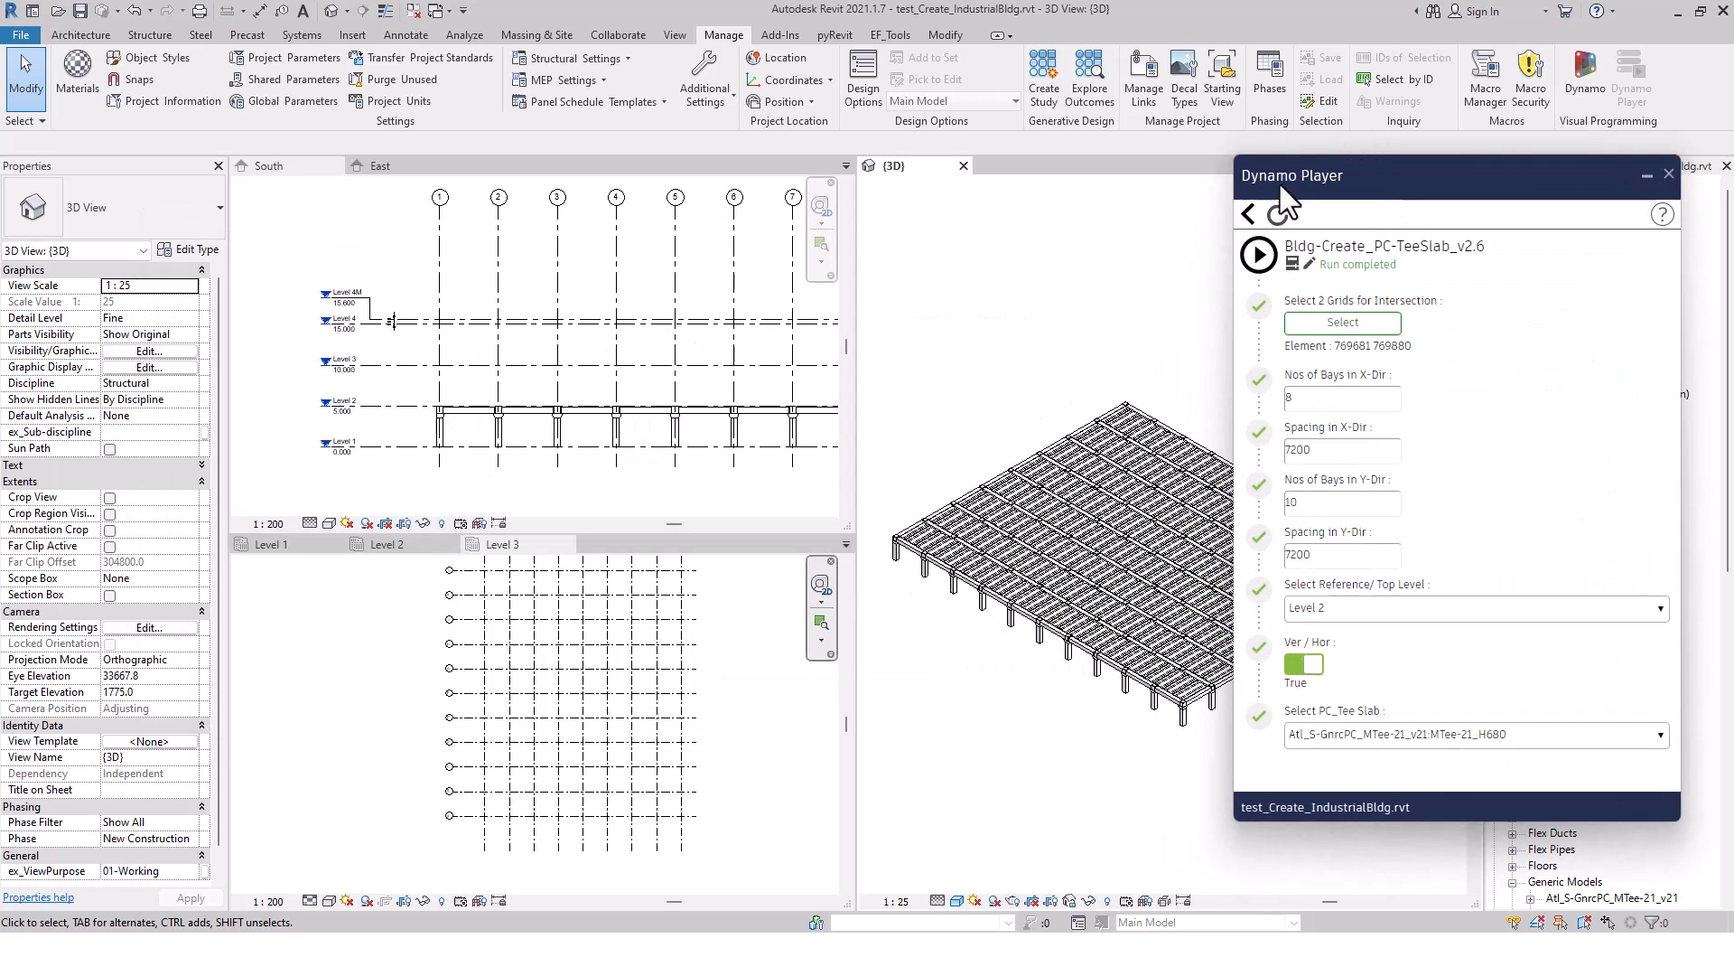
click(1248, 214)
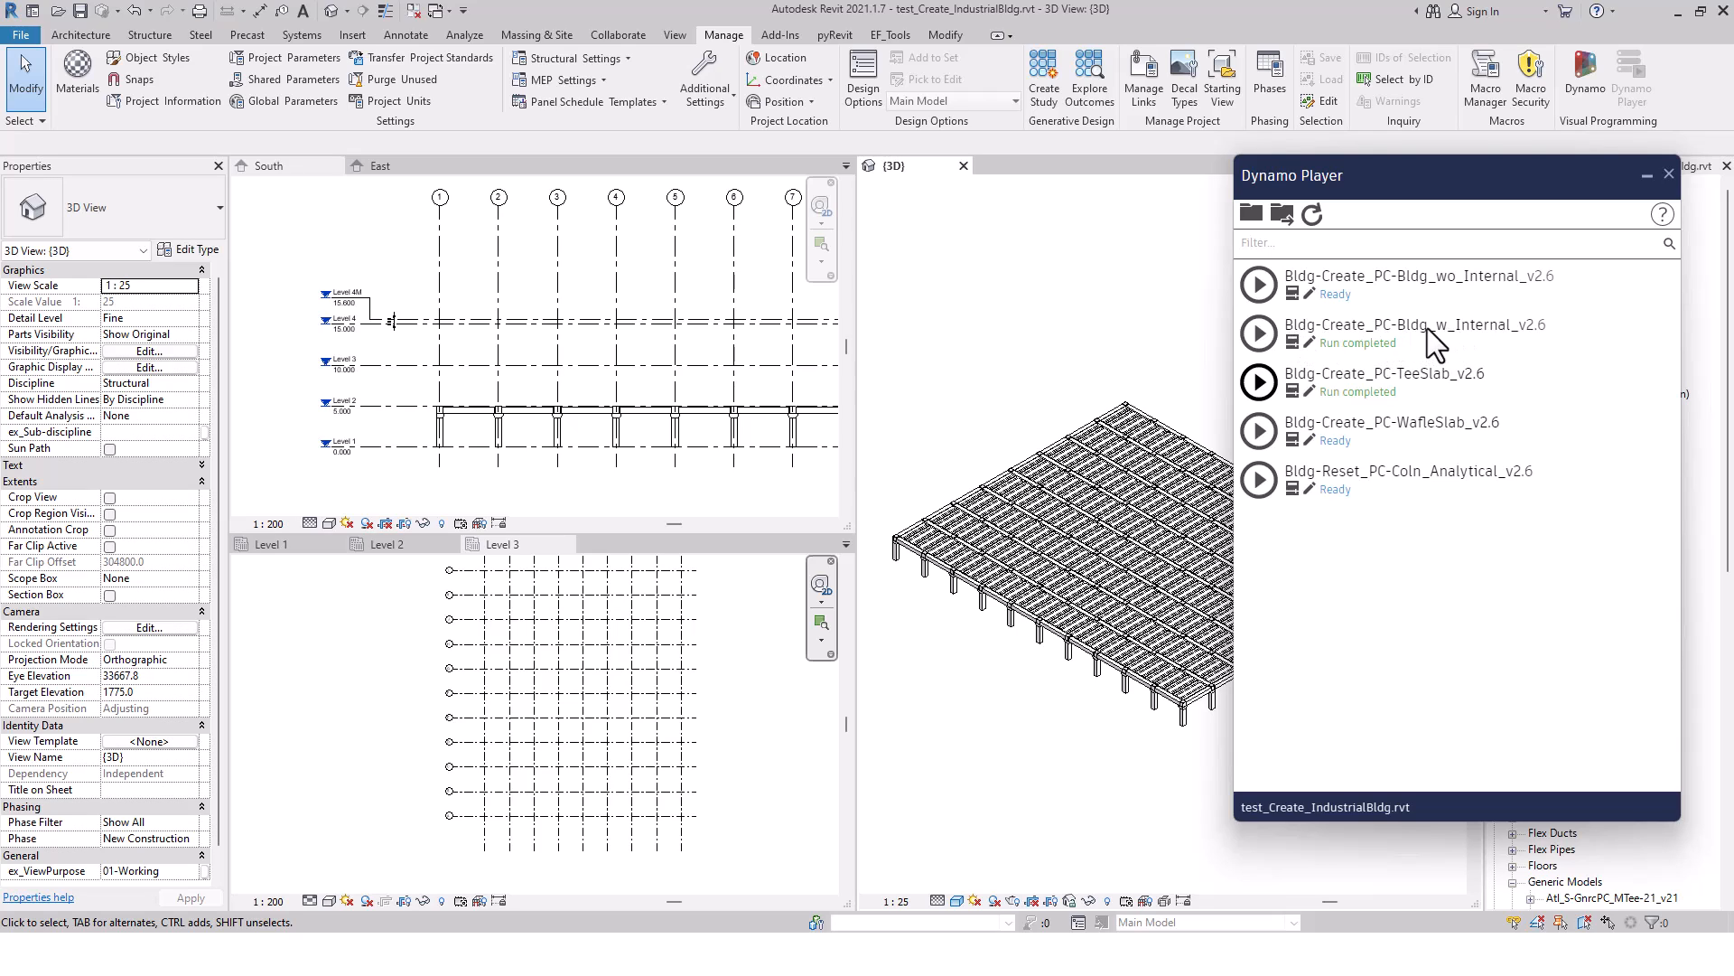
click(1292, 341)
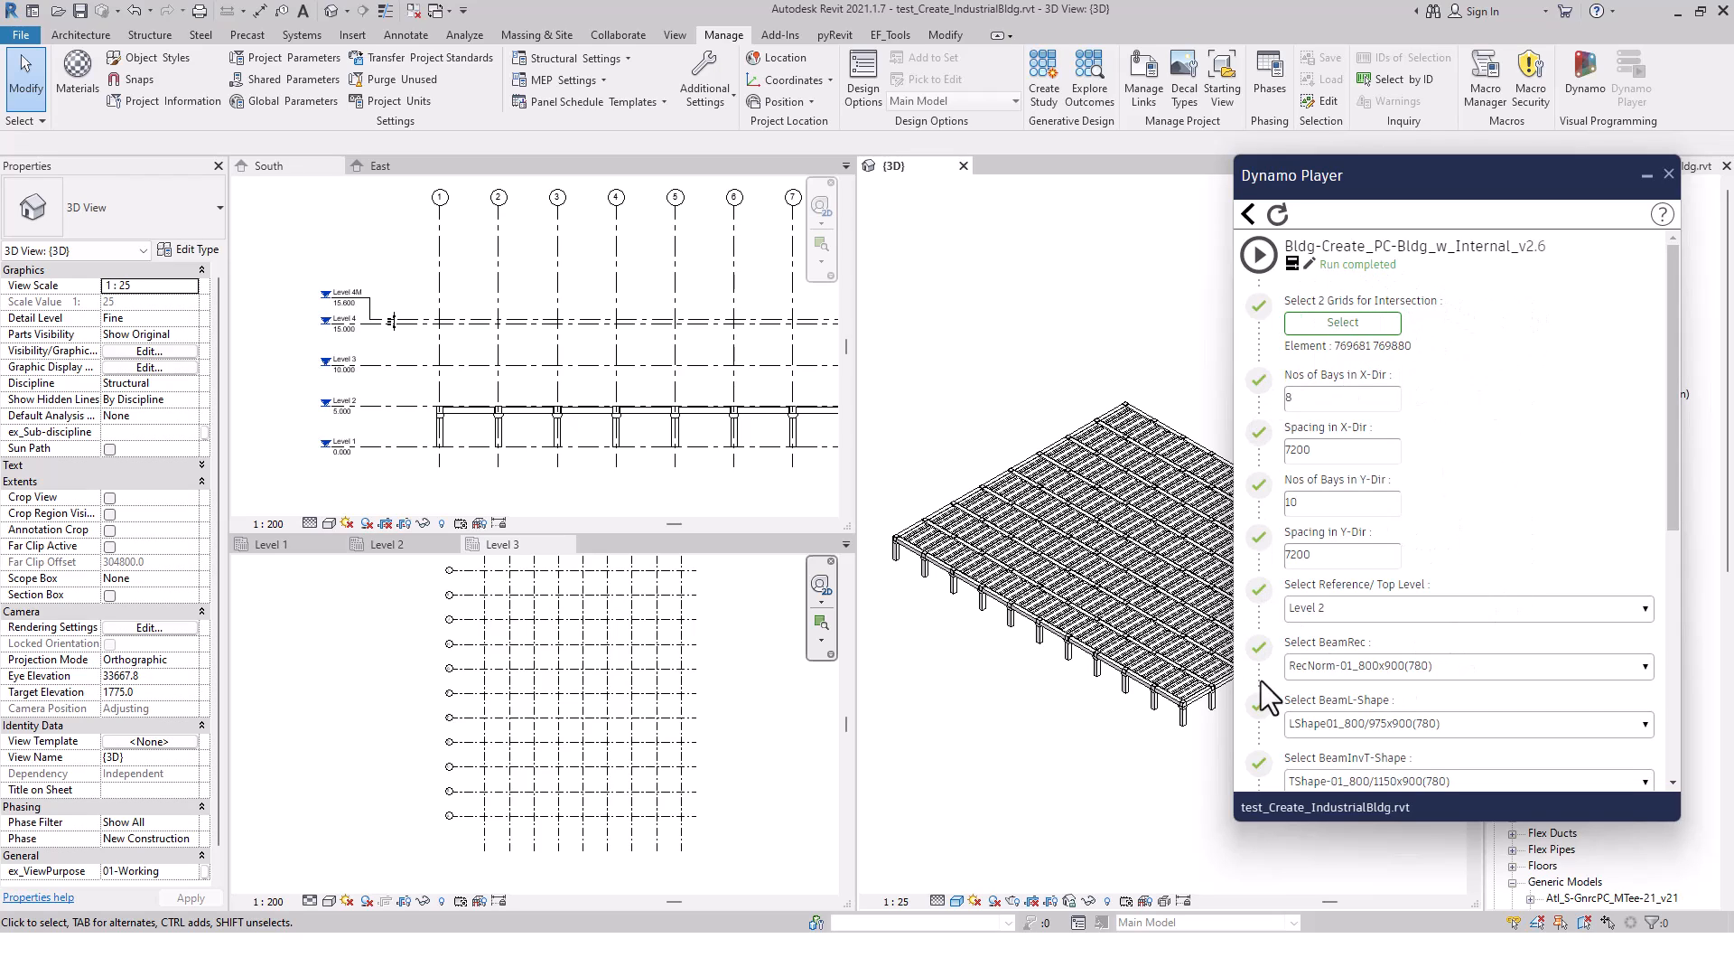
click(1335, 322)
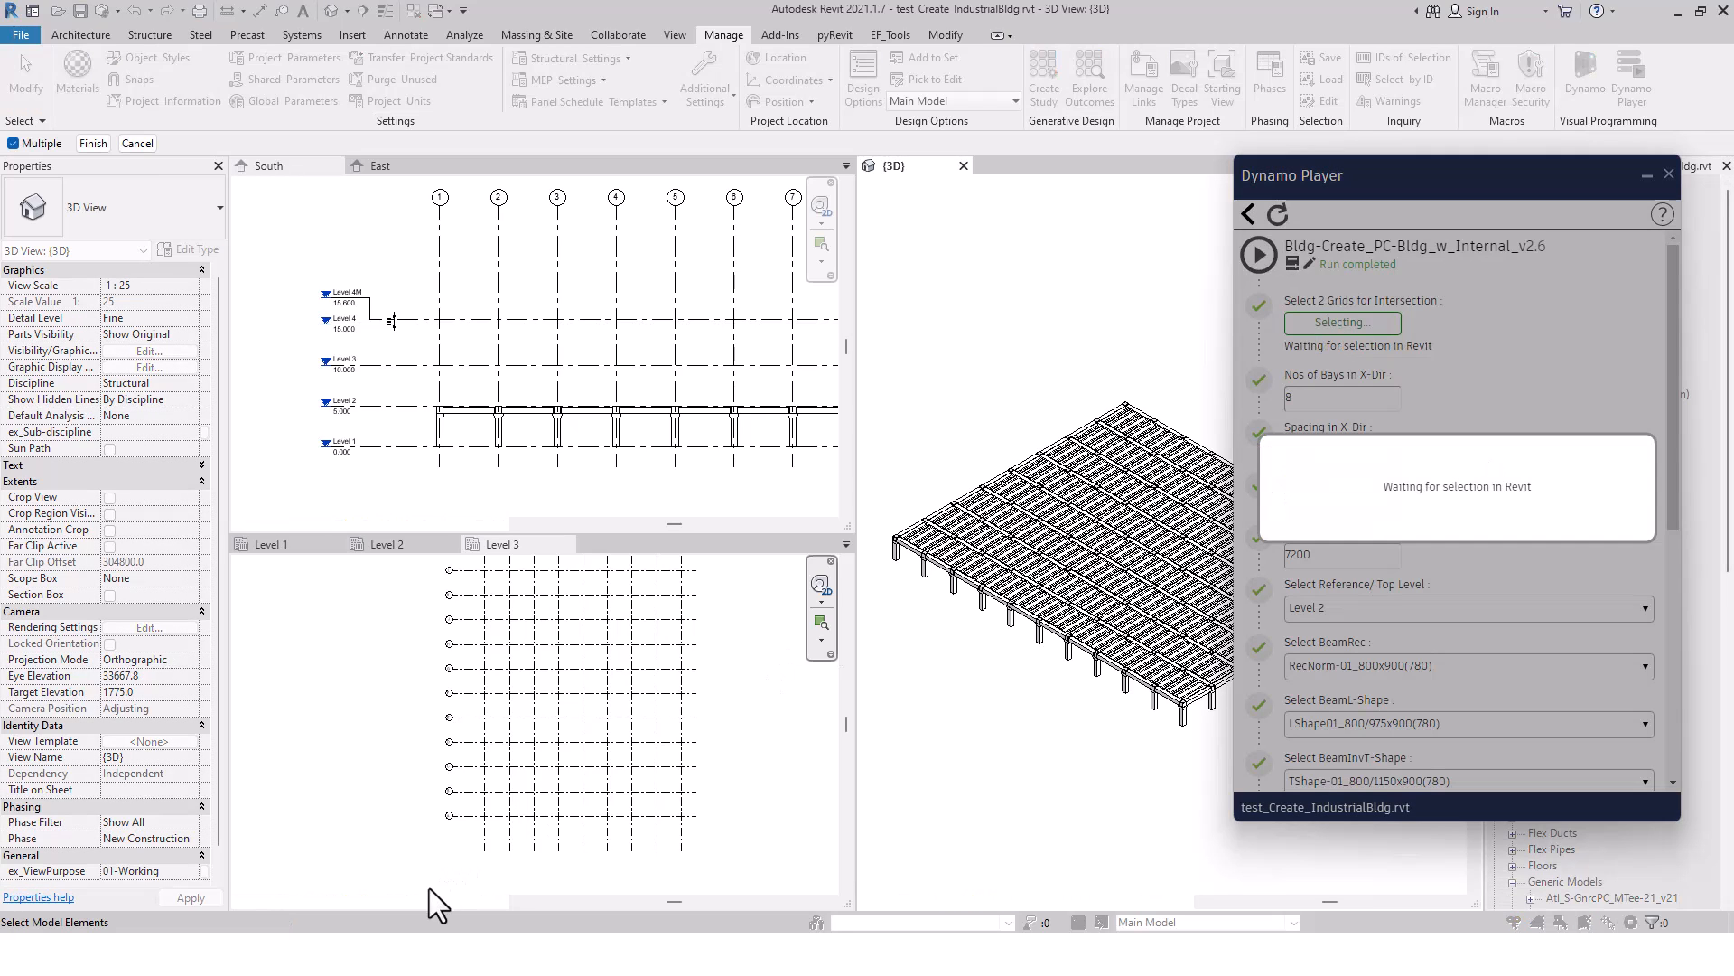
click(489, 828)
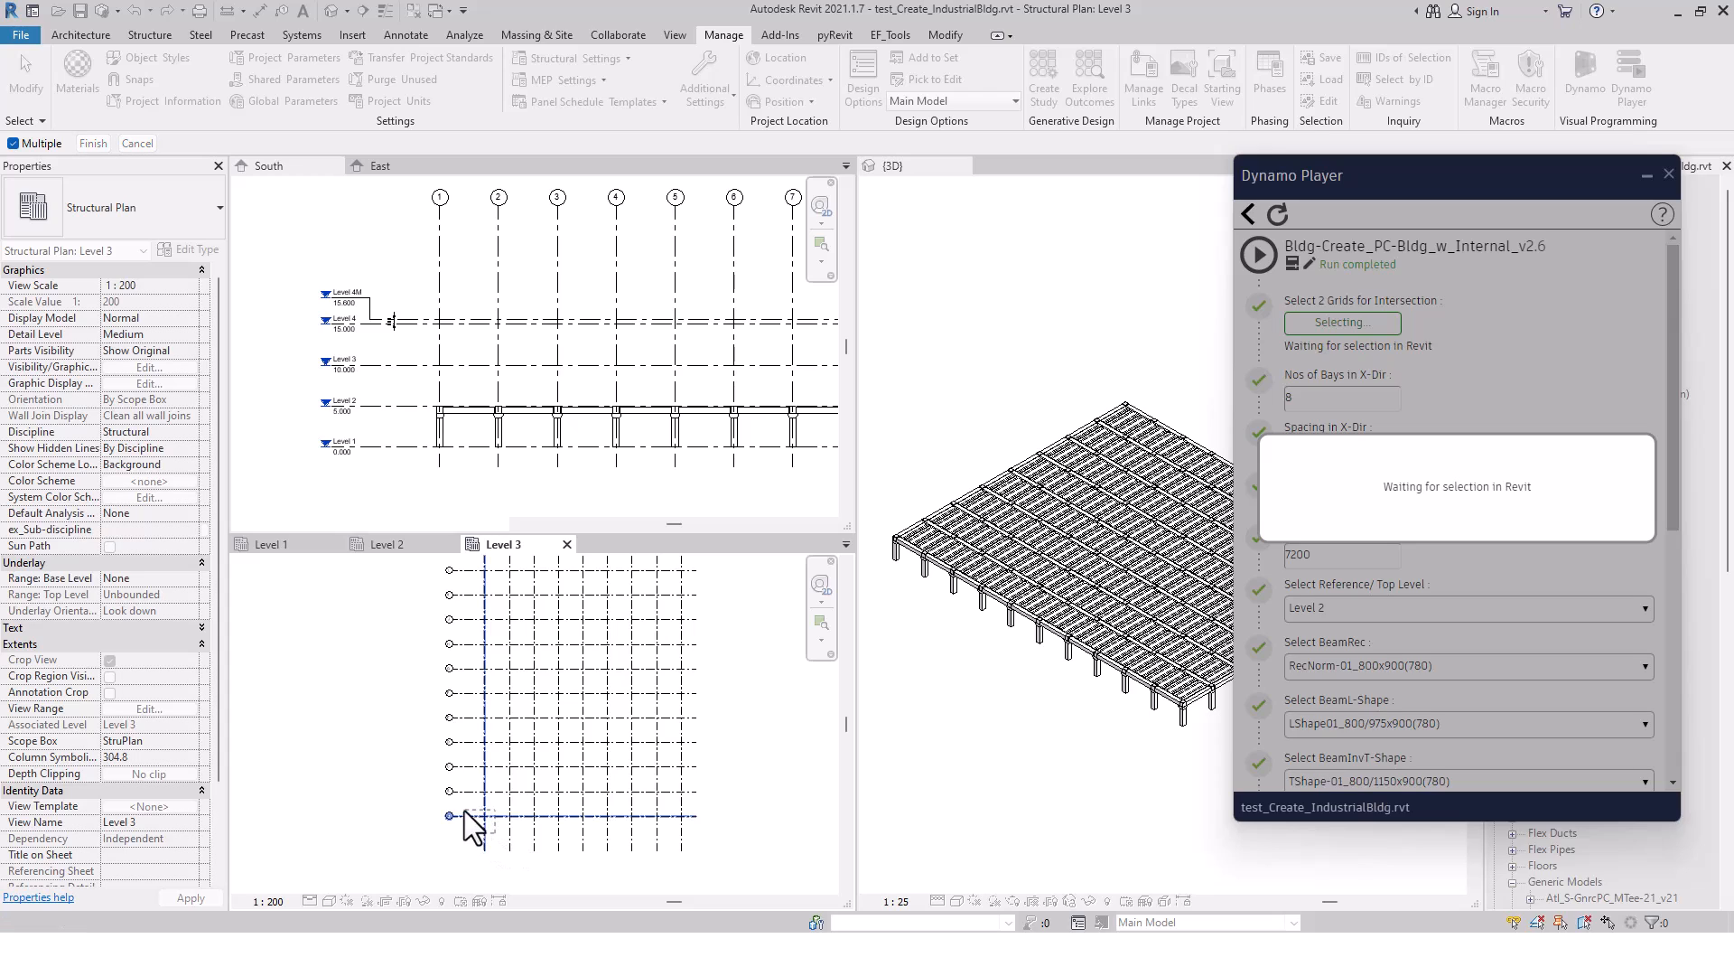
click(459, 817)
click(93, 143)
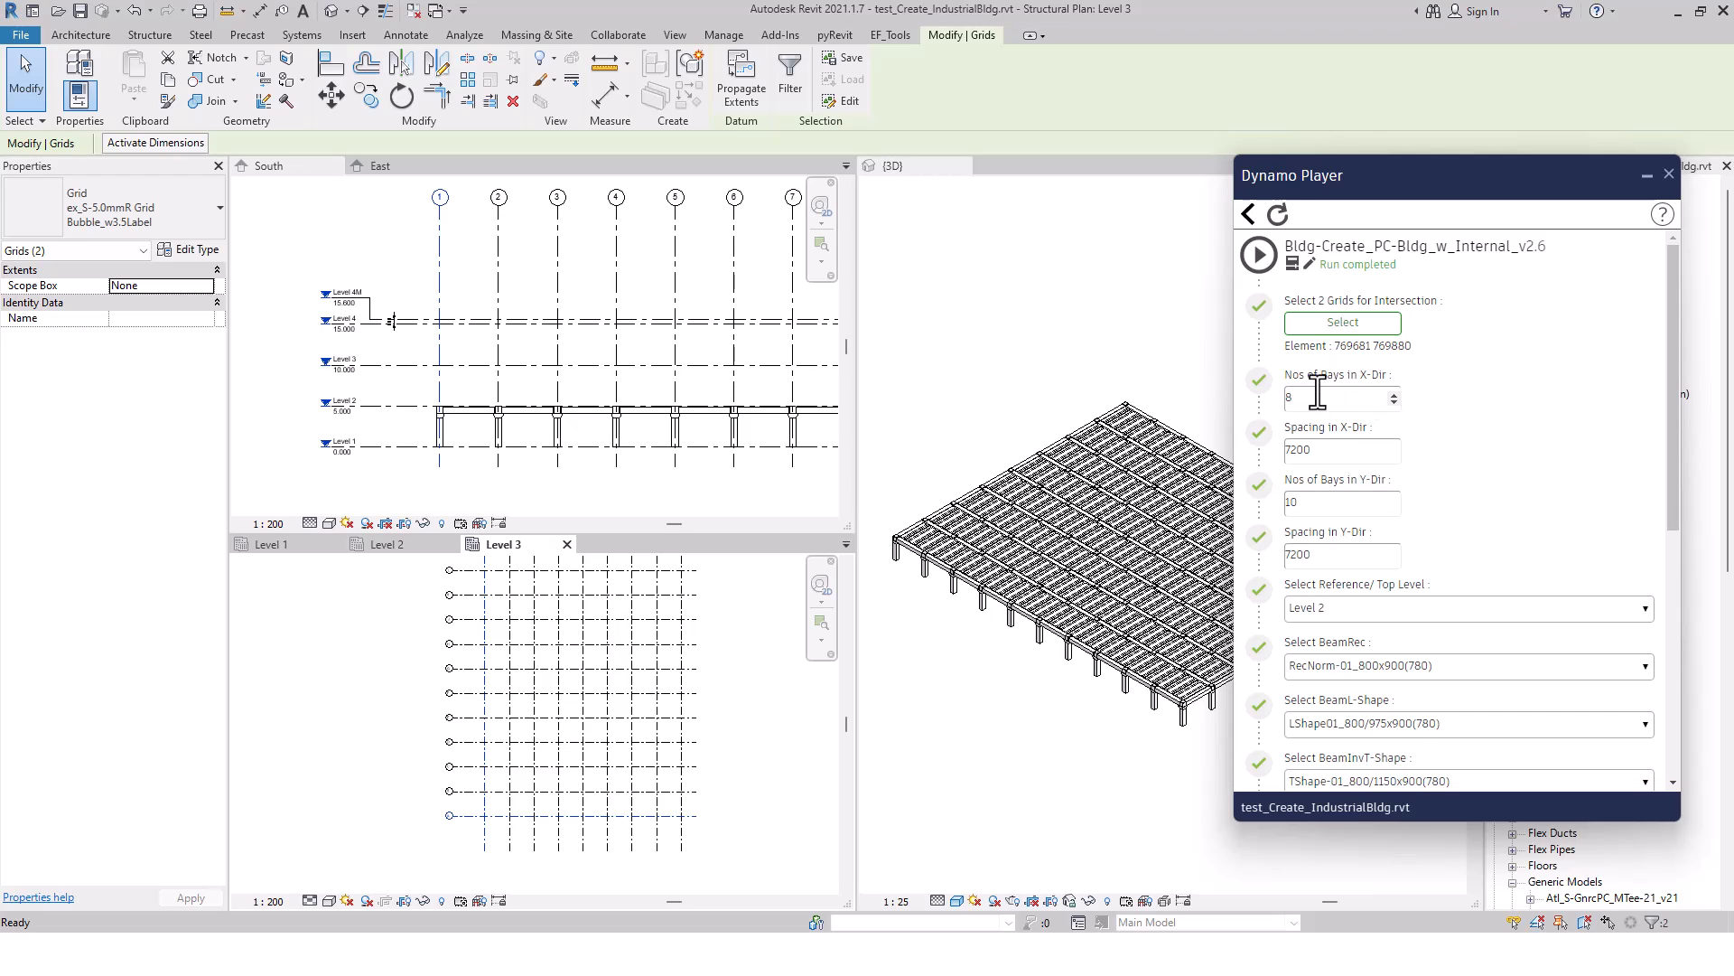
Check the bay counts and spacings in the X and Y directions
drag(1316, 398, 1277, 398)
drag(1310, 502, 1247, 507)
drag(1324, 555, 1225, 569)
click(1507, 530)
Set BeamRec to RecNorm-01_800x900, BeamL-Shape to LShape01_800/975x900 and BeamInvT-Shape to TShape-01_800/1150x900
scroll(1509, 538, down, 3)
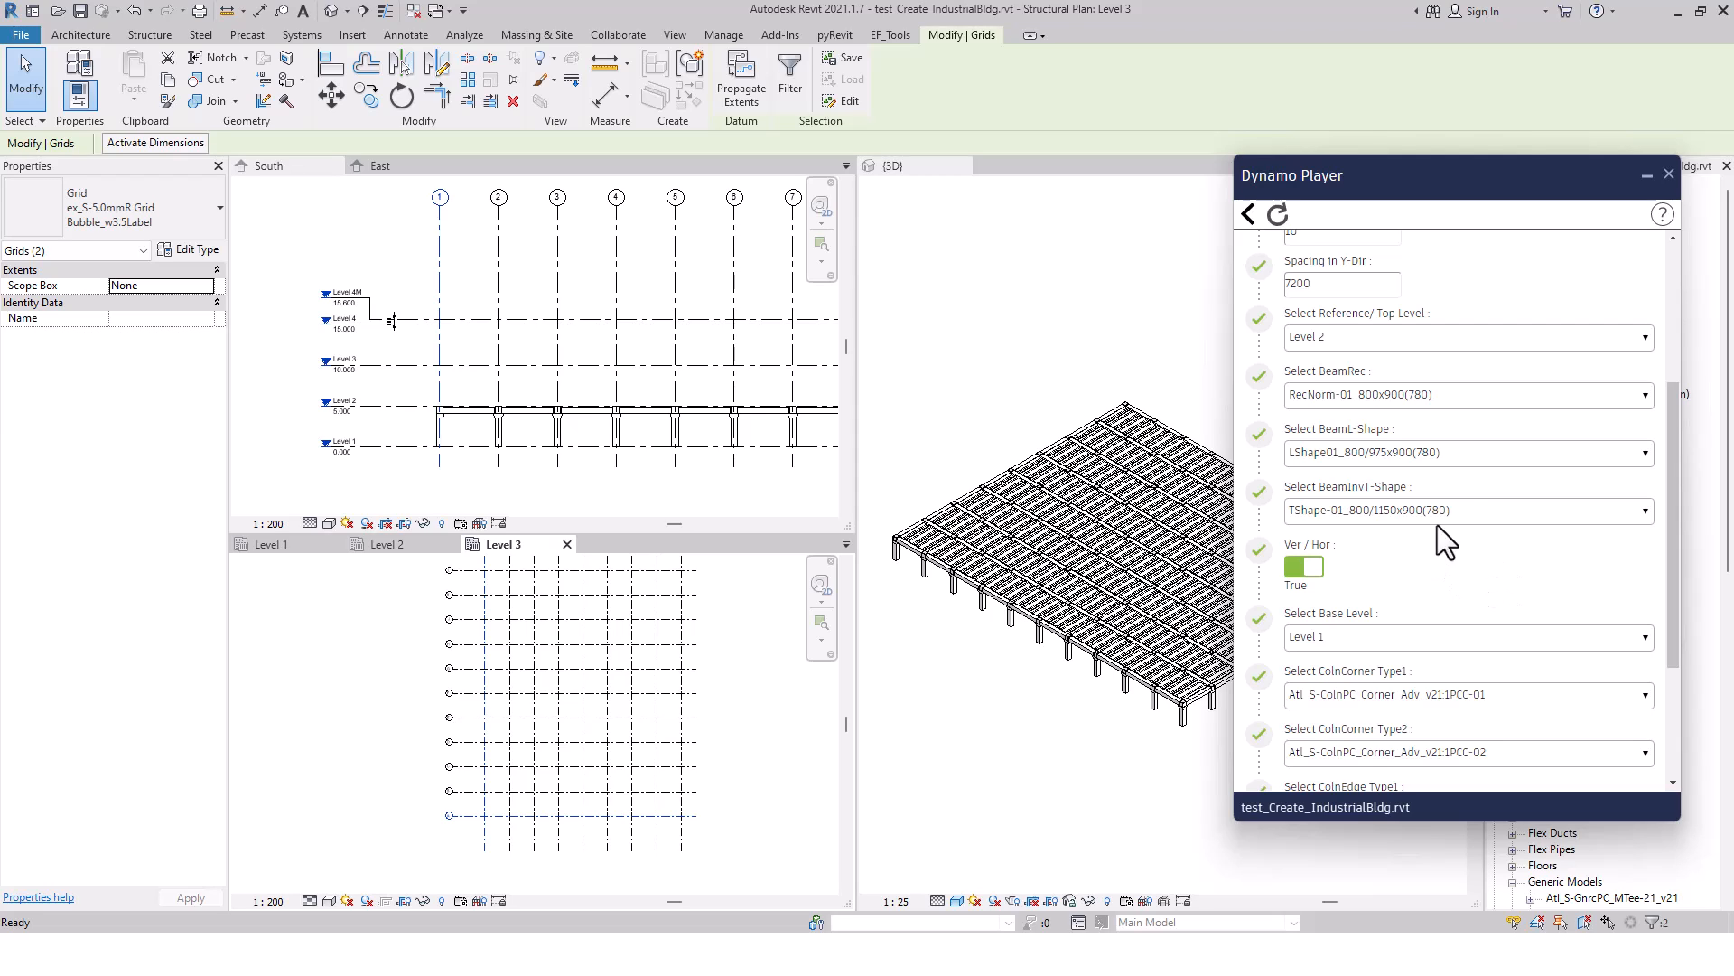
click(1453, 393)
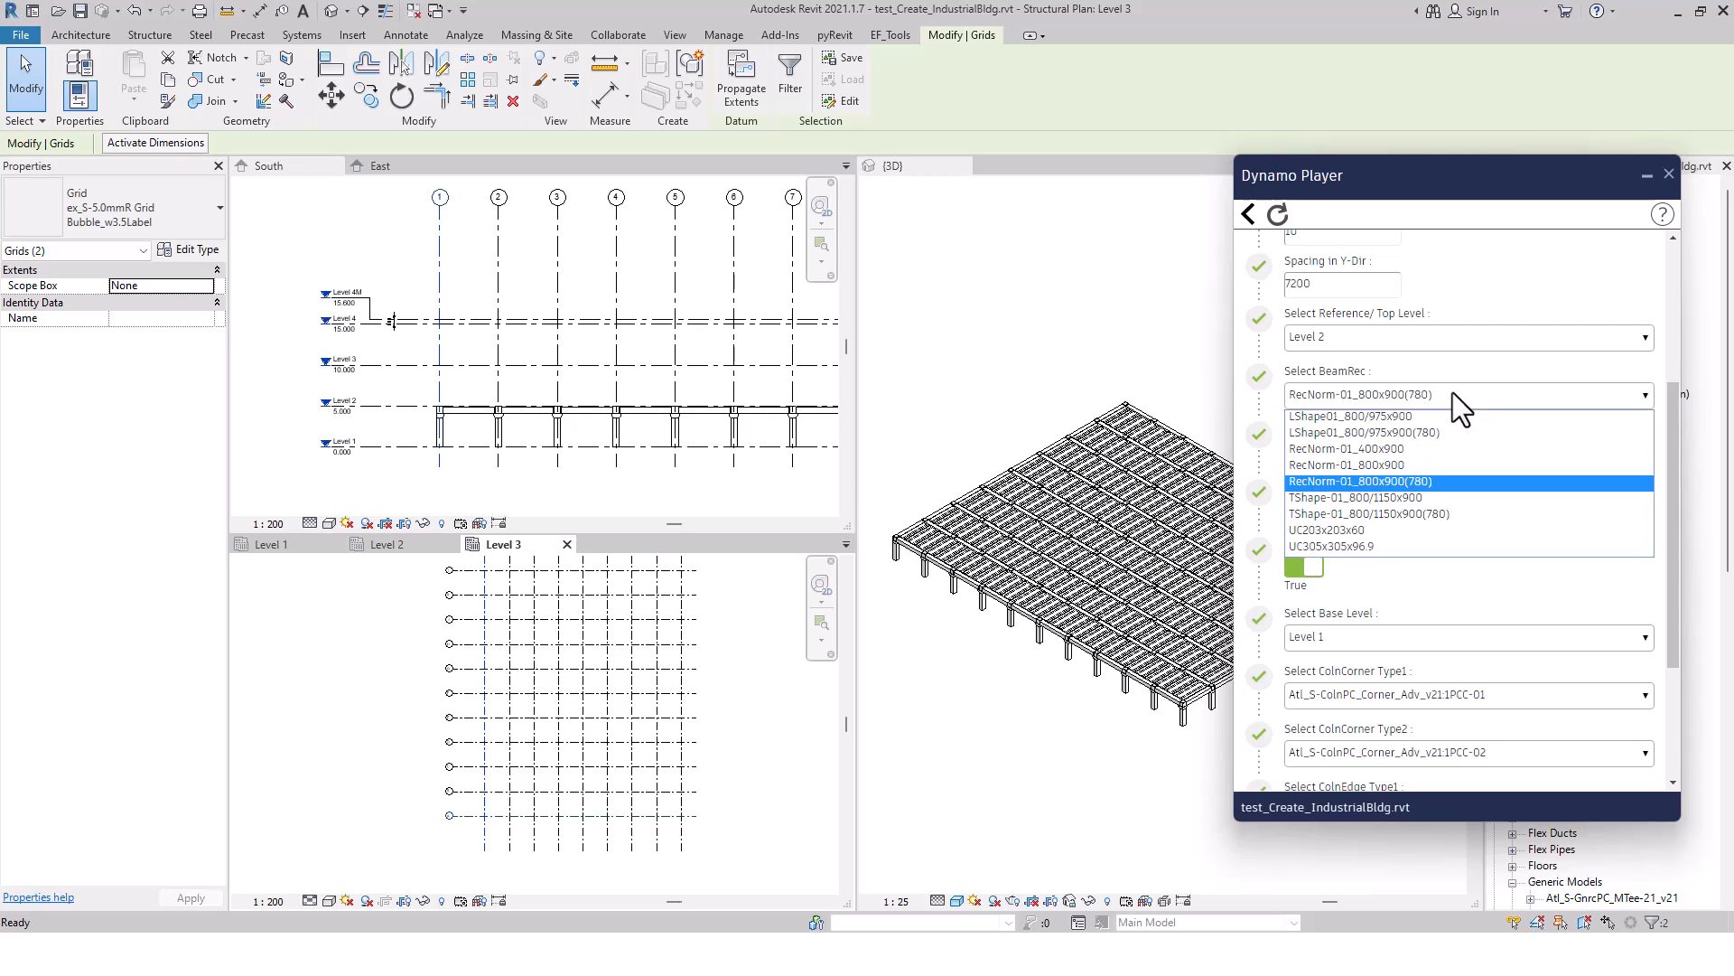
click(1408, 464)
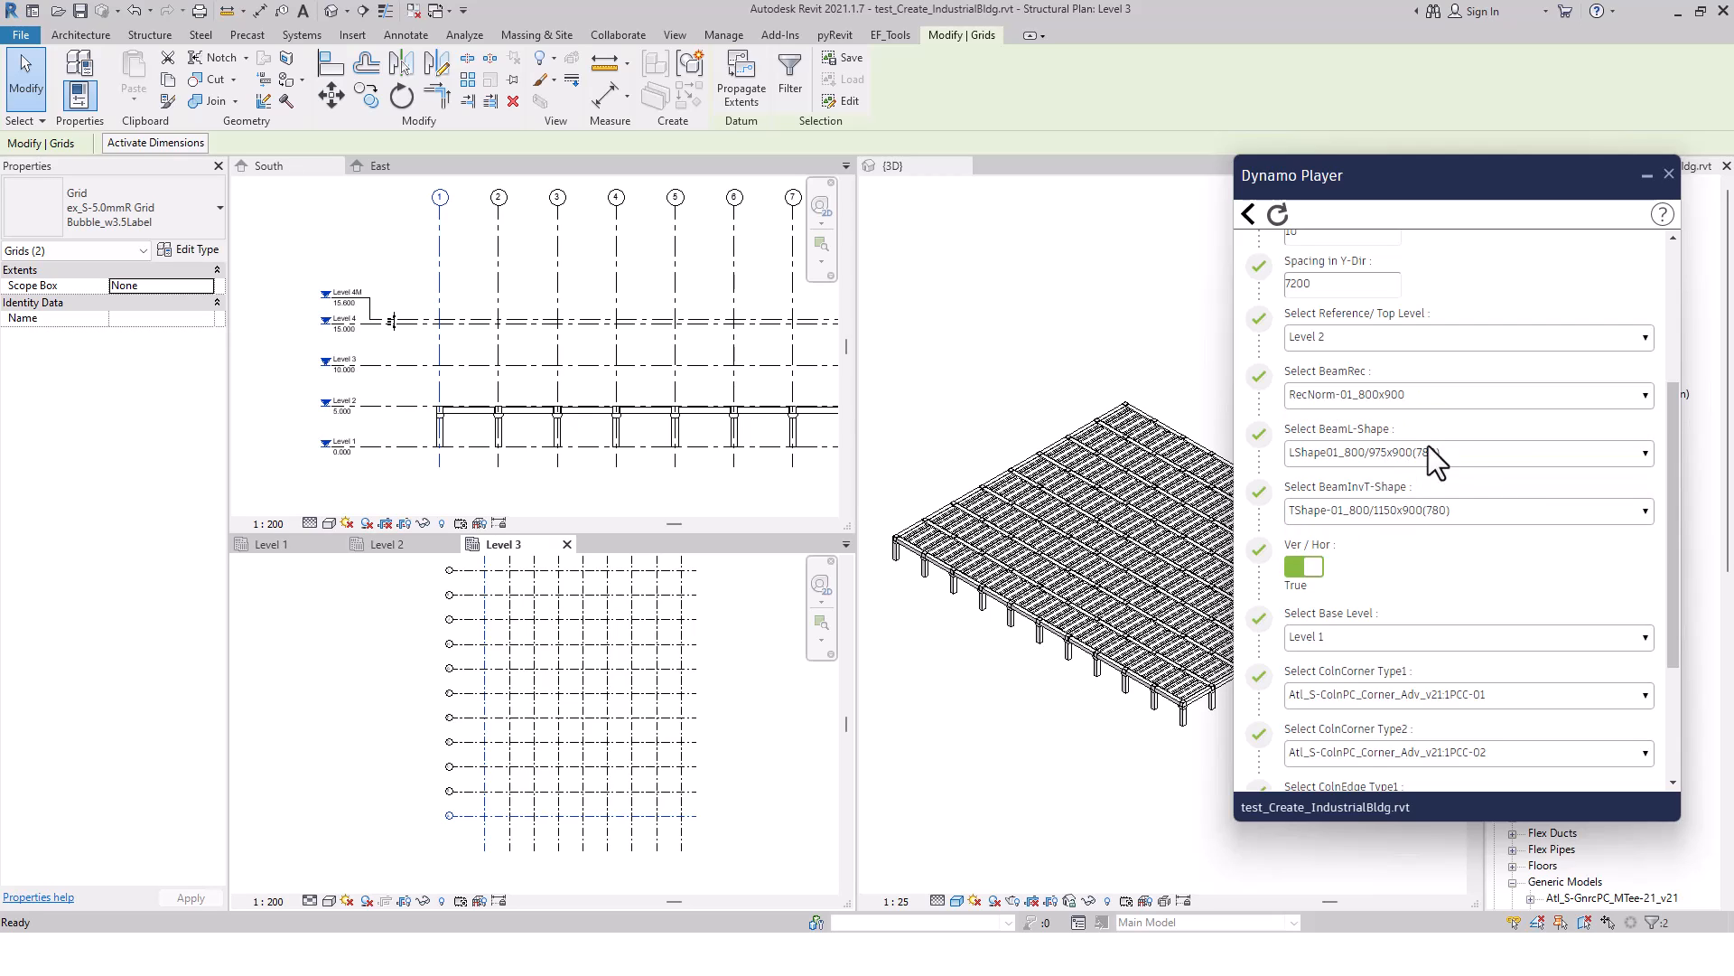
click(1463, 453)
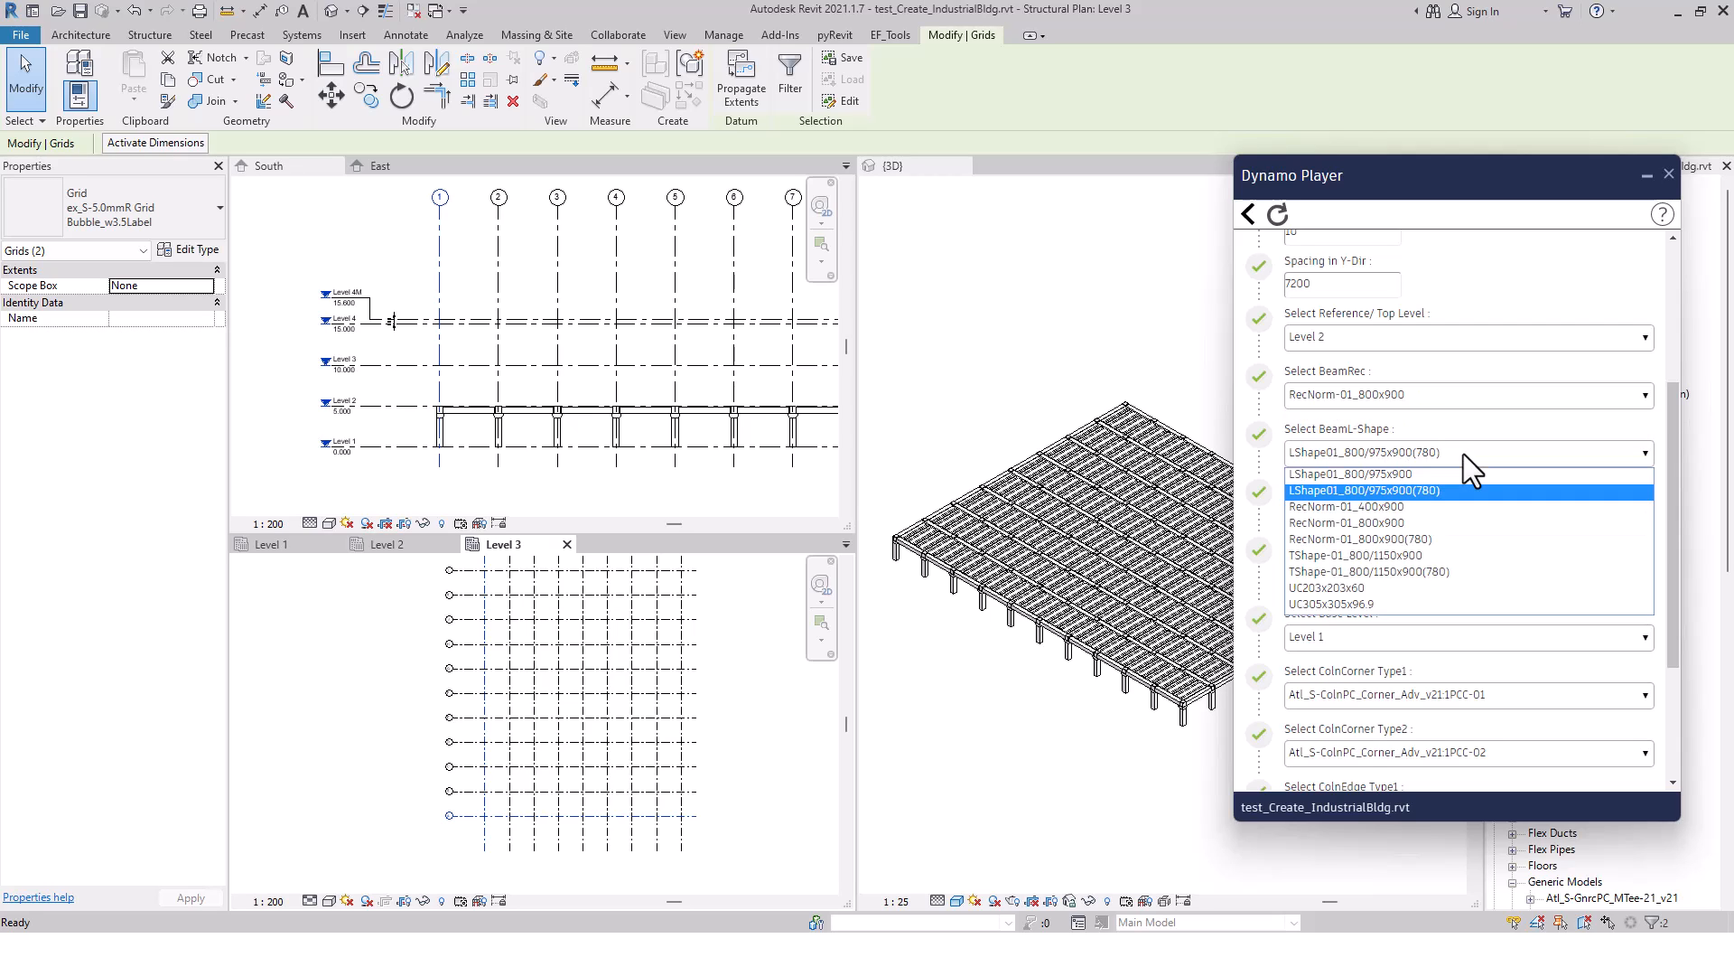
click(1407, 475)
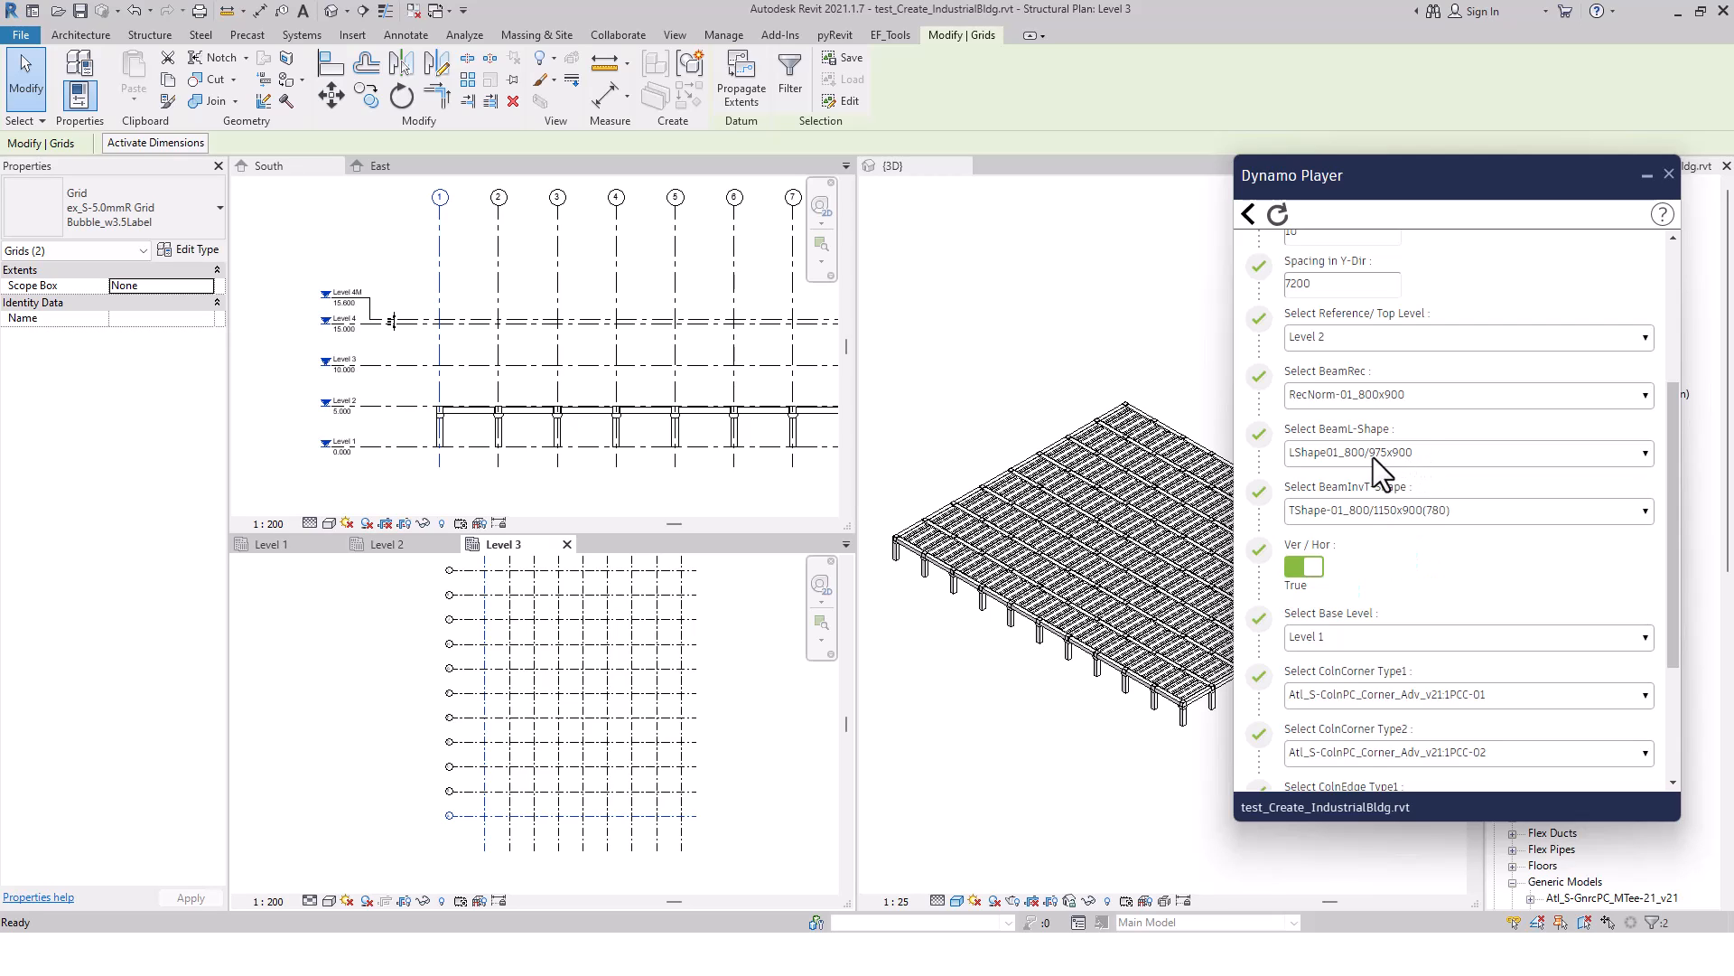
click(1460, 513)
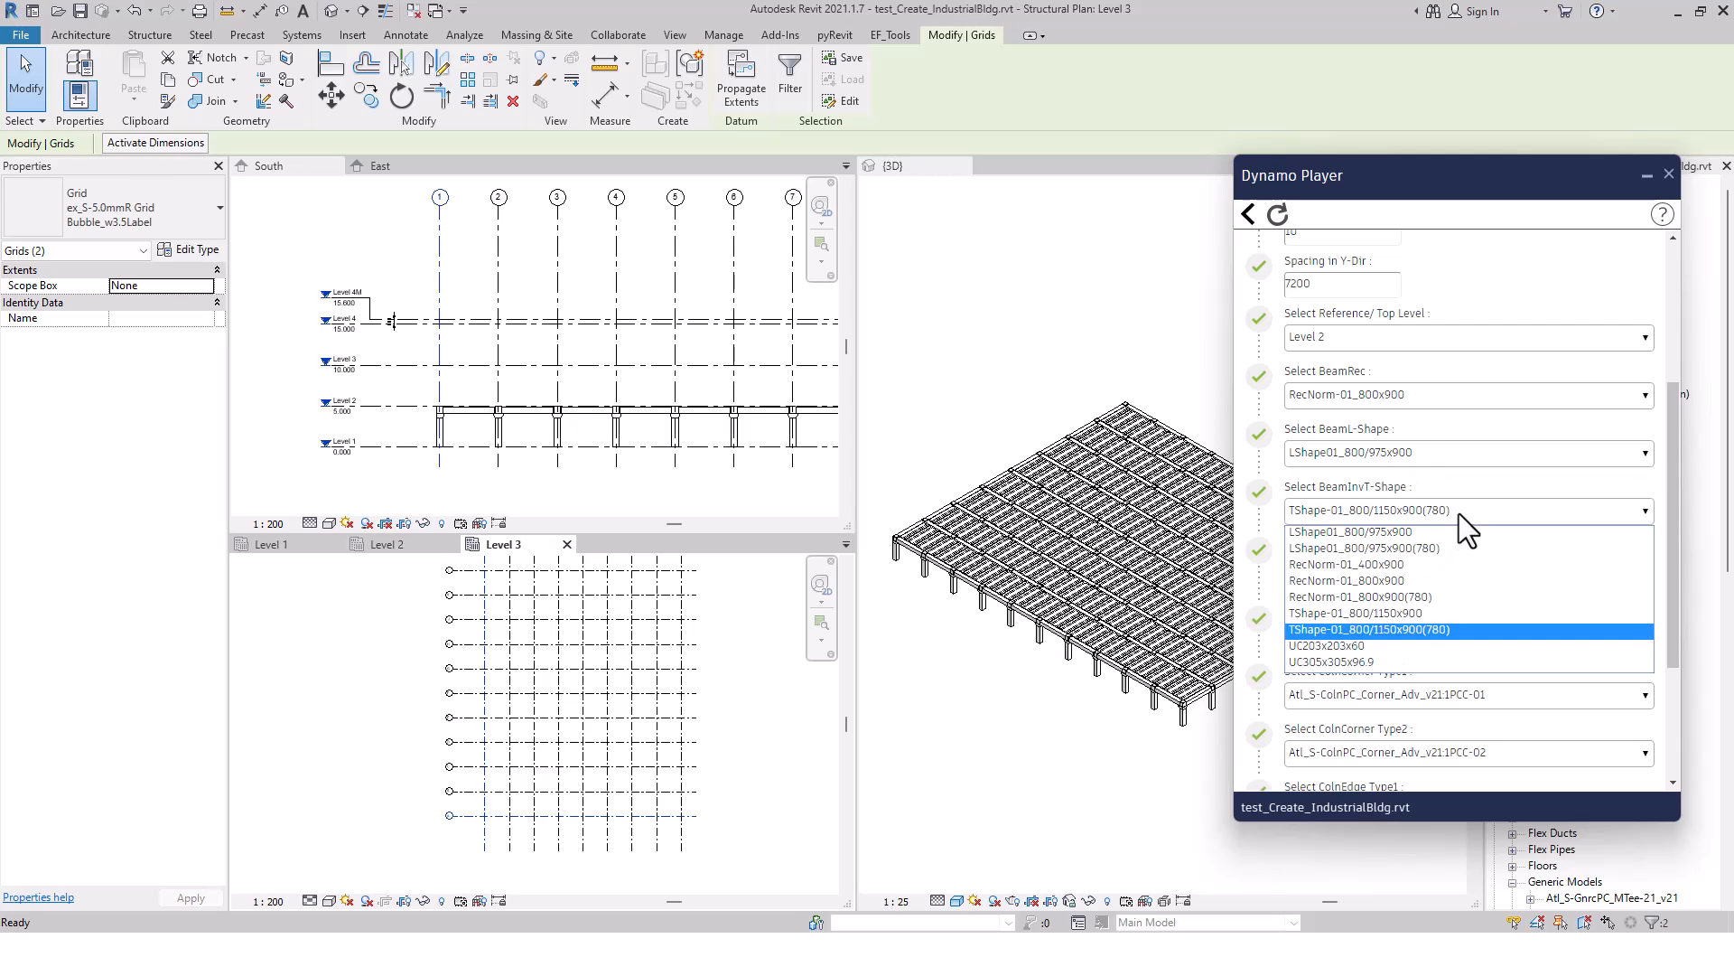
click(1418, 612)
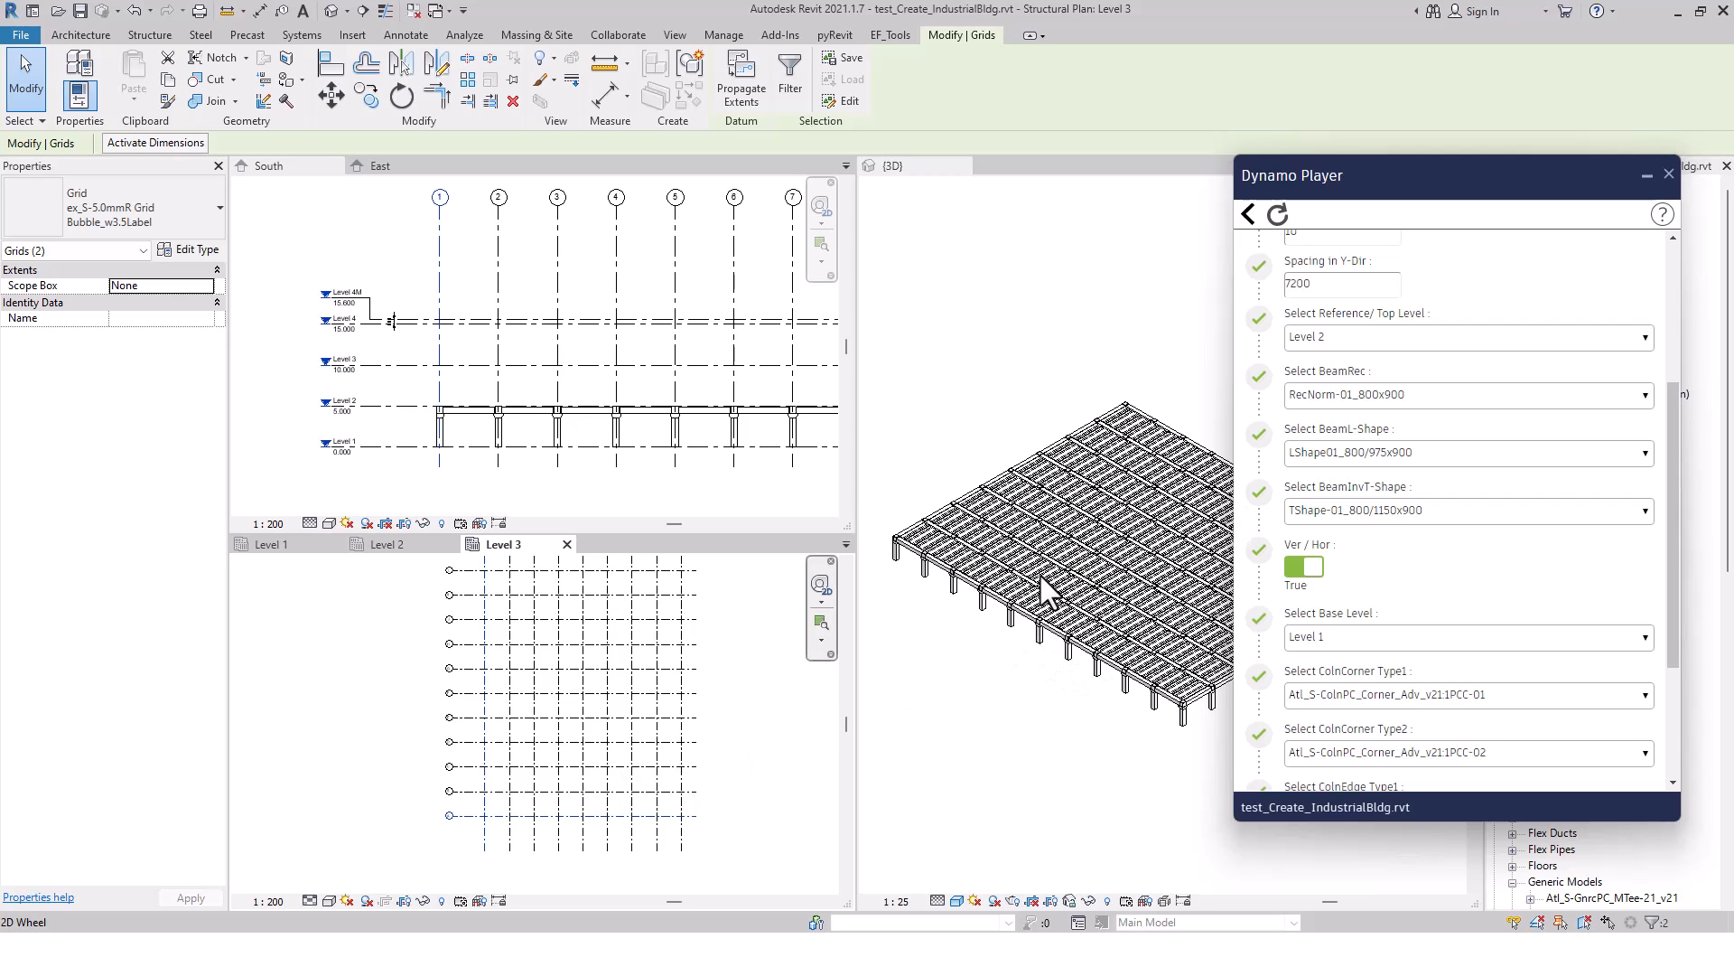
Switch Ver / Hor to False and set the top offset to 0
click(1306, 569)
scroll(1427, 583, down, 3)
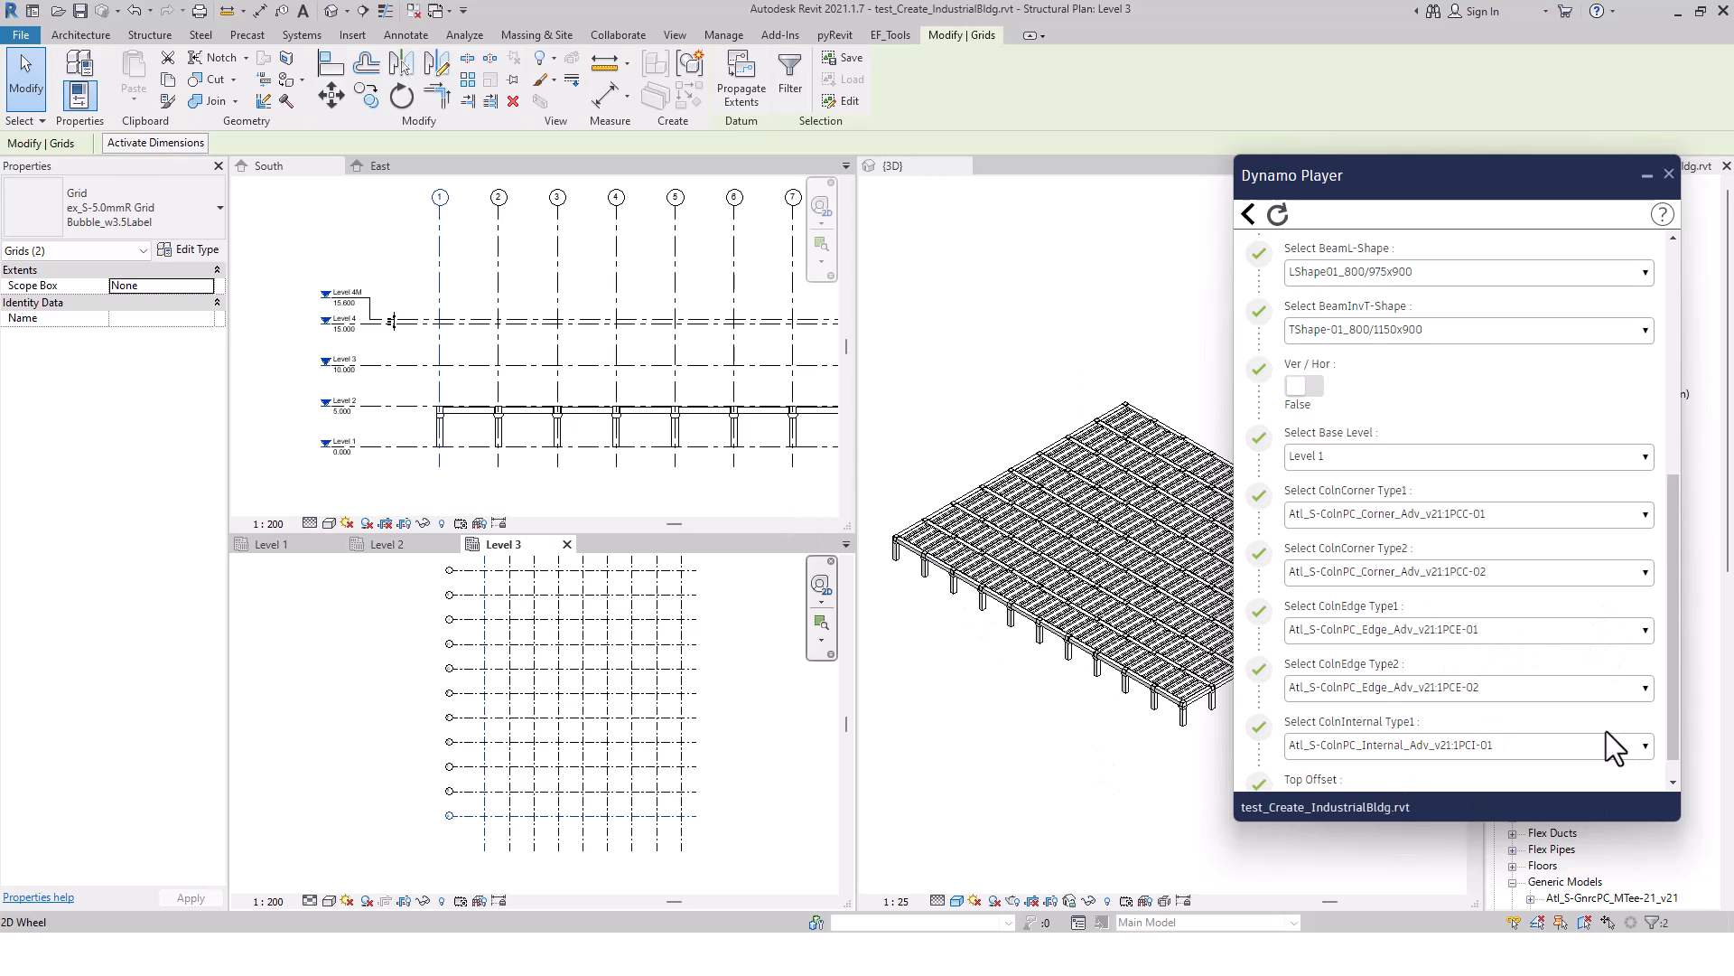
drag(1673, 598, 1673, 609)
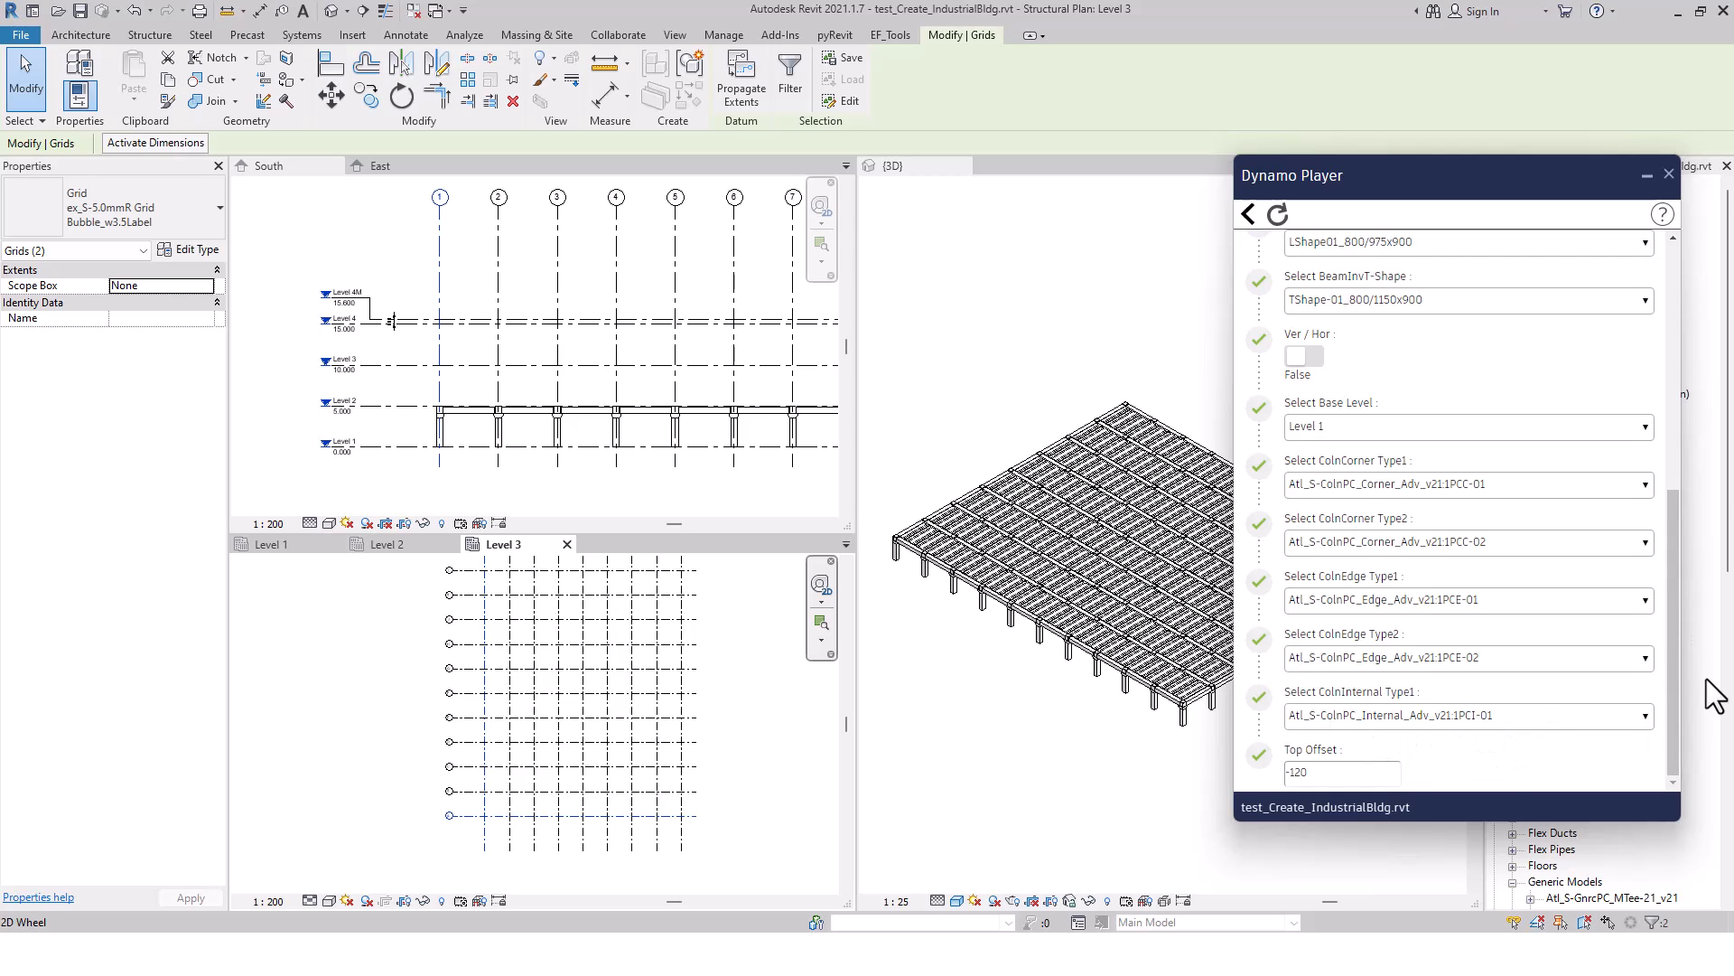
click(1311, 772)
text(0)
click(1488, 777)
Set the script's base level to Level 2 and its reference/top level to Level 3
drag(1672, 678, 1667, 563)
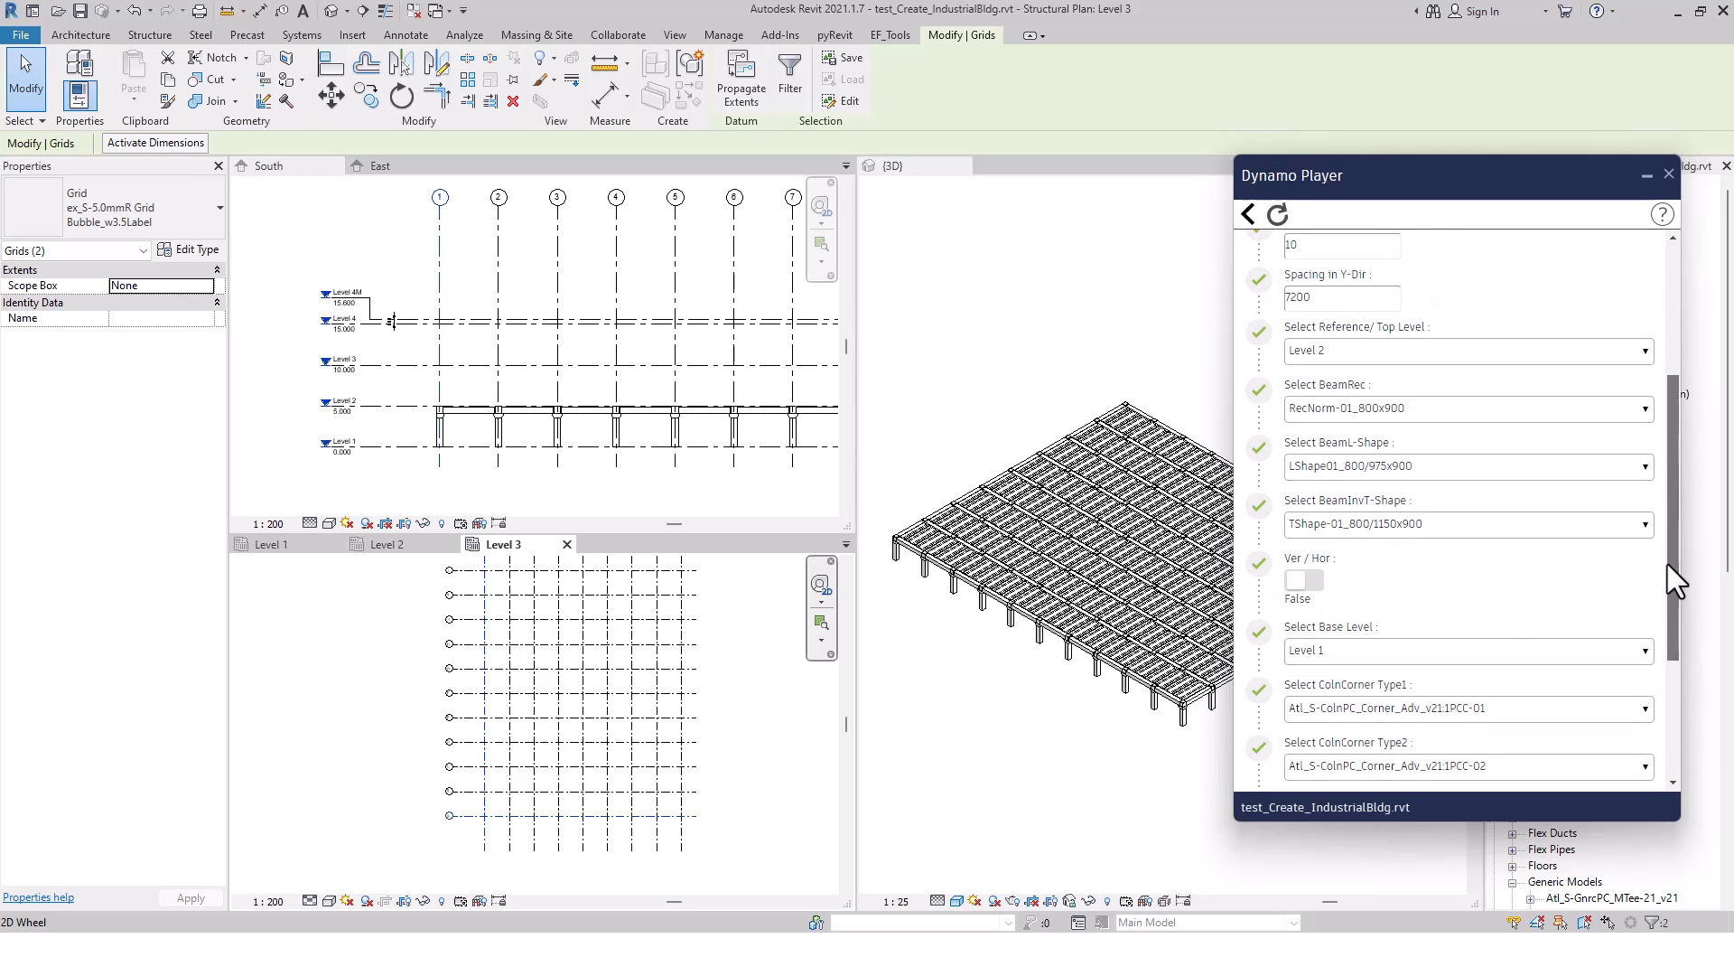
click(1355, 647)
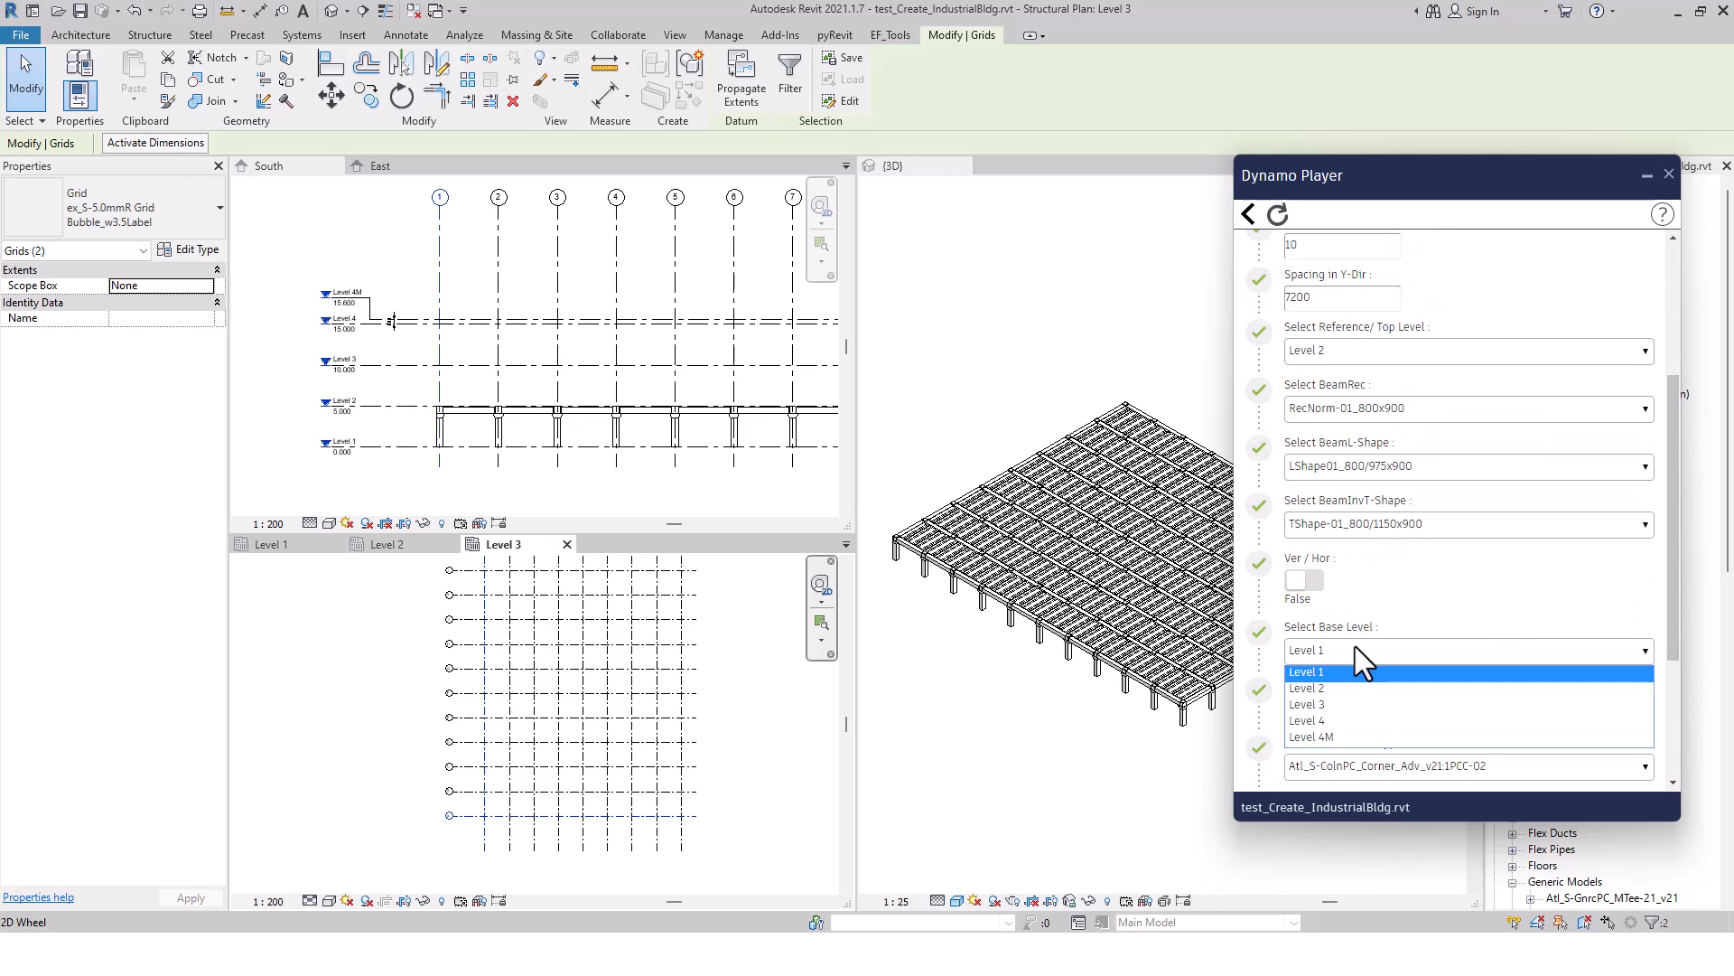
click(1330, 686)
click(1429, 354)
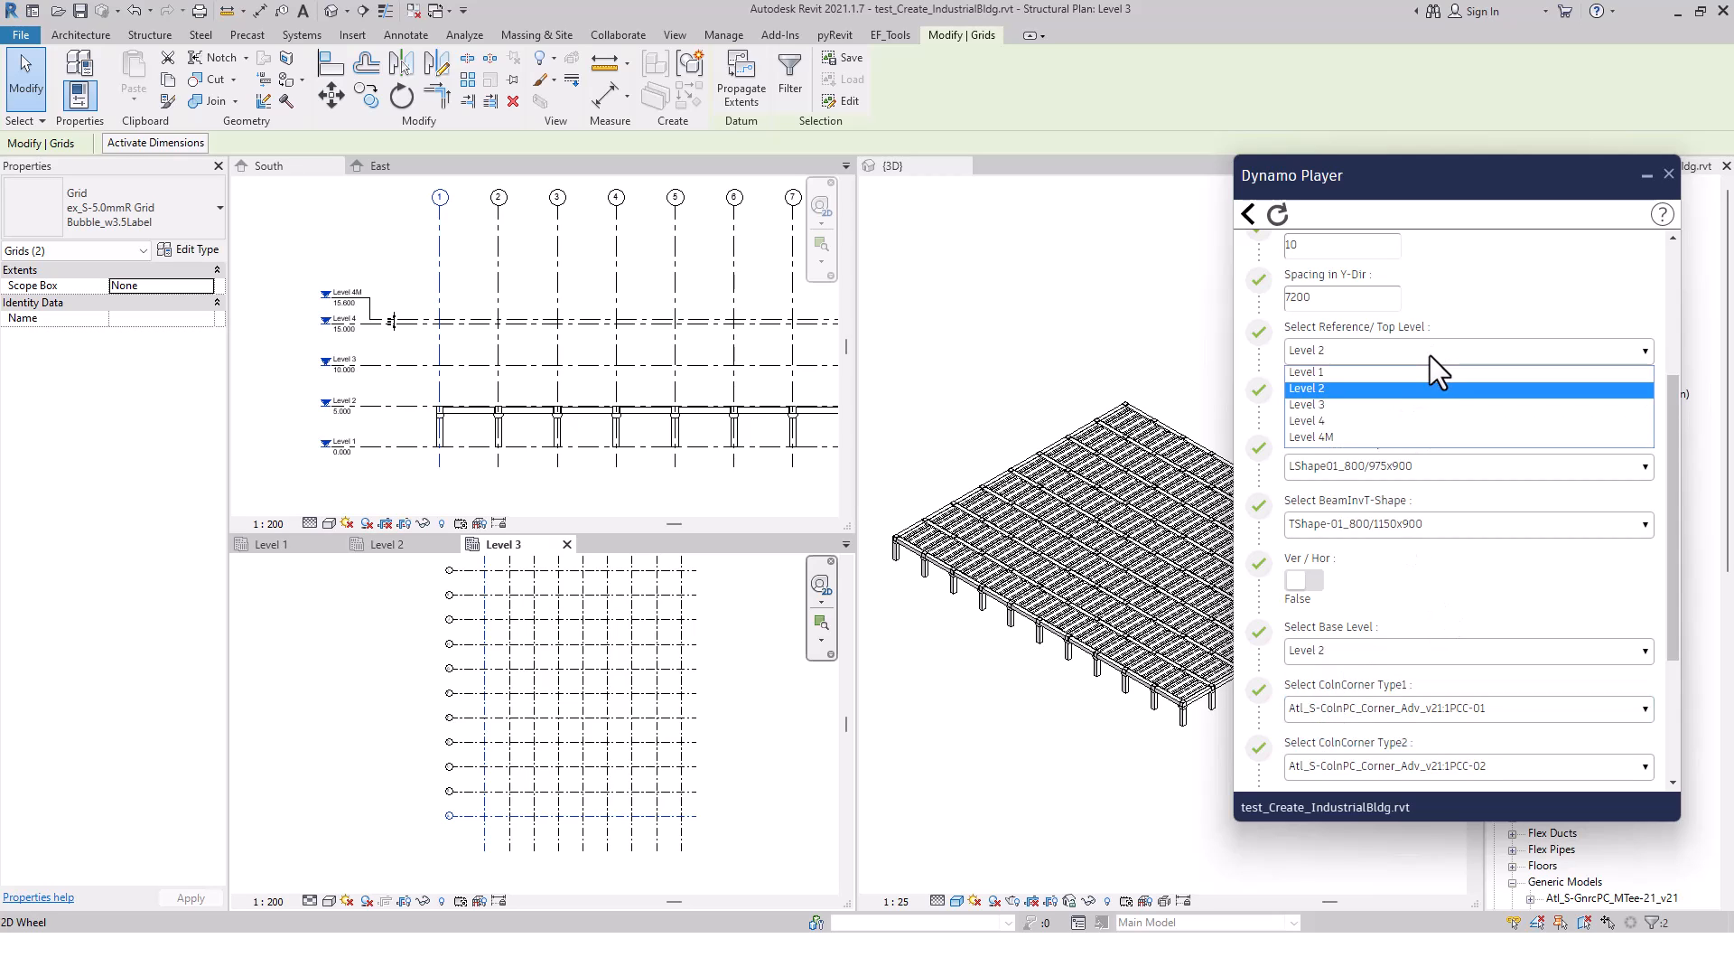
click(1389, 407)
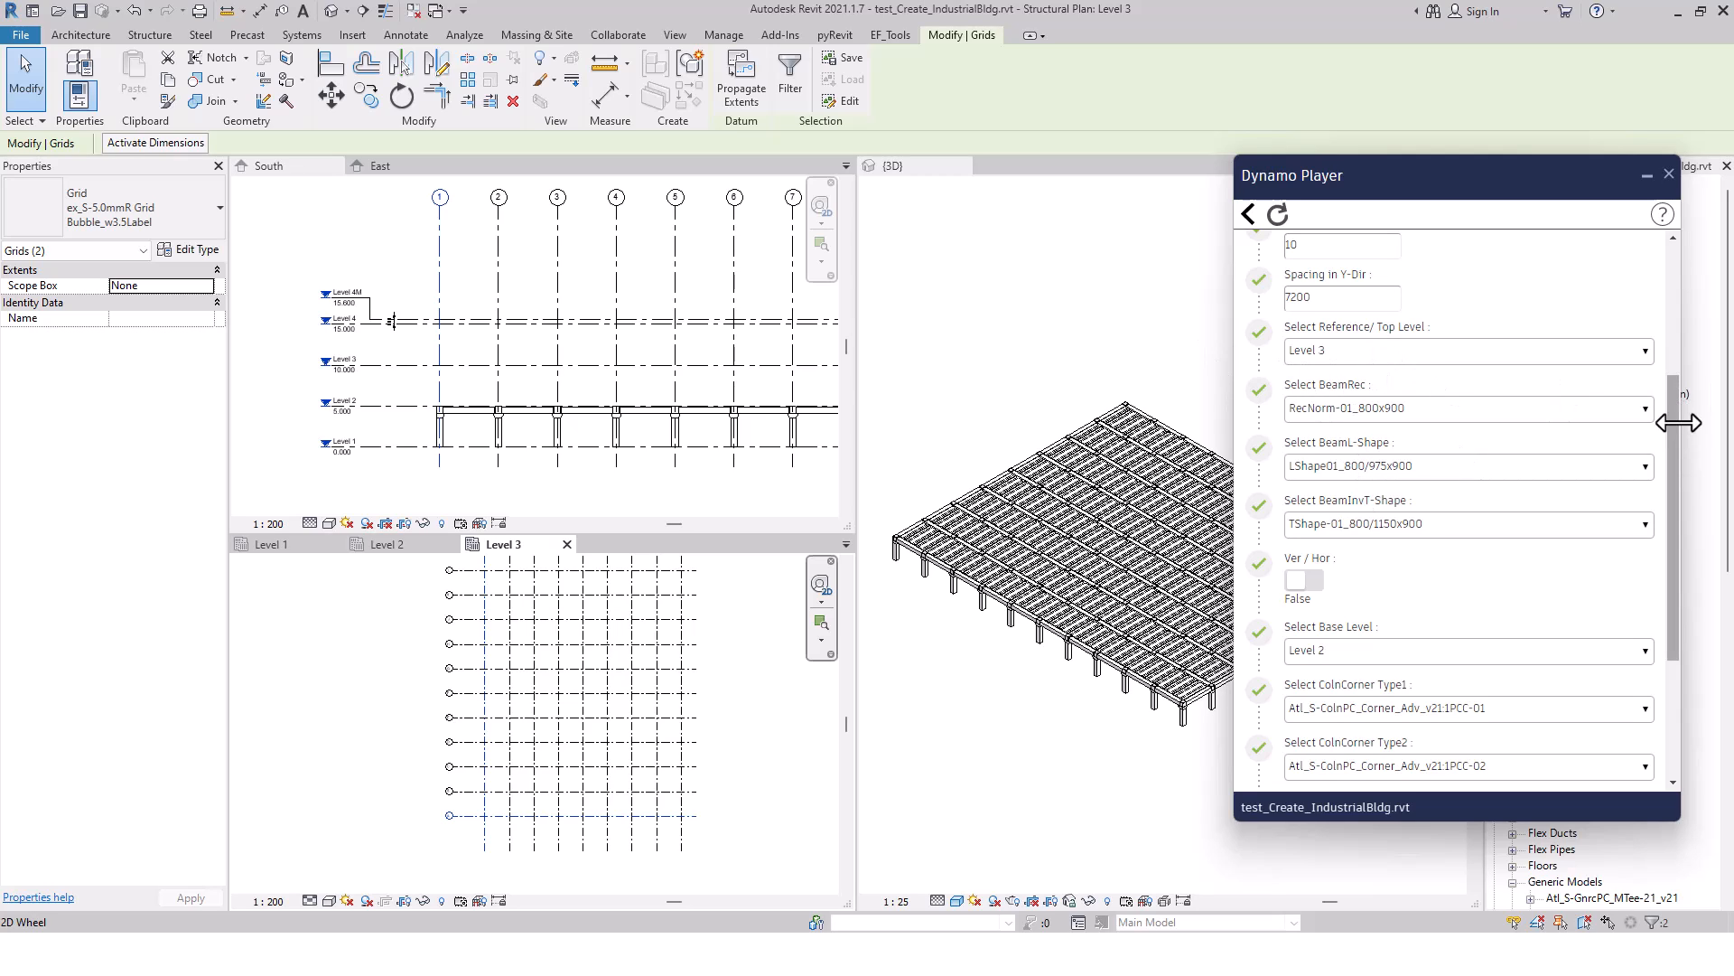
Run Bldg-Create_PC-Bldg_w_Internal_v2.6 to generate the columns and beams between Level 2 and Level 3
drag(1672, 420, 1660, 273)
mouse_move(1669, 262)
mouse_down()
mouse_move(1667, 637)
mouse_move(1657, 280)
mouse_up()
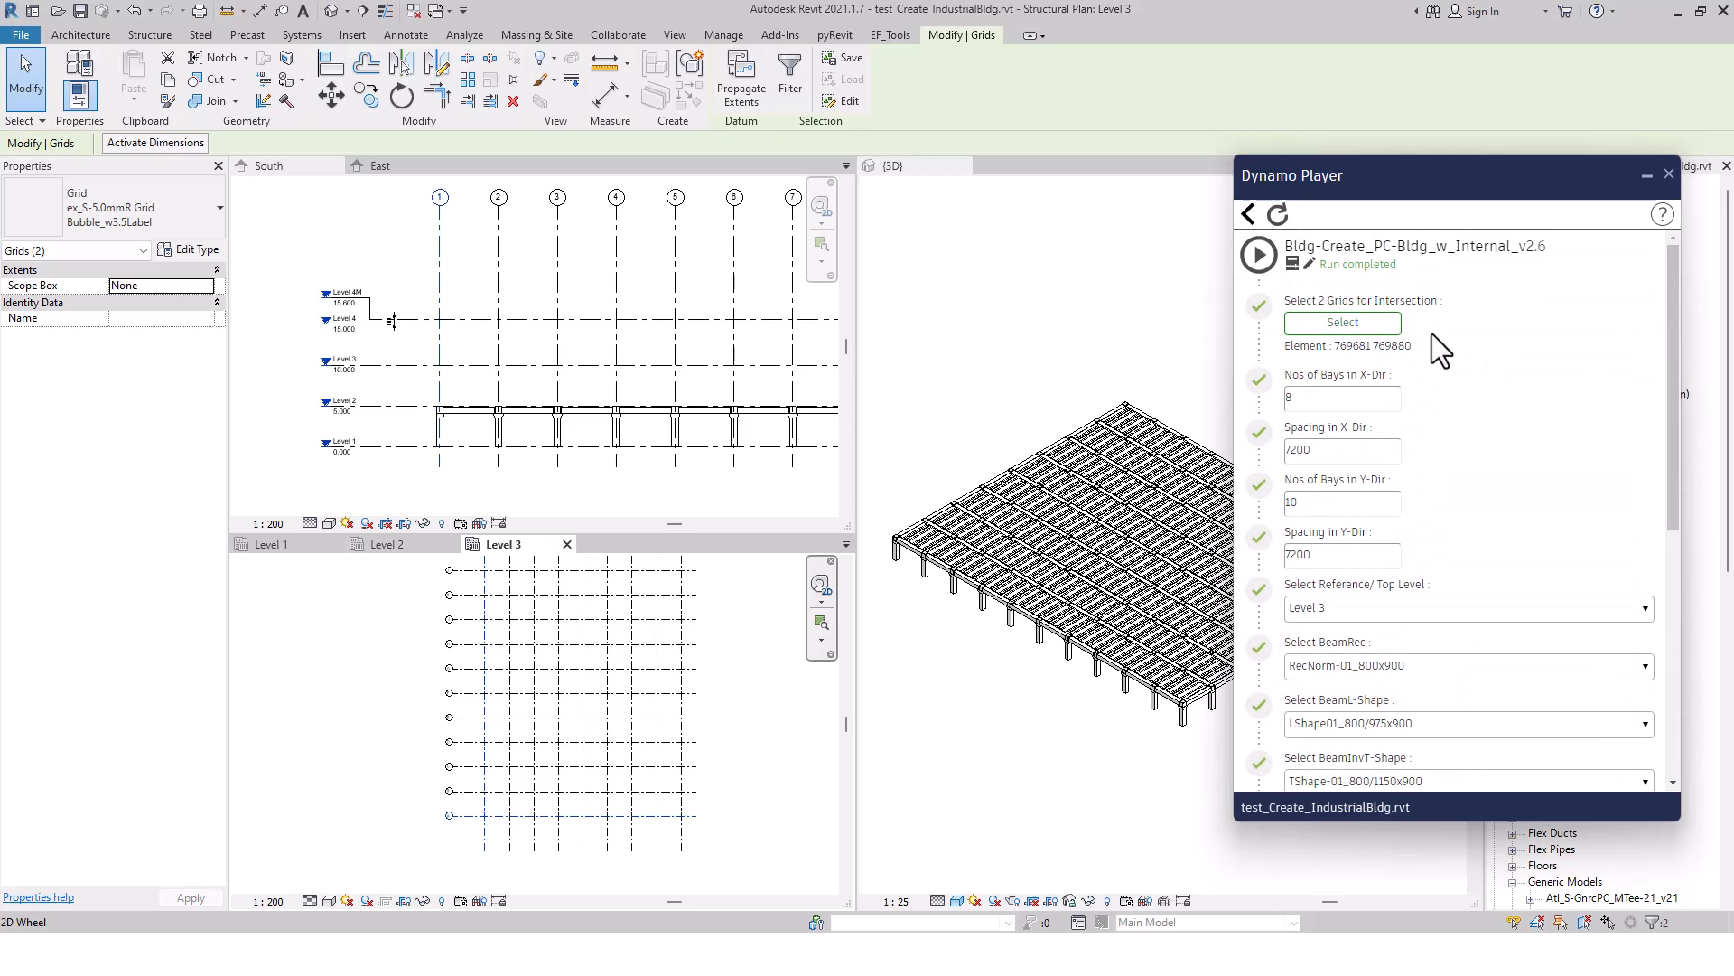
click(1258, 255)
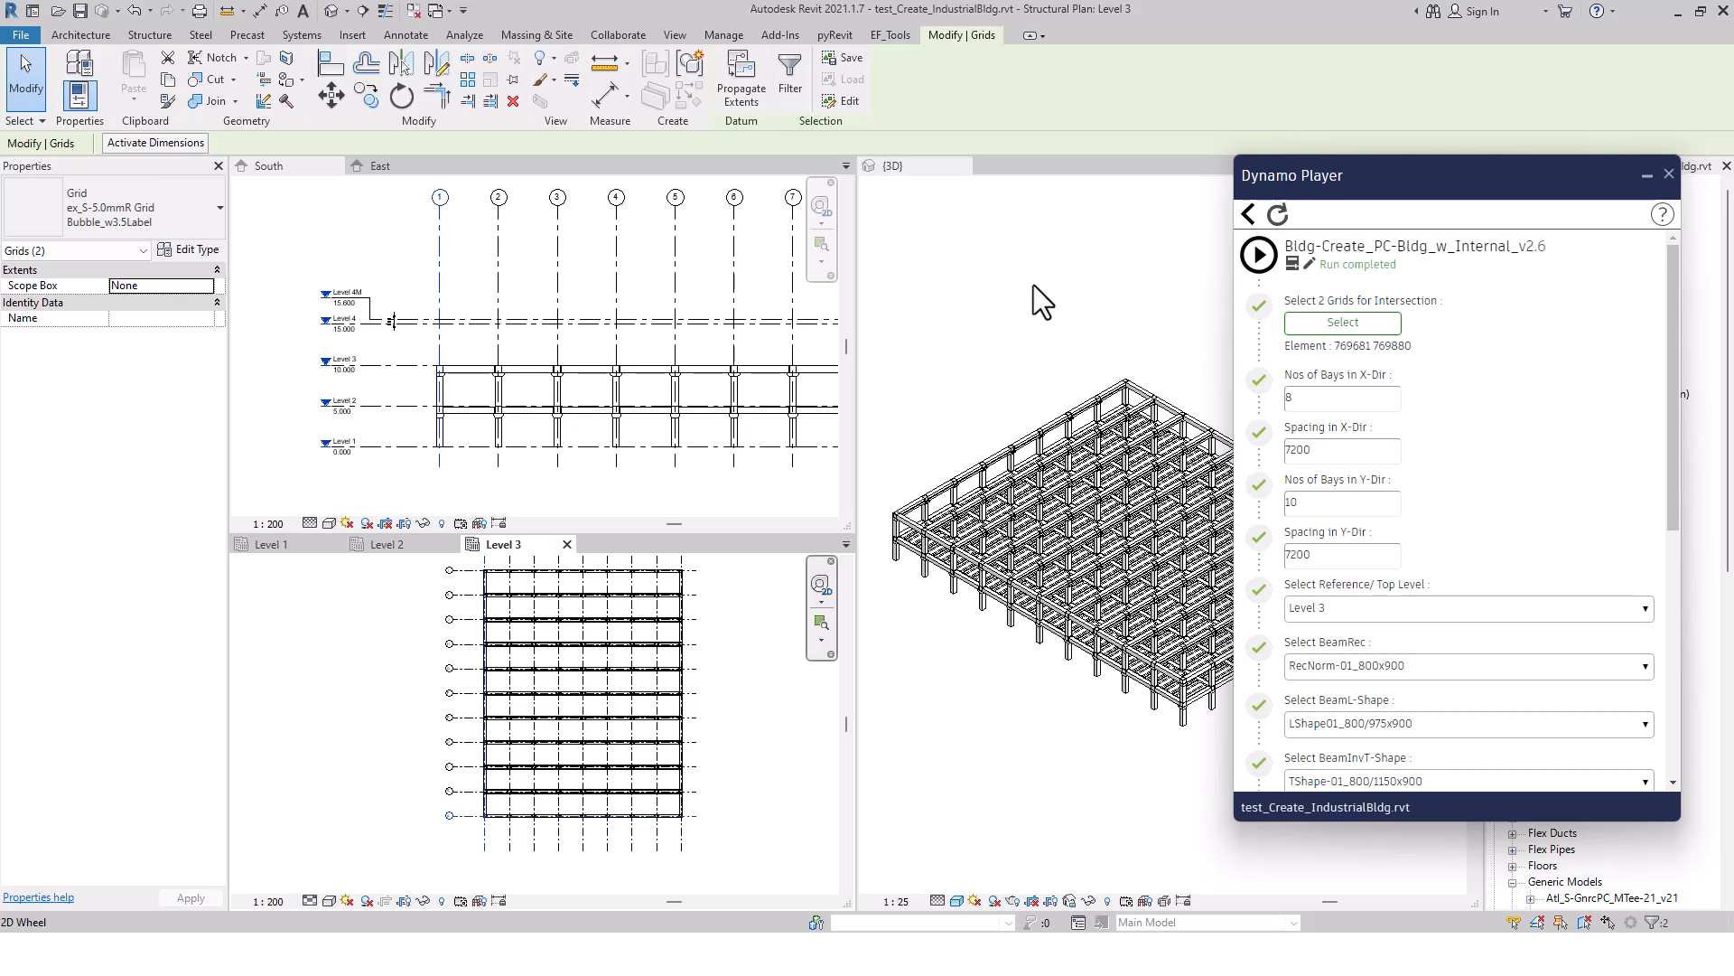
Hide Dynamo Player, examine the new storey's columns and beams in the 3D view and Level 3 plan, and clear the grid selection
click(1647, 178)
click(1209, 735)
scroll(1208, 735, up, 5)
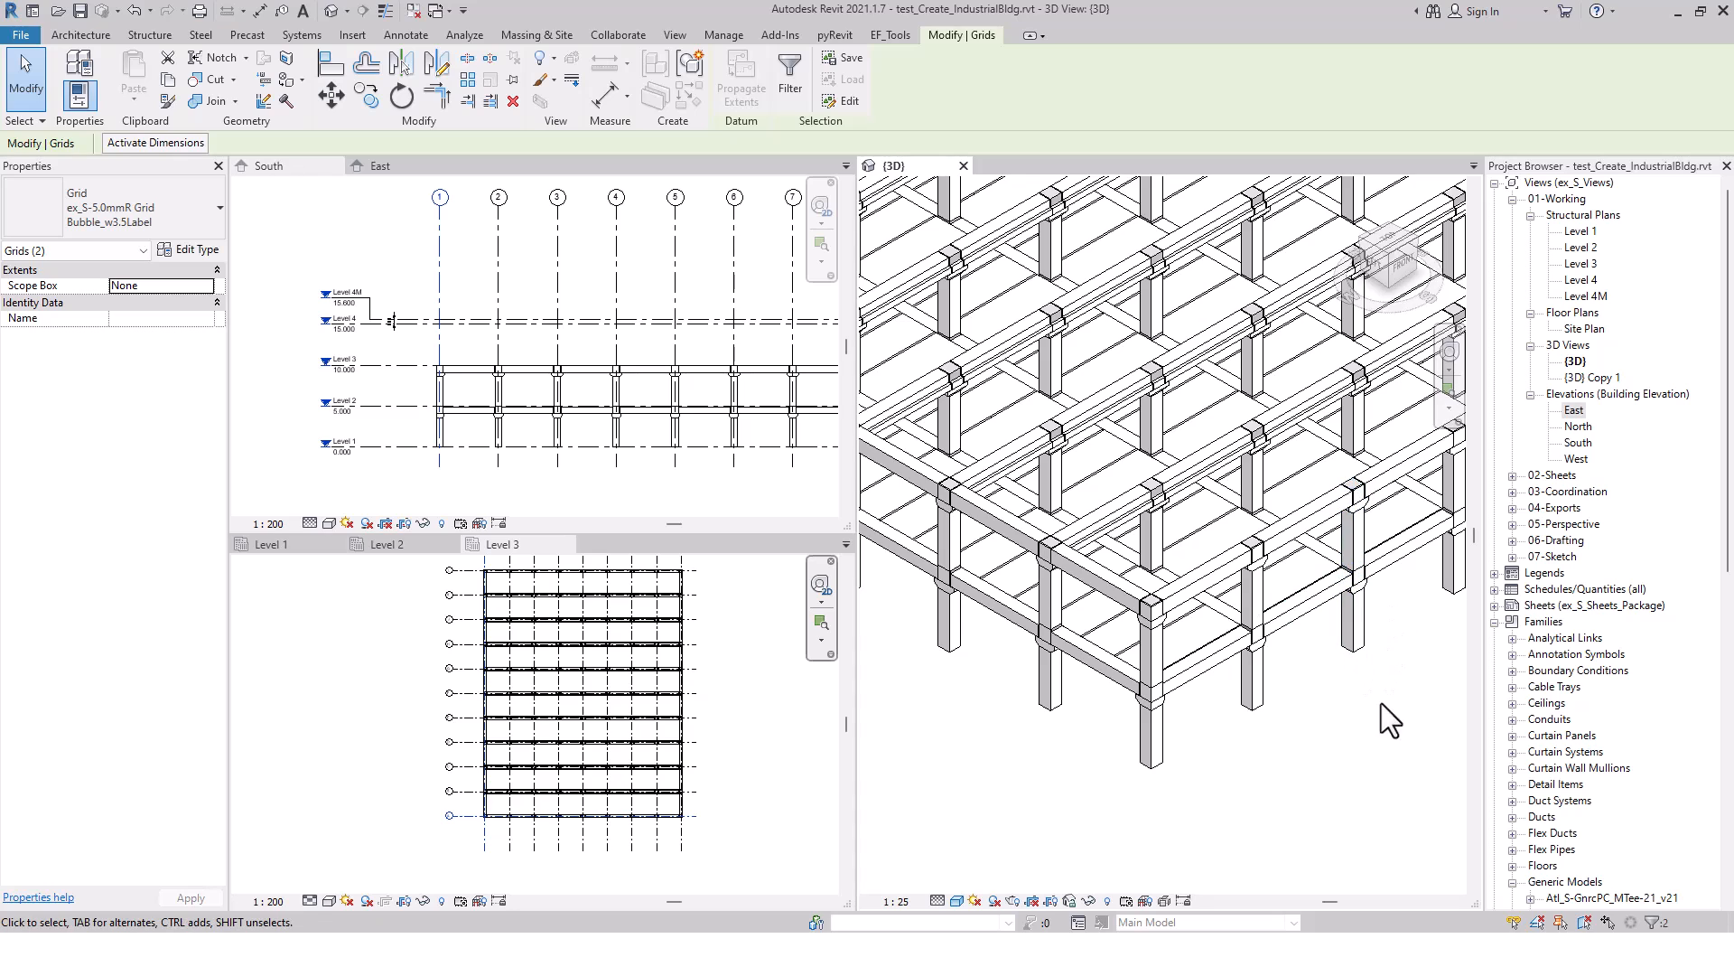
middle_drag(1410, 743, 1406, 778)
scroll(1329, 762, down, 1)
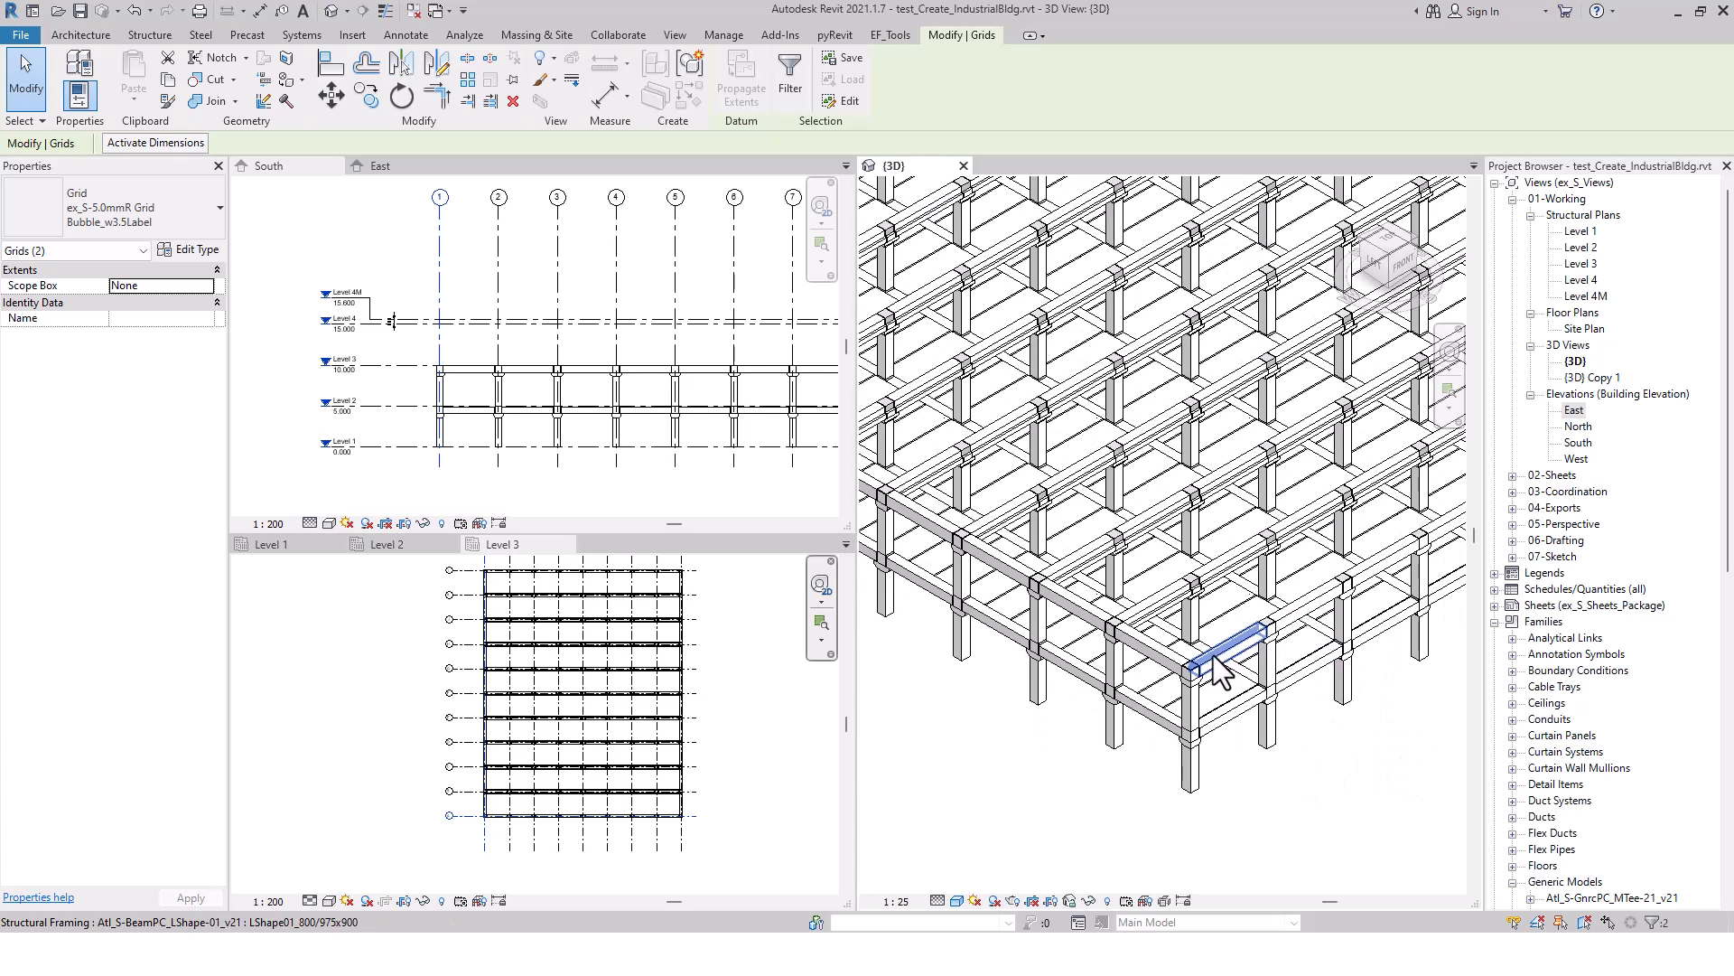
click(761, 730)
scroll(527, 844, up, 1)
scroll(593, 787, up, 1)
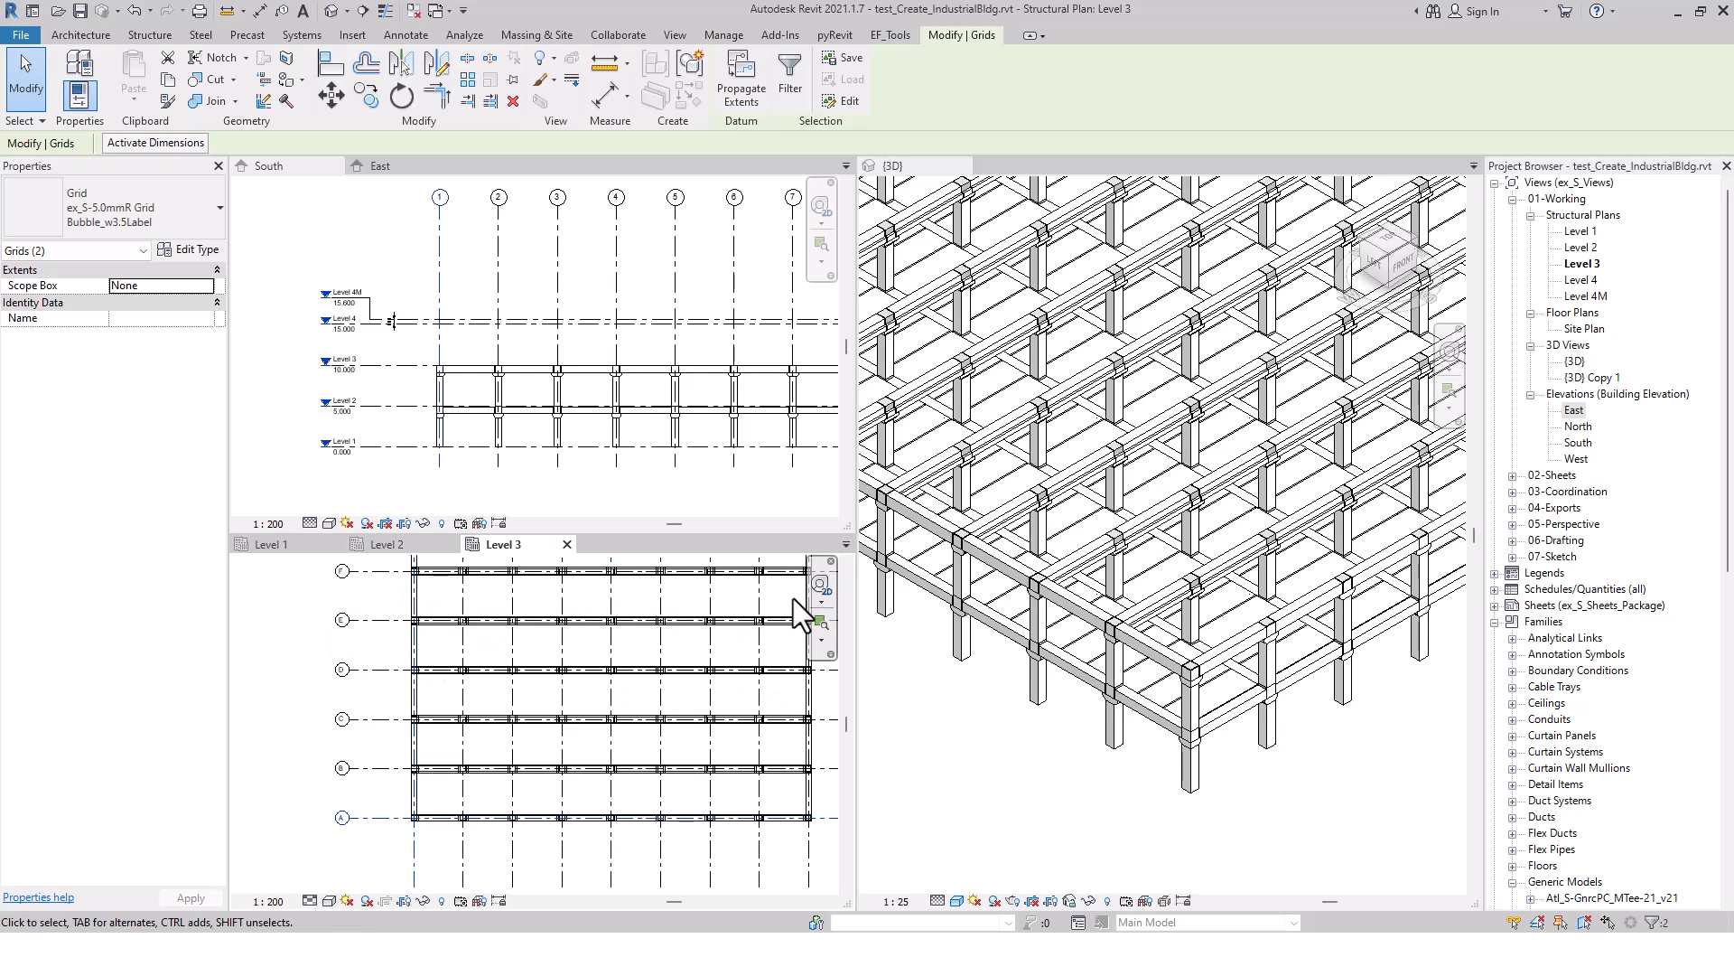
middle_drag(542, 843, 491, 777)
scroll(468, 757, up, 1)
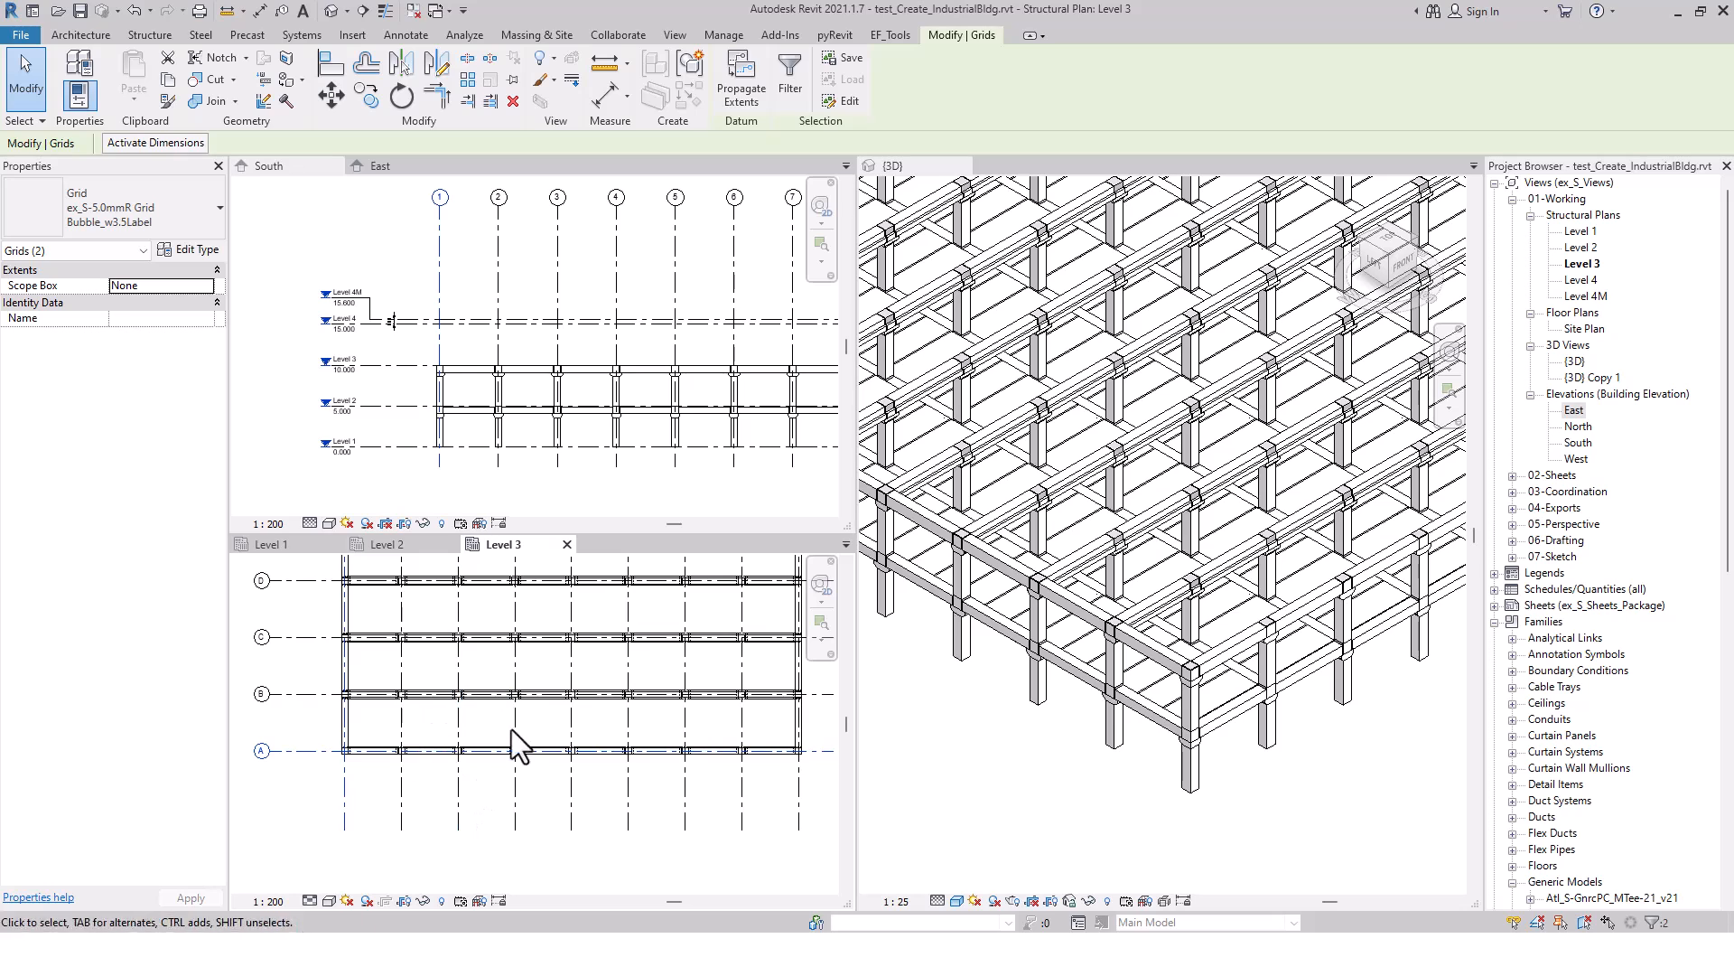
scroll(1061, 772, down, 5)
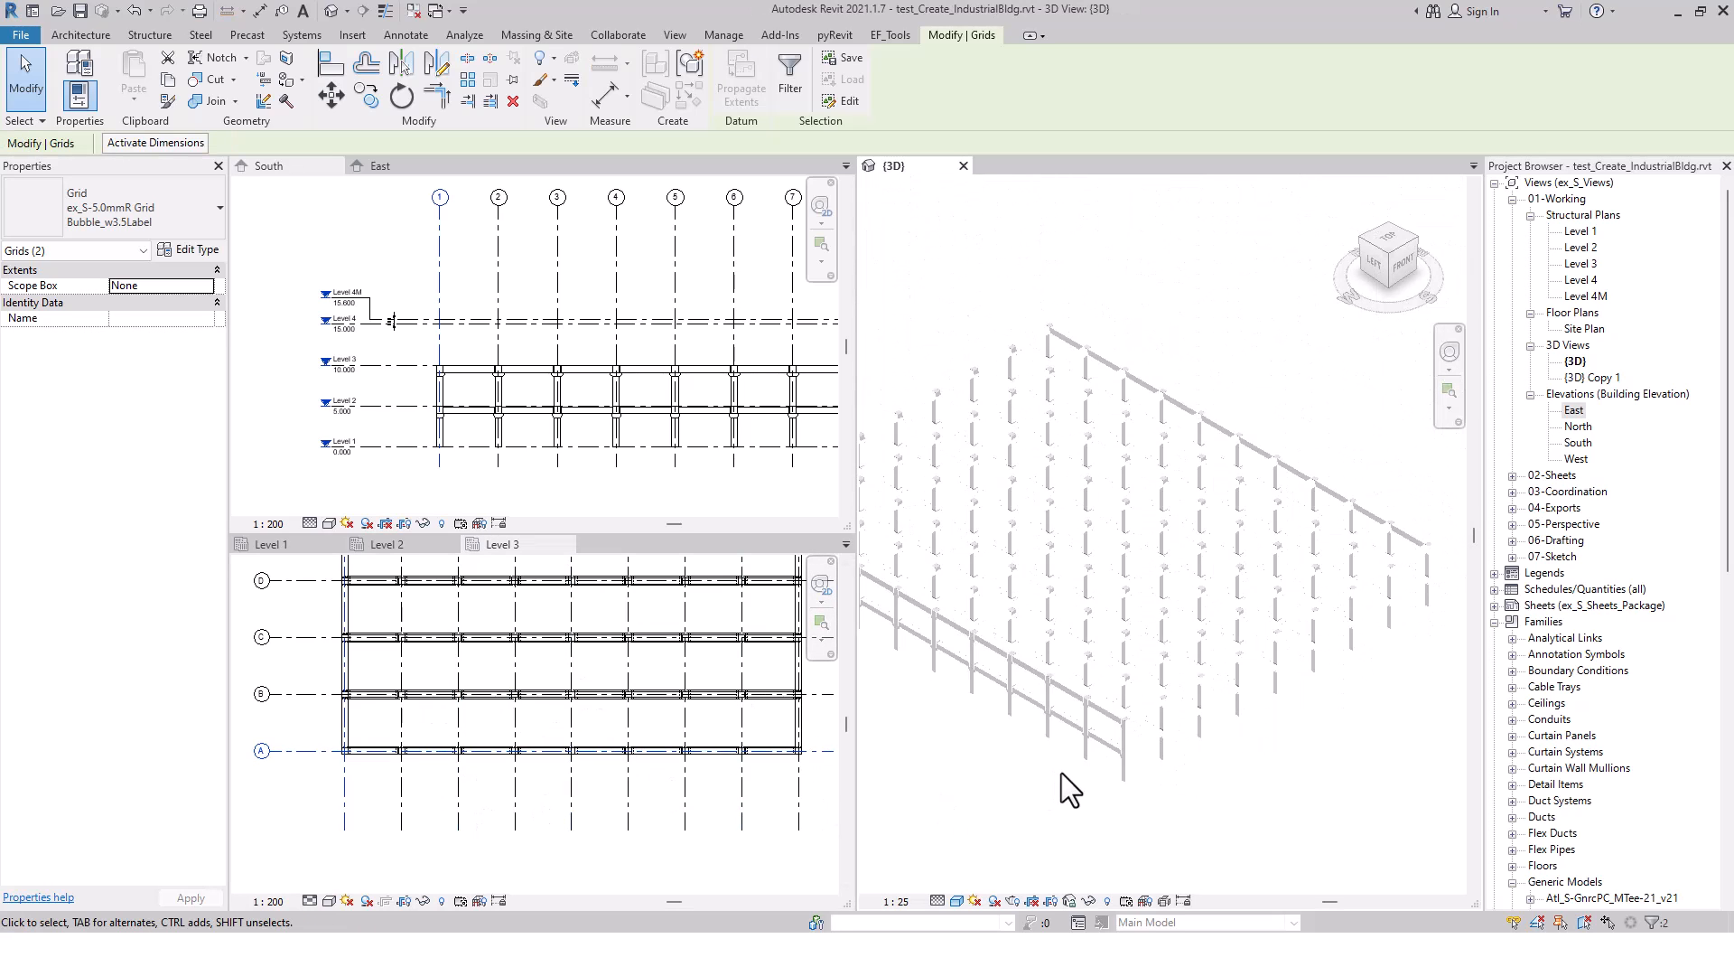
scroll(993, 491, up, 2)
scroll(994, 491, up, 4)
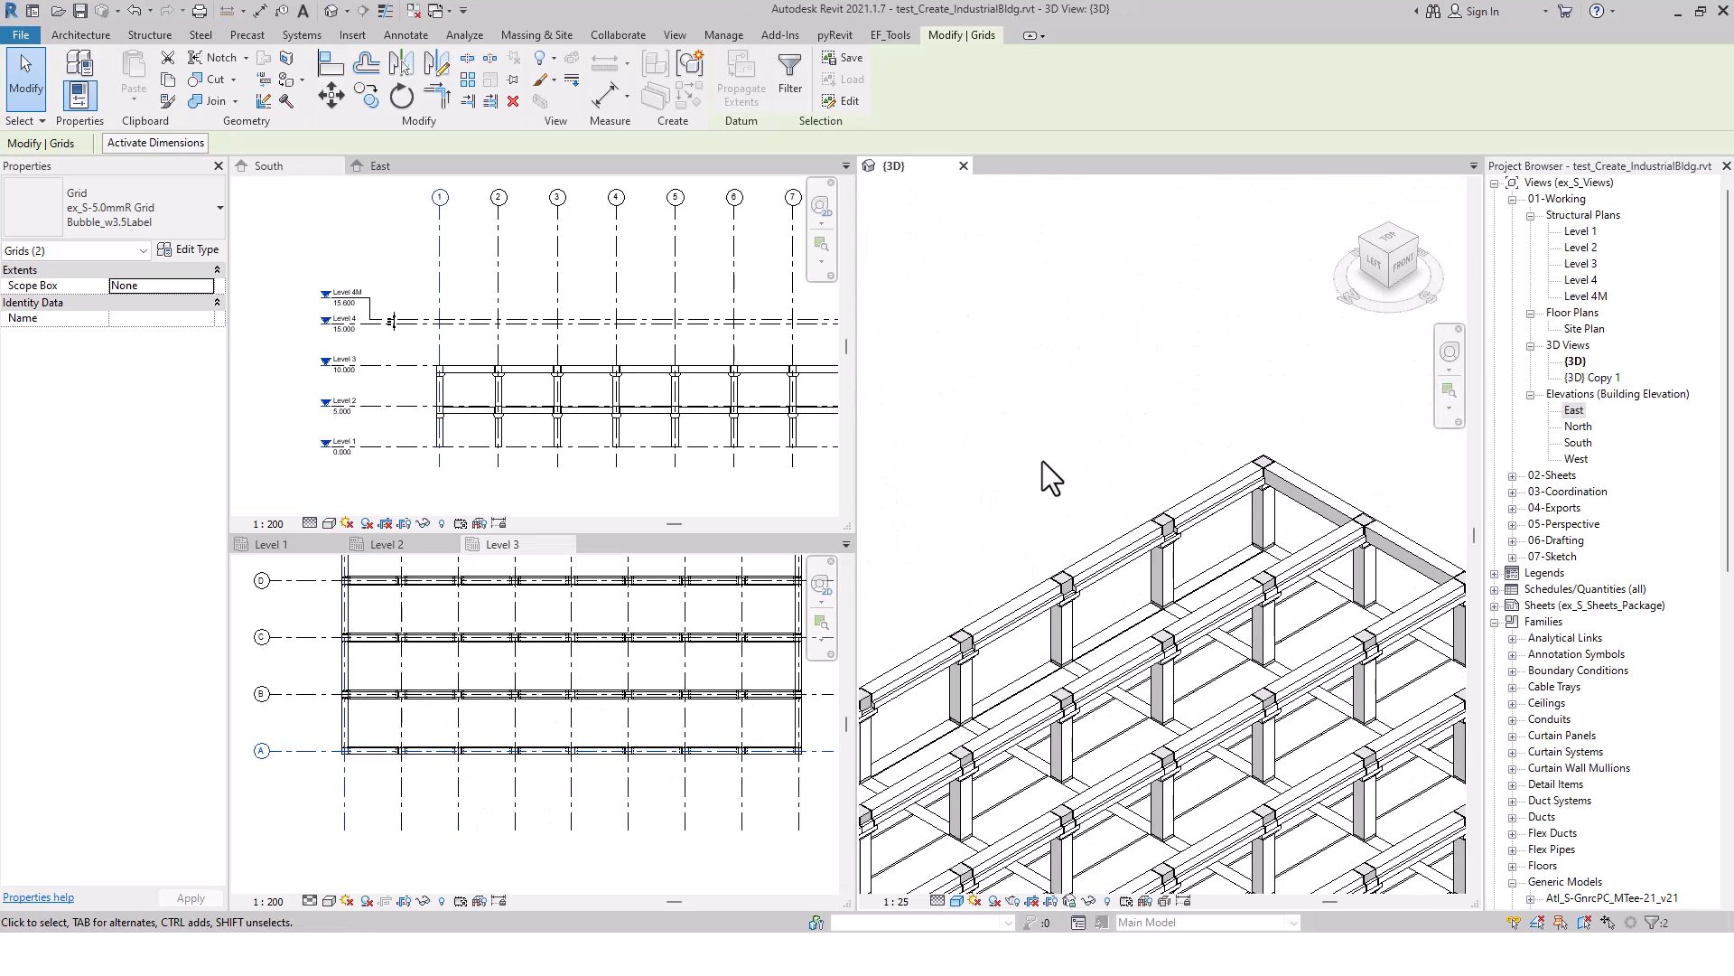
scroll(1093, 437, down, 4)
scroll(1310, 388, down, 3)
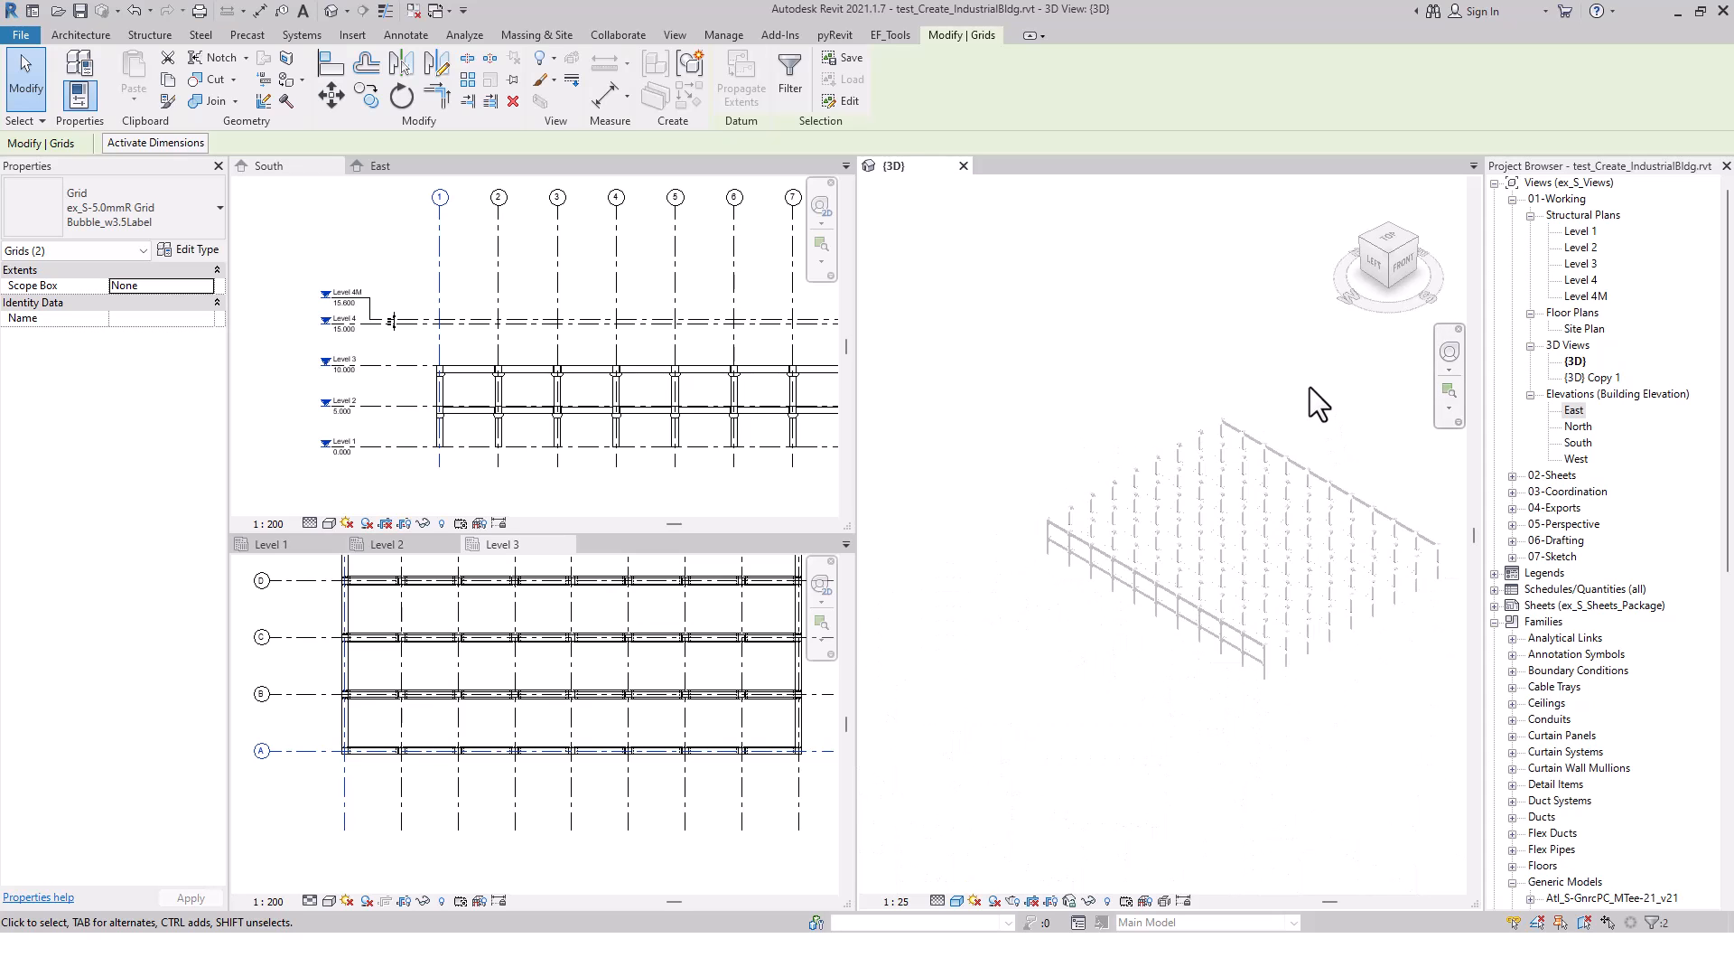
middle_drag(1374, 711, 1300, 691)
click(1176, 737)
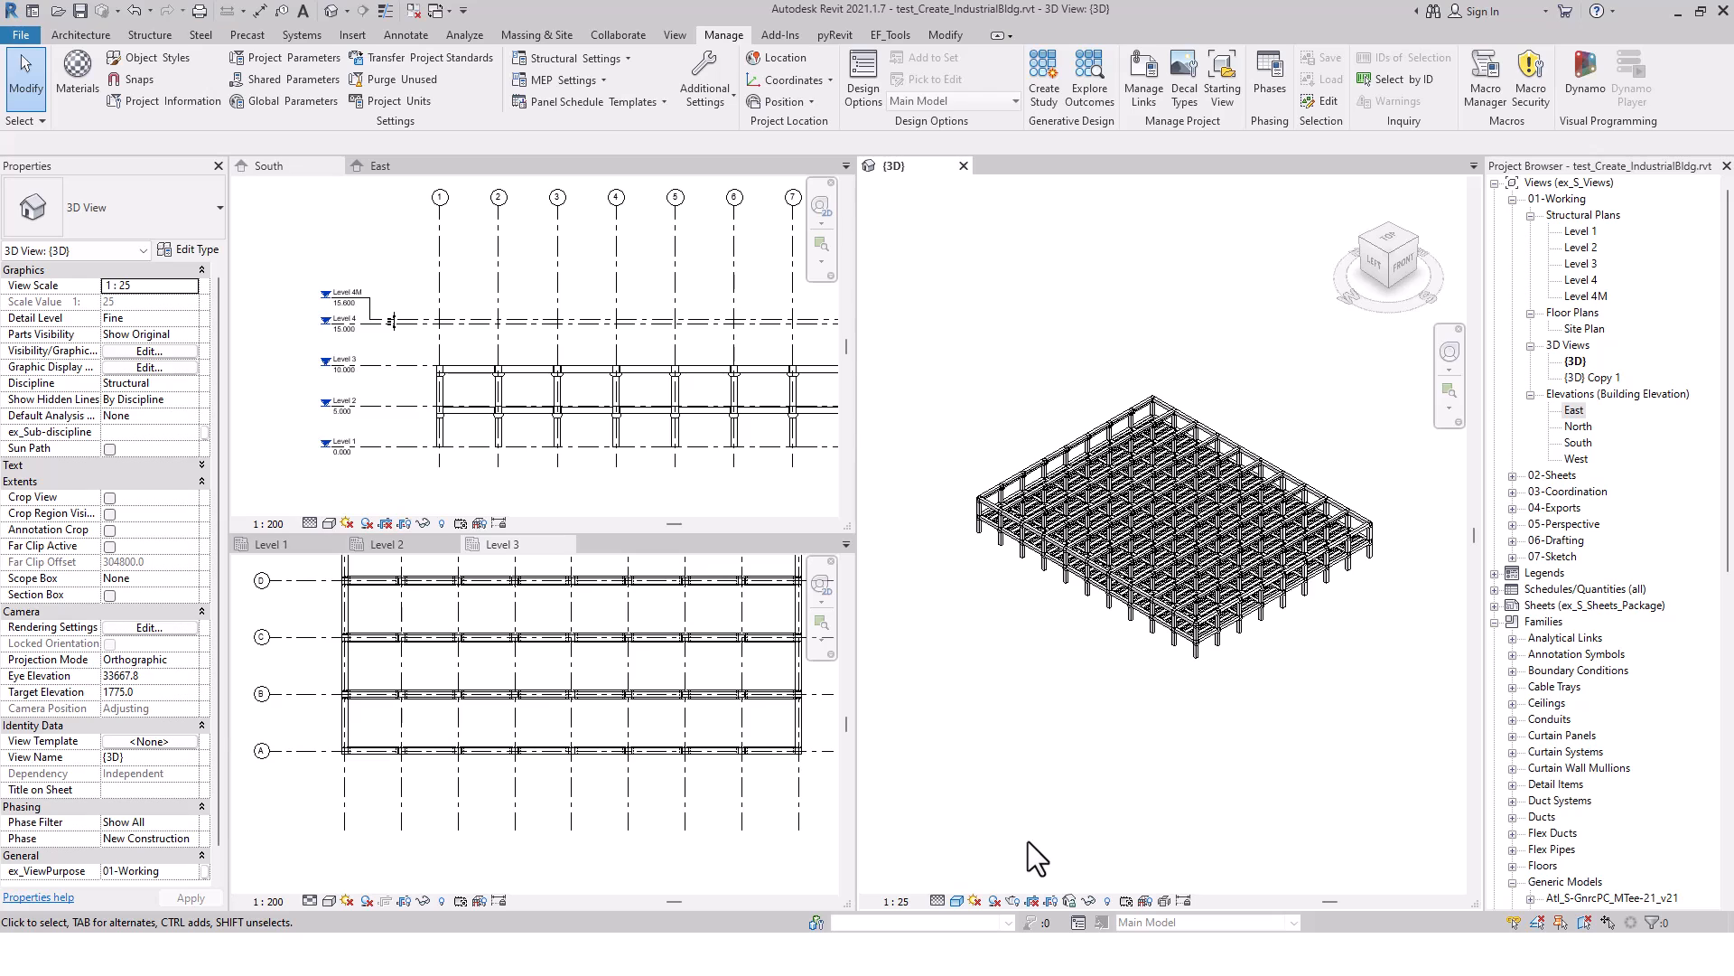
Return to Dynamo Player, open the inputs of Bldg-Create_PC-WafleSlab_v2.6, and pick grids 1 and A in the Level 3 plan
key(alt+Tab)
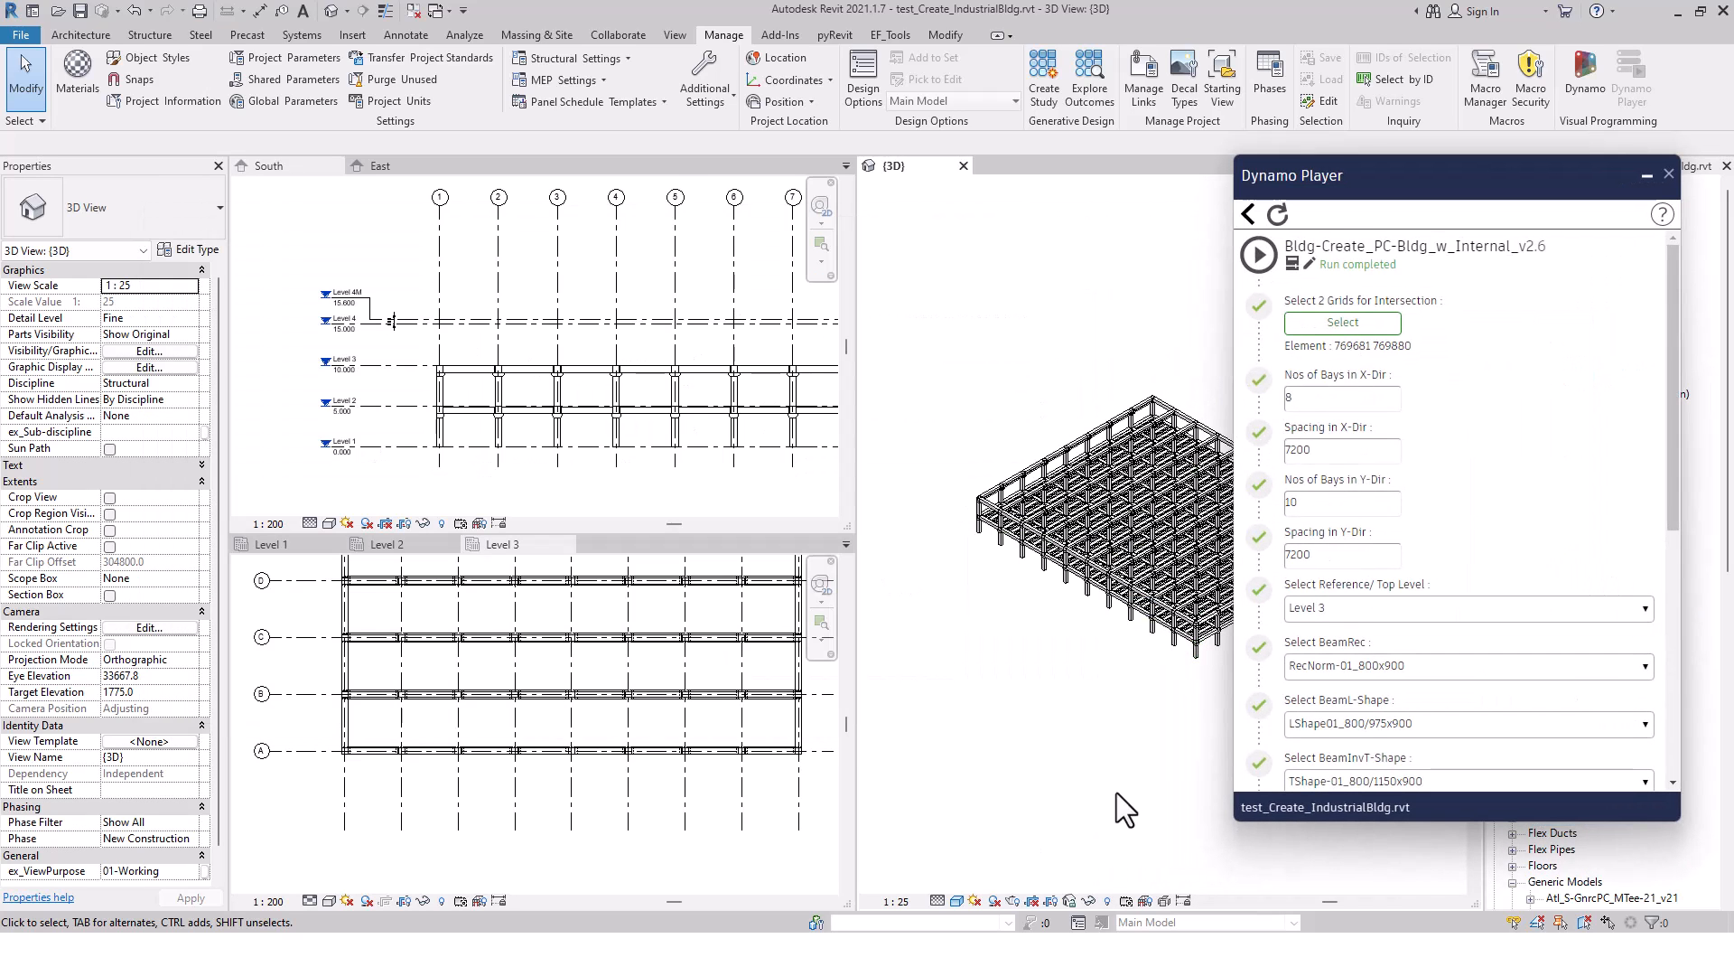
click(1247, 214)
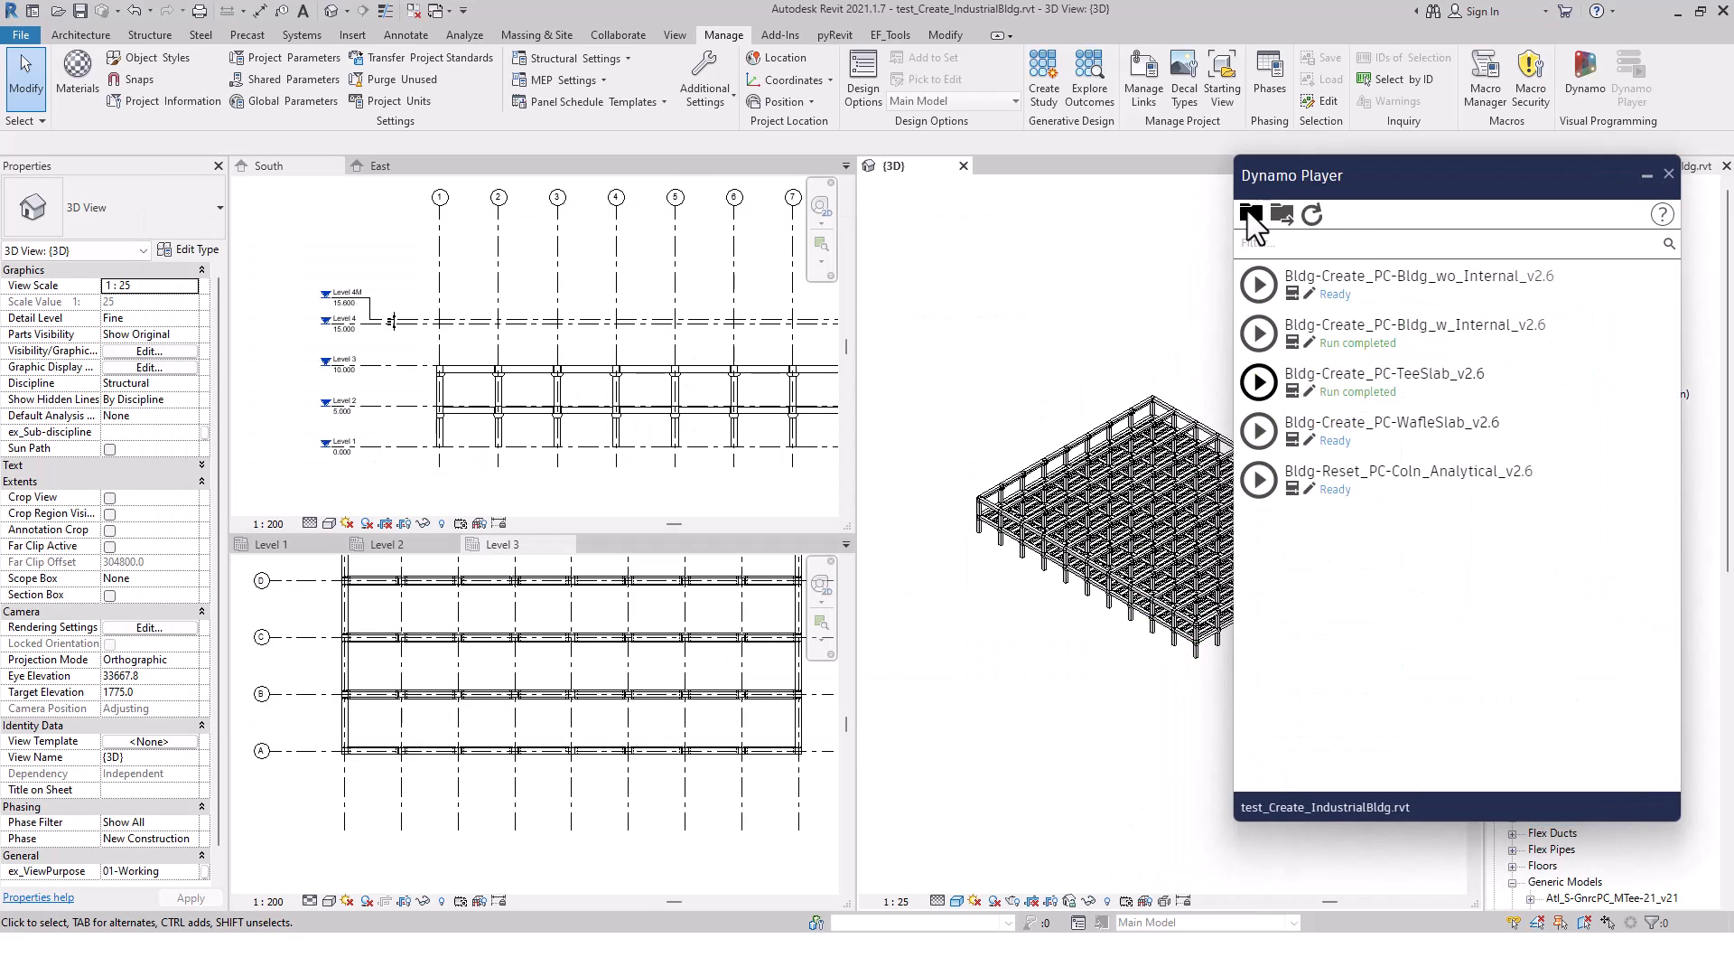
click(1300, 440)
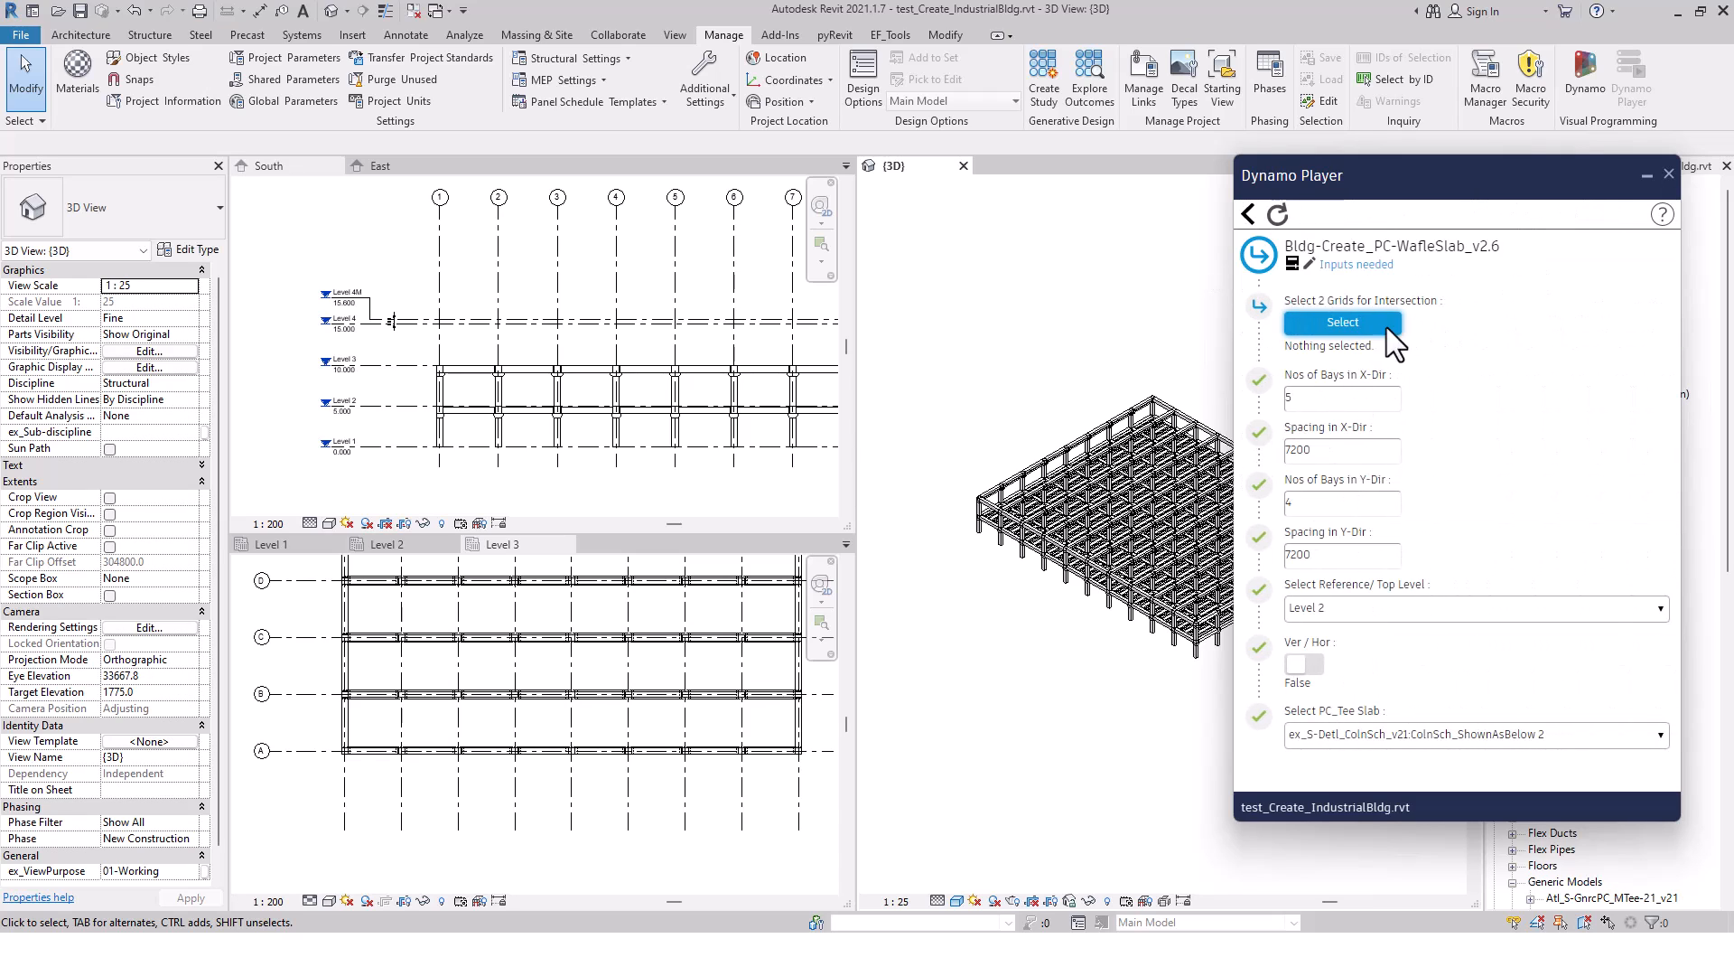
click(1343, 322)
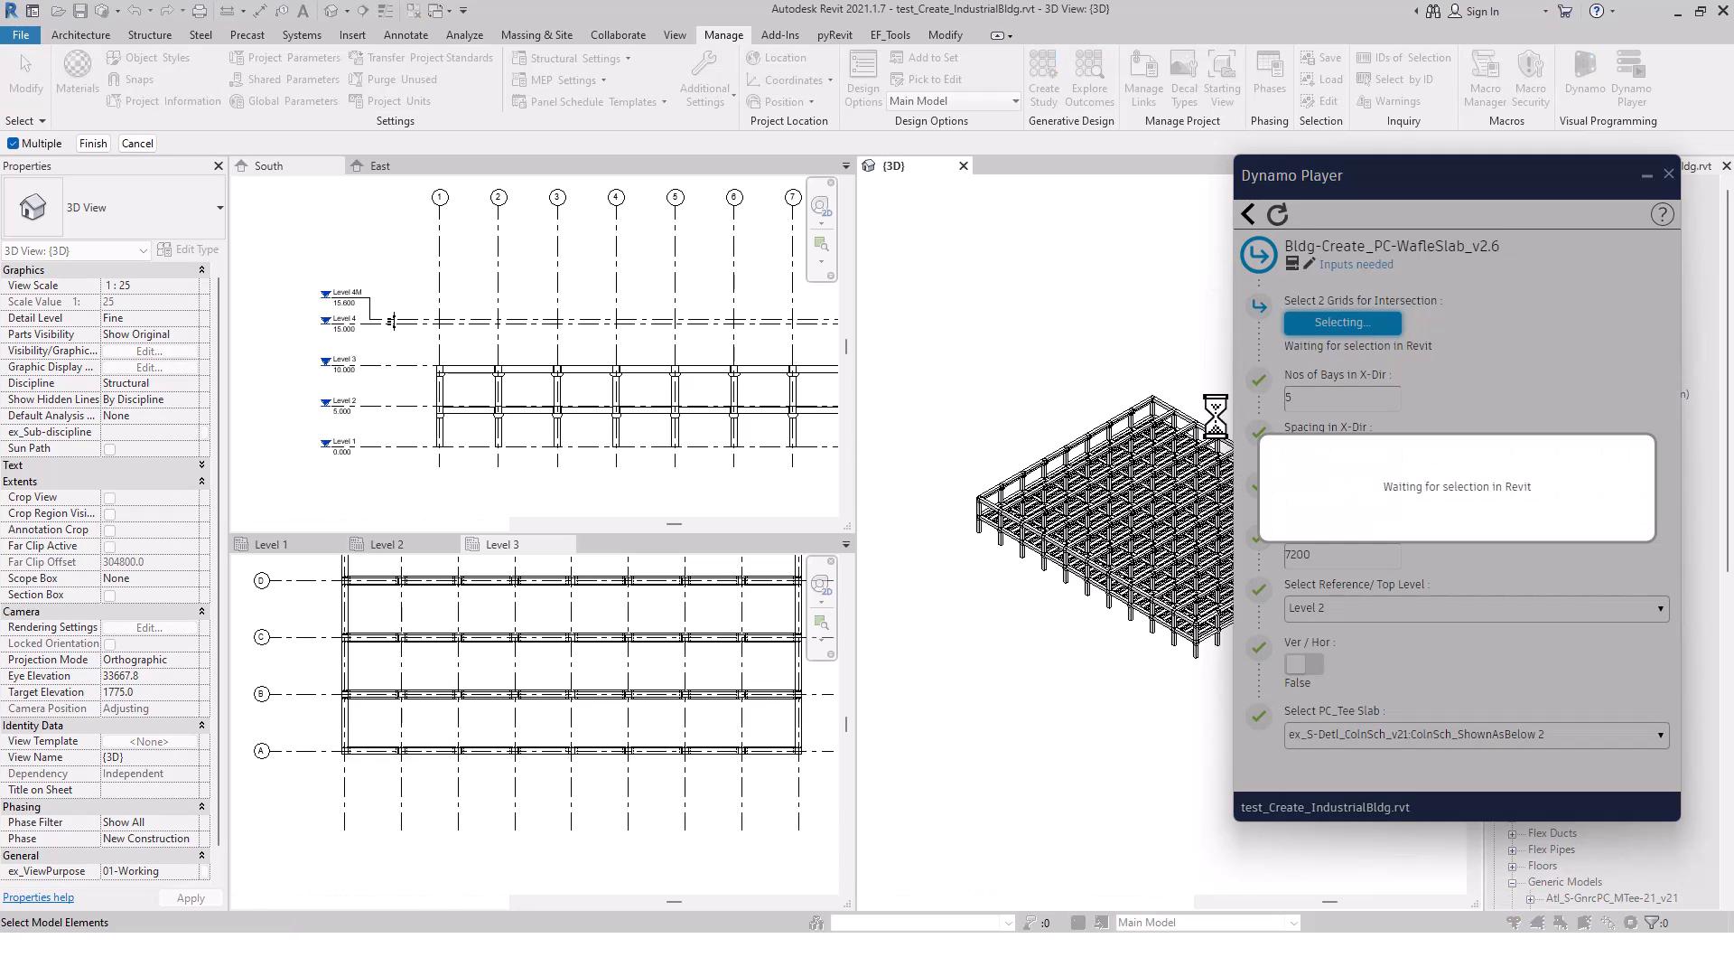
click(366, 793)
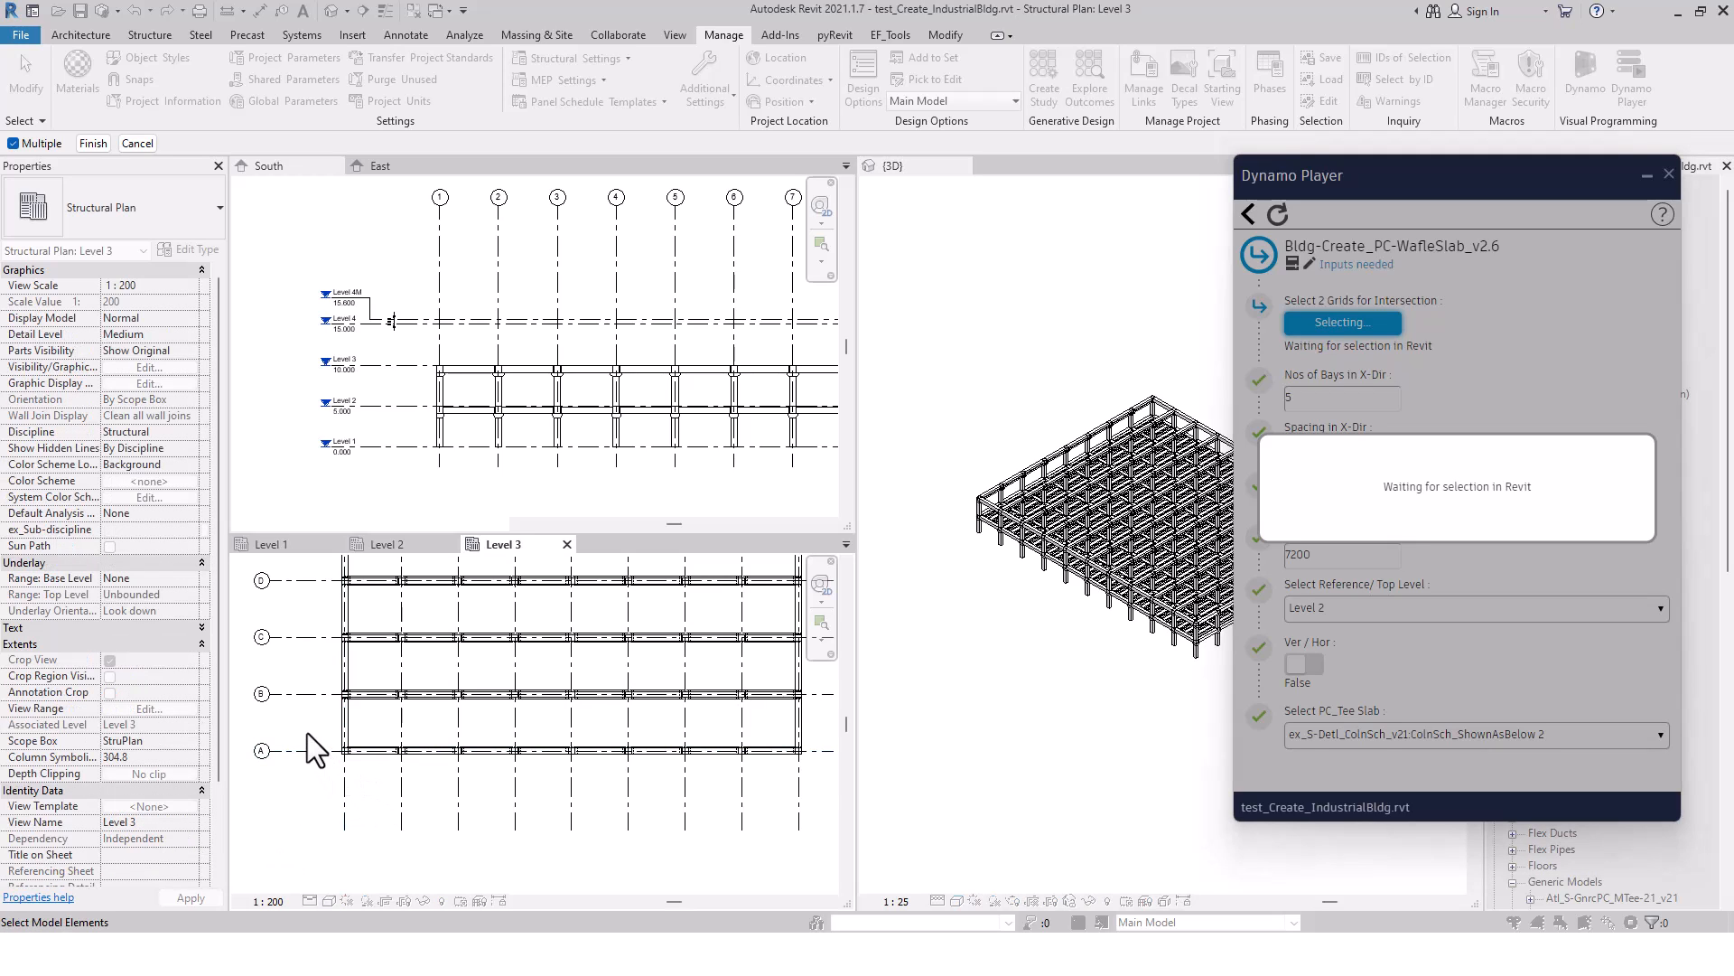
click(346, 779)
click(325, 749)
click(84, 144)
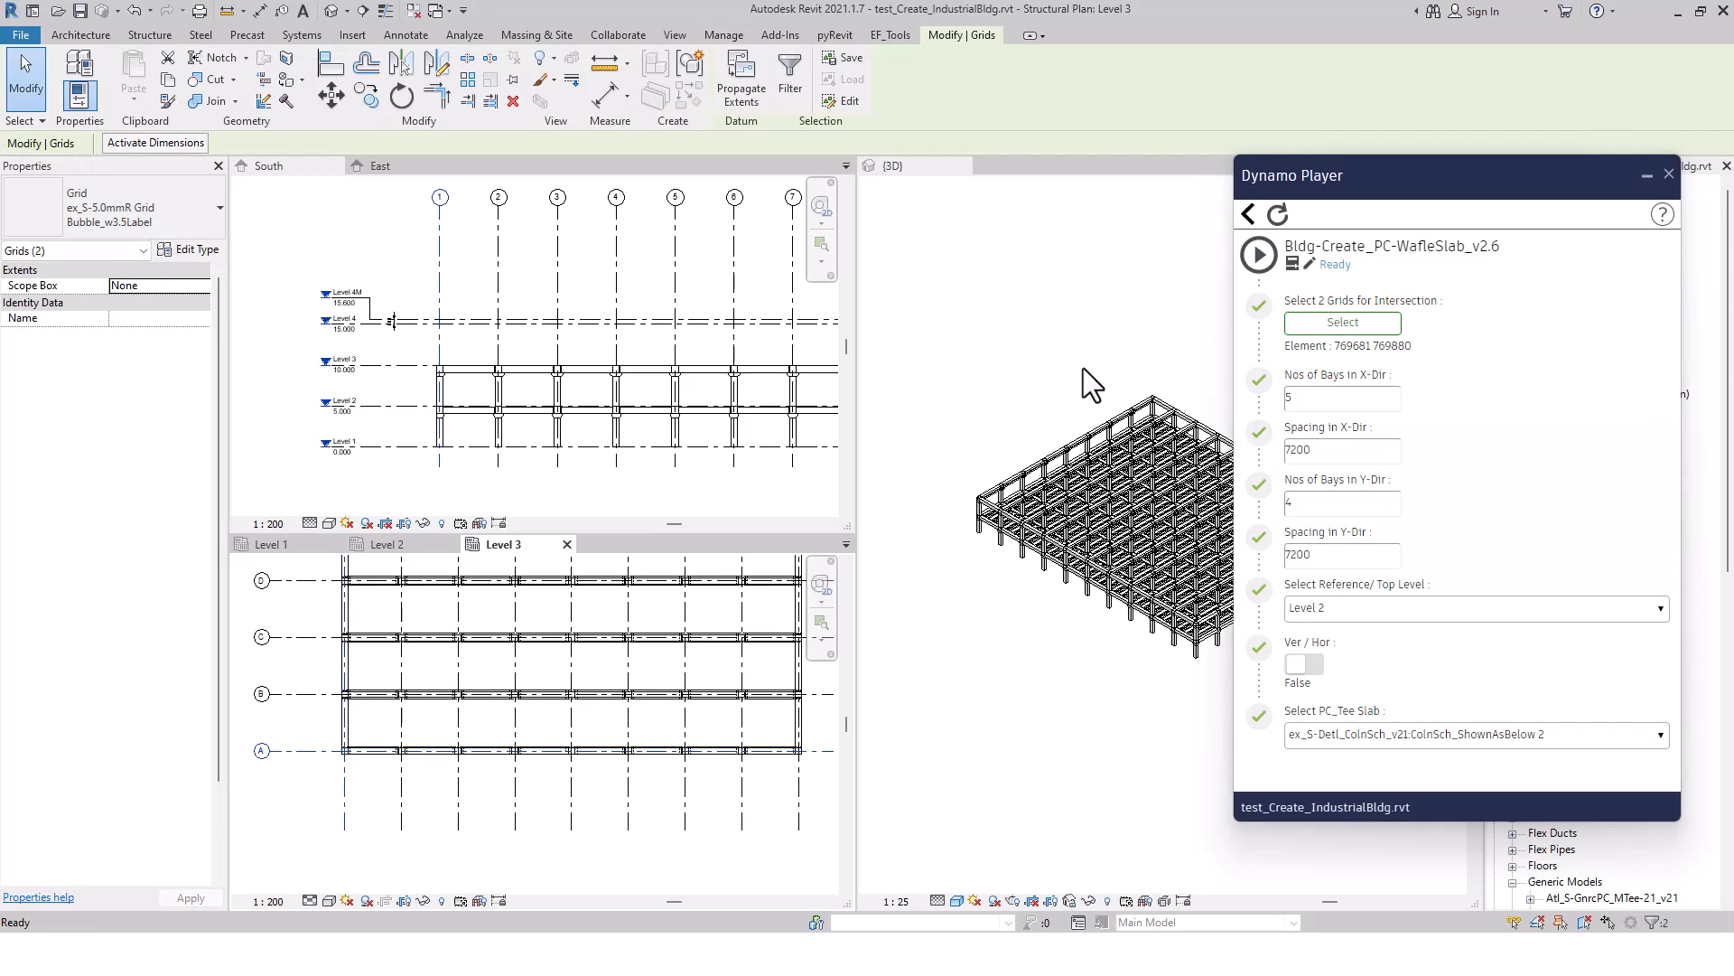
Set 8 bays in the X direction and 10 in the Y direction, with Level 3 as the reference/top level
double_click(1305, 398)
text(8)
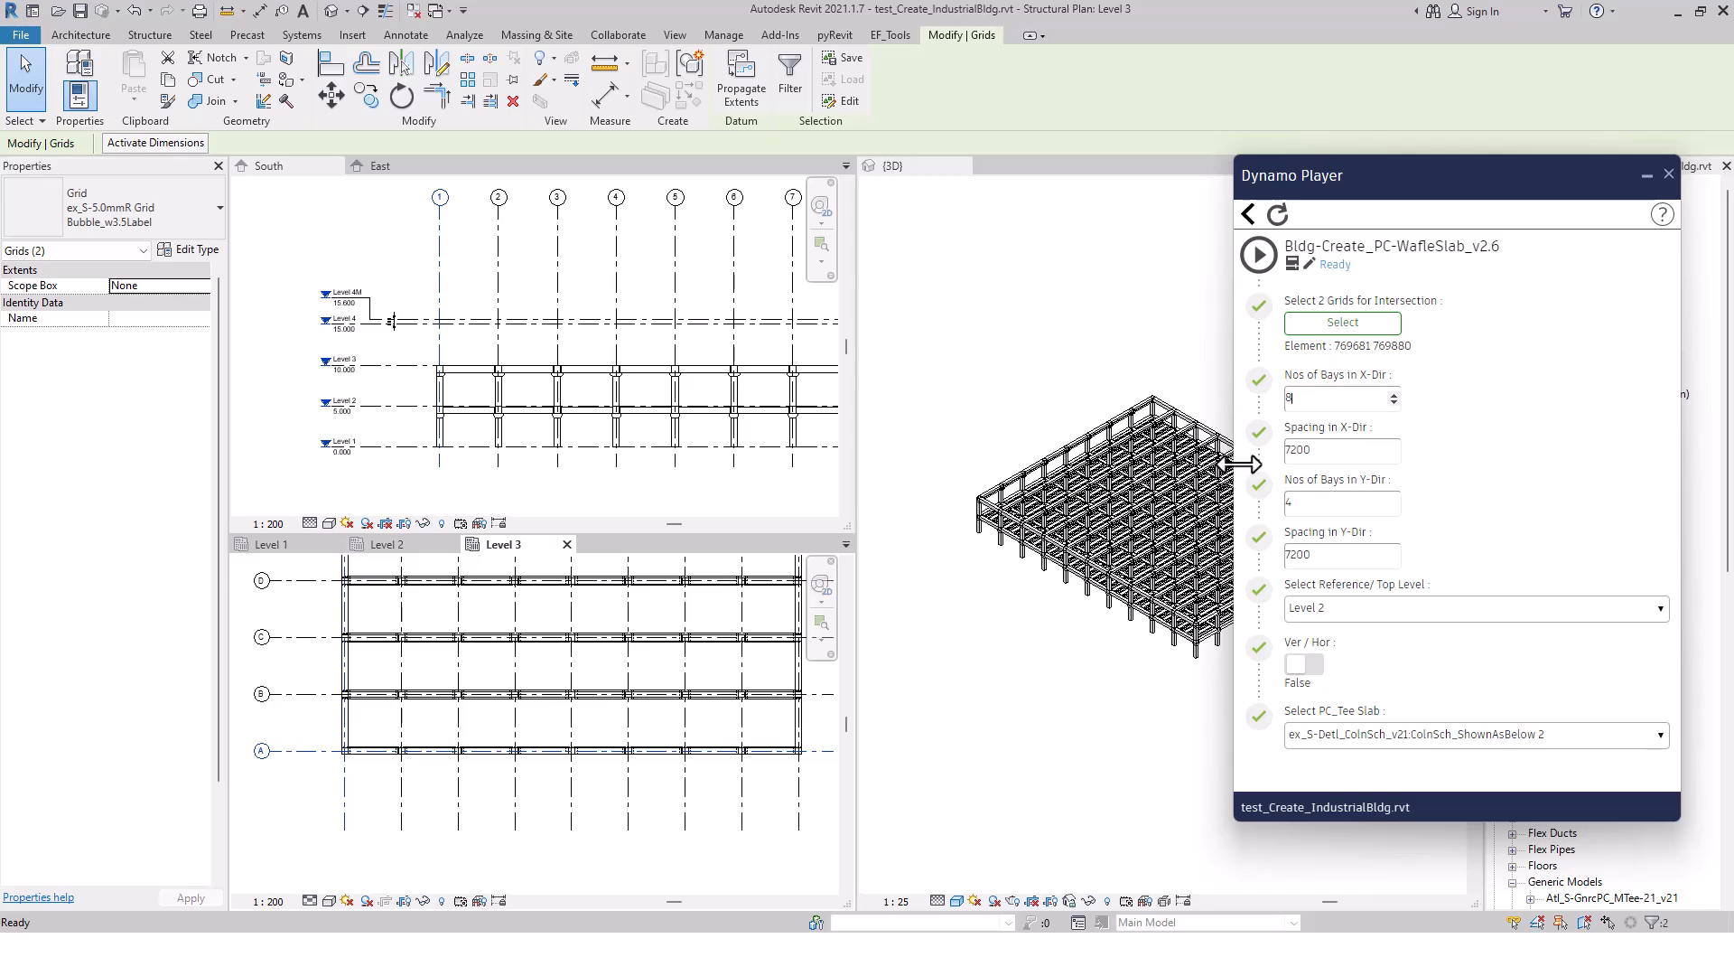
double_click(1315, 503)
text(10)
double_click(1306, 450)
double_click(1317, 554)
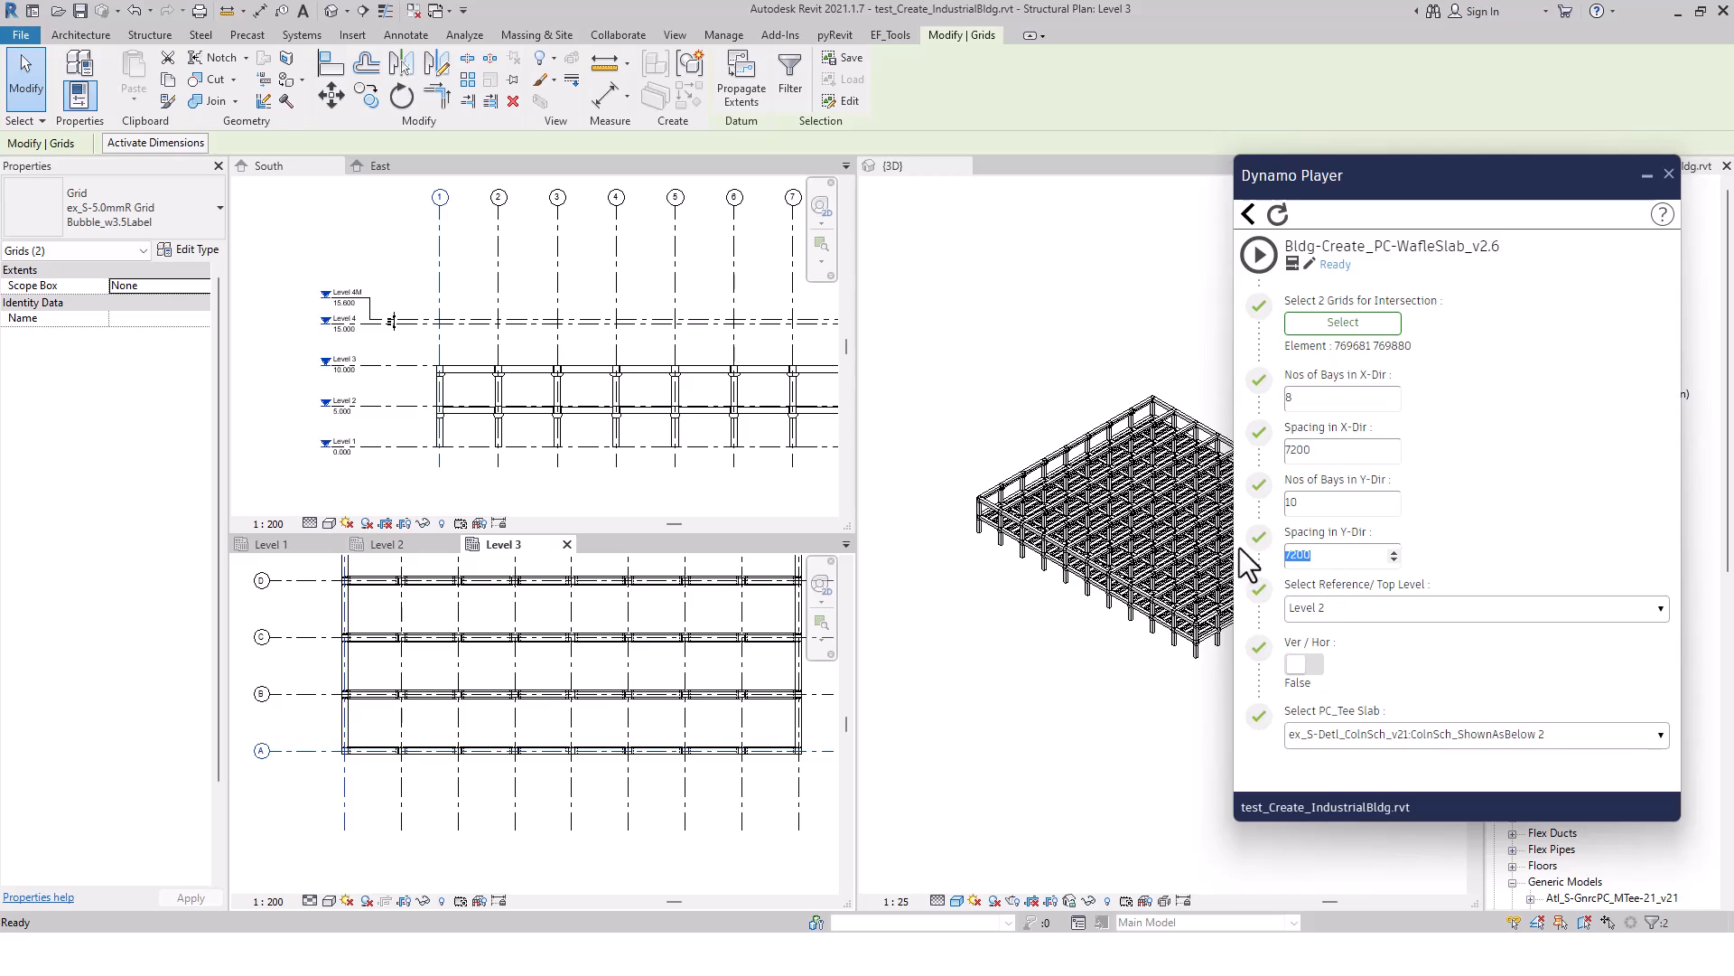
click(1373, 603)
click(1339, 660)
Choose Atl_S-GnrcPC_WFCir-32_v21:WFCir-31_Panel_6350mm x 900mm as the slab type and run the waffle slab script
click(1542, 737)
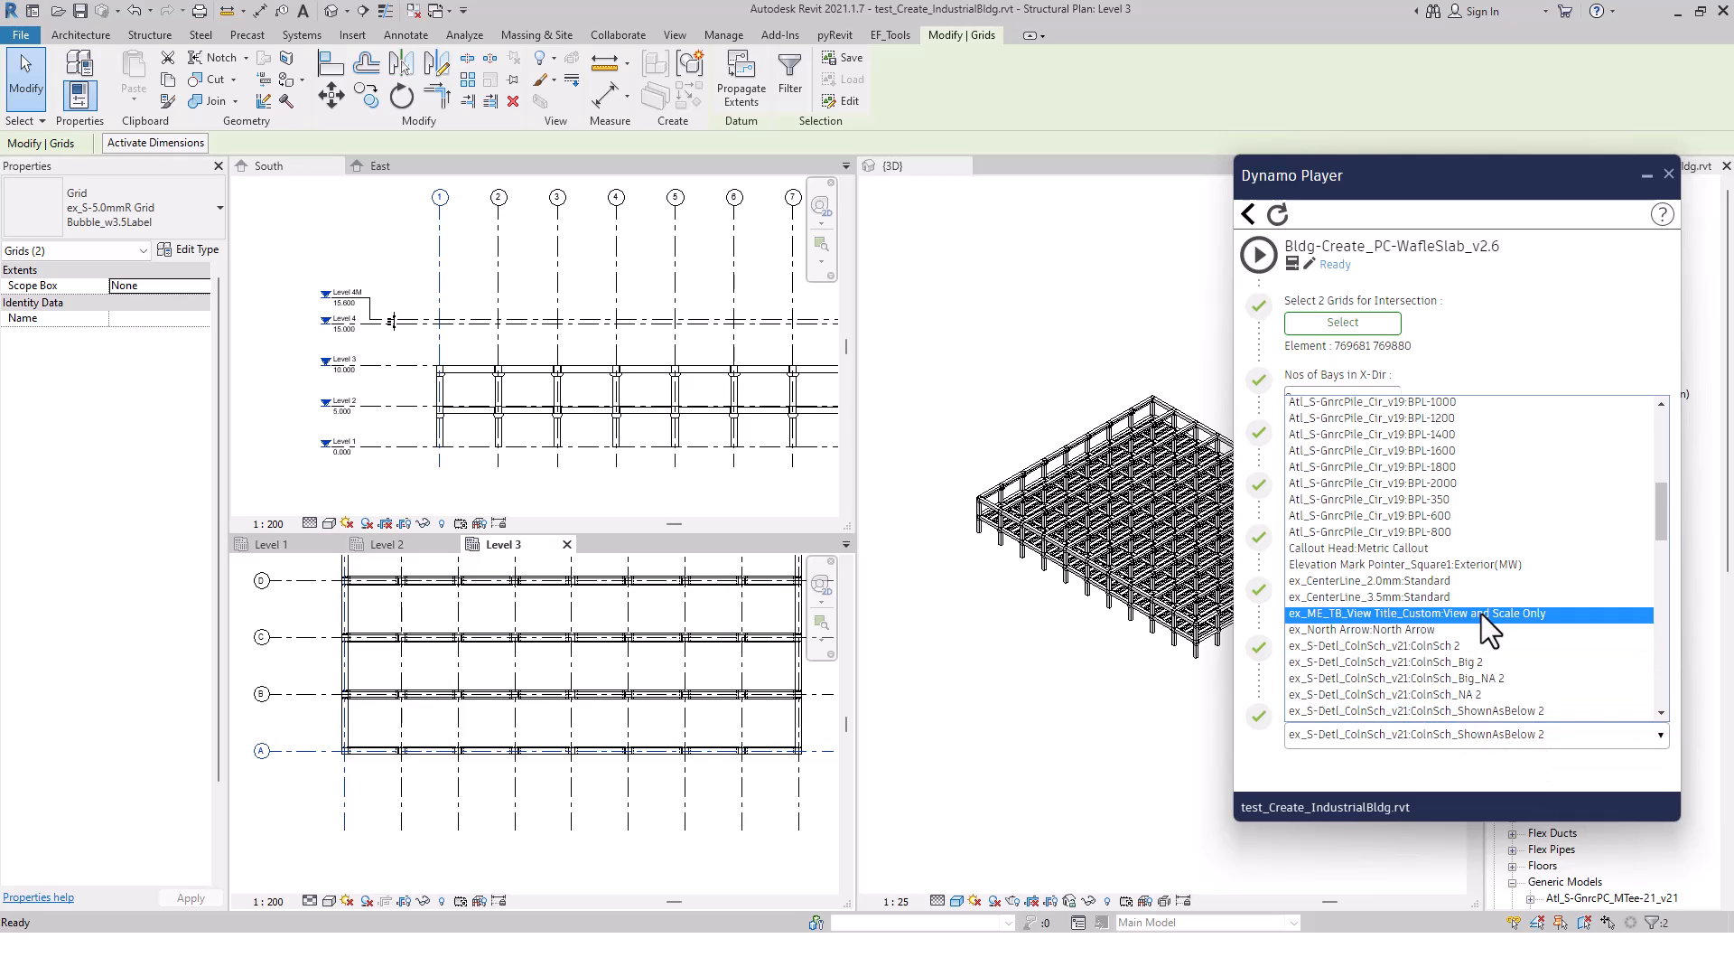
scroll(1481, 614, up, 4)
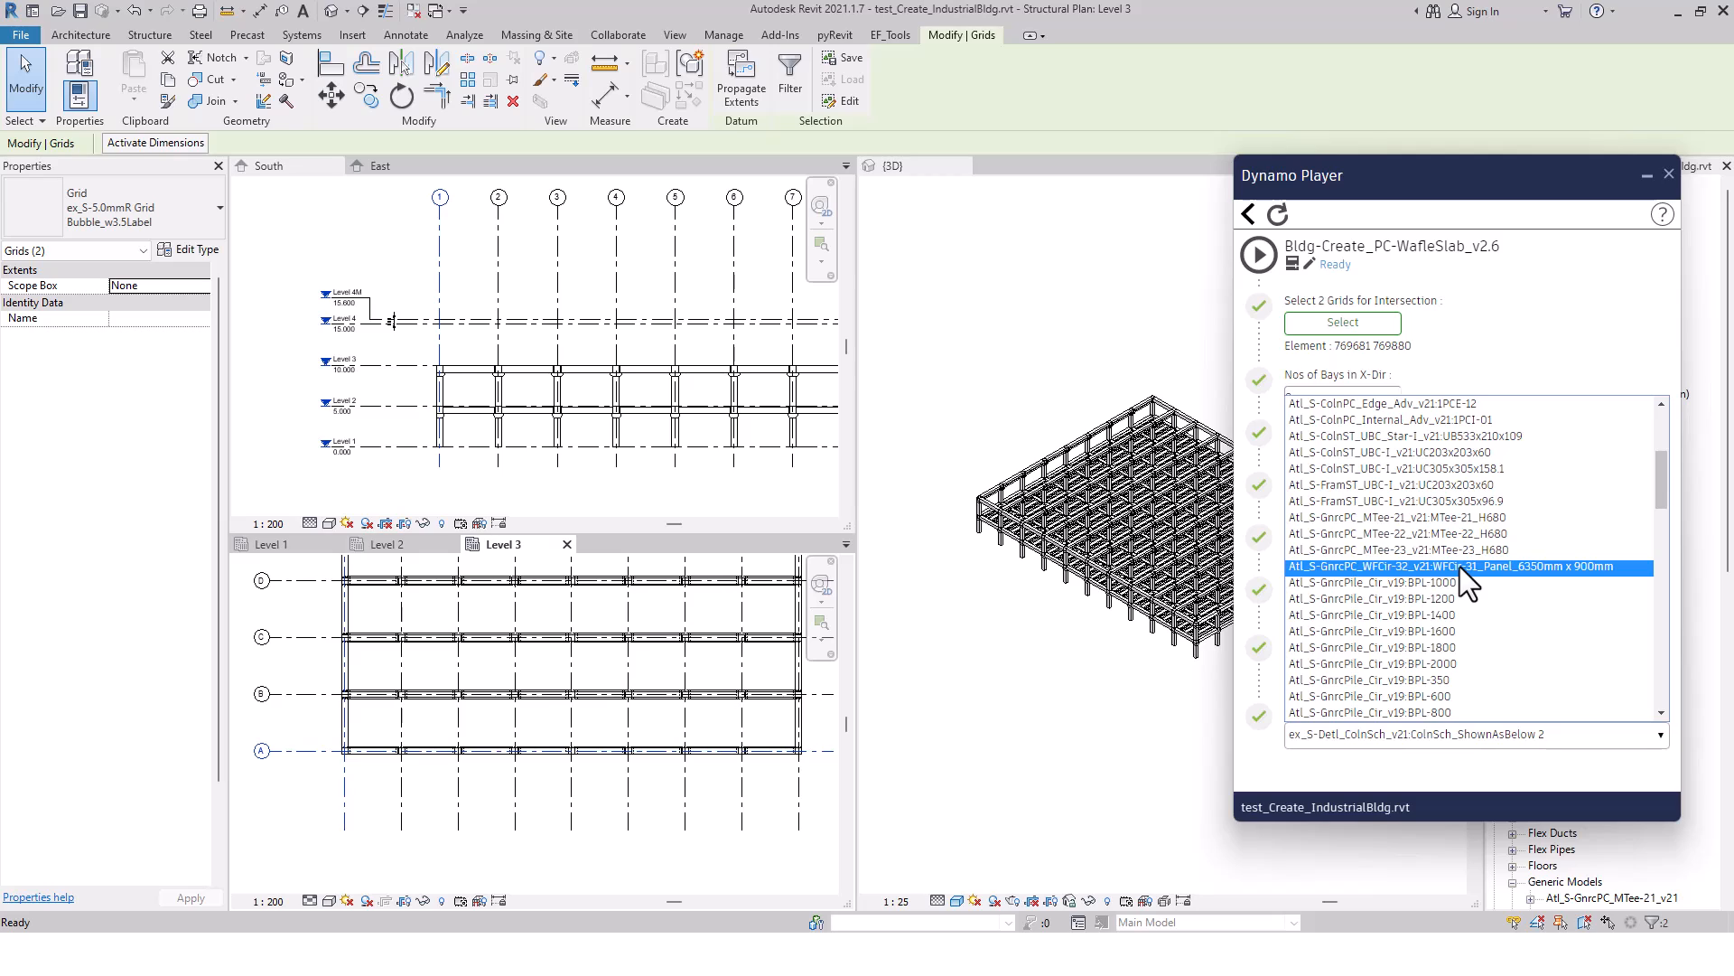
click(1460, 567)
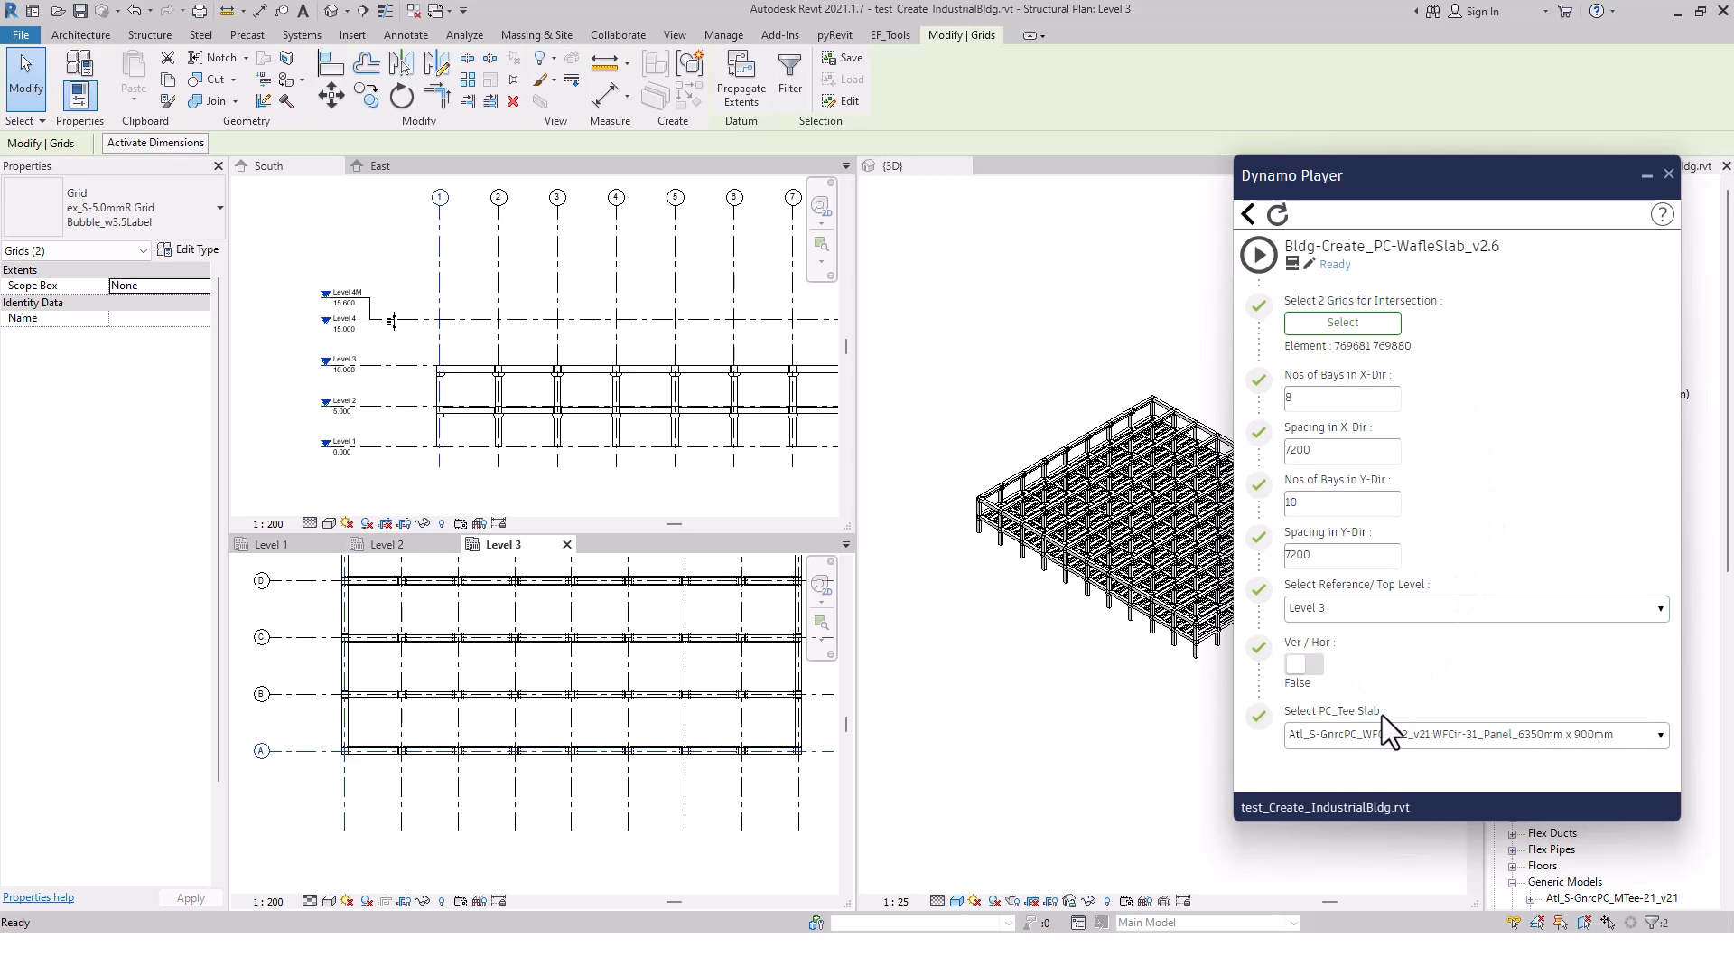
click(1073, 739)
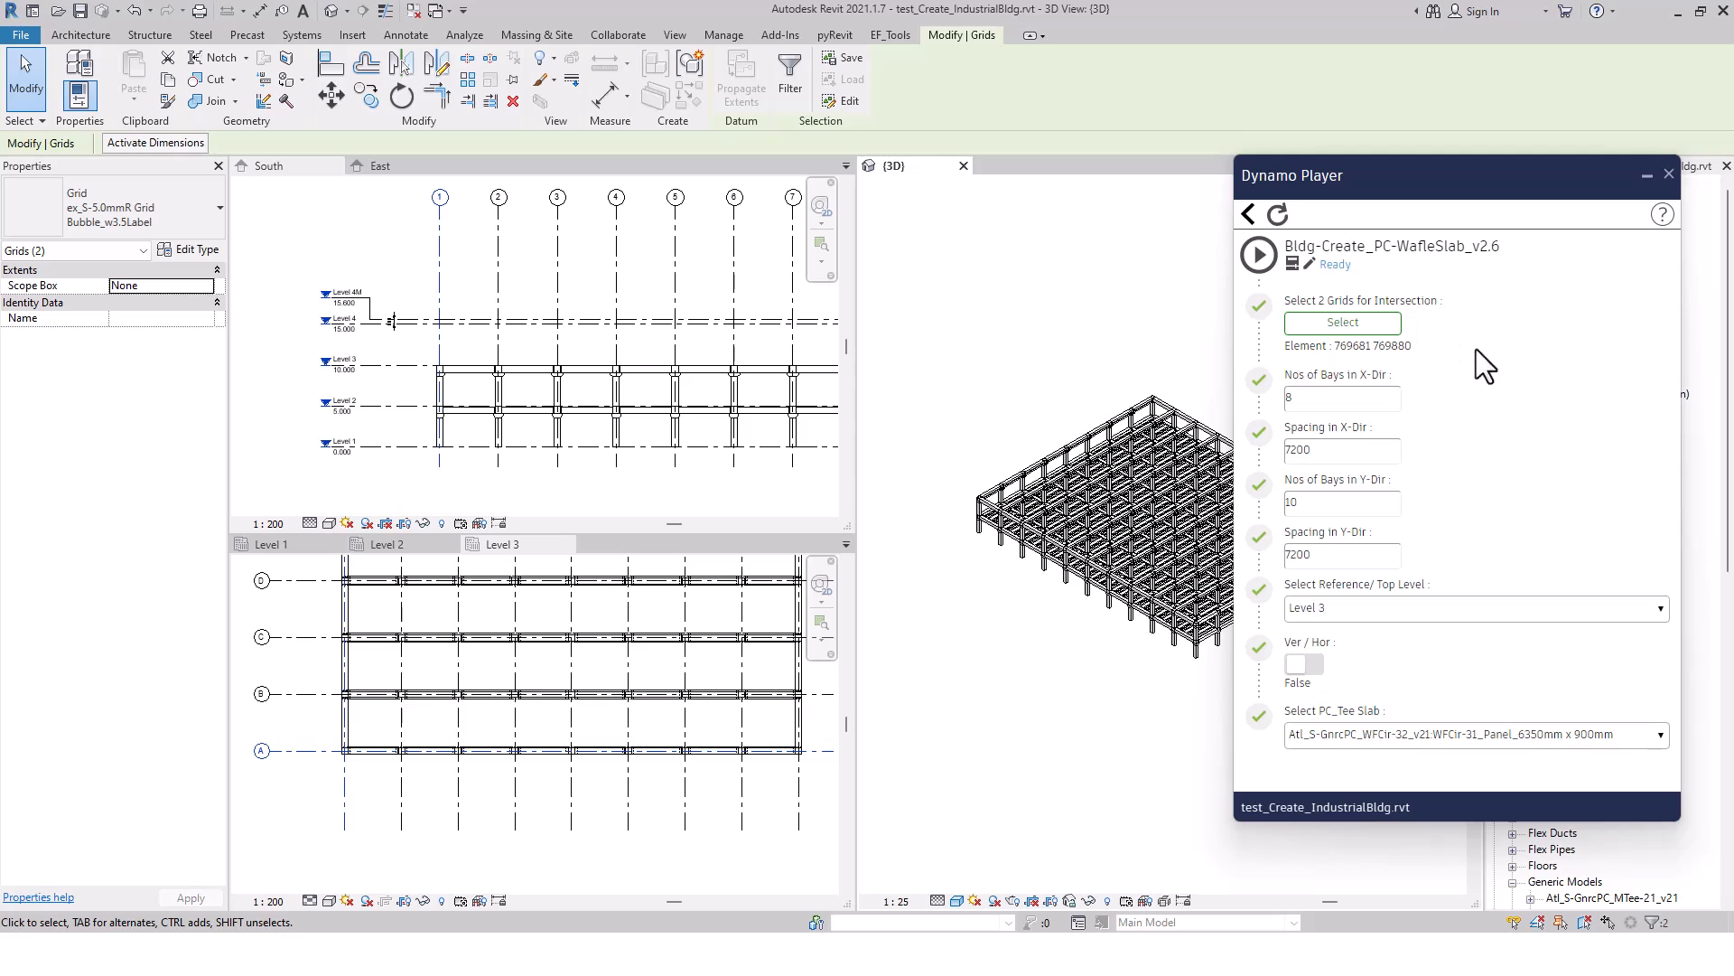
click(1258, 253)
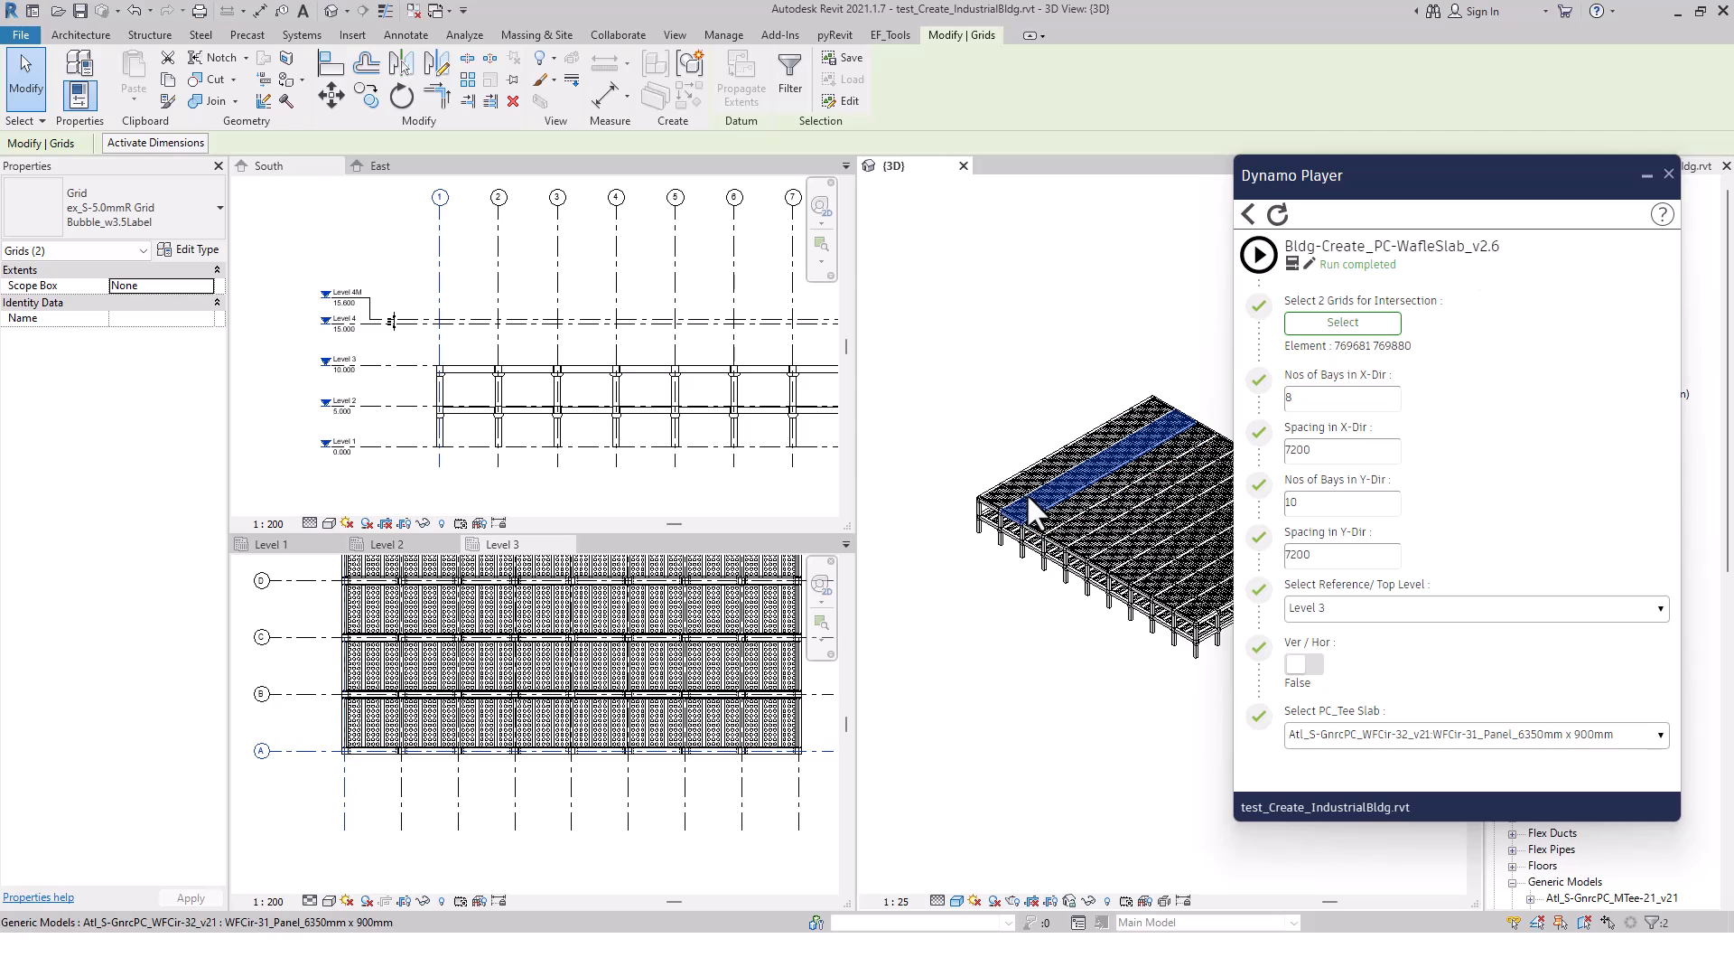
Examine how the waffle slab panels meet the edge beams along grid 1 in the Level 3 plan, and check one edge beam's properties
click(365, 798)
scroll(364, 798, down, 1)
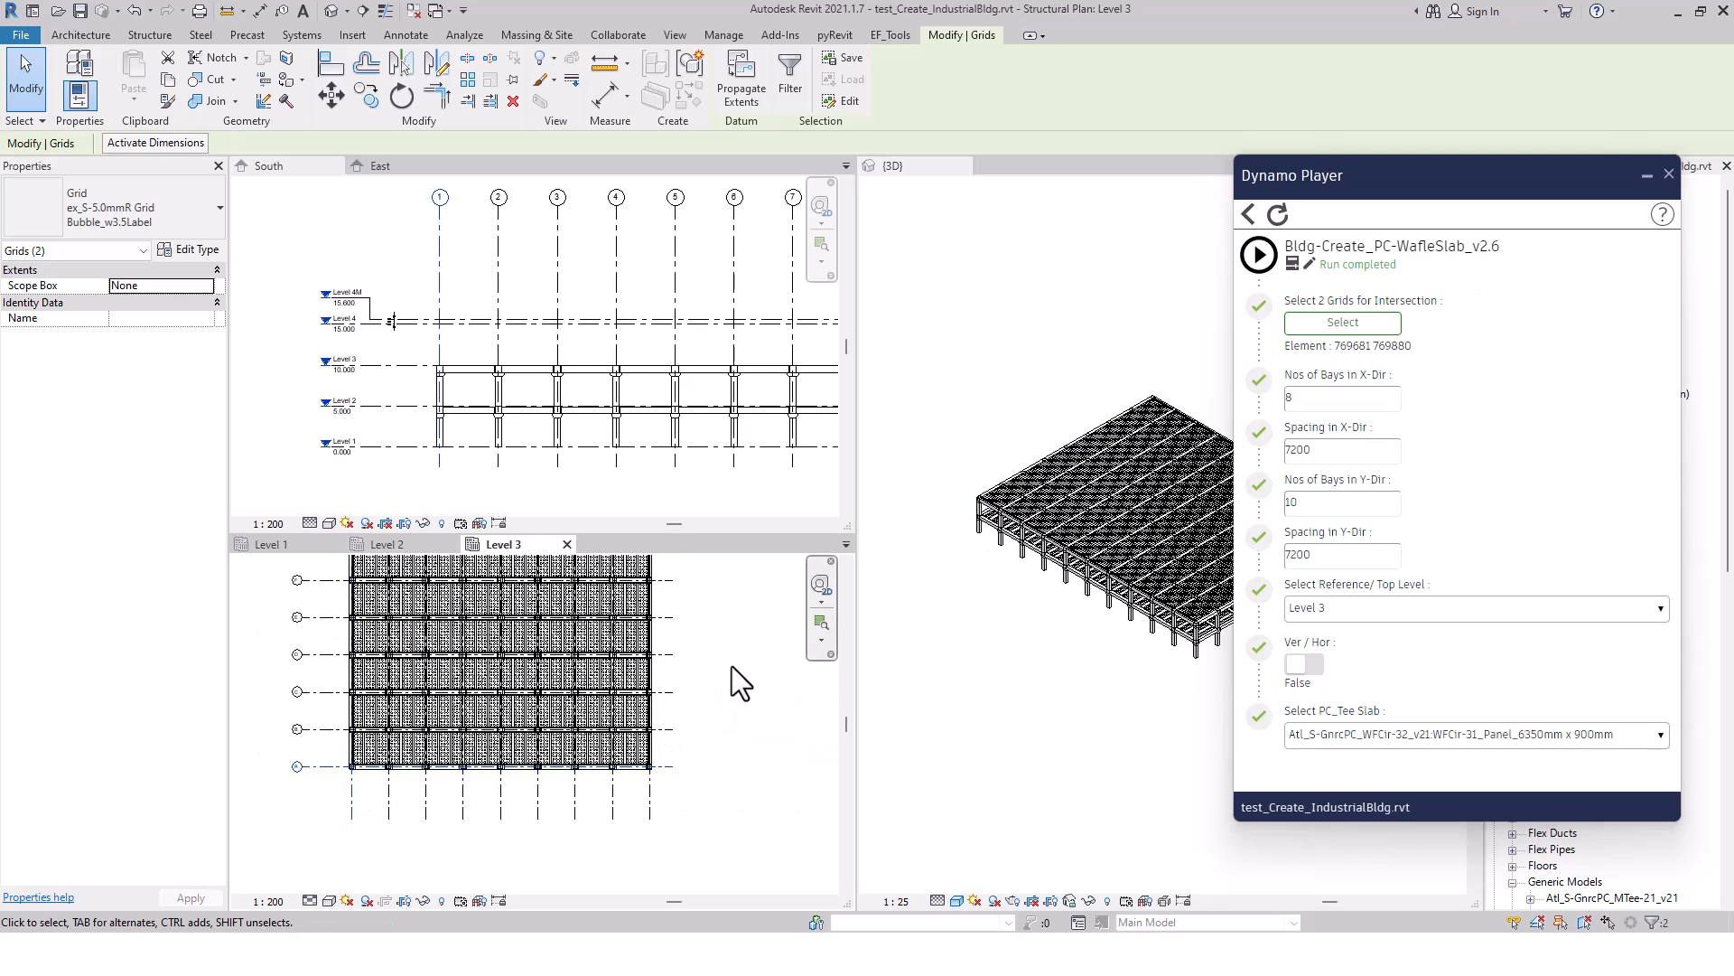
scroll(733, 668, down, 1)
middle_drag(764, 699, 753, 768)
scroll(443, 697, up, 5)
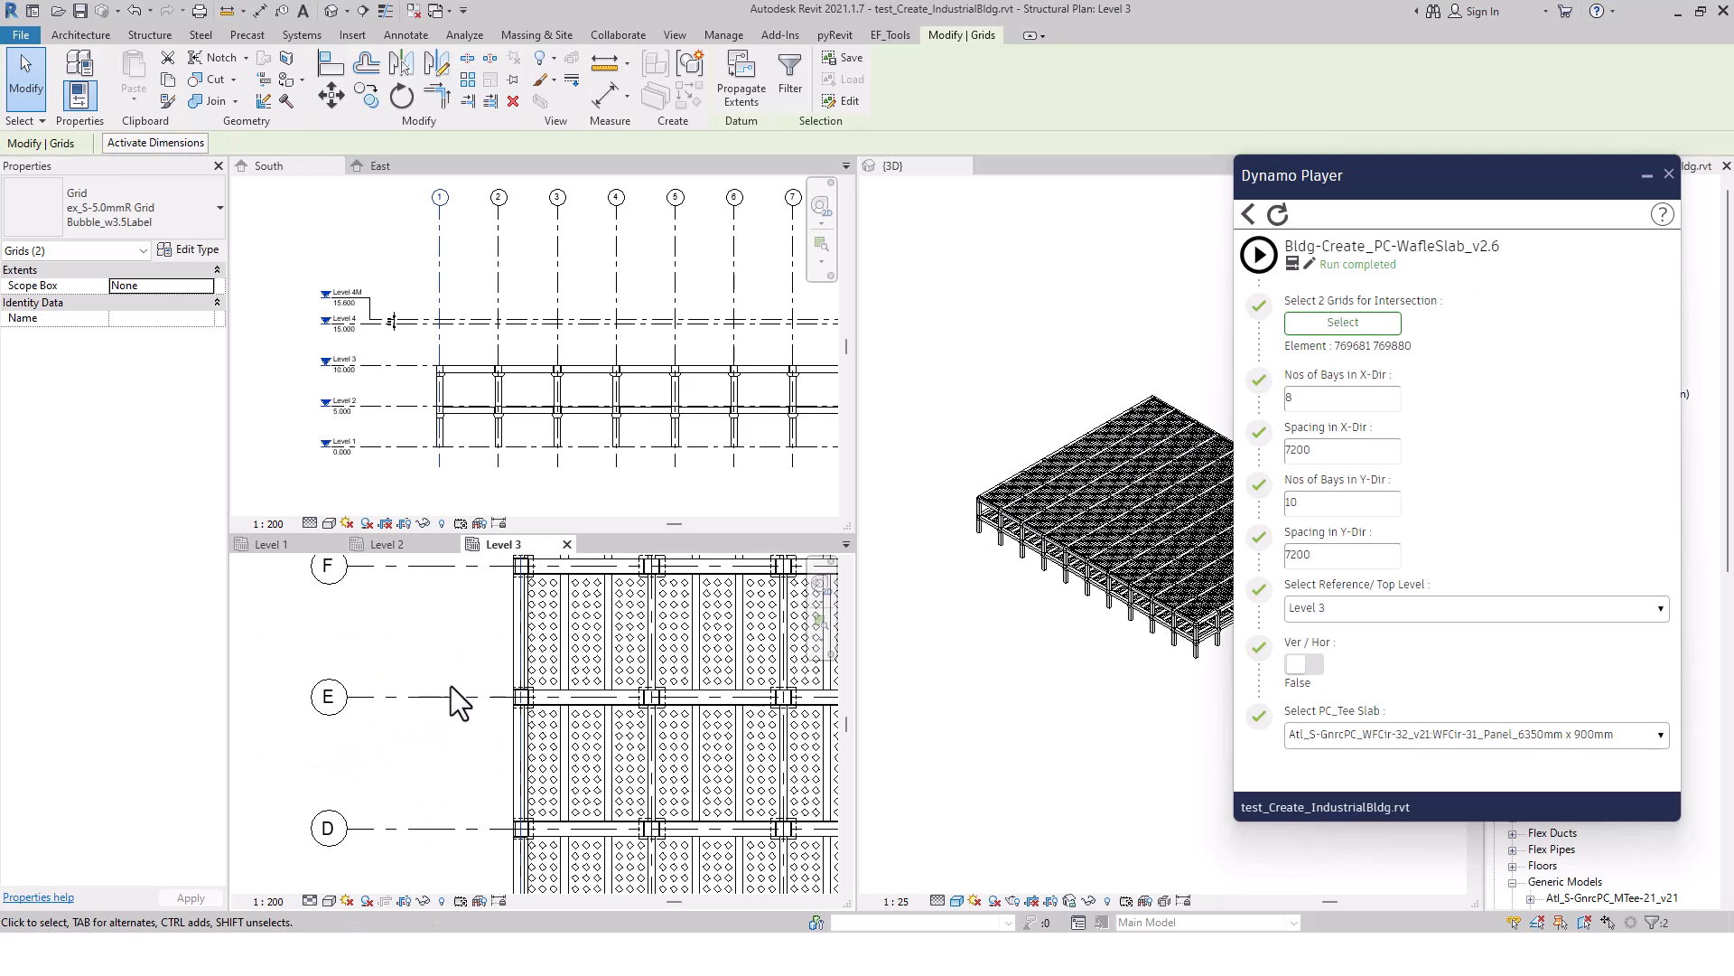
middle_drag(567, 622, 506, 794)
scroll(537, 660, up, 2)
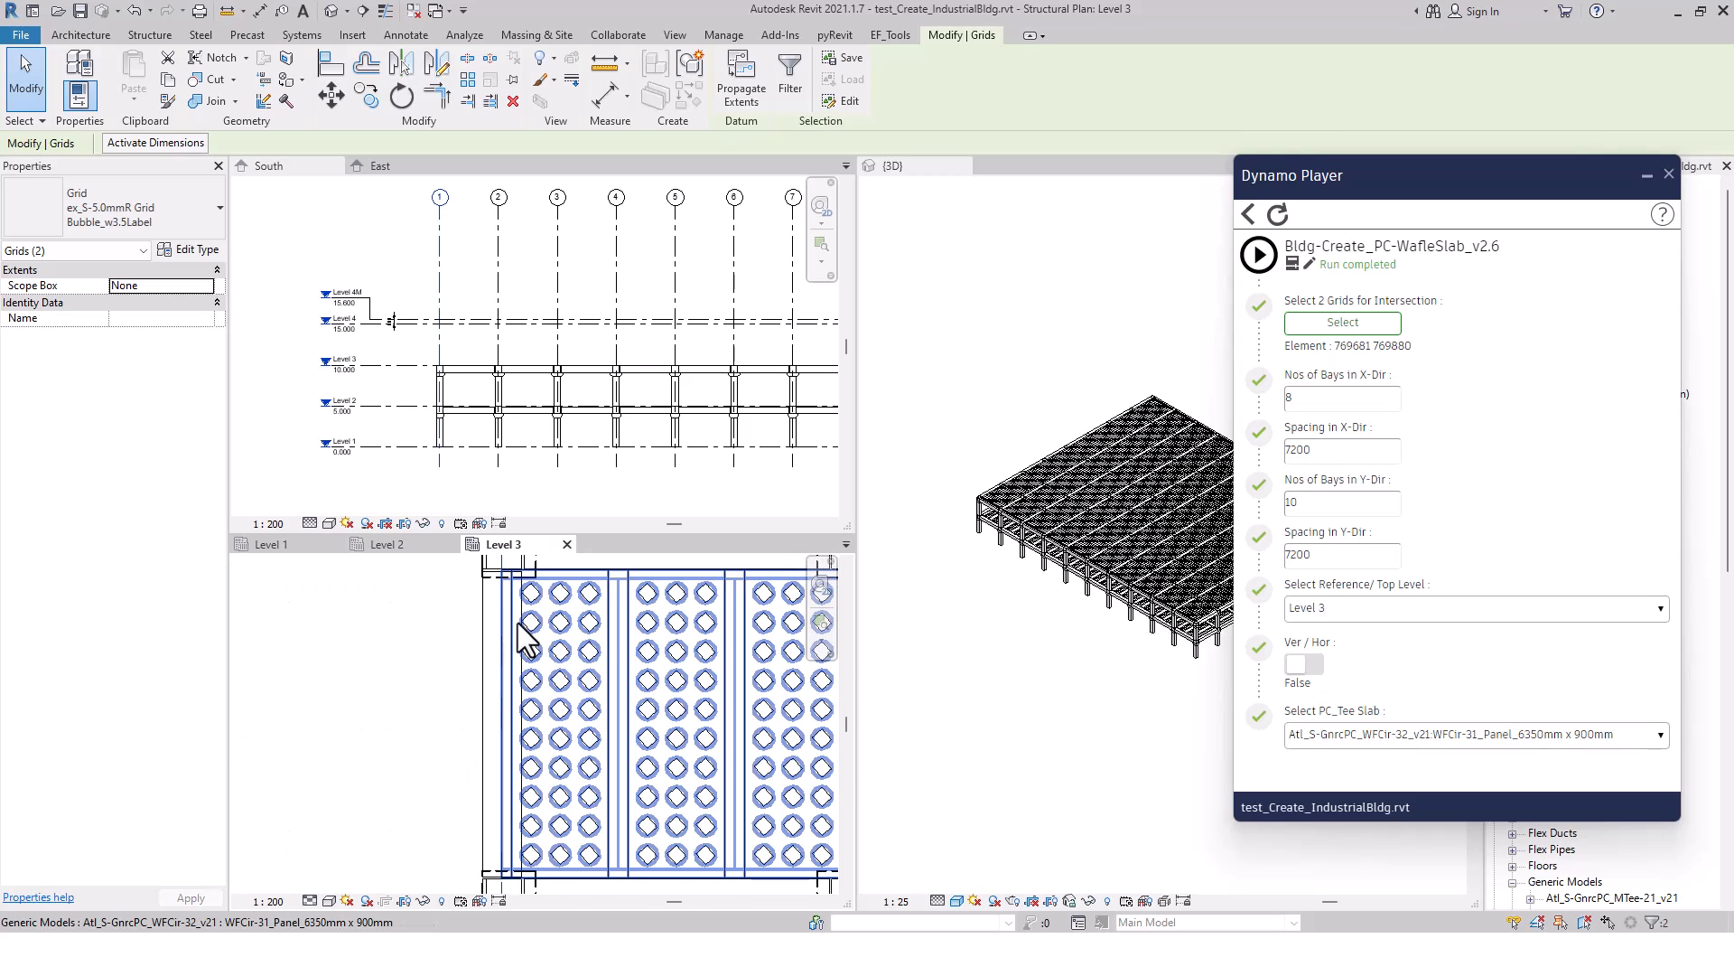
scroll(519, 633, up, 2)
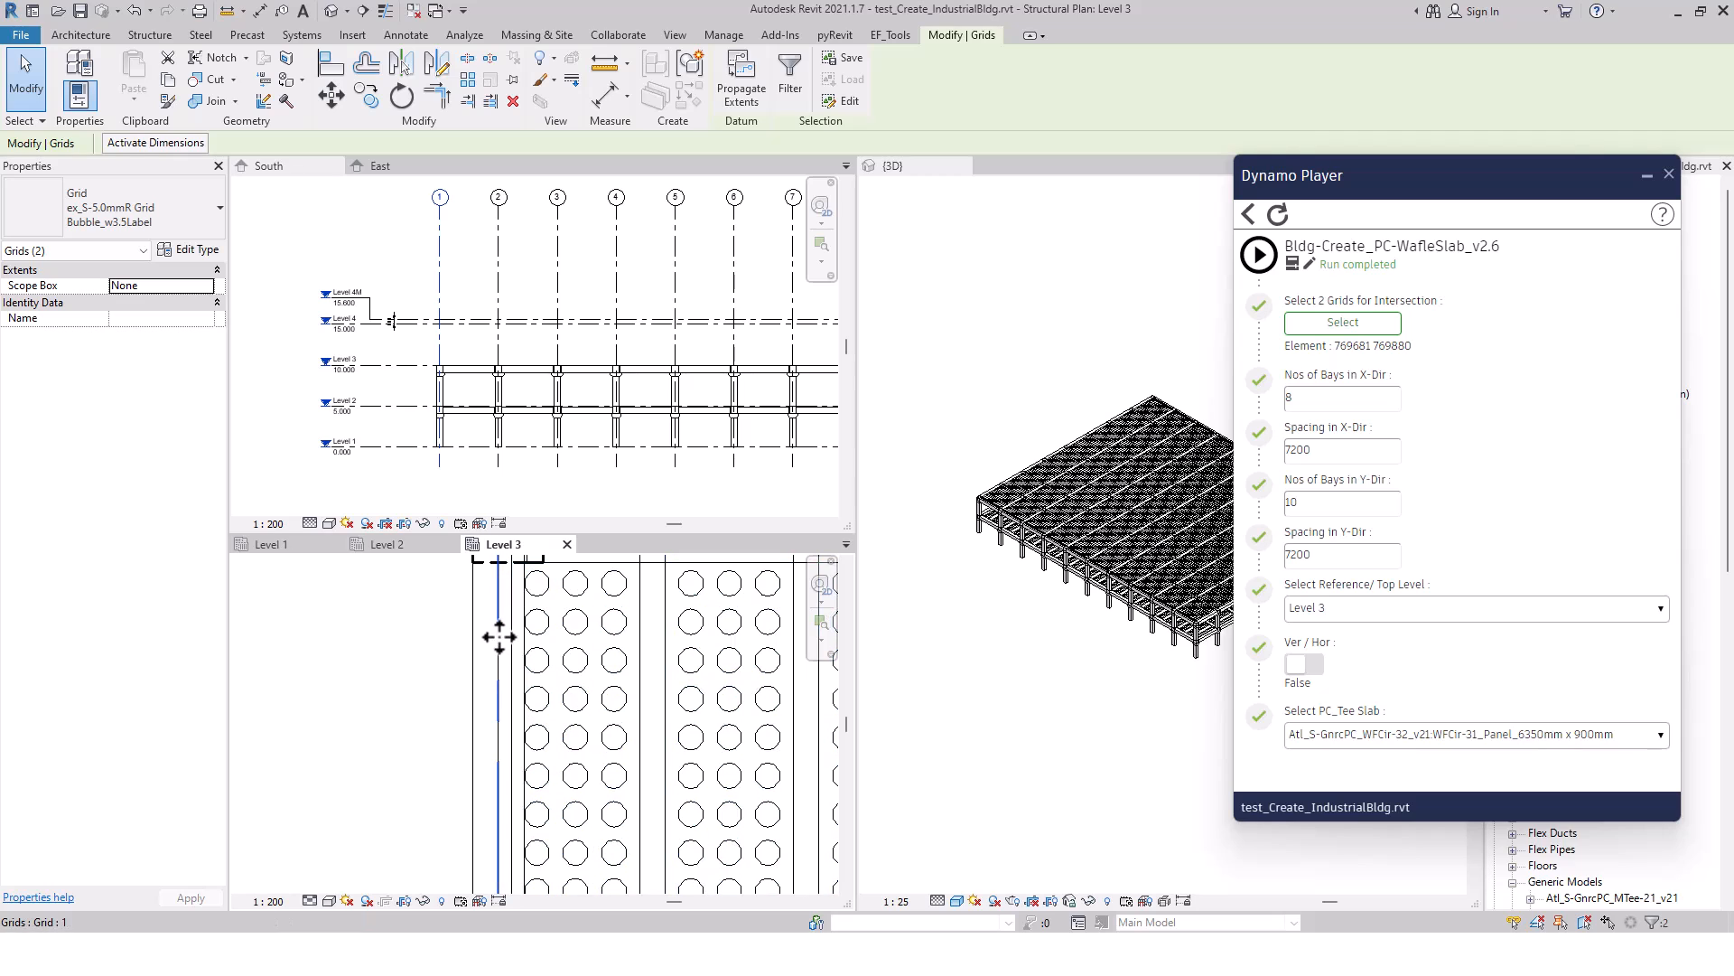
scroll(496, 646, down, 1)
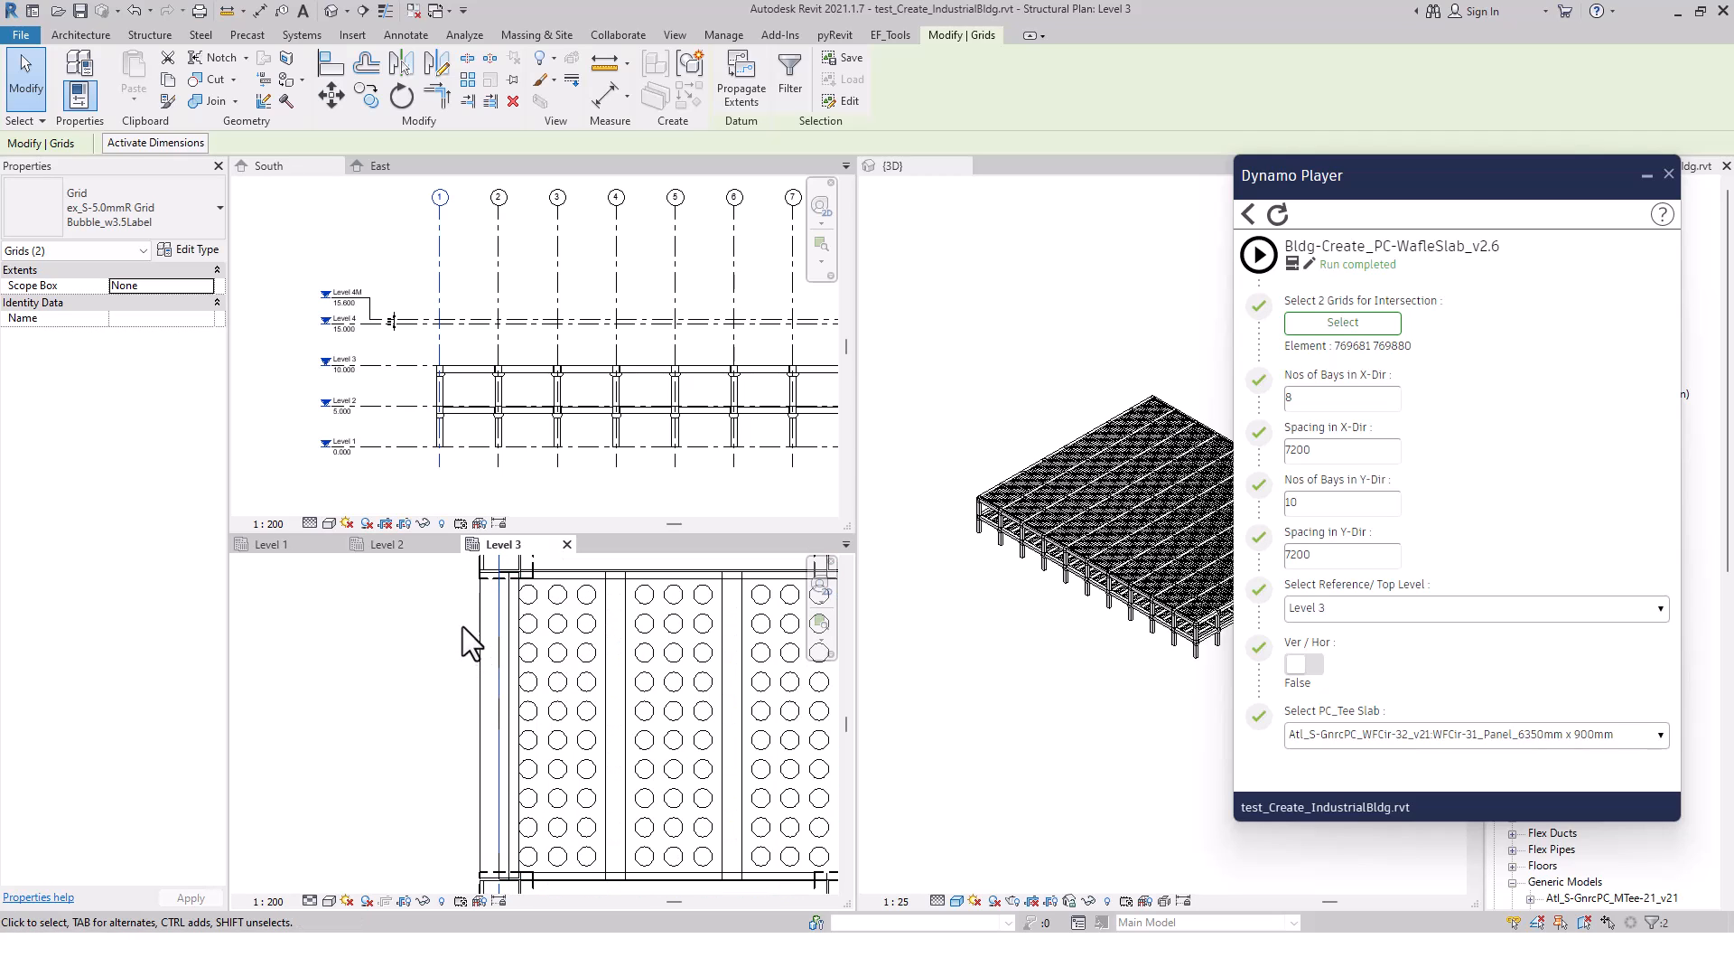
scroll(488, 650, down, 1)
click(492, 619)
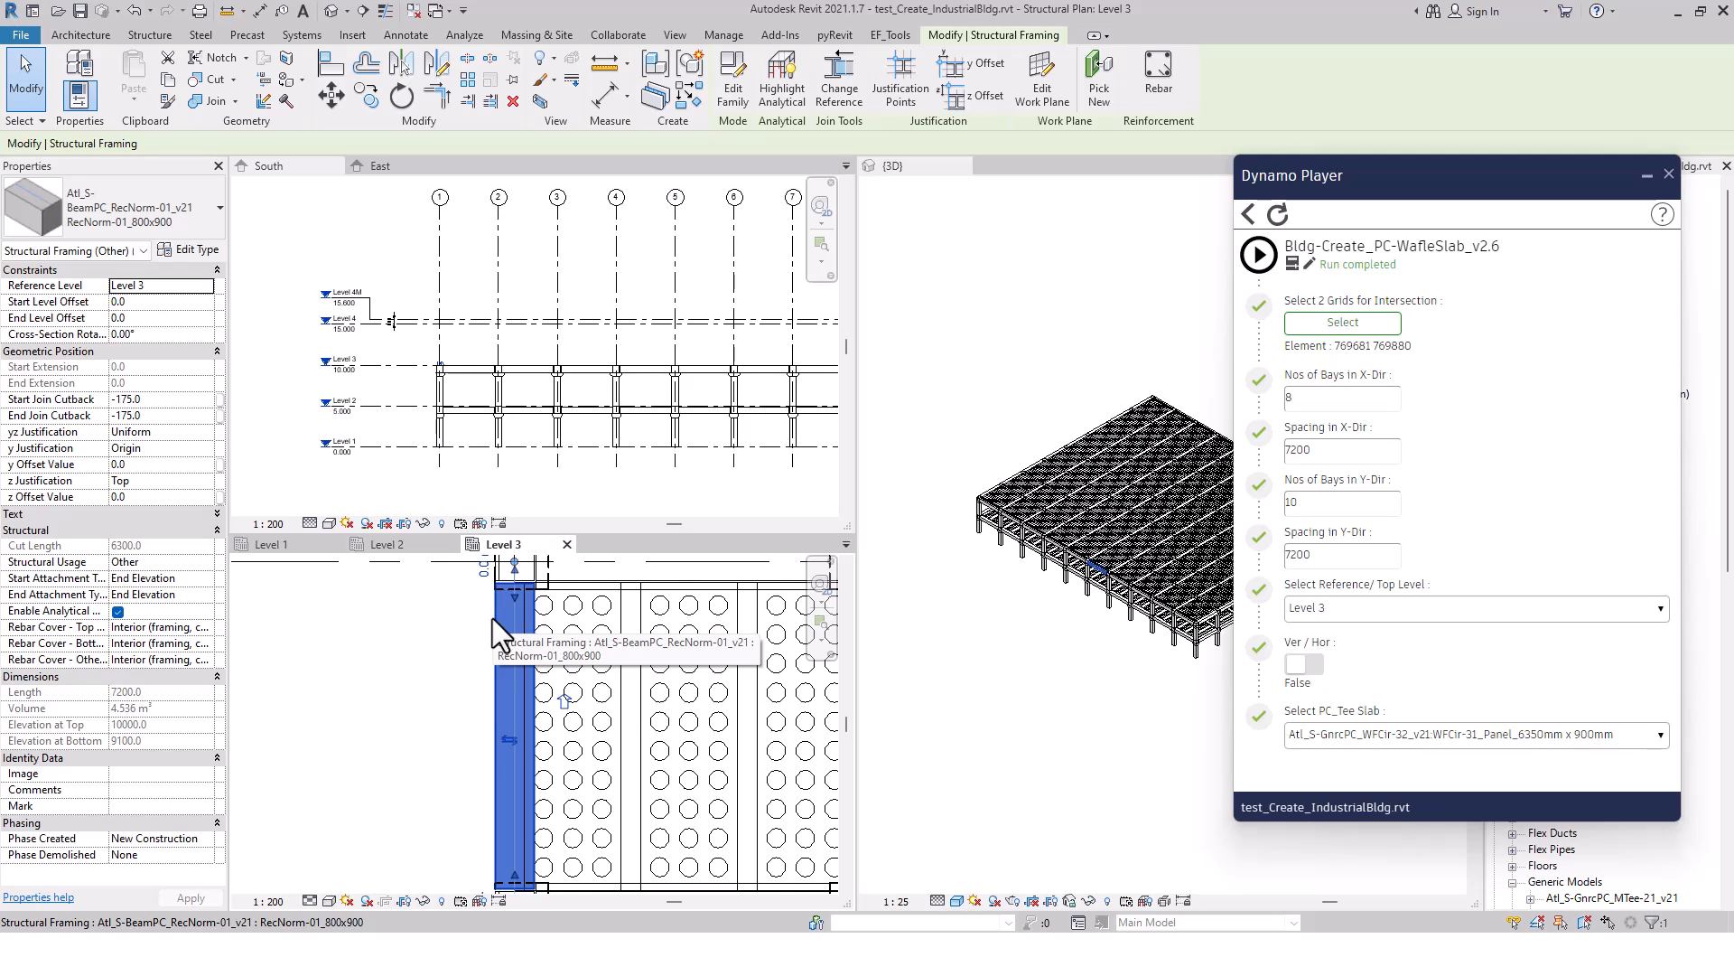
scroll(622, 686, down, 3)
scroll(620, 686, down, 3)
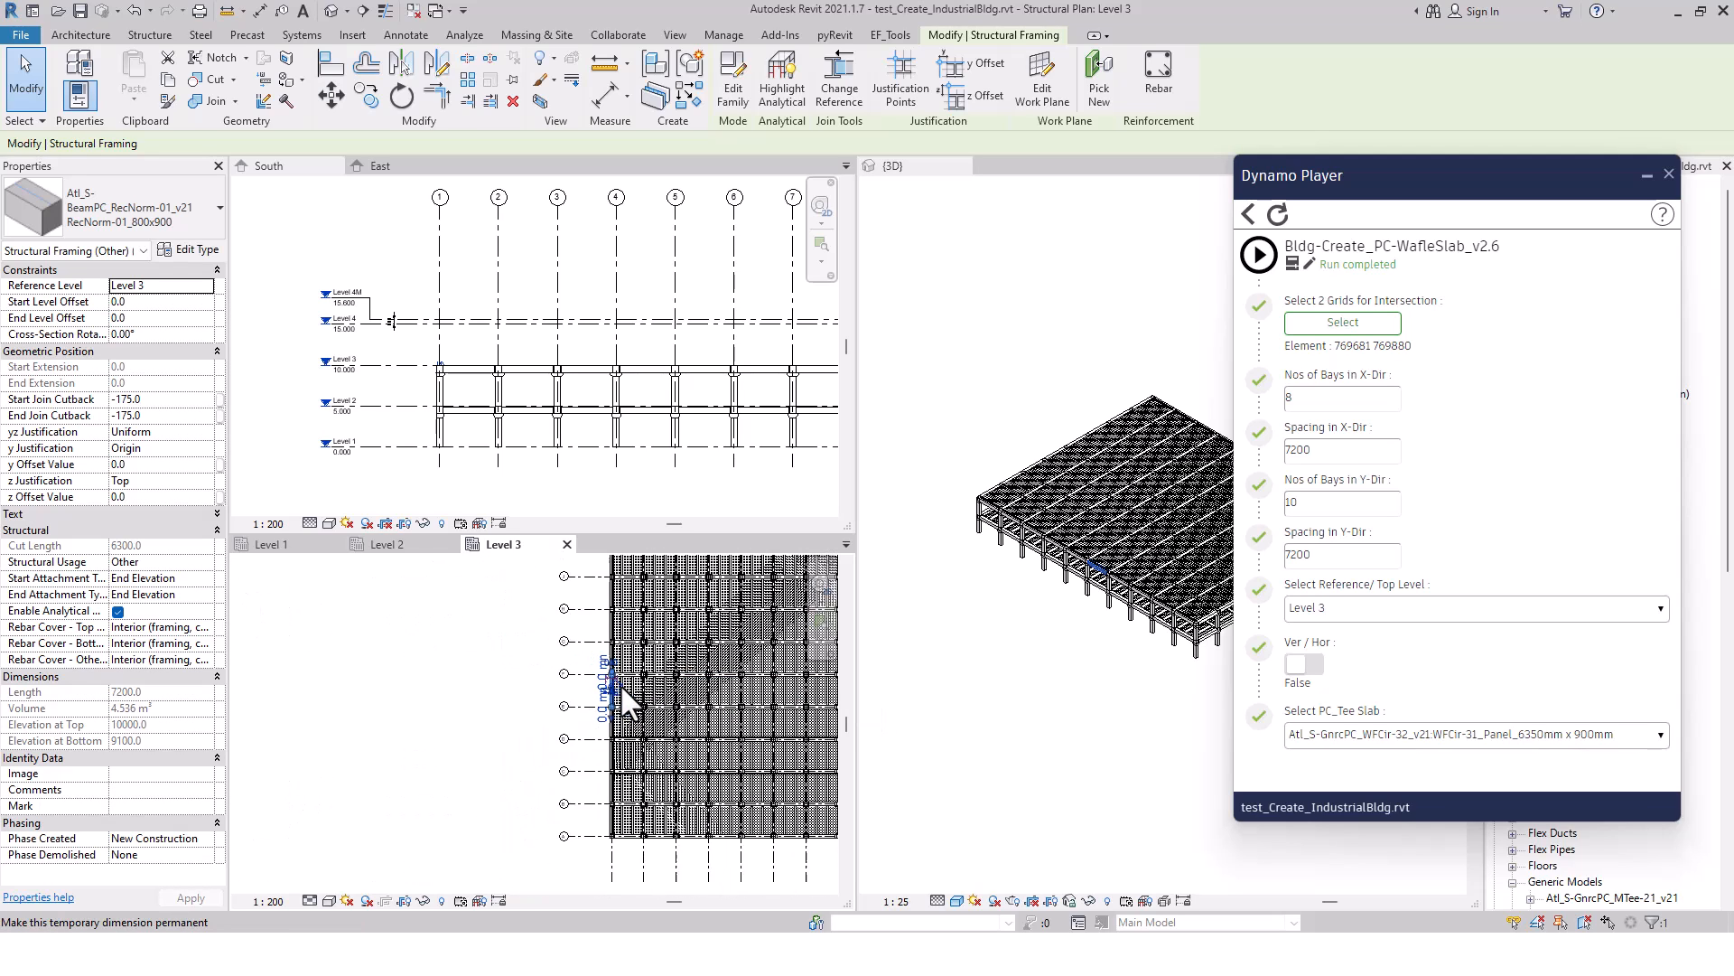
click(516, 648)
Select only the structural framing along grid 1 in the Level 3 plan, excluding the columns, and change its type to RecNorm-01_400x900
middle_drag(544, 677, 543, 715)
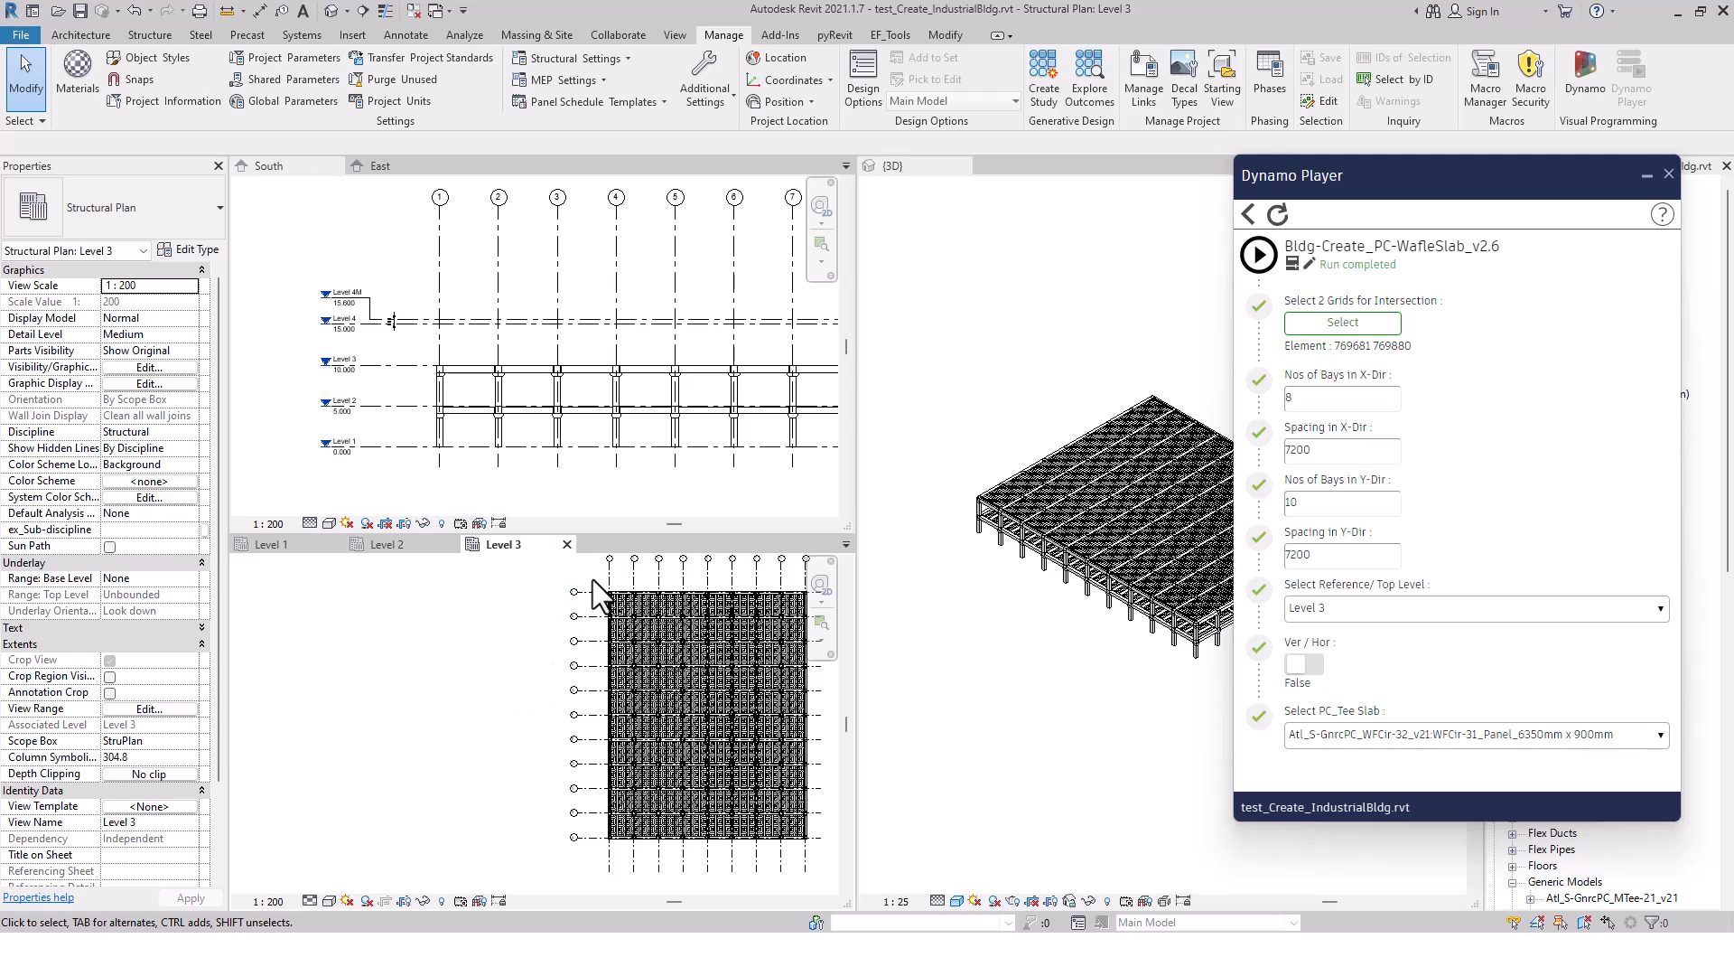
drag(593, 576, 618, 851)
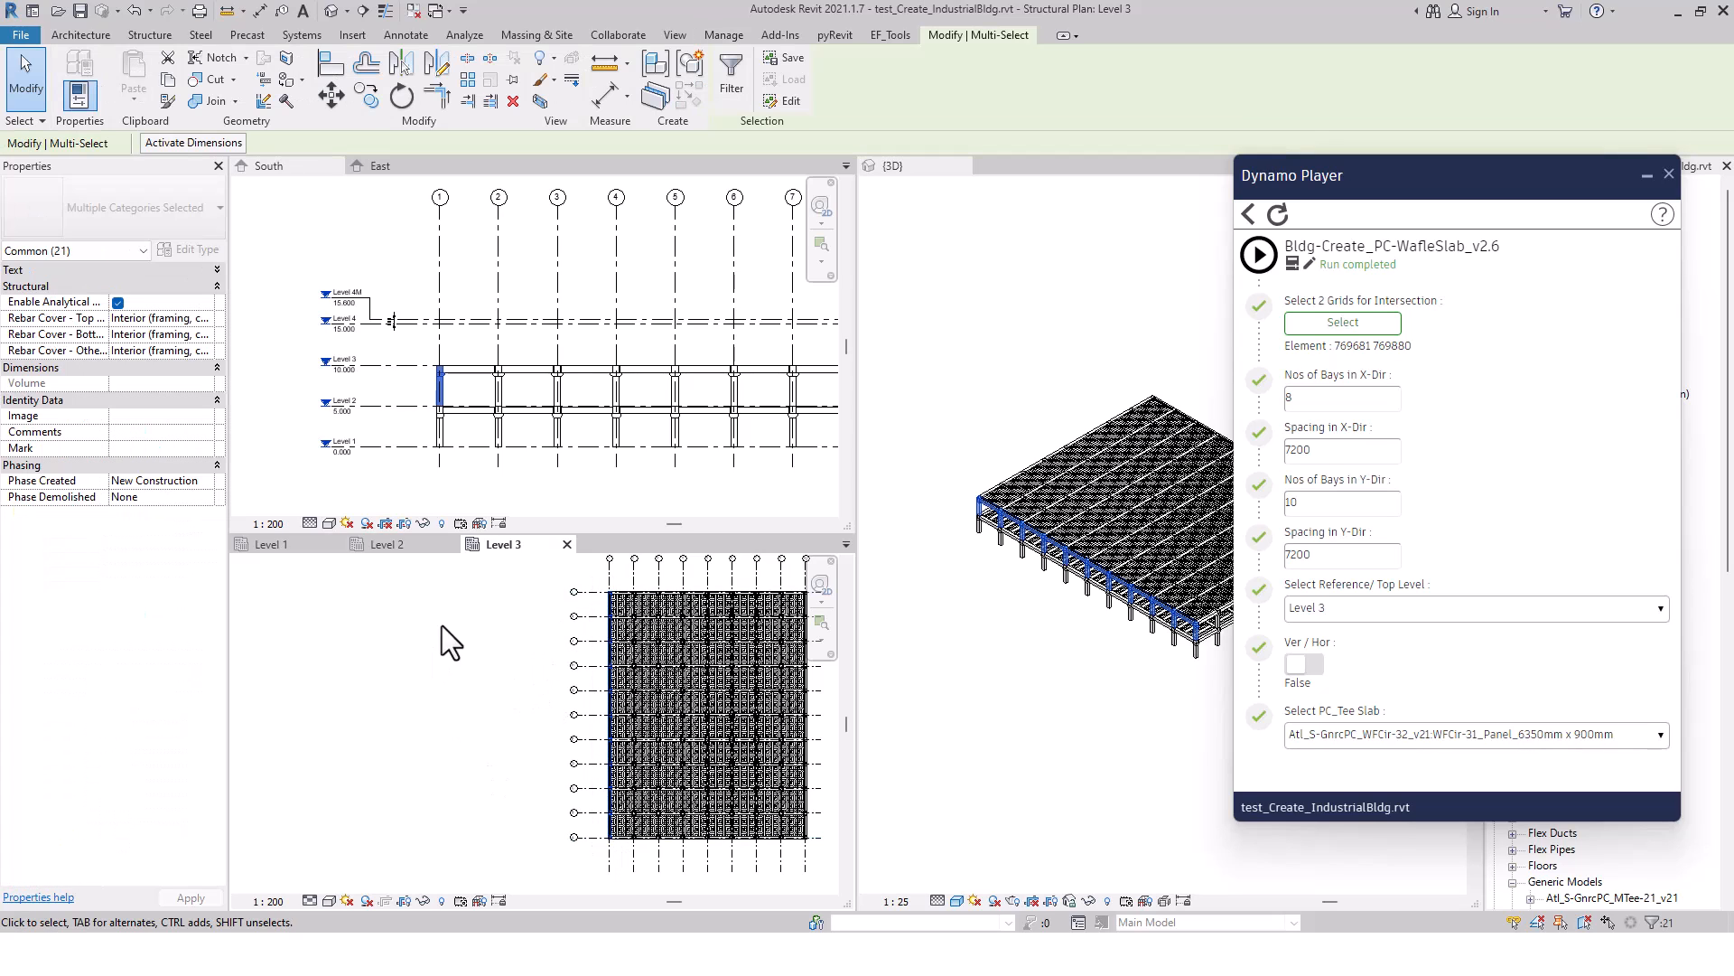
click(723, 79)
click(707, 357)
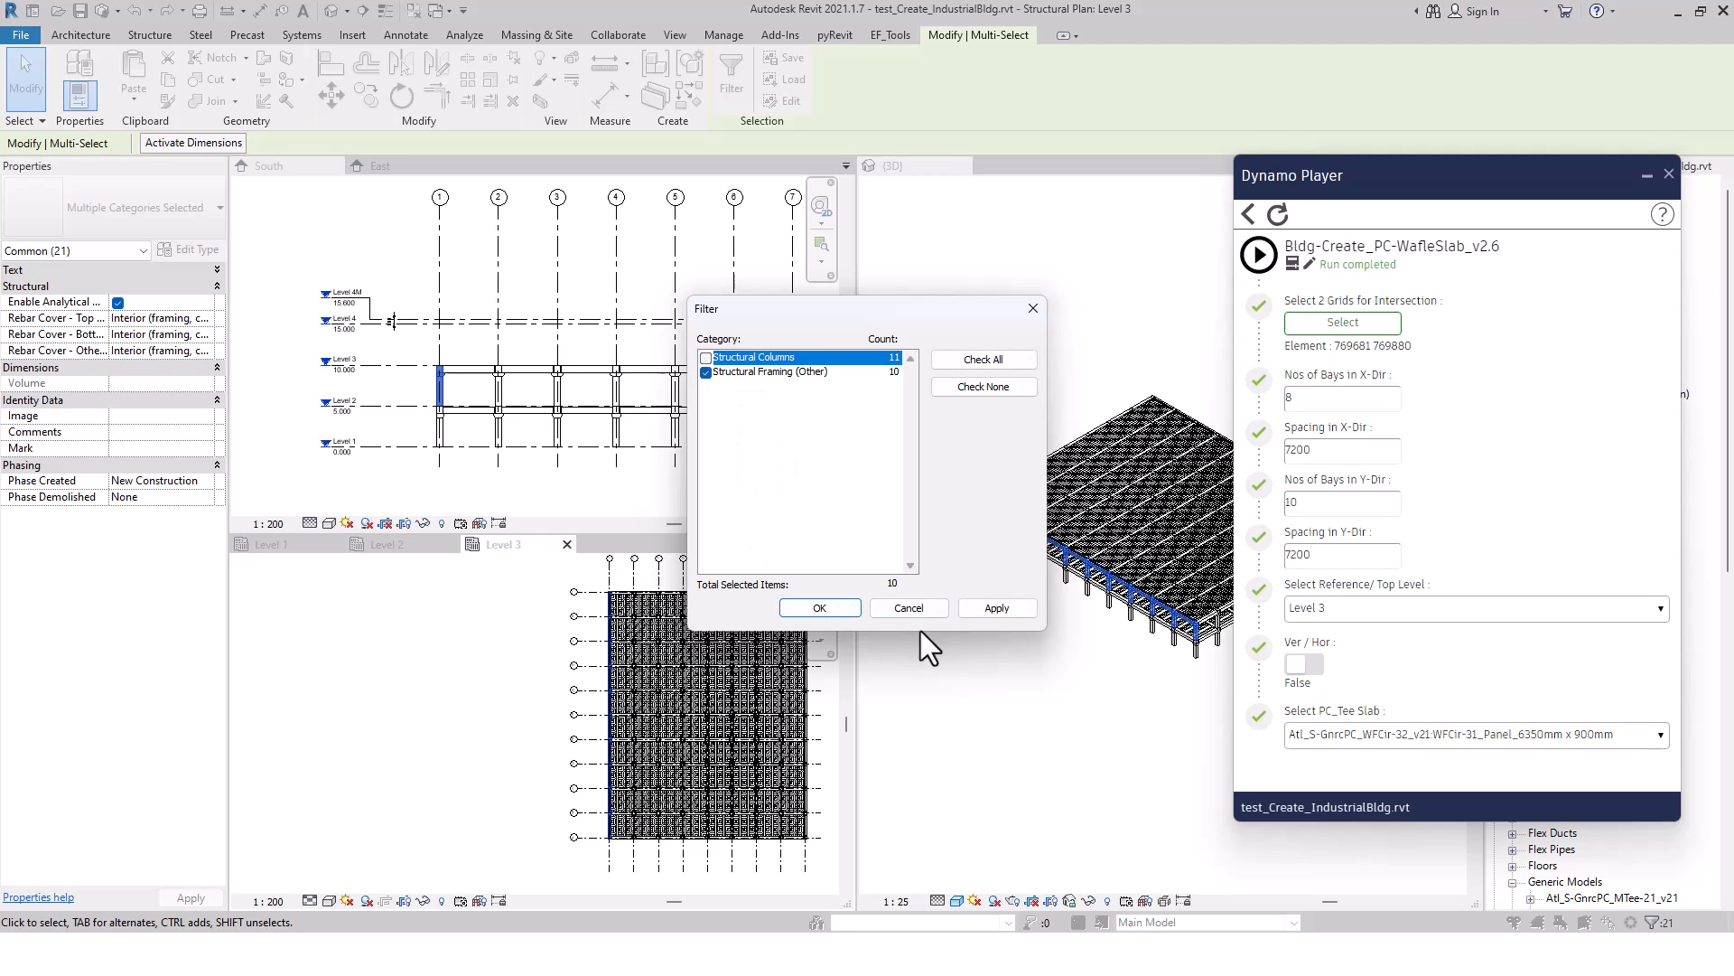
click(997, 608)
click(819, 608)
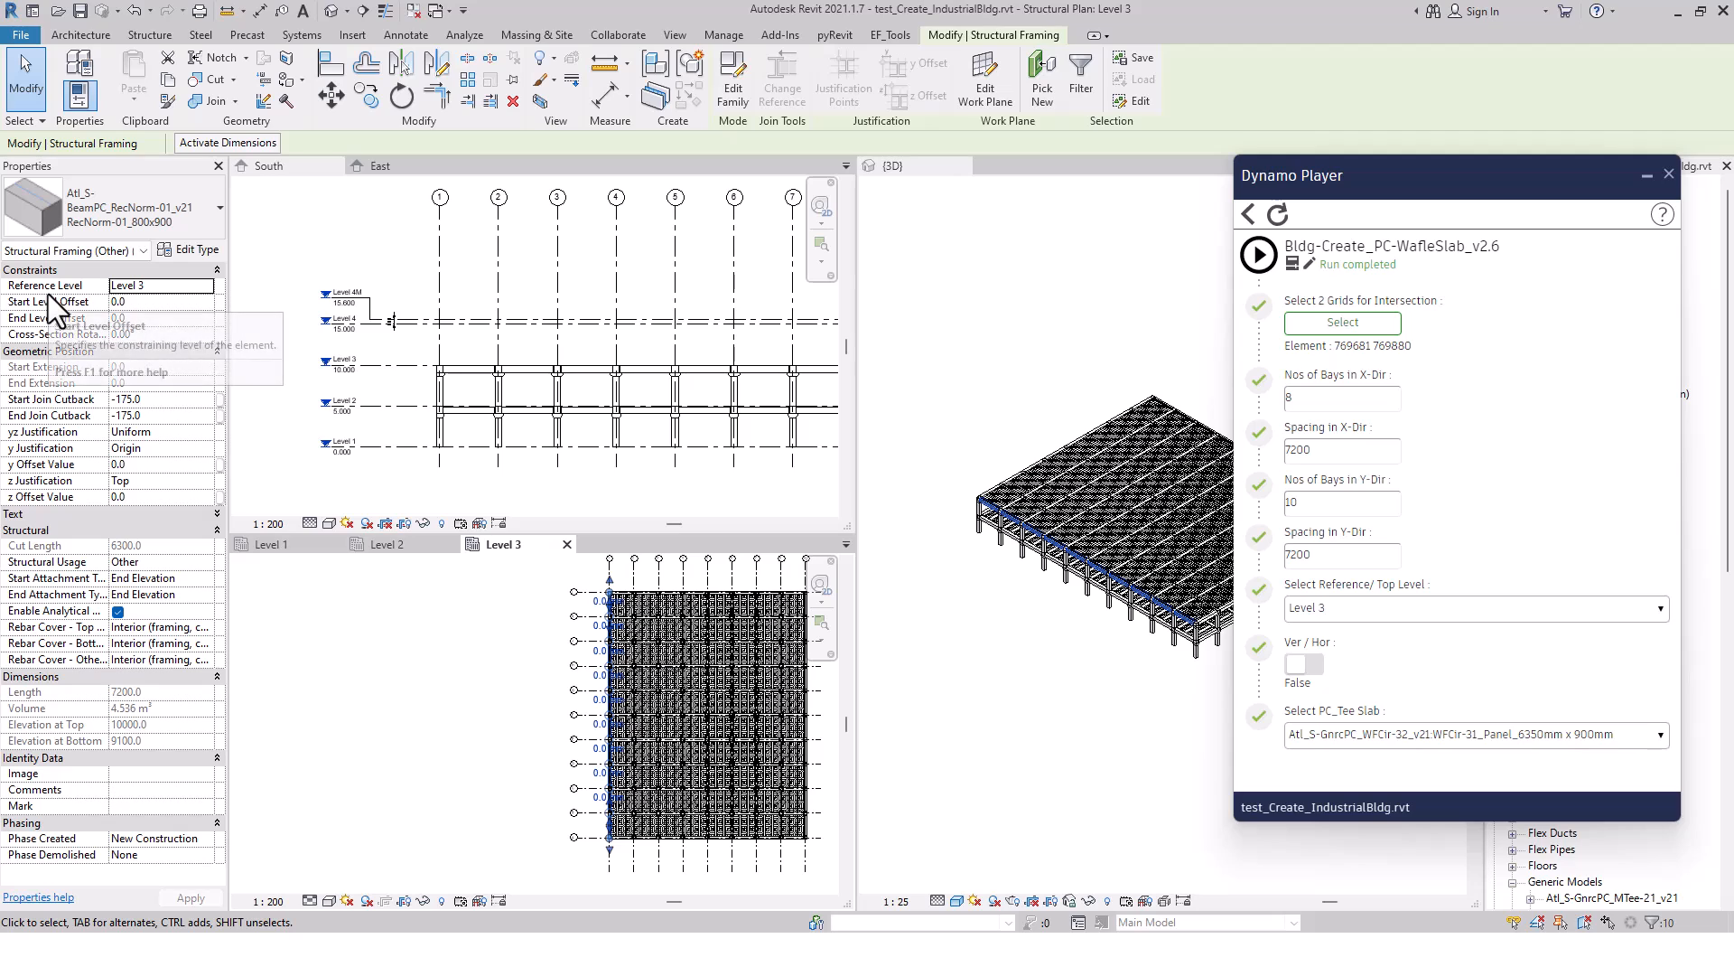
click(181, 220)
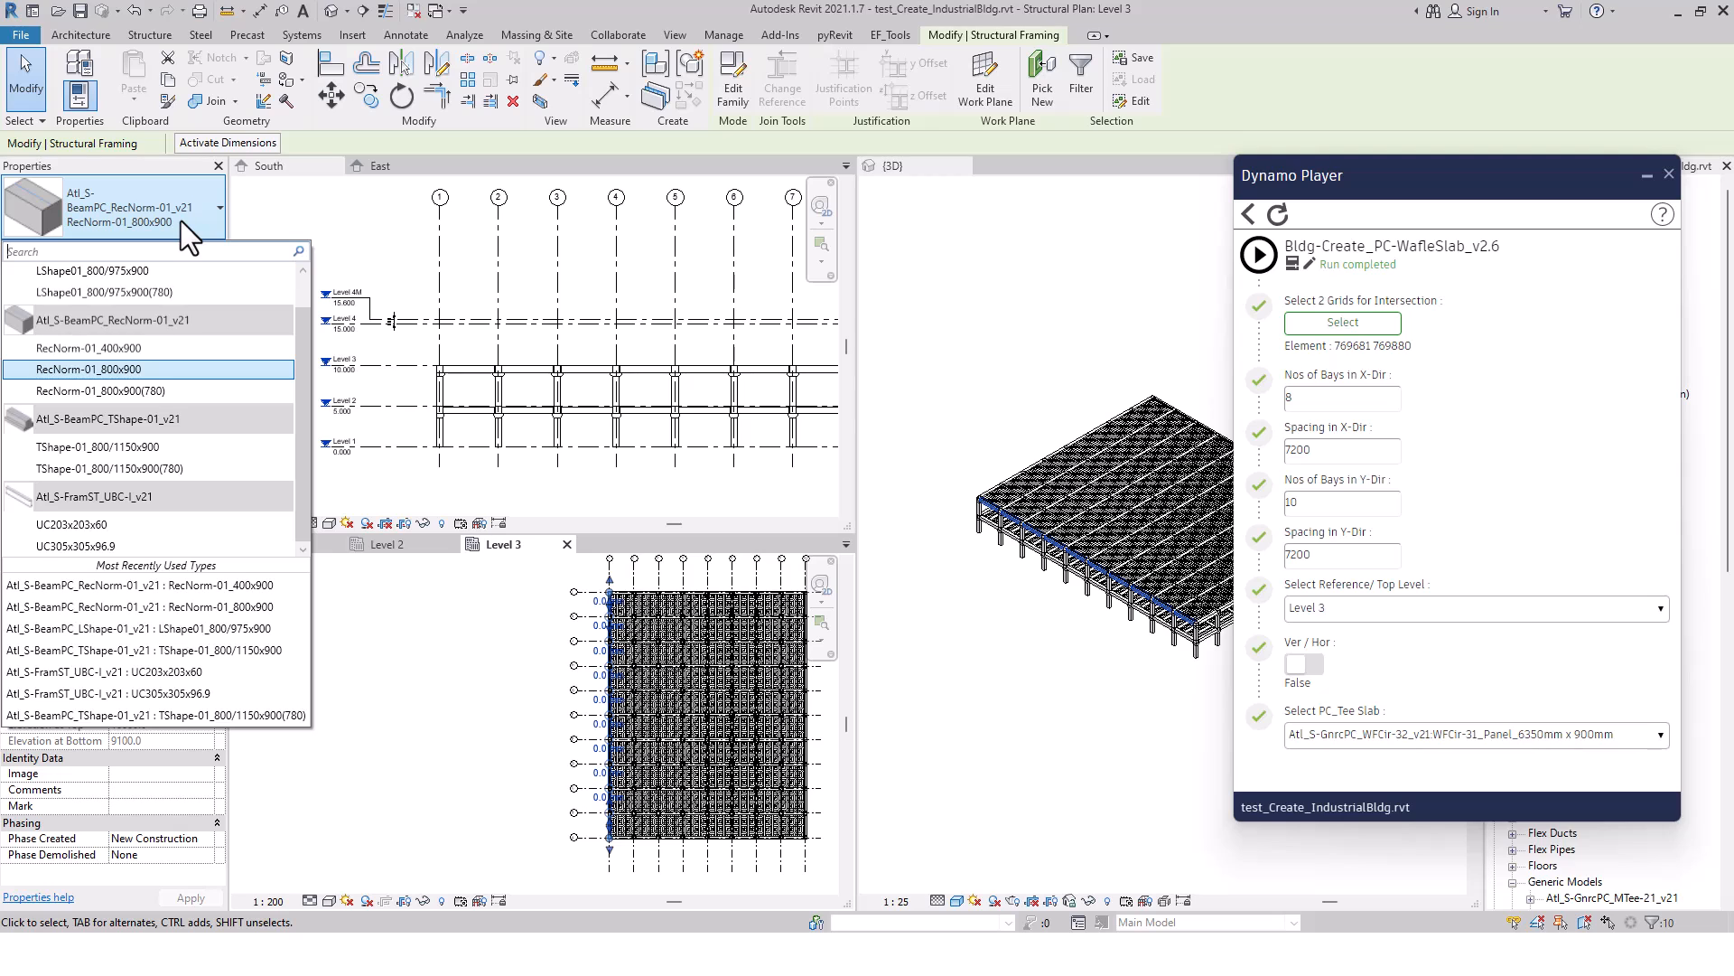
click(138, 349)
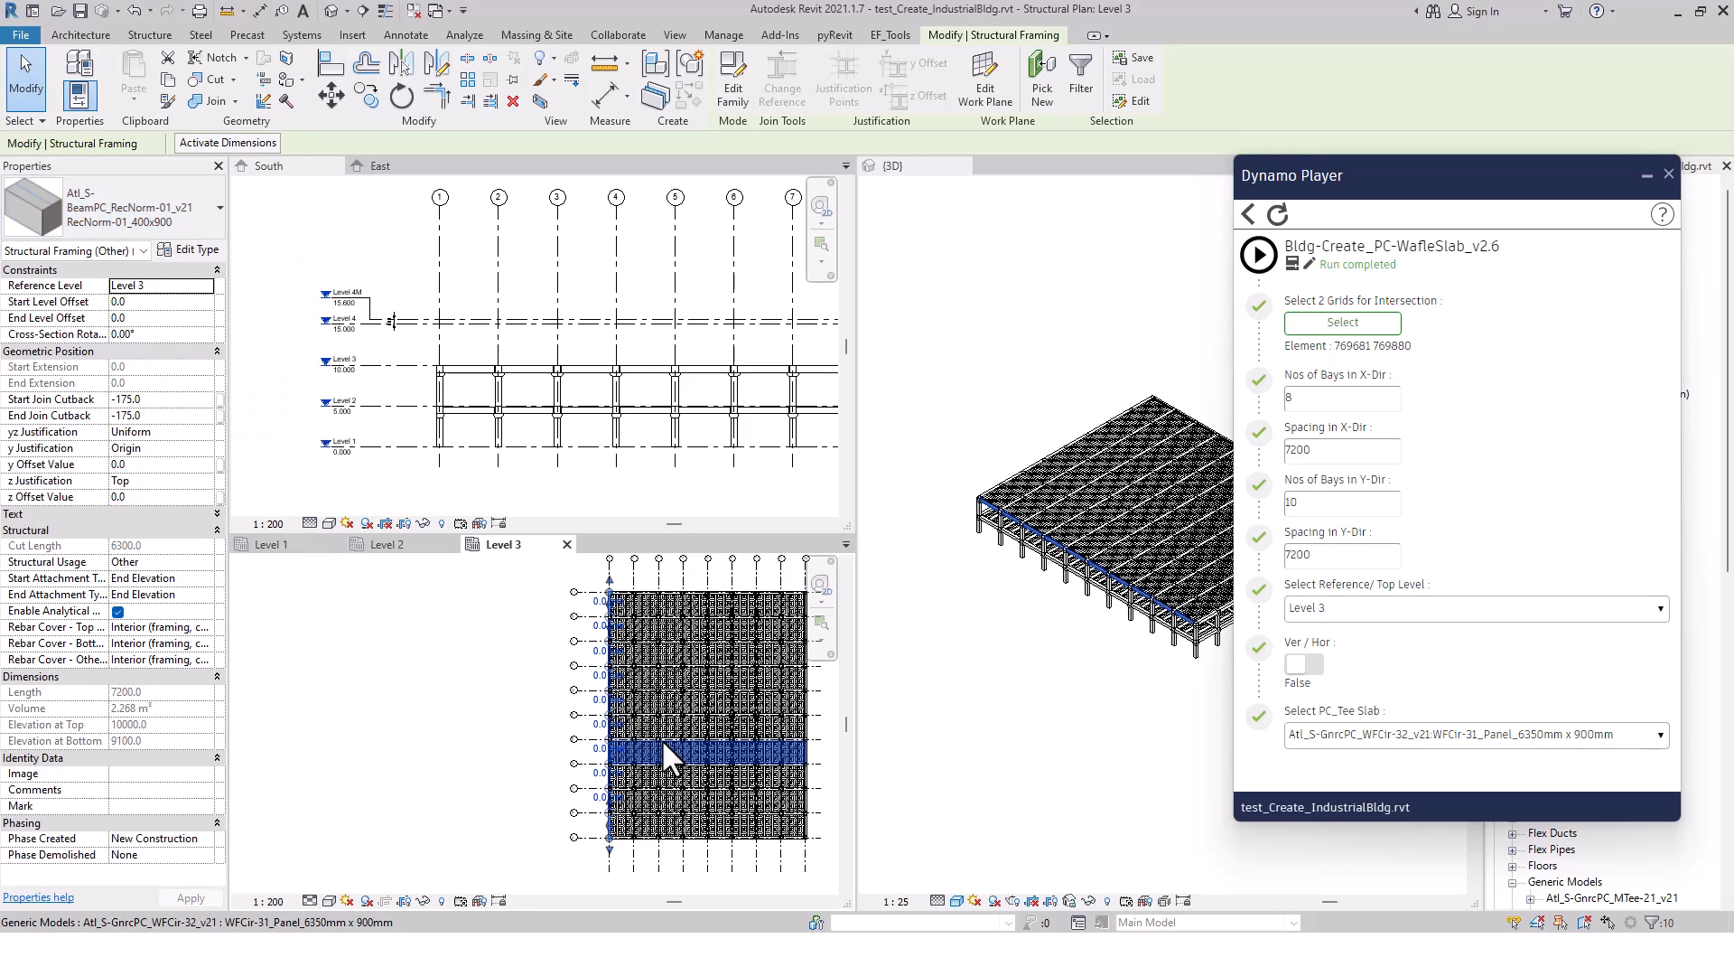
Set the y Offset Value of the selected grid 1 edge beams to 200
scroll(593, 580, up, 5)
scroll(592, 580, up, 6)
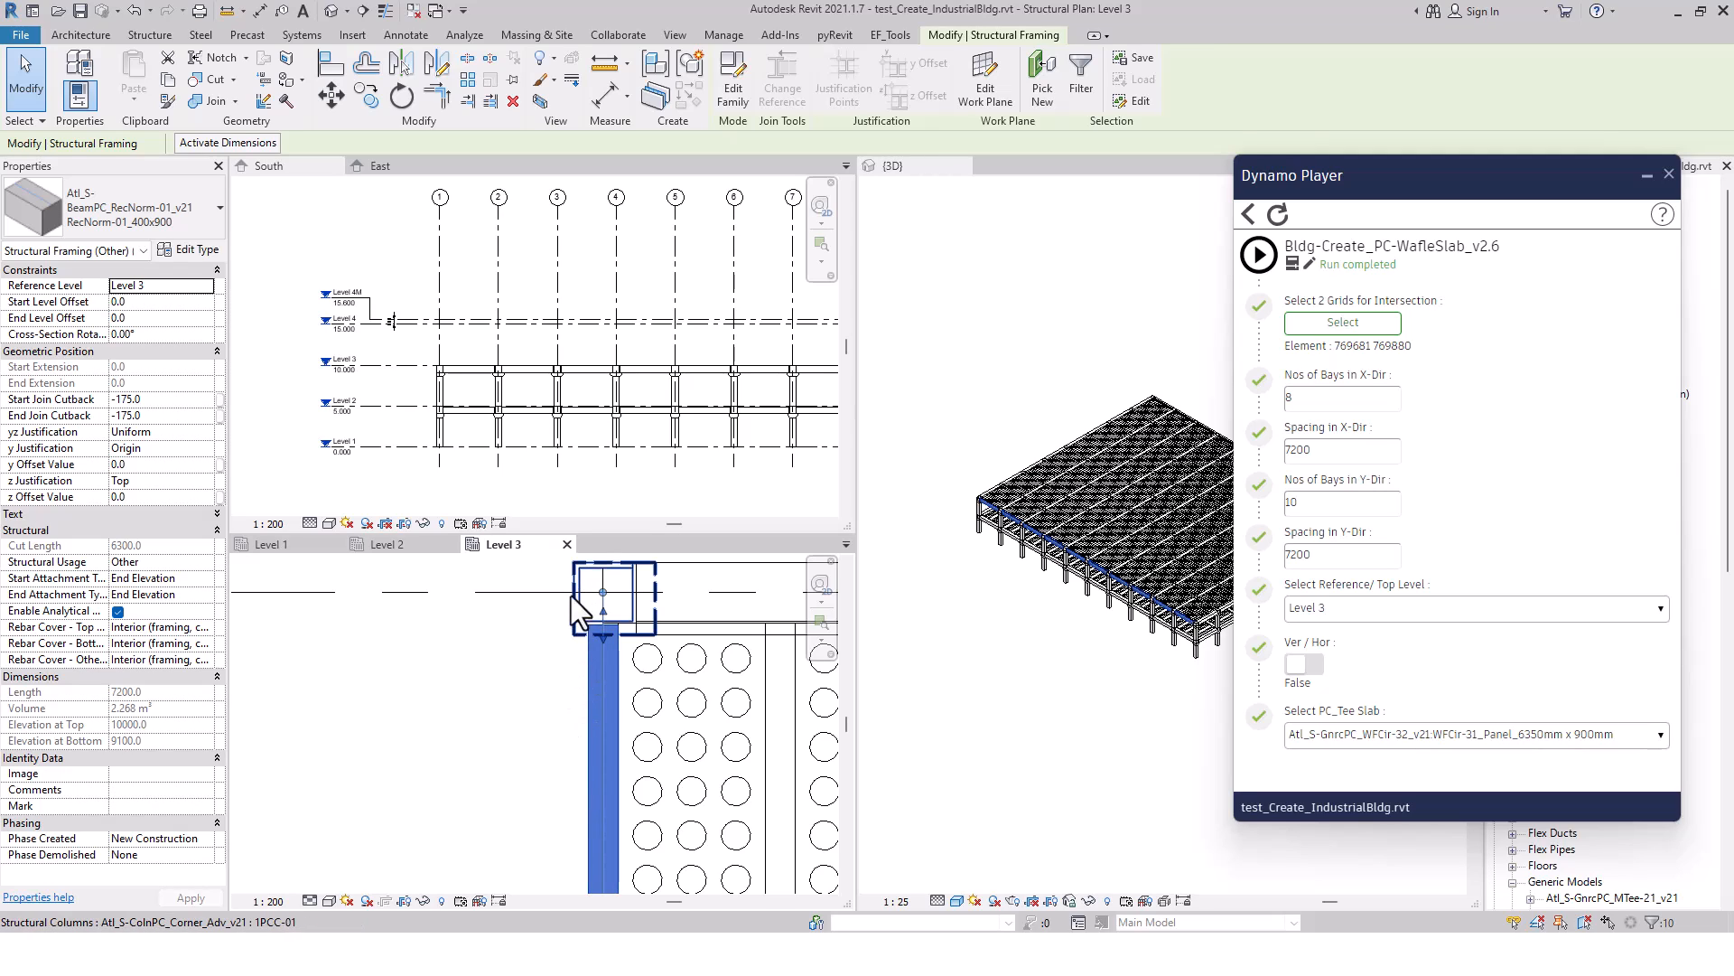
click(132, 462)
text(20)
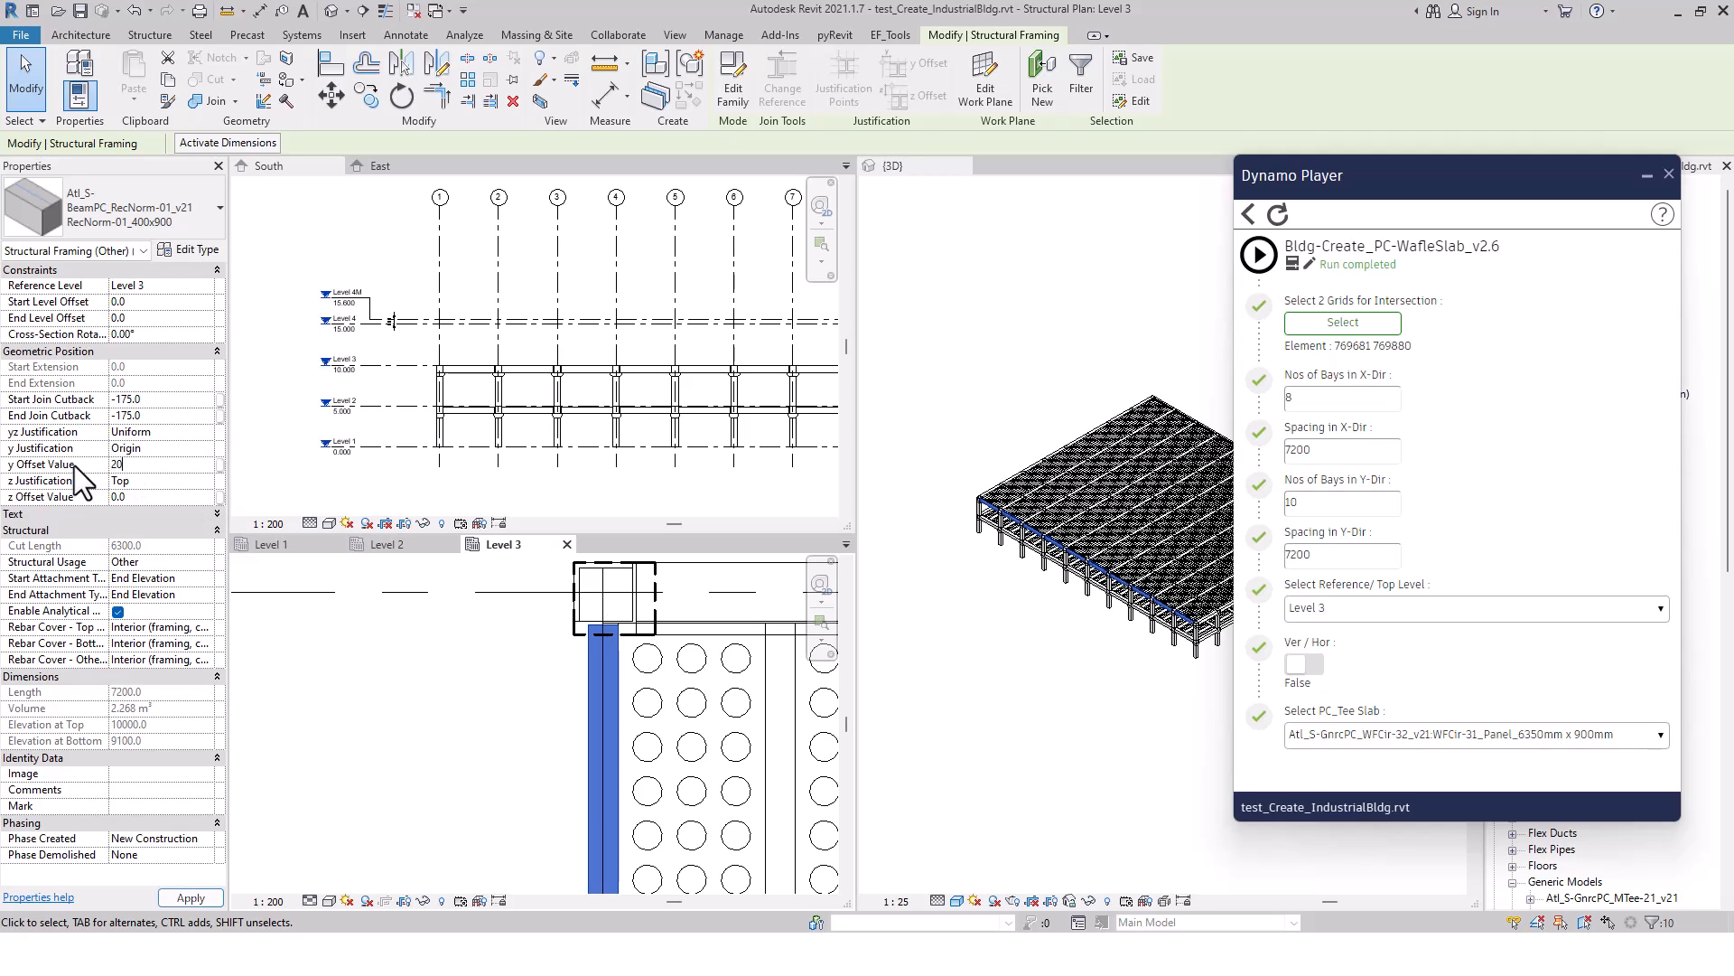
click(181, 898)
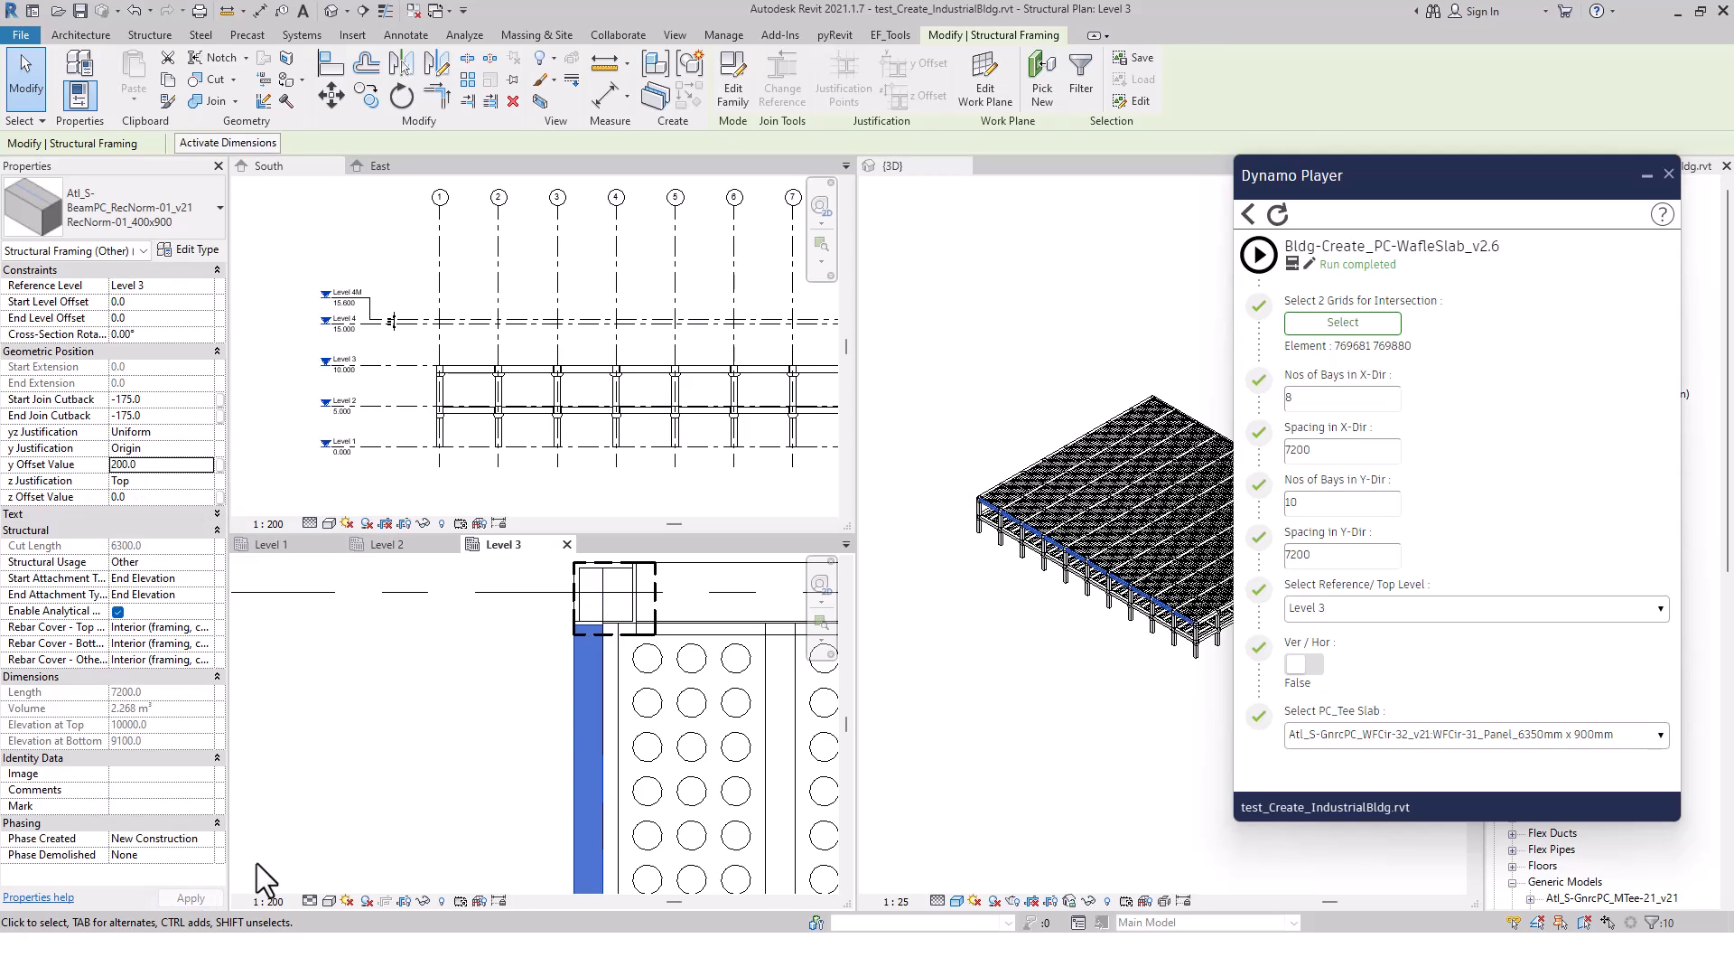
click(484, 725)
scroll(484, 724, down, 3)
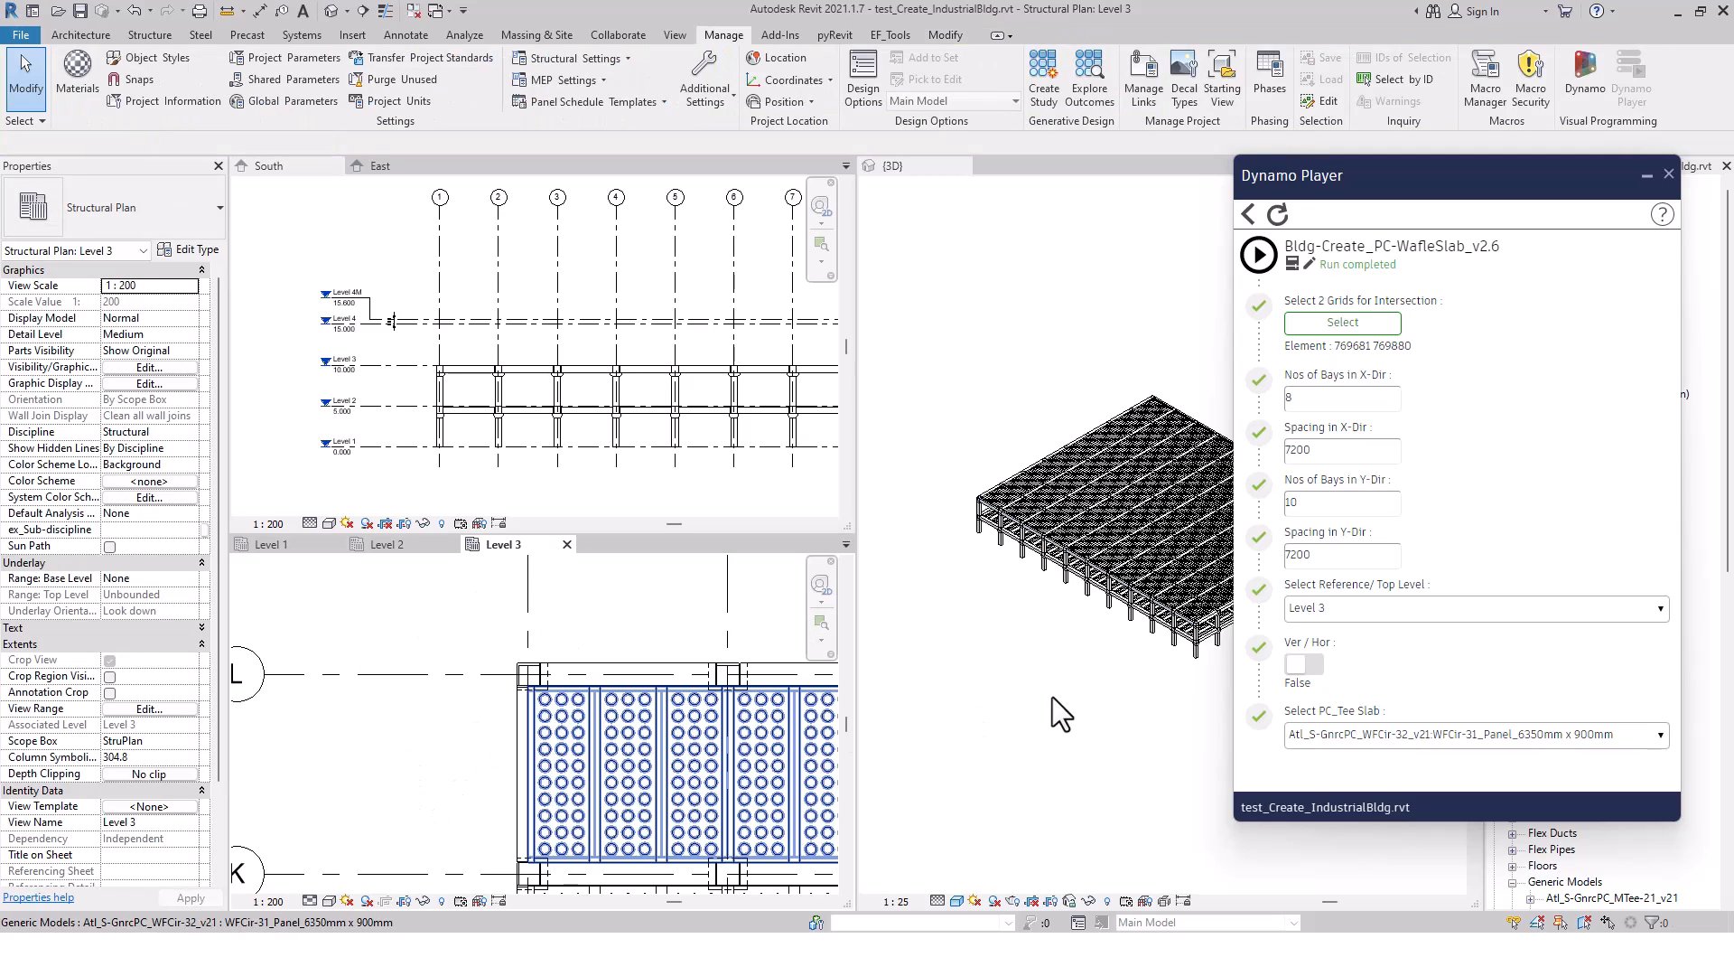
click(1053, 697)
scroll(1023, 555, up, 6)
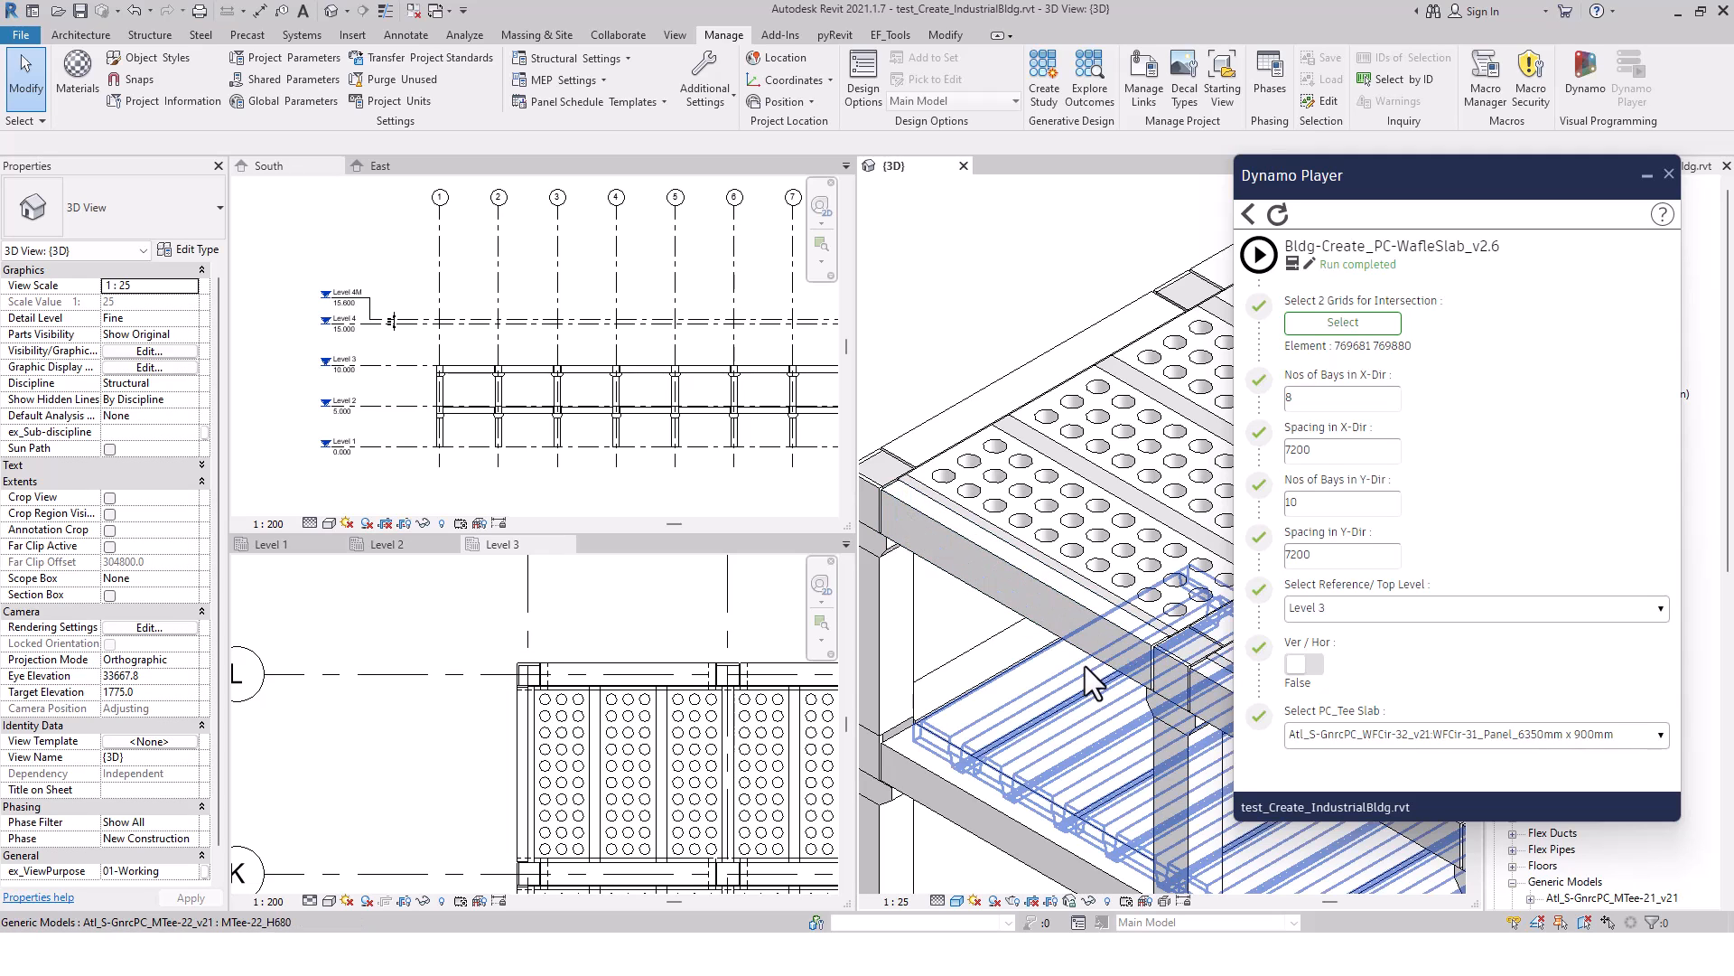
scroll(1031, 616, down, 2)
scroll(1031, 616, down, 4)
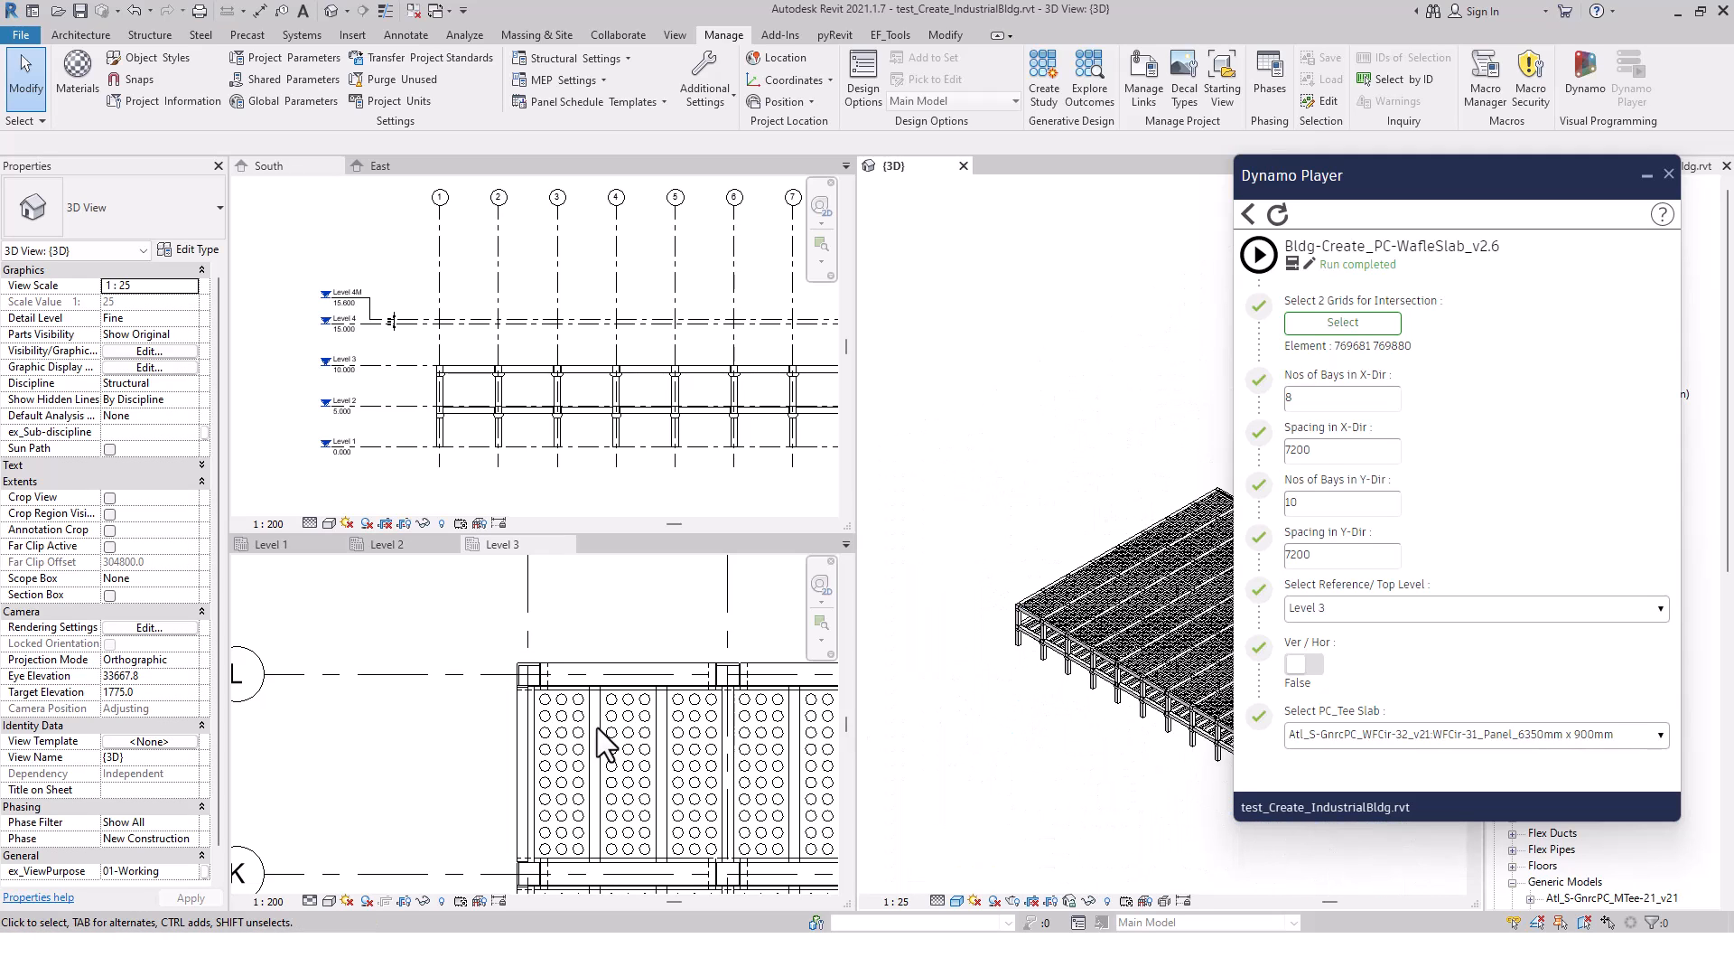
Select only the structural framing along the edge opposite grid 1 in the Level 3 plan and change its type to RecNorm-01_400x900
click(481, 739)
scroll(481, 739, down, 4)
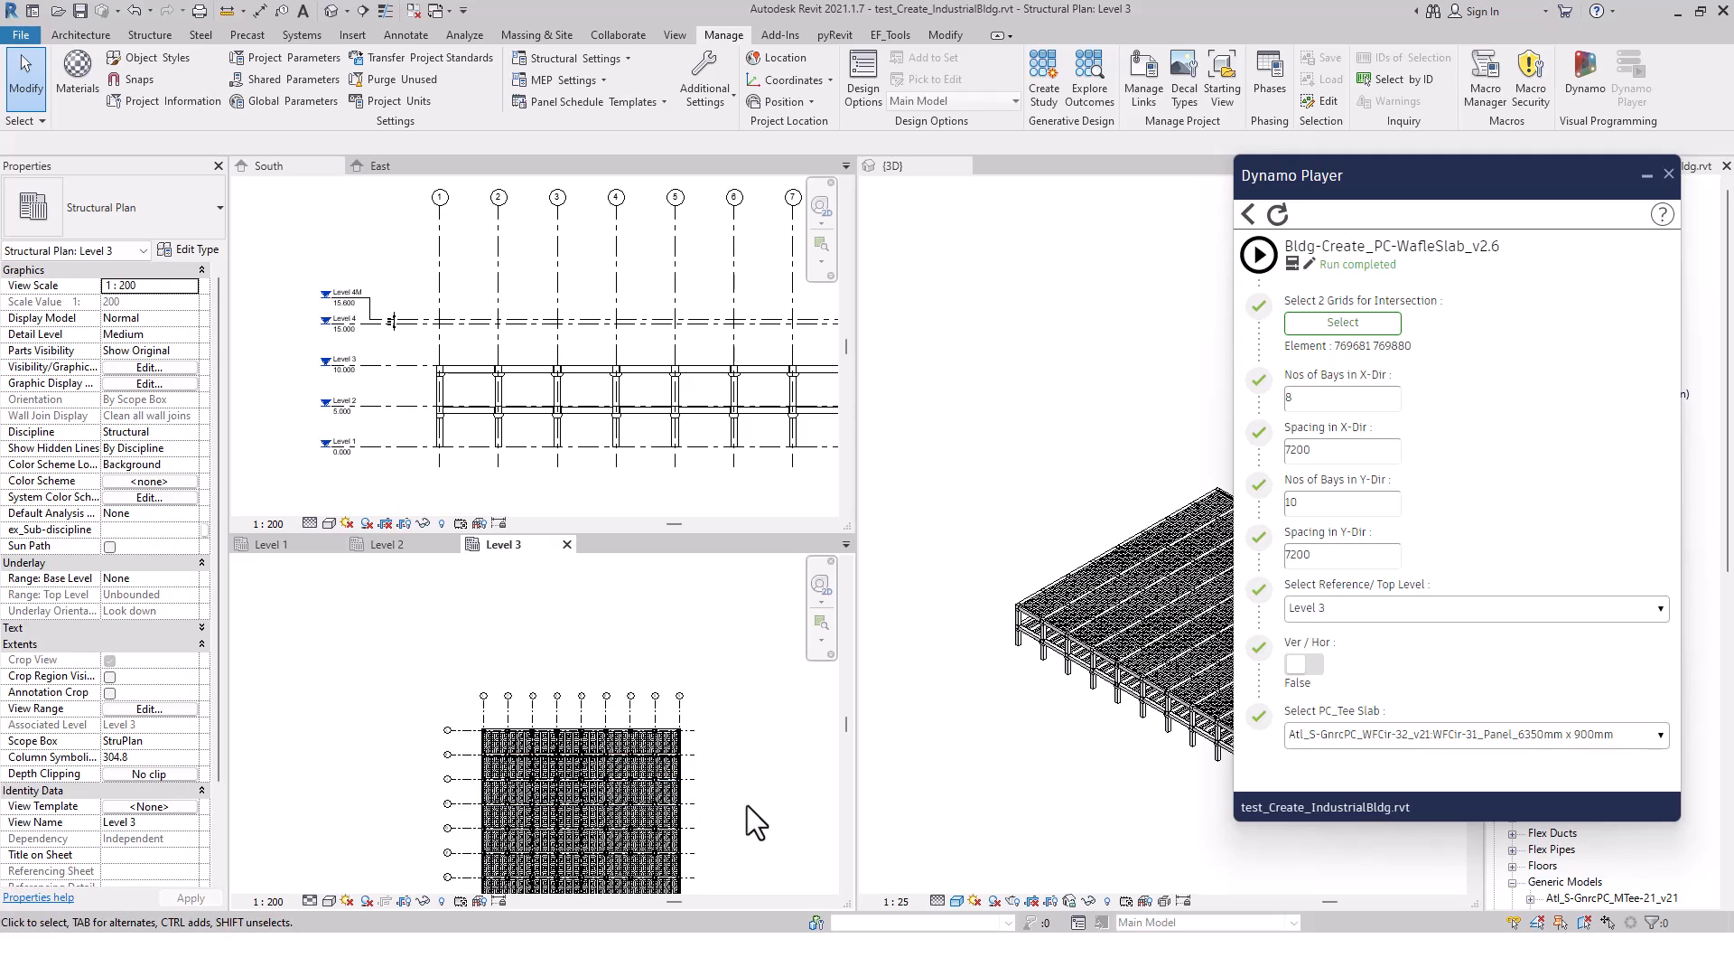
middle_drag(746, 804, 750, 700)
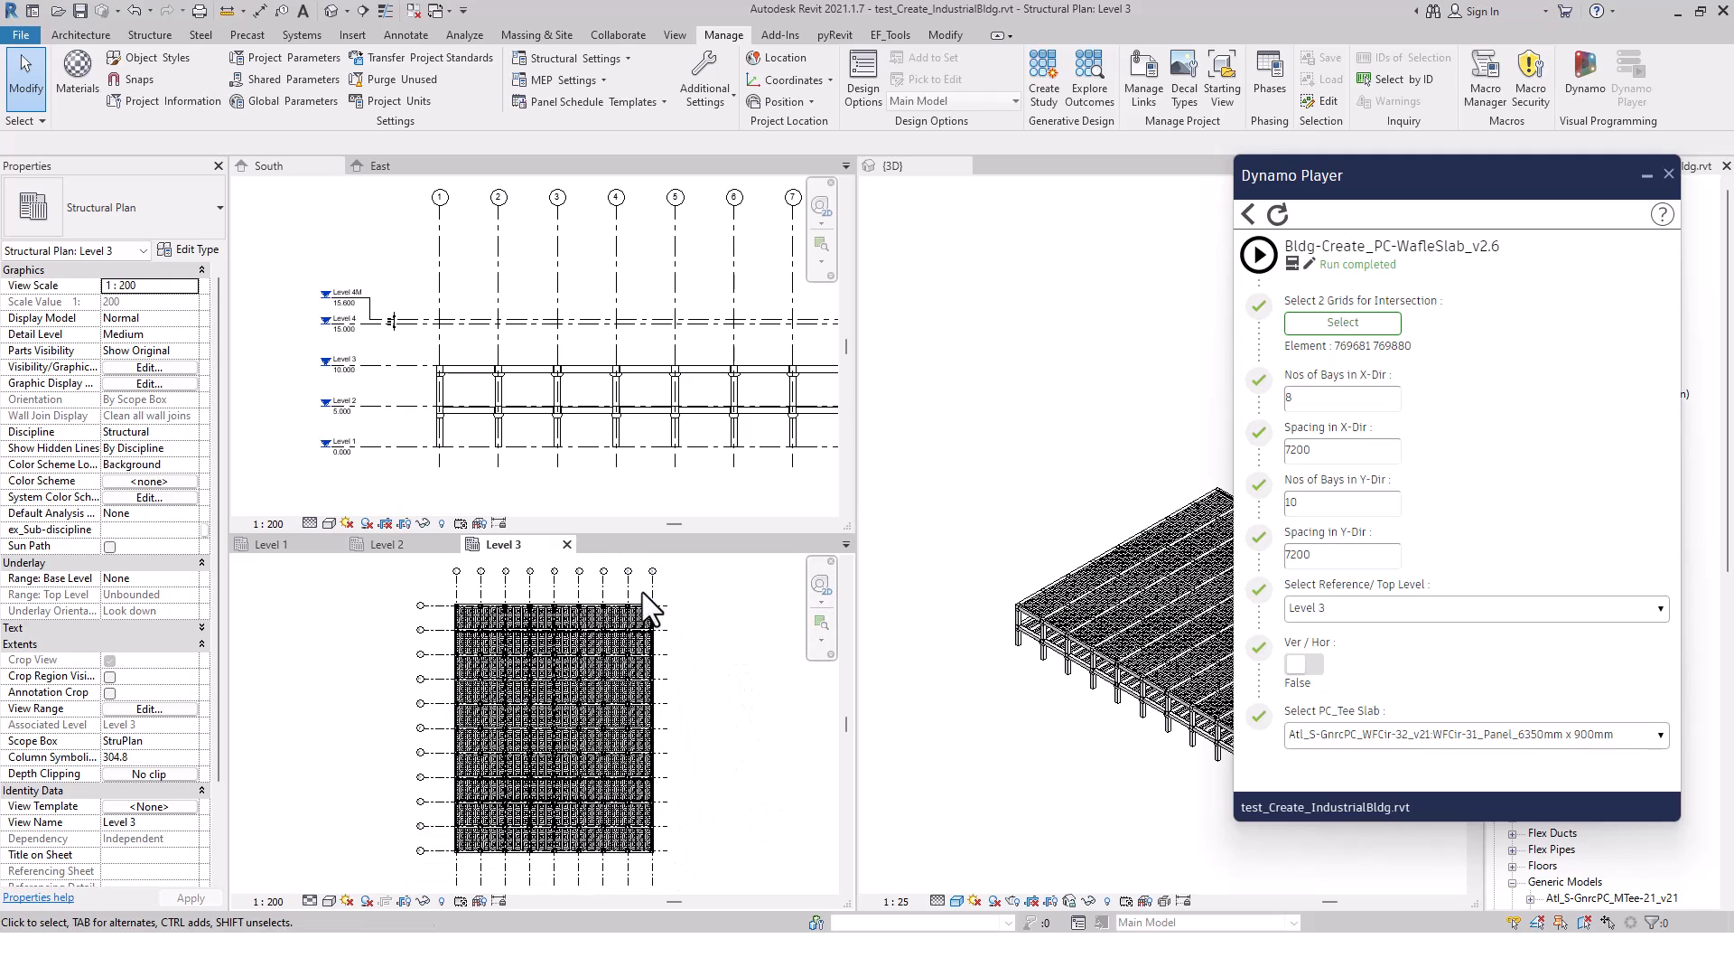
drag(670, 827, 672, 879)
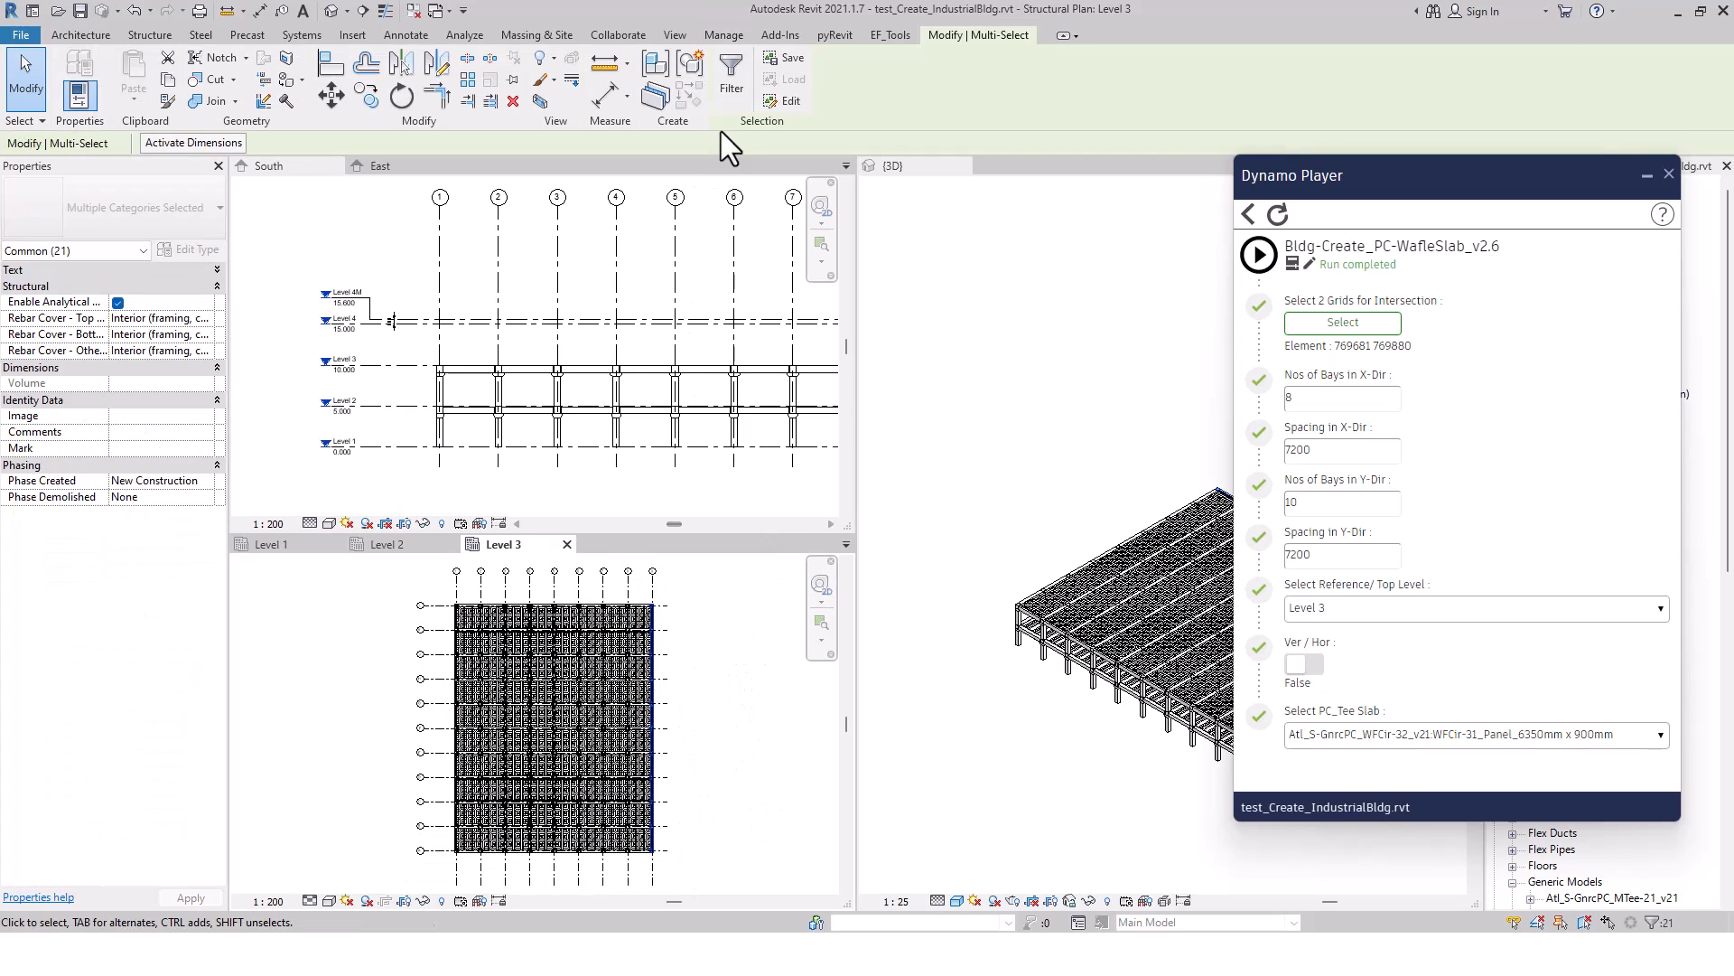
click(732, 86)
click(706, 357)
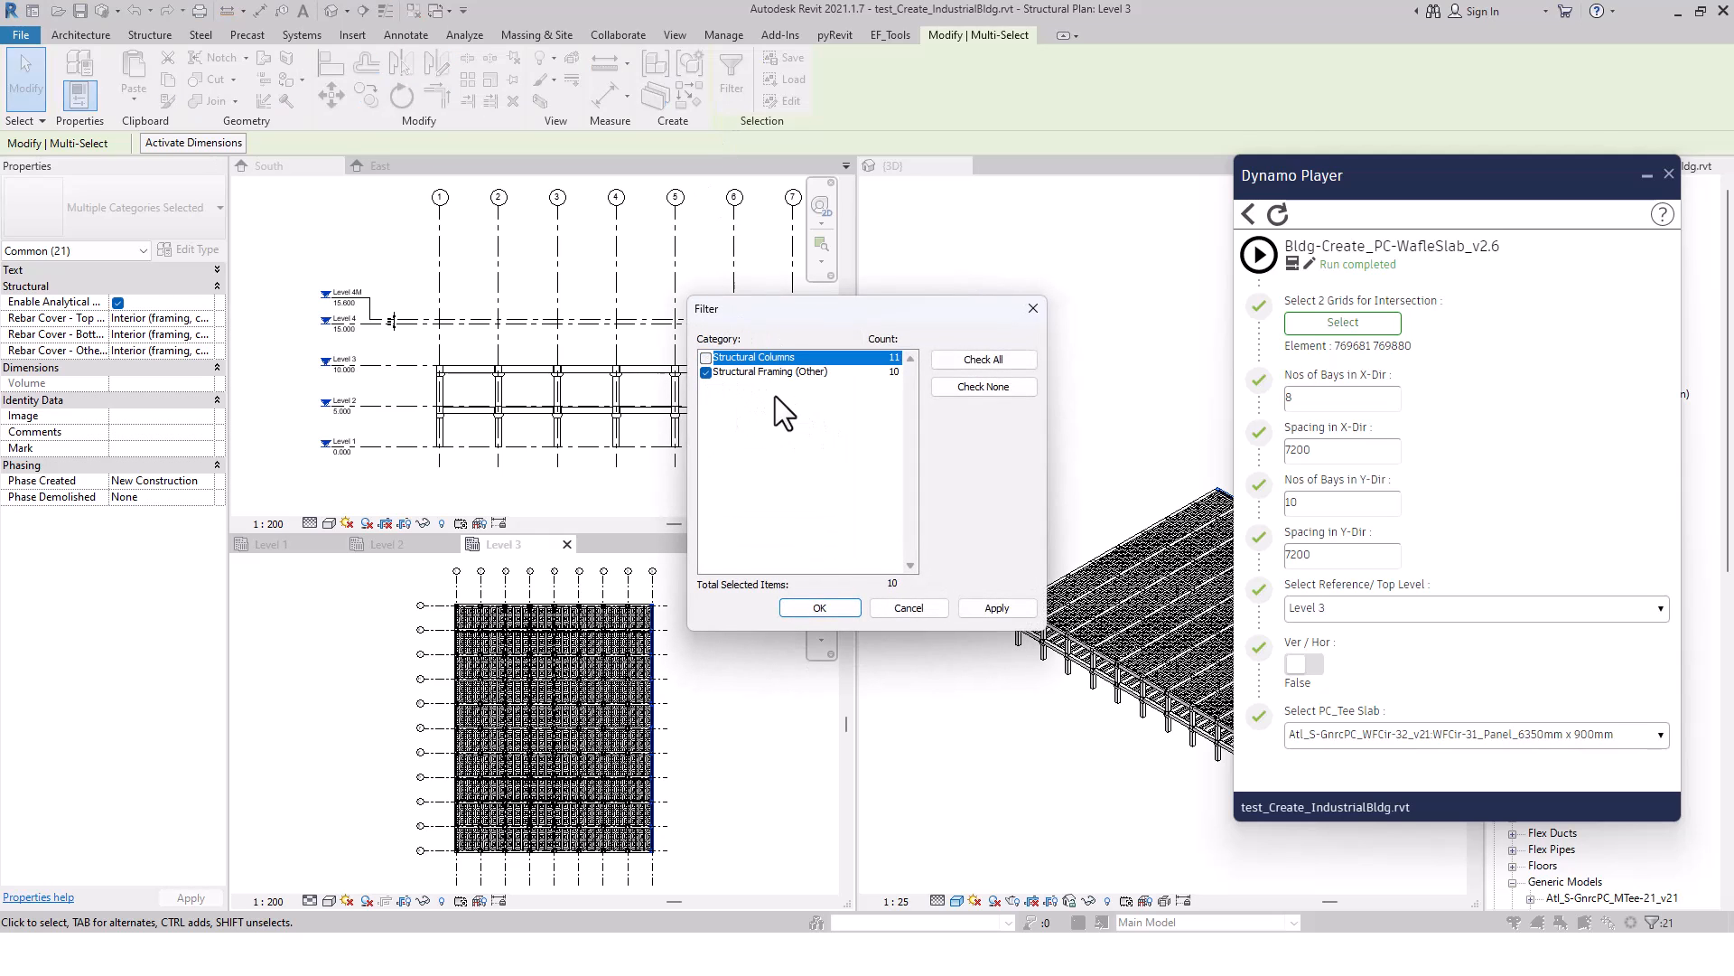
click(998, 608)
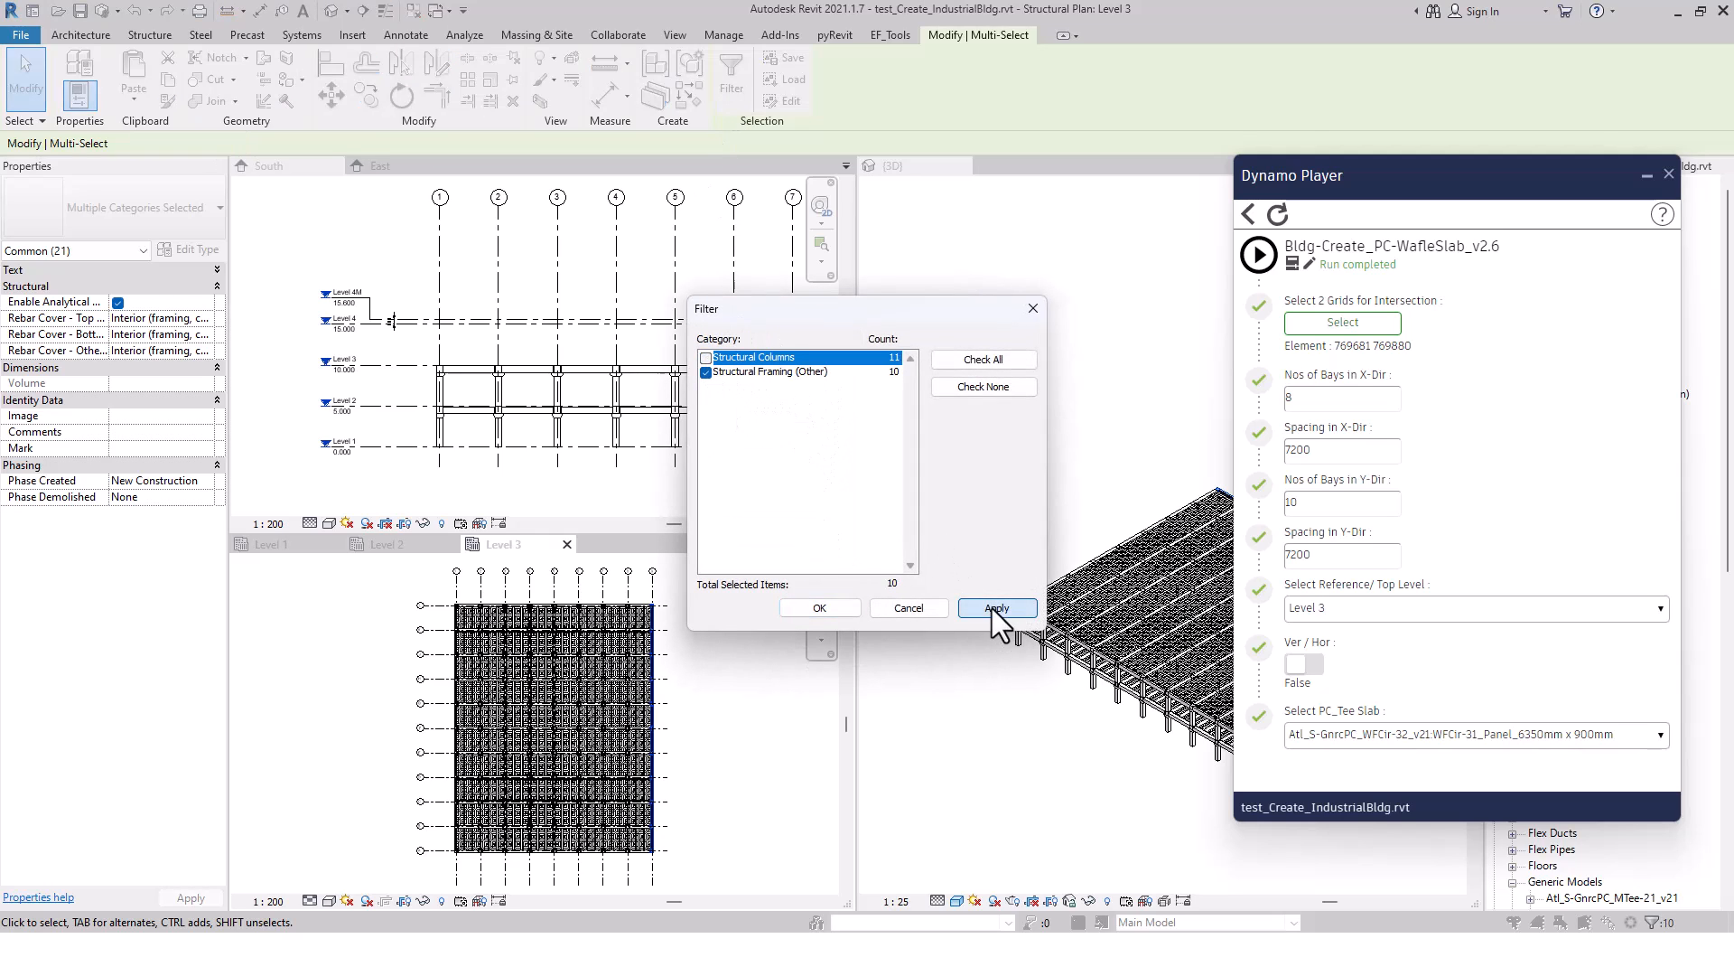
click(846, 607)
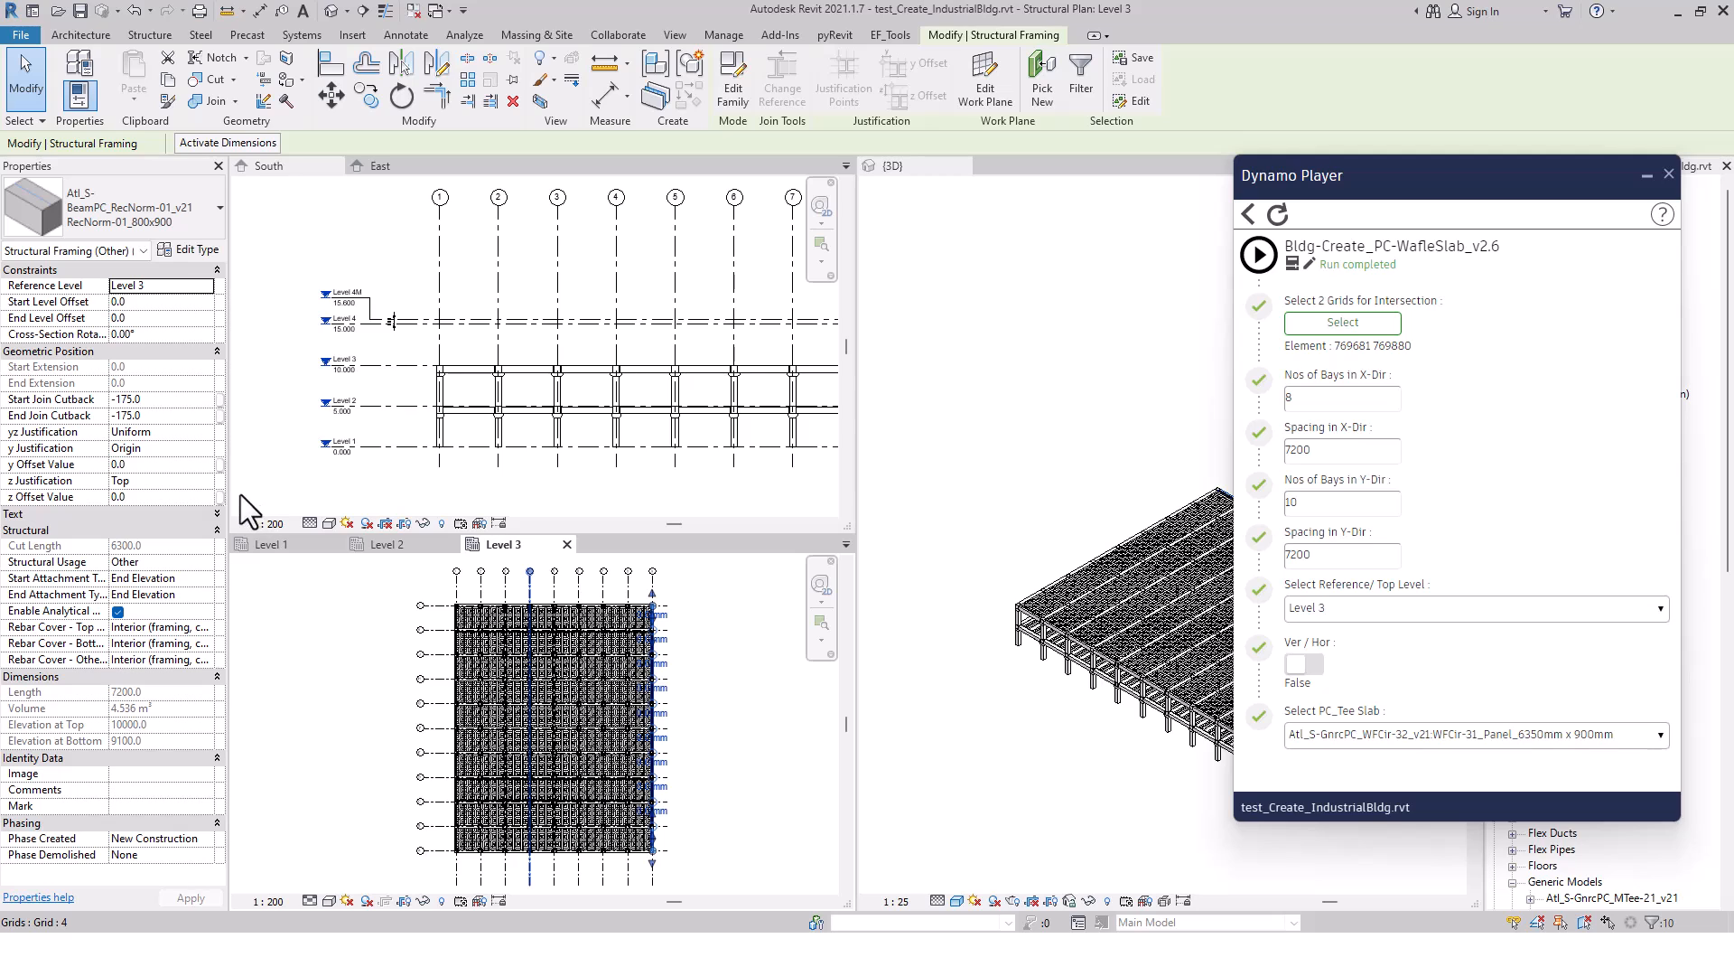
click(176, 221)
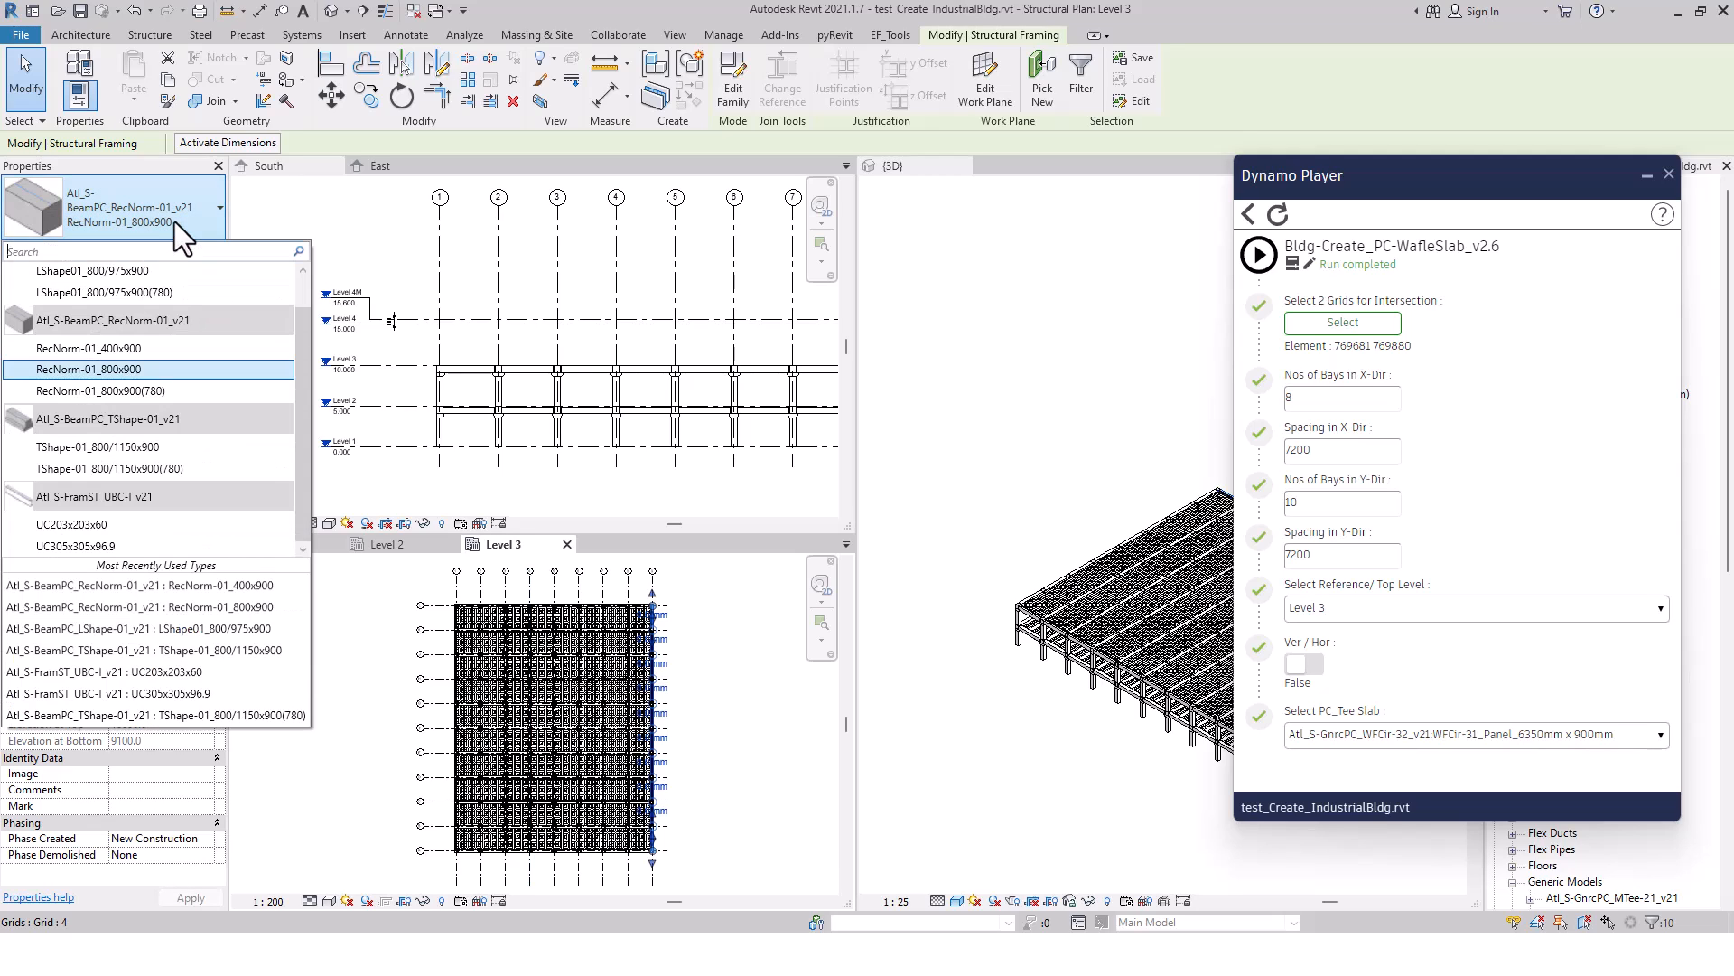
click(146, 352)
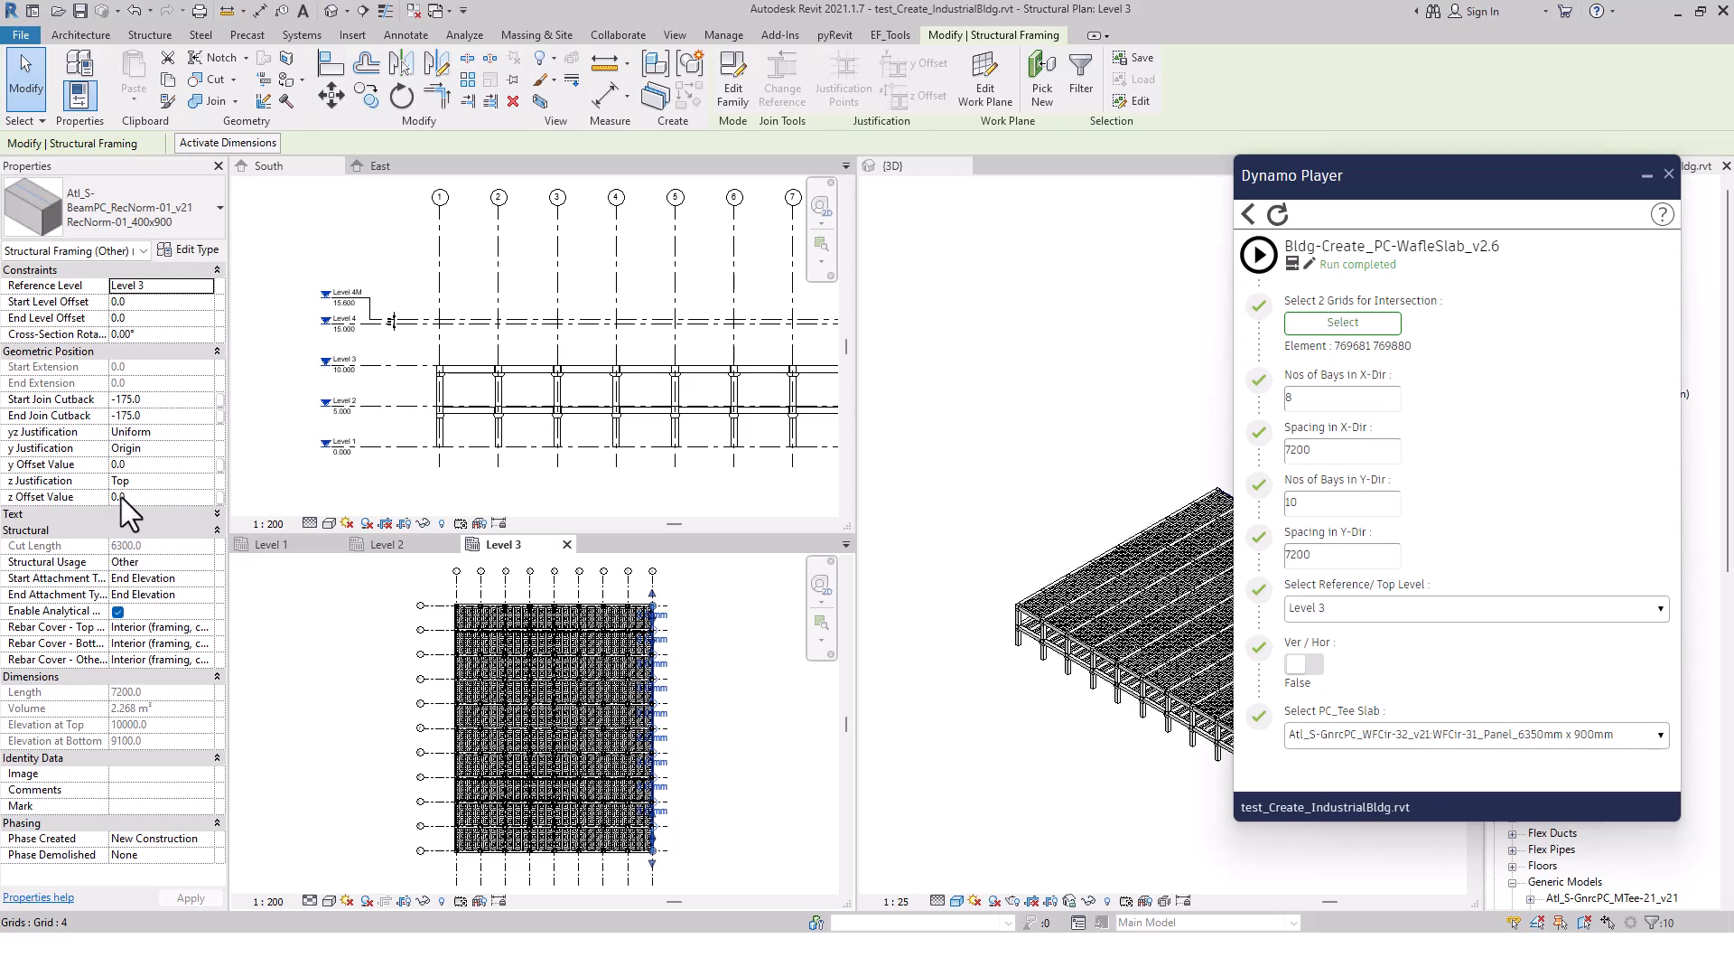
Set the y Offset Value of the selected edge beams opposite grid 1 to -200
click(136, 467)
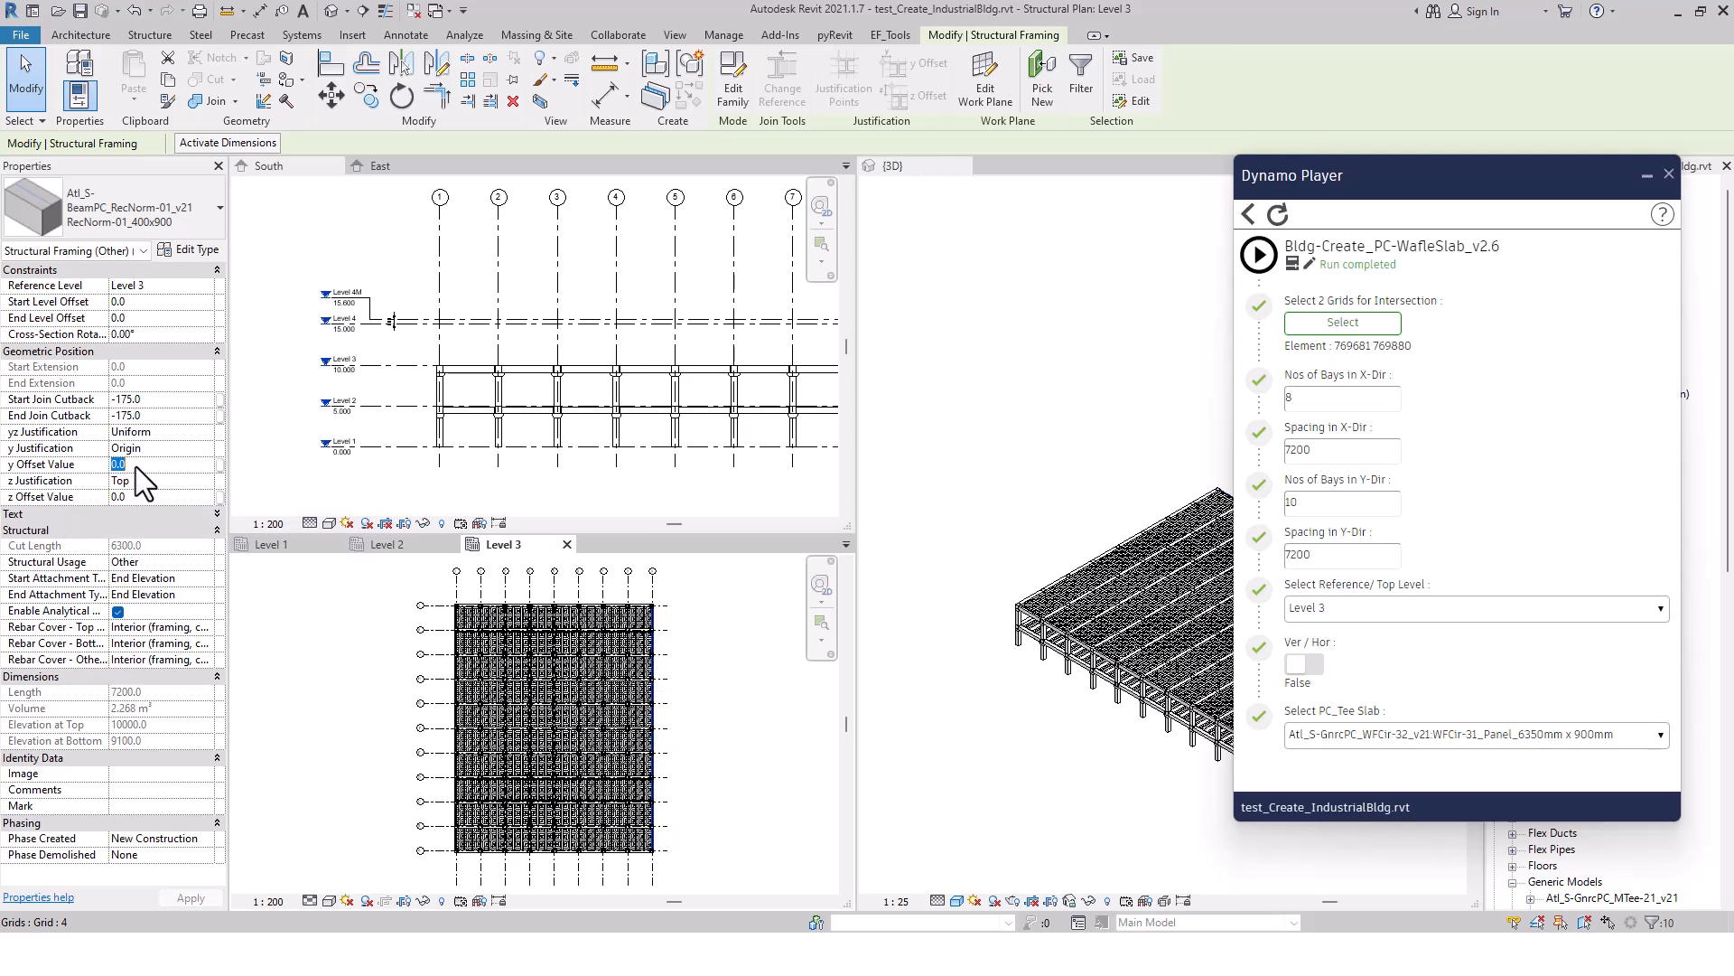
text(-2)
text(00)
click(190, 897)
scroll(636, 611, up, 5)
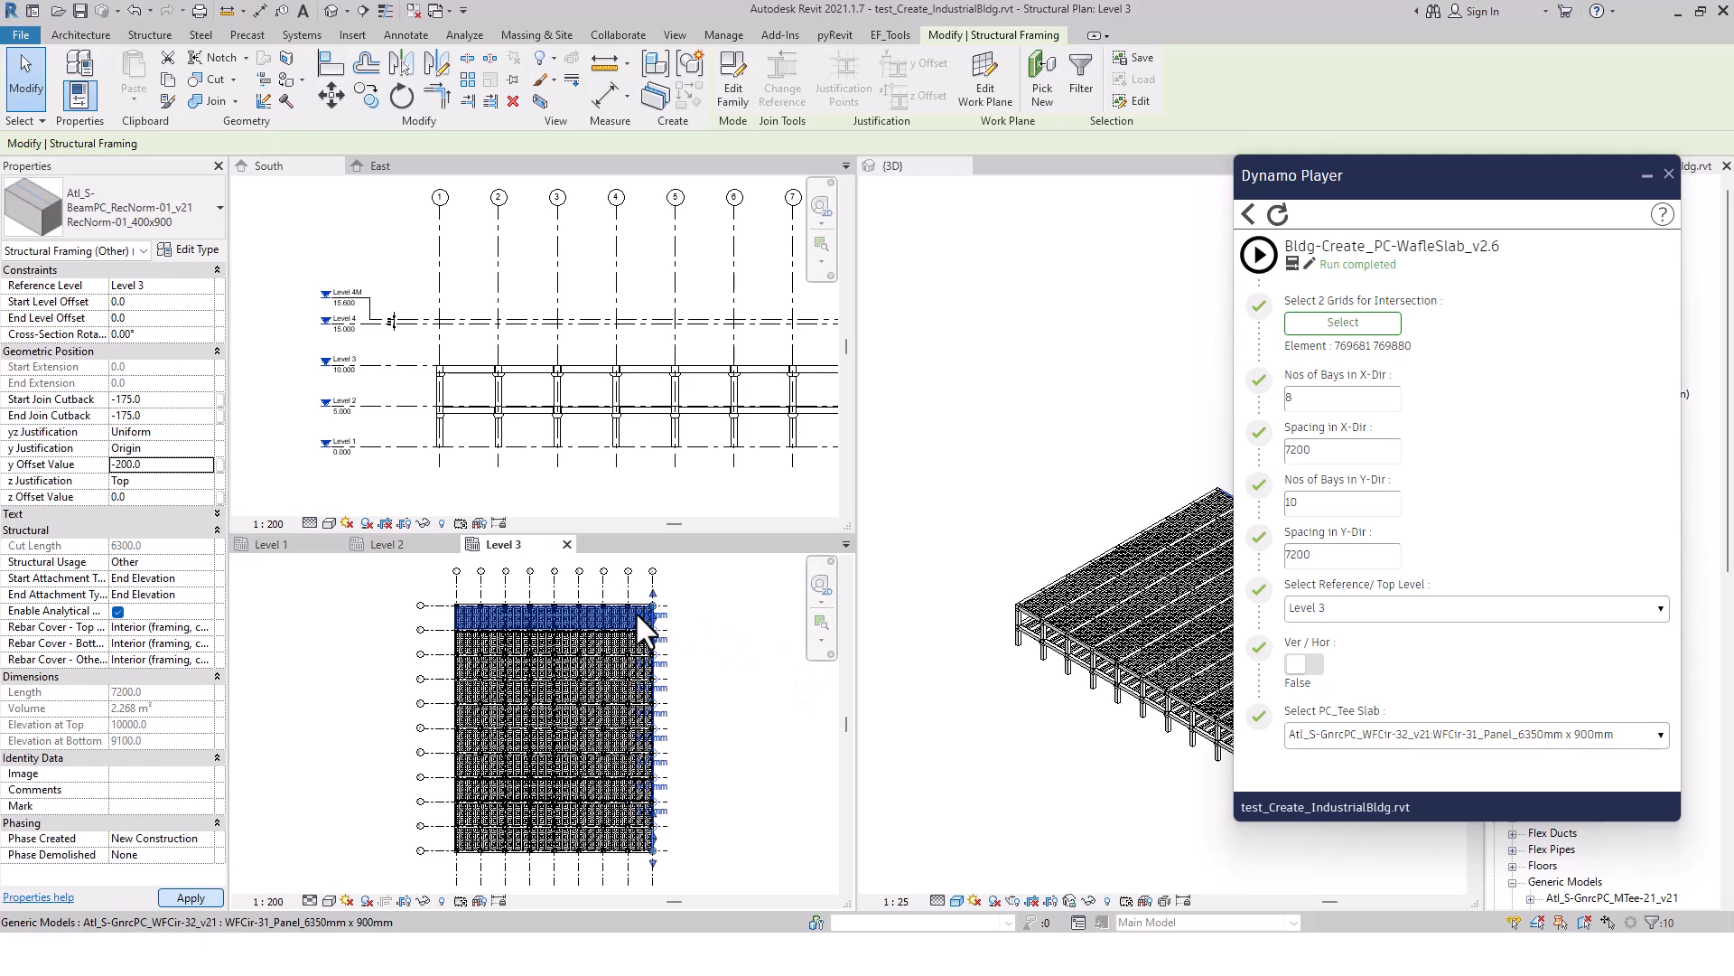
scroll(676, 604, up, 3)
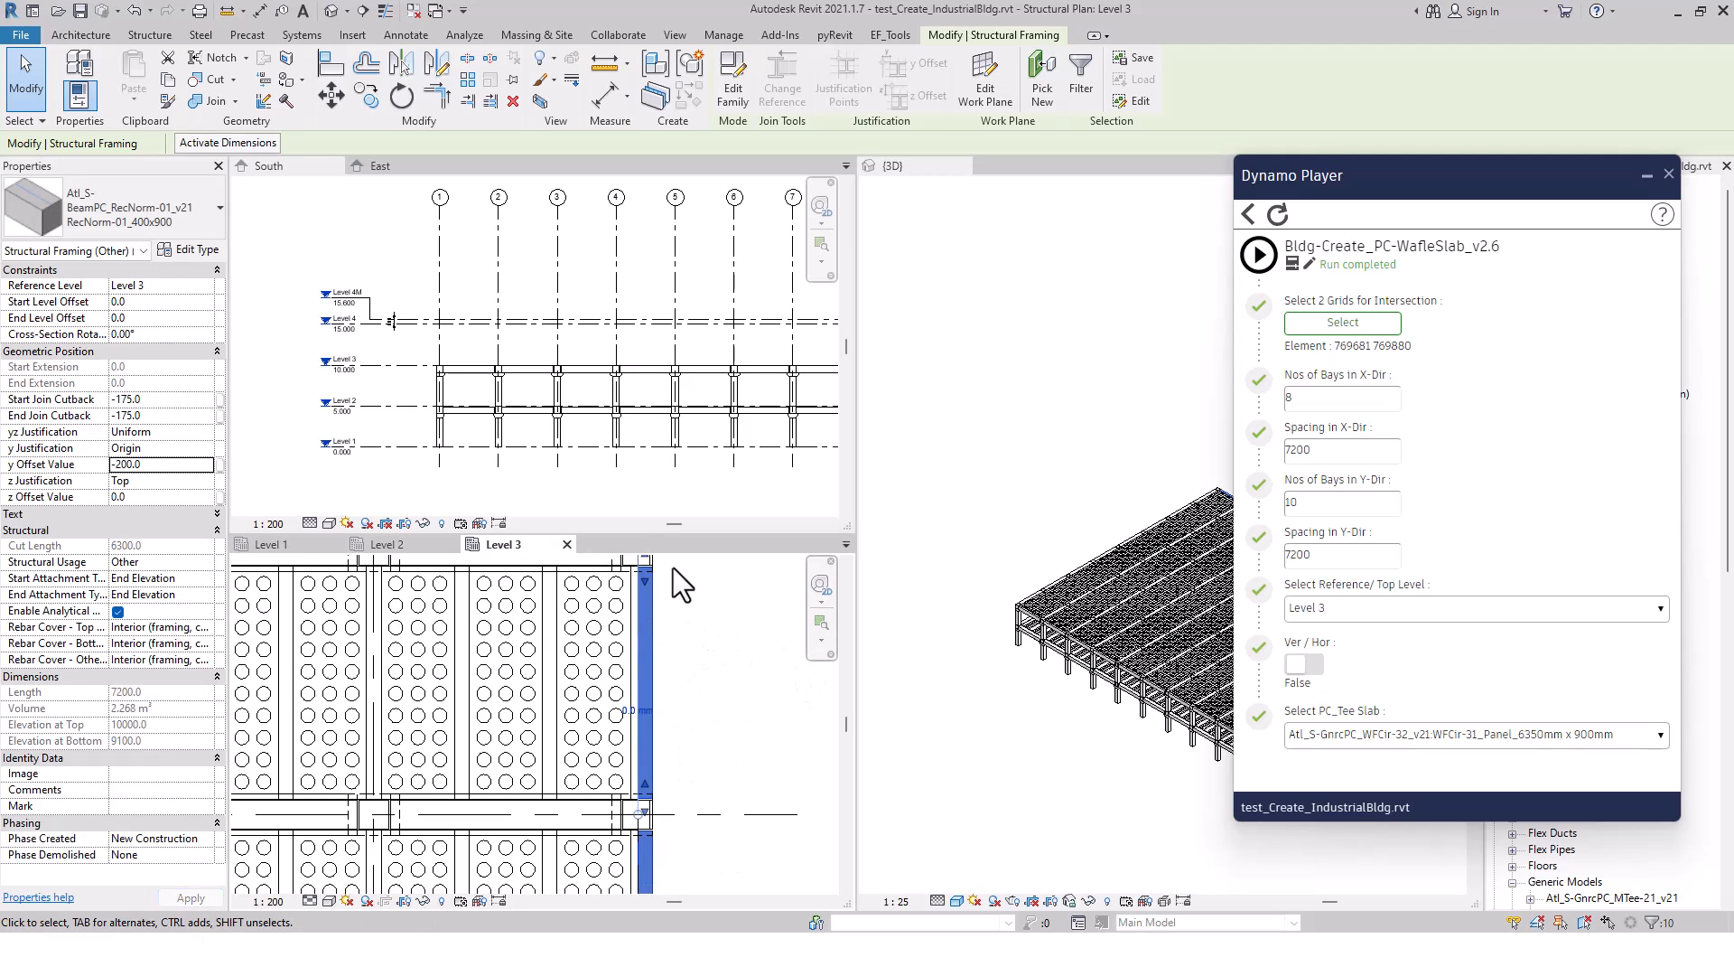
click(712, 679)
scroll(711, 679, down, 6)
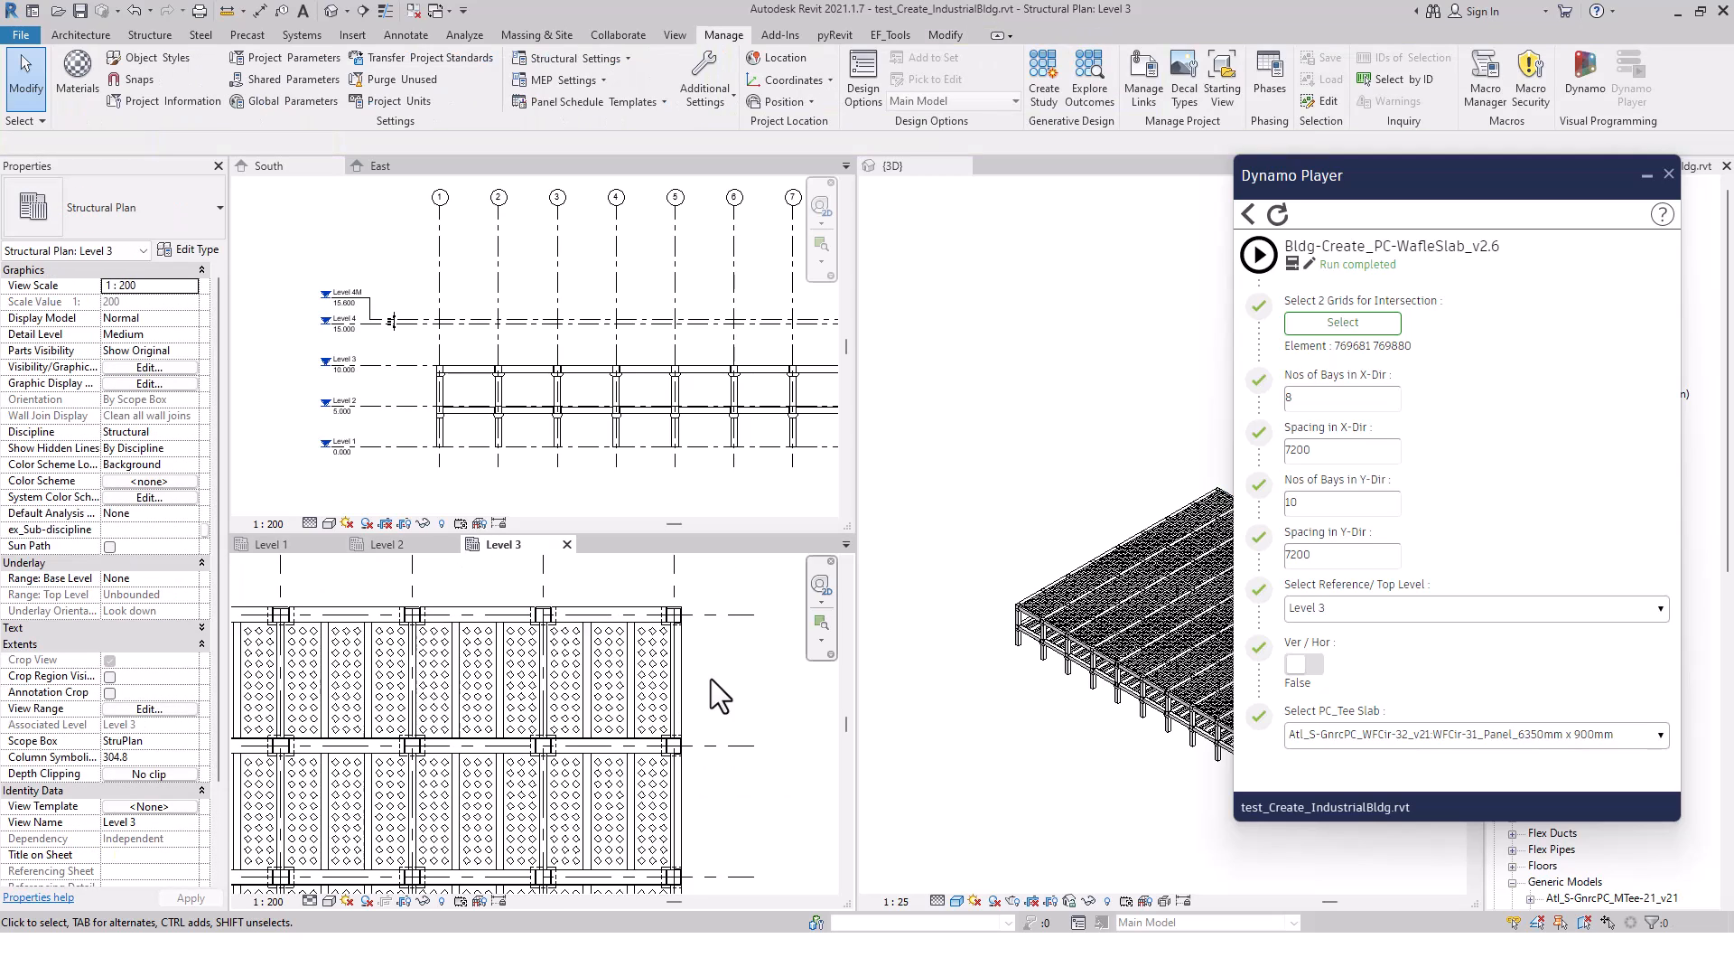
scroll(712, 679, down, 2)
middle_drag(766, 832, 693, 738)
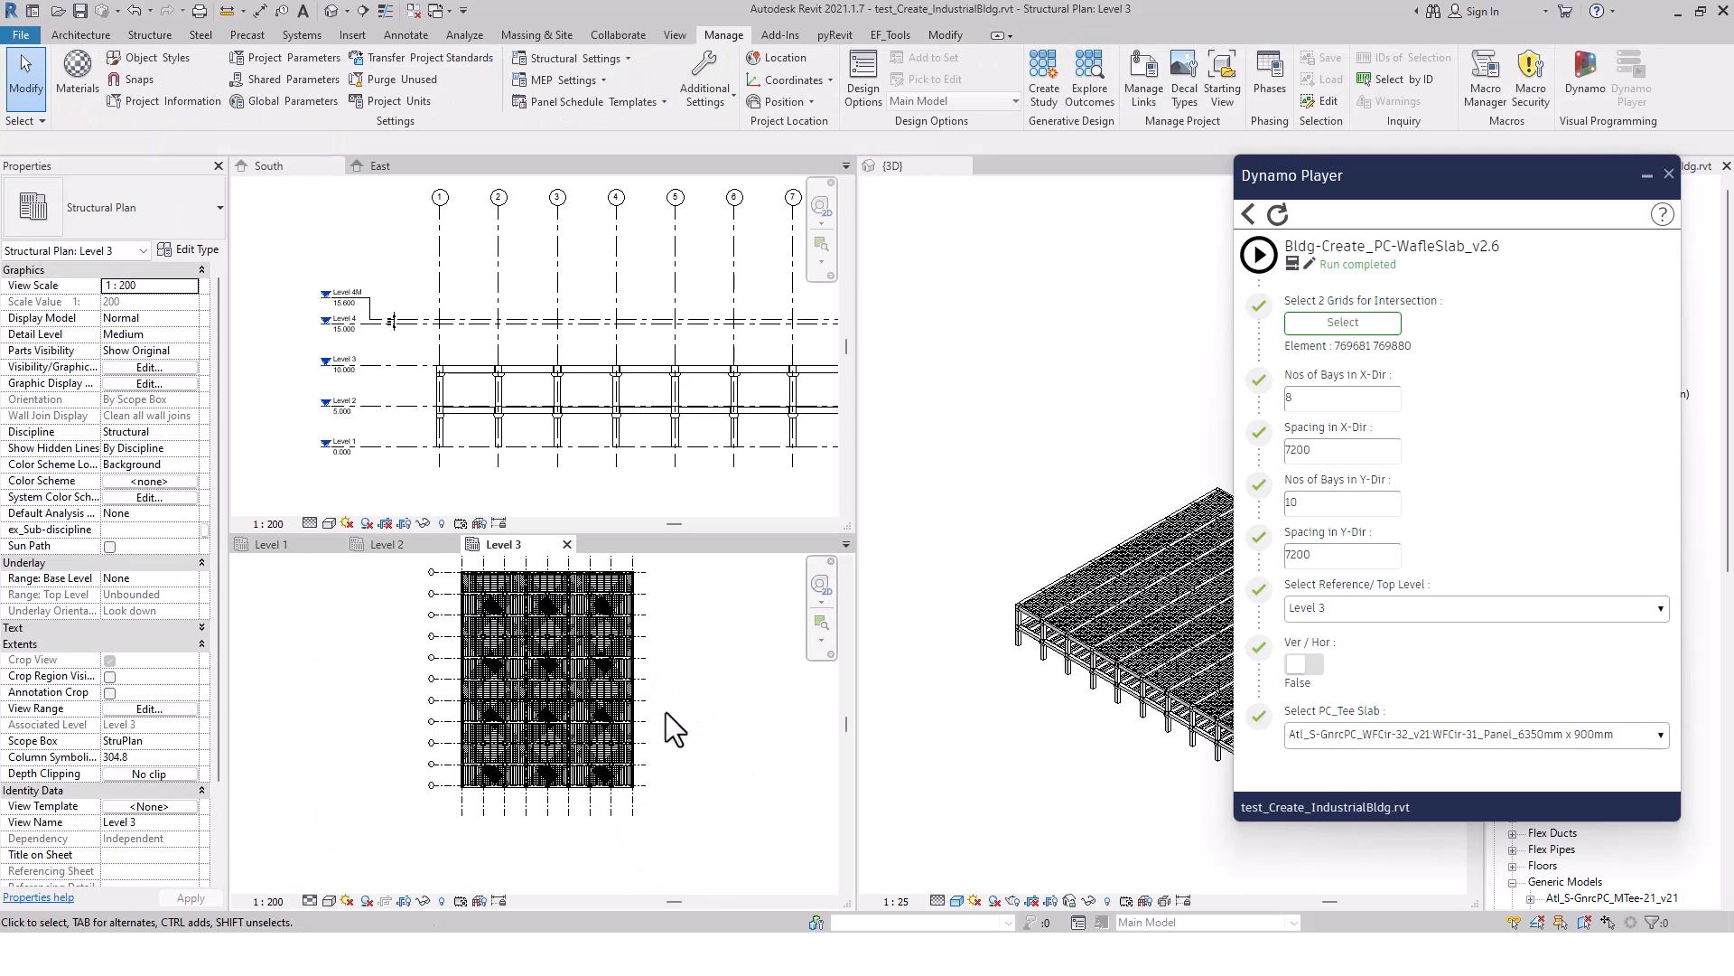
Put Dynamo Player away and examine the Level 3 waffle slab deck, its edge beams and a building corner in the 3D view
click(907, 728)
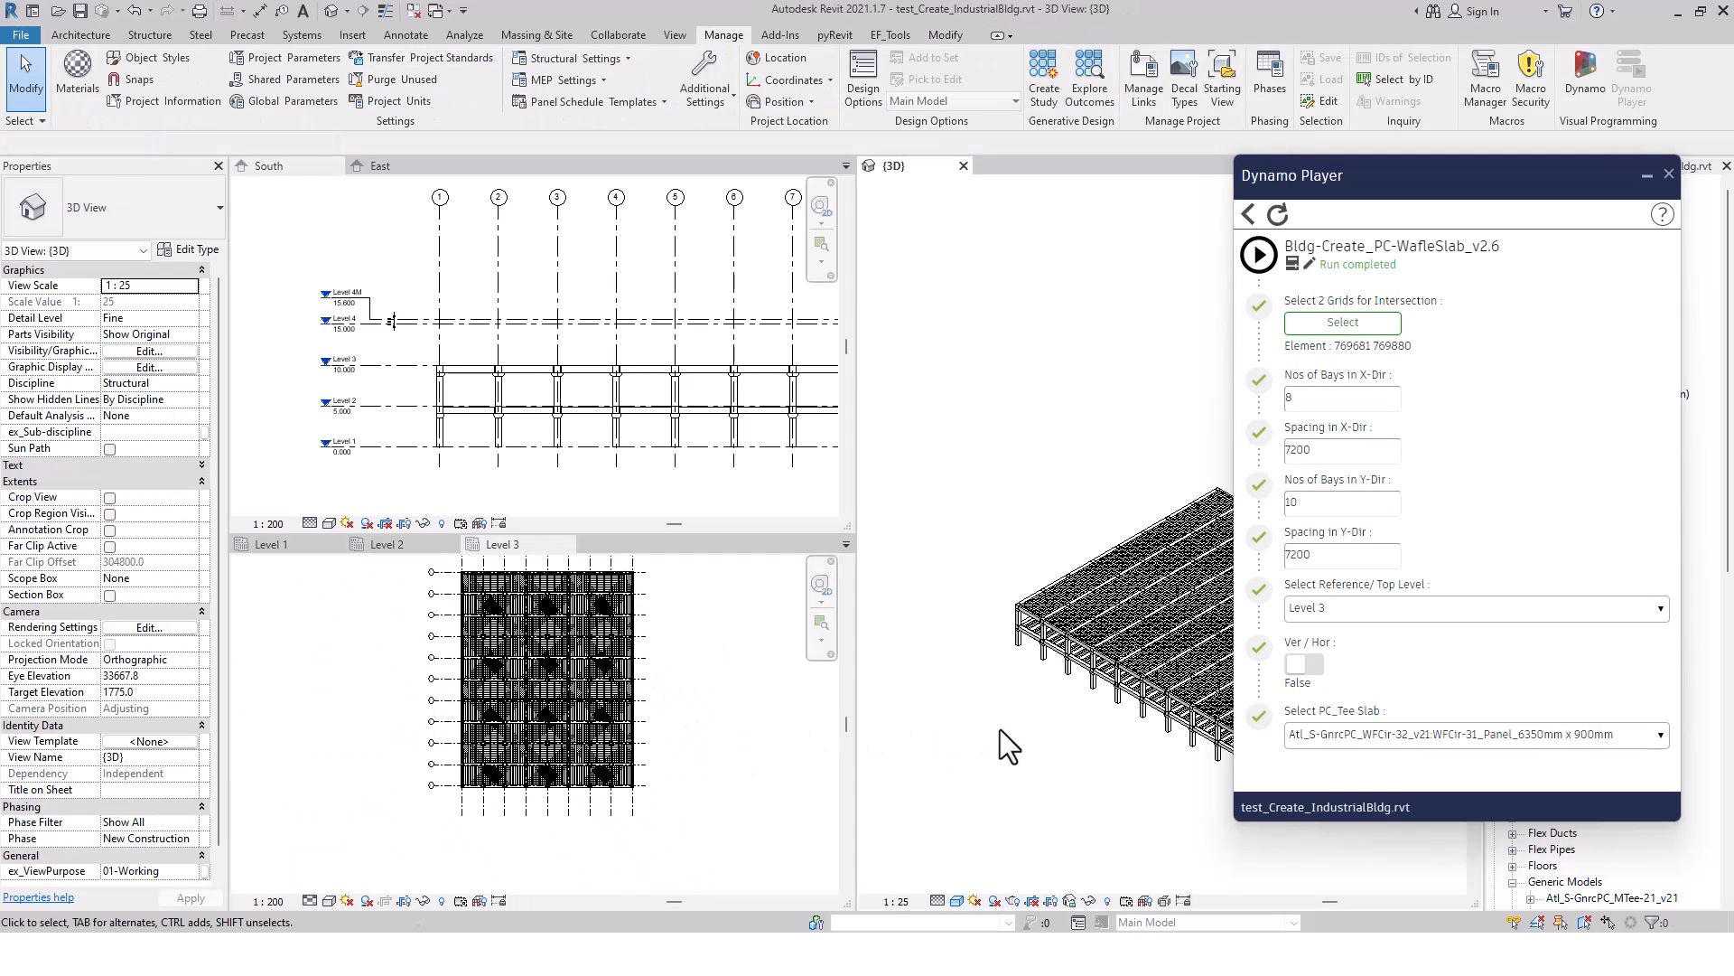
click(1668, 173)
middle_drag(1207, 465, 1137, 389)
scroll(1214, 416, up, 2)
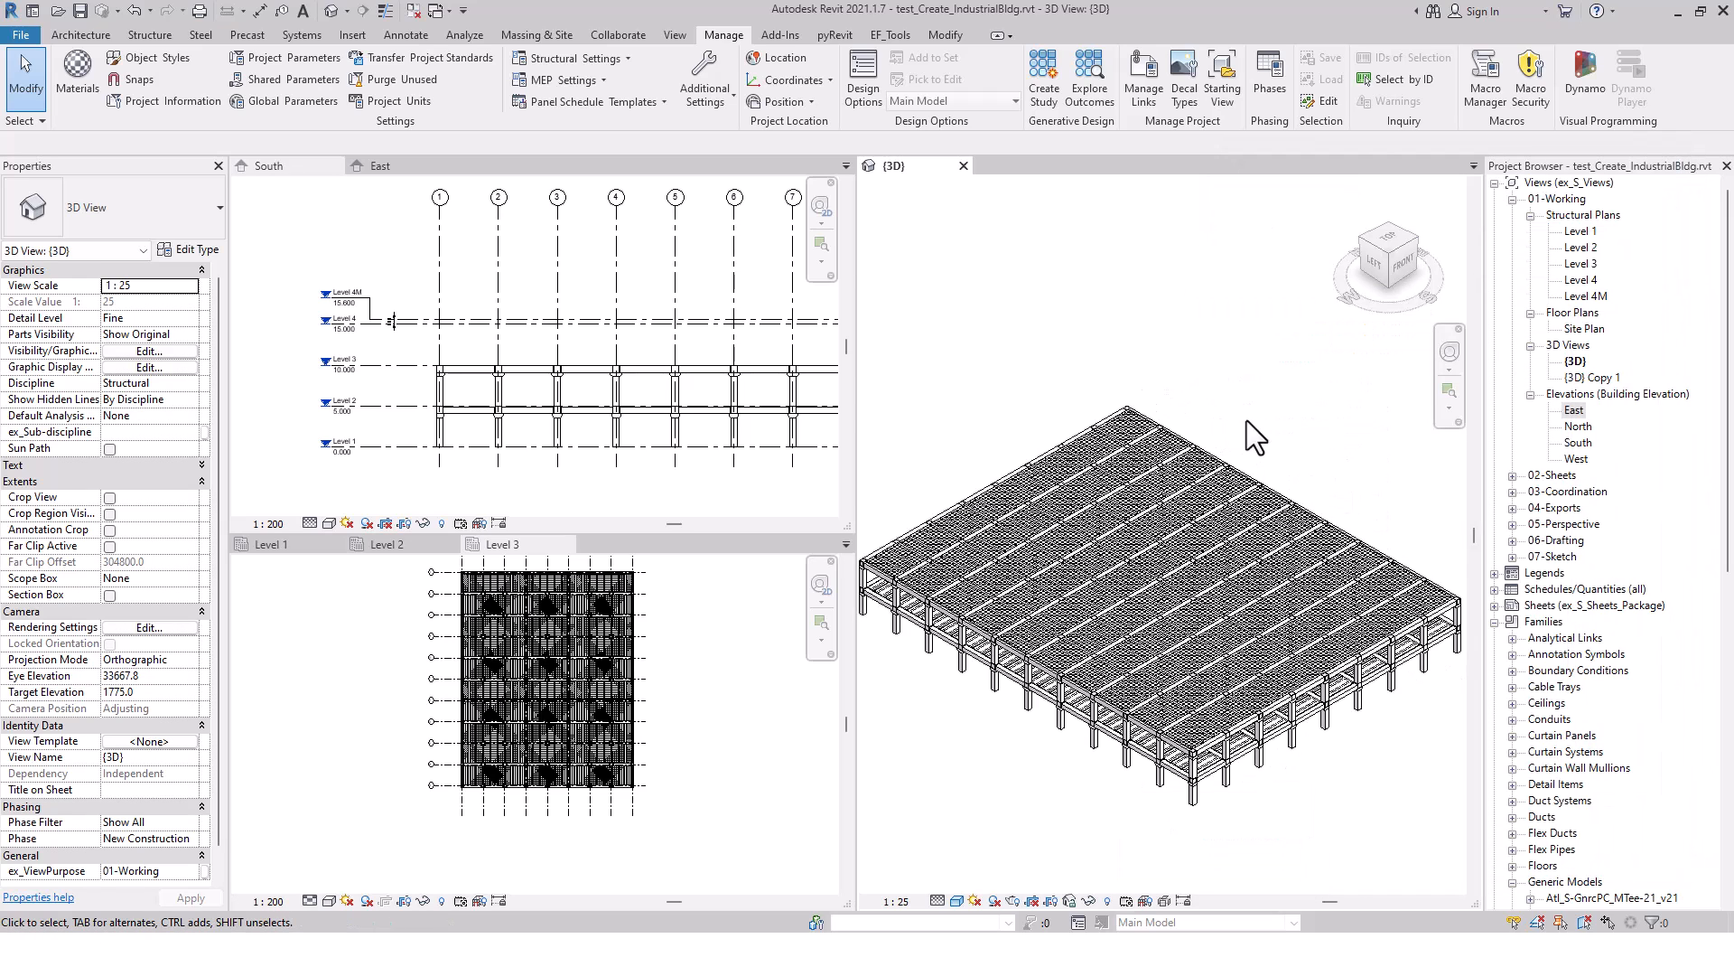
middle_drag(1246, 420, 1282, 406)
middle_drag(1398, 750, 1265, 740)
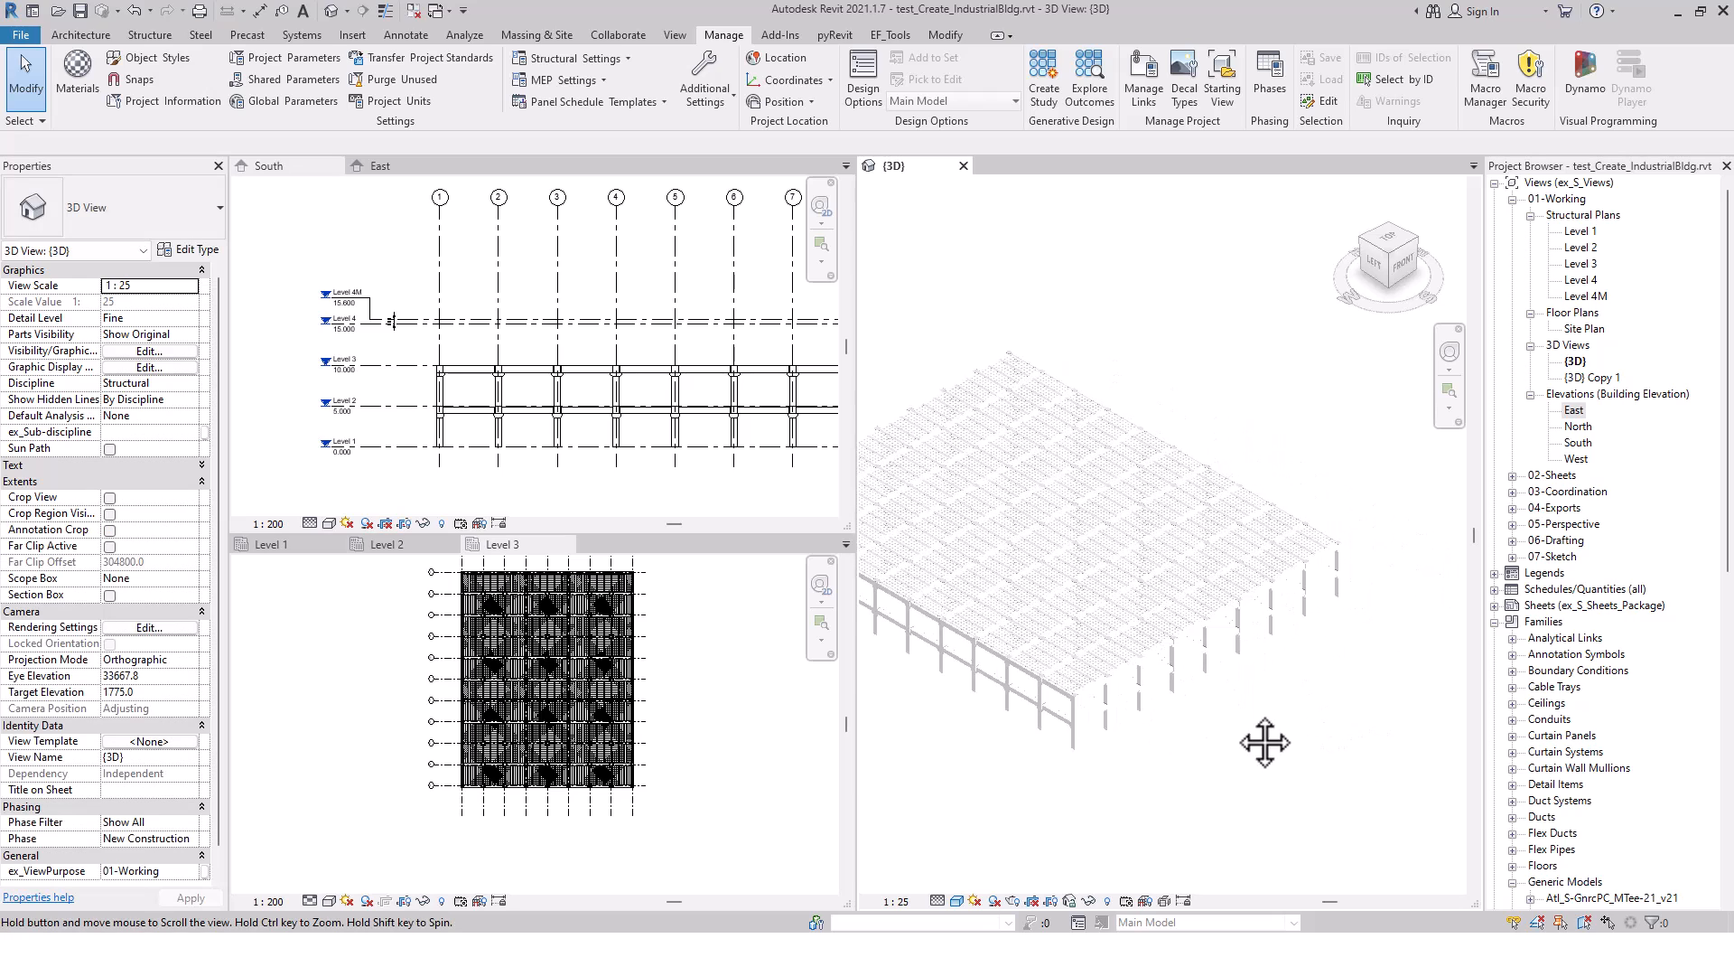
scroll(1346, 545, up, 6)
scroll(1360, 564, up, 3)
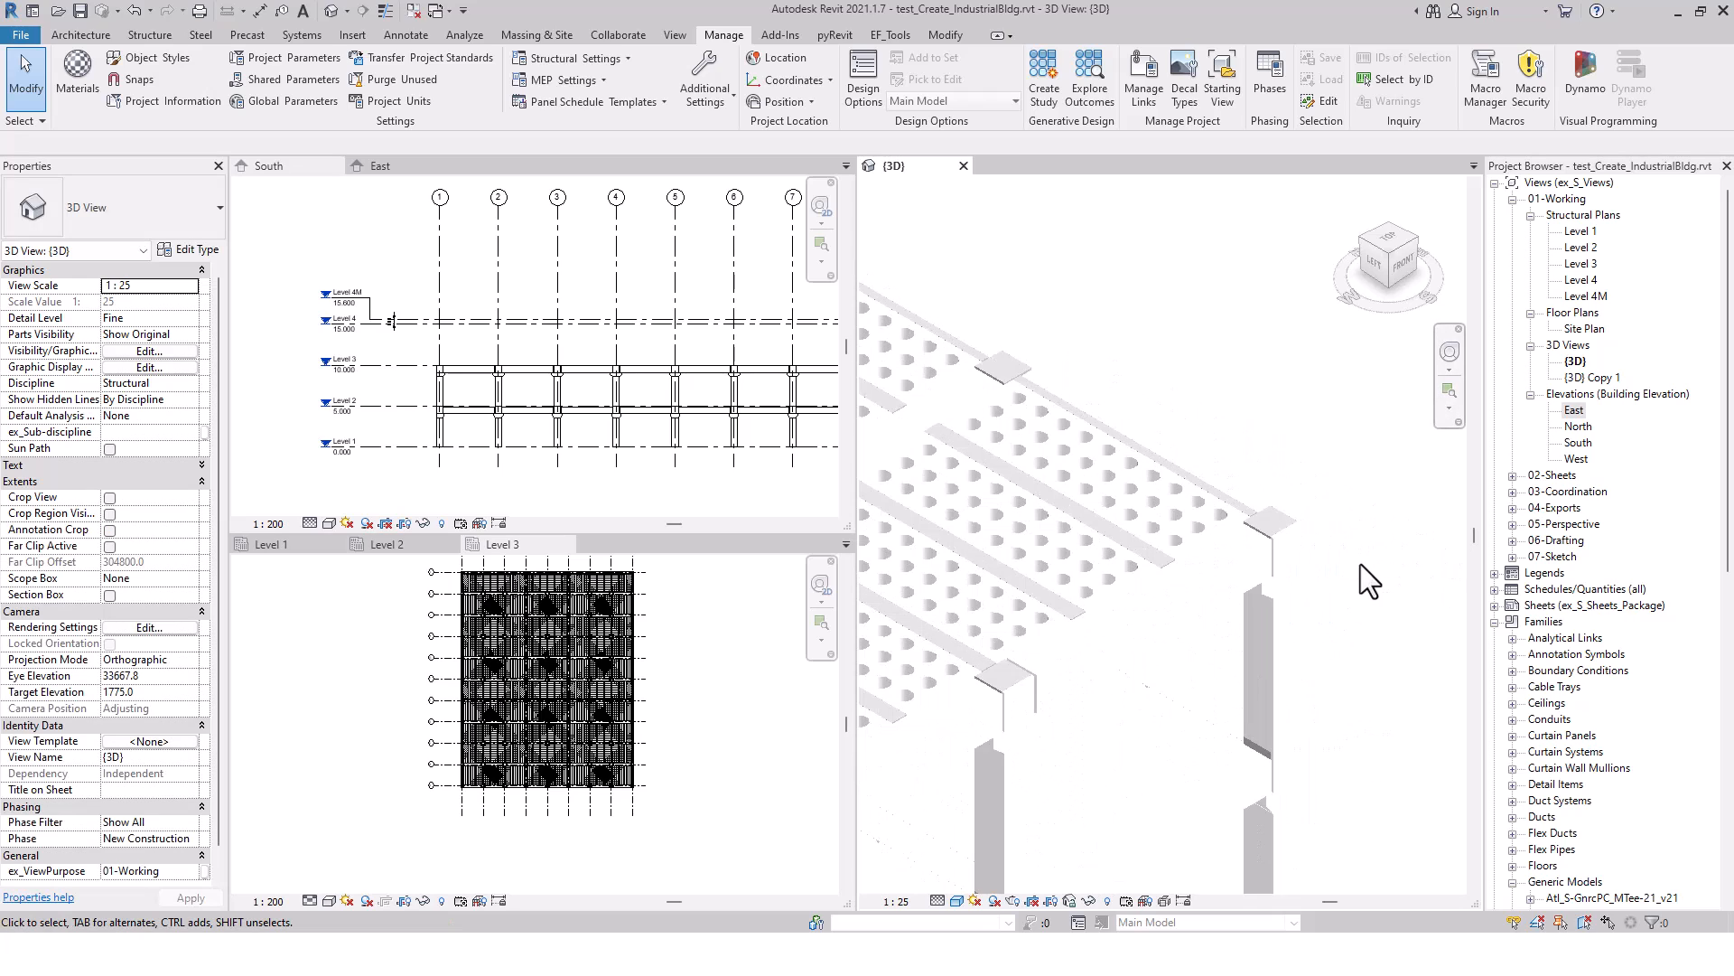
scroll(1360, 563, down, 10)
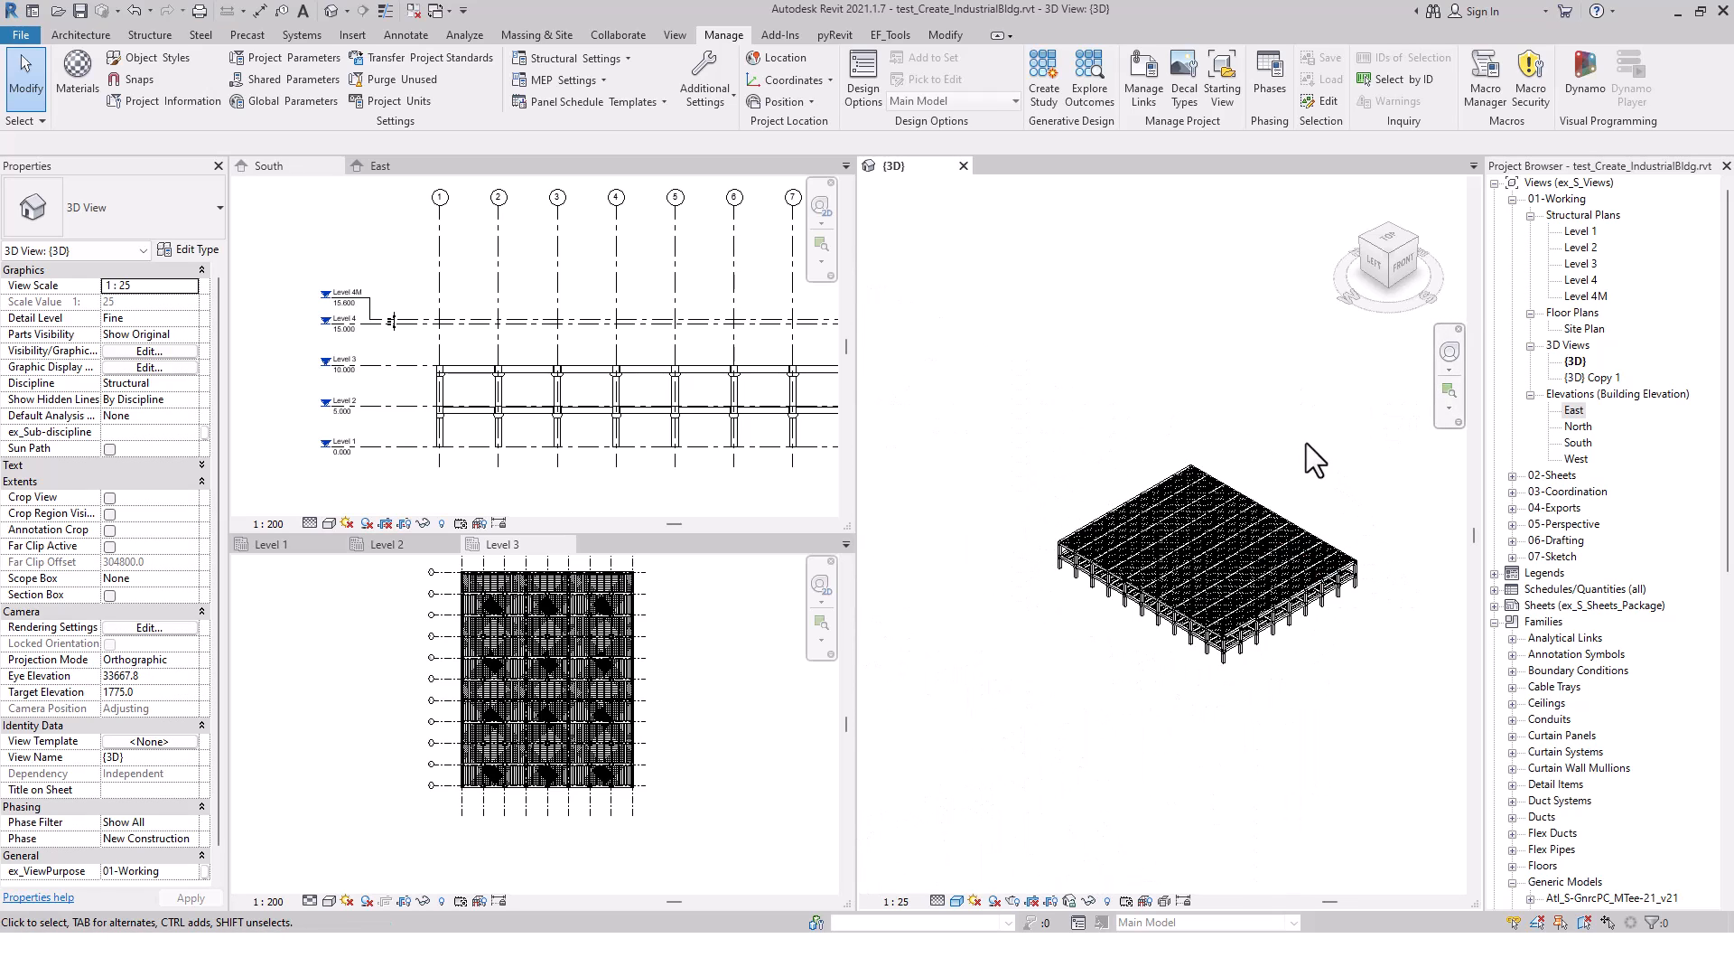
middle_drag(1401, 500, 1374, 503)
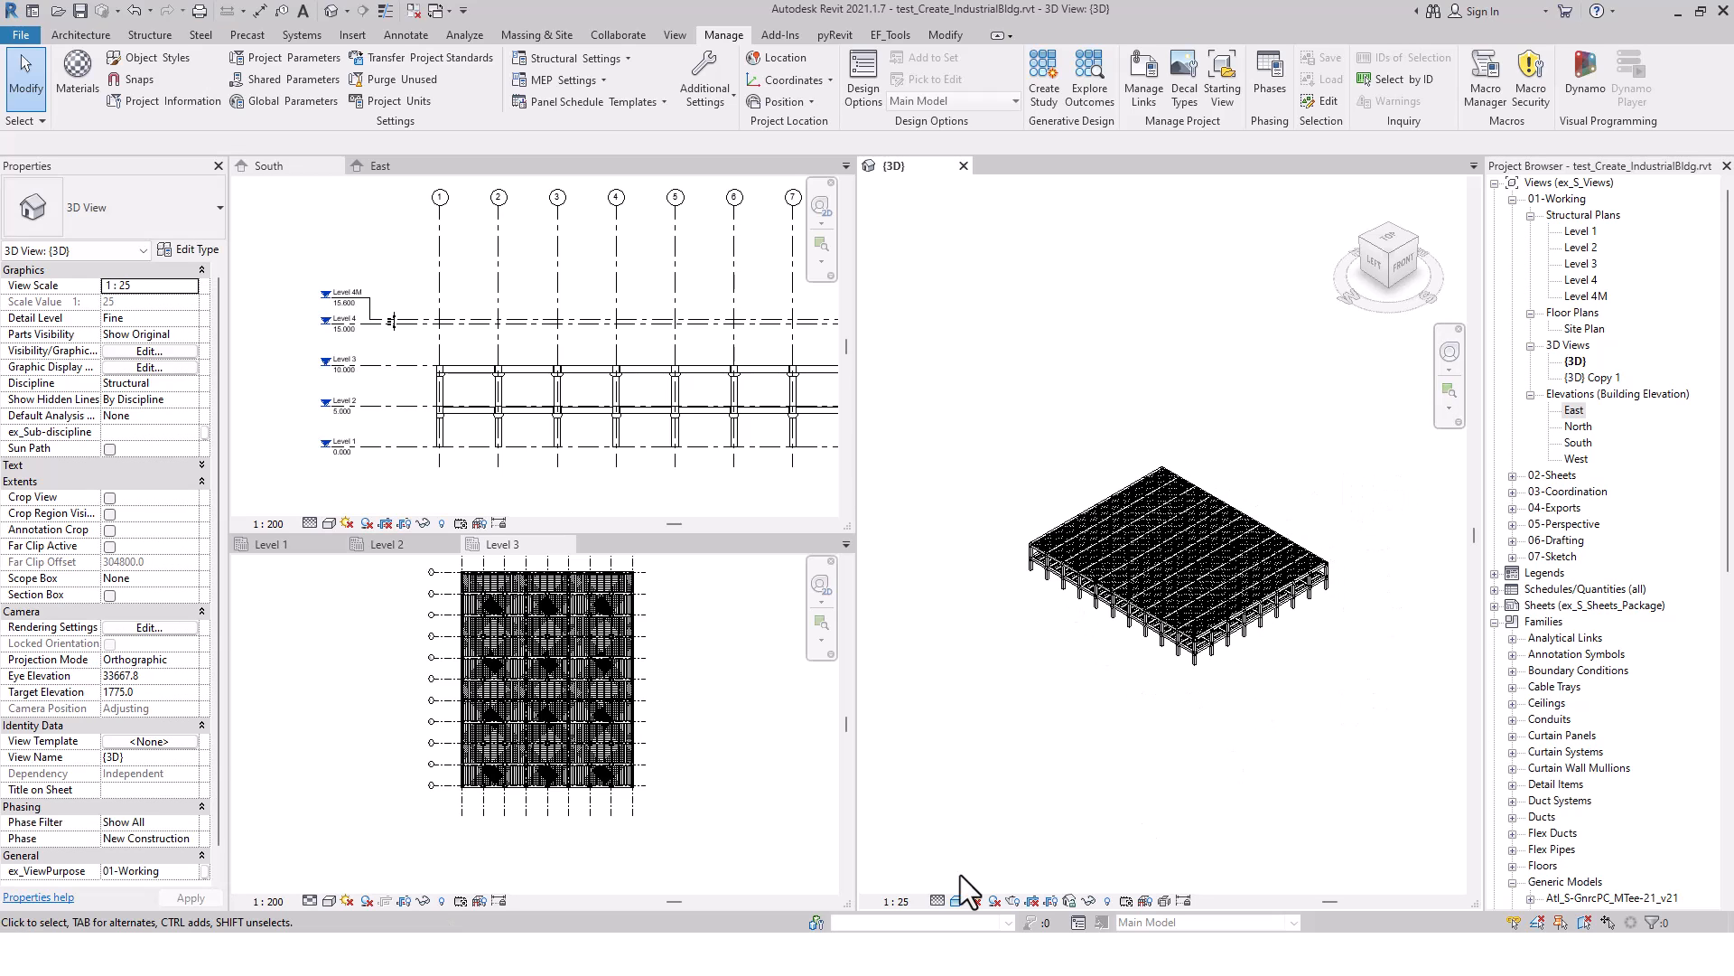
Bring Dynamo Player back, open the inputs of Bldg-Create_PC-Bldg_wo_Internal_v2.6 and pick grids 1 and A for the intersection
key(alt+Tab)
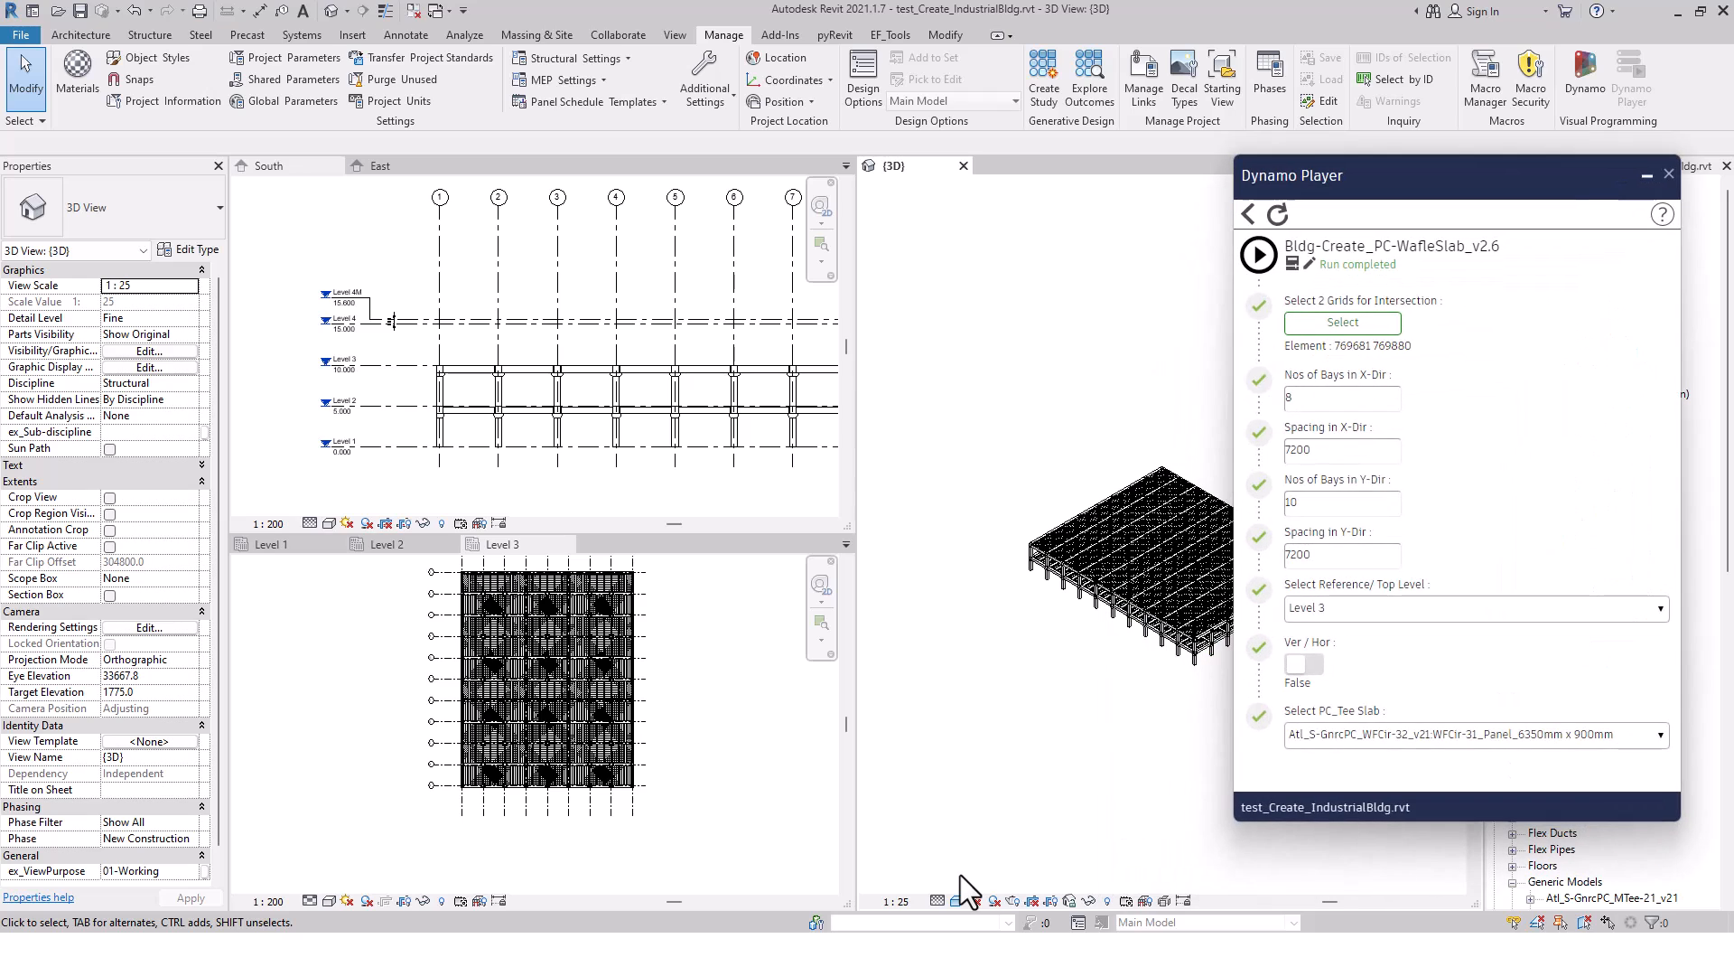
click(1248, 214)
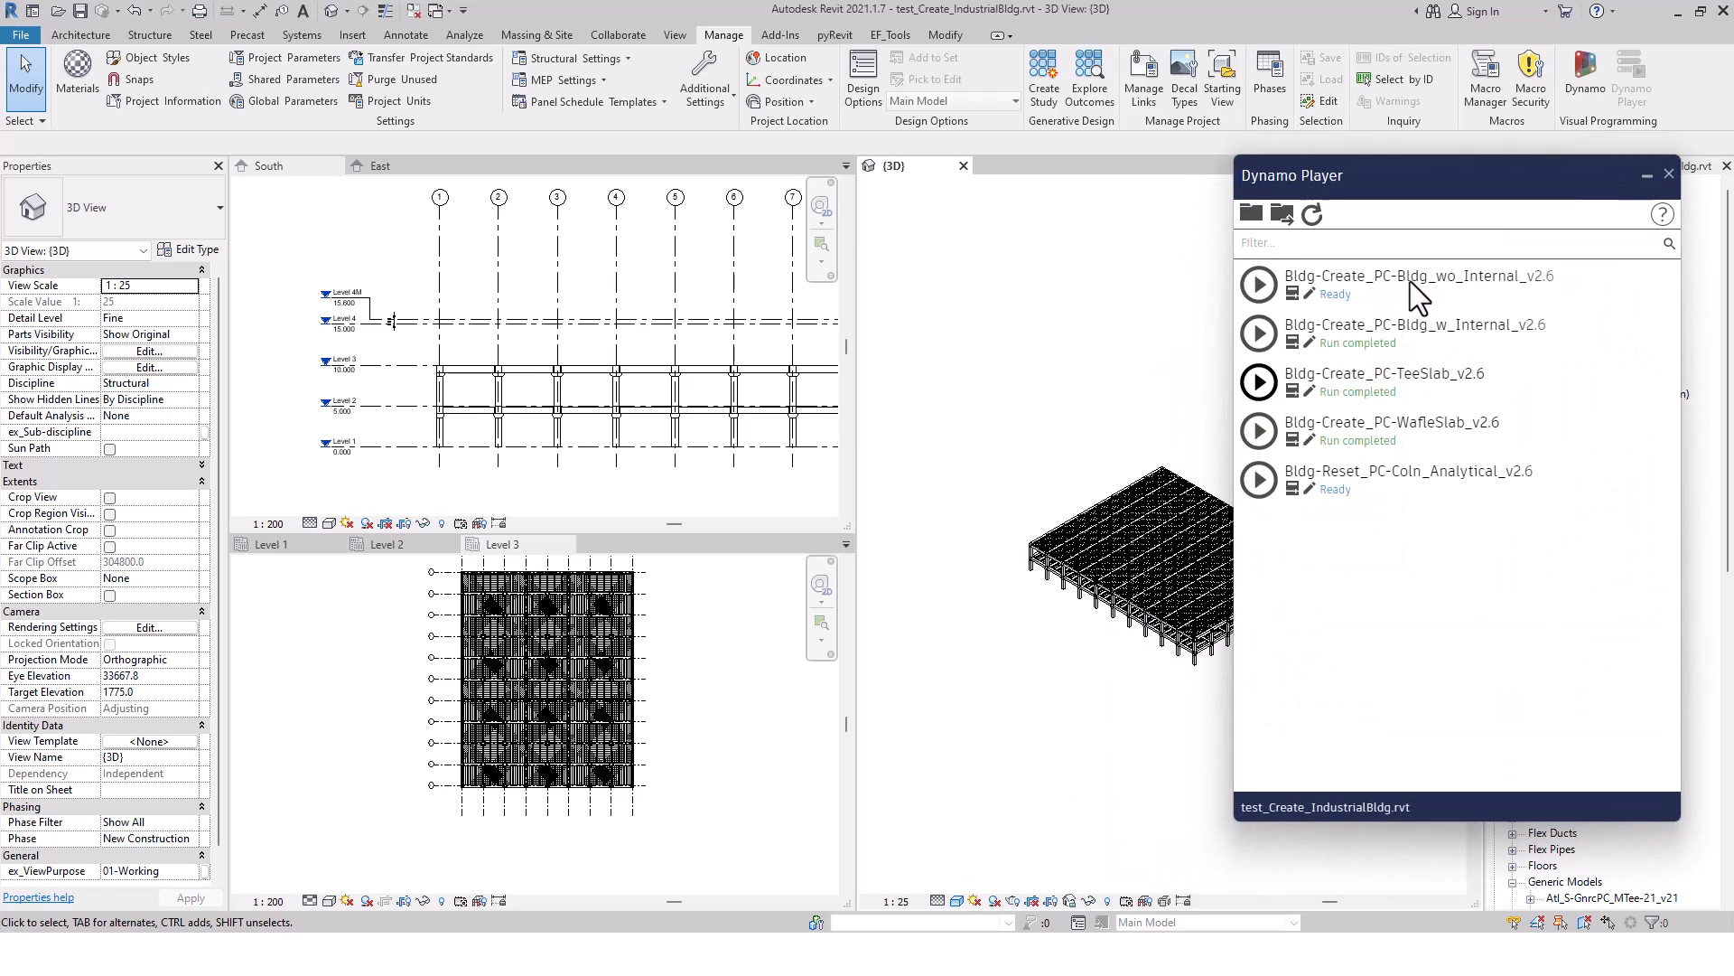
click(1293, 291)
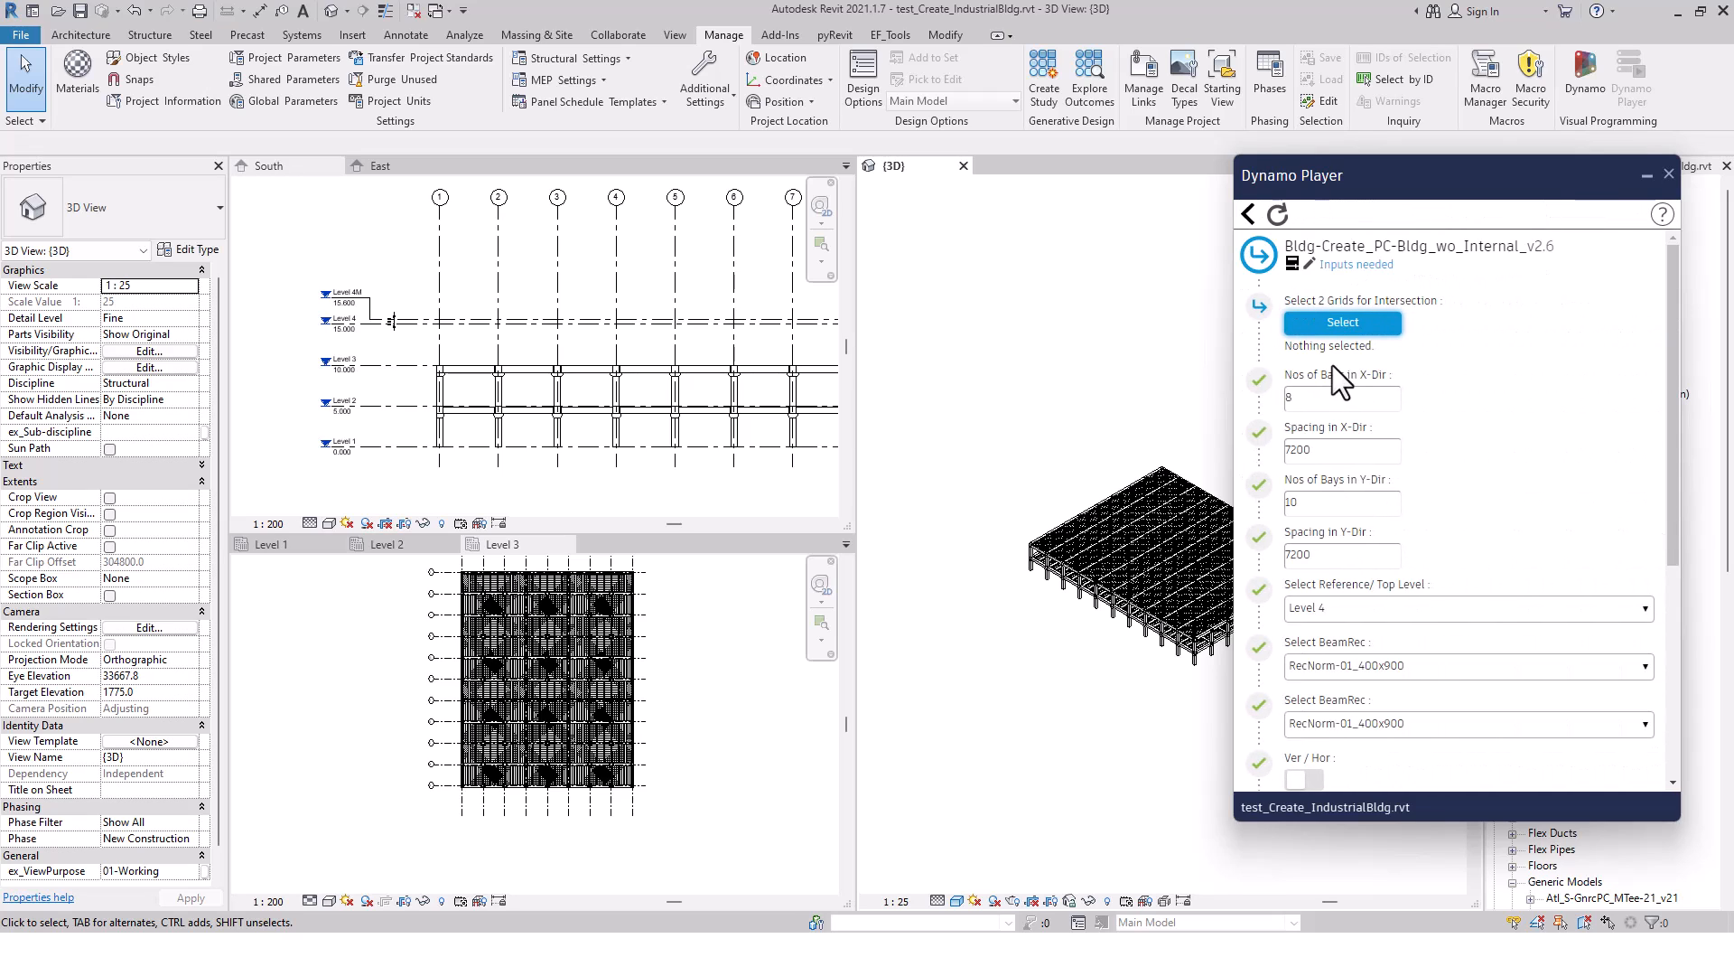
click(1341, 323)
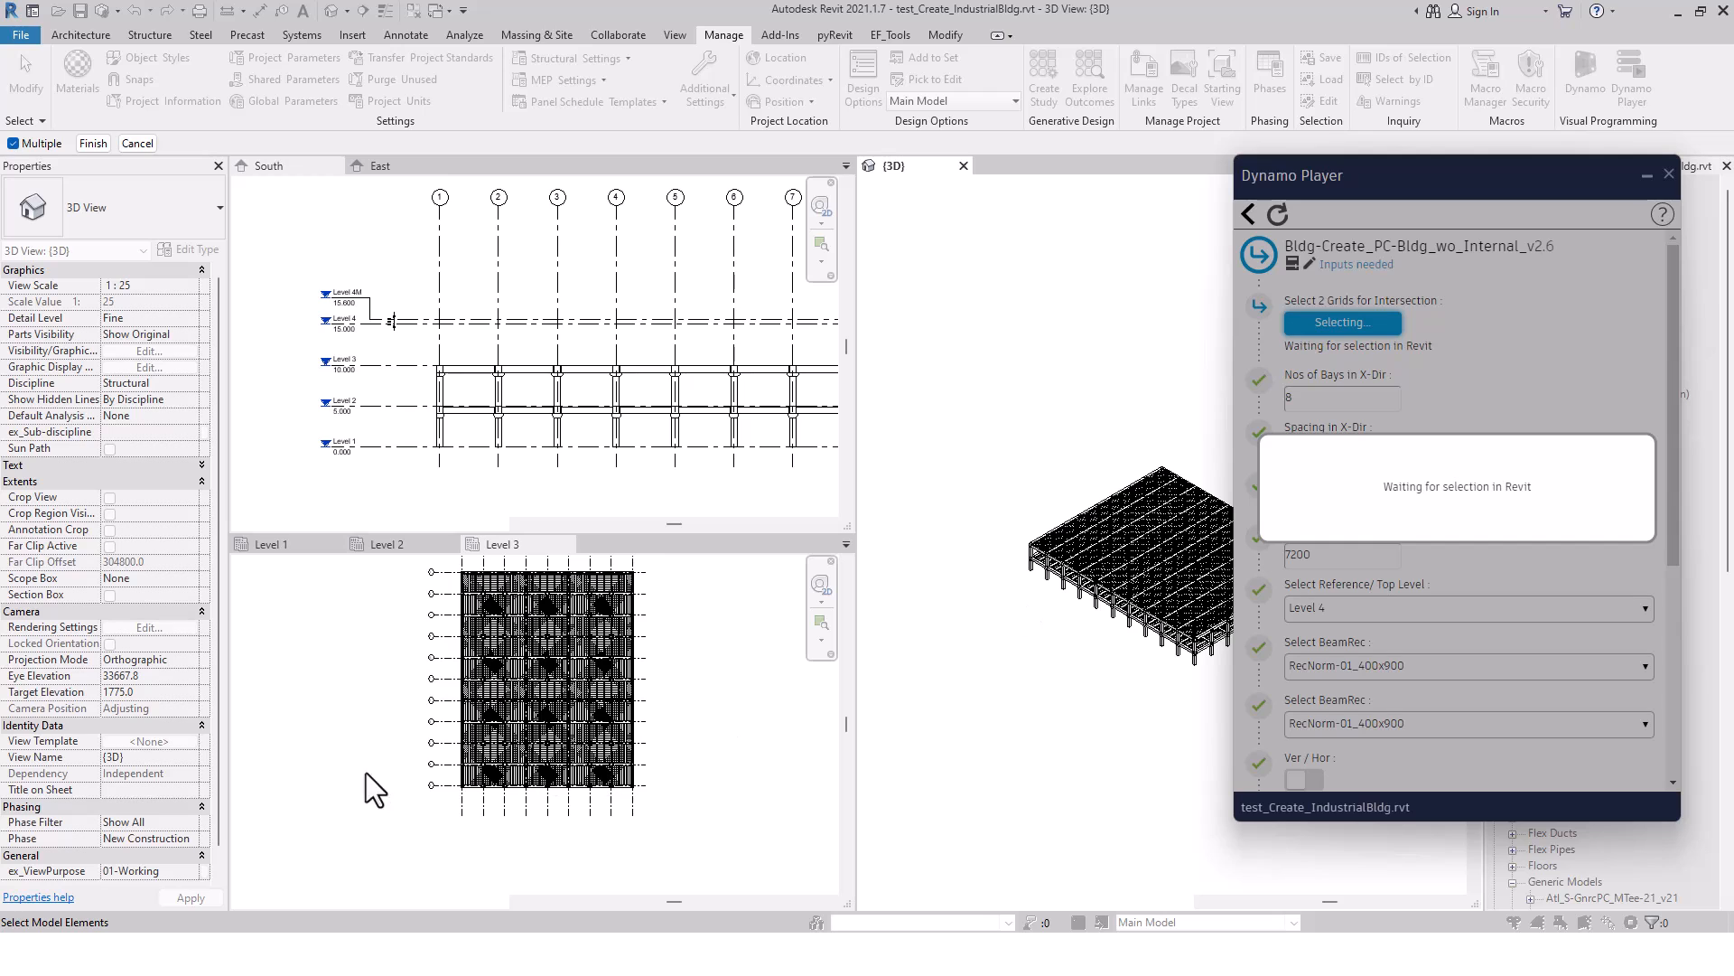
click(471, 807)
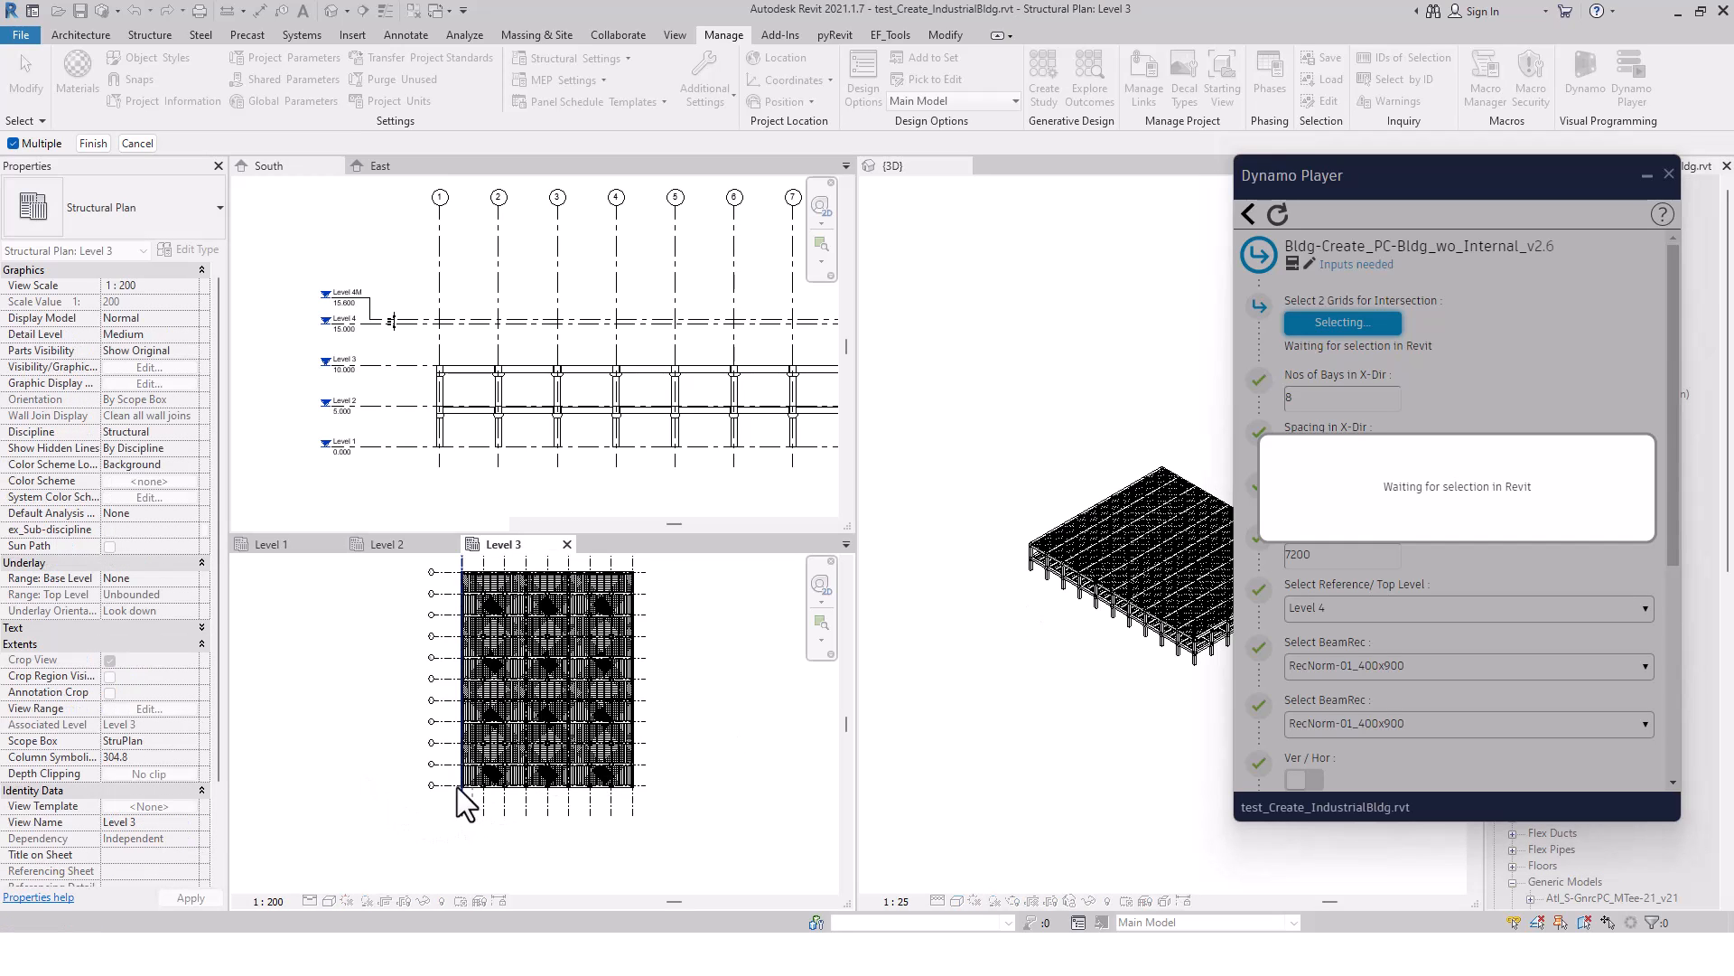
click(449, 781)
scroll(460, 799, up, 4)
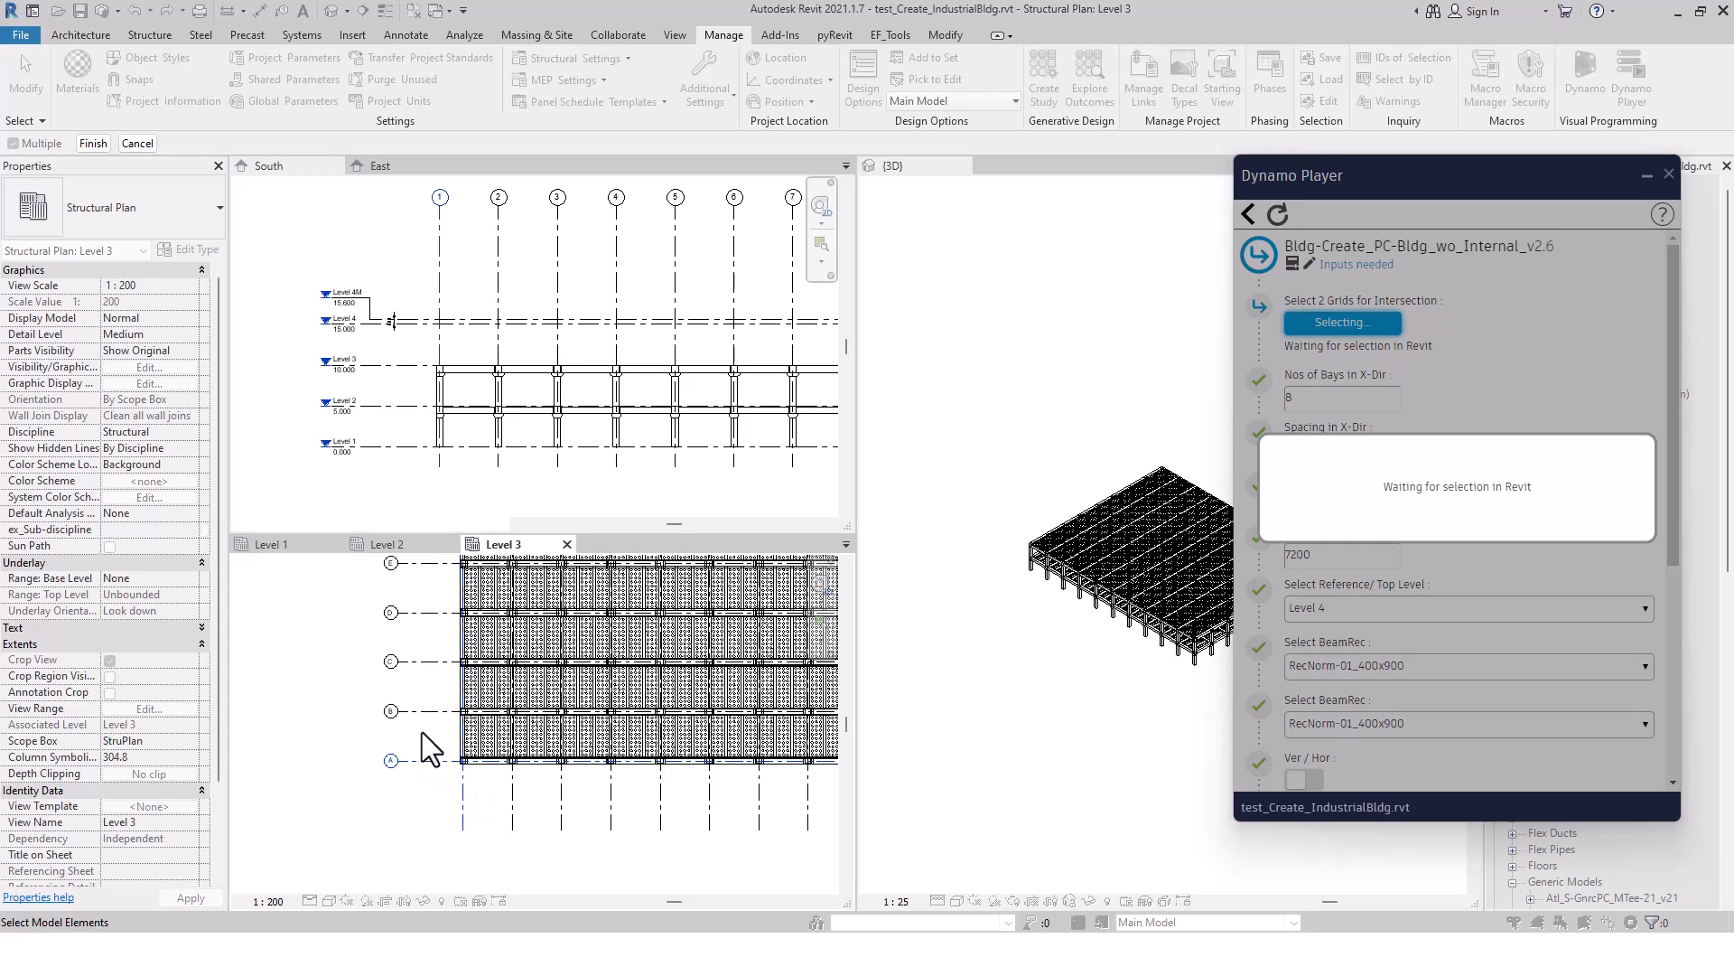
click(92, 143)
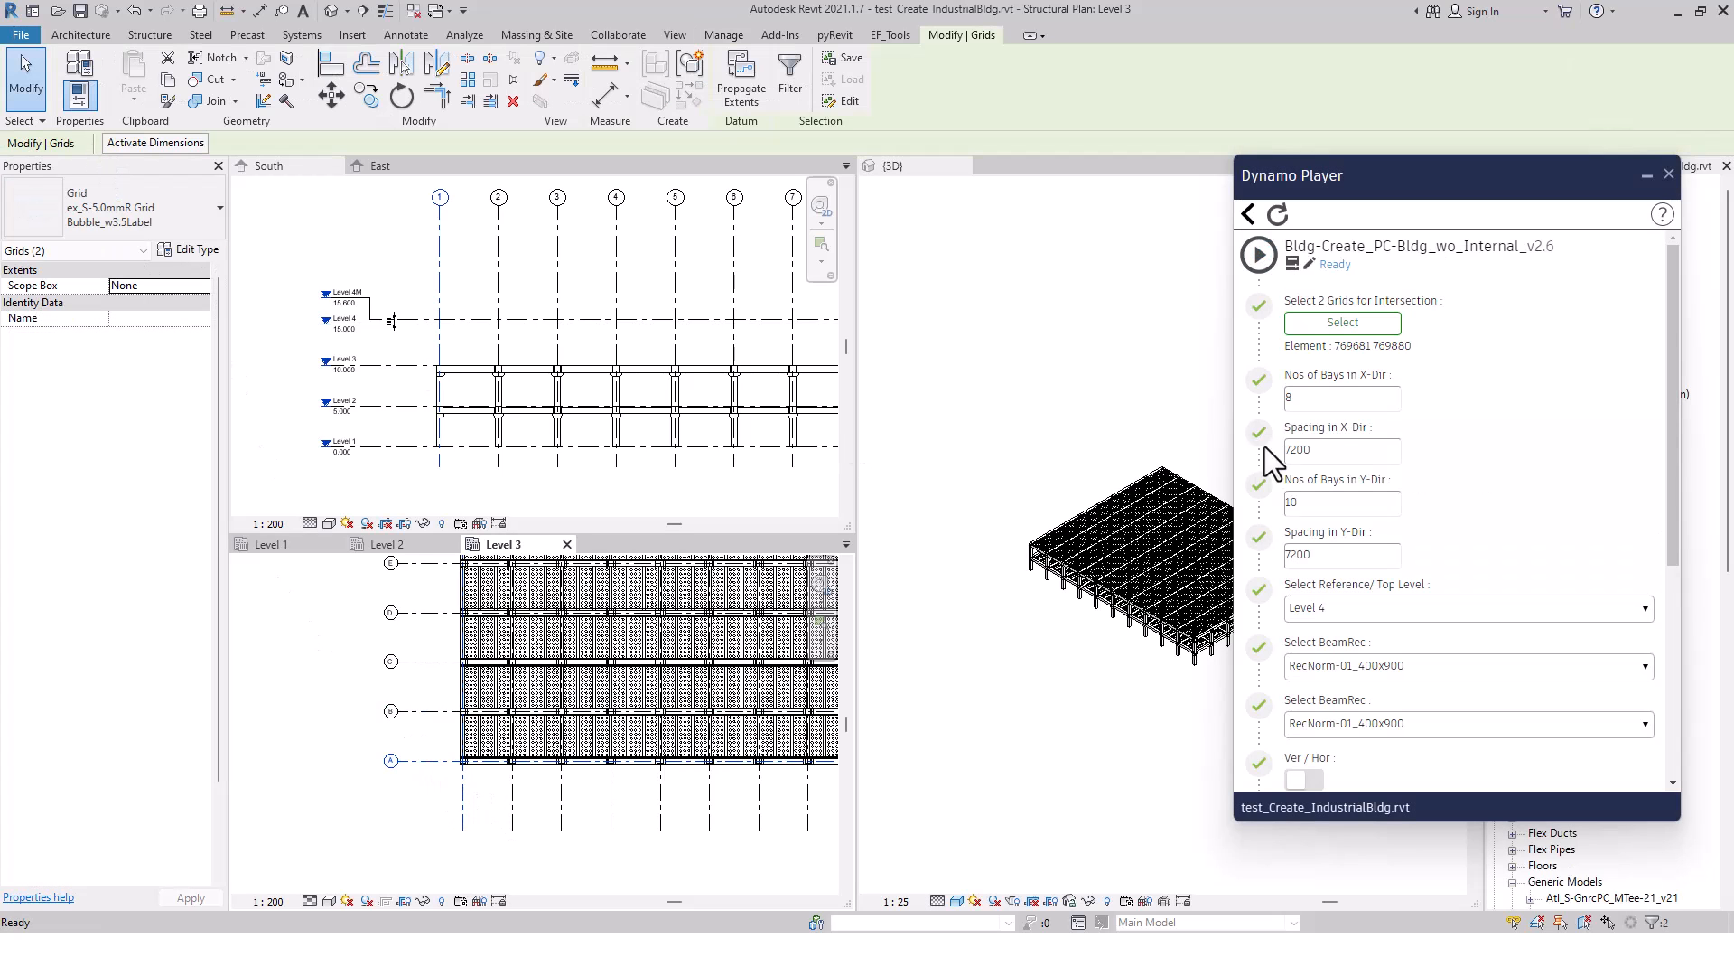
Review the bay counts and spacings in both directions, and keep Level 4 as the Reference/Top Level
double_click(1300, 398)
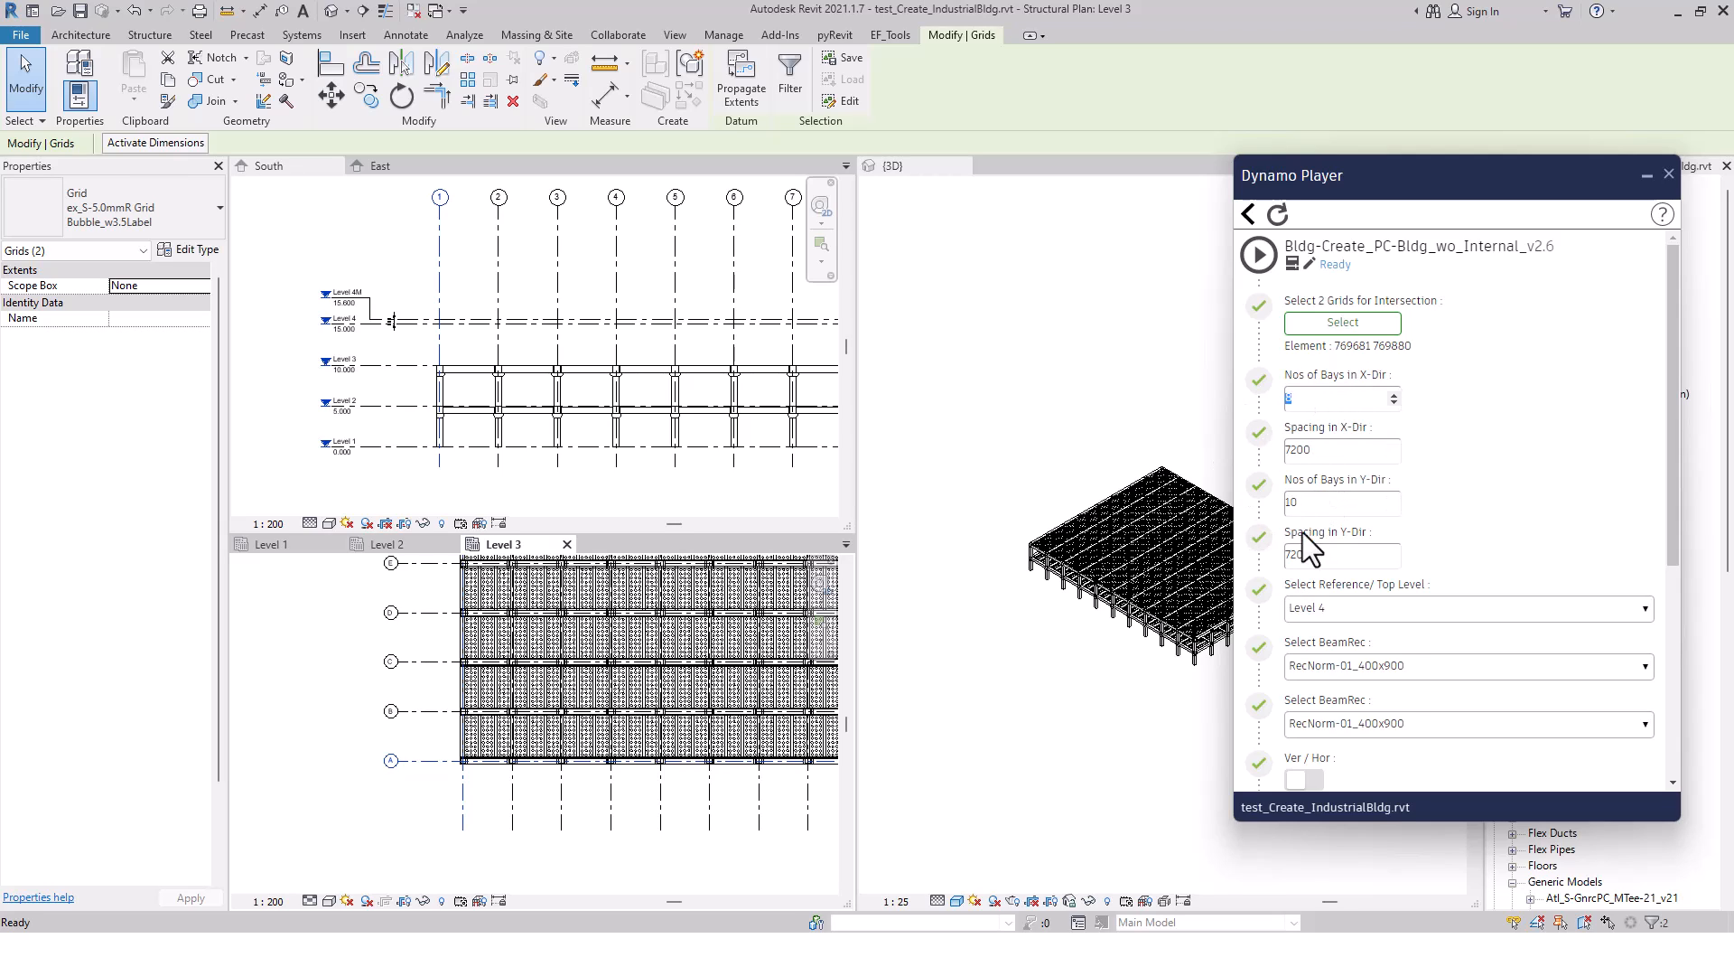
double_click(1301, 503)
double_click(1329, 450)
double_click(1320, 555)
click(1363, 607)
click(1355, 607)
Set both BeamRec types to RecNorm-01_800x900 and switch Ver / Hor to True
click(1428, 668)
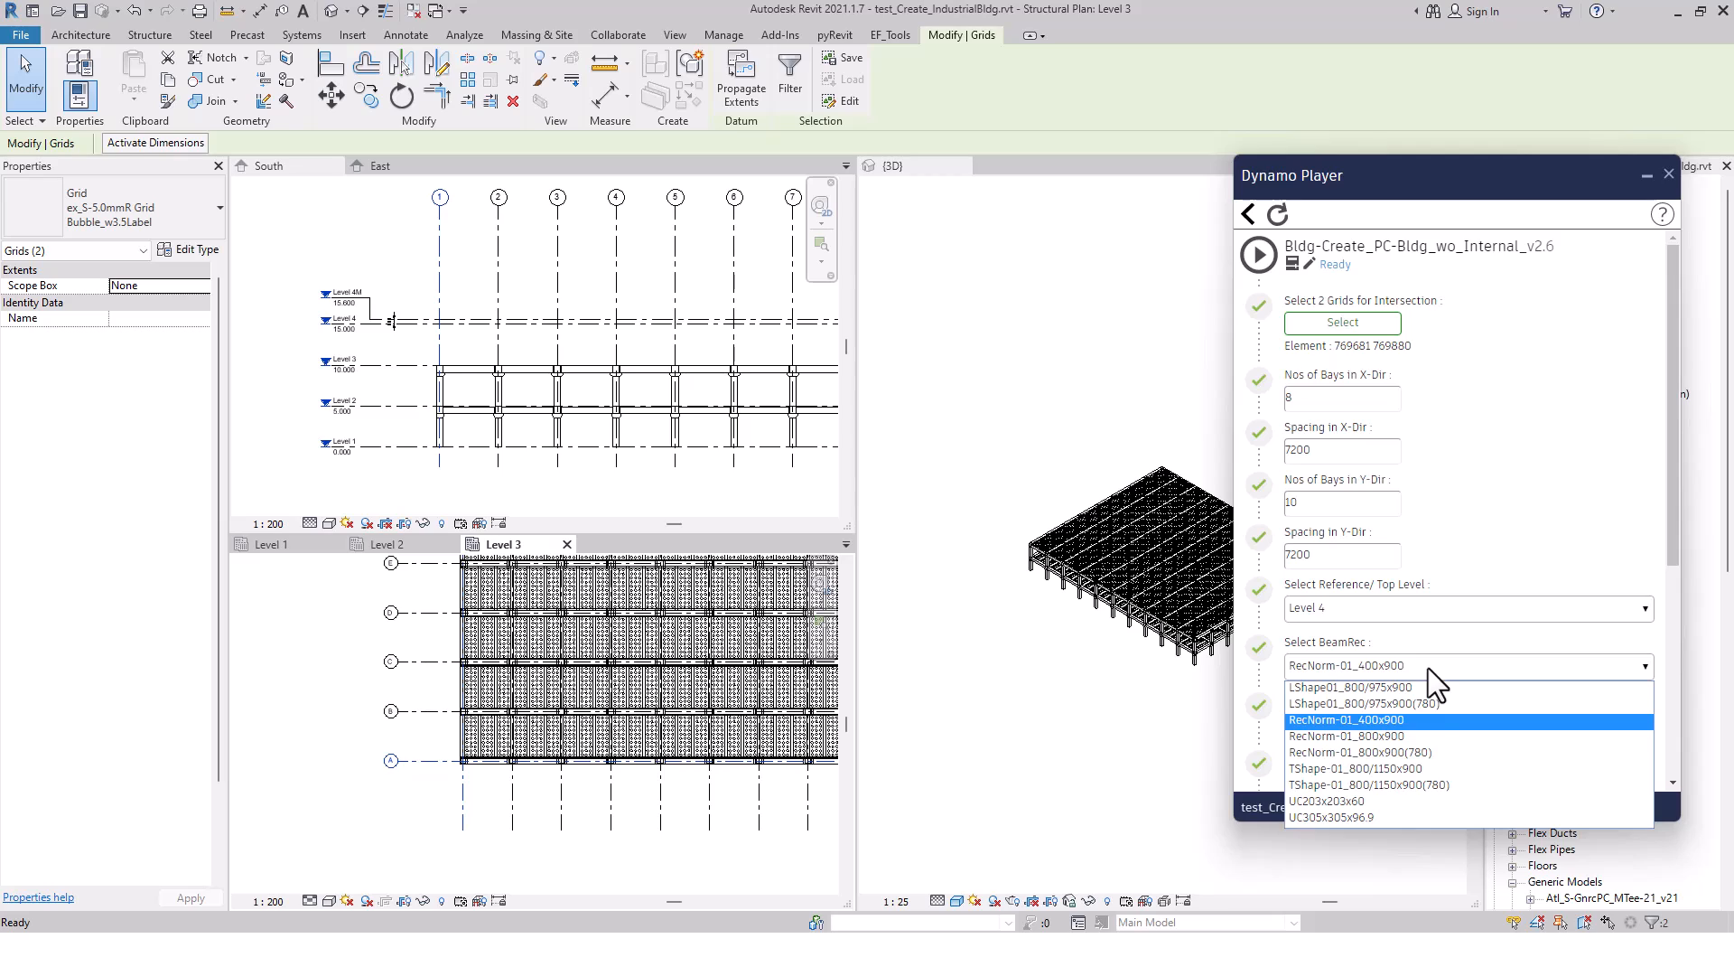
click(1400, 734)
click(1437, 726)
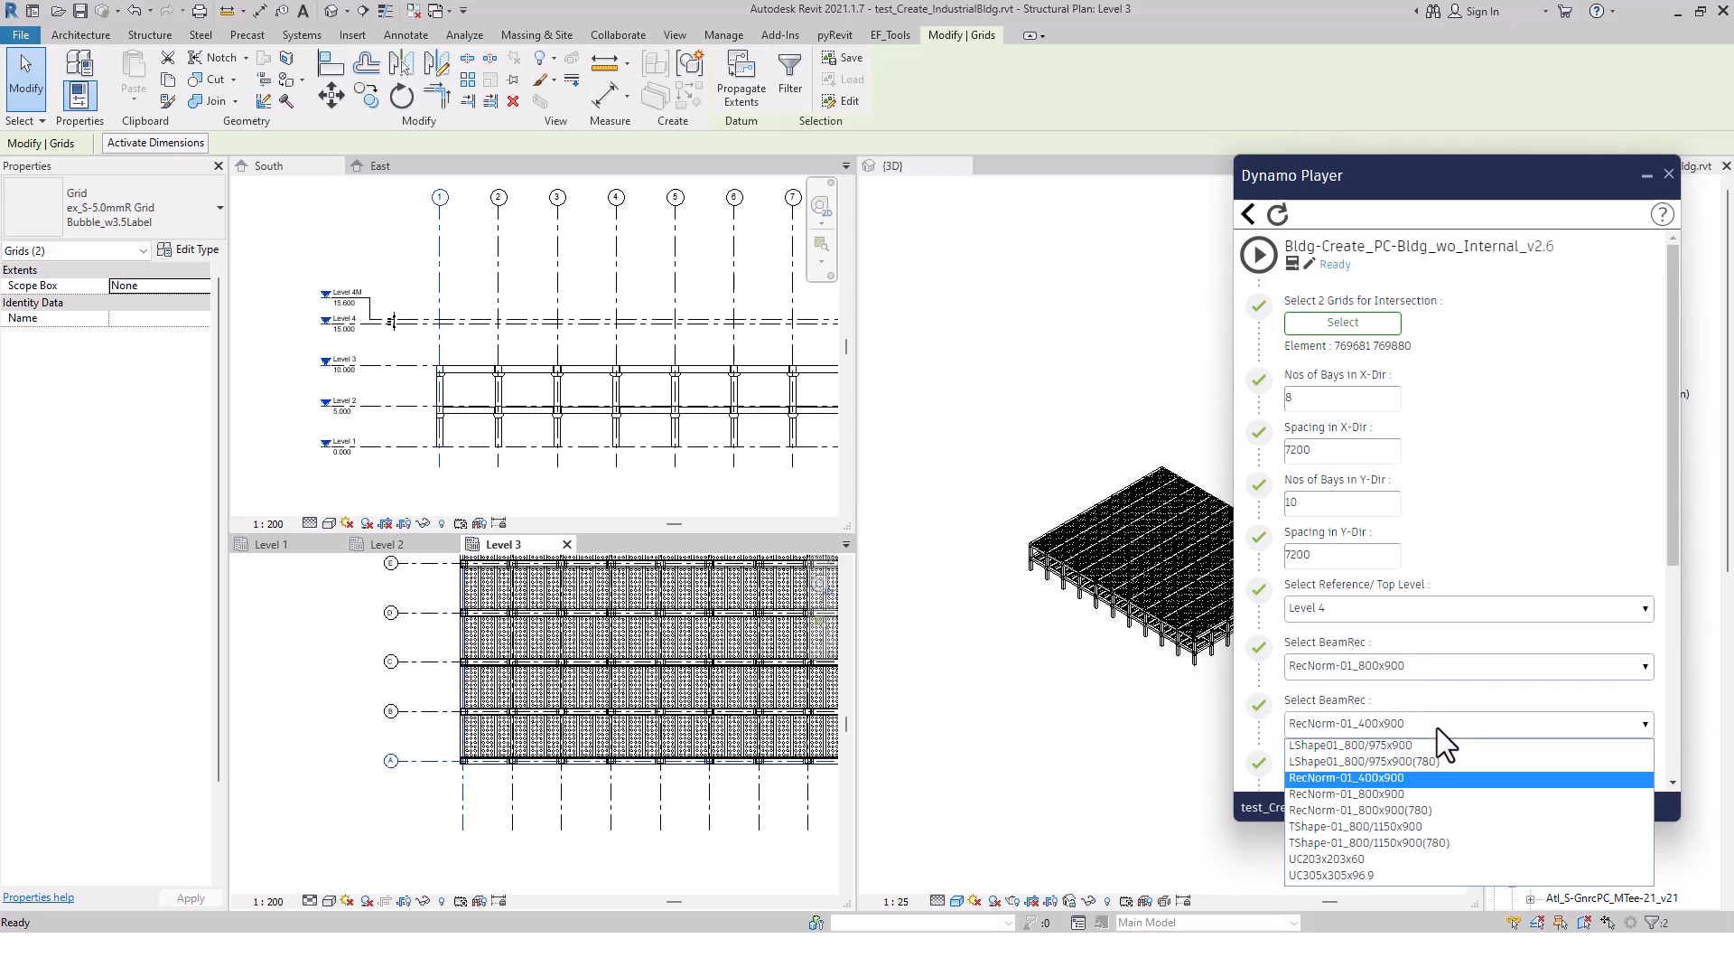
click(1387, 791)
scroll(1395, 757, down, 3)
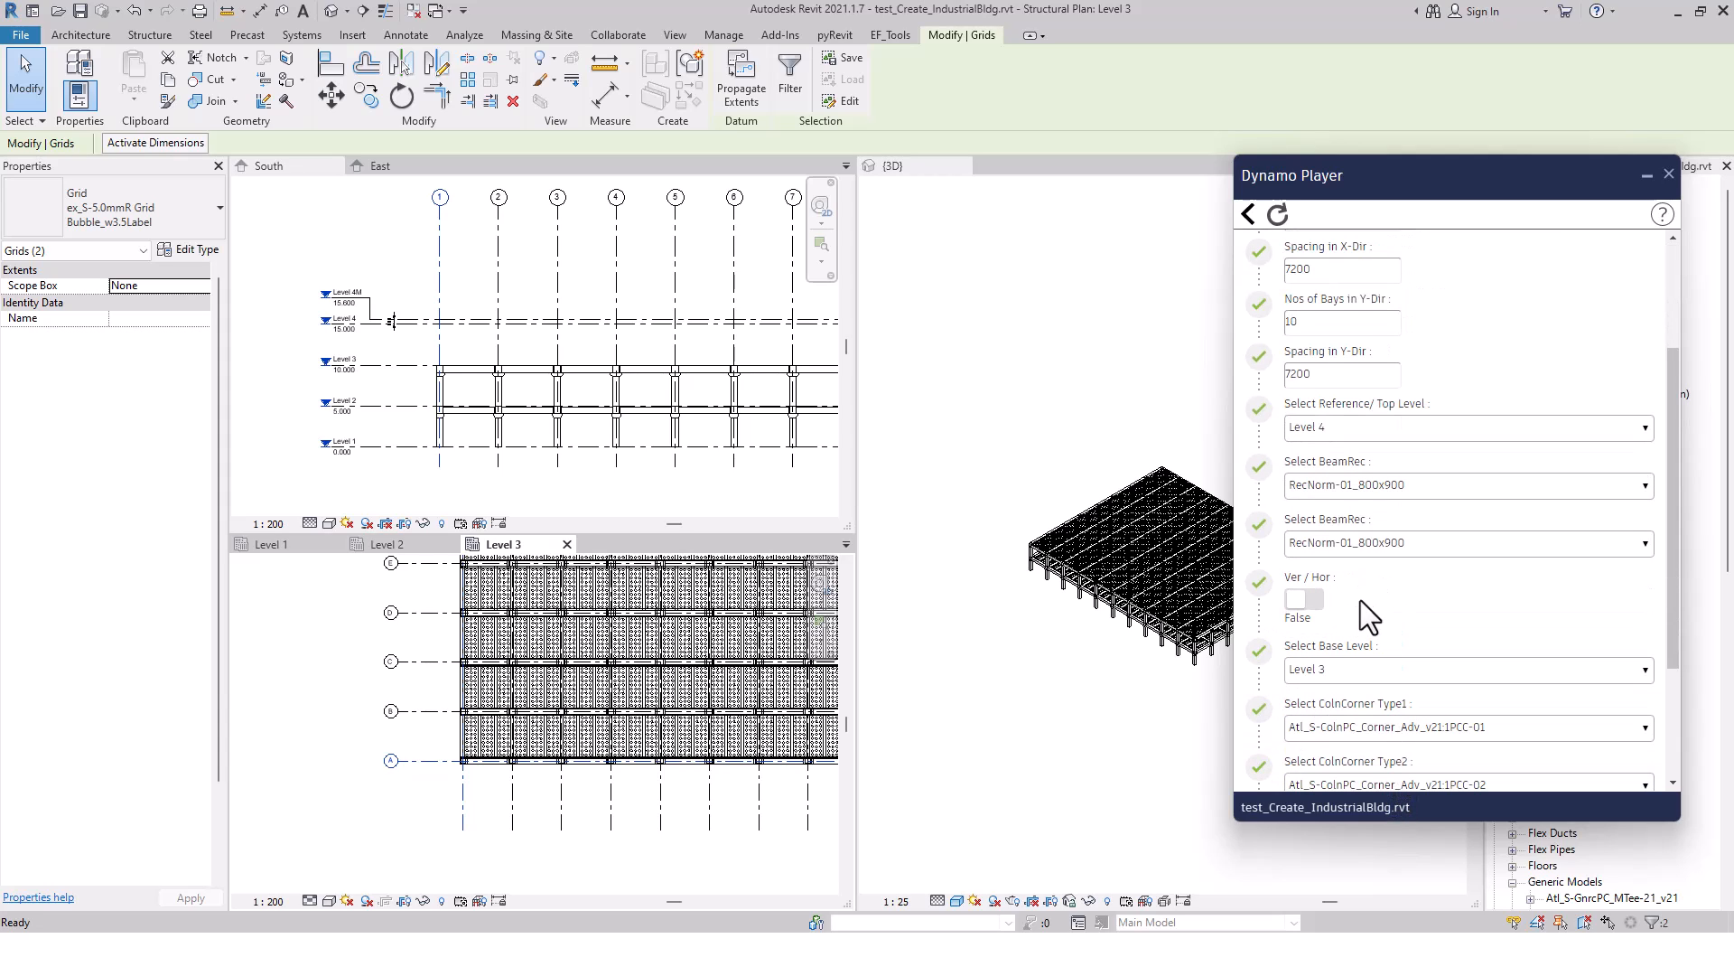
click(1311, 600)
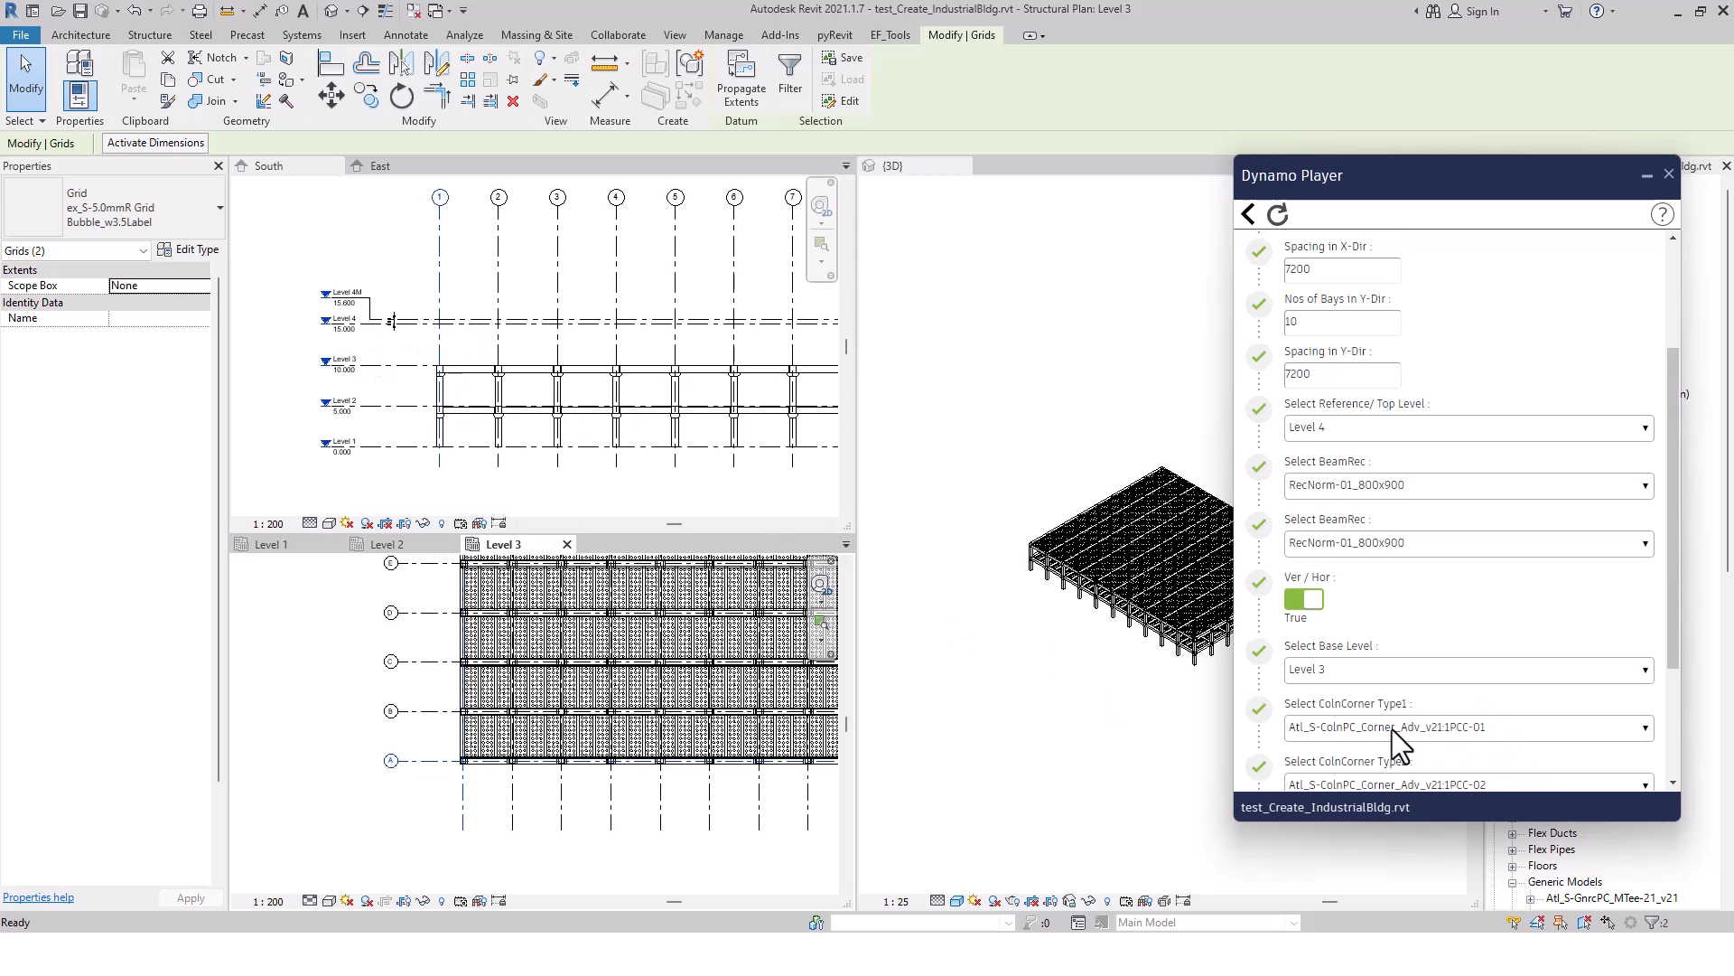
Set ColnCorner Type1 to Atl_S-ColnPC_Corner_Adv_v21:1PCC-11 and ColnCorner Type2 to Atl_S-ColnPC_Corner_Adv_v21:1PCC-12
drag(1673, 607, 1680, 701)
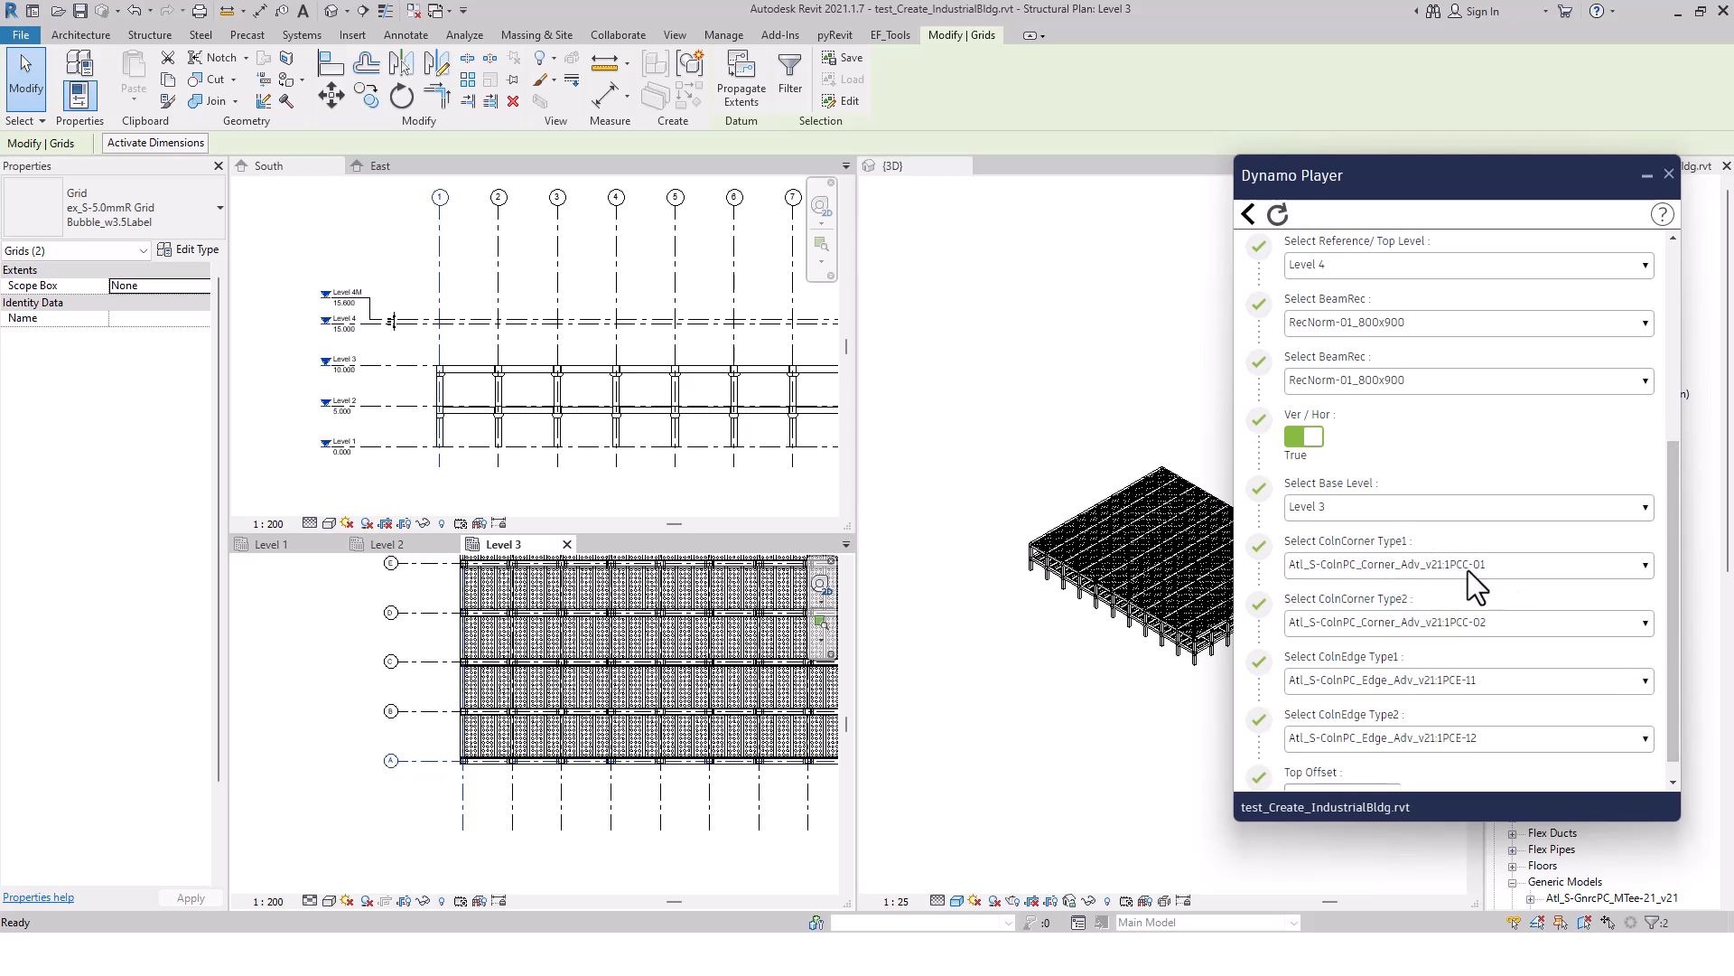
click(1521, 569)
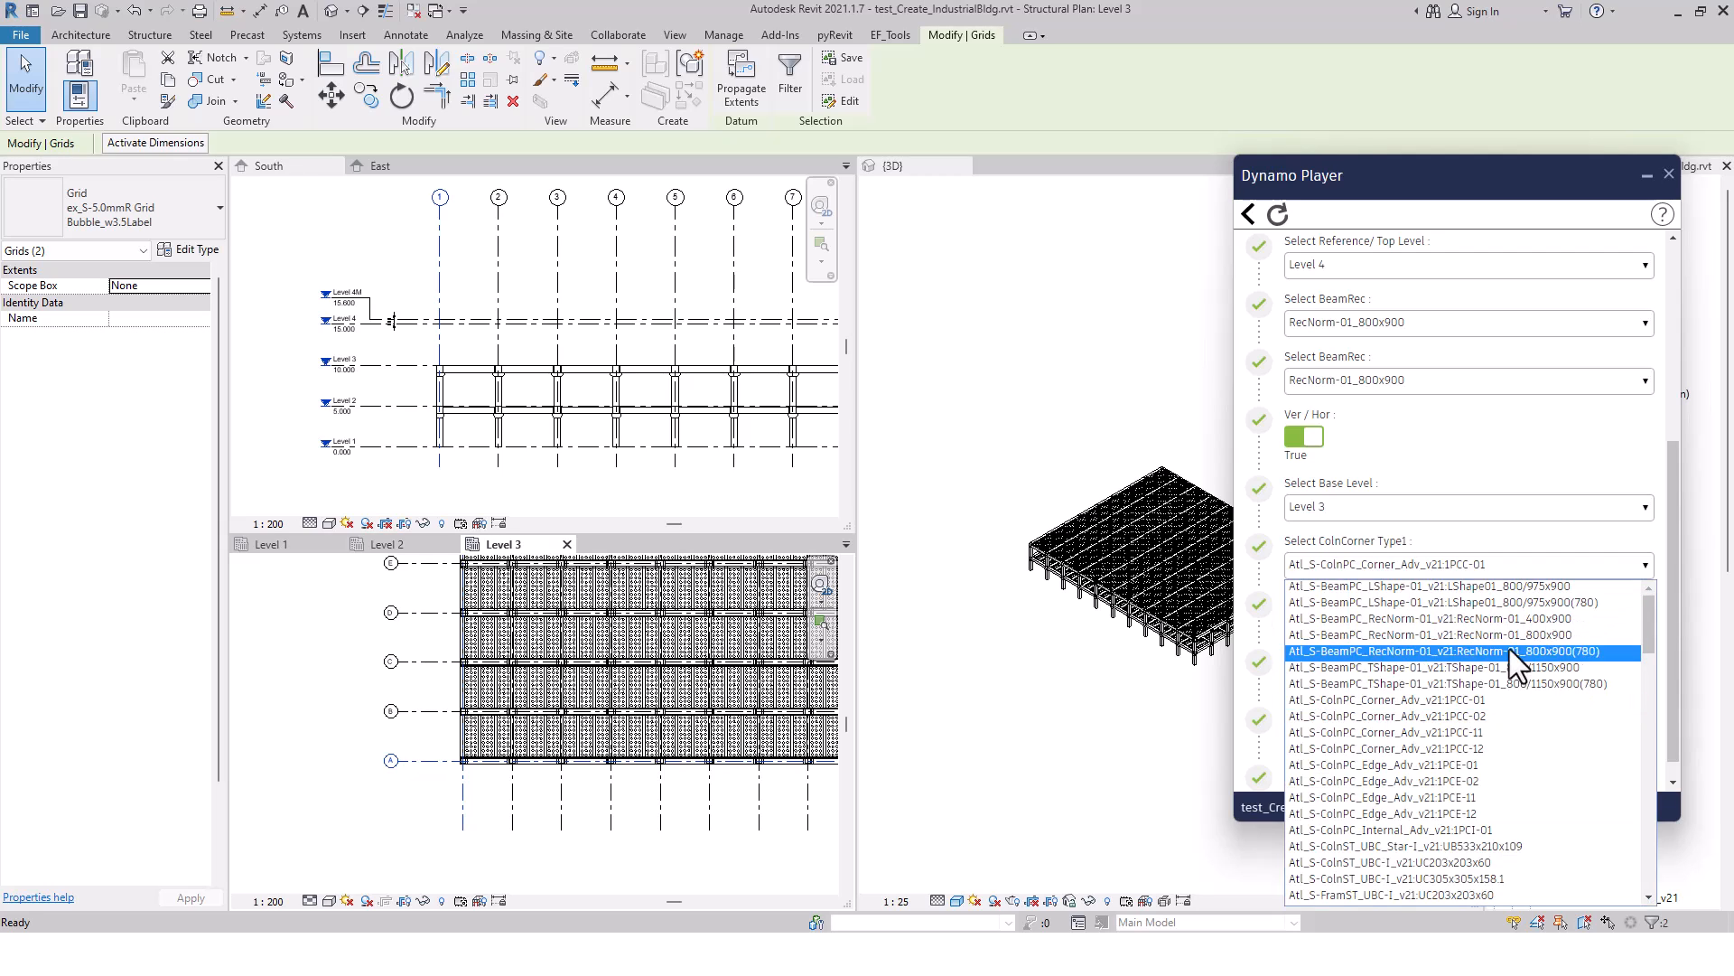
click(1476, 733)
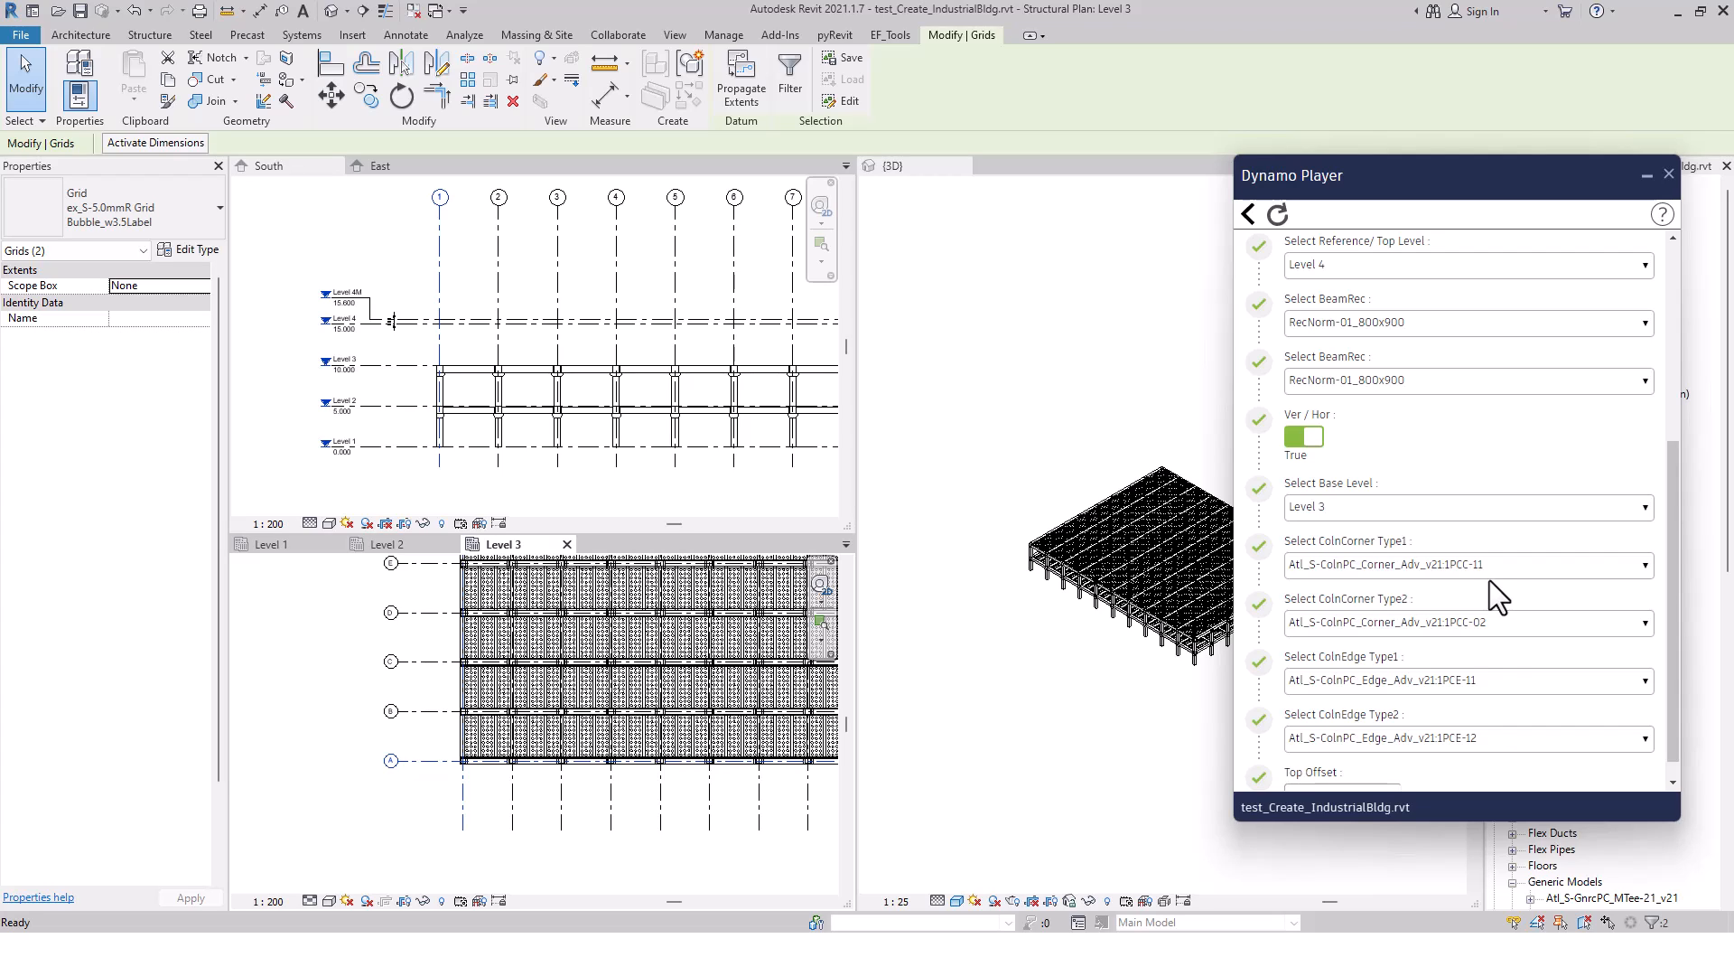
click(1514, 623)
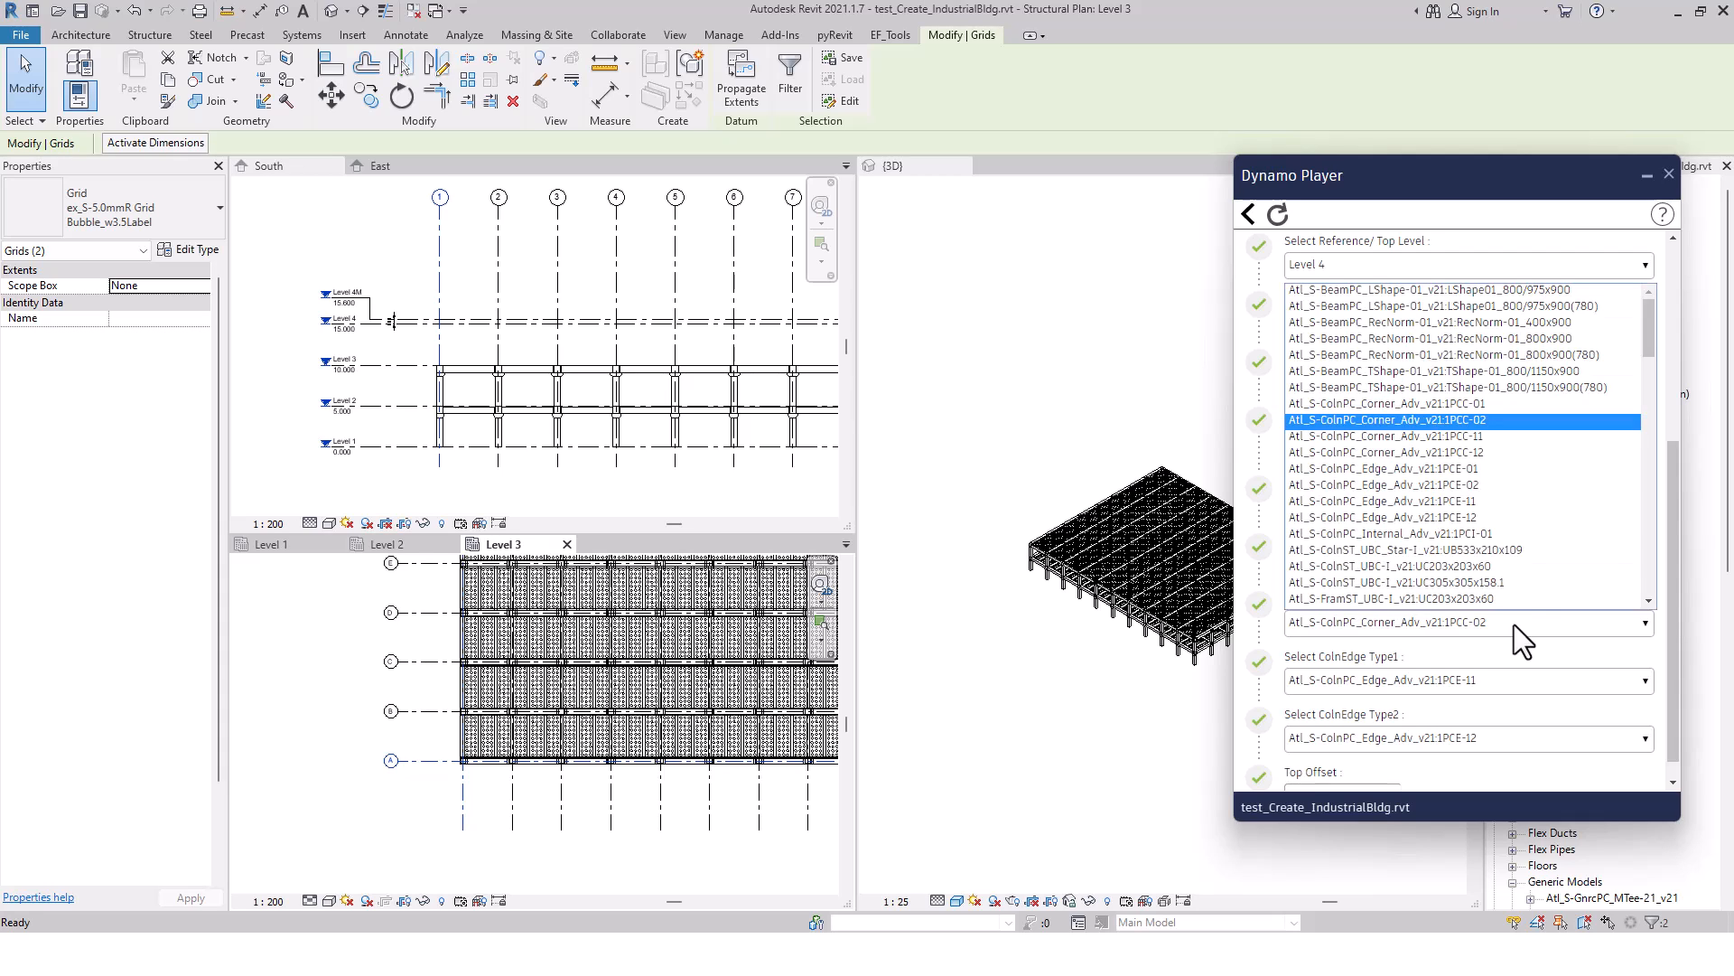
click(1490, 452)
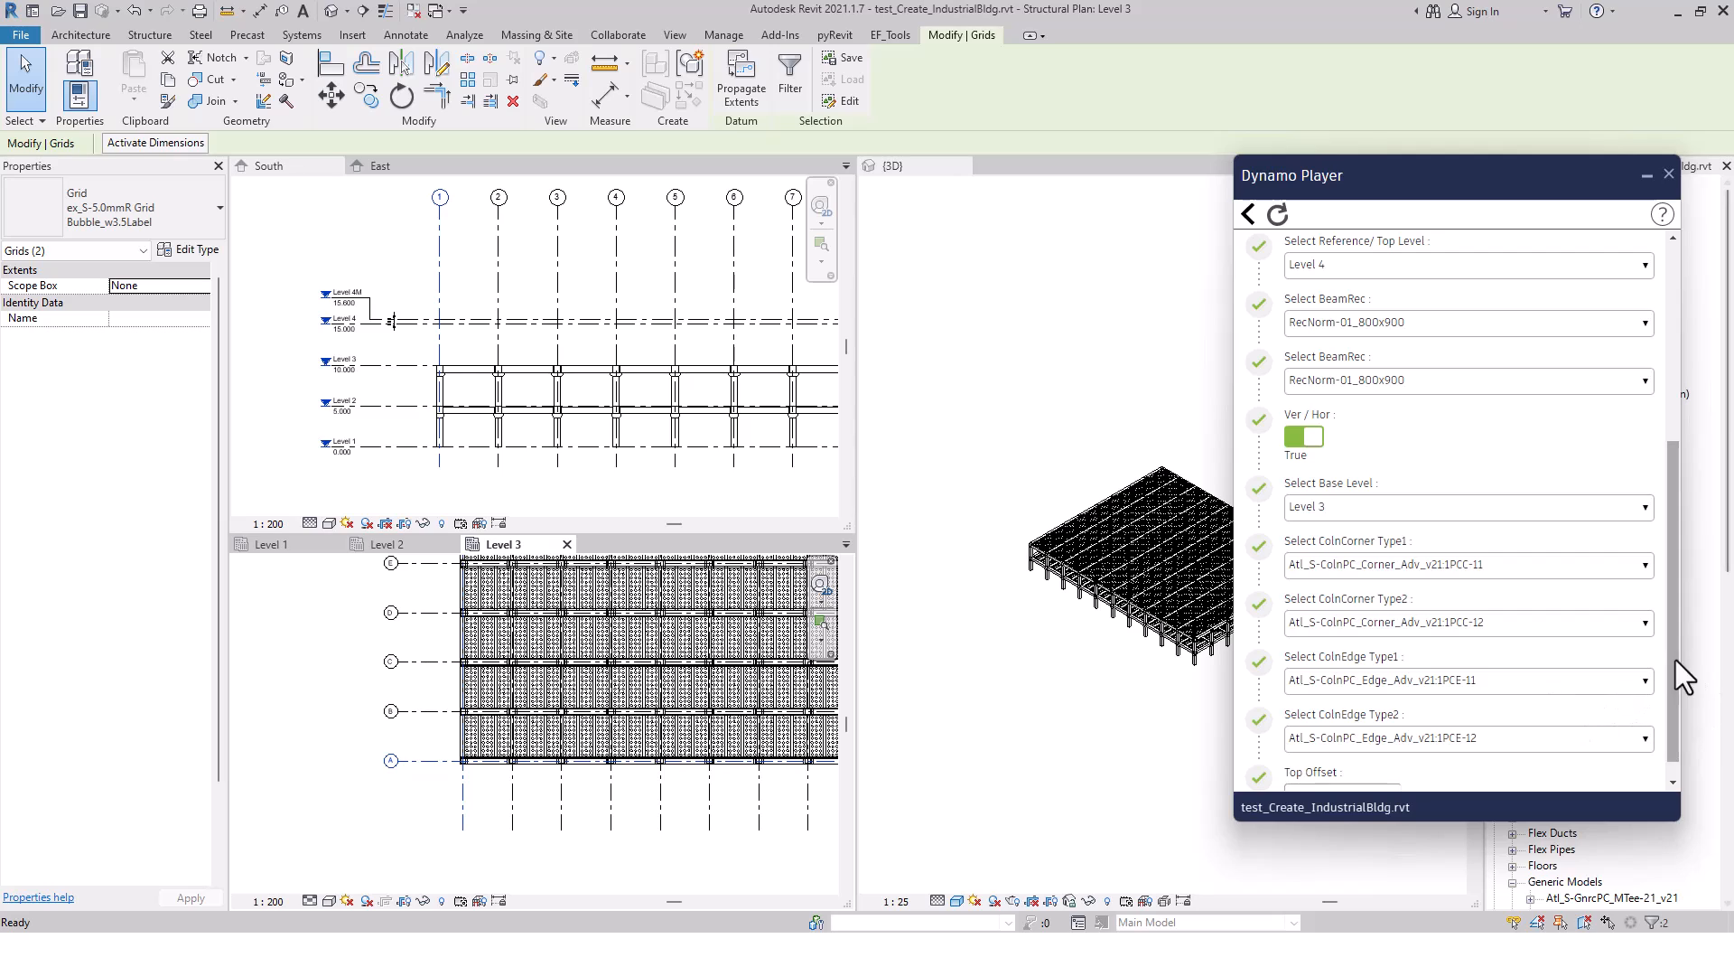
Keep the ColnEdge types at 1PCE-11 and 1PCE-12 with Top Offset 0, and run the script to create the Level 4 frame
drag(1671, 662, 1672, 676)
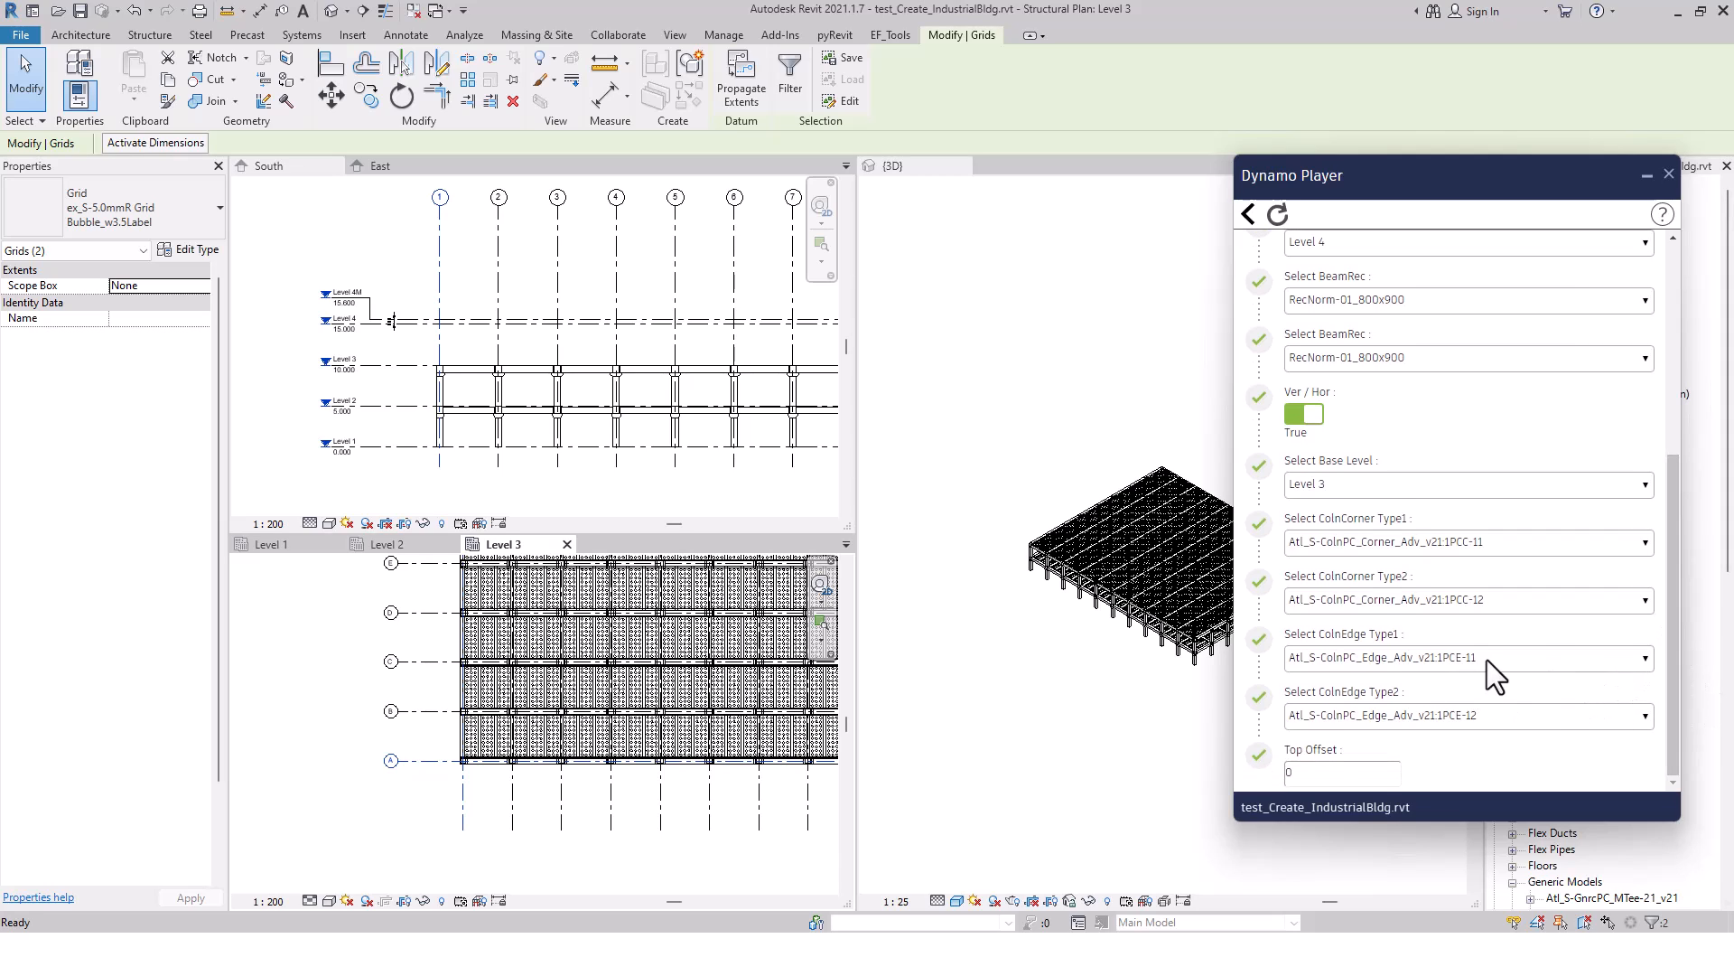
click(1490, 660)
click(1491, 659)
click(1486, 717)
click(1487, 717)
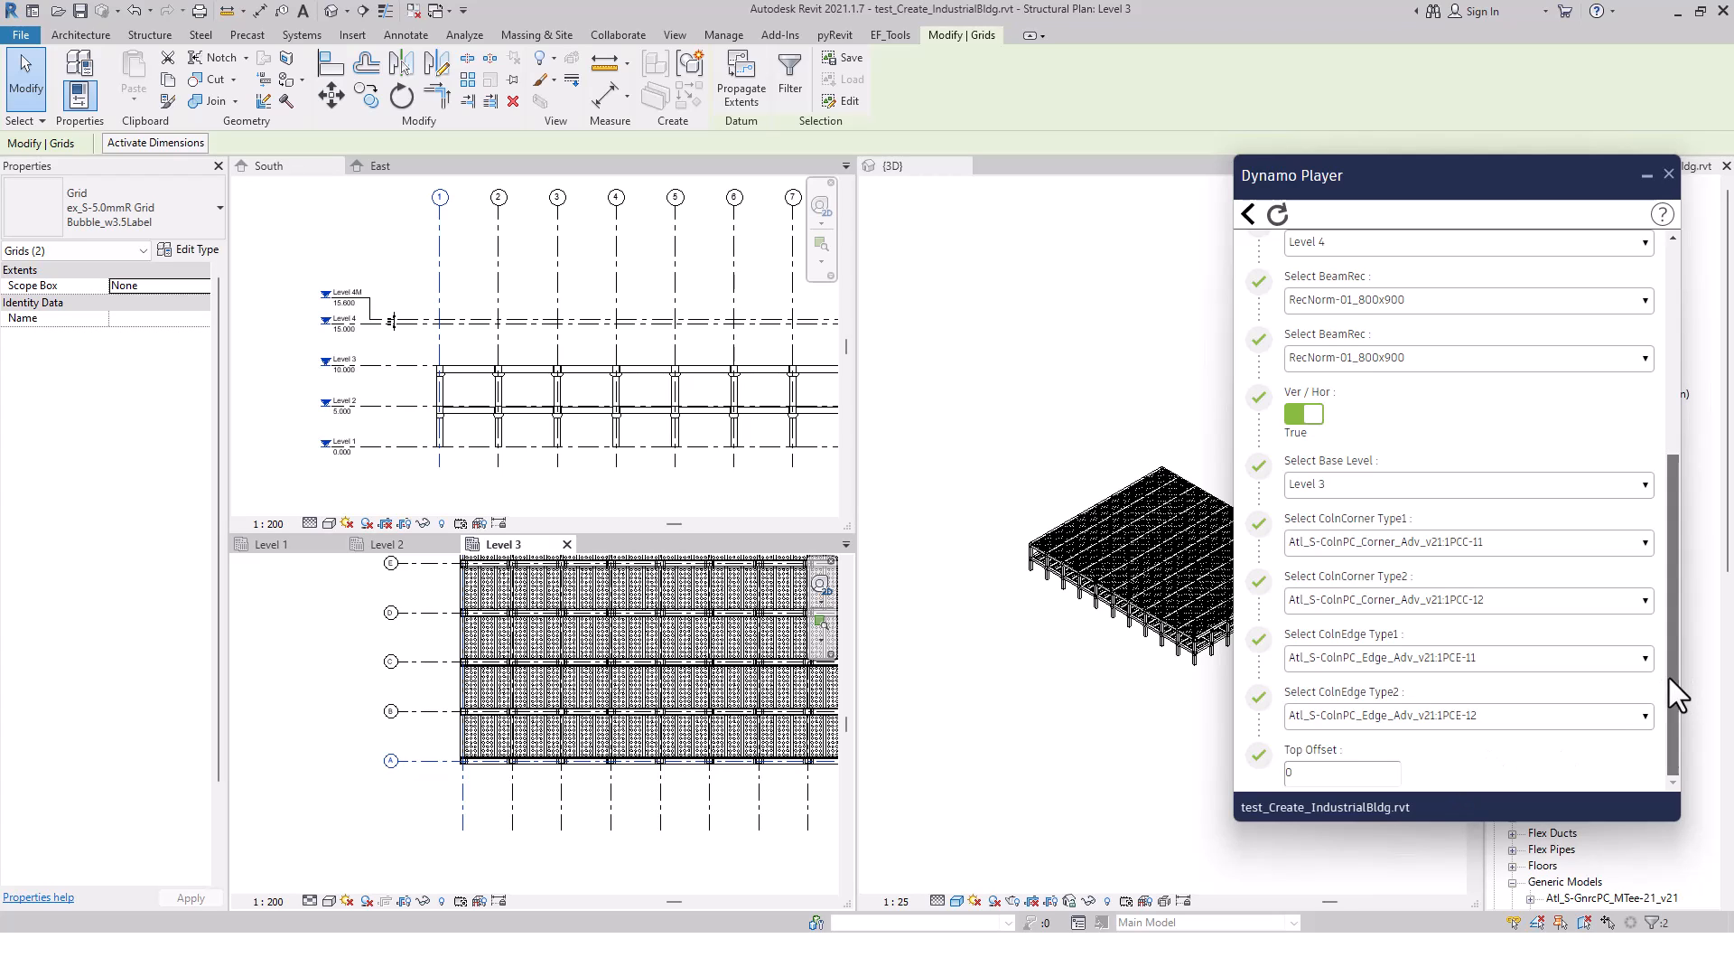
click(1308, 773)
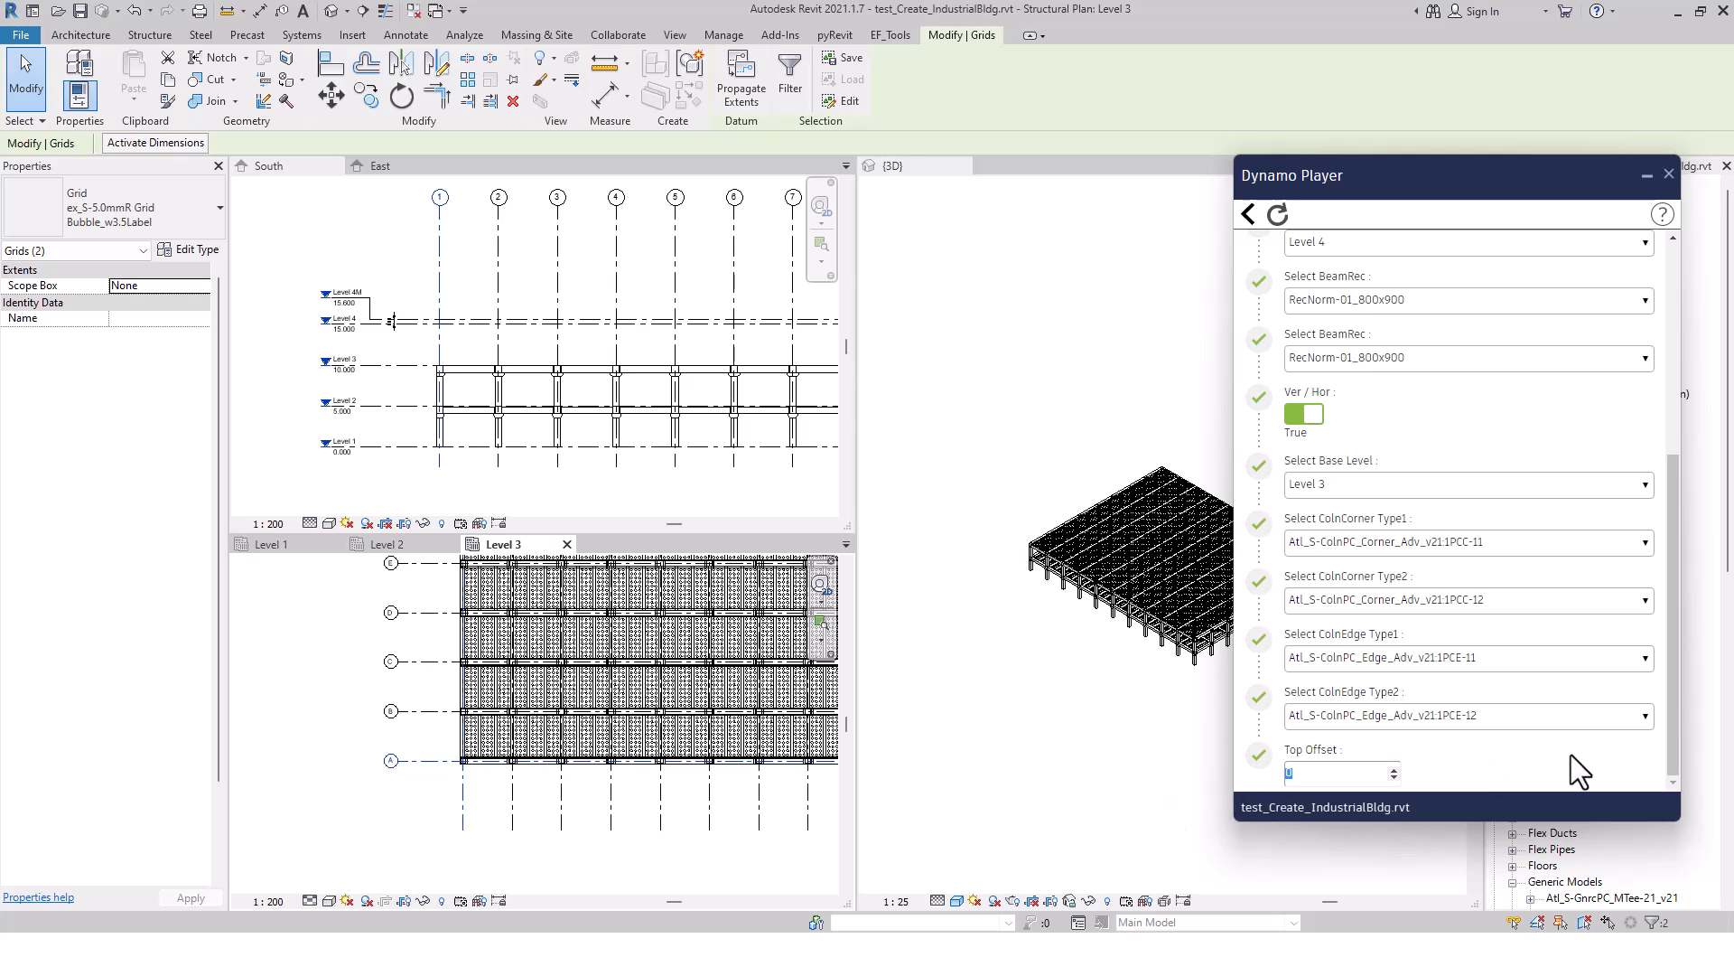
drag(1673, 734, 1667, 513)
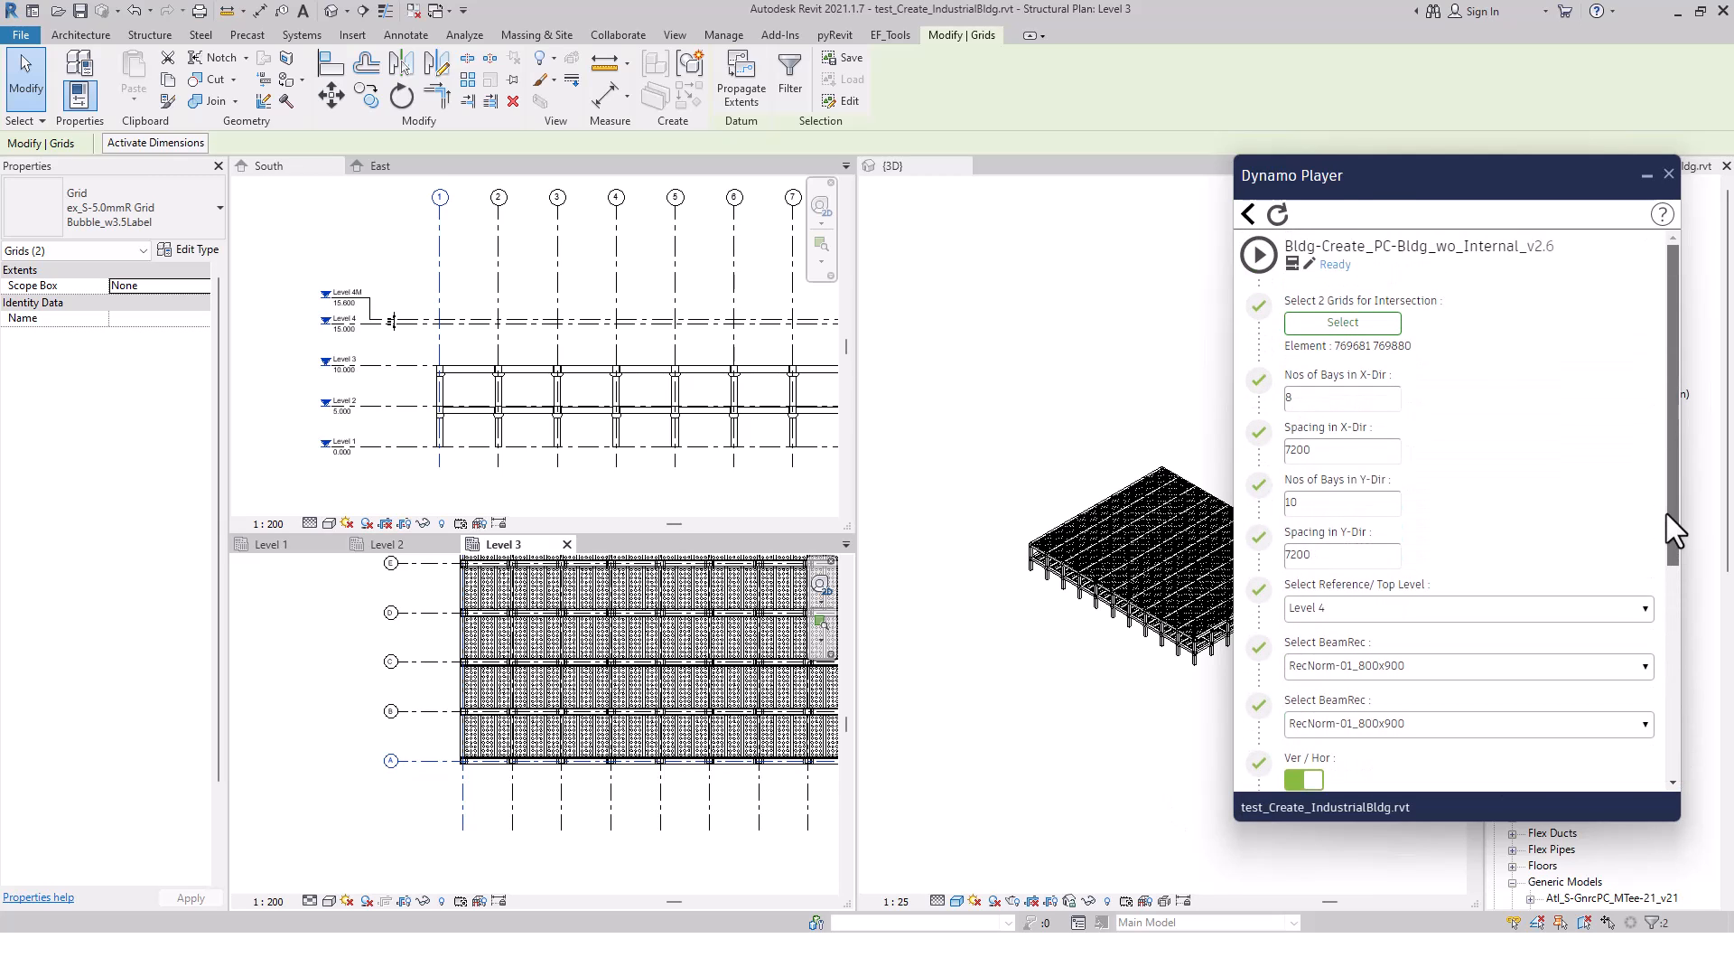
click(1258, 257)
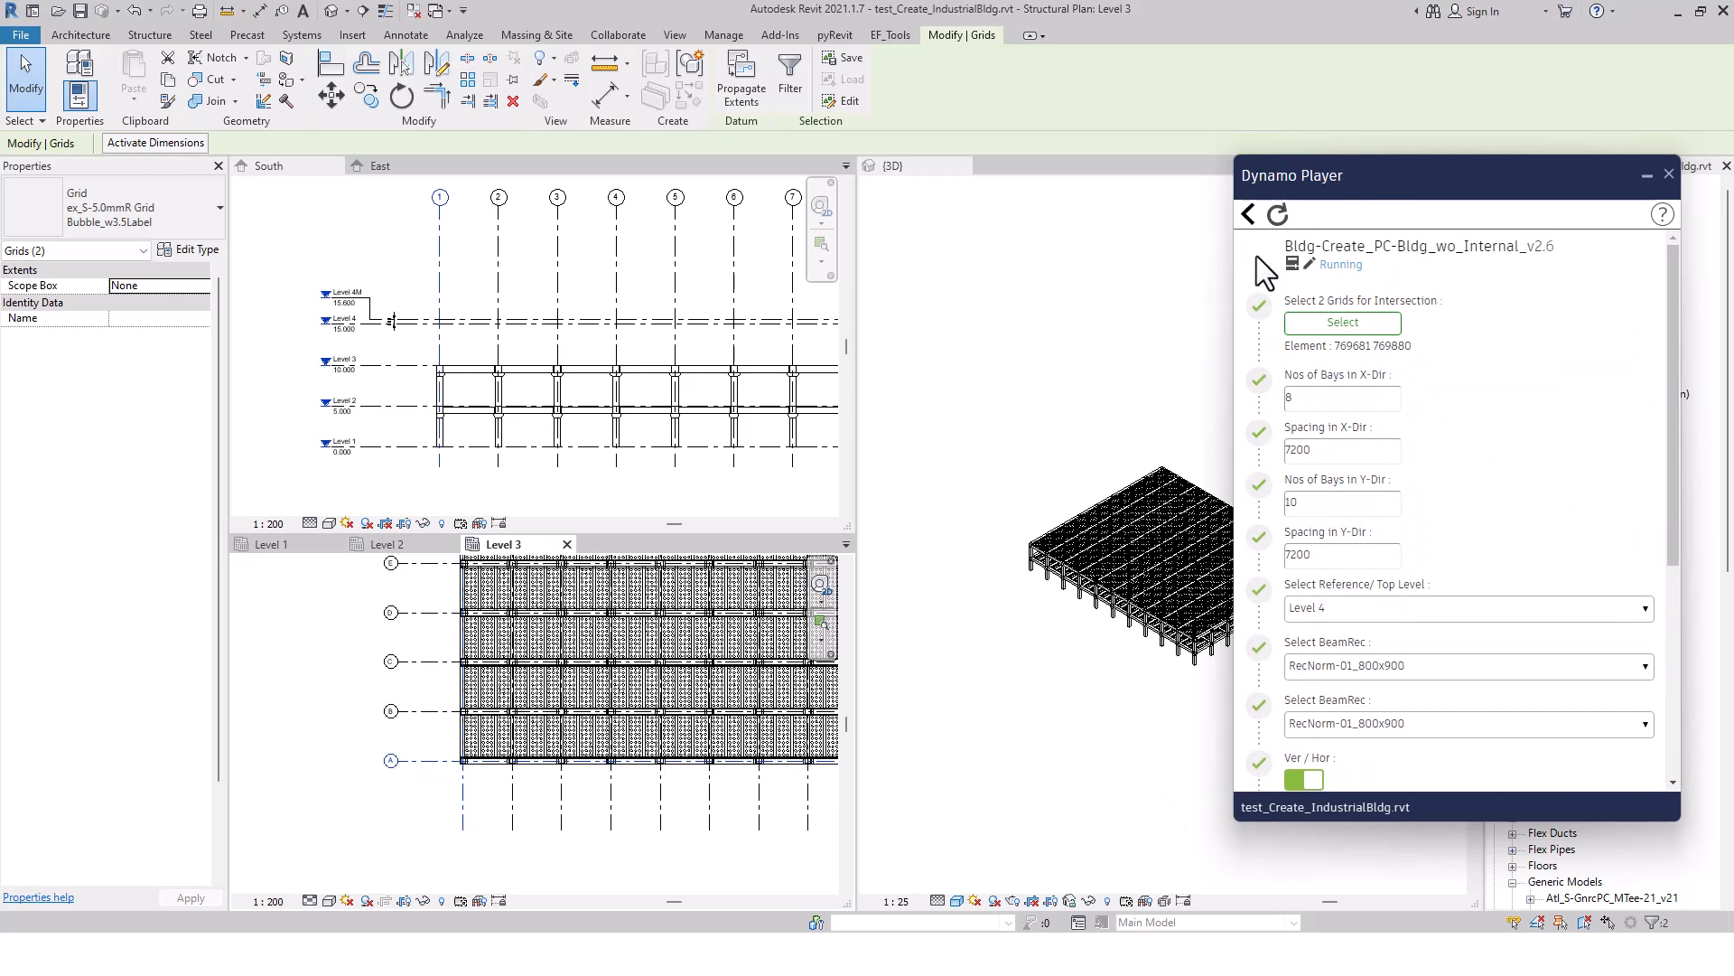
Put Dynamo Player away and examine the new Level 4 perimeter beams and columns in the 3D view
click(1026, 399)
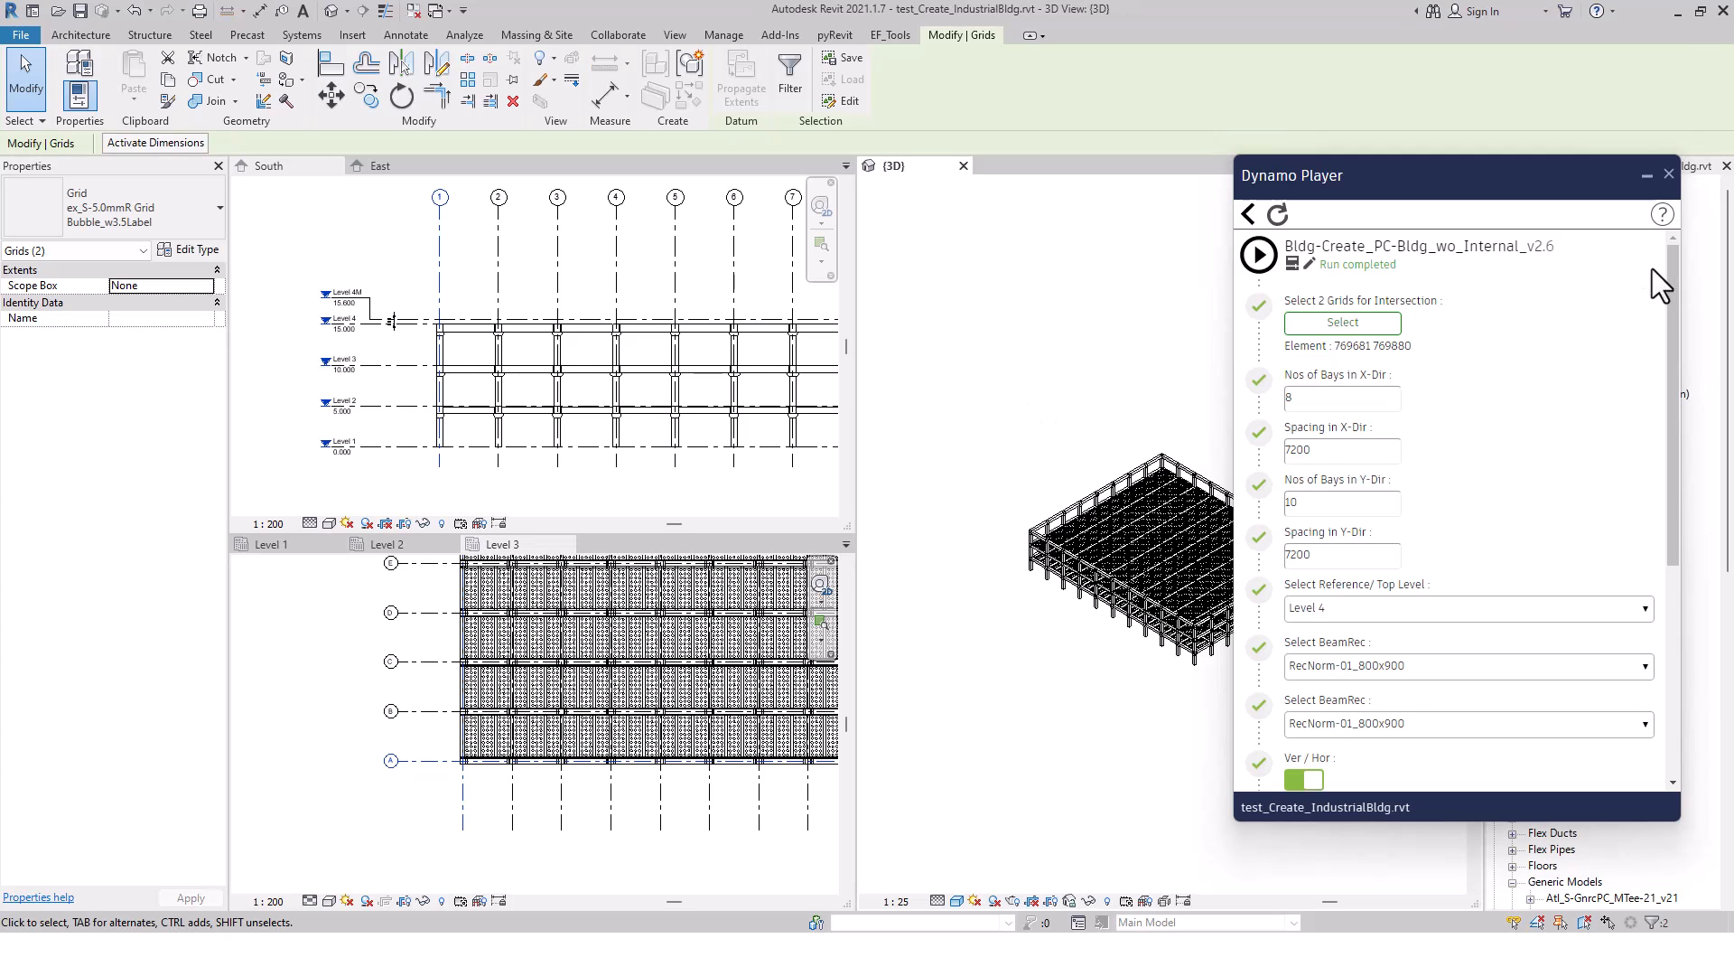
click(1644, 171)
click(1333, 453)
scroll(1351, 578, up, 3)
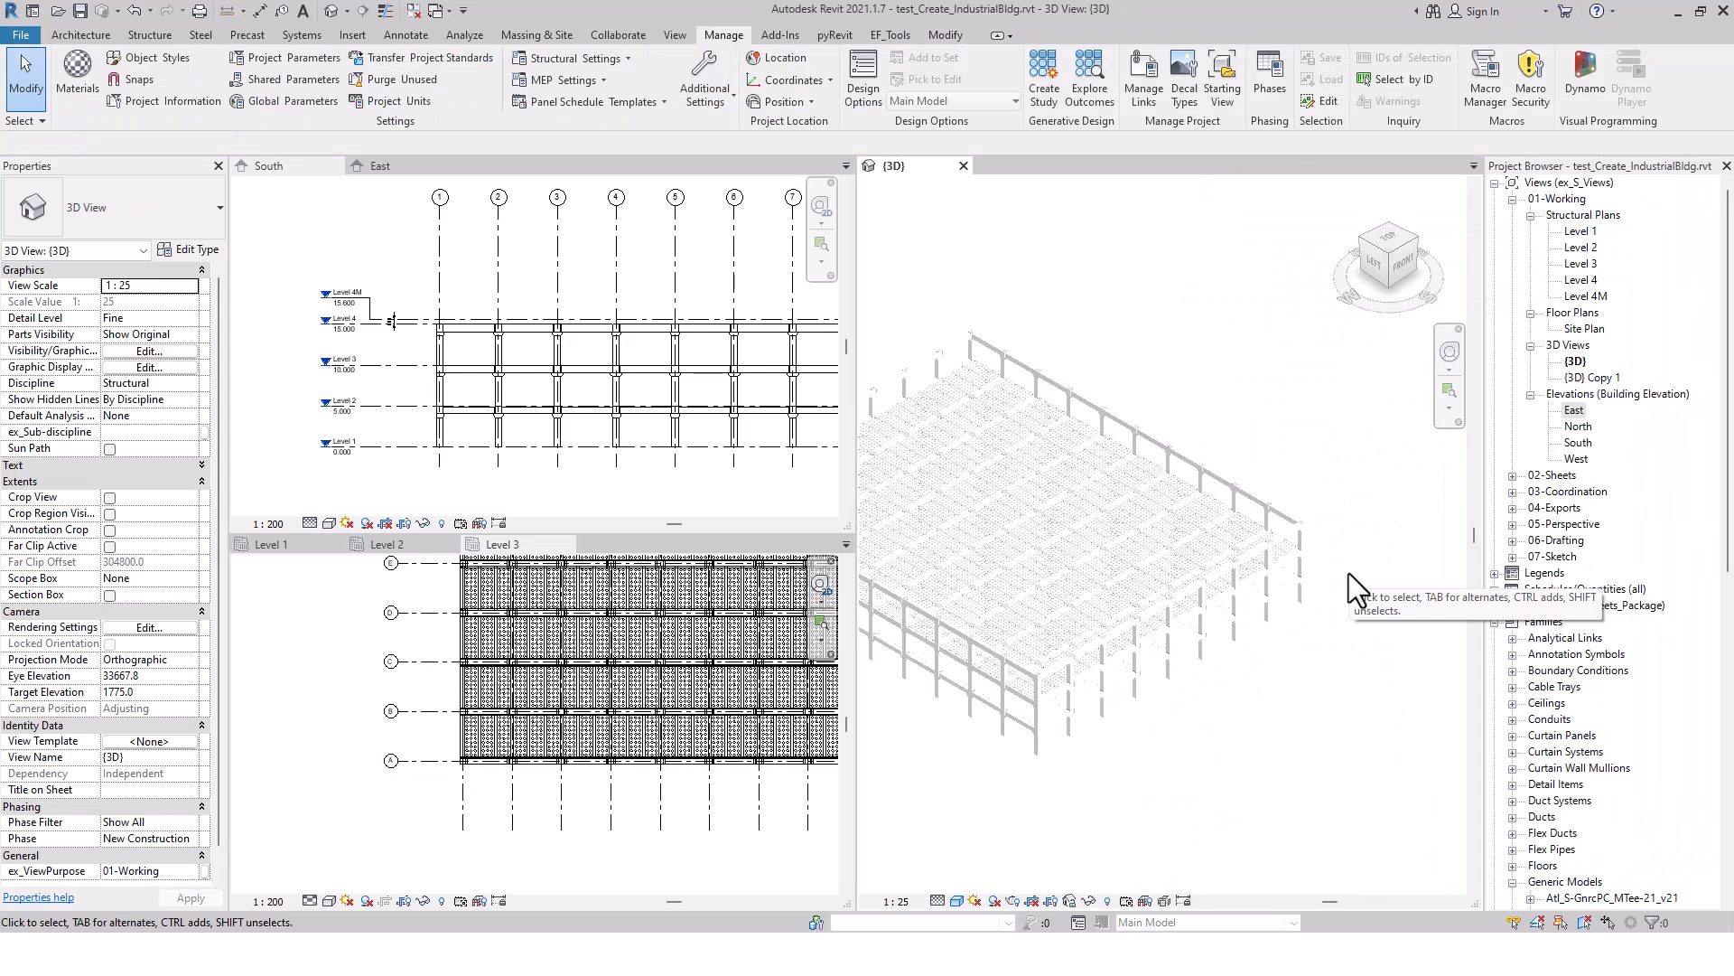
middle_drag(1368, 576, 1409, 569)
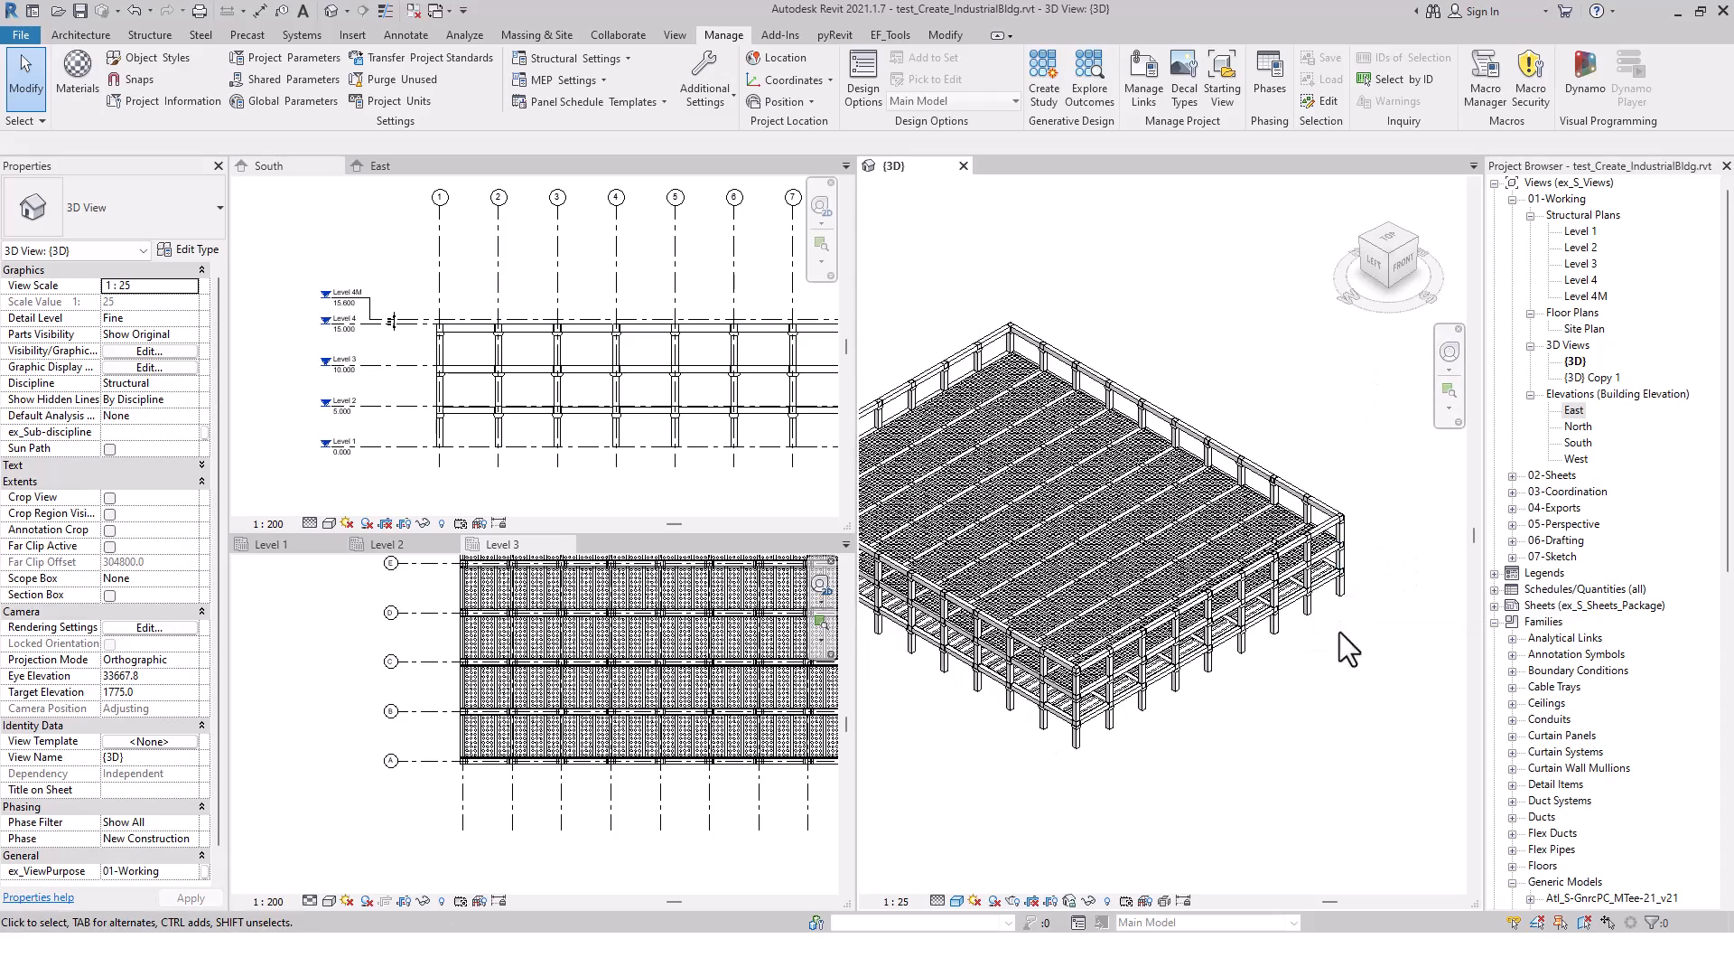
scroll(1340, 632, up, 4)
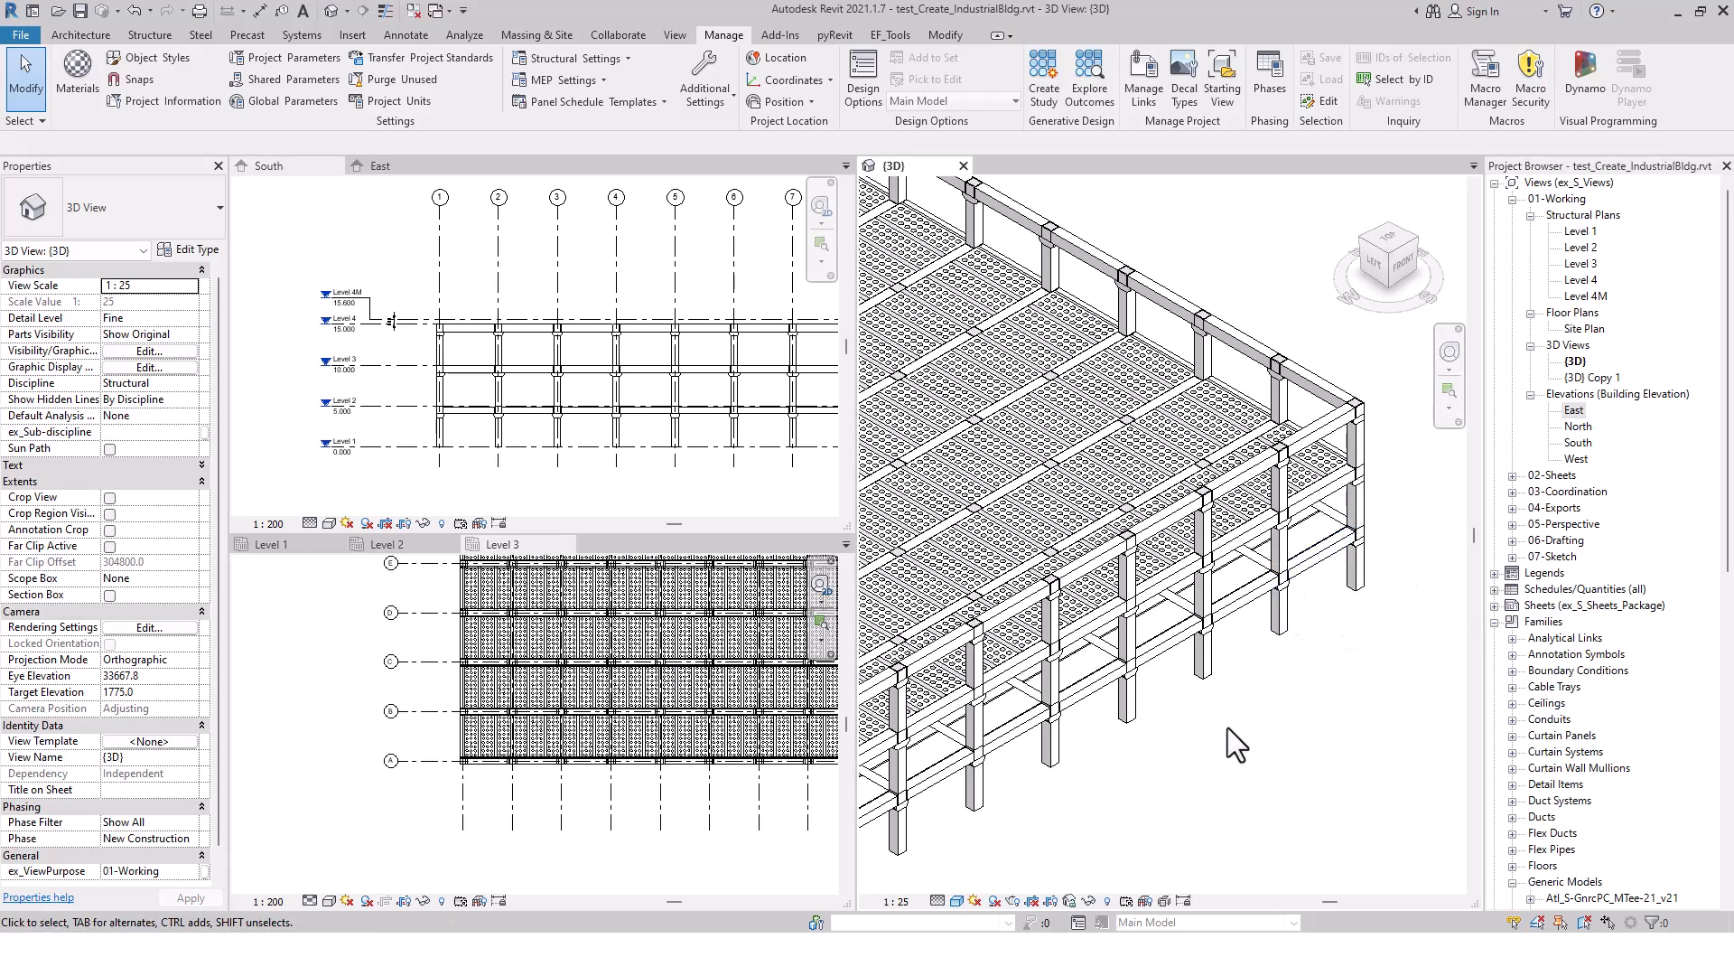
middle_drag(1301, 621, 1038, 708)
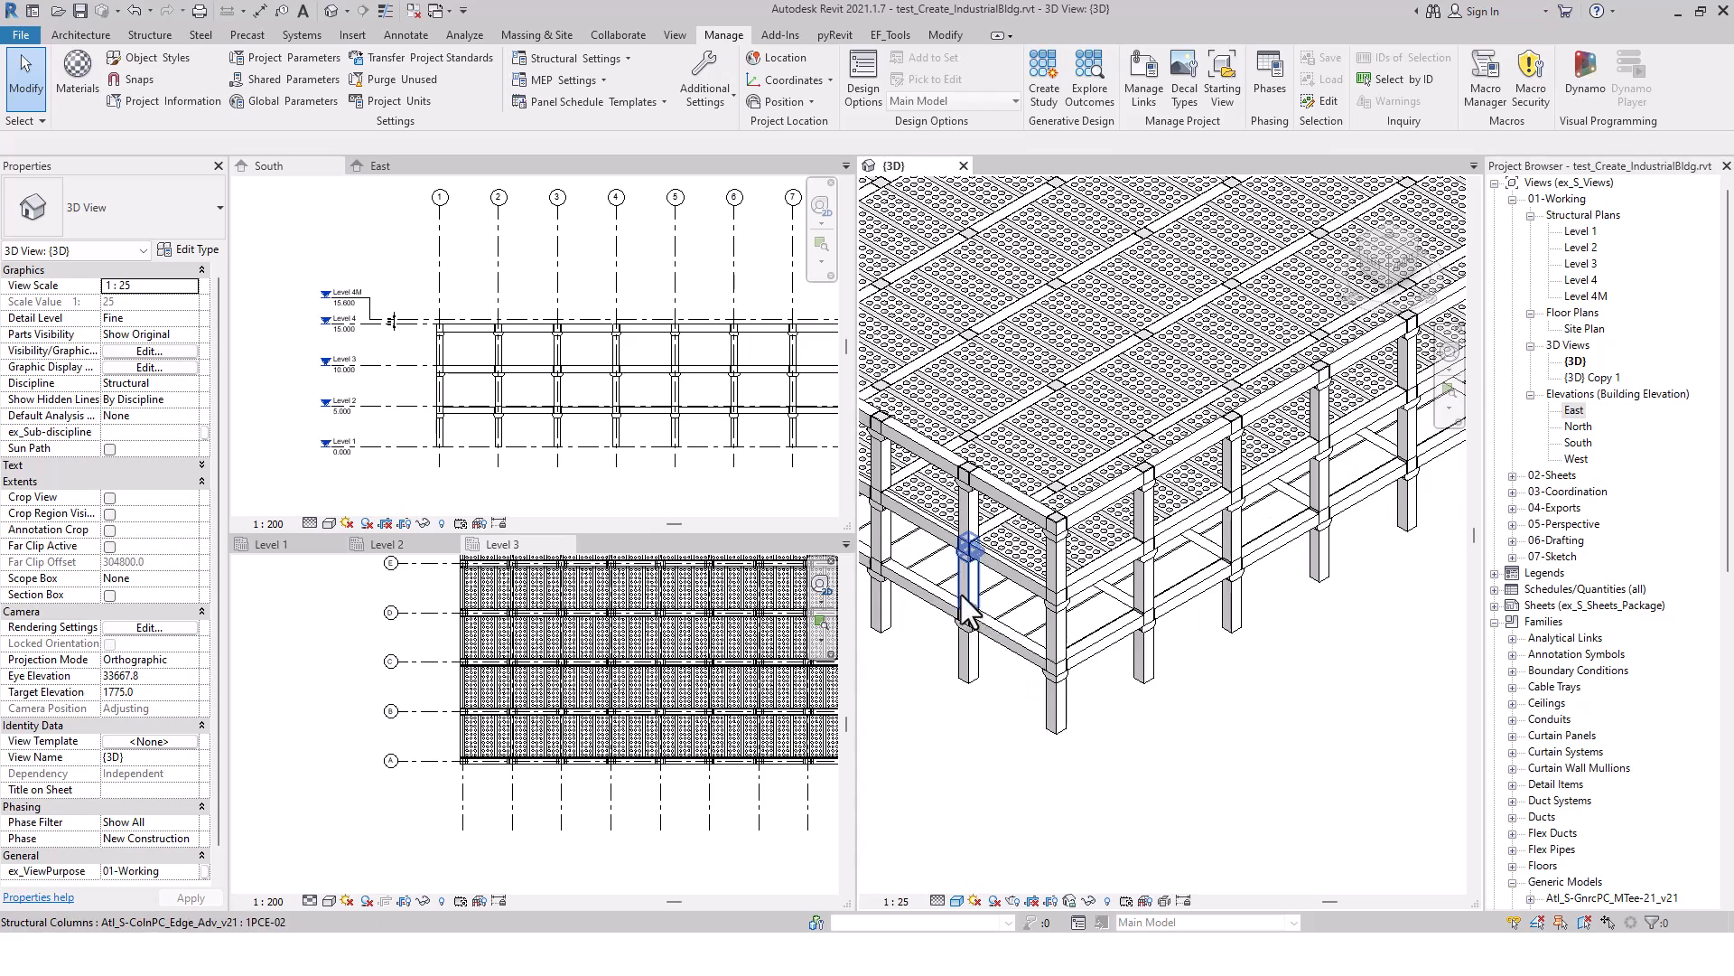
scroll(1008, 620, up, 2)
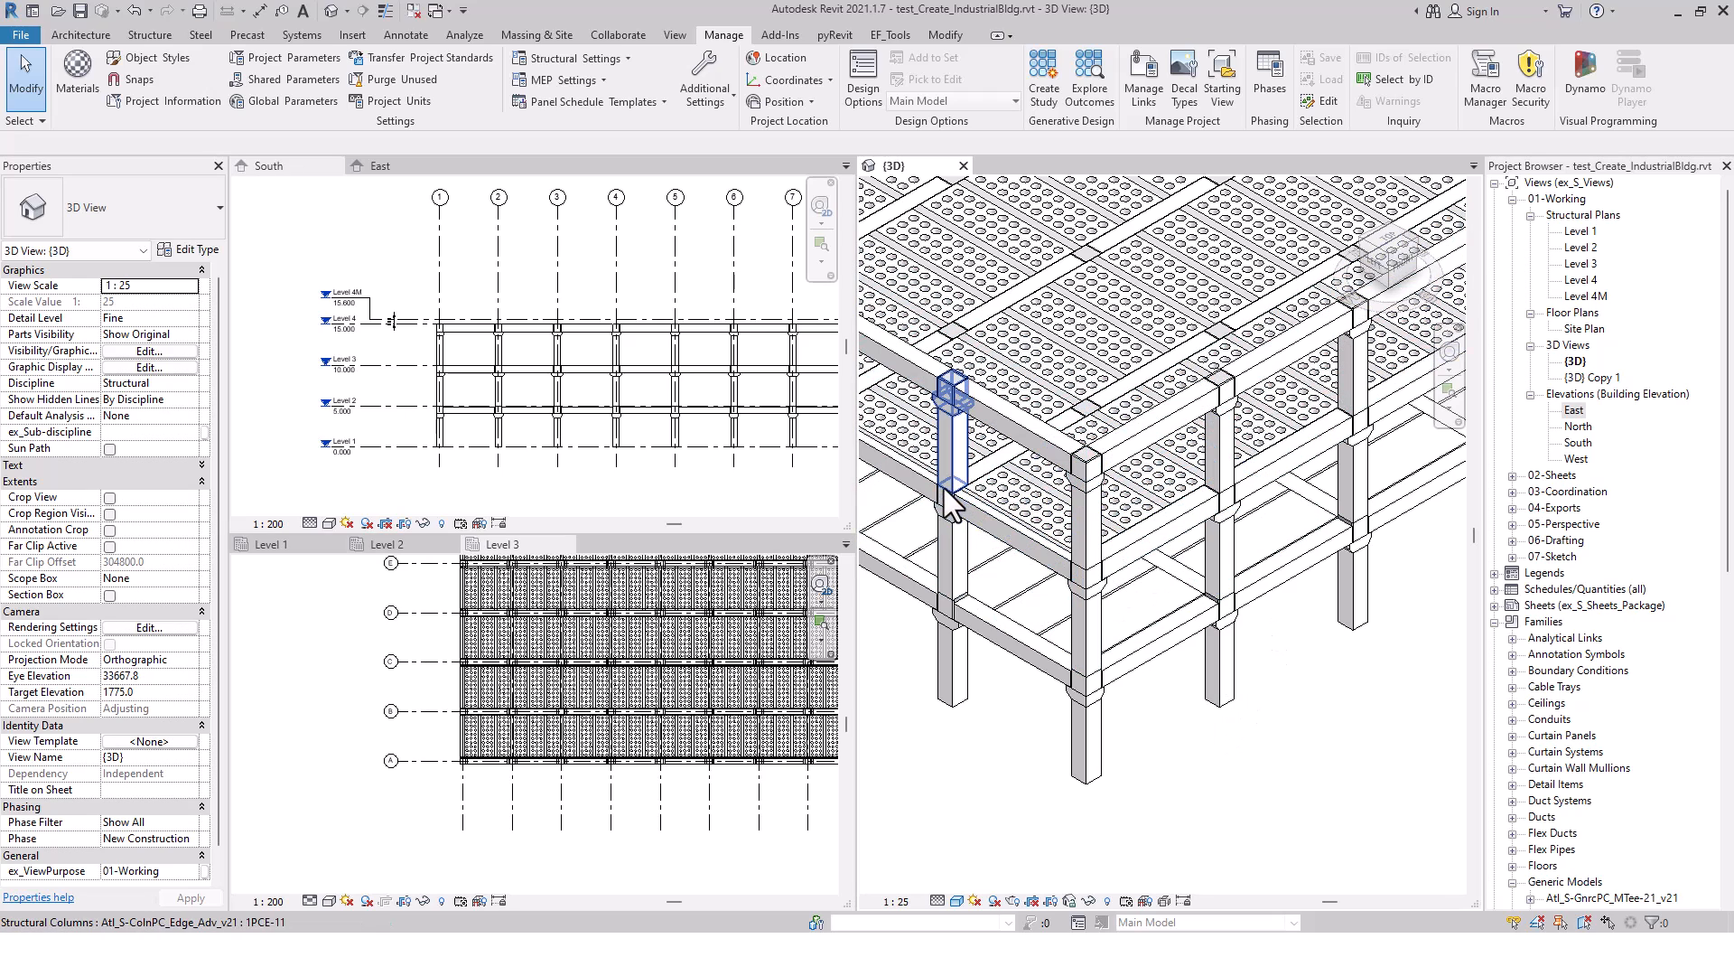
middle_drag(1215, 506, 1233, 612)
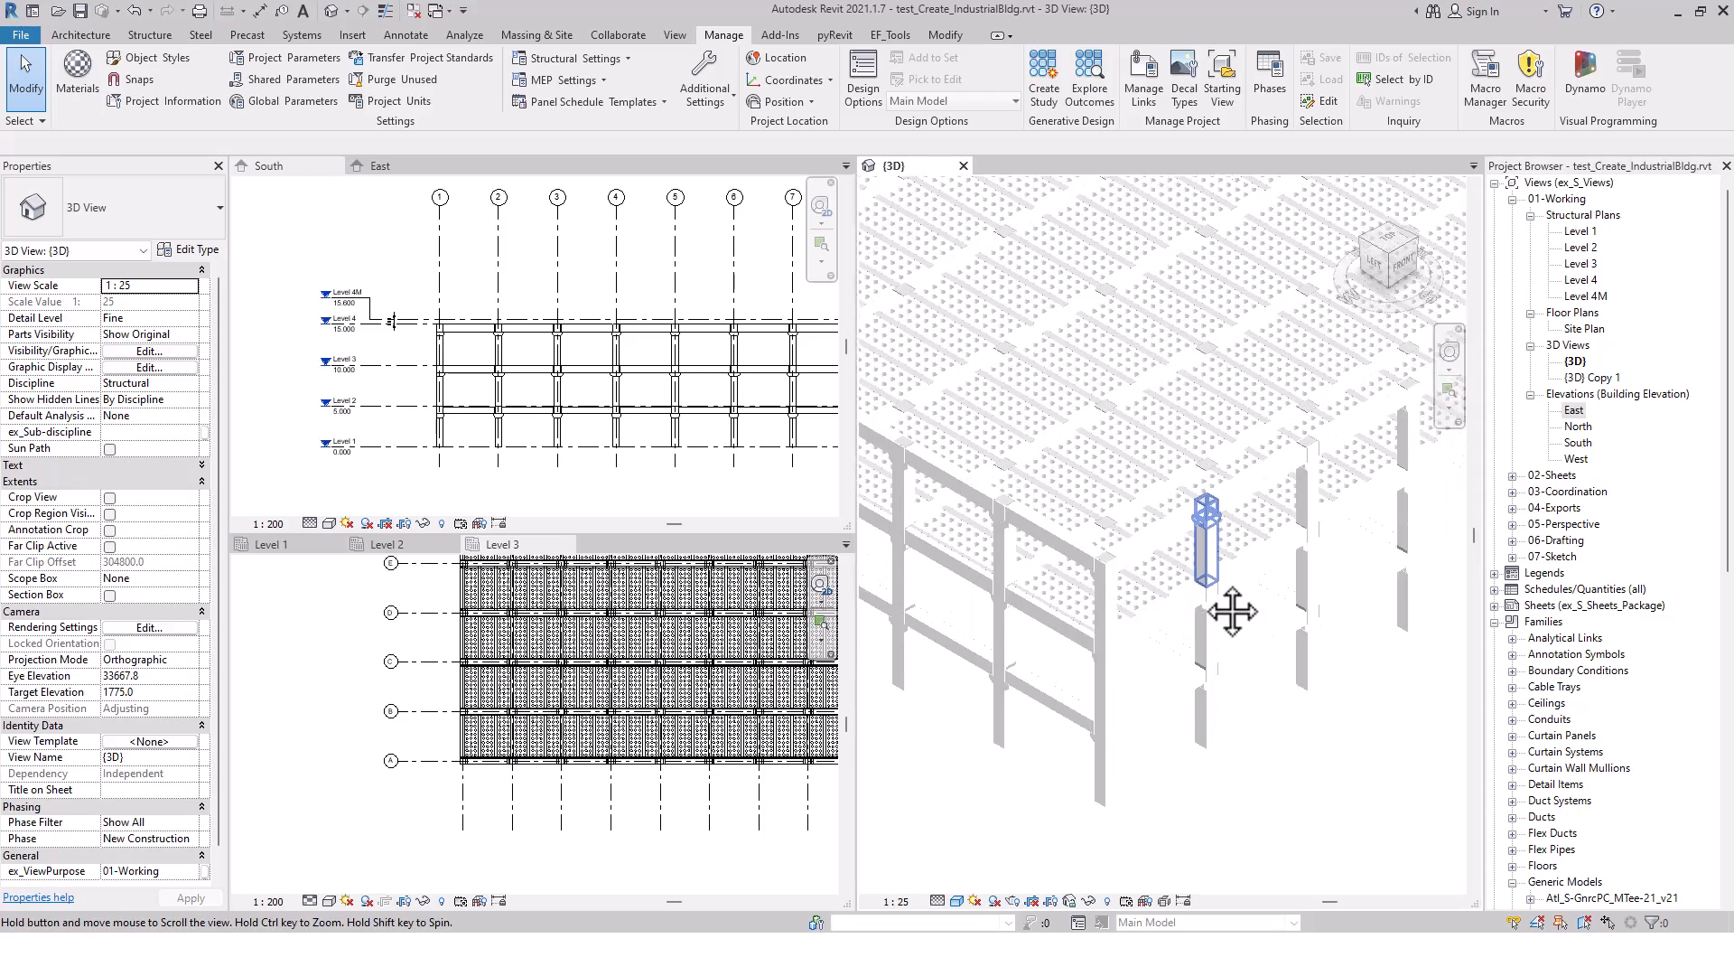
scroll(1210, 632, down, 6)
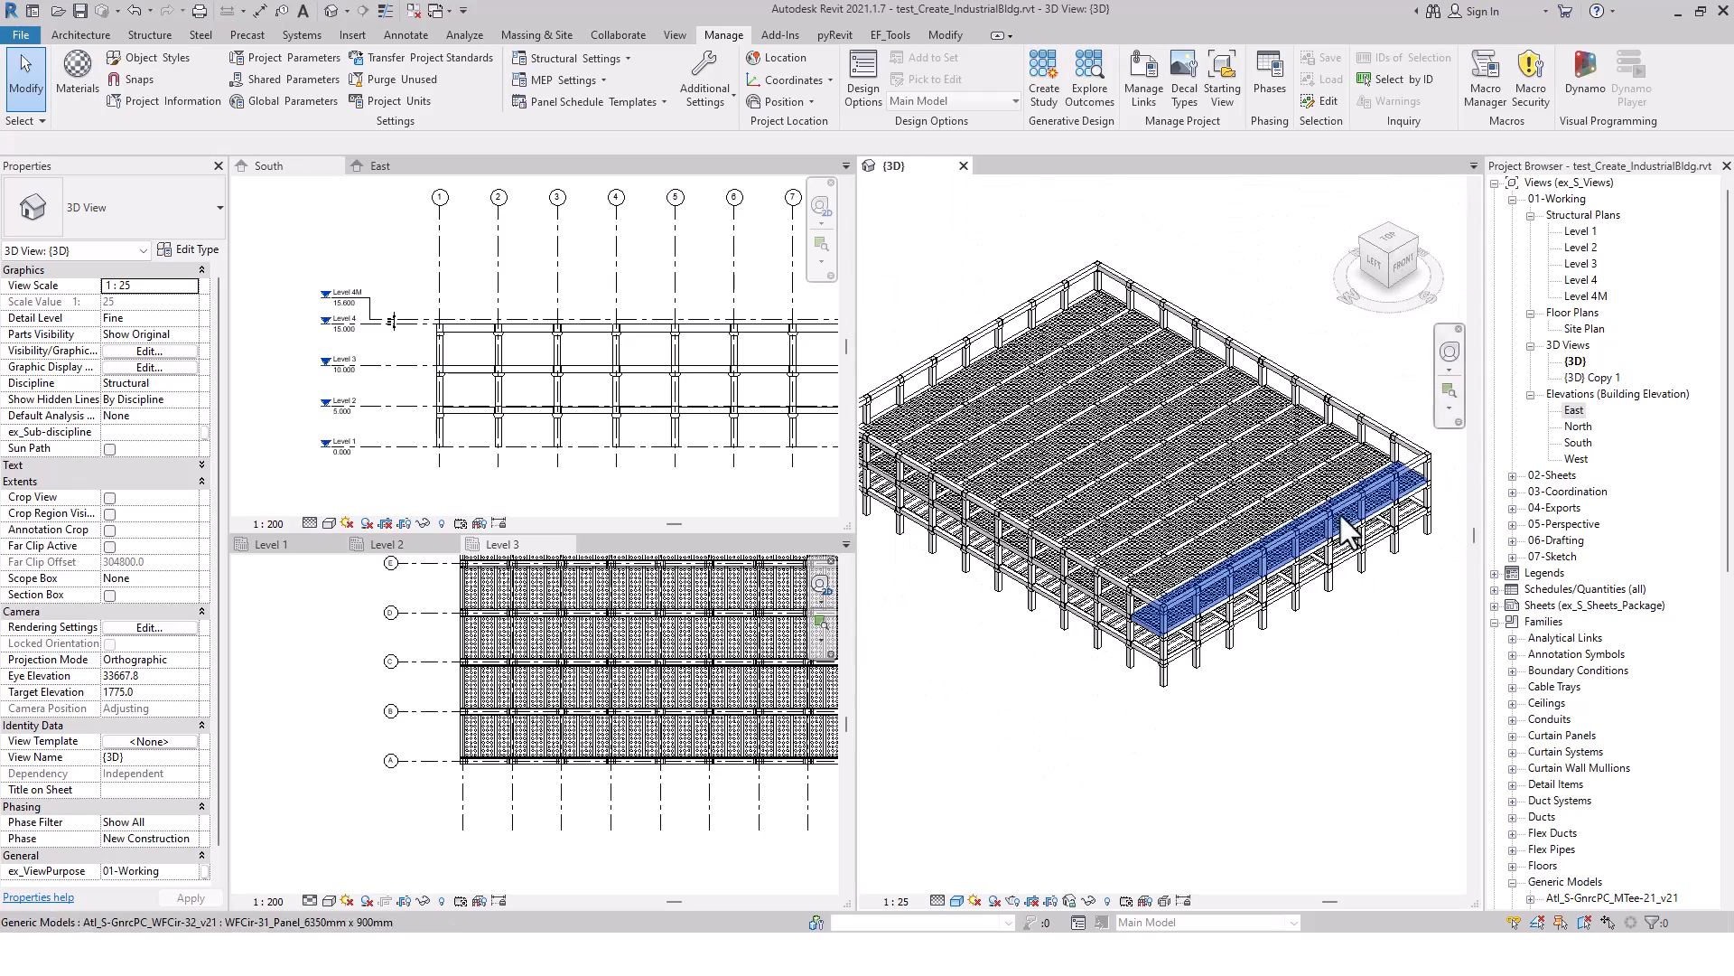
Inspect the Level 3 to Level 4 corner column at grid L-9 and its beam connections in the 3D view
scroll(1028, 280, up, 3)
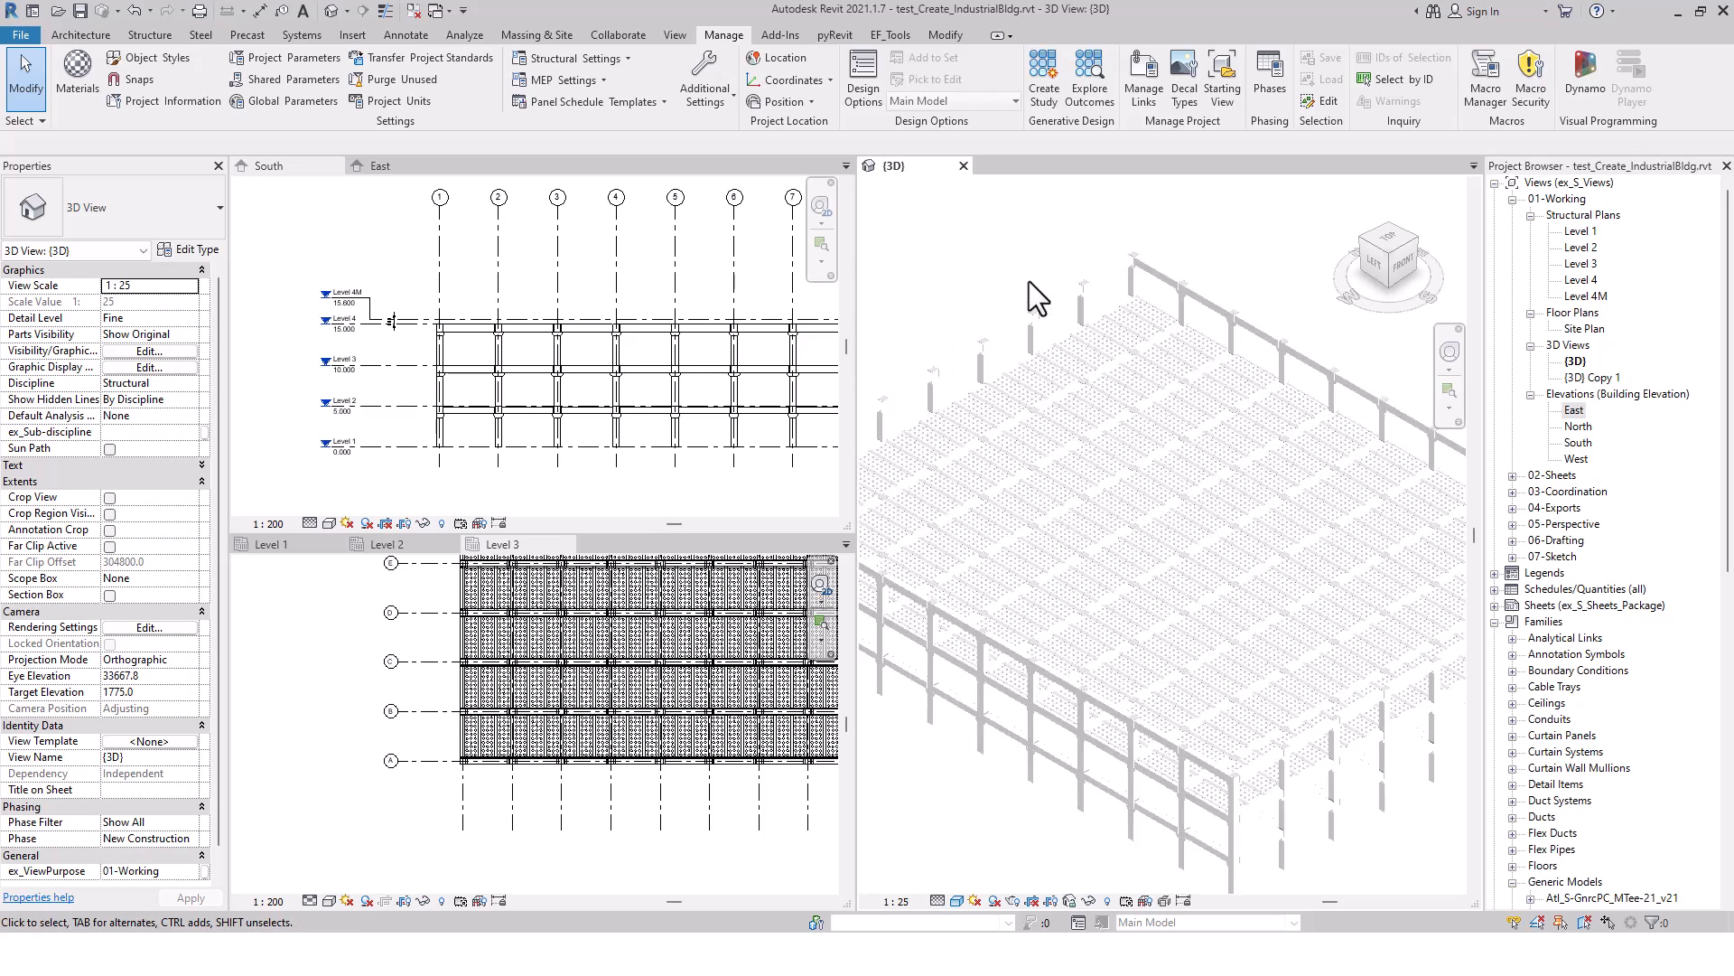
scroll(1028, 280, up, 2)
scroll(1237, 242, up, 5)
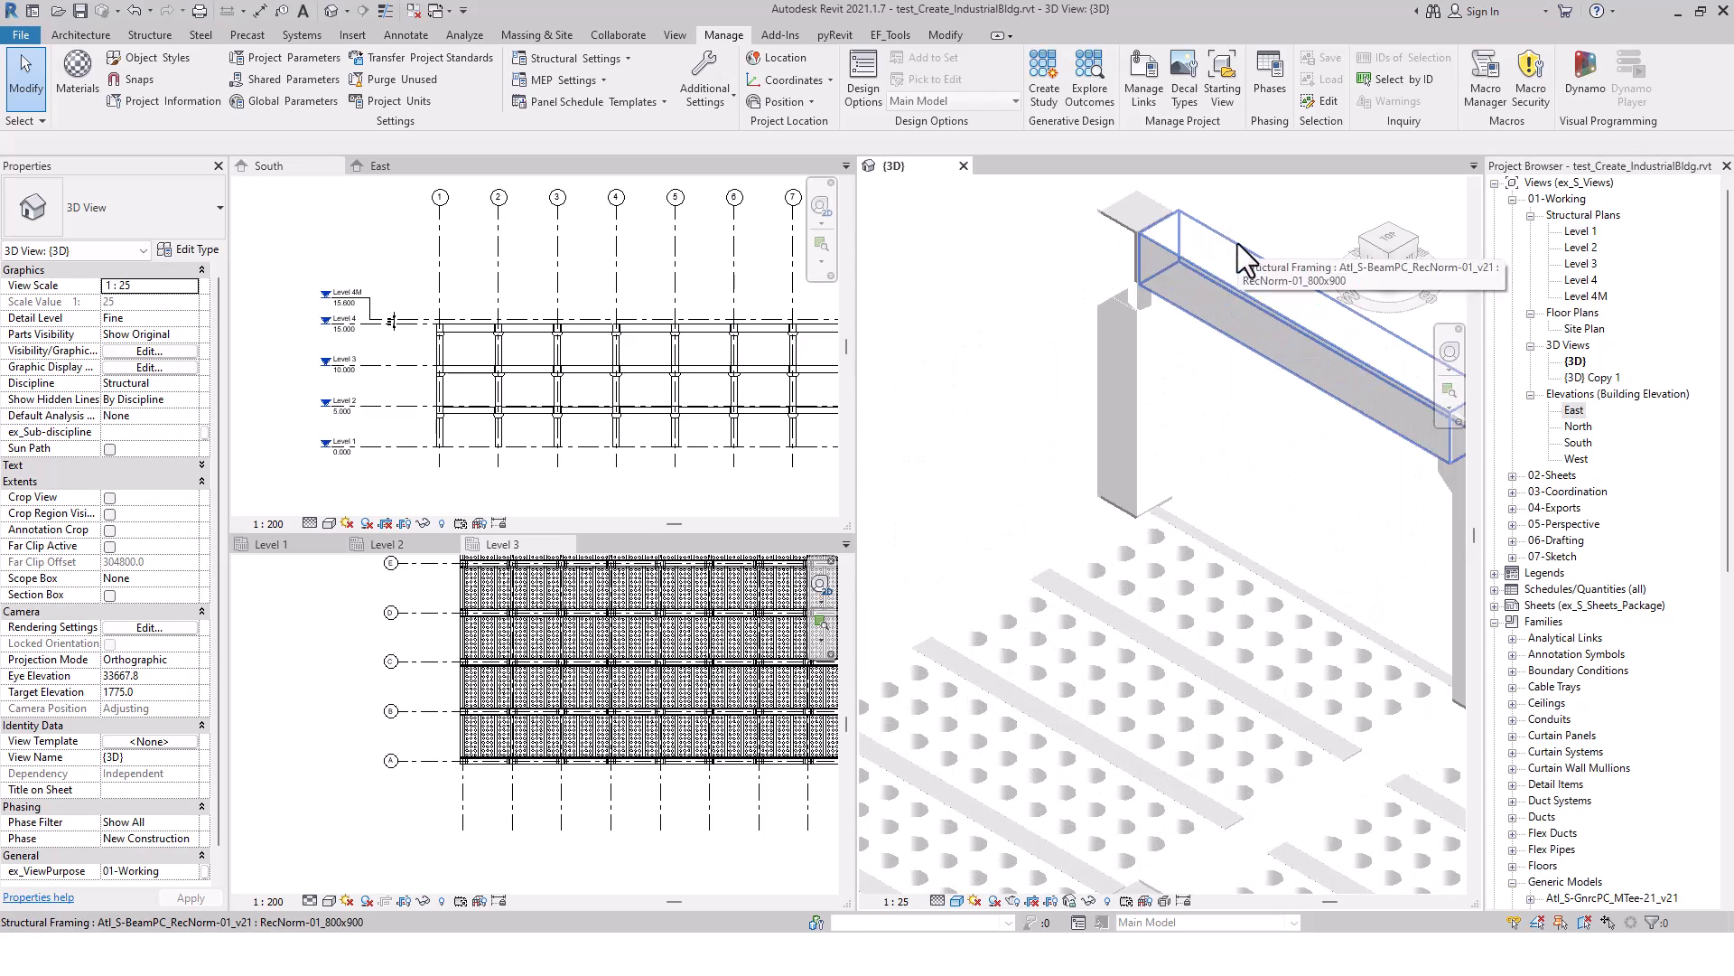
scroll(1237, 242, up, 3)
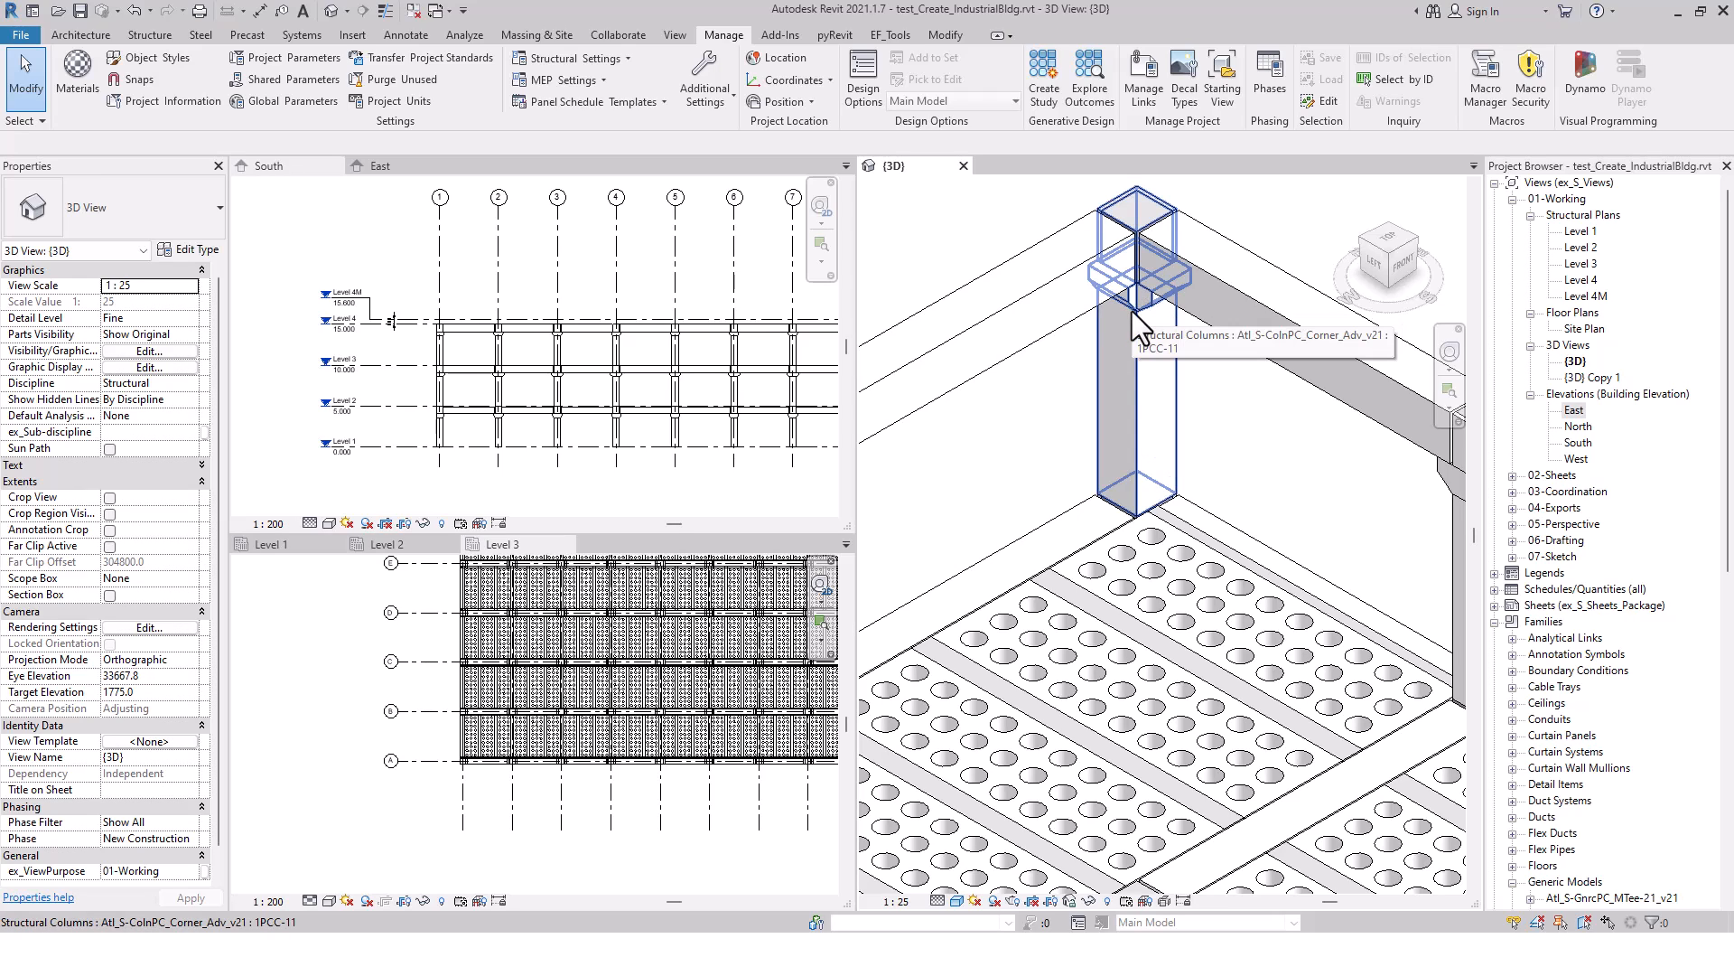
scroll(1146, 323, up, 3)
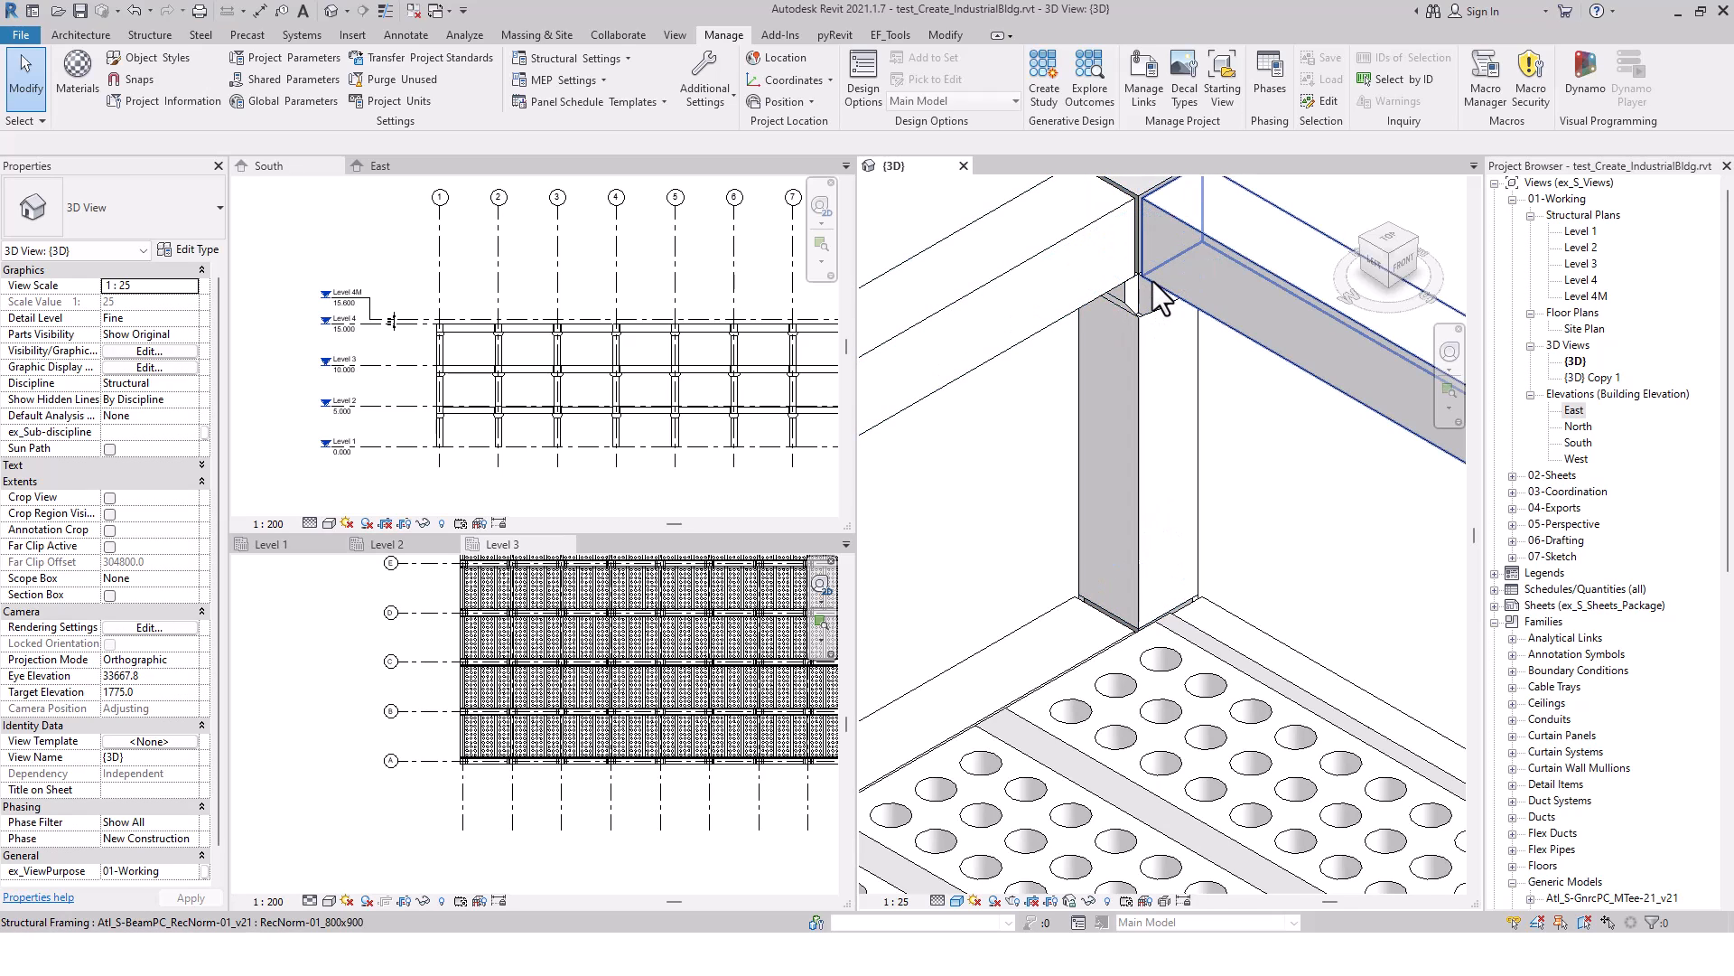
click(1141, 355)
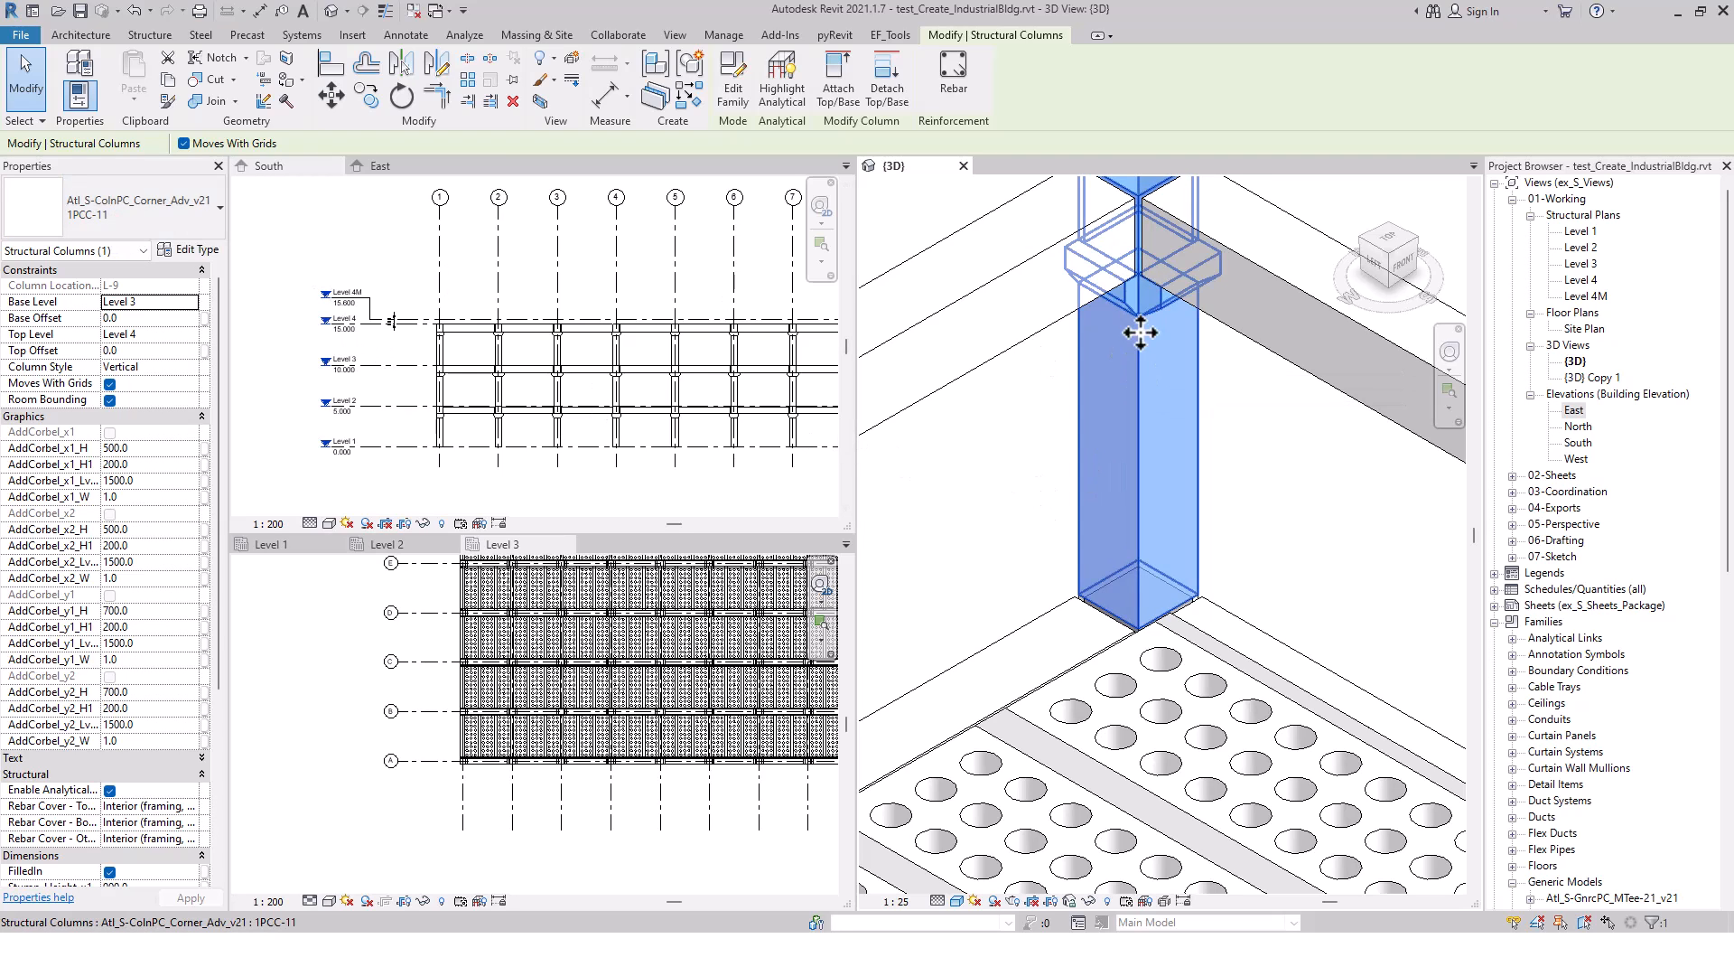
click(1022, 501)
scroll(1023, 500, down, 5)
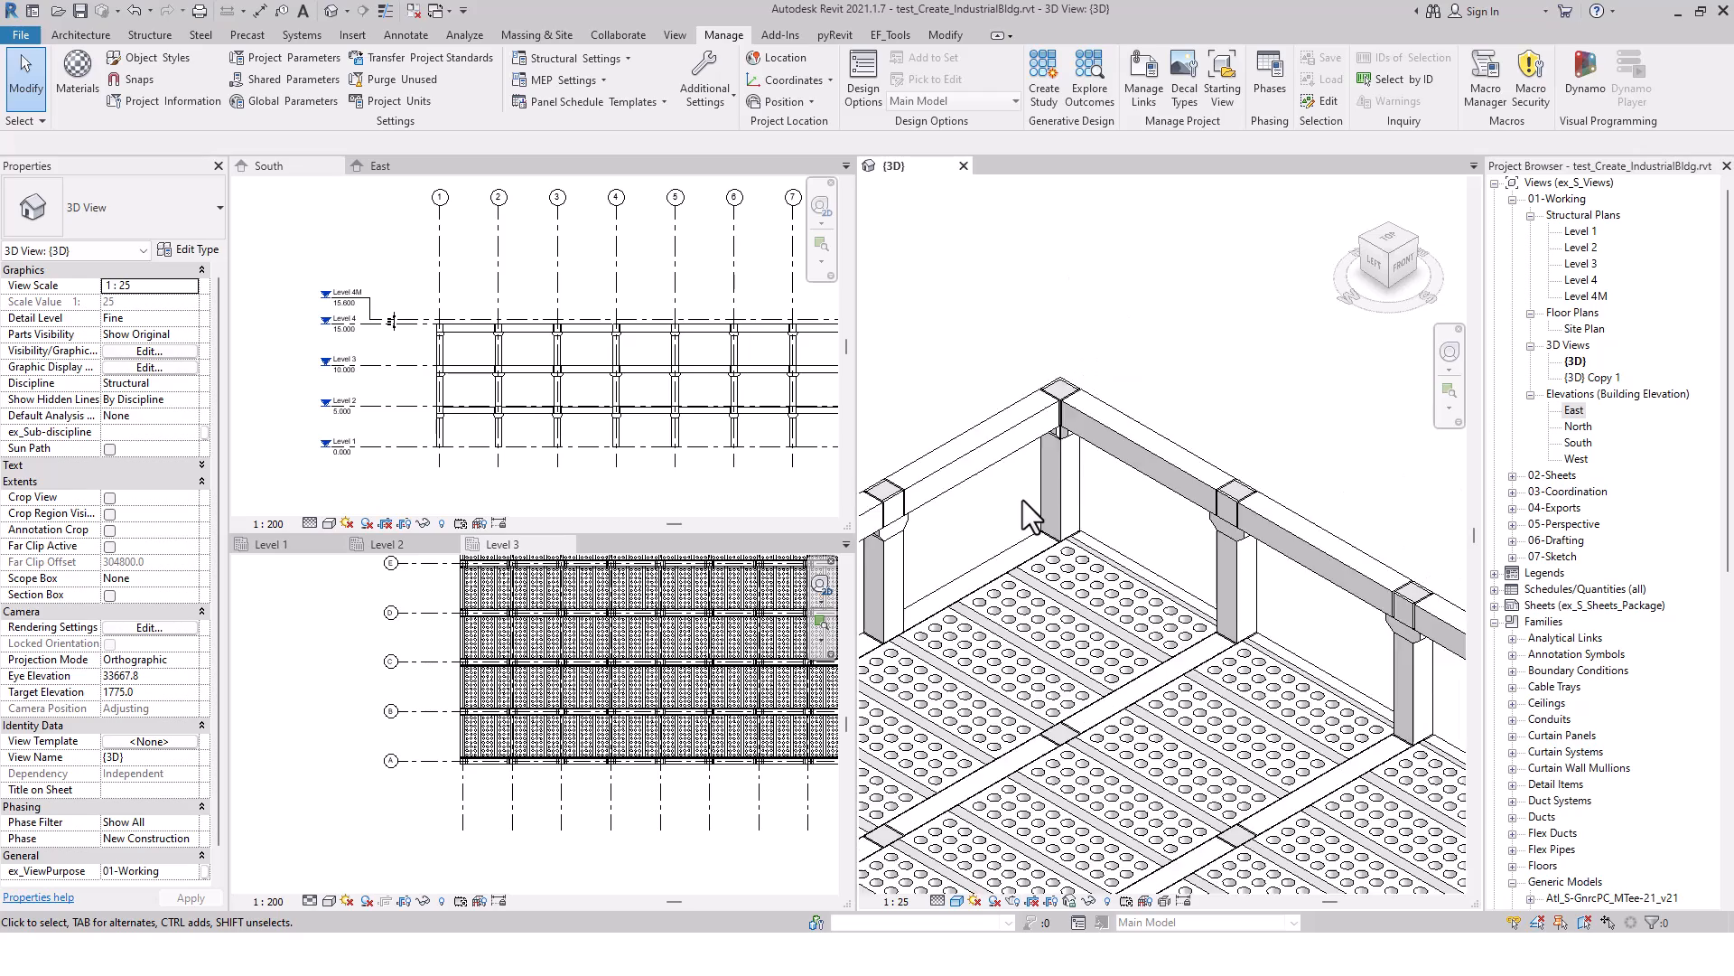
Inspect the Level 1 to Level 2 corner column at grid A-1 and its corbels, ending on the whole building
scroll(1022, 500, down, 5)
scroll(1082, 702, up, 6)
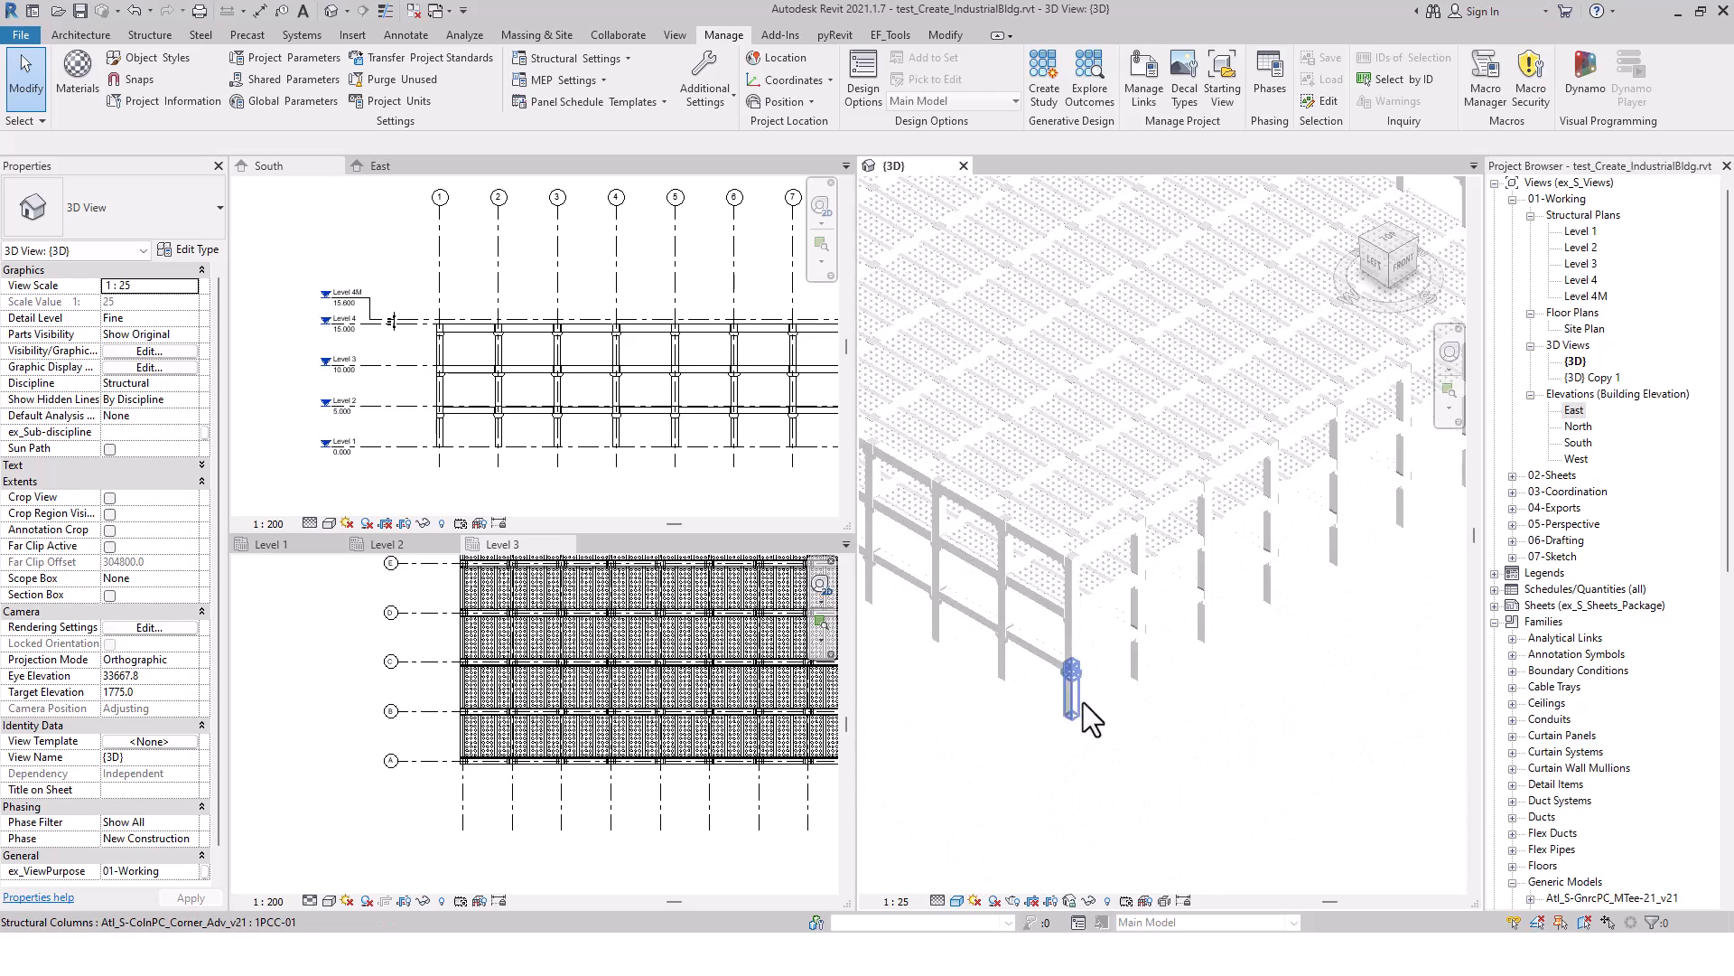
click(1075, 673)
scroll(1066, 633, up, 5)
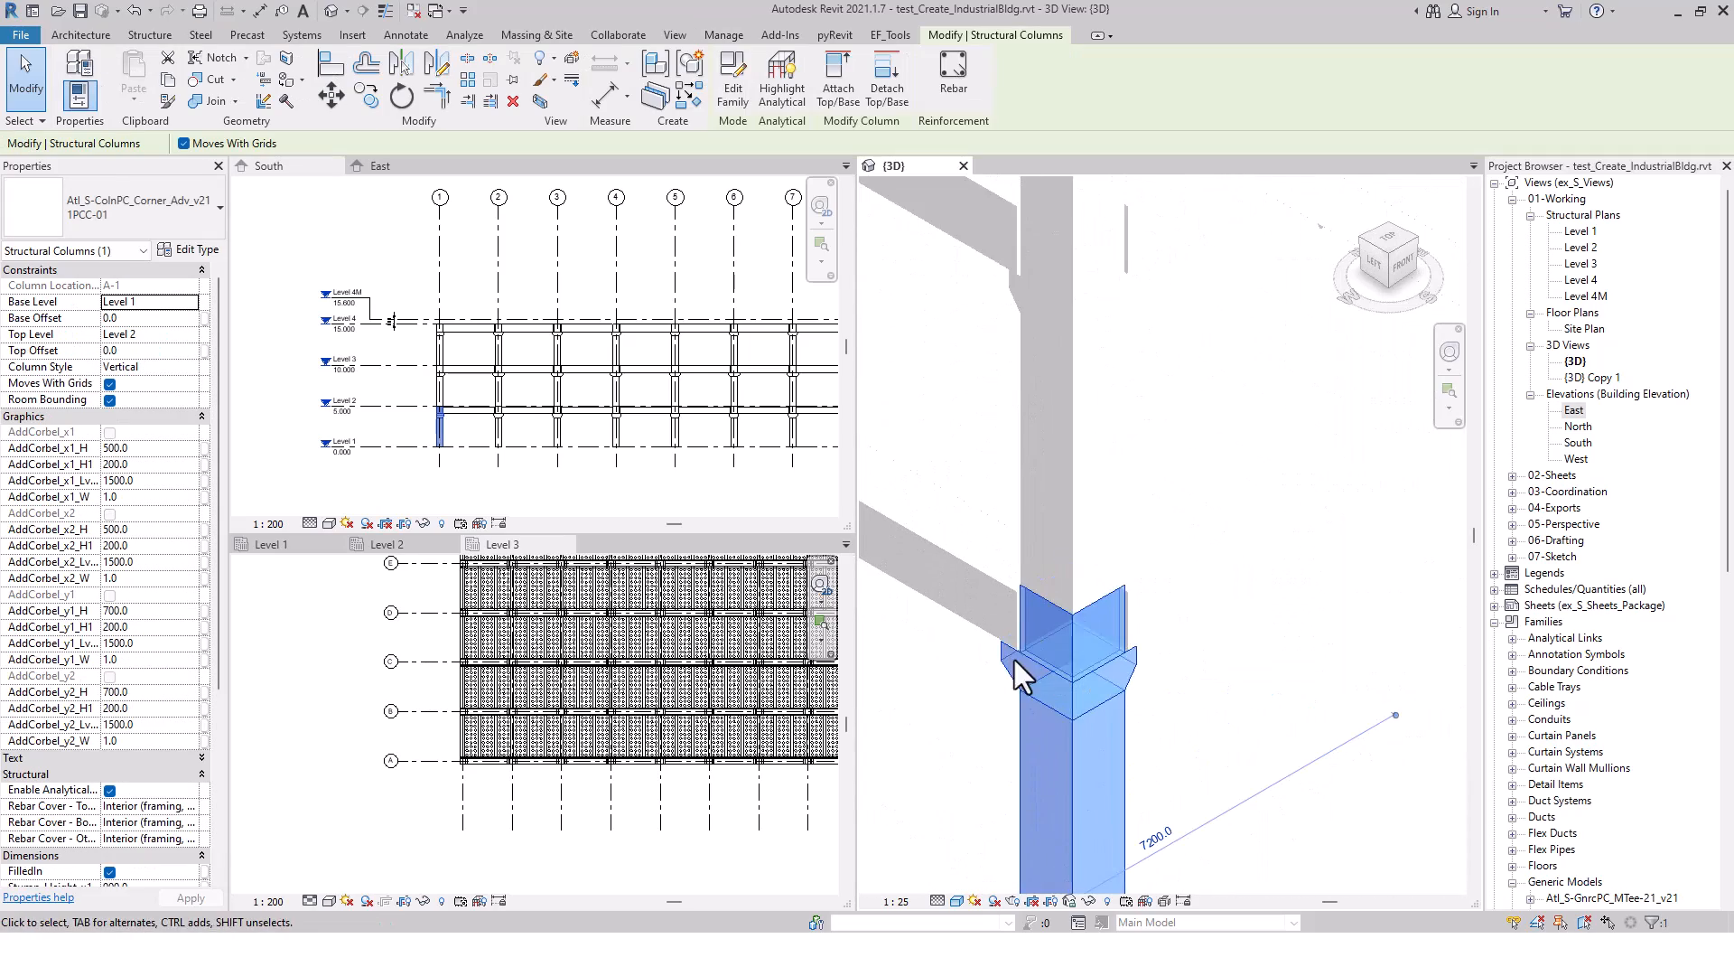
click(1232, 690)
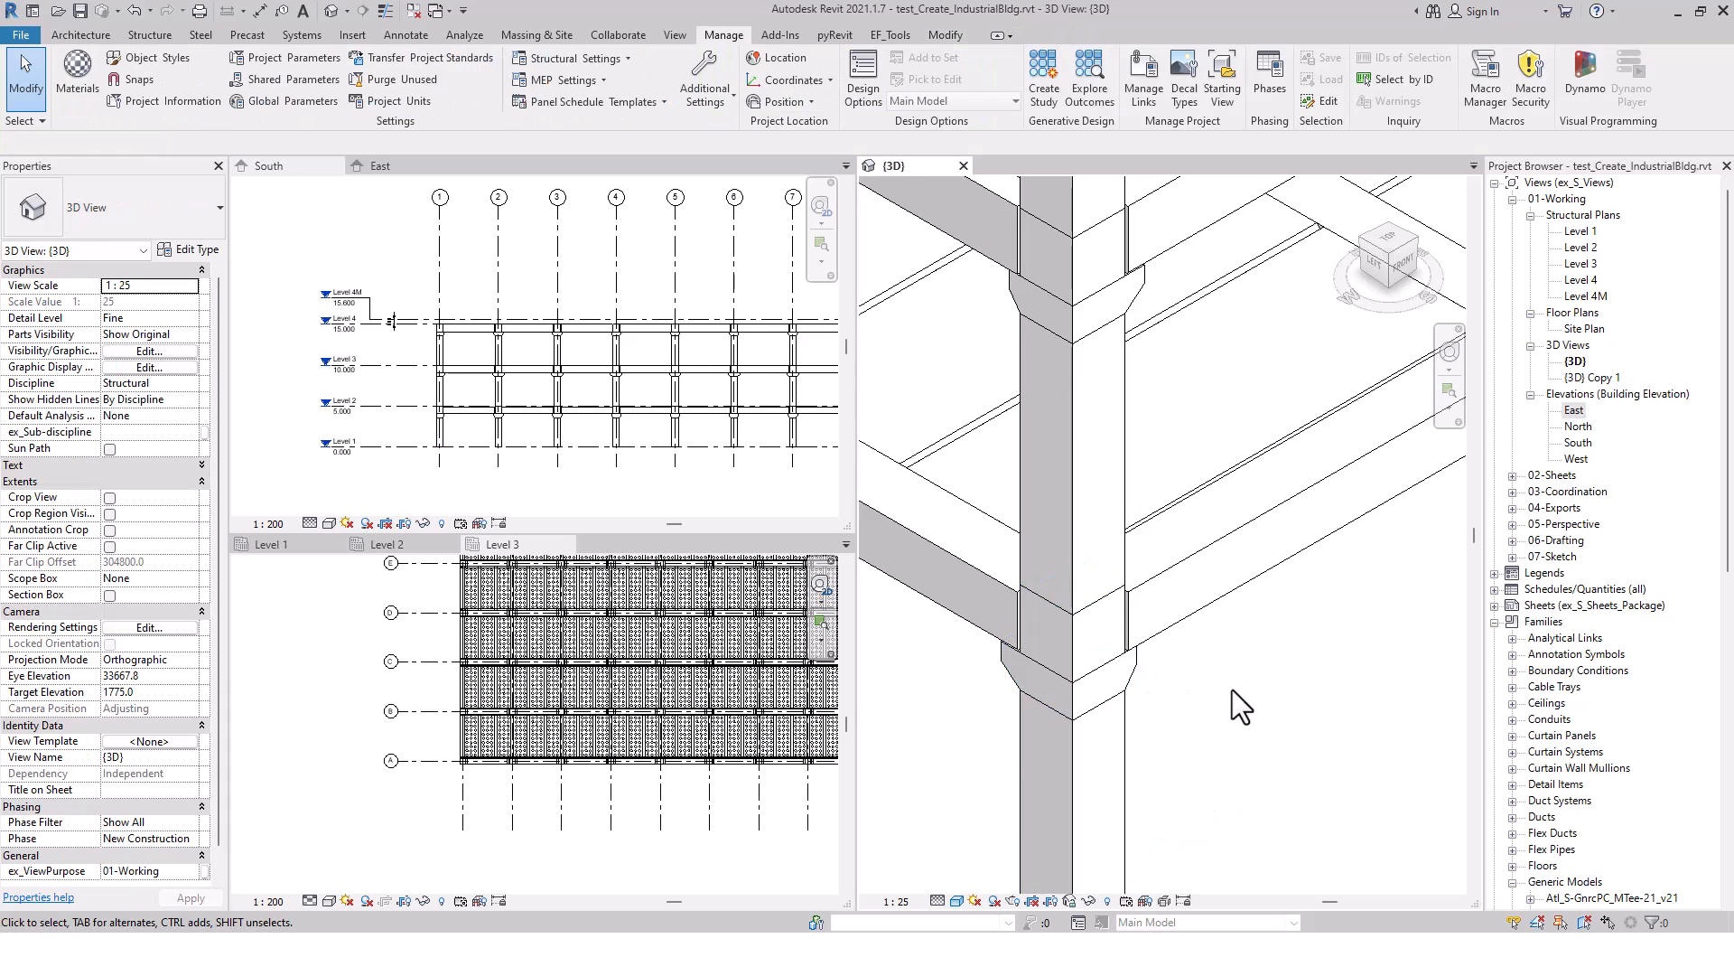
scroll(1232, 690, down, 4)
scroll(1233, 690, down, 6)
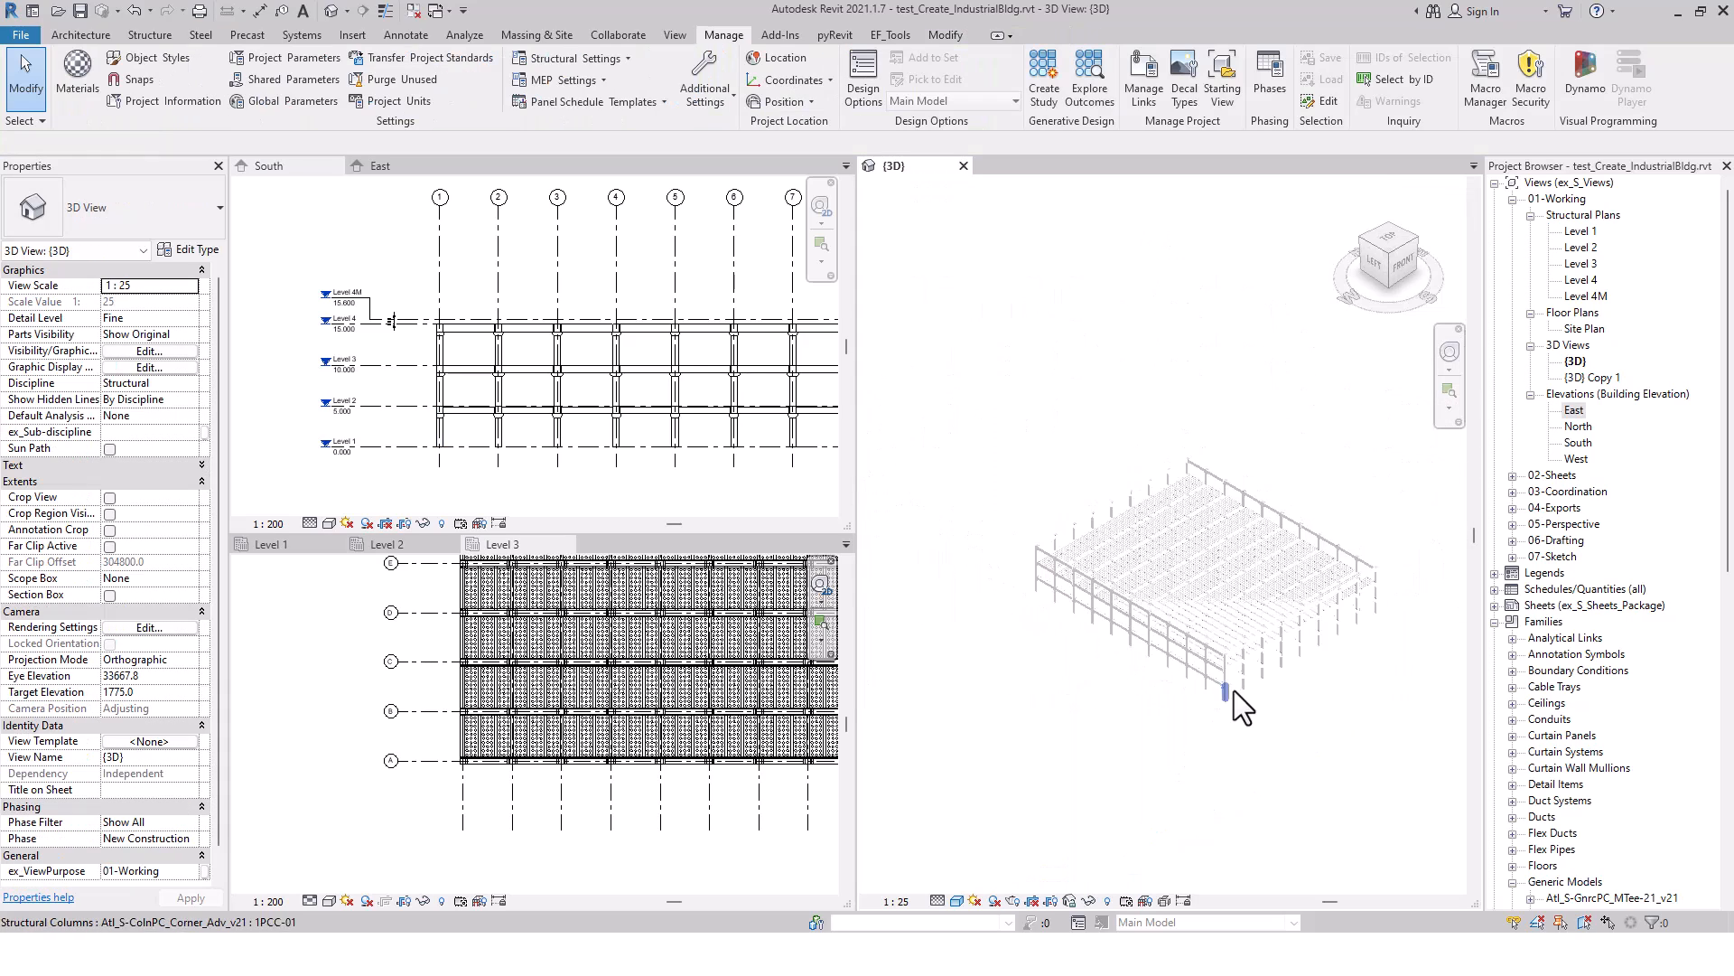
middle_drag(1297, 710, 1235, 647)
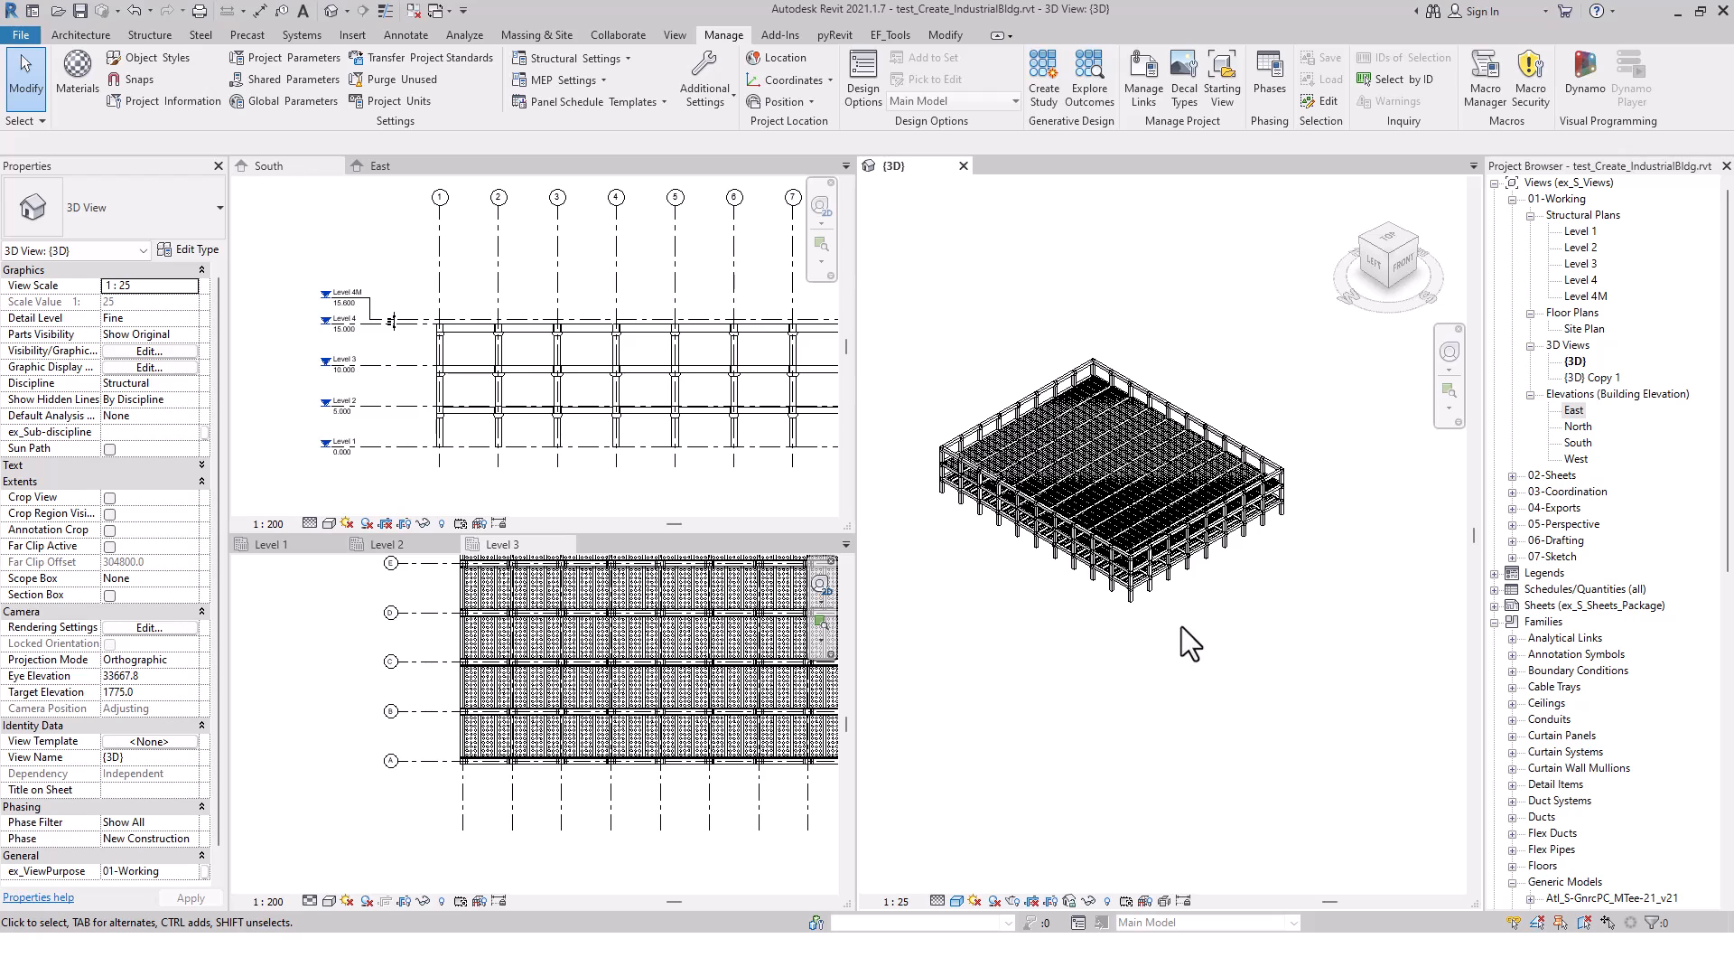
middle_drag(1181, 626, 1203, 648)
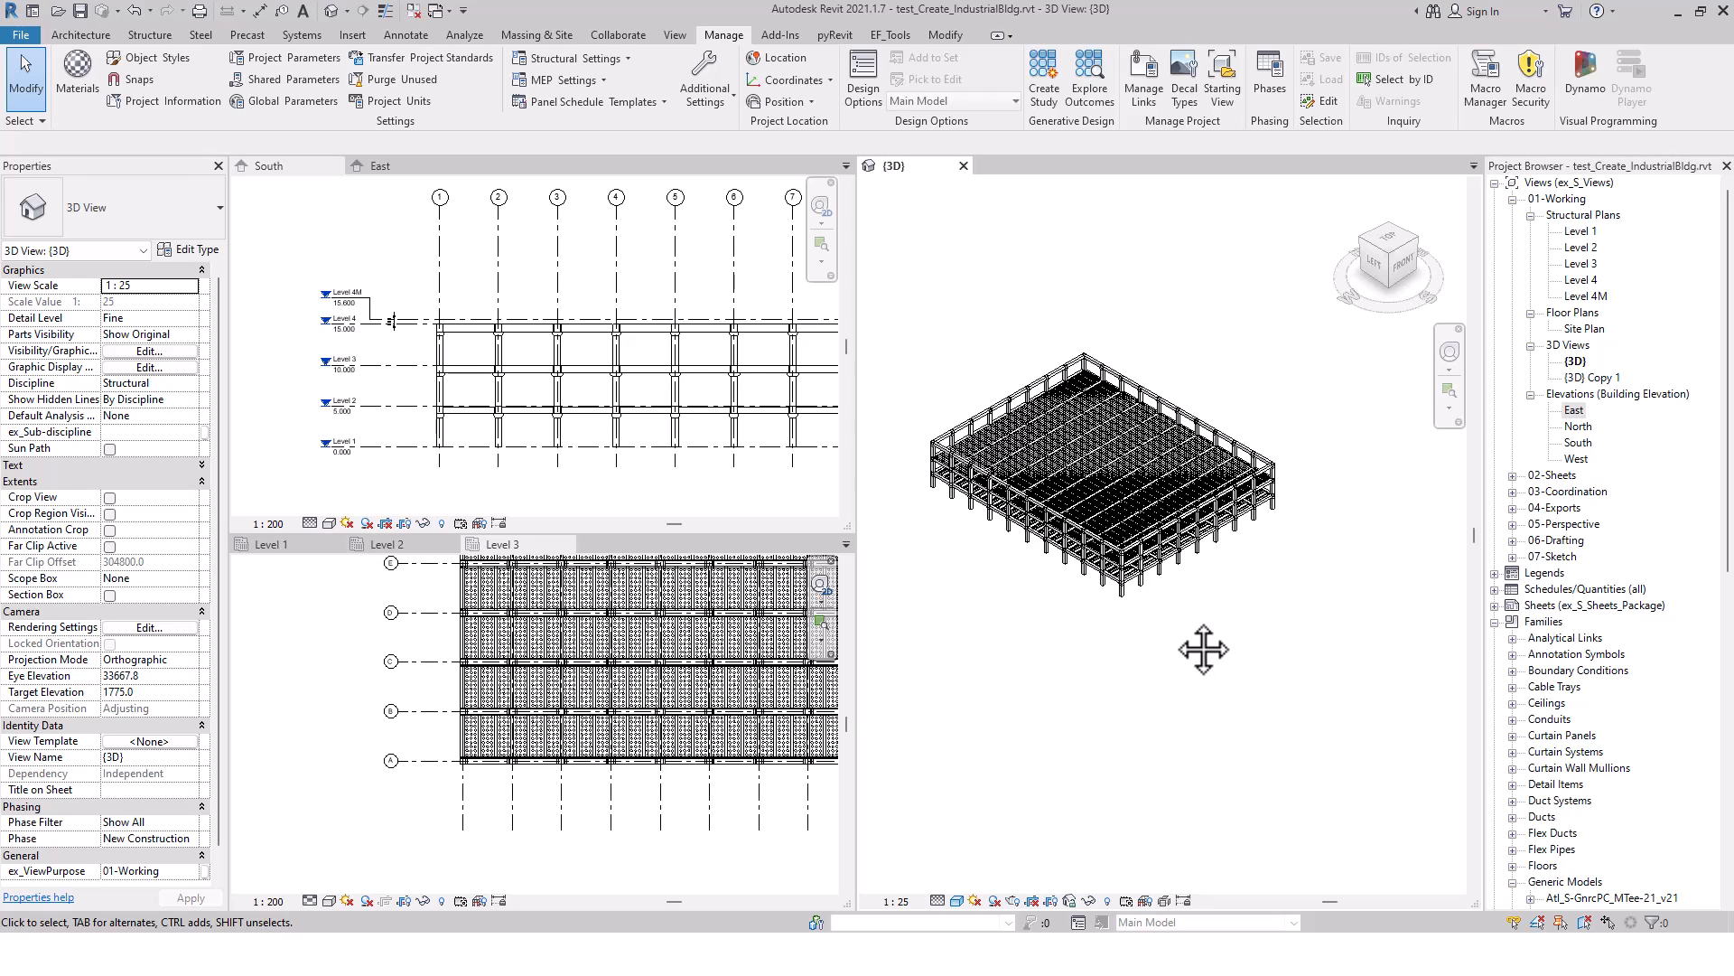
Open the {3D} Copy 1 analytical view and check the properties of the topmost corner analytical column
double_click(1579, 378)
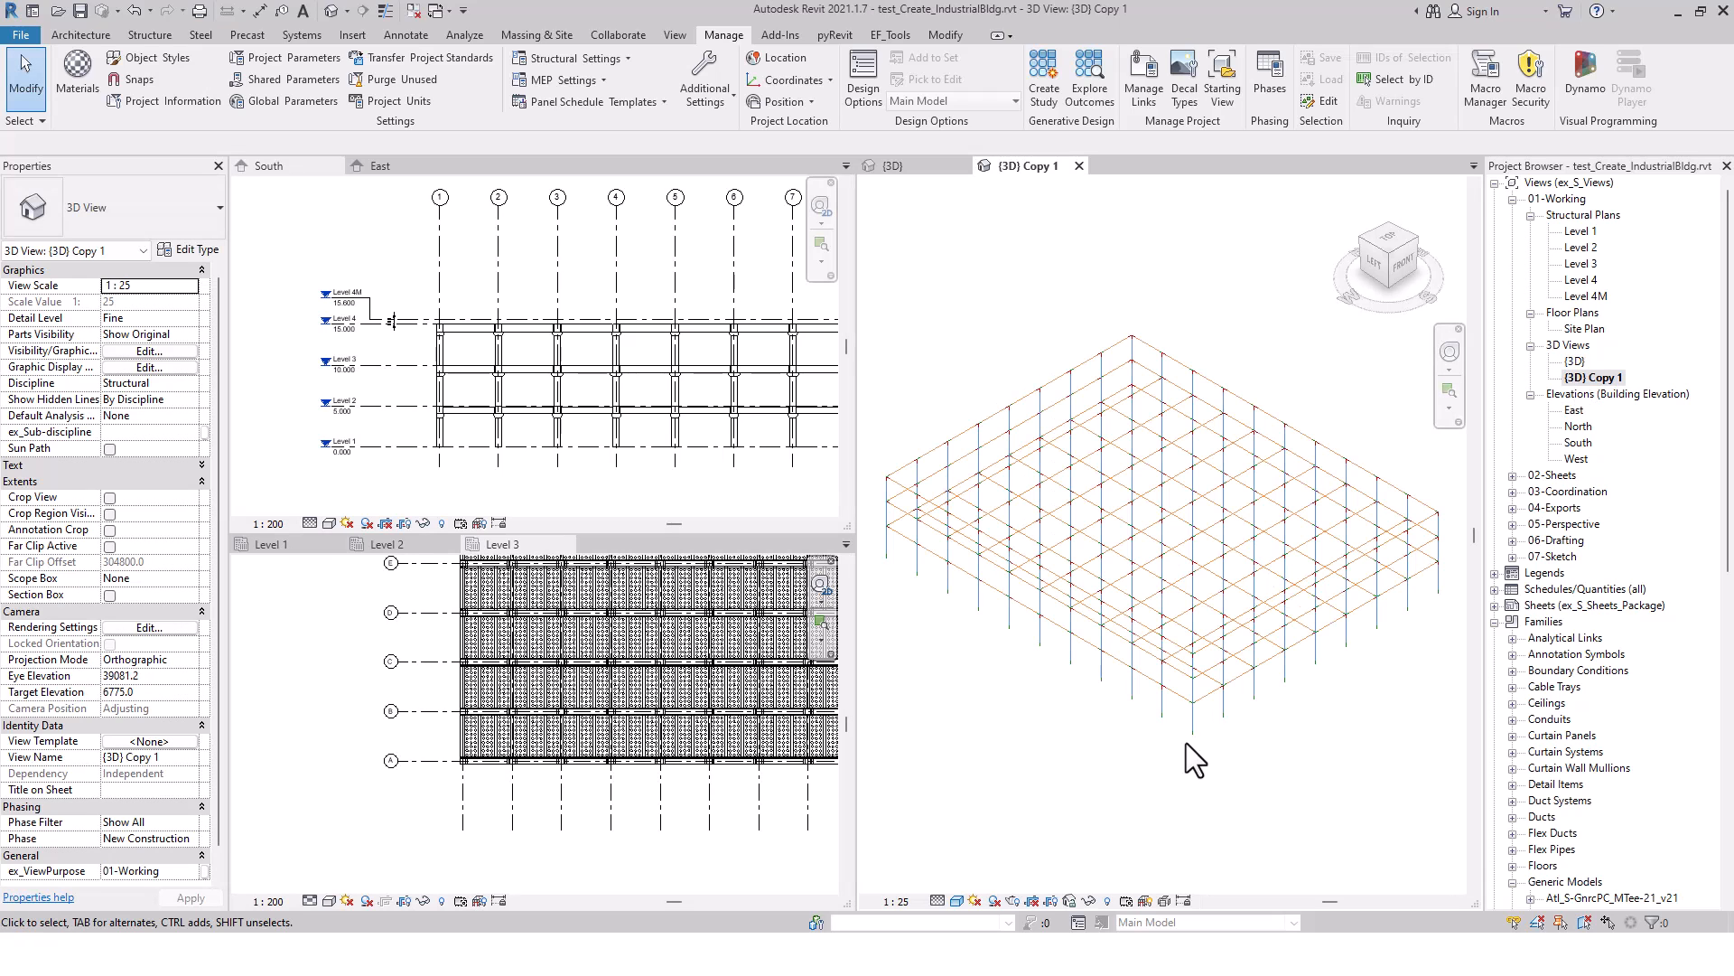
scroll(972, 546, up, 6)
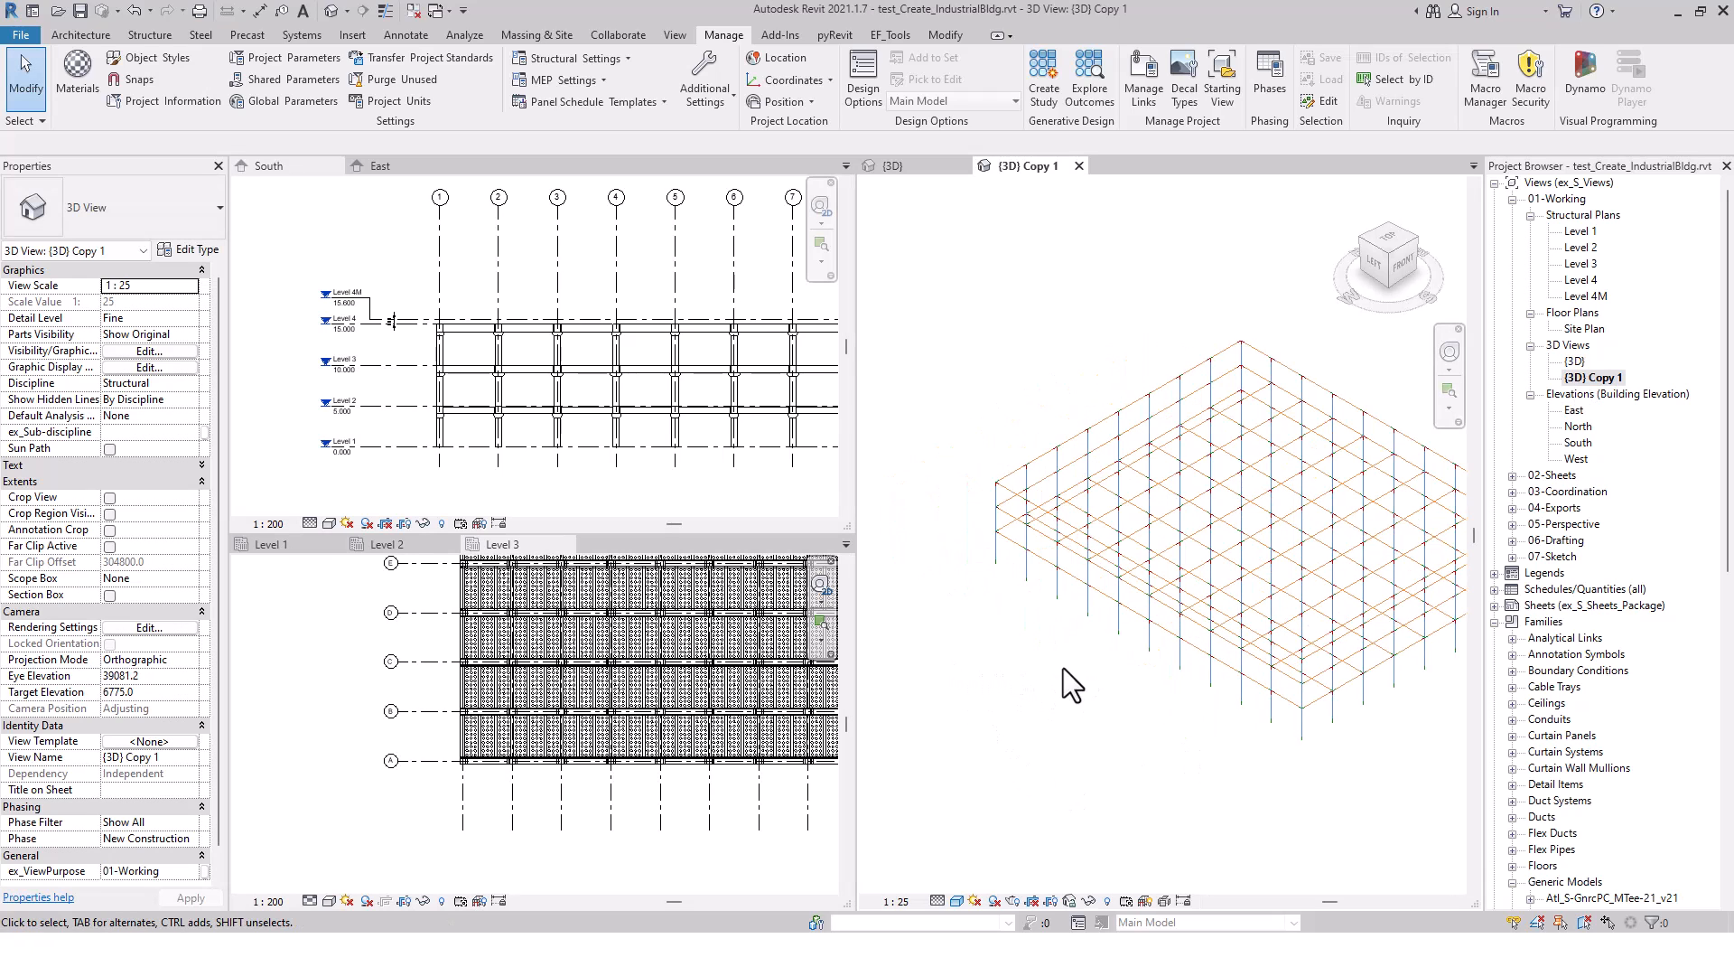
click(1023, 596)
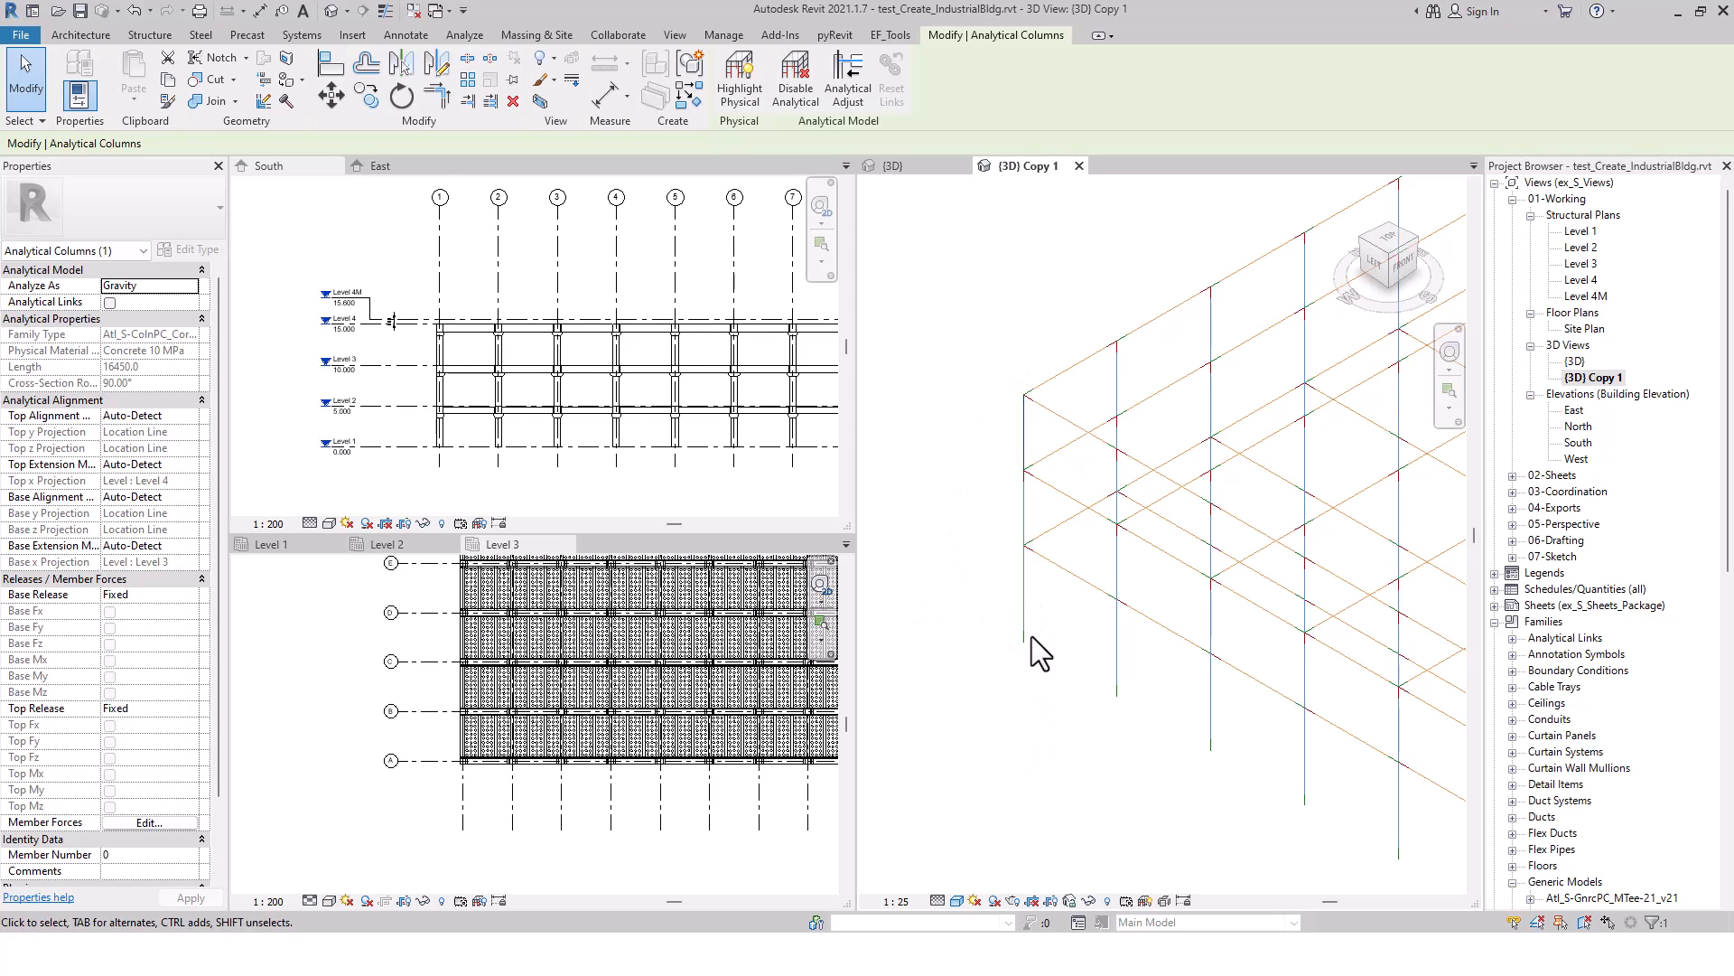
scroll(1034, 587, up, 2)
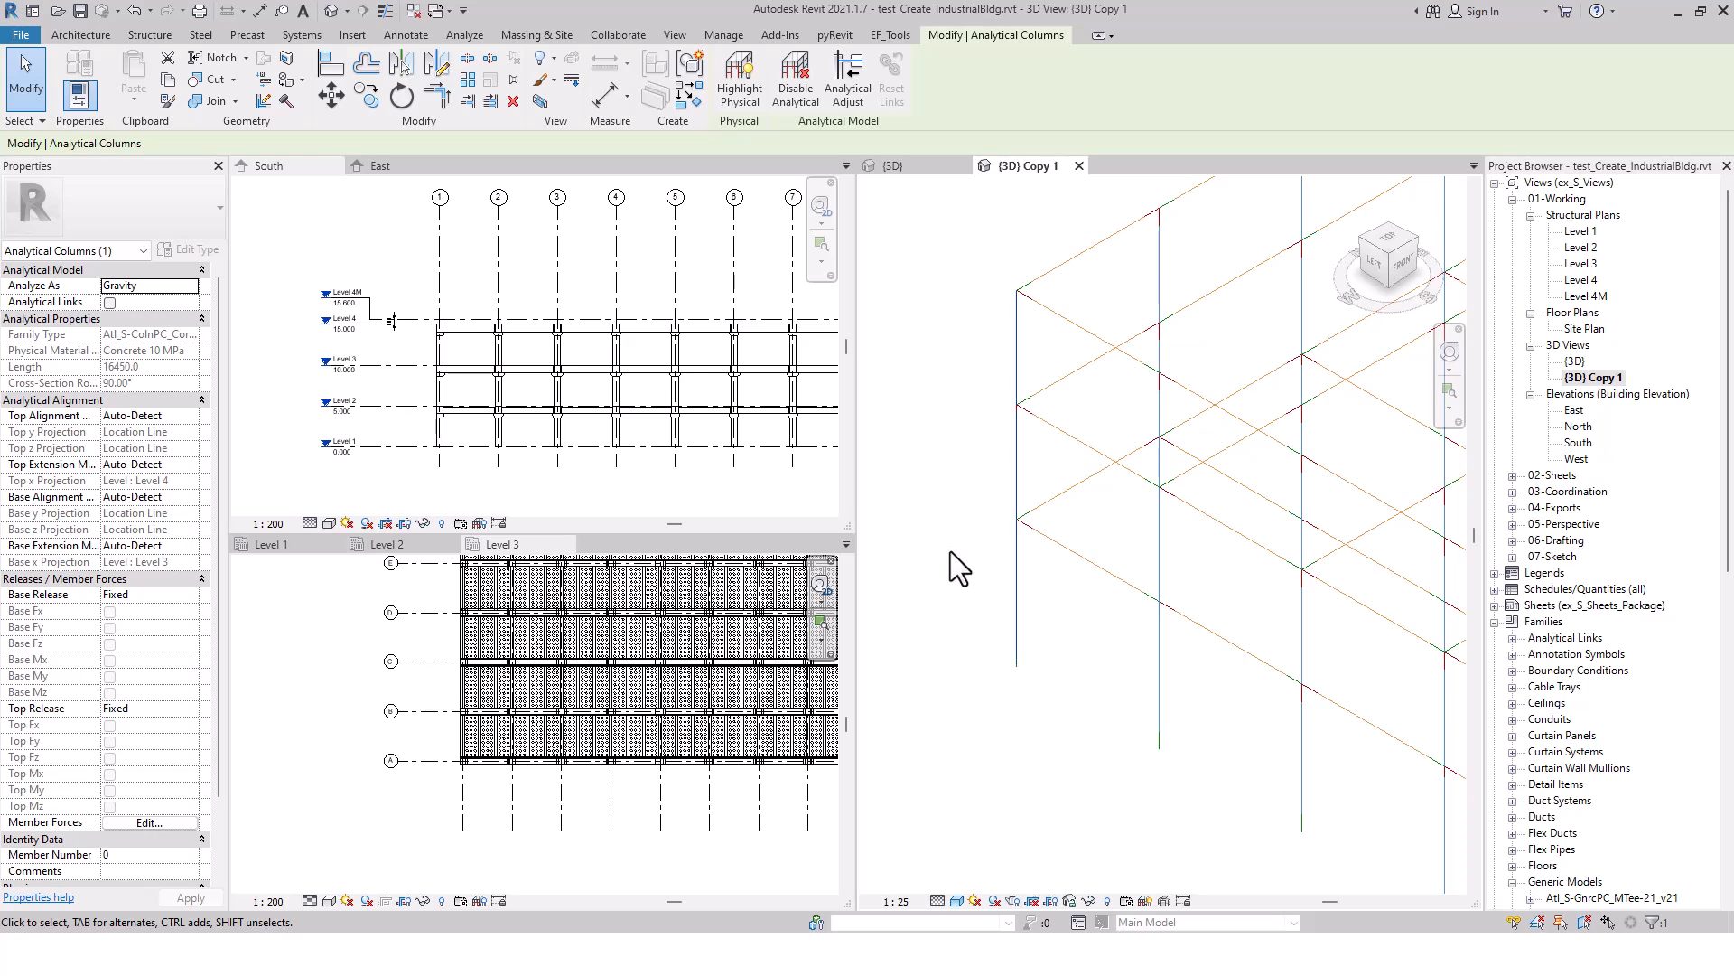
scroll(950, 551, down, 5)
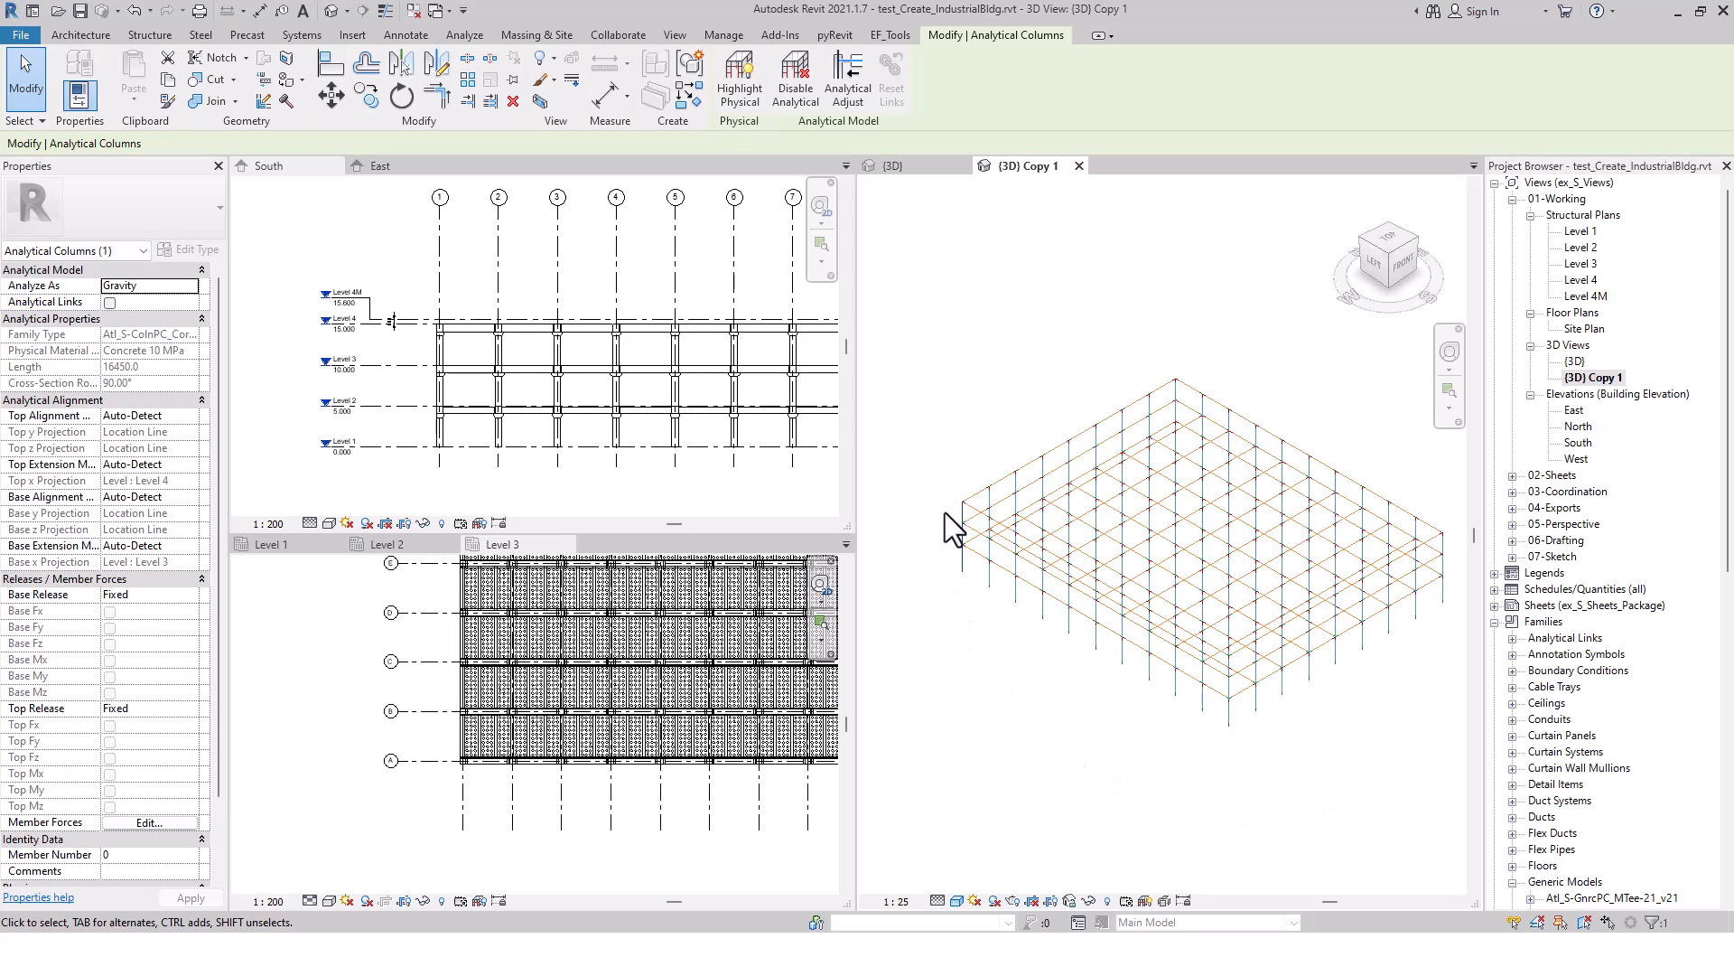
scroll(947, 524, up, 2)
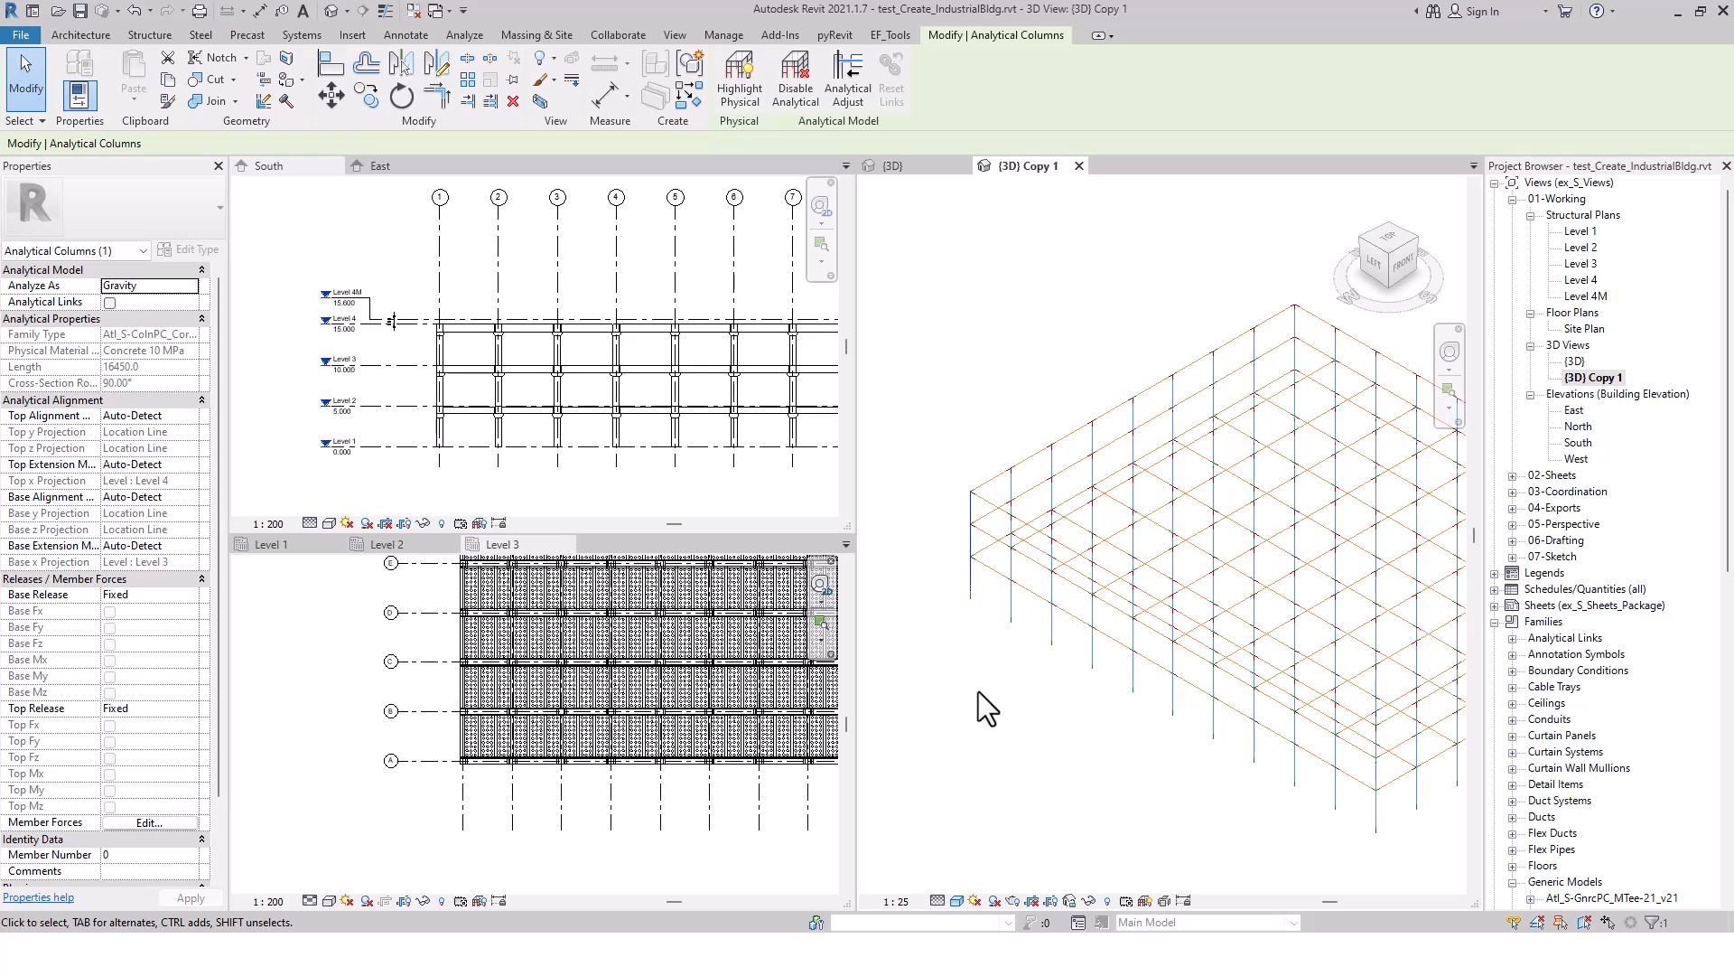
scroll(1014, 730, down, 3)
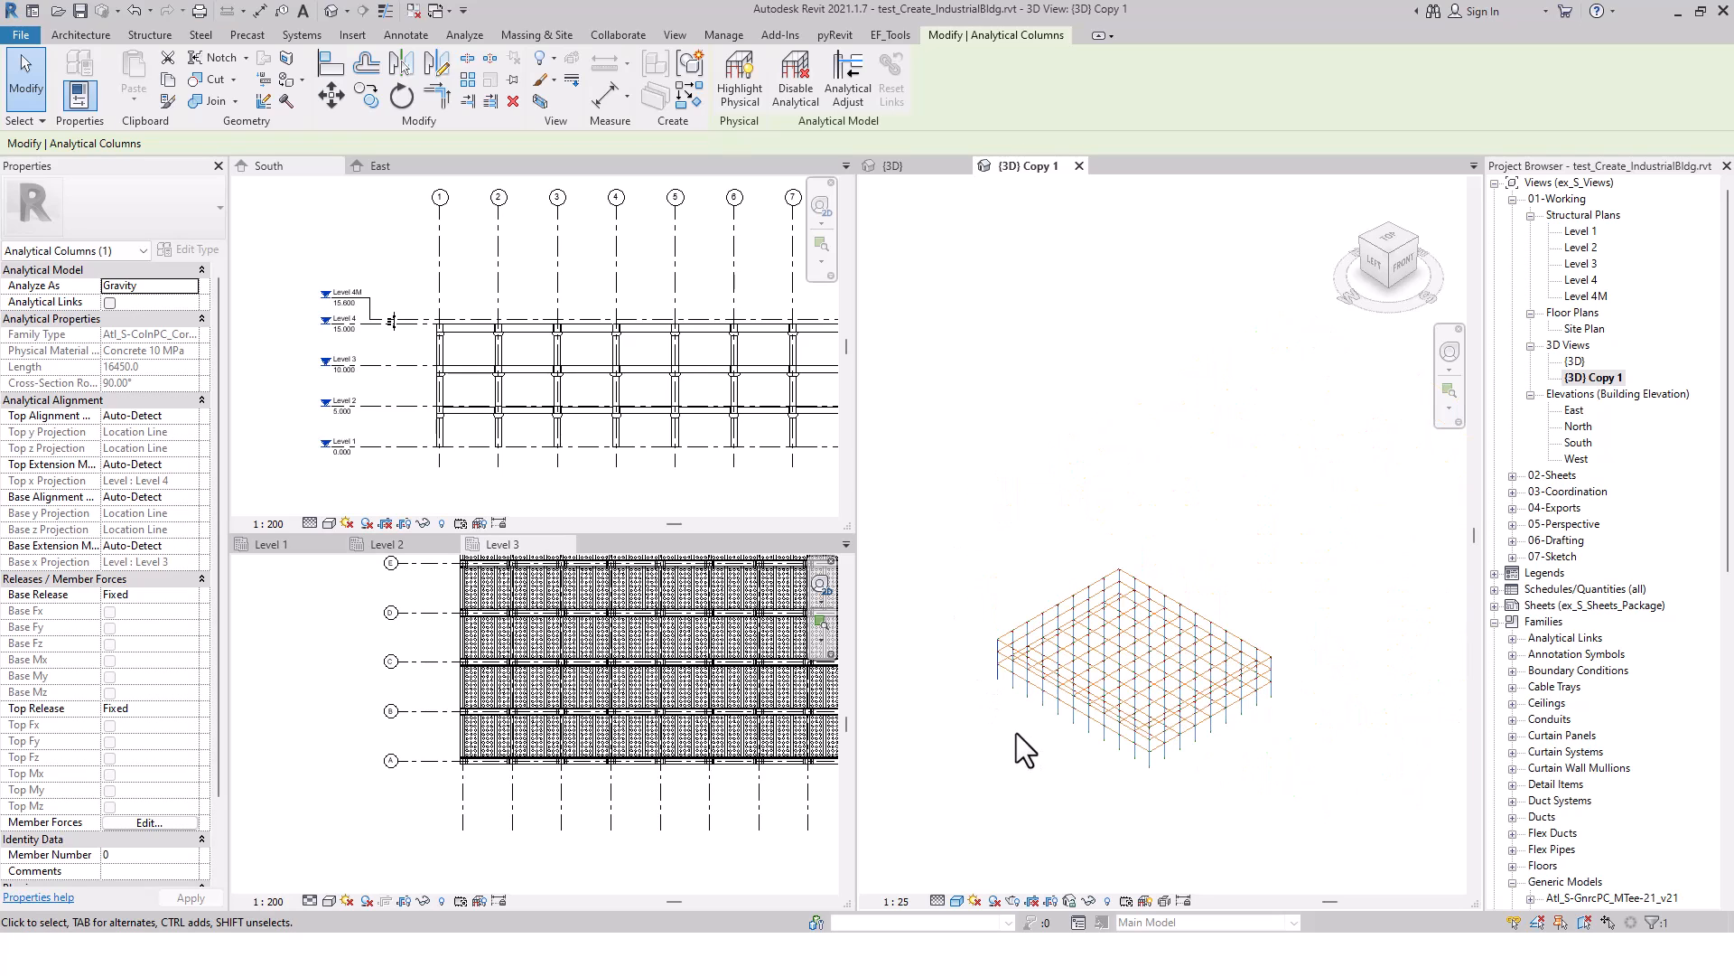
middle_drag(1018, 747, 1128, 675)
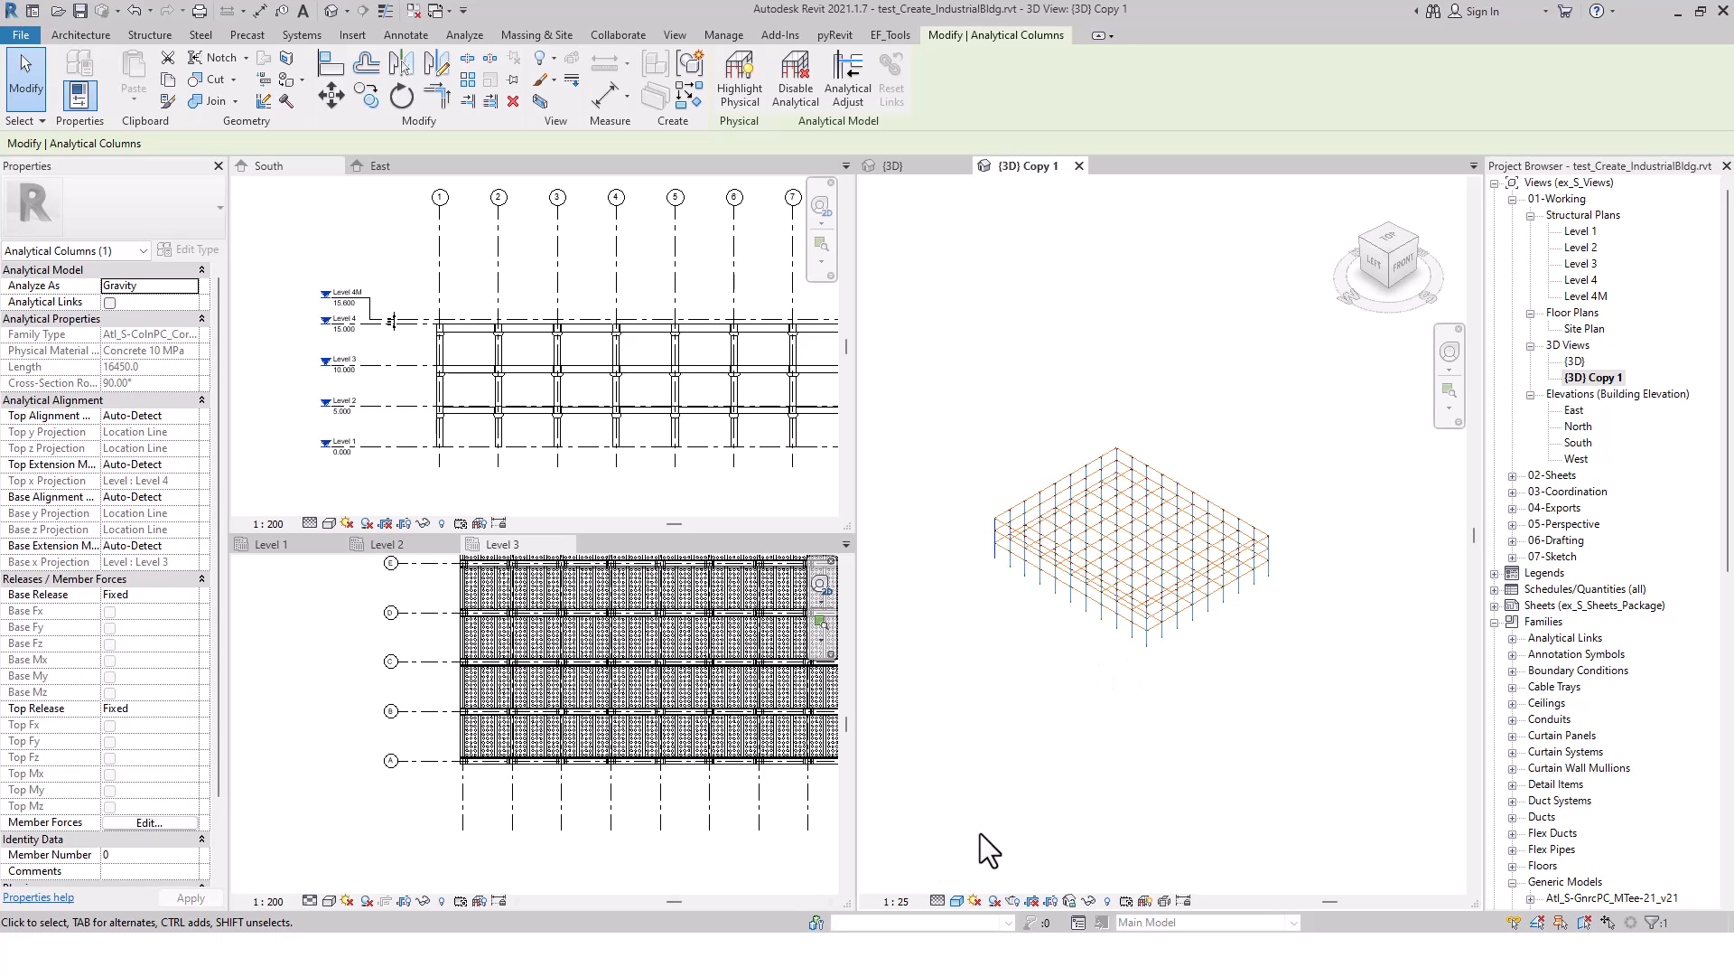
Select all the stacked analytical columns at that corner to check their extents, and clear the selection
key(alt)
scroll(985, 564, up, 5)
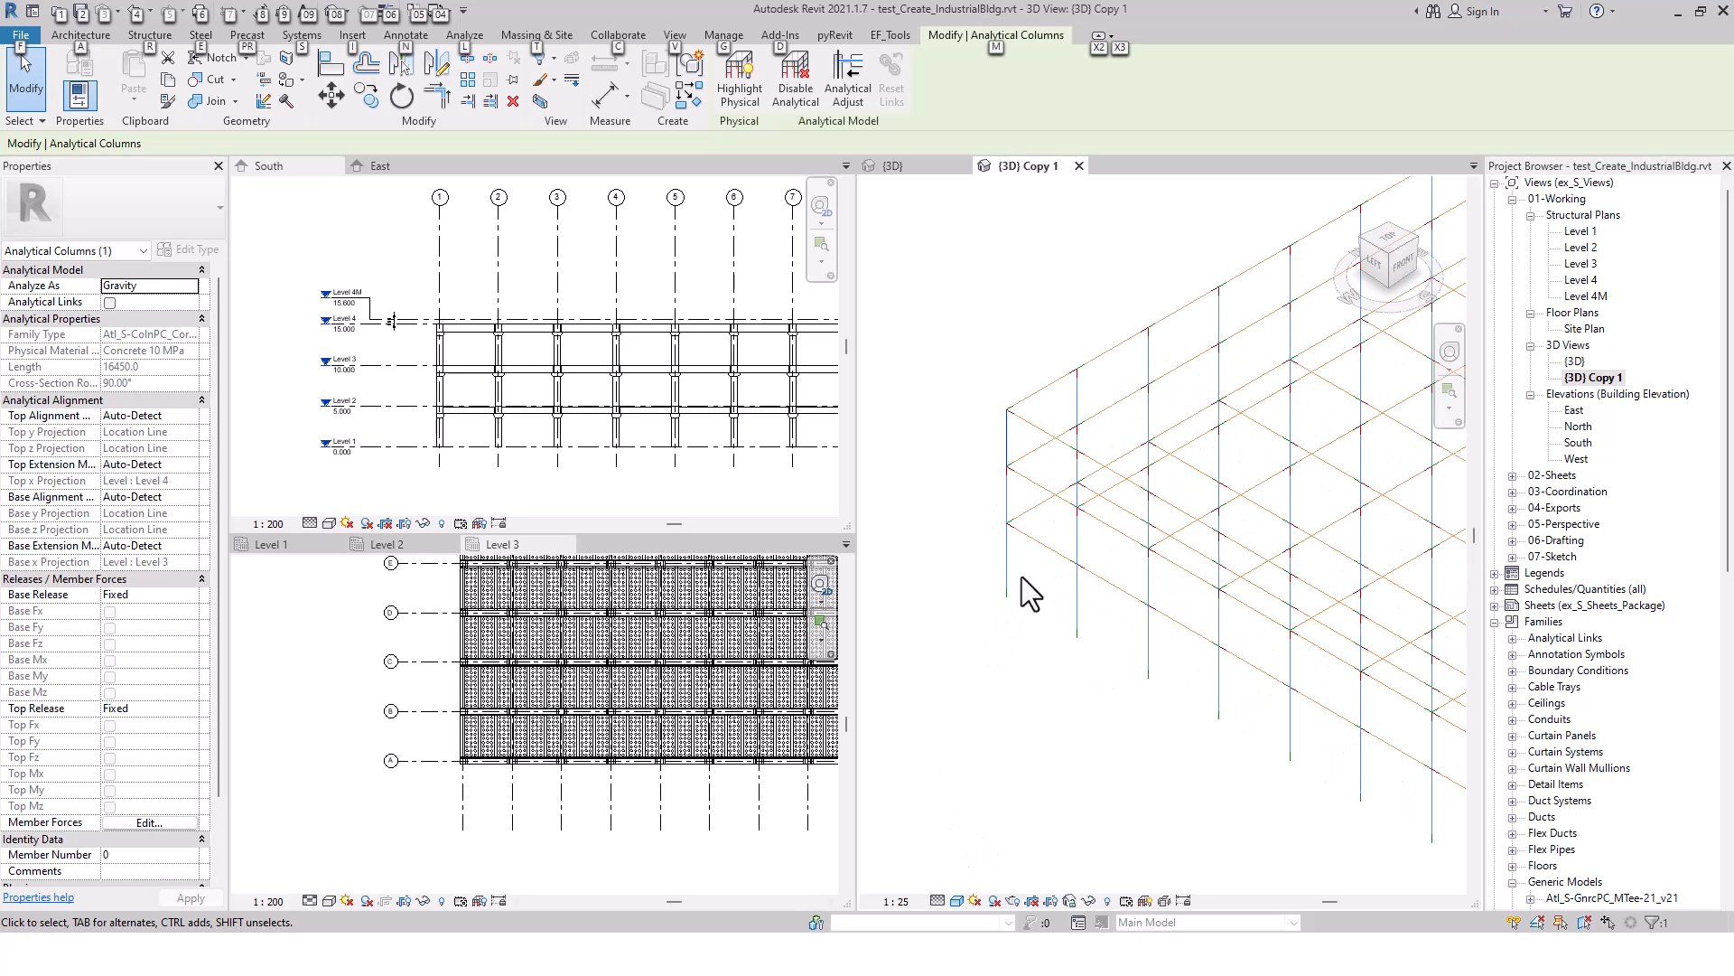
drag(1021, 569, 986, 578)
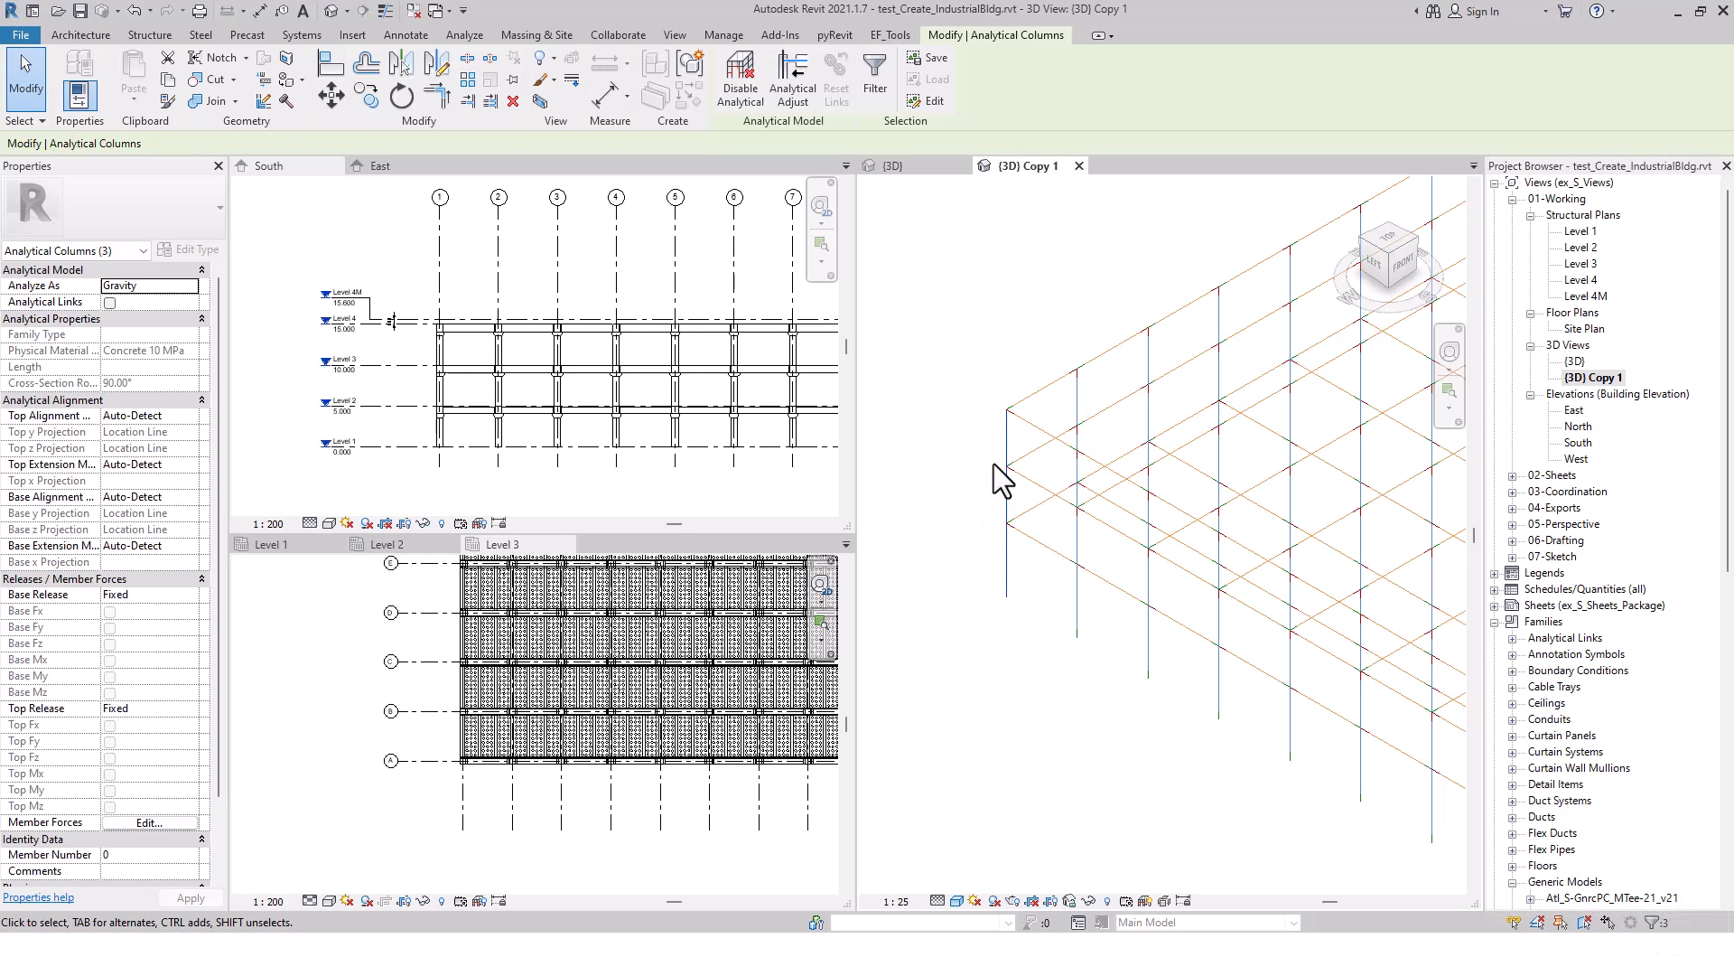
click(1012, 651)
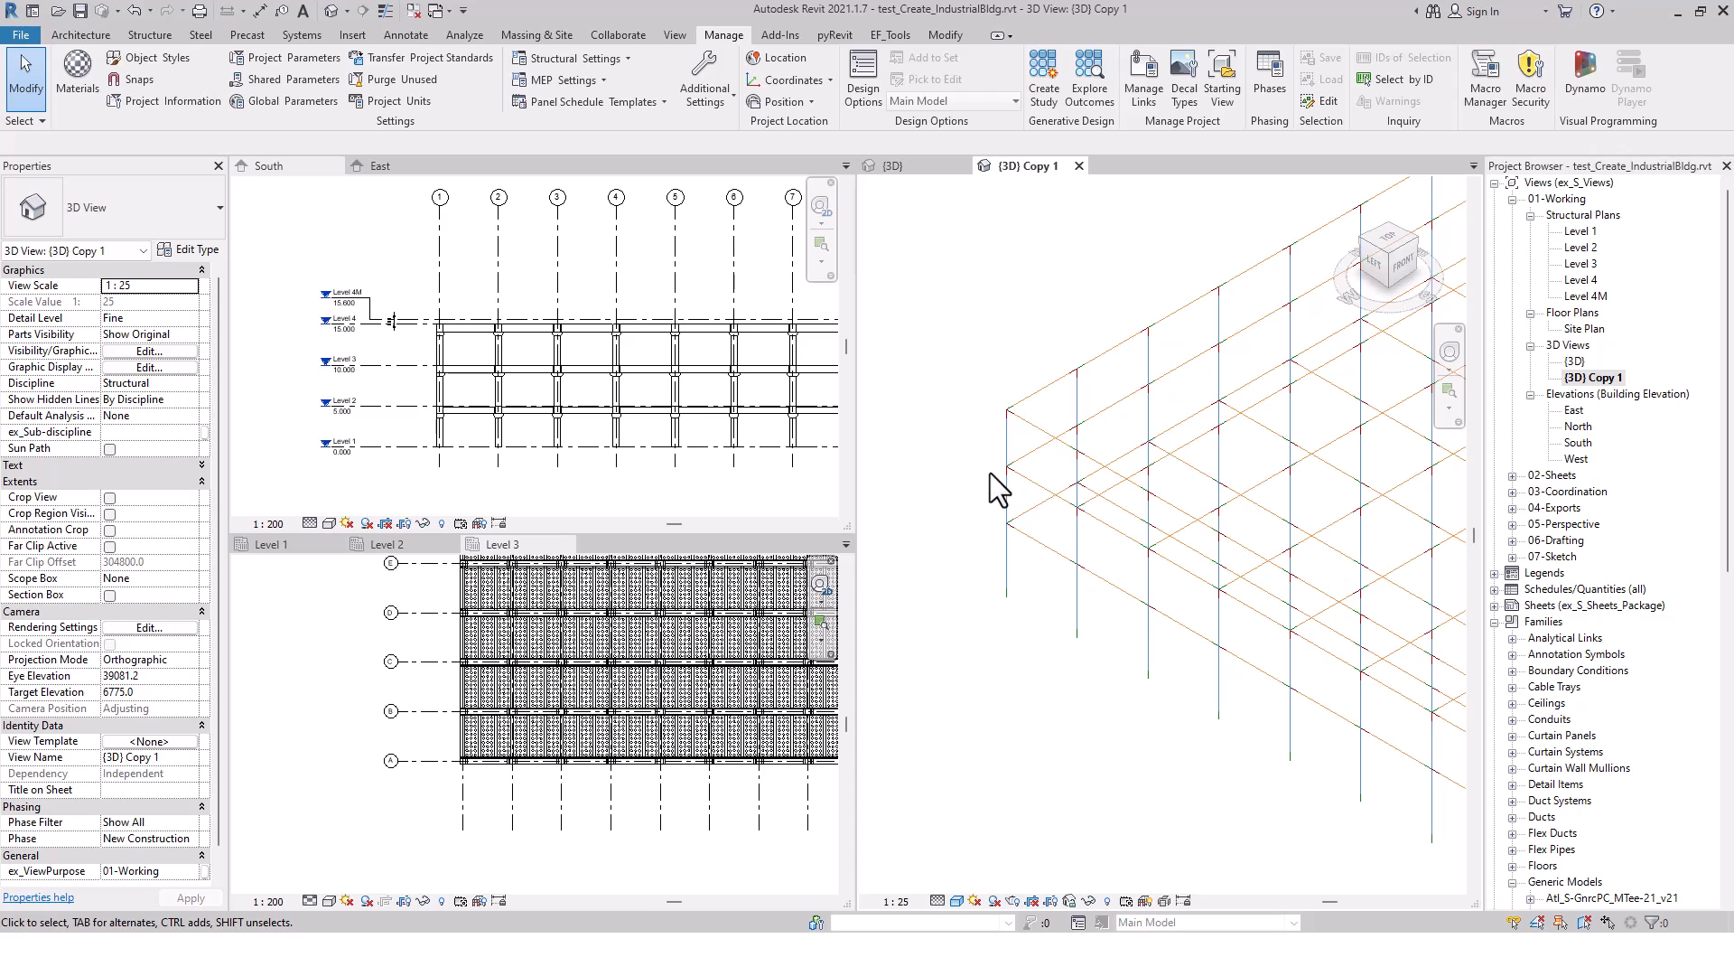
scroll(950, 620, down, 1)
scroll(950, 620, down, 1)
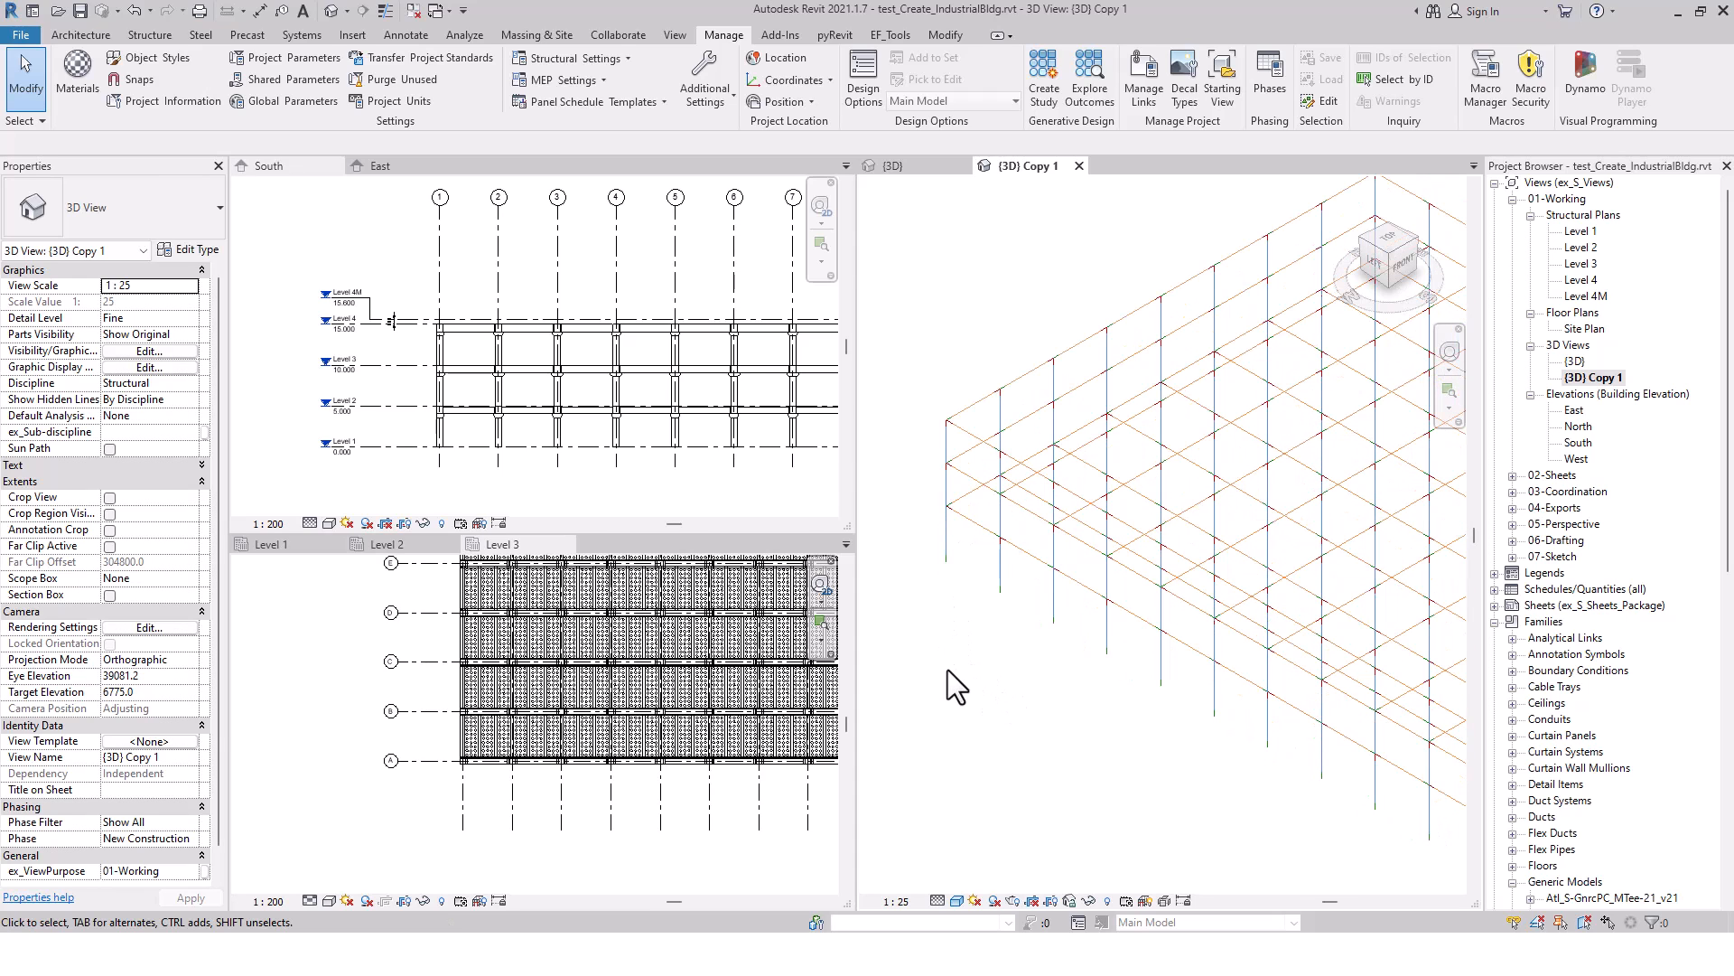
Bring Dynamo Player back, return to its script list and run Bldg-Reset_PC-Coln_Analytical_v2.6 to reset the column analytical lines
key(alt+Tab)
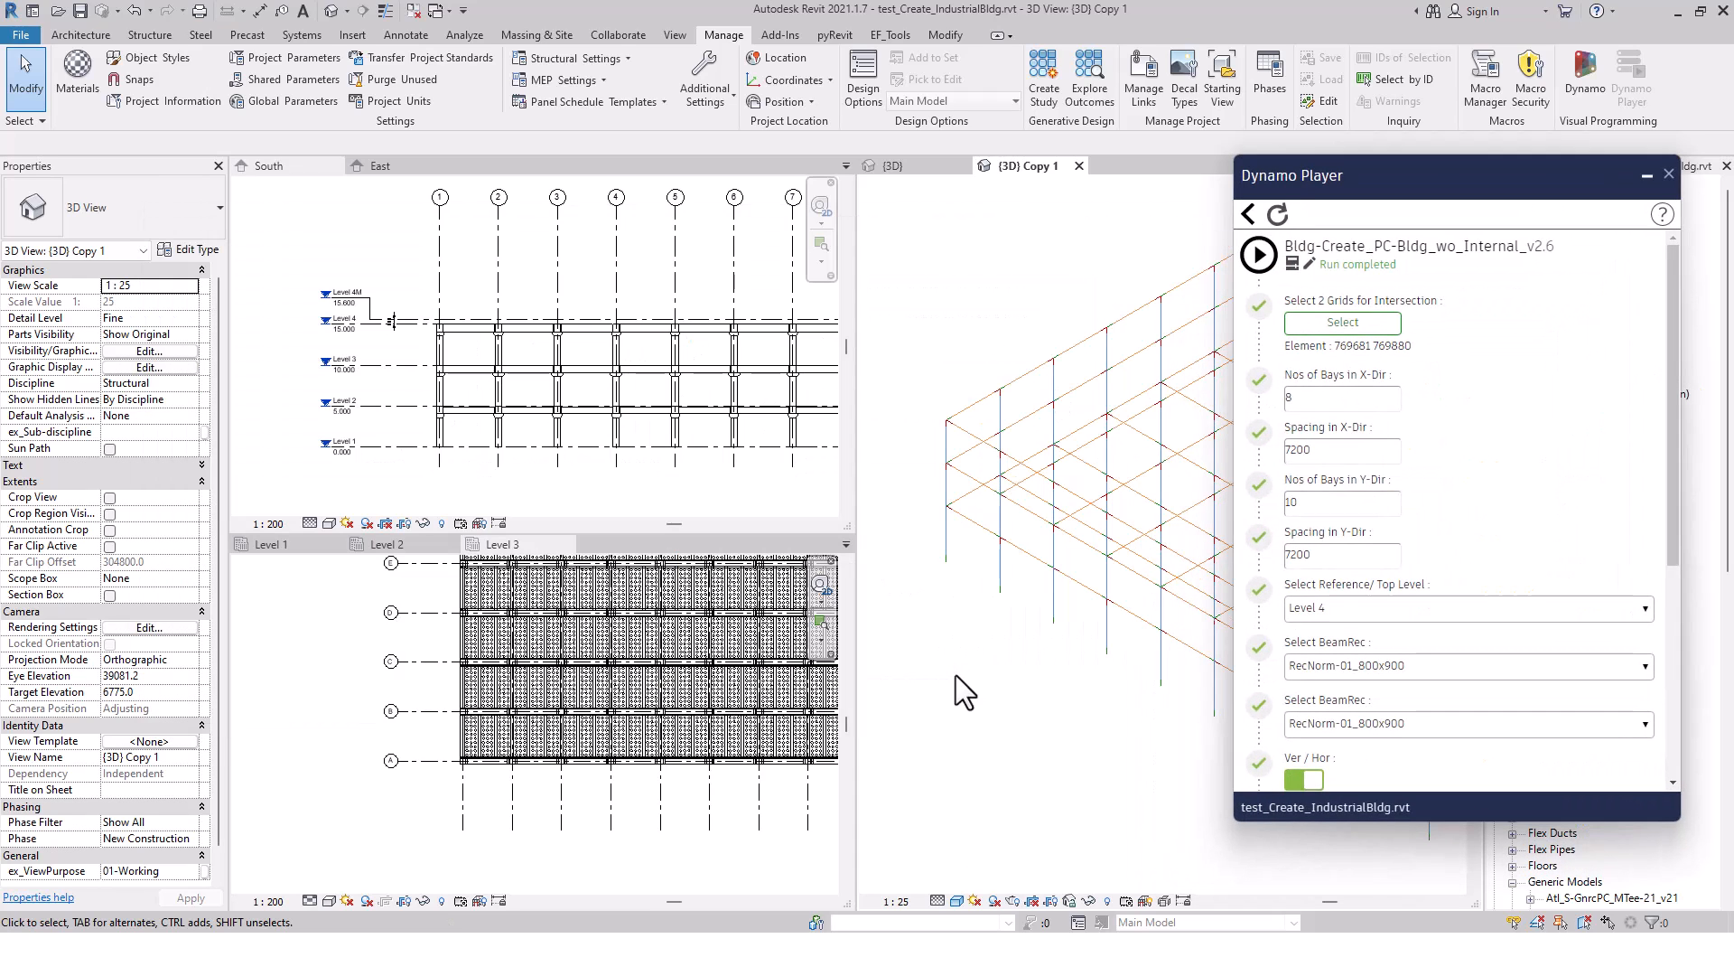
click(1248, 213)
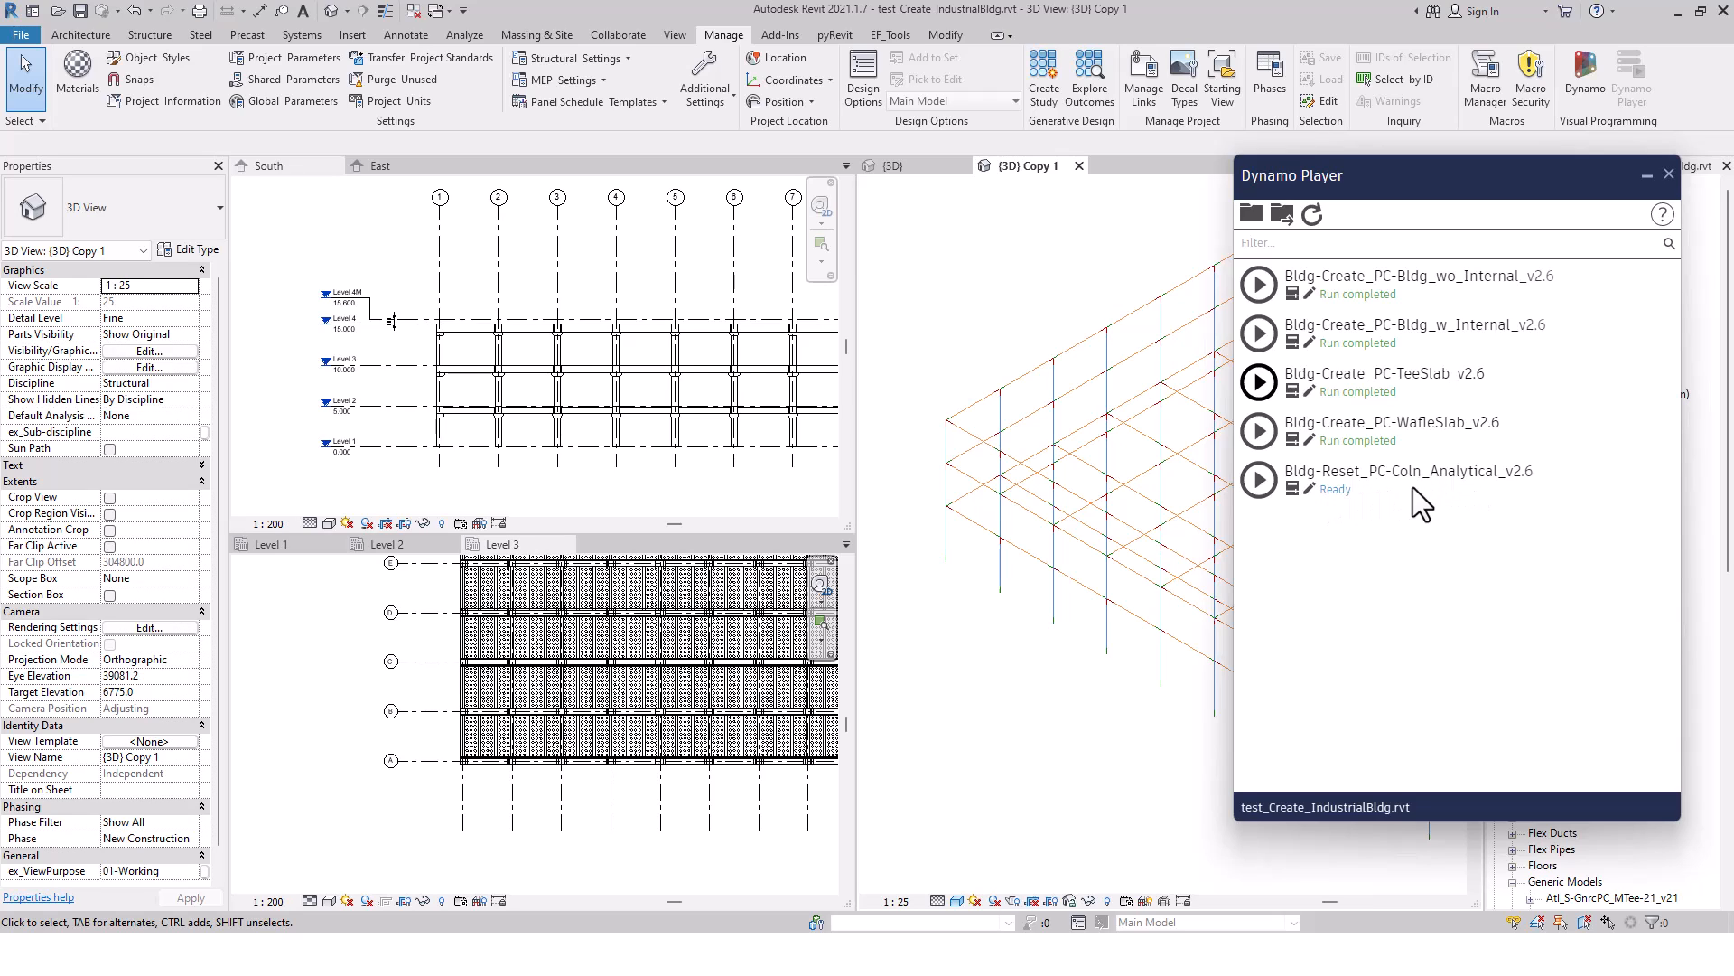
click(1292, 487)
click(1259, 479)
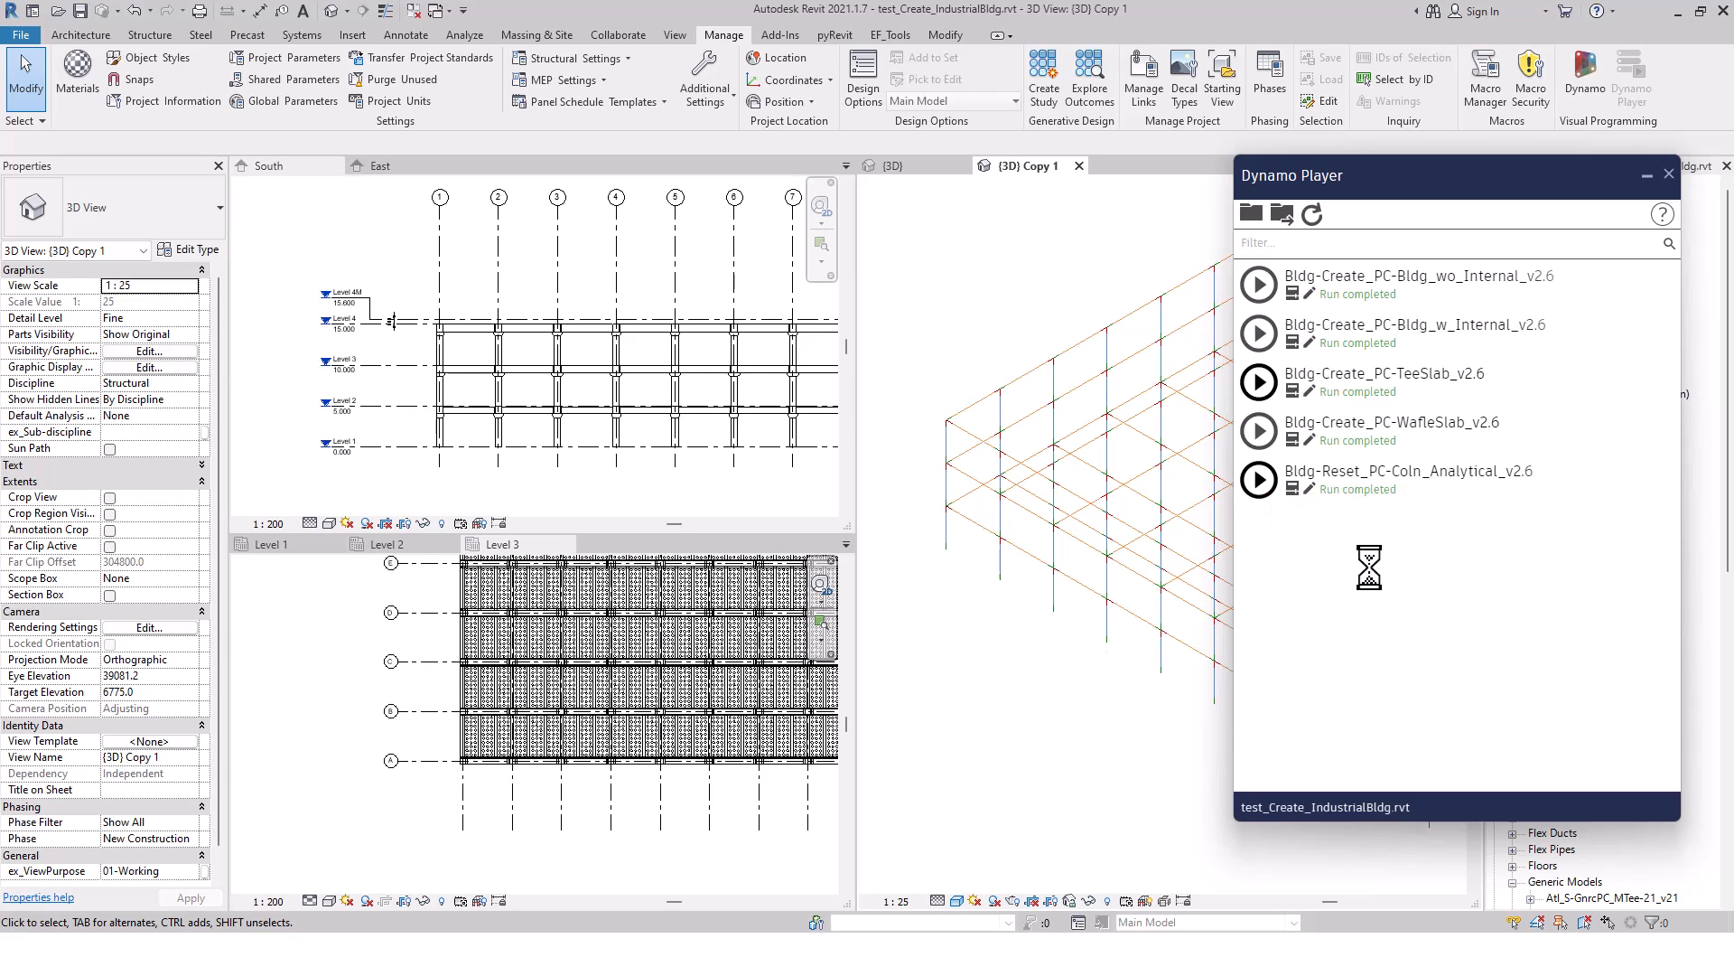
Check the lengths and level projections of the corner analytical columns from Level 1 up to Level 4
scroll(941, 525, up, 5)
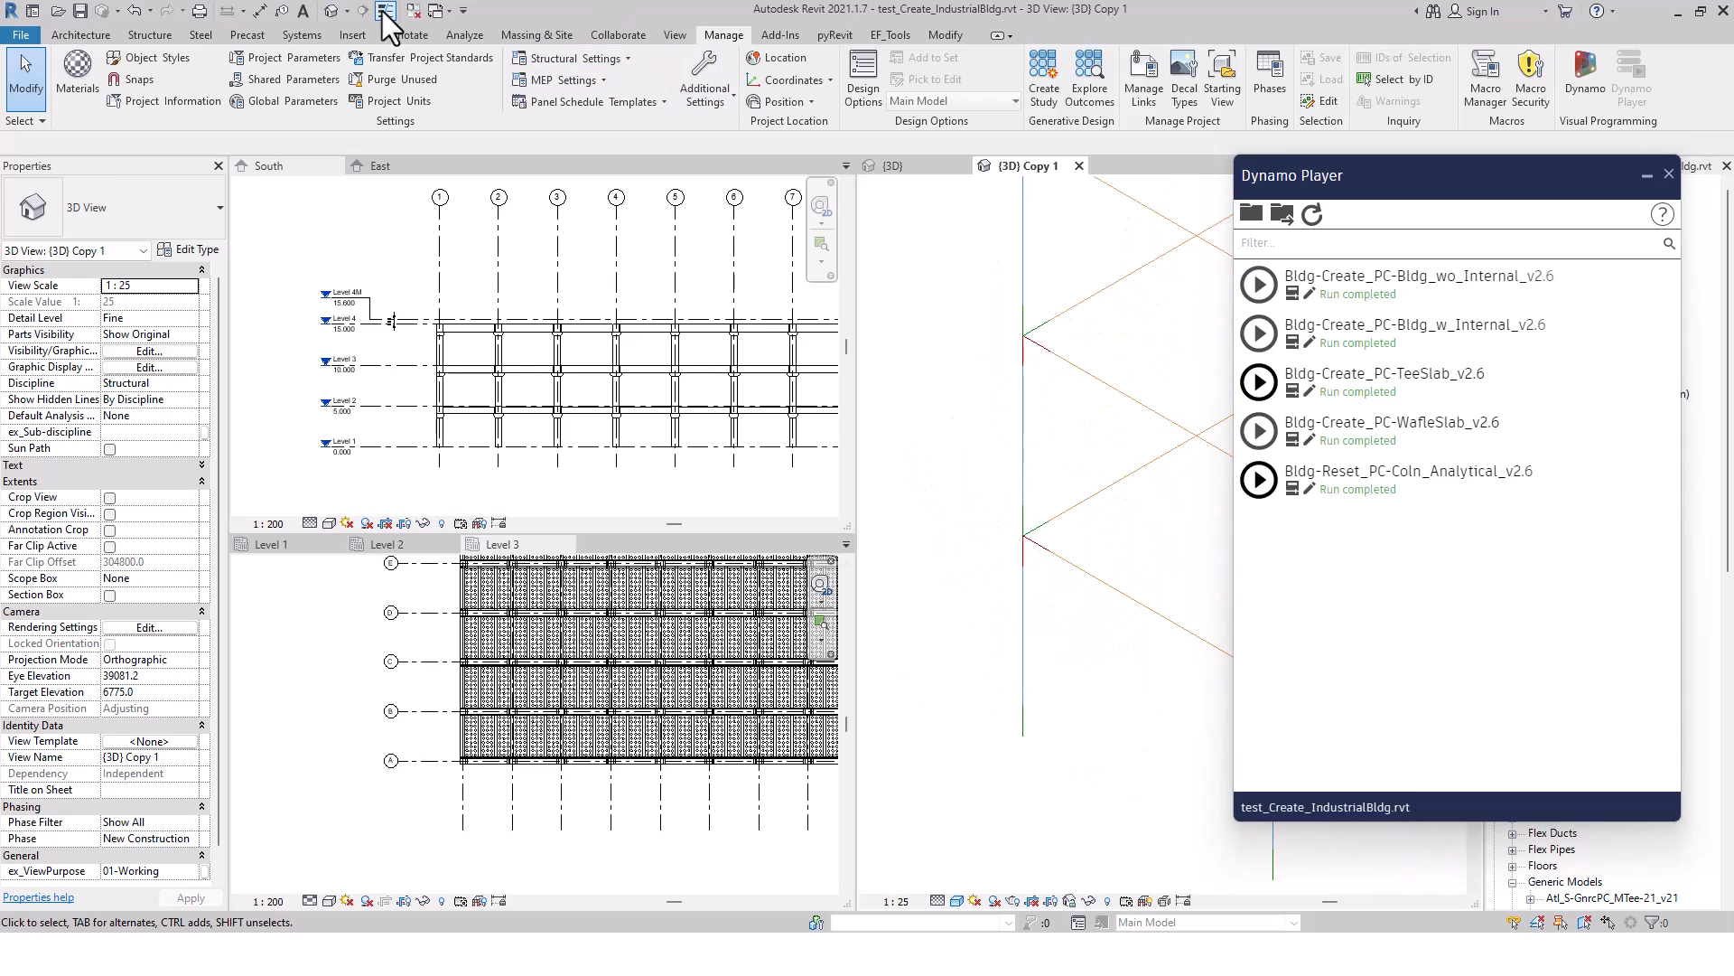
scroll(1034, 585, up, 2)
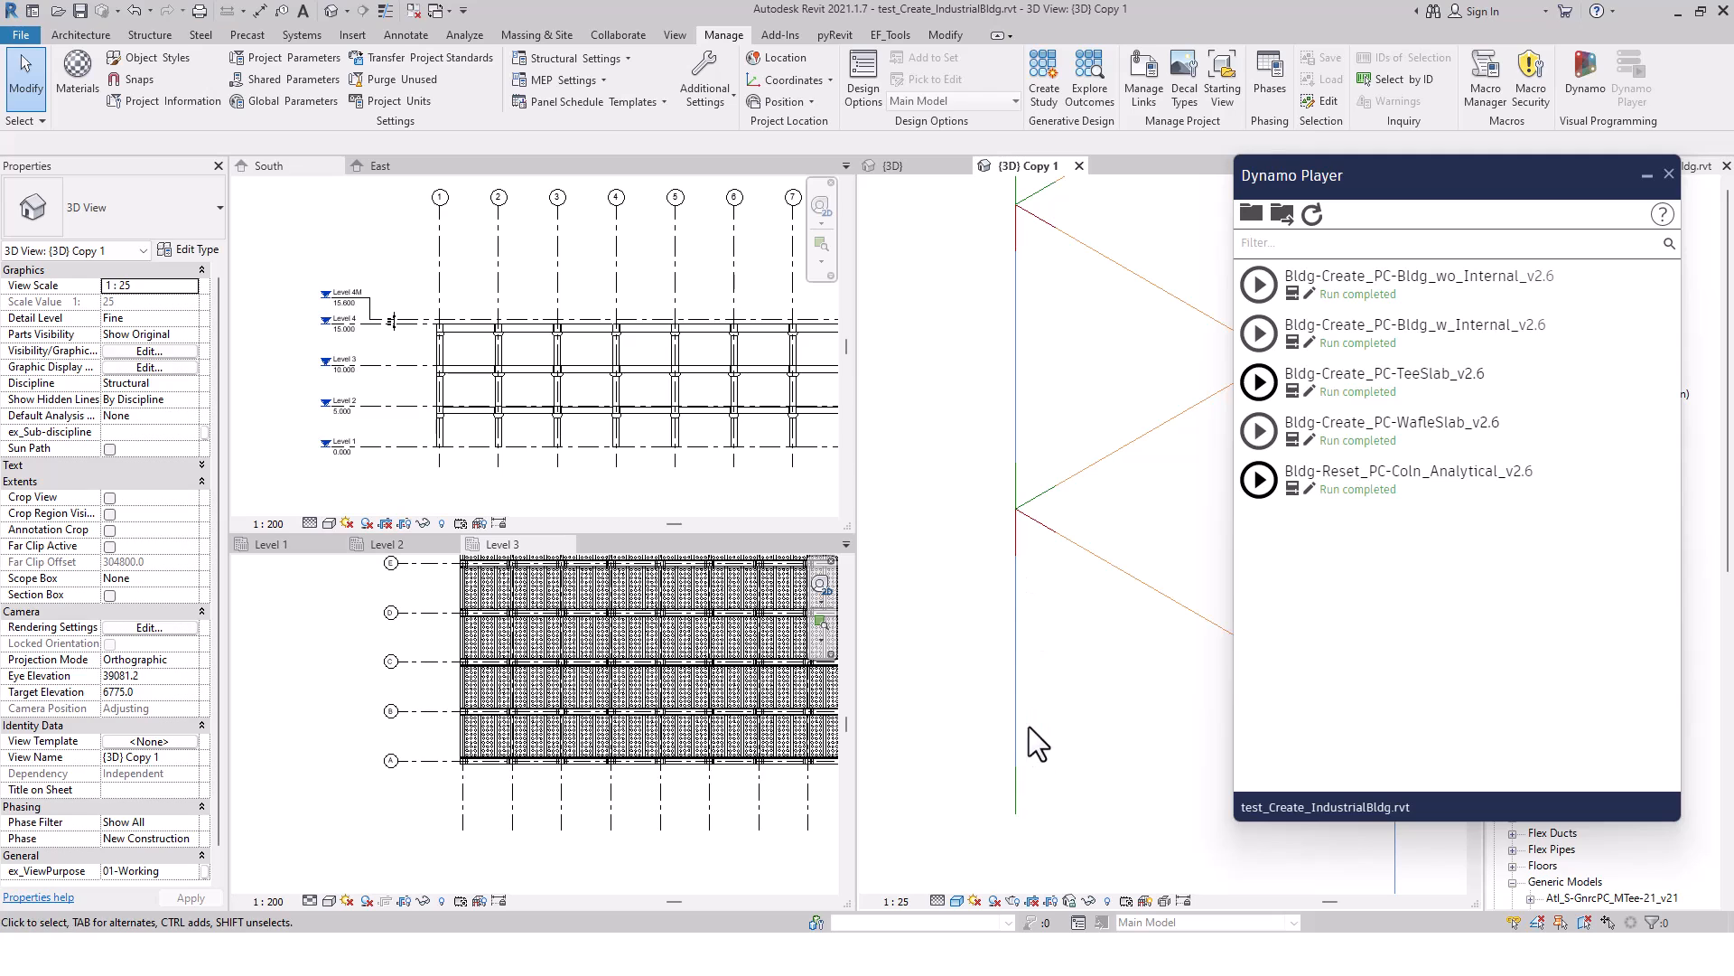
middle_drag(1028, 726, 983, 665)
click(969, 695)
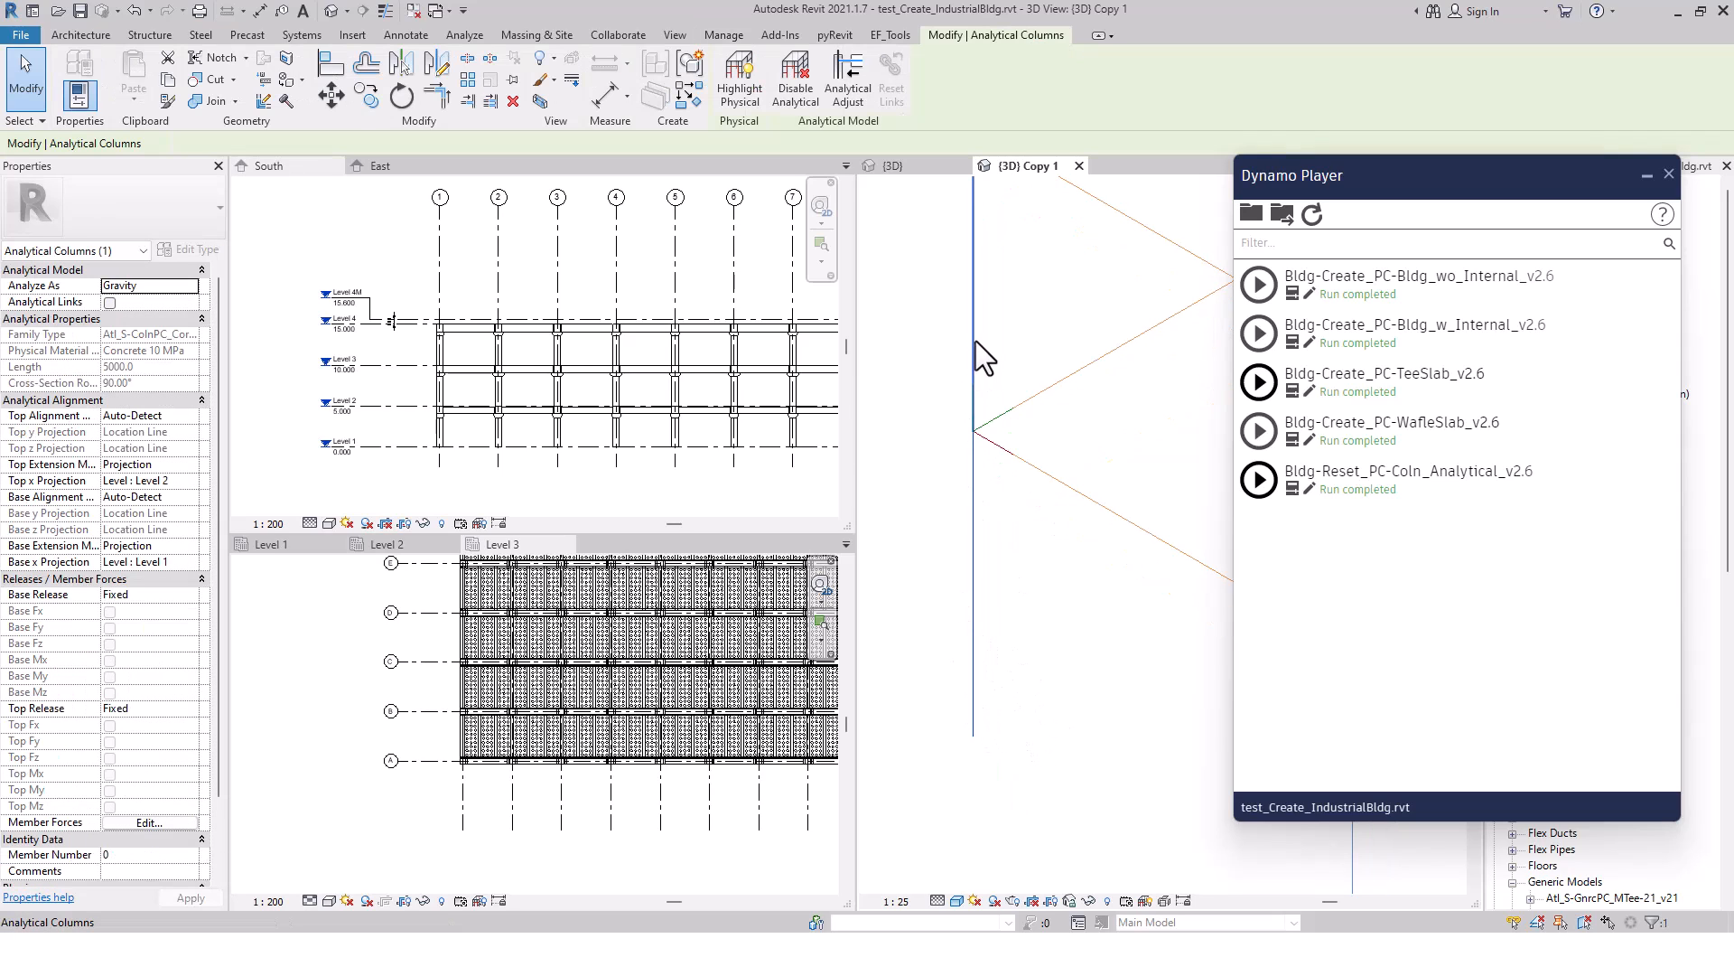
scroll(1010, 279, down, 1)
middle_drag(1010, 279, 974, 501)
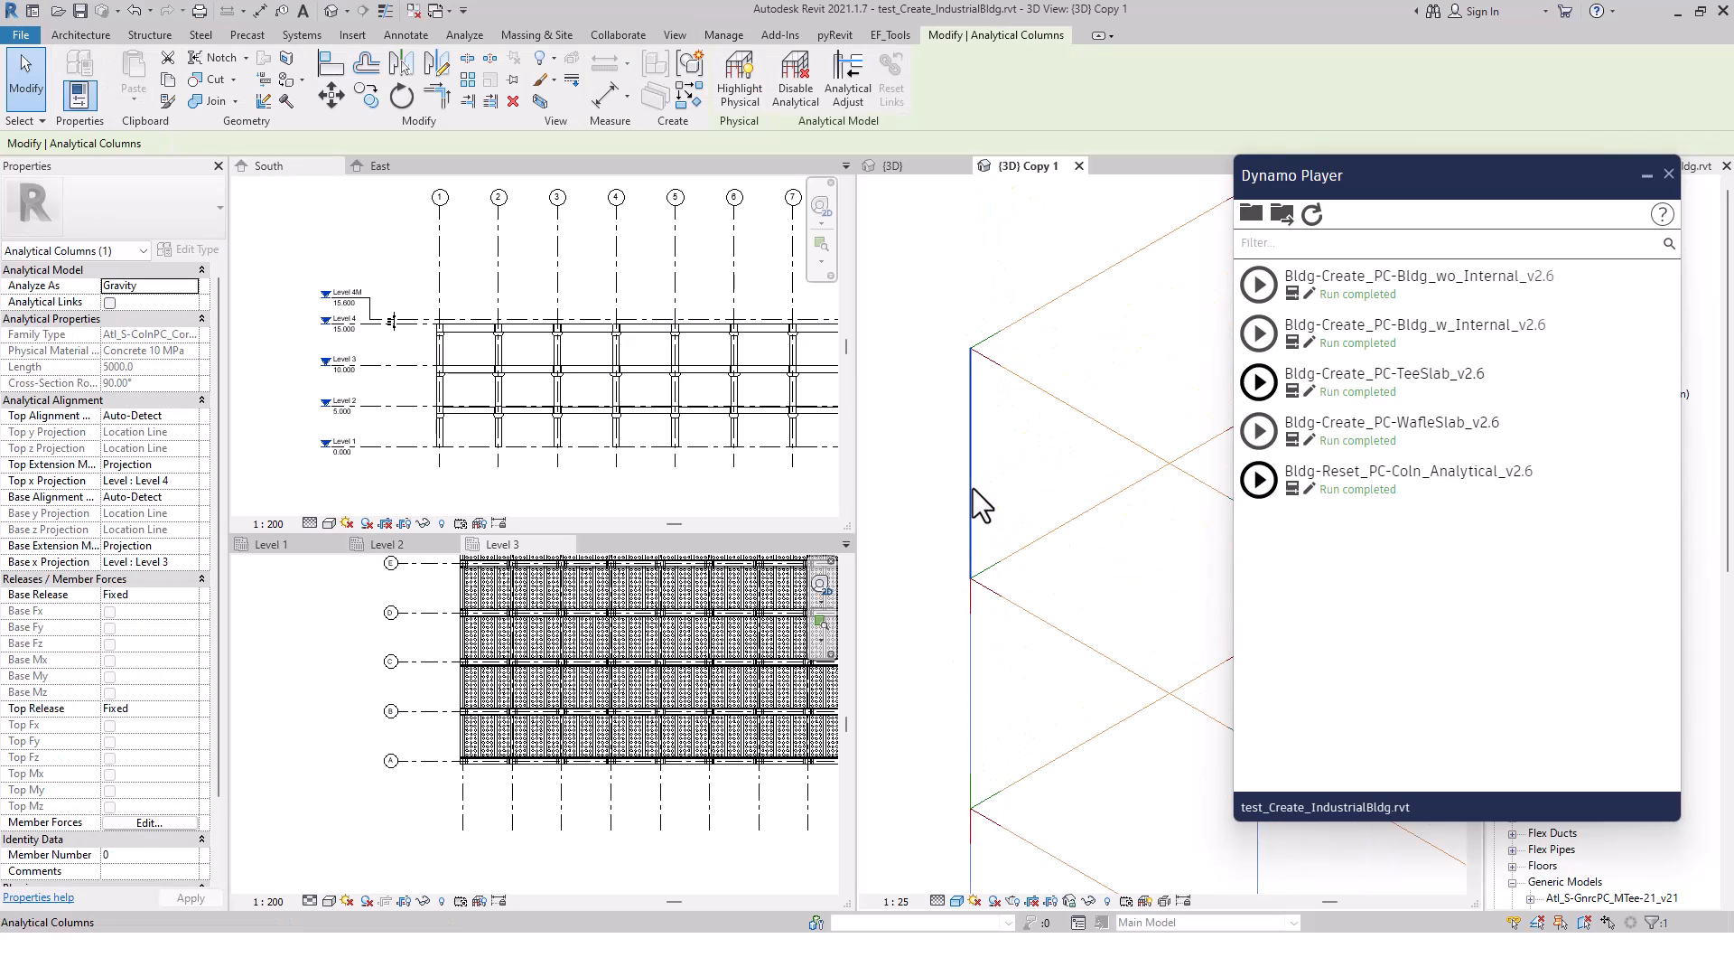
click(1017, 470)
scroll(1021, 474, down, 5)
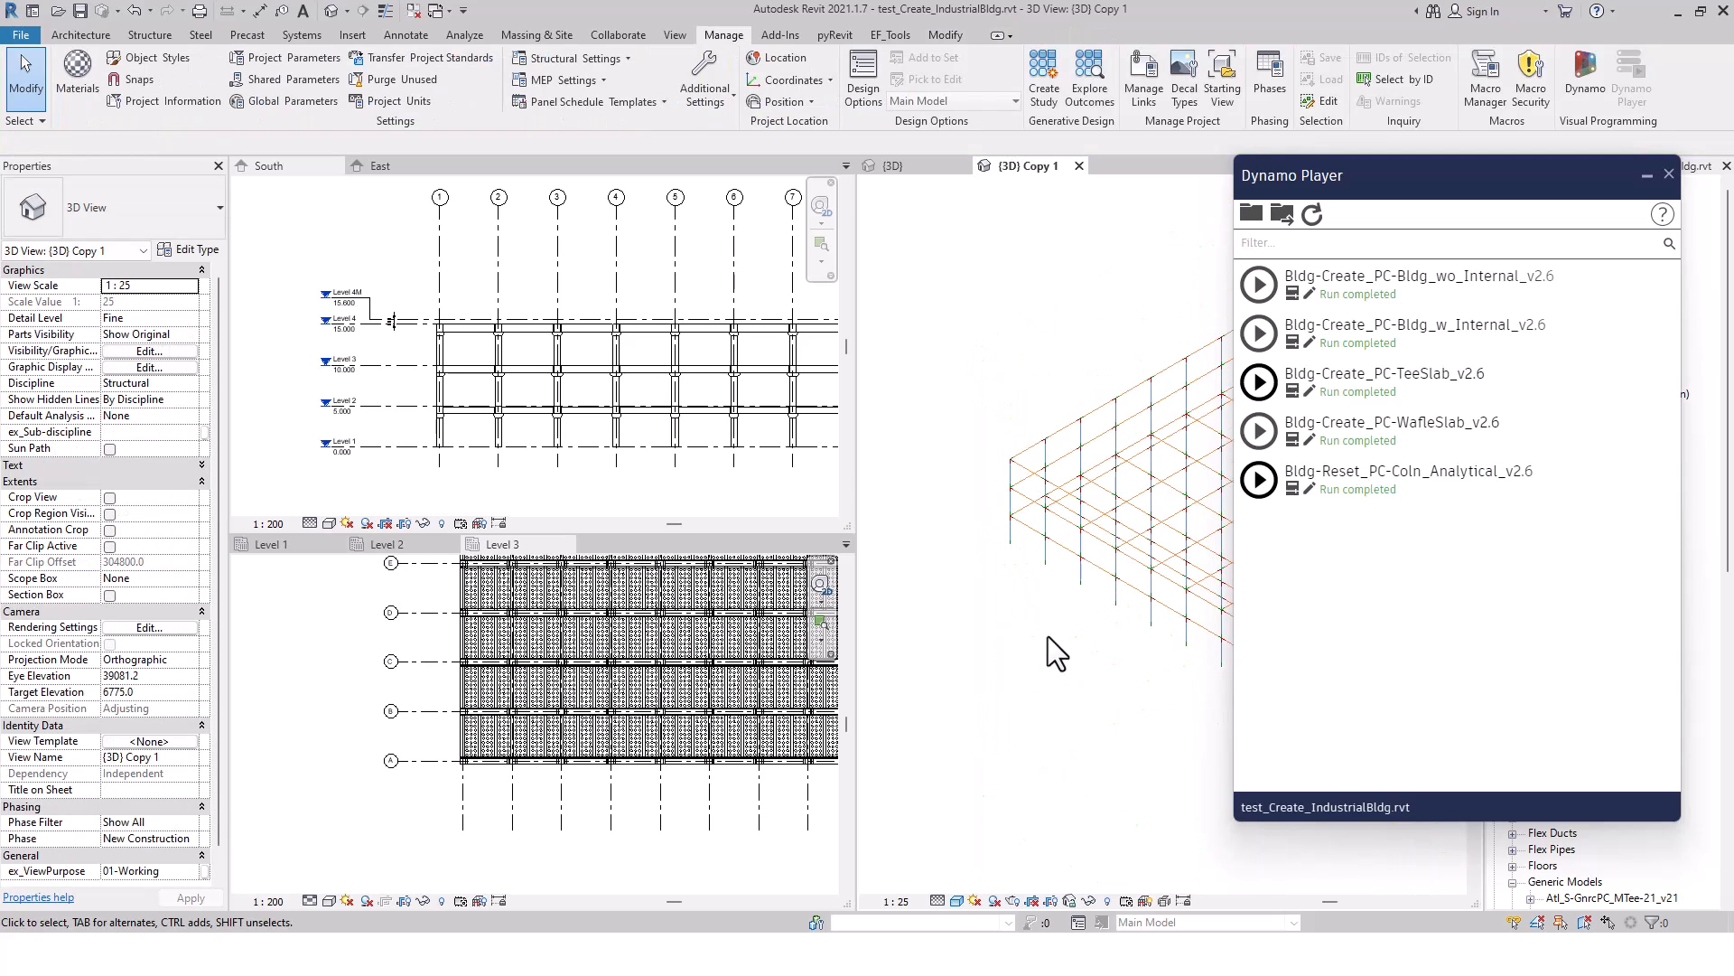
middle_drag(1048, 636, 927, 606)
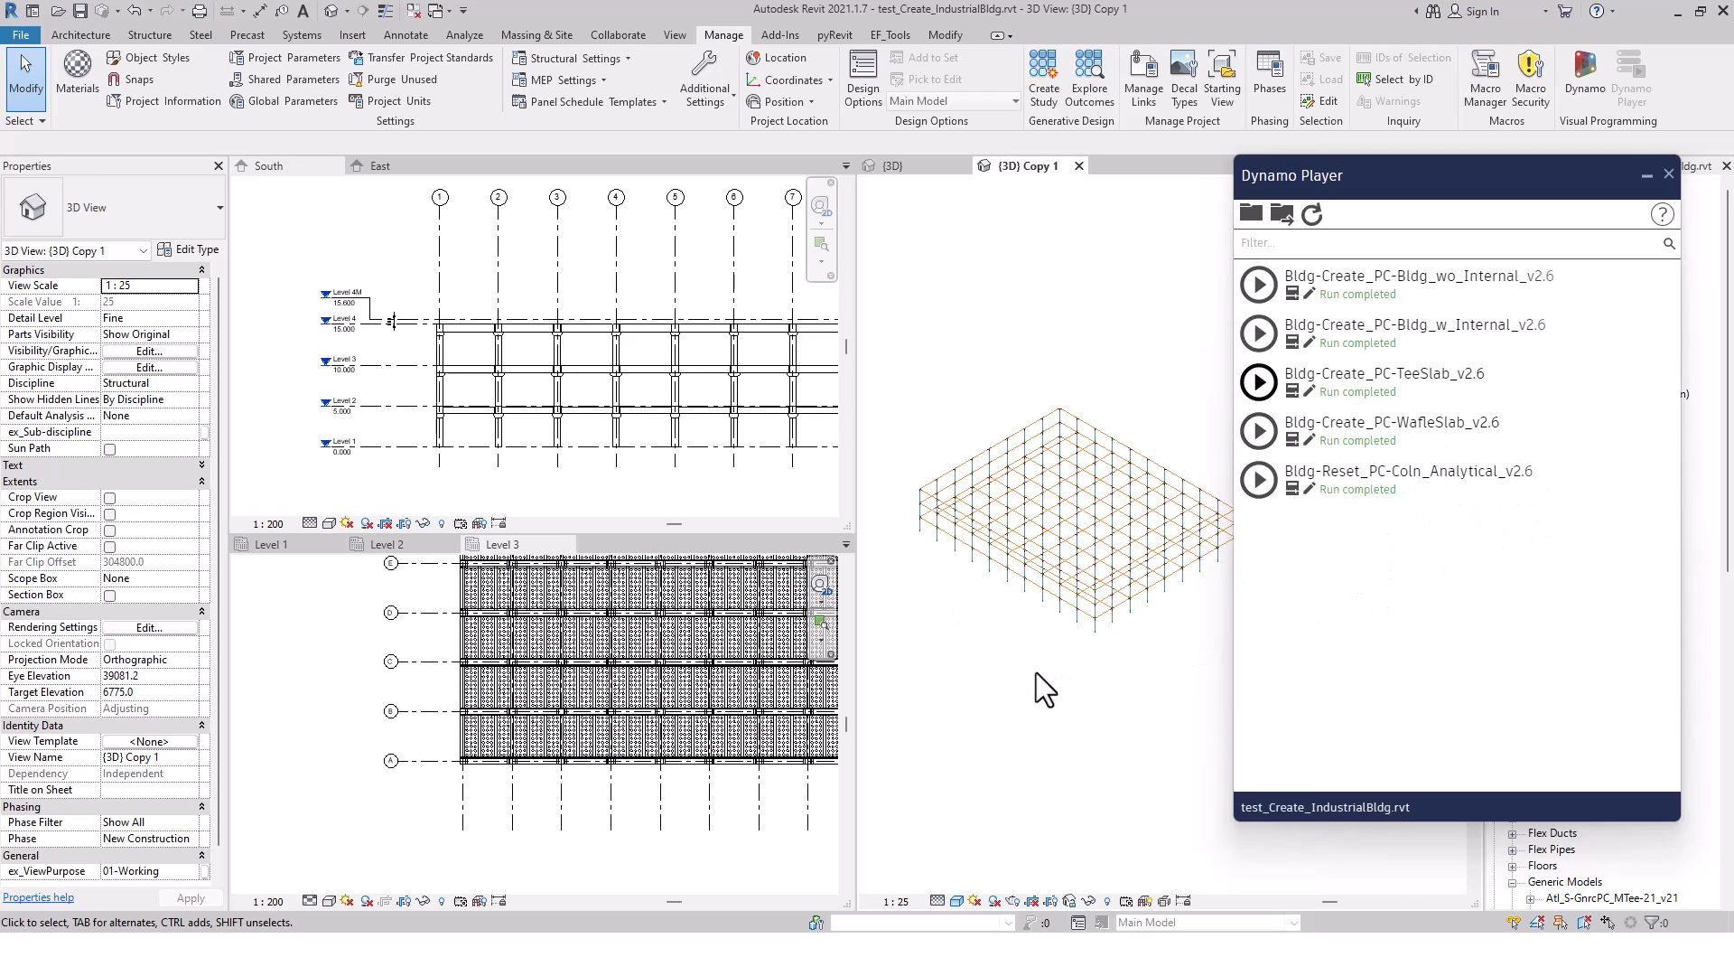
Open the {3D} view to review the whole precast building, and shift the Dynamo Player window away from the model
click(924, 162)
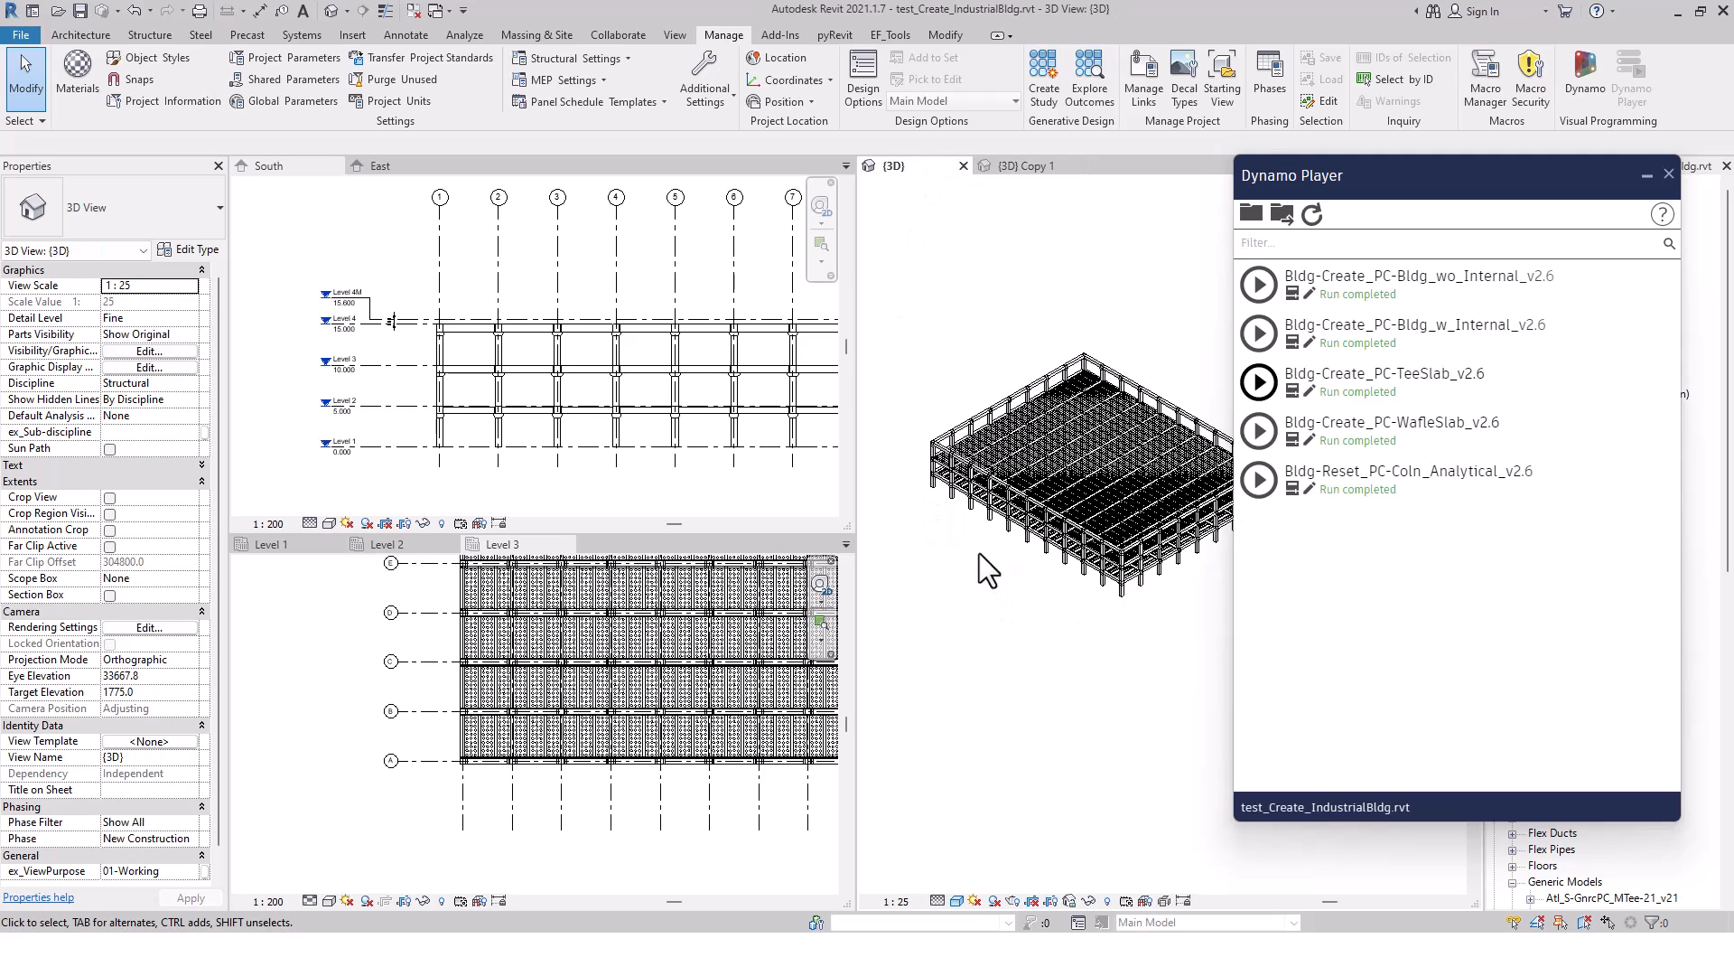
scroll(980, 553, up, 6)
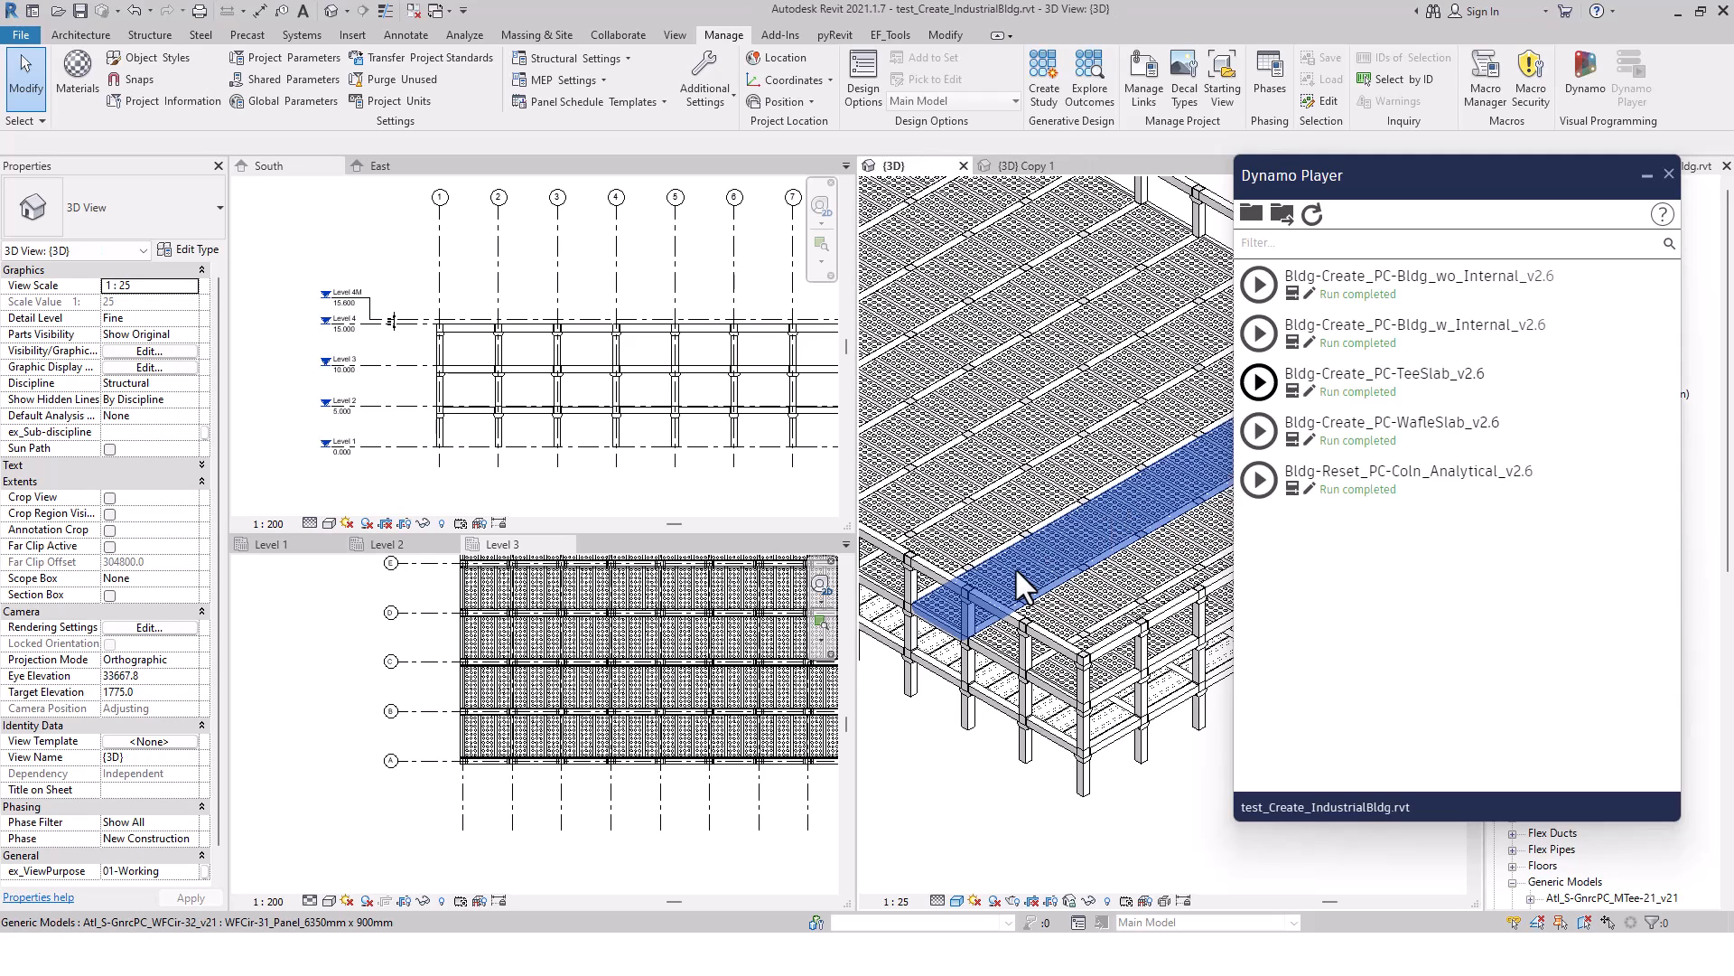
scroll(1051, 642, down, 8)
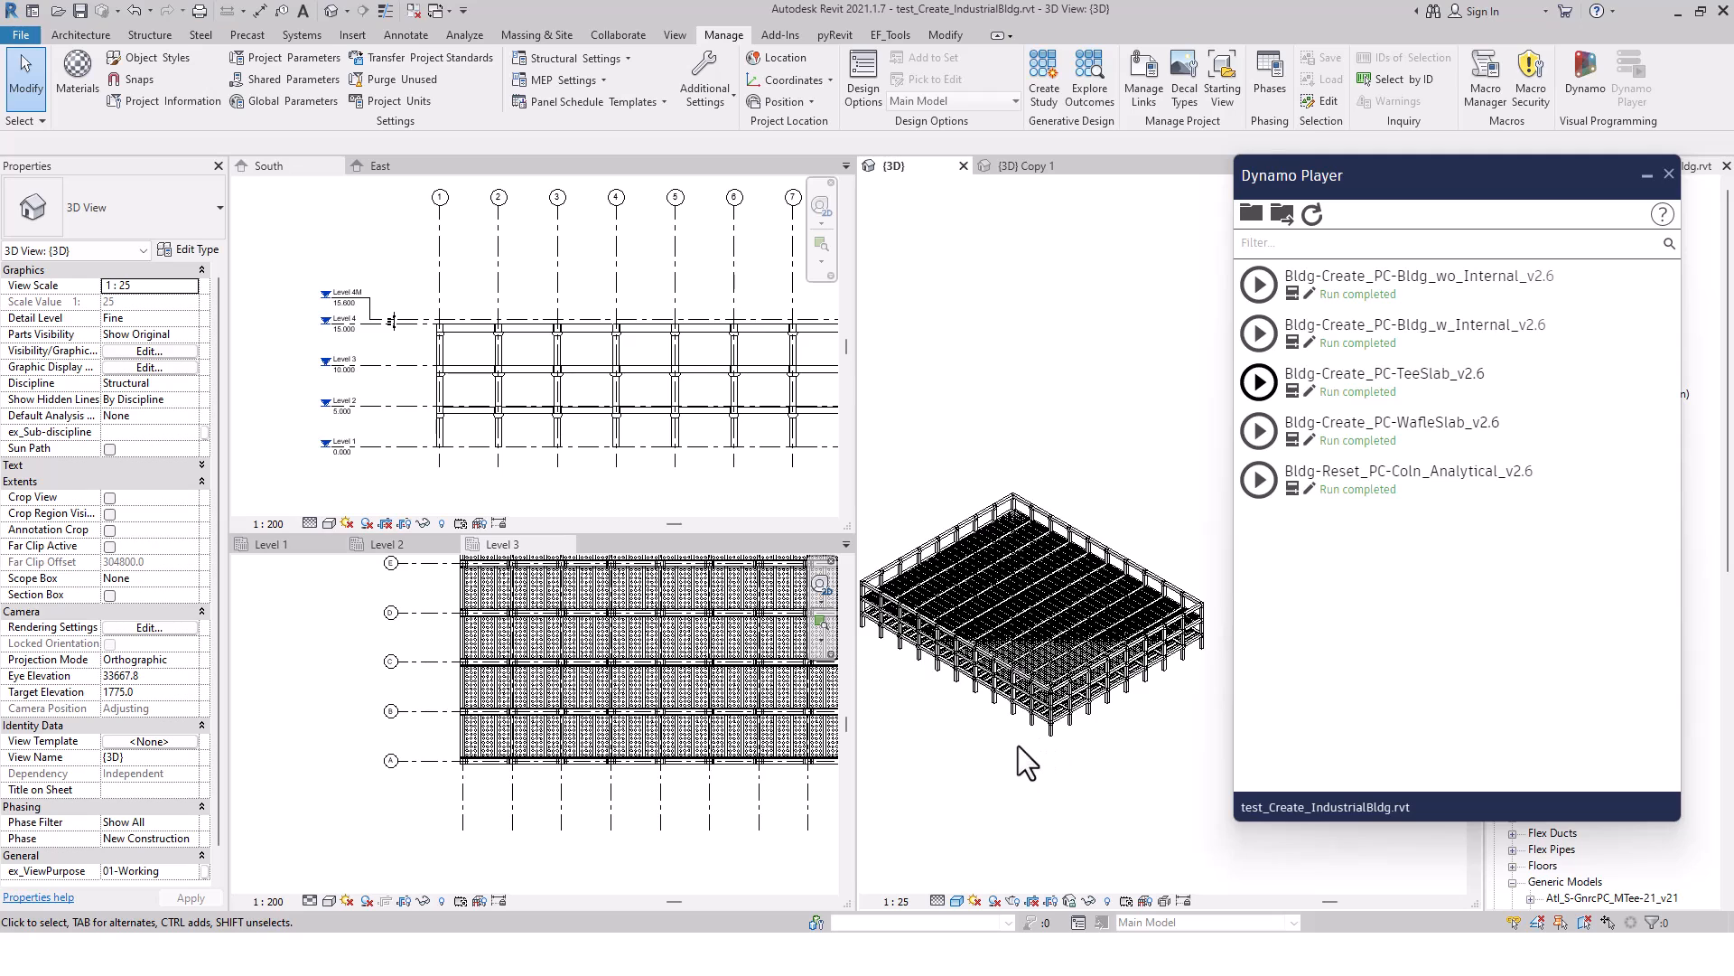
middle_drag(1154, 772, 1173, 723)
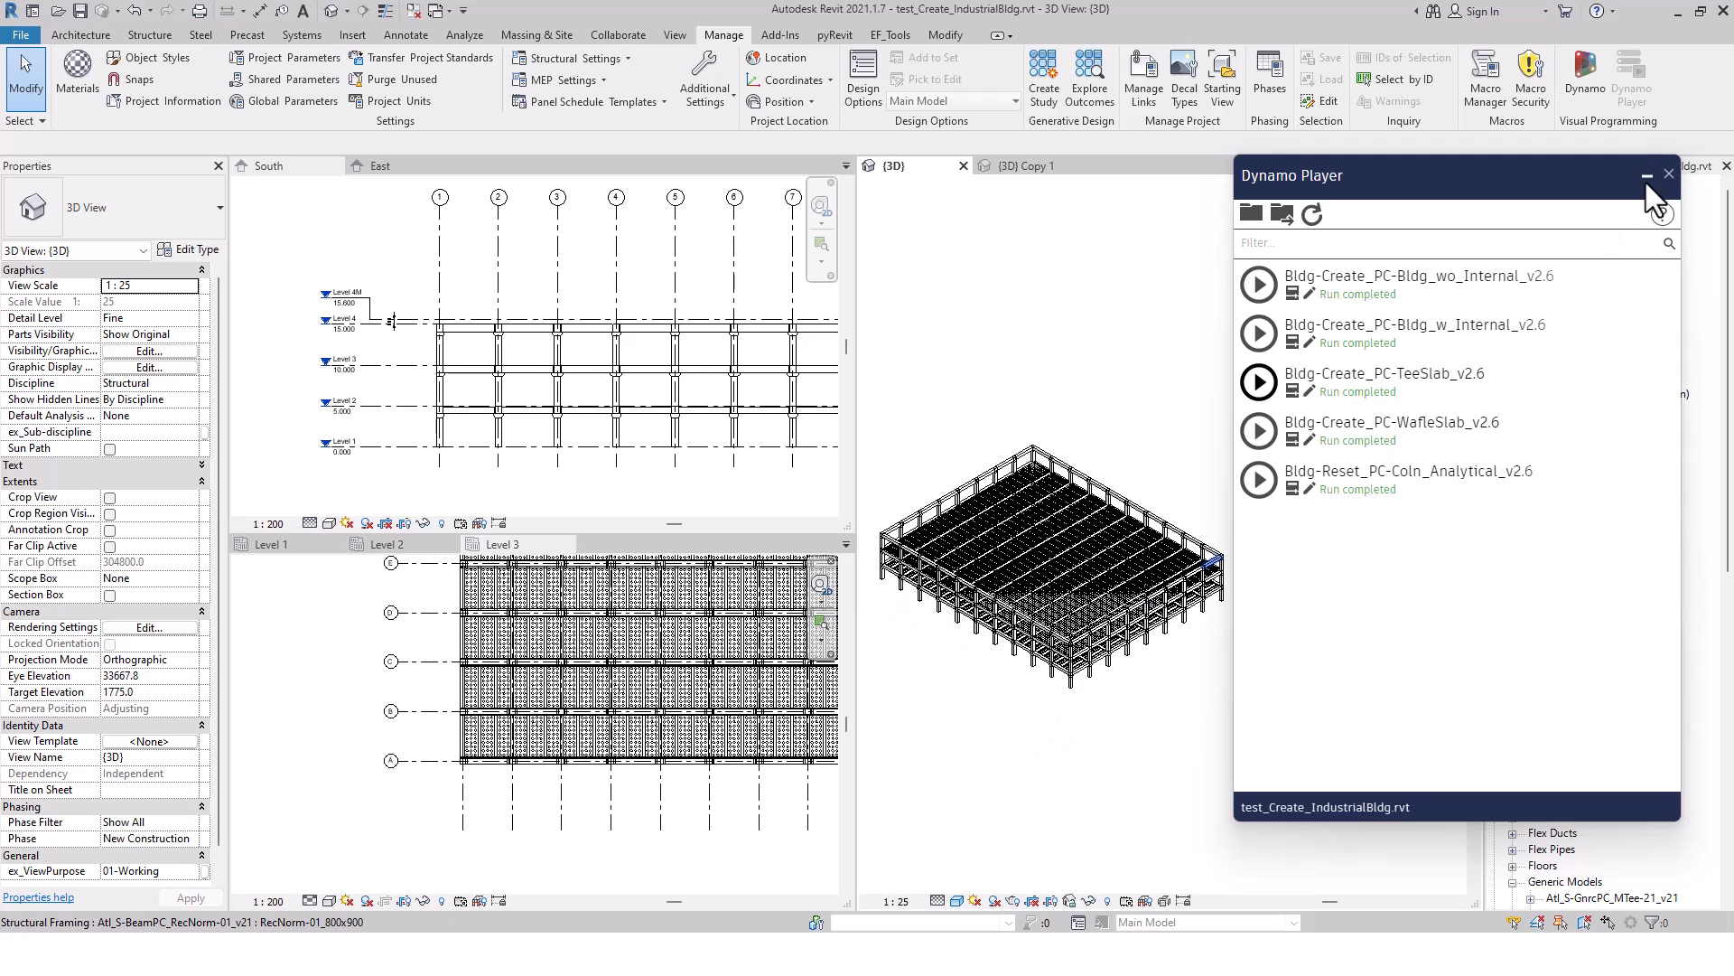
drag(1609, 175, 1657, 174)
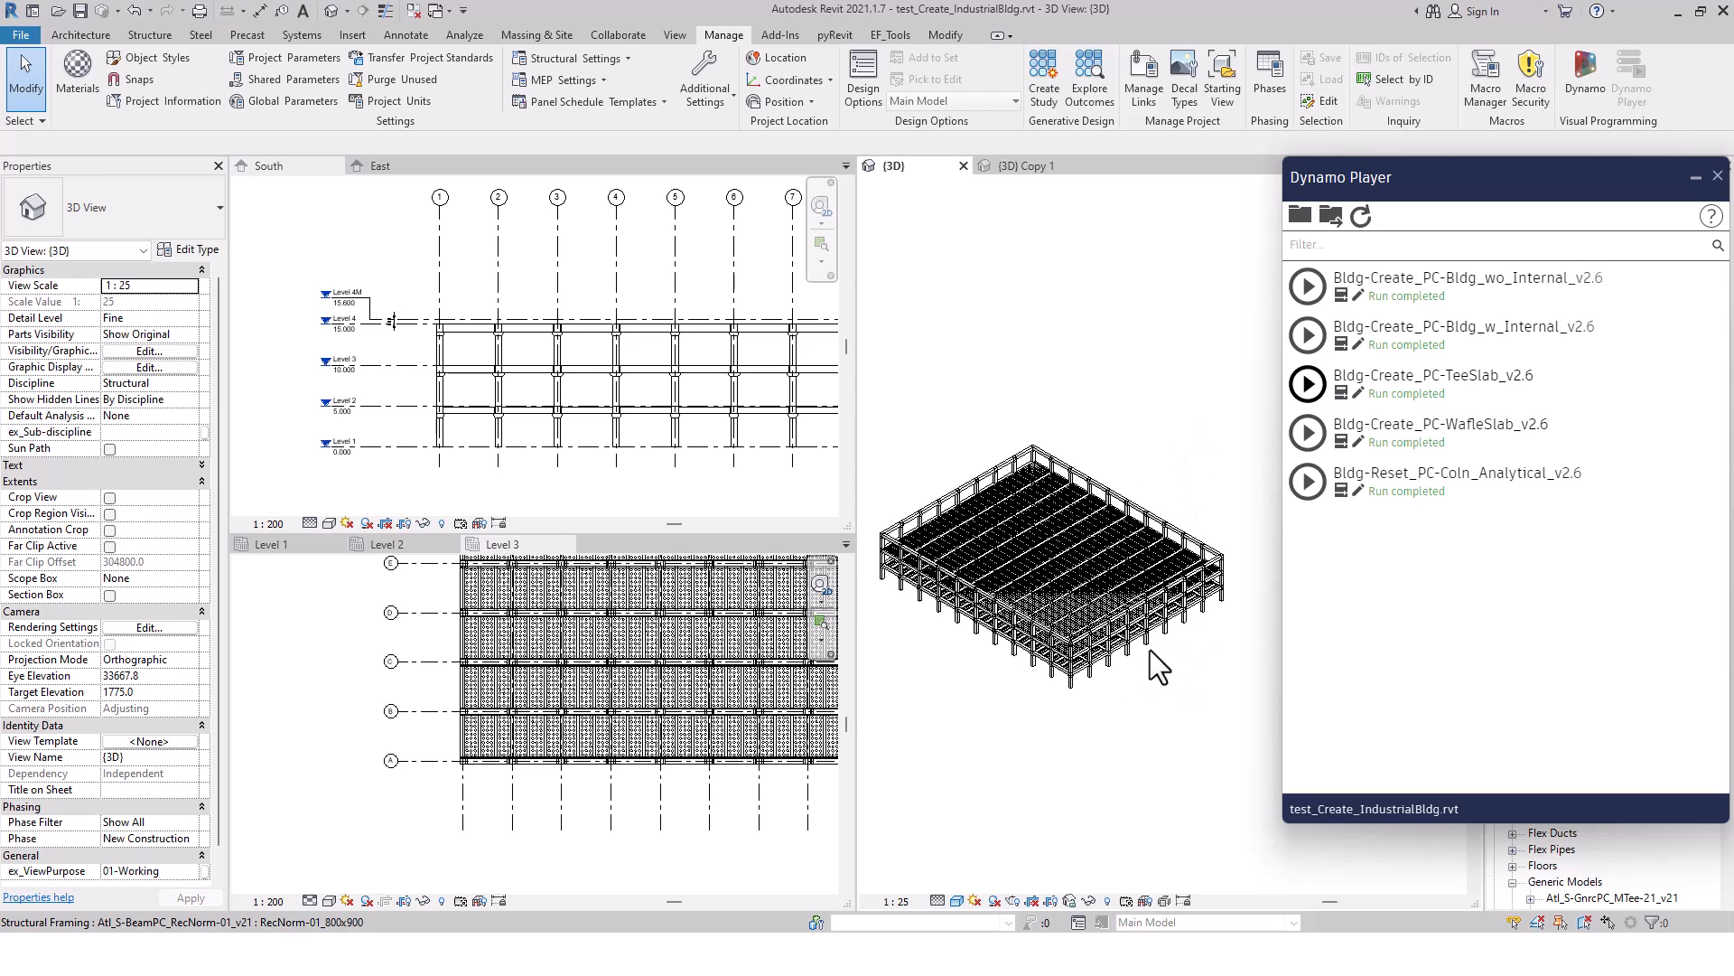
Examine the columns, beams and waffle slabs at the nearest corner of the building, and return to the overall model
scroll(1033, 708, up, 5)
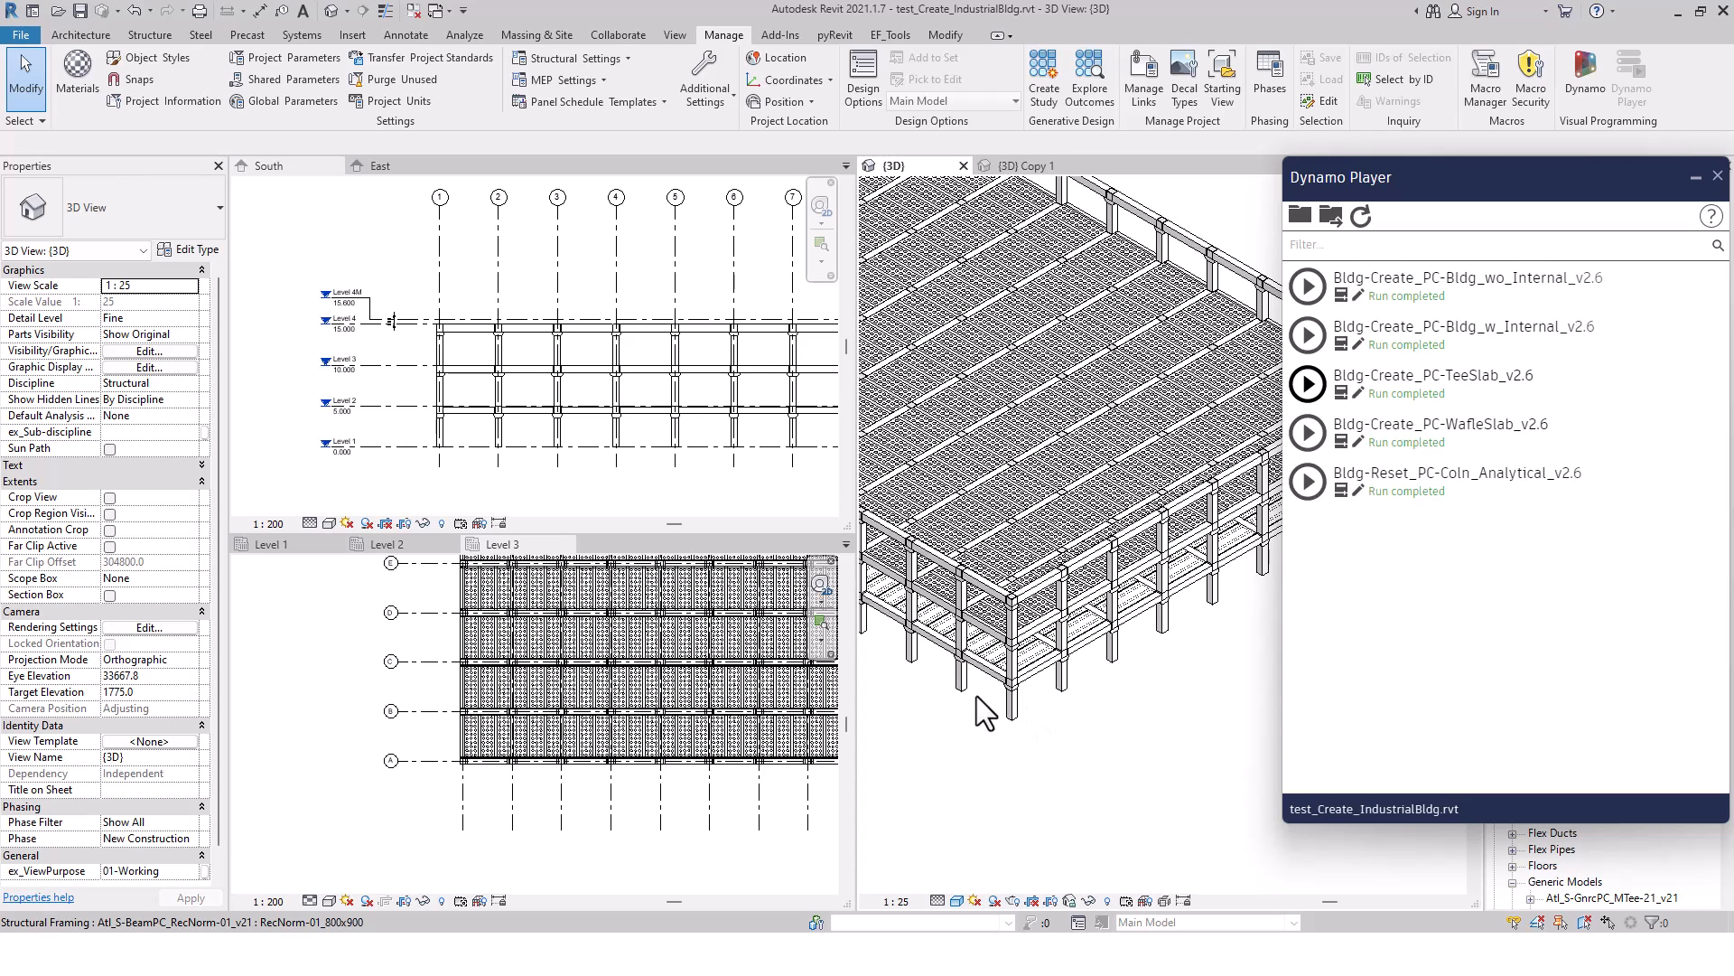
scroll(977, 695, up, 5)
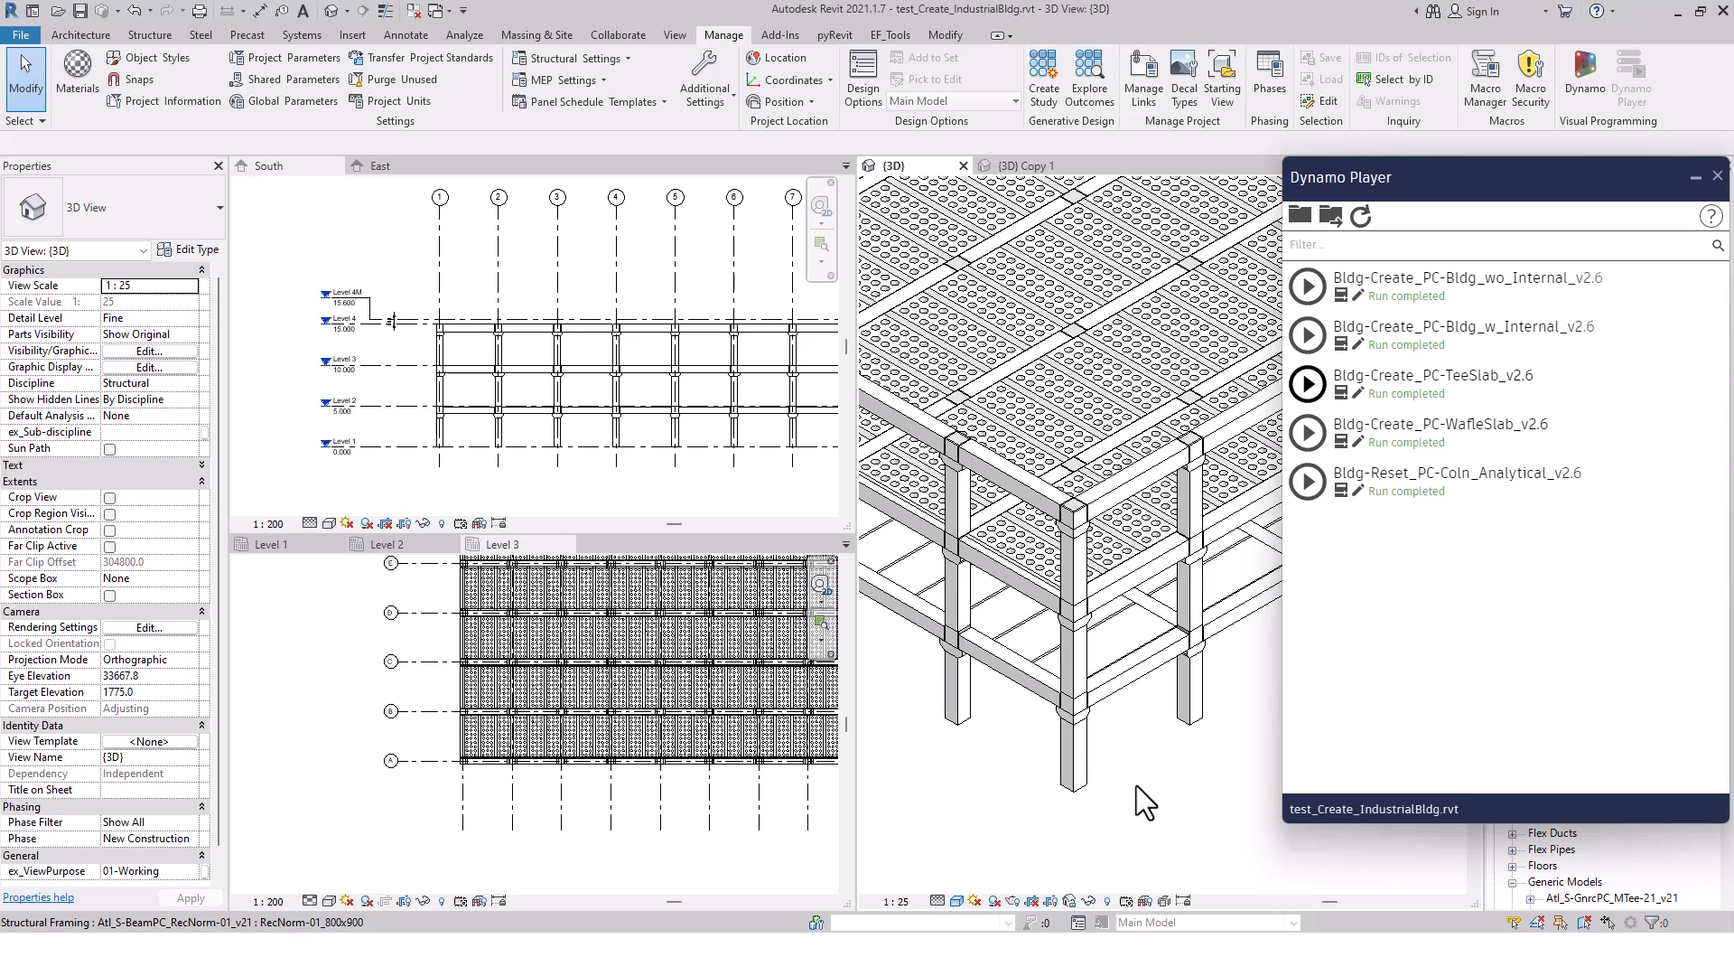
scroll(1162, 727, down, 5)
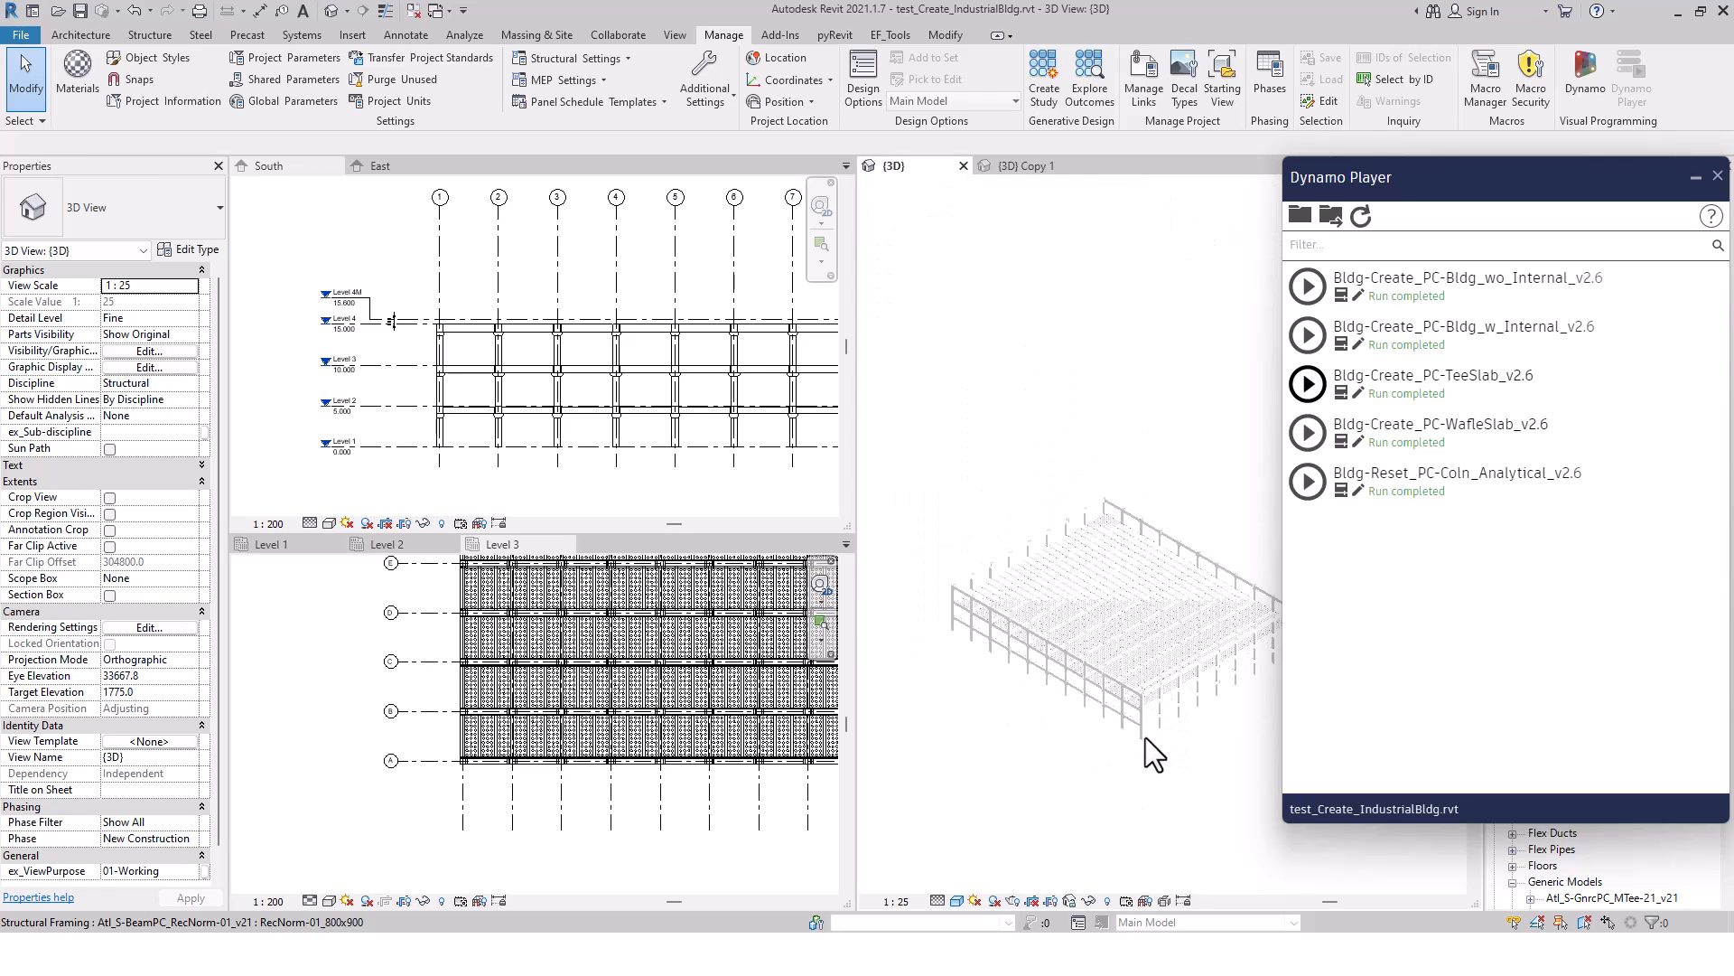
scroll(1152, 745, down, 1)
middle_drag(1190, 802, 1131, 725)
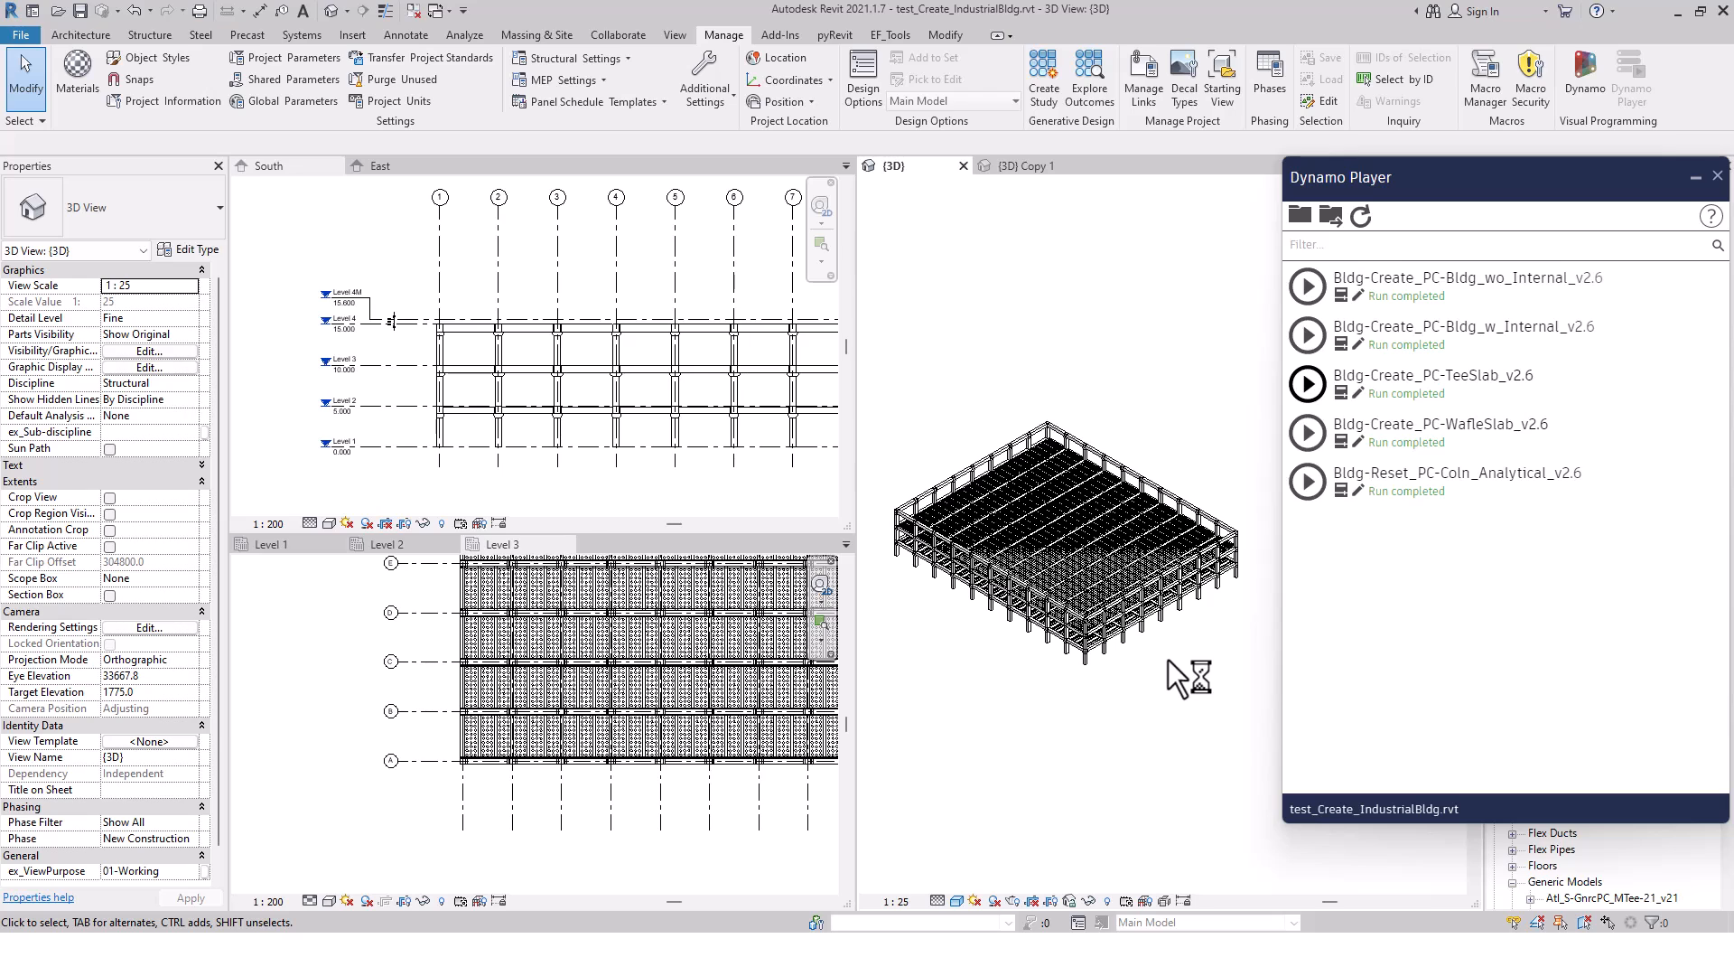
Go through the open windows to switch away from the Revit model
key(alt+Tab)
key(alt+Tab)
key(alt+Tab)
key(alt+Tab)
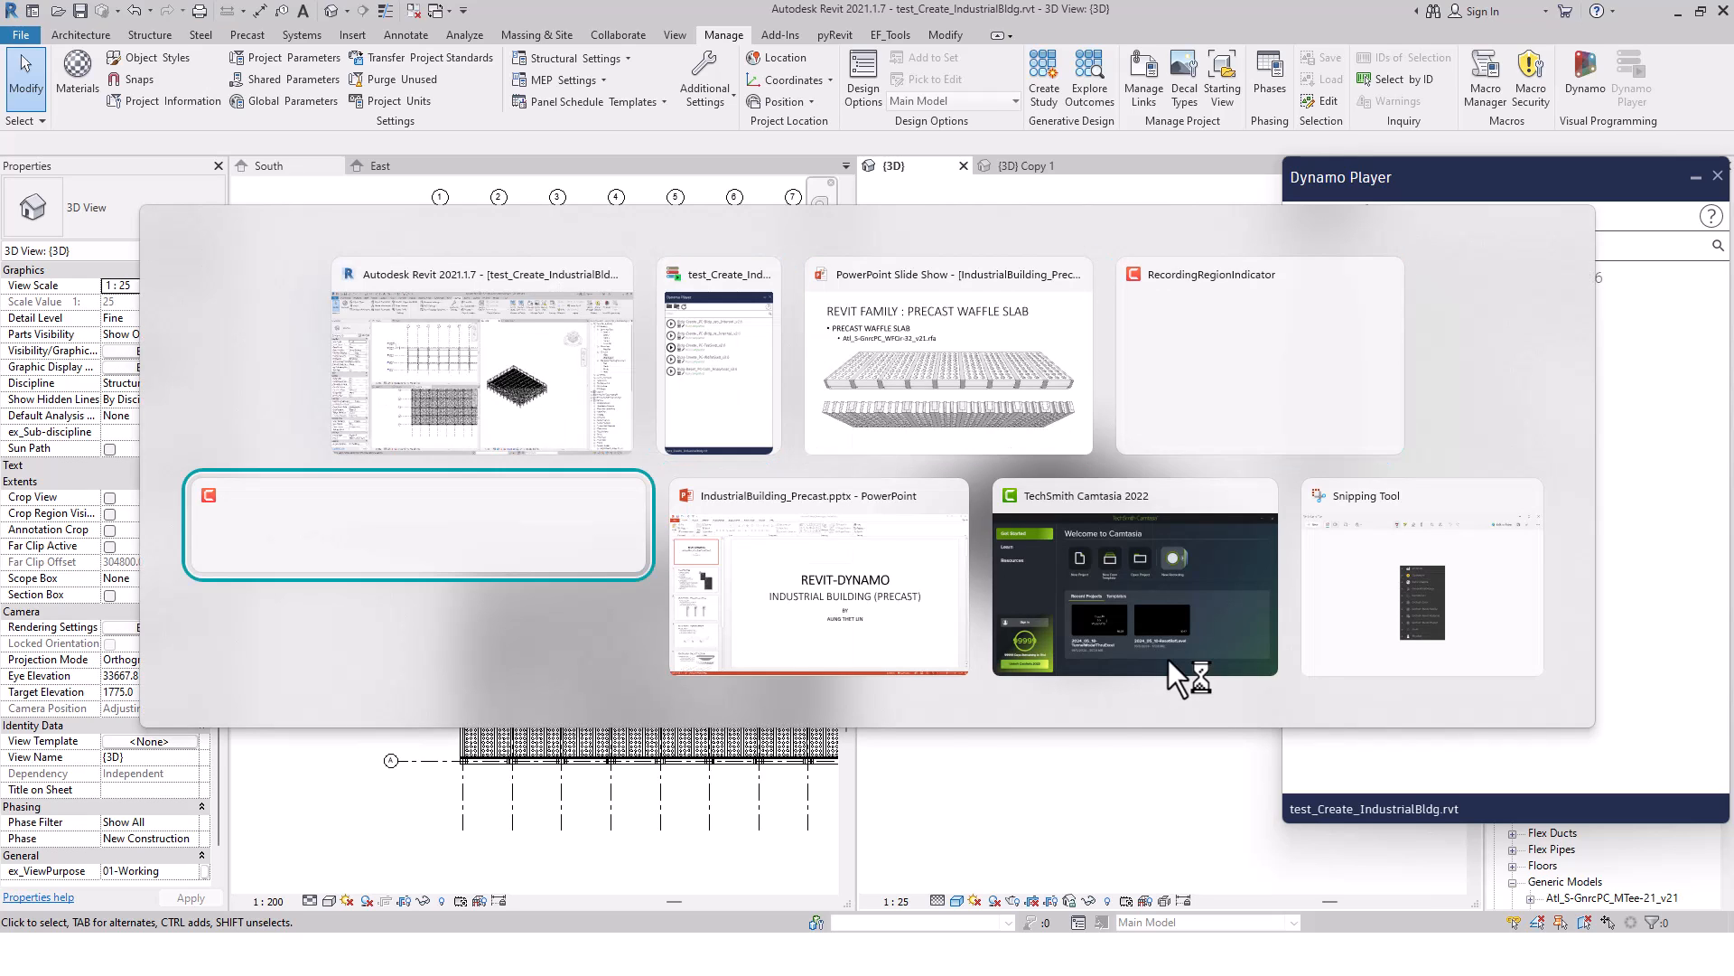